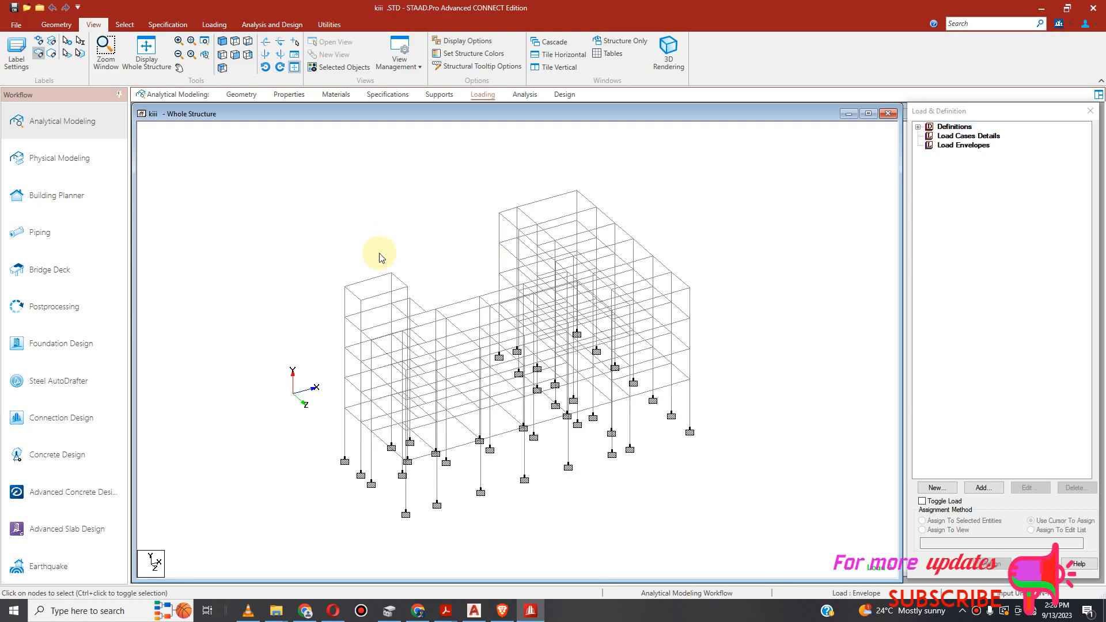
Inspect the whole structure in a 3D rendered view and close that view.
scroll(379, 257, up, 1)
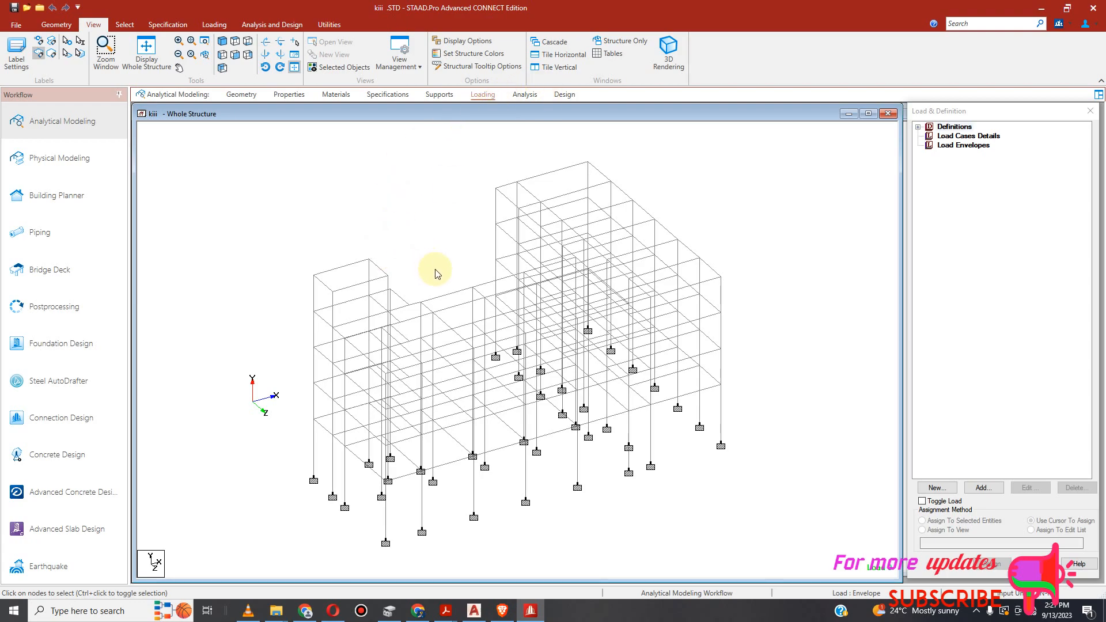
click(918, 127)
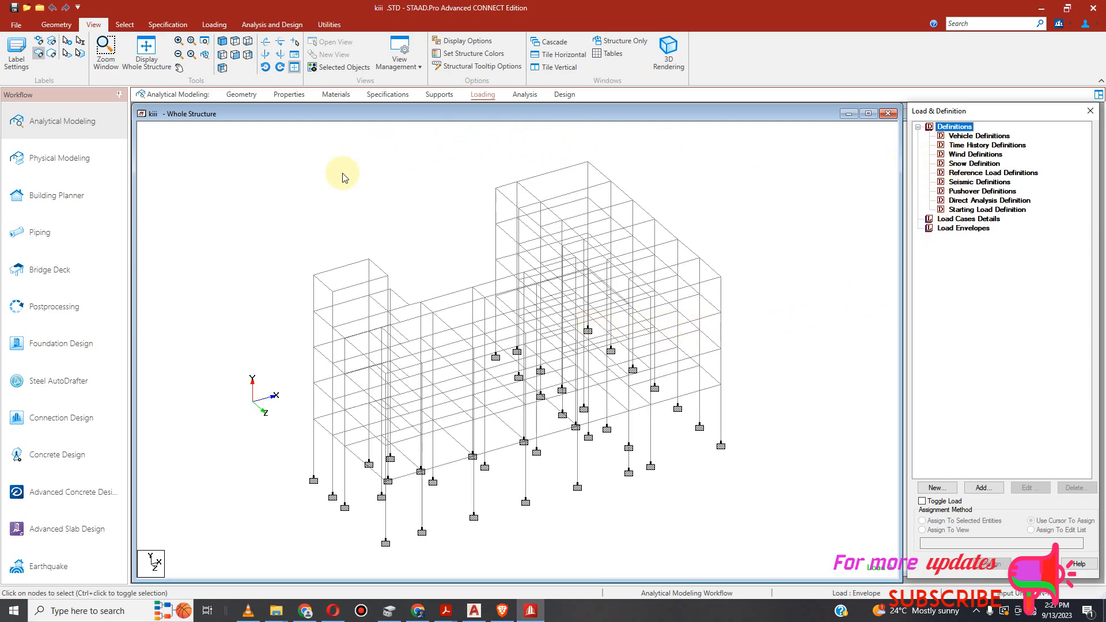
click(669, 51)
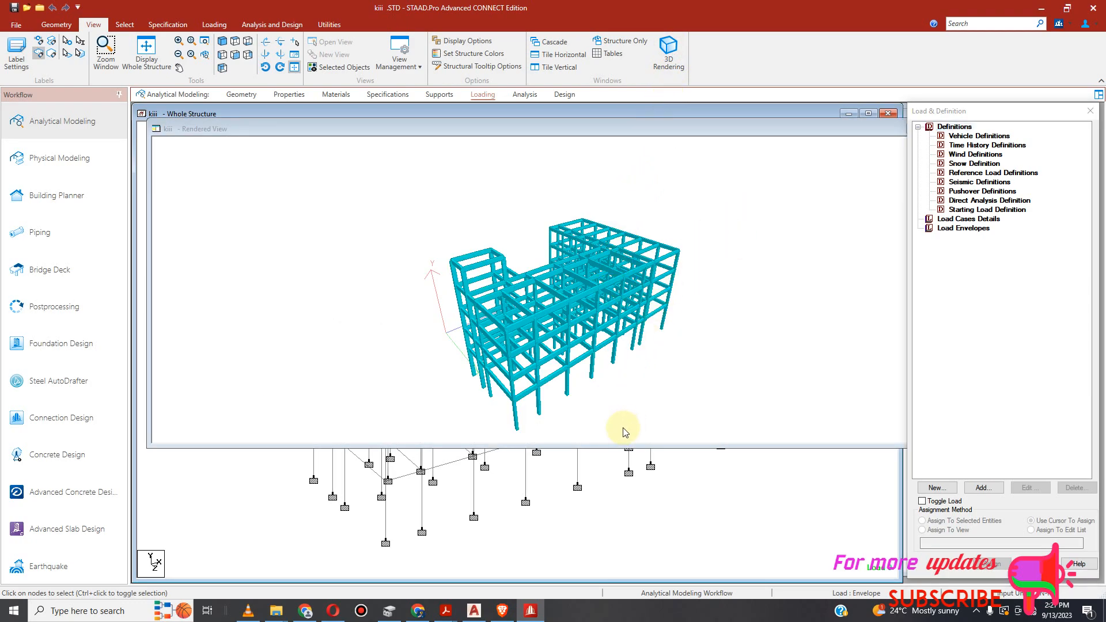
click(613, 453)
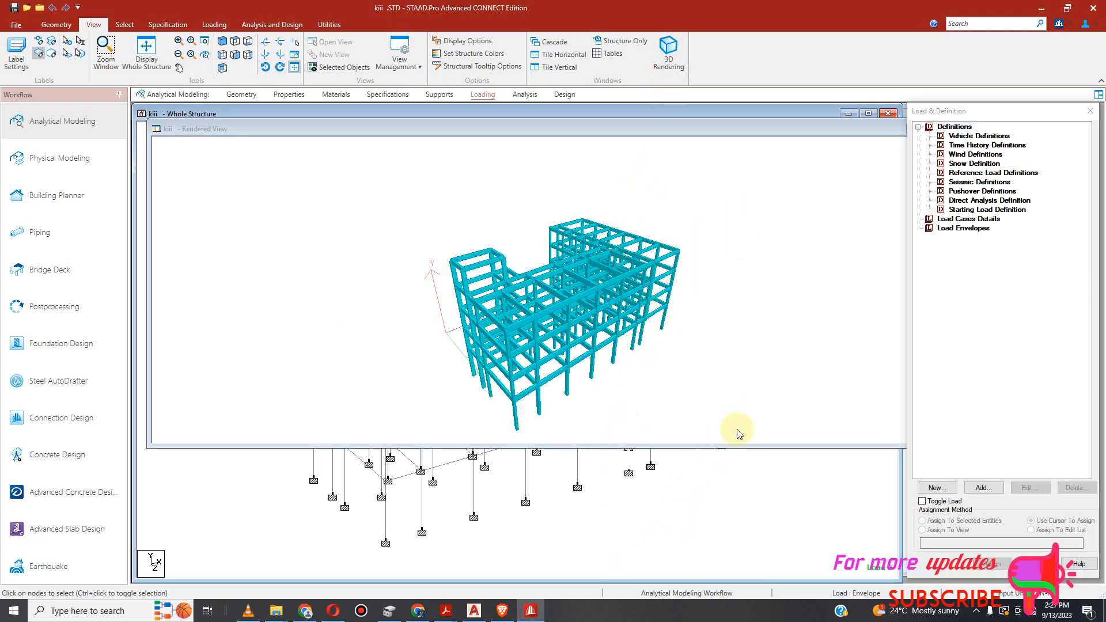
drag(730, 447, 727, 543)
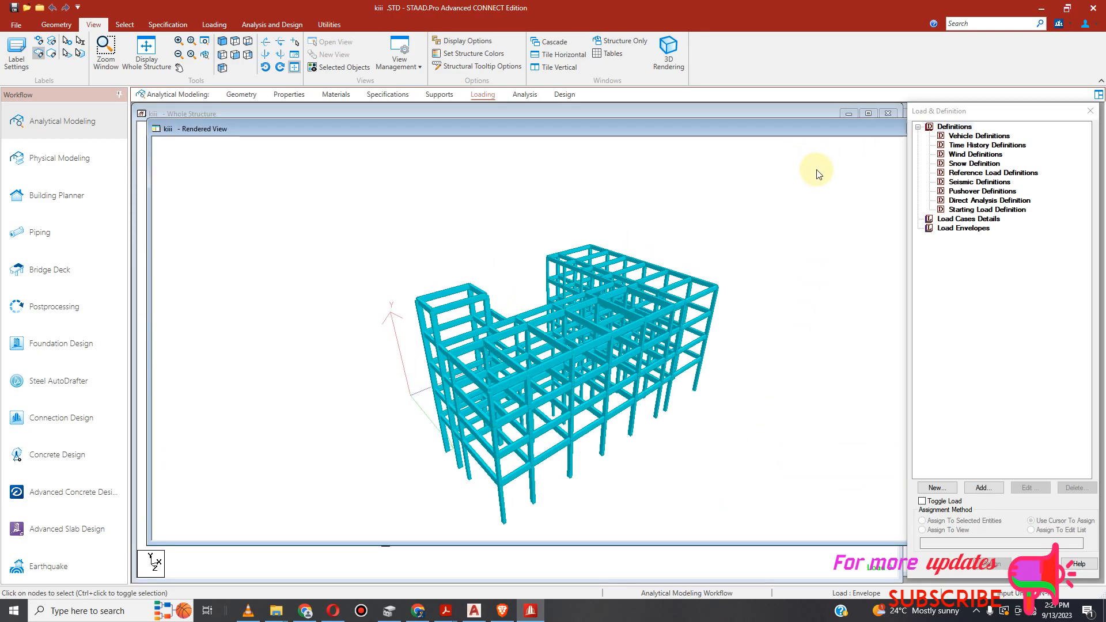
drag(844, 133, 788, 133)
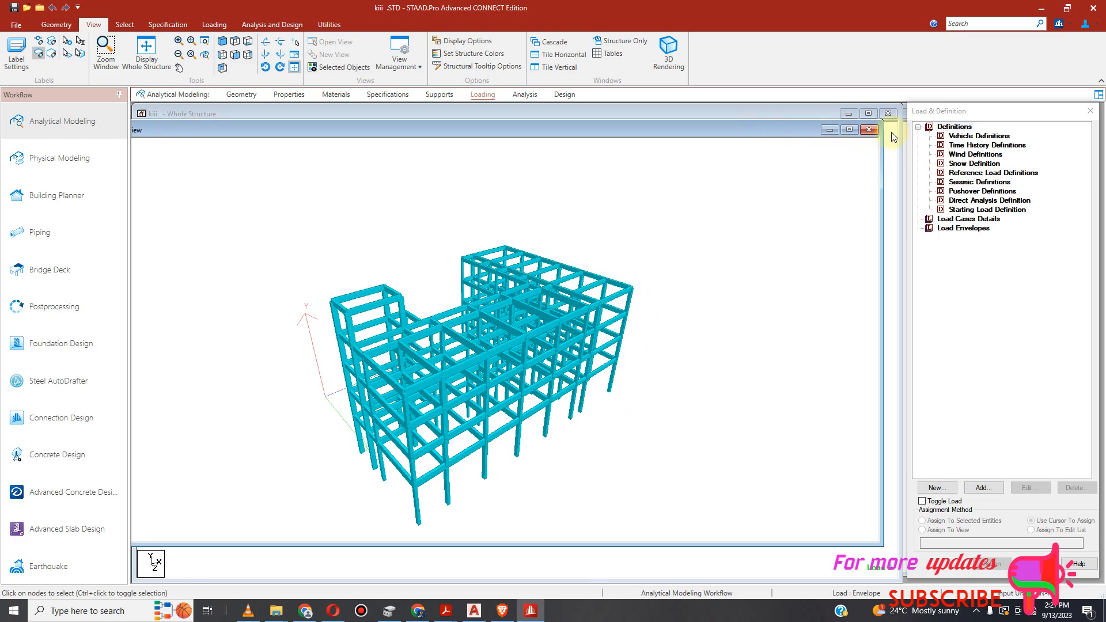
click(867, 132)
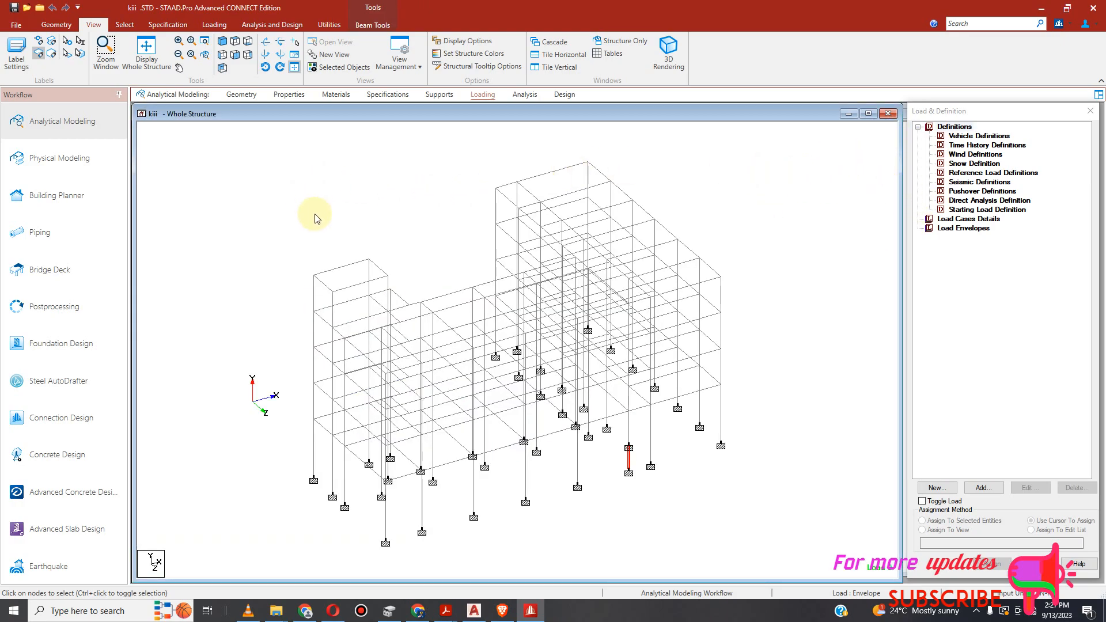
Add a wind definition of type 1 with the comment WIND 1.
click(217, 29)
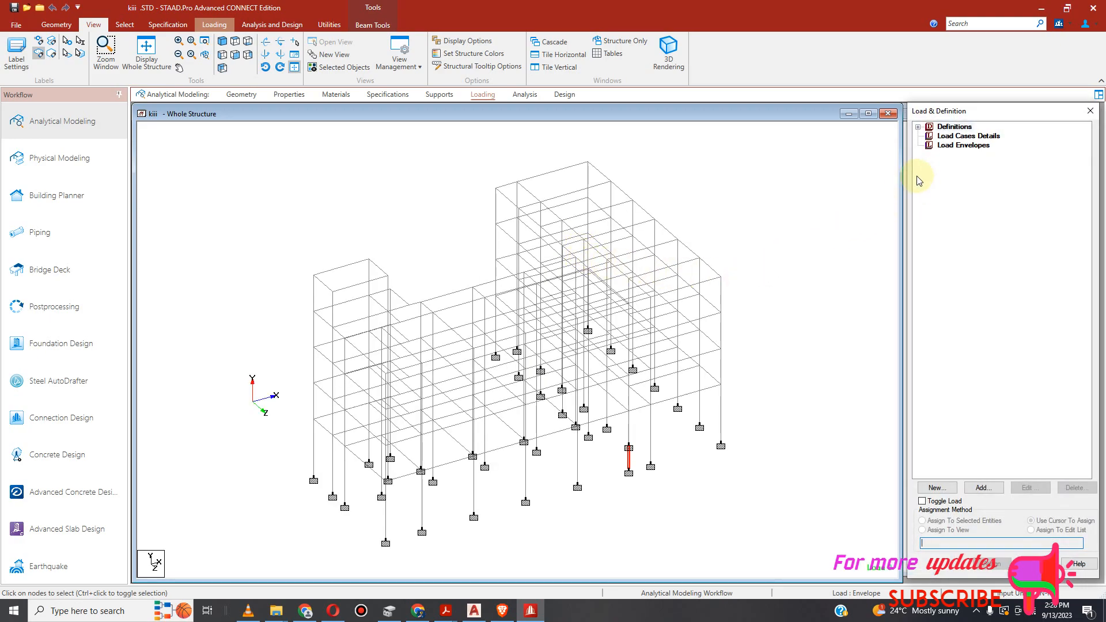
click(918, 127)
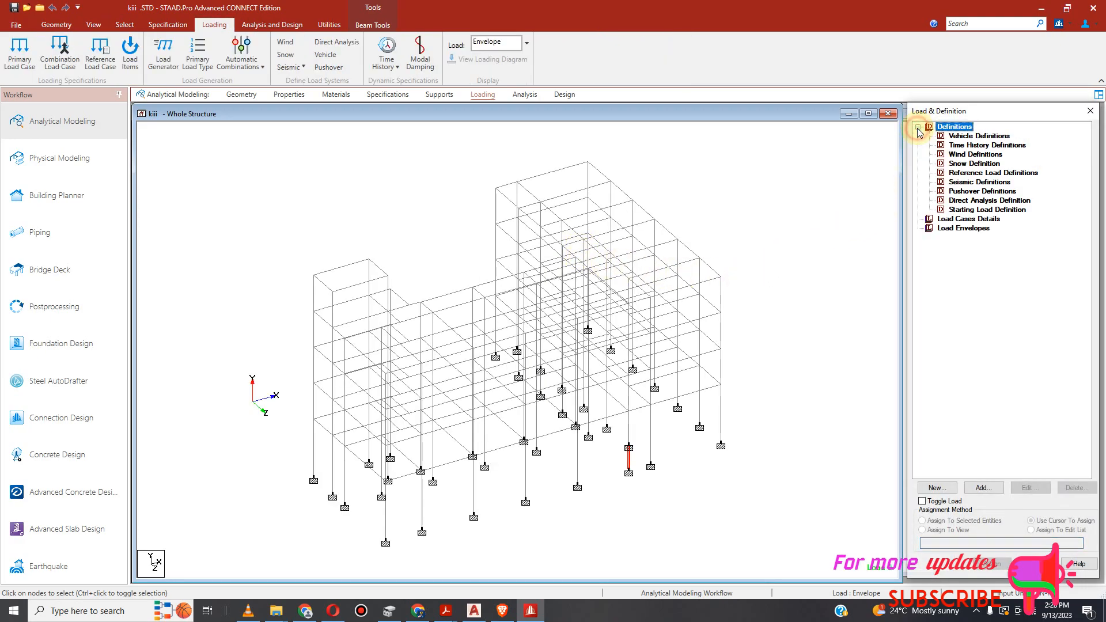
click(951, 155)
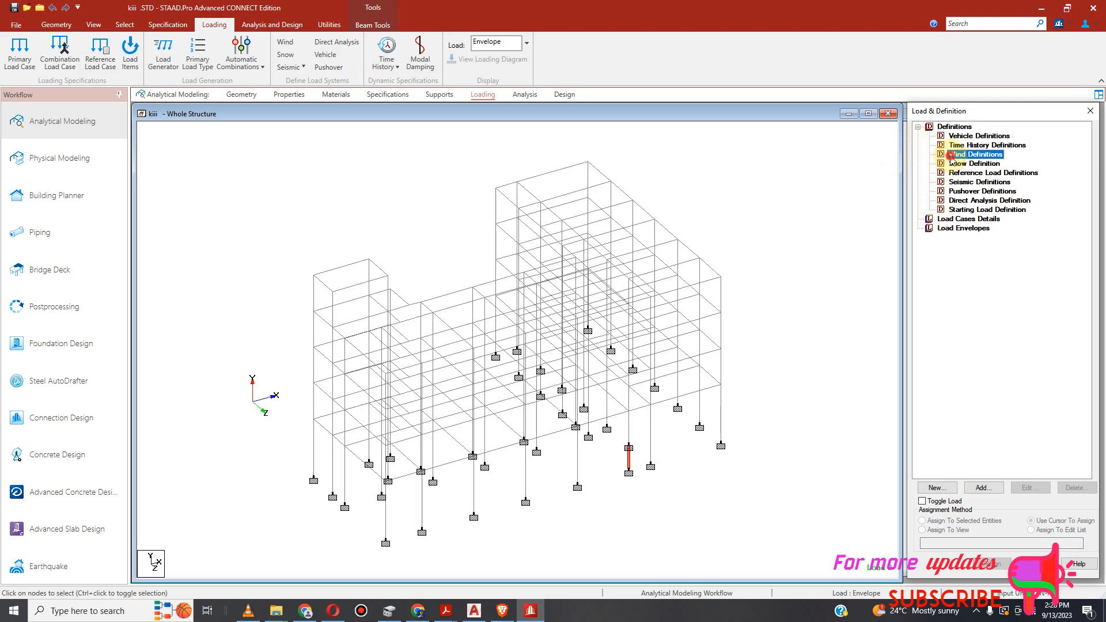
click(982, 488)
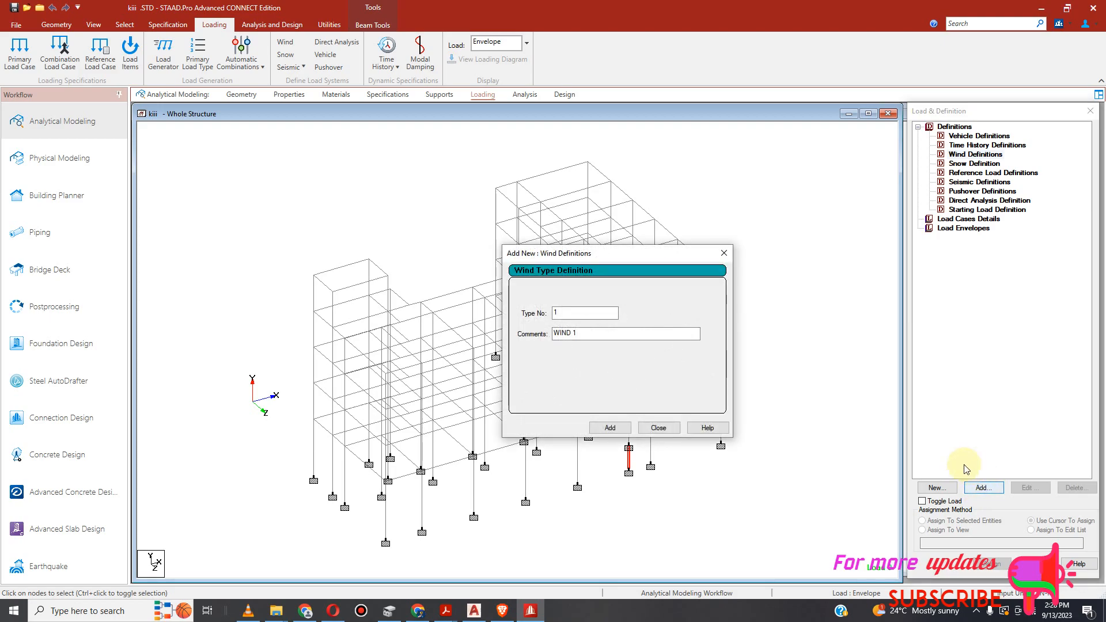
click(626, 432)
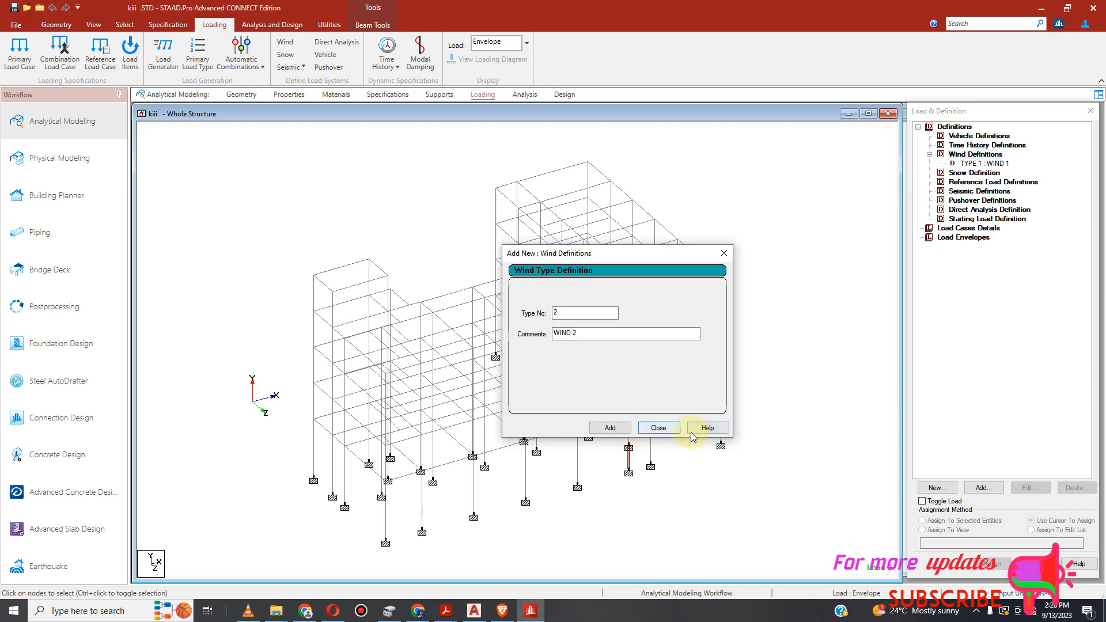
click(660, 427)
click(965, 154)
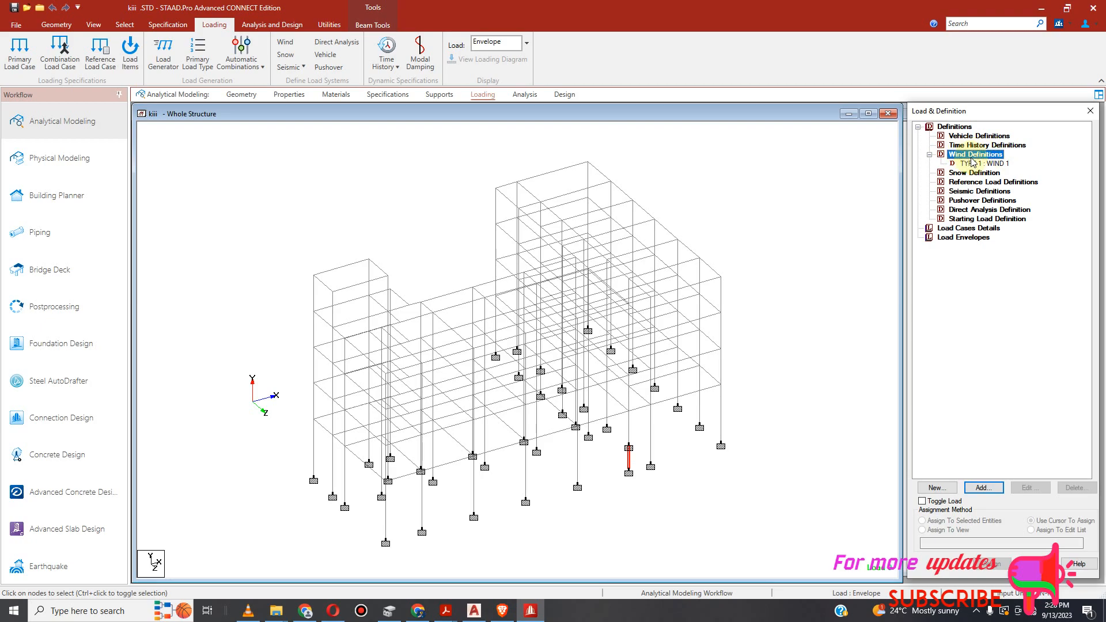
click(980, 488)
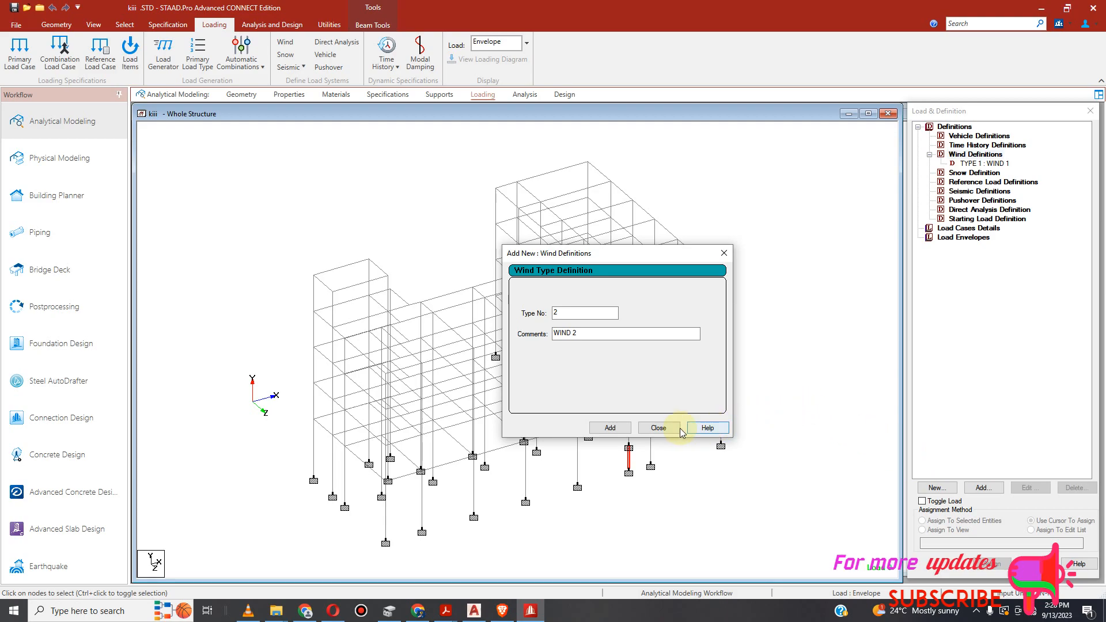
click(672, 426)
Start a custom intensity definition for WIND 1 and open its calculation as per ASCE-7.
click(984, 164)
click(983, 489)
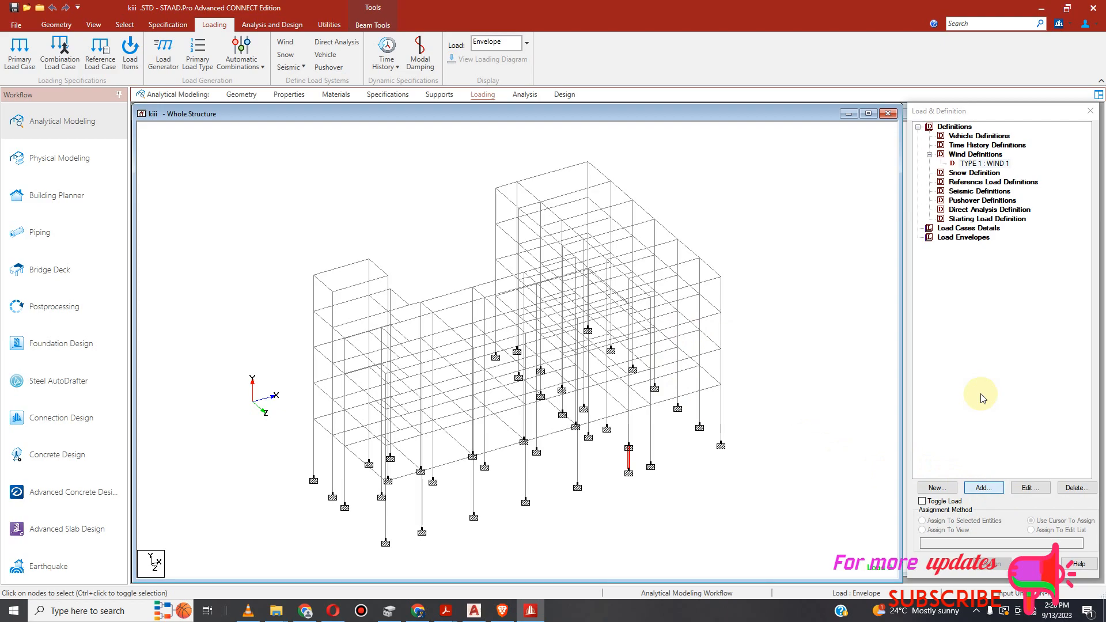
click(984, 488)
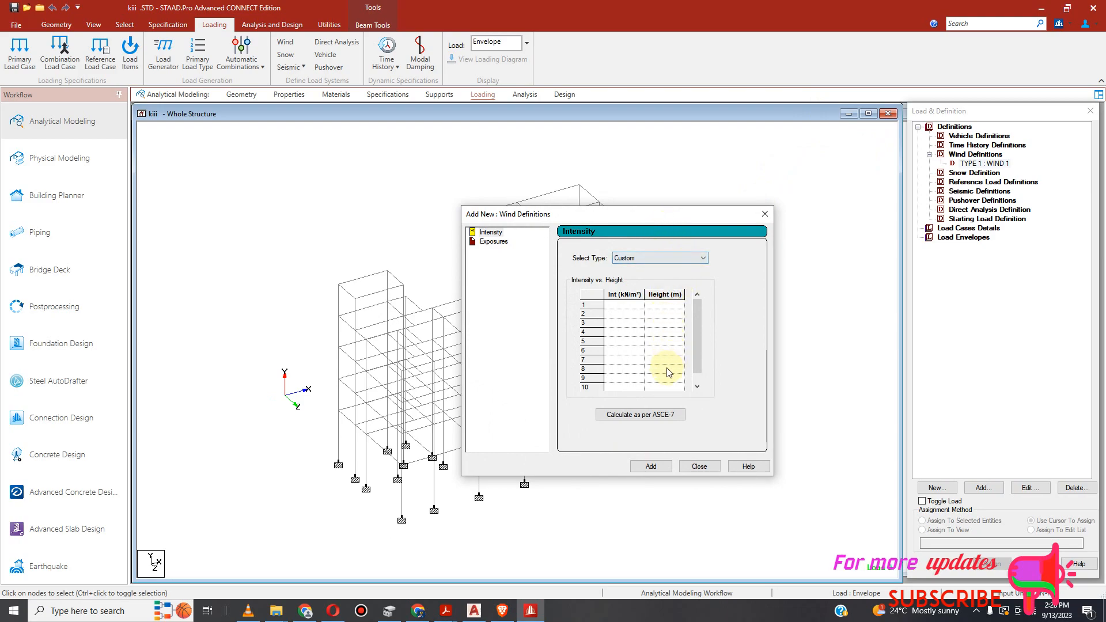
click(499, 244)
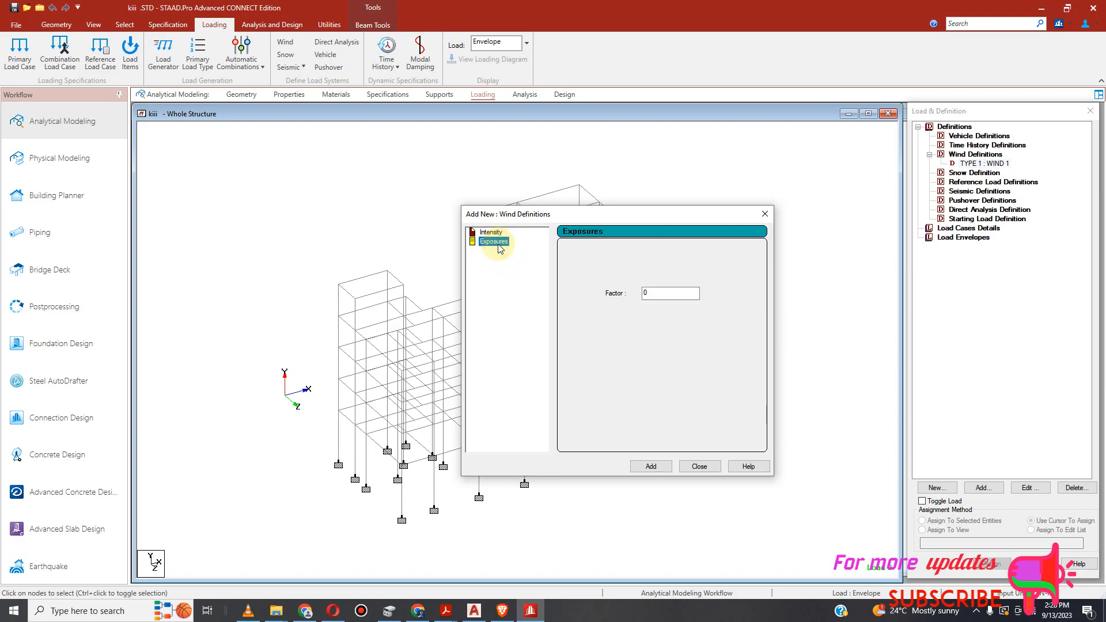
click(491, 233)
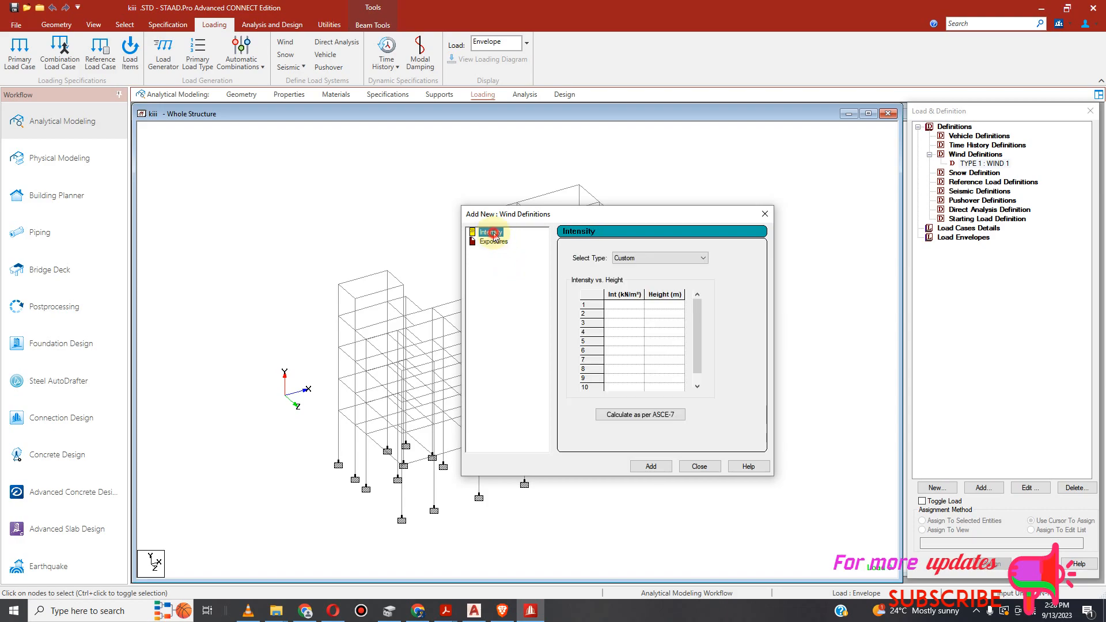
click(638, 420)
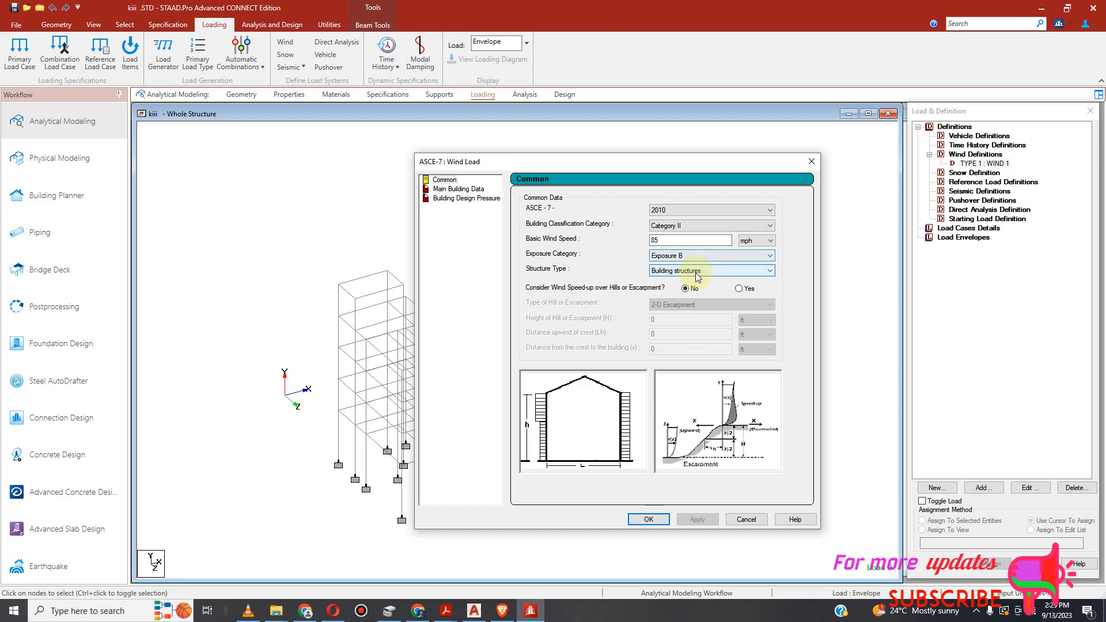
Set the building height in the main building data to 14.25 m.
click(463, 189)
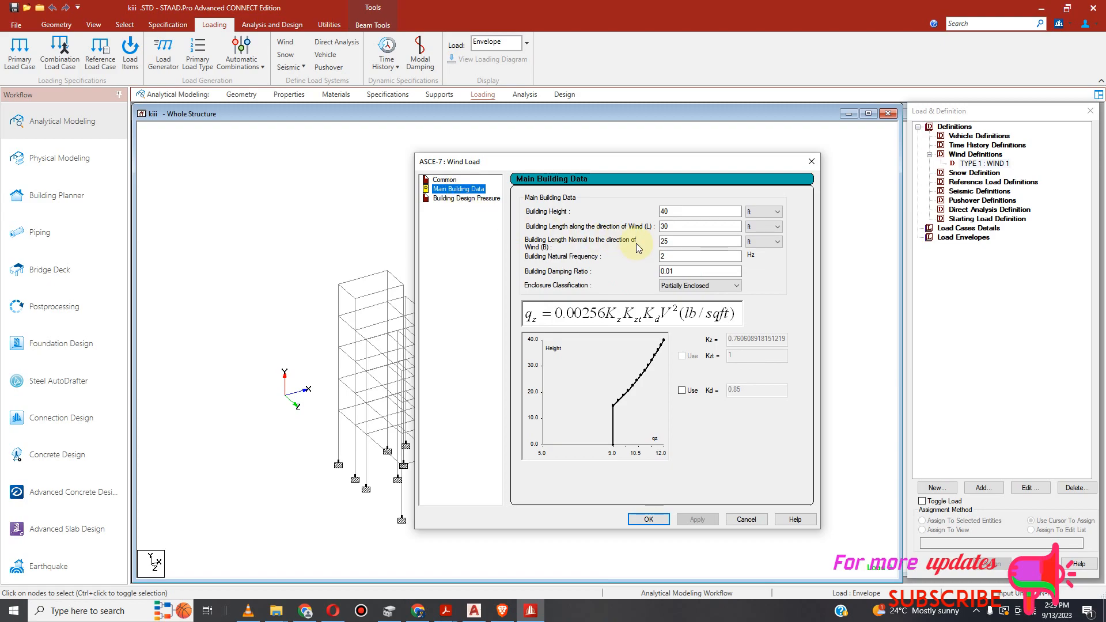
click(776, 213)
click(774, 233)
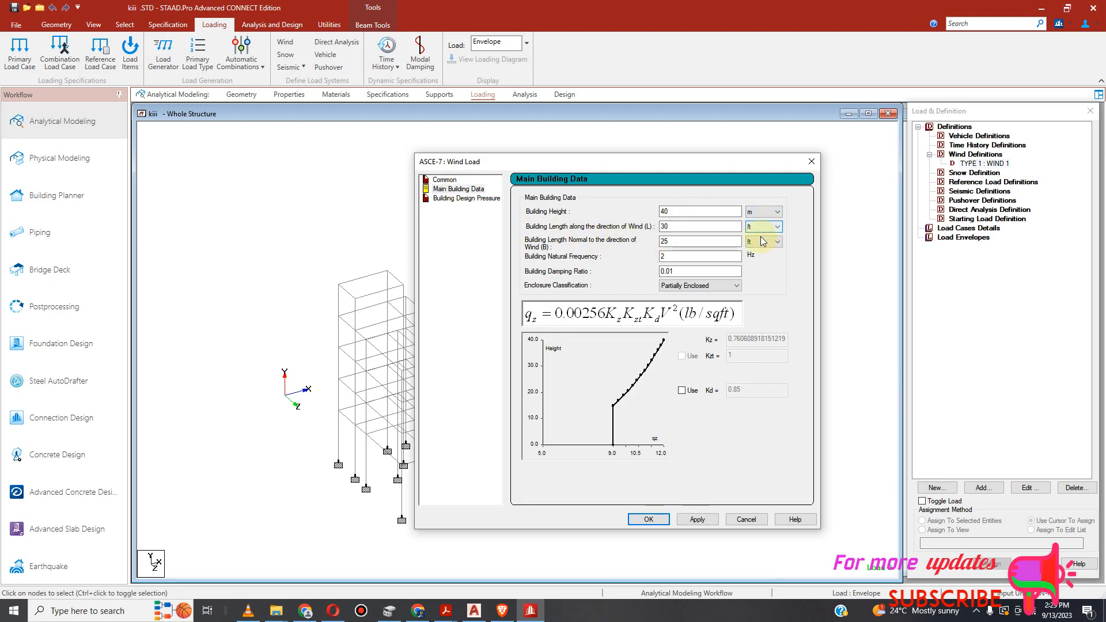
click(772, 228)
click(705, 209)
double_click(703, 209)
text(14.25)
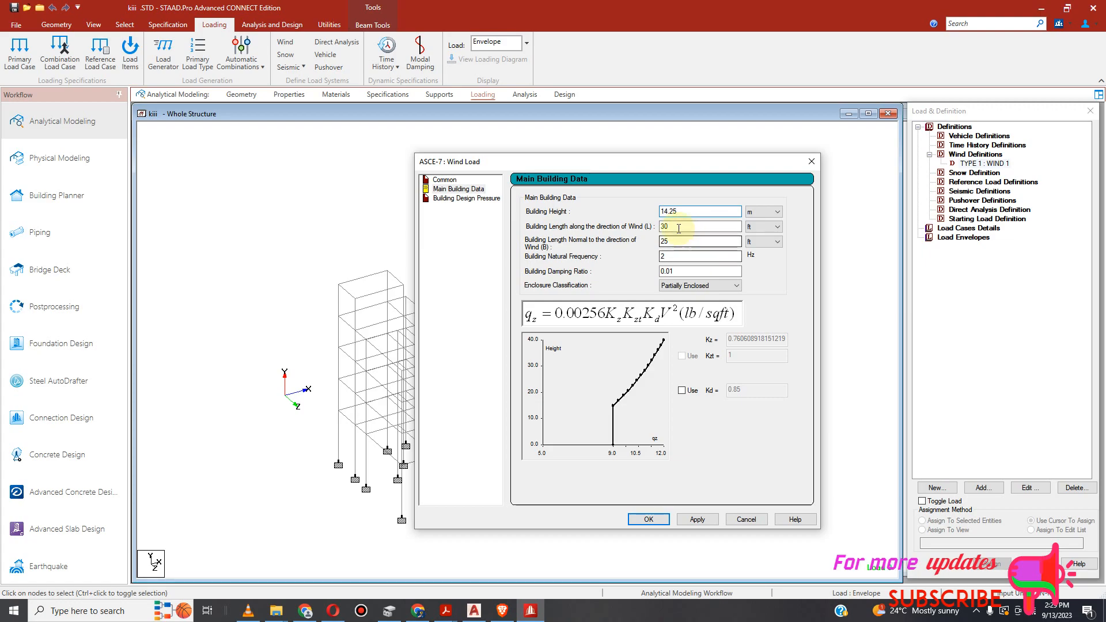
Change the units of the building lengths along and normal to the wind direction to metres.
double_click(700, 226)
click(773, 228)
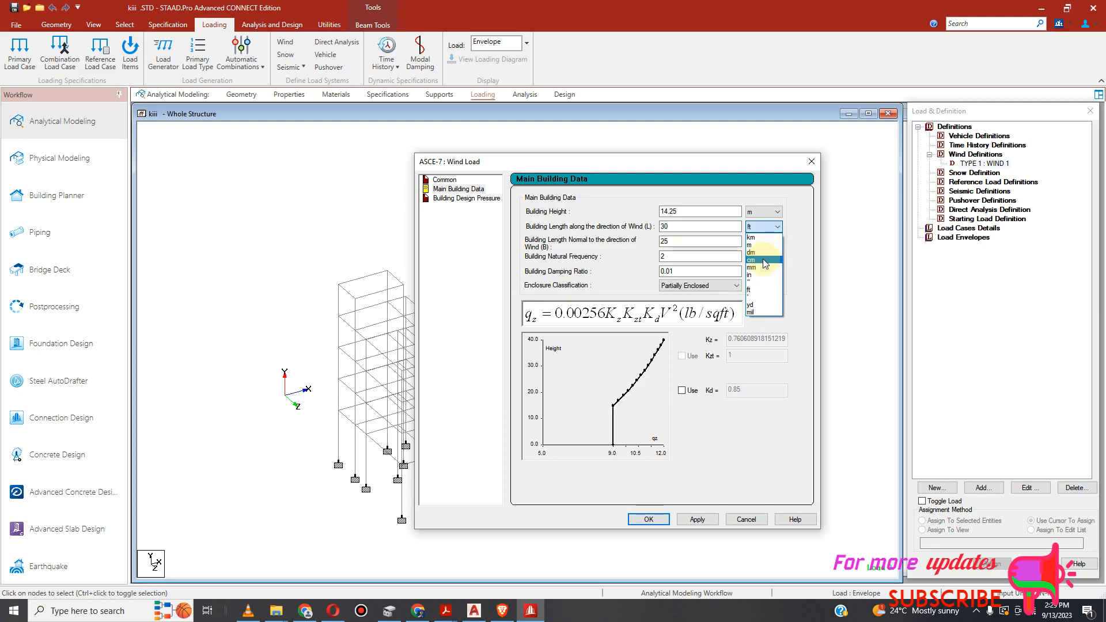
click(762, 247)
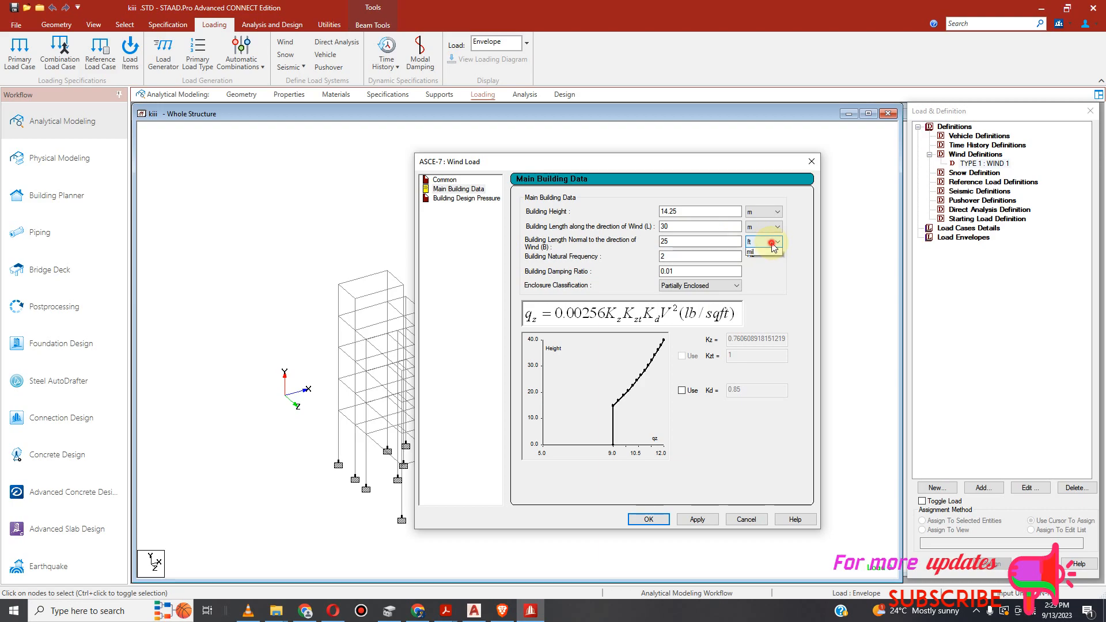
click(772, 242)
click(772, 260)
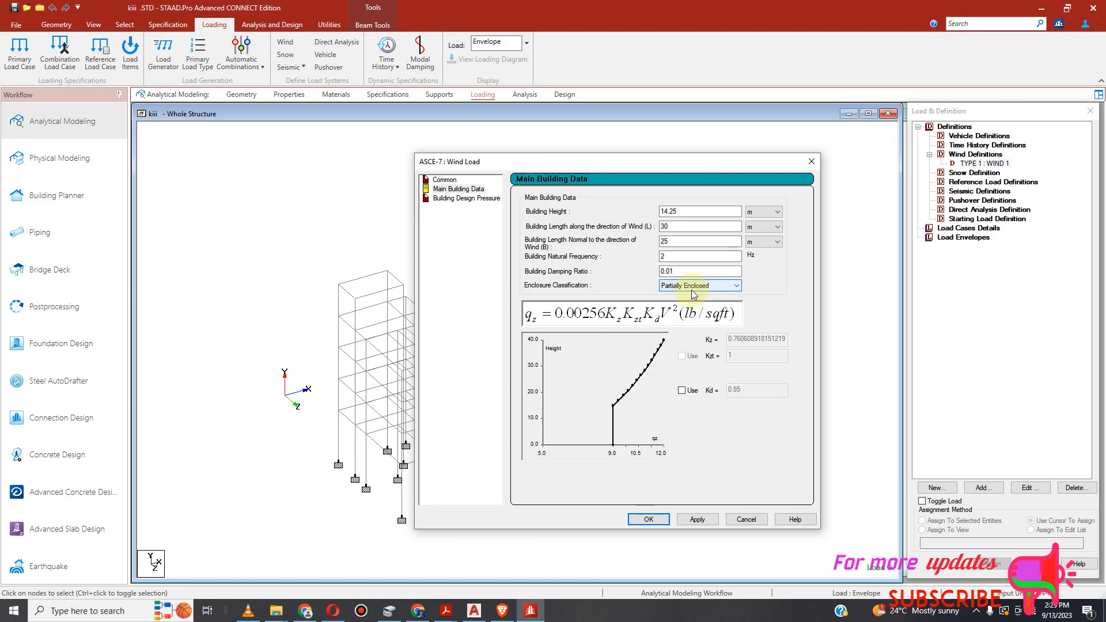
Set the enclosure classification to Enclosed Building and apply the main building data.
click(735, 286)
click(702, 316)
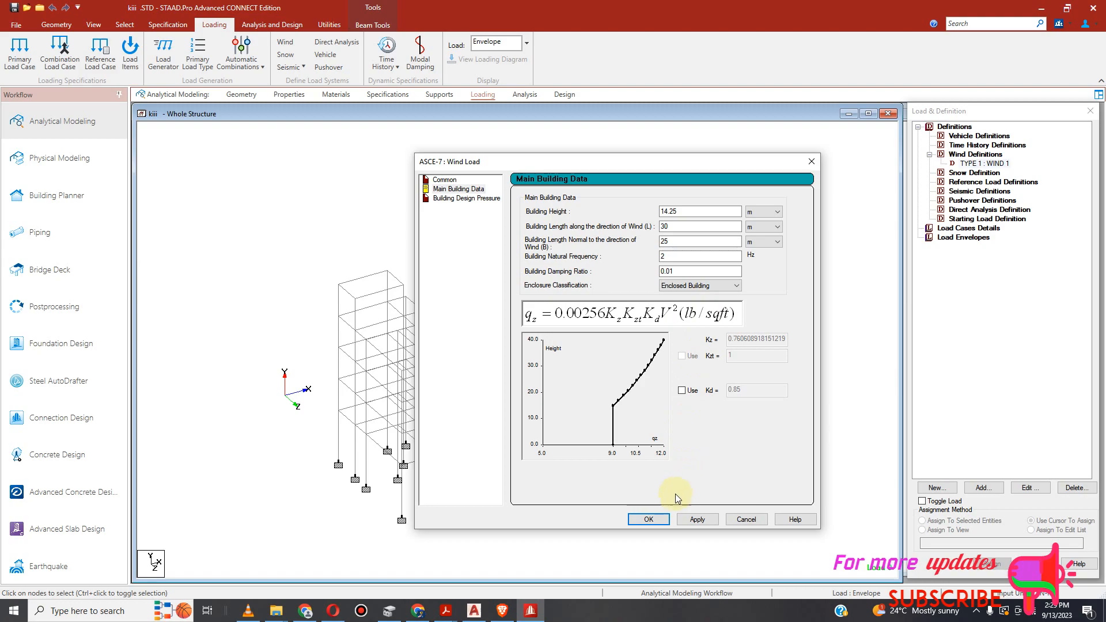
click(697, 519)
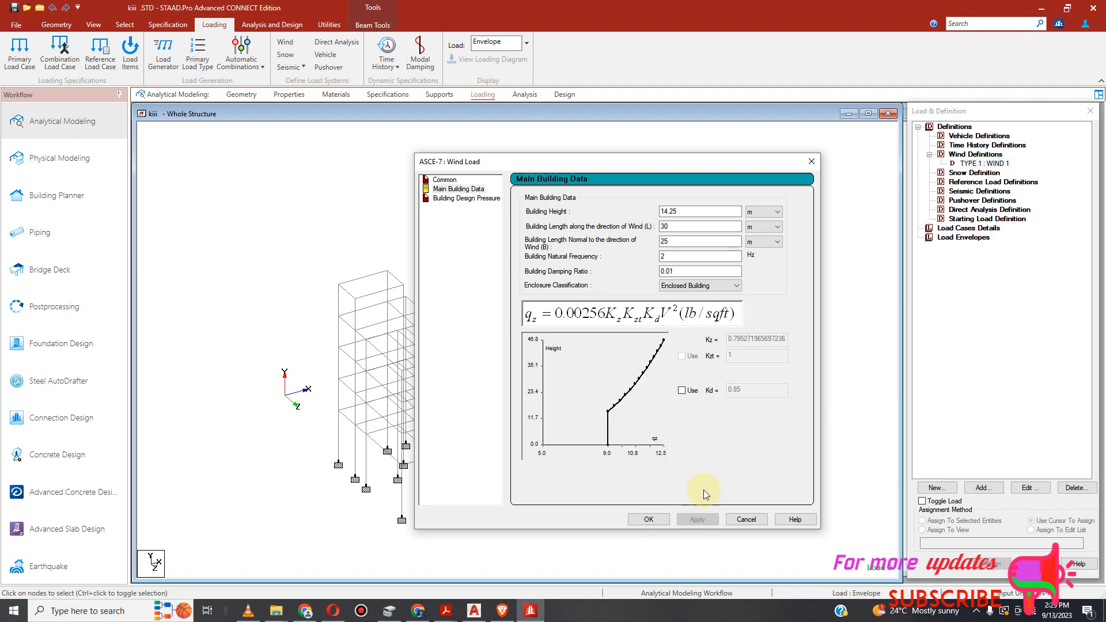
Accept the design pressure generated for the windward wall and add the calculated intensity-height table to WIND 1.
click(464, 198)
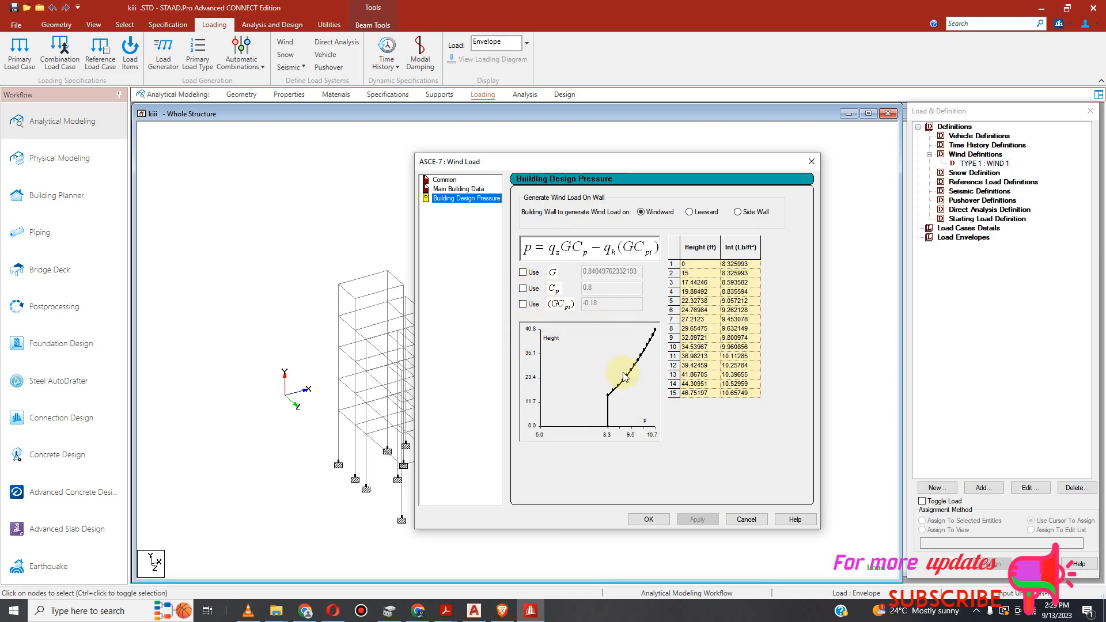
click(663, 522)
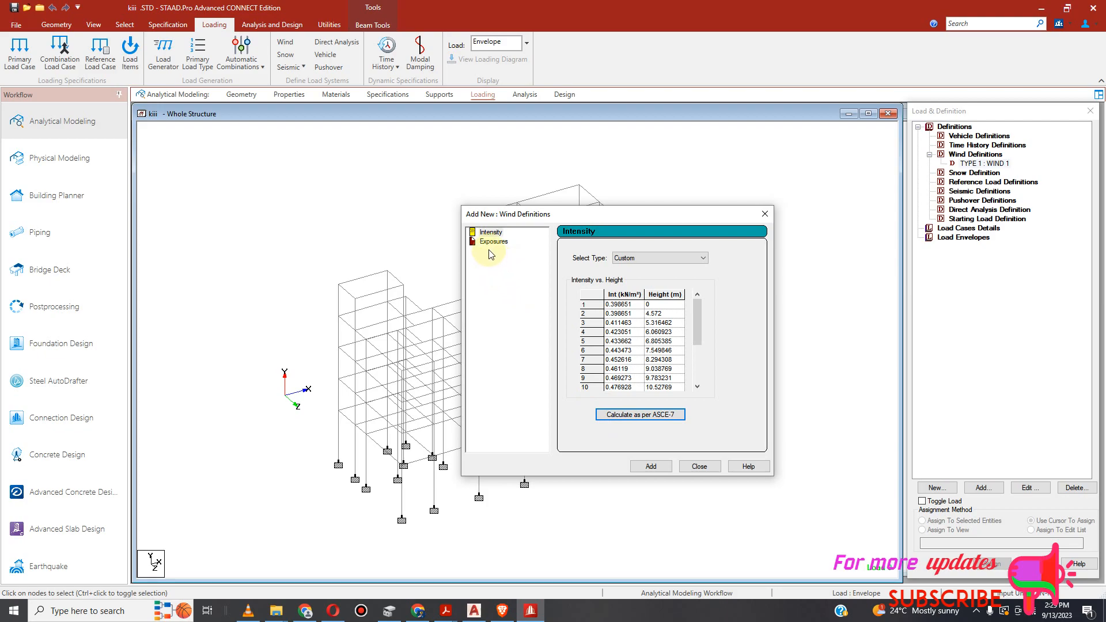
click(648, 466)
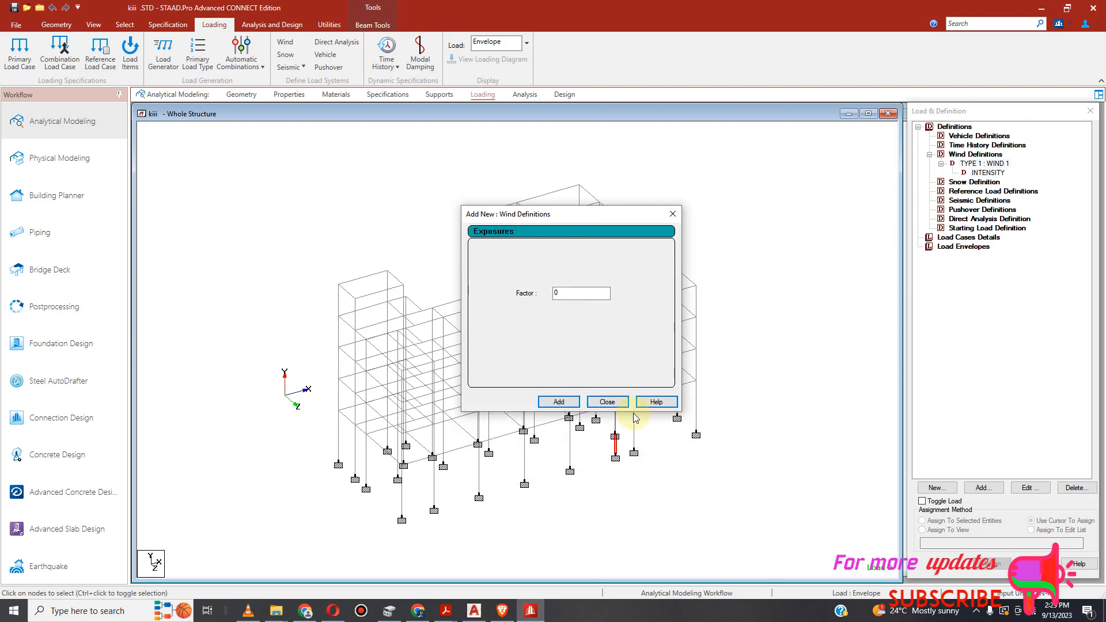
Add an exposure with factor 1 to WIND 1 and close the wind definition dialog.
double_click(573, 295)
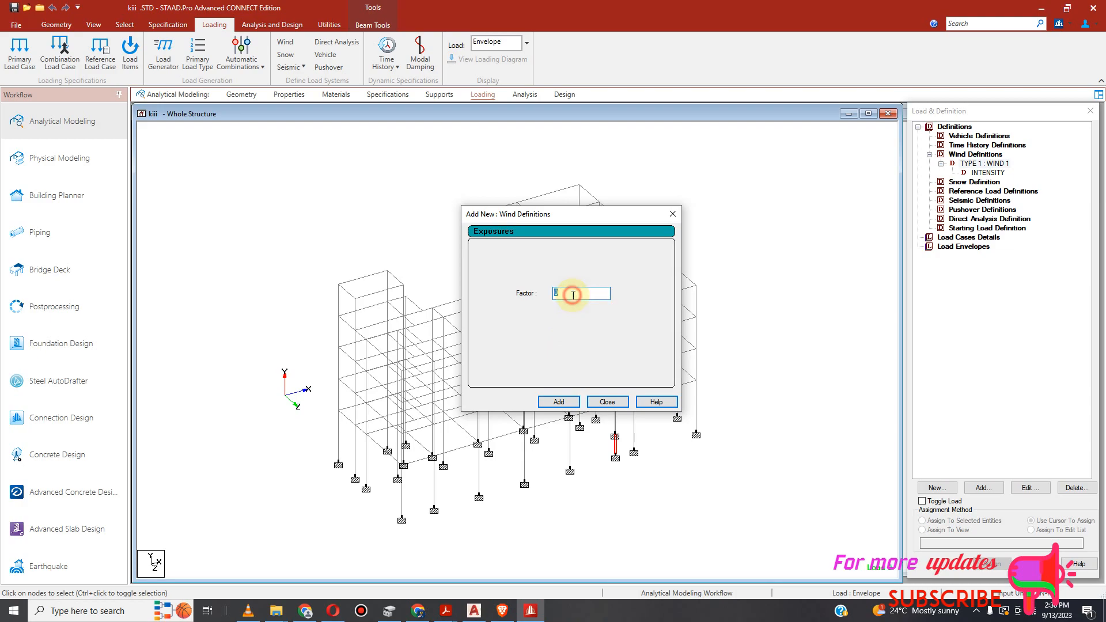
click(562, 403)
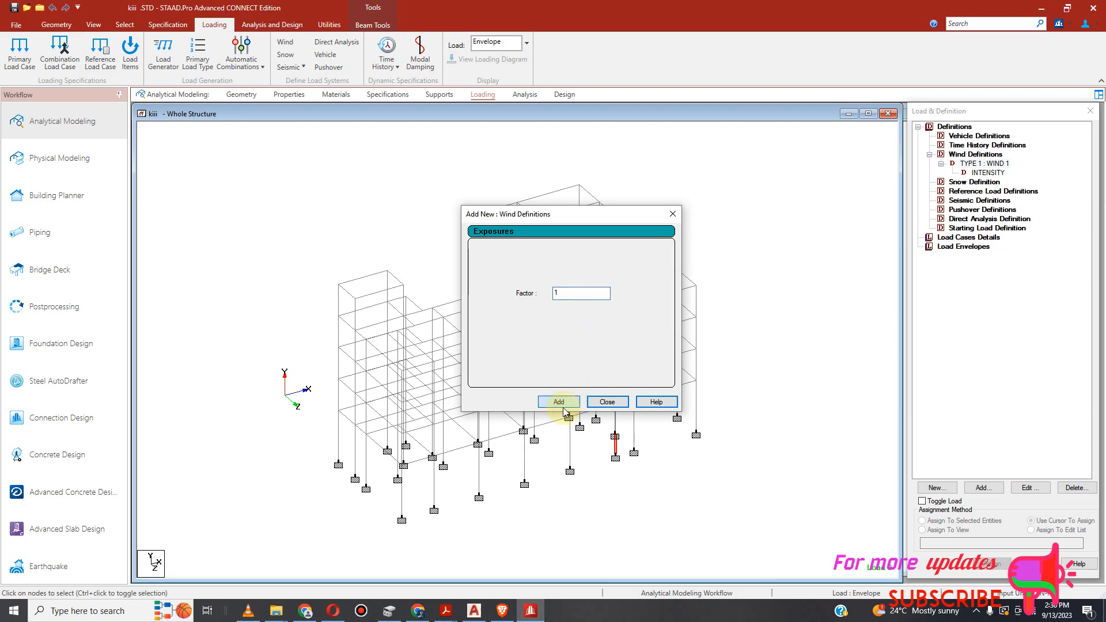
click(608, 402)
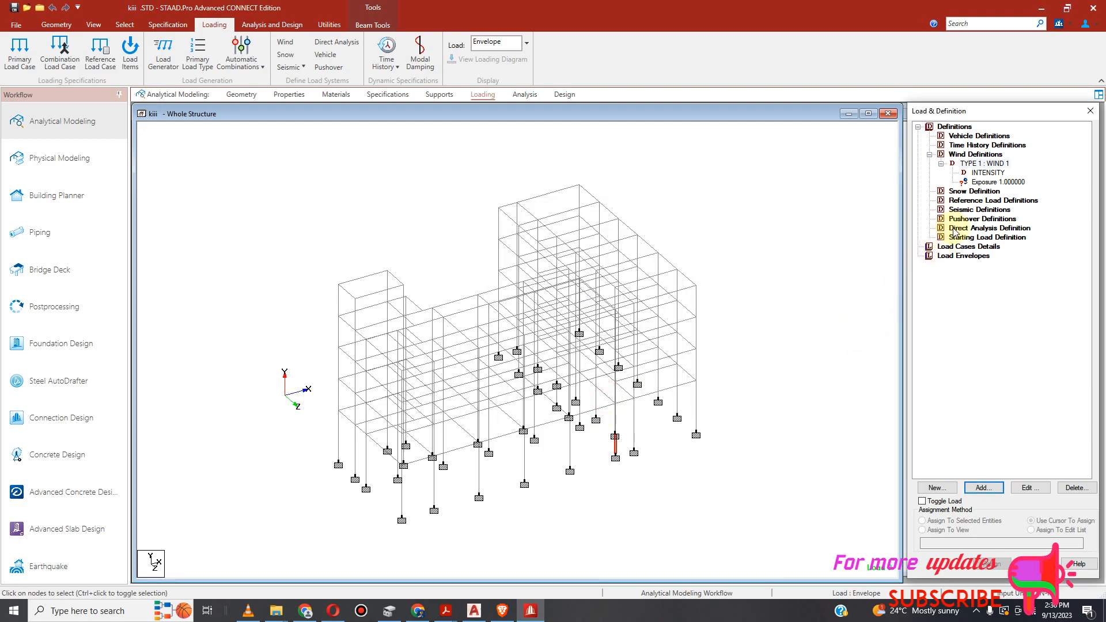
Assign the WIND 1 exposure to all nodes in the view and check the assigned nodes on the structure.
click(998, 182)
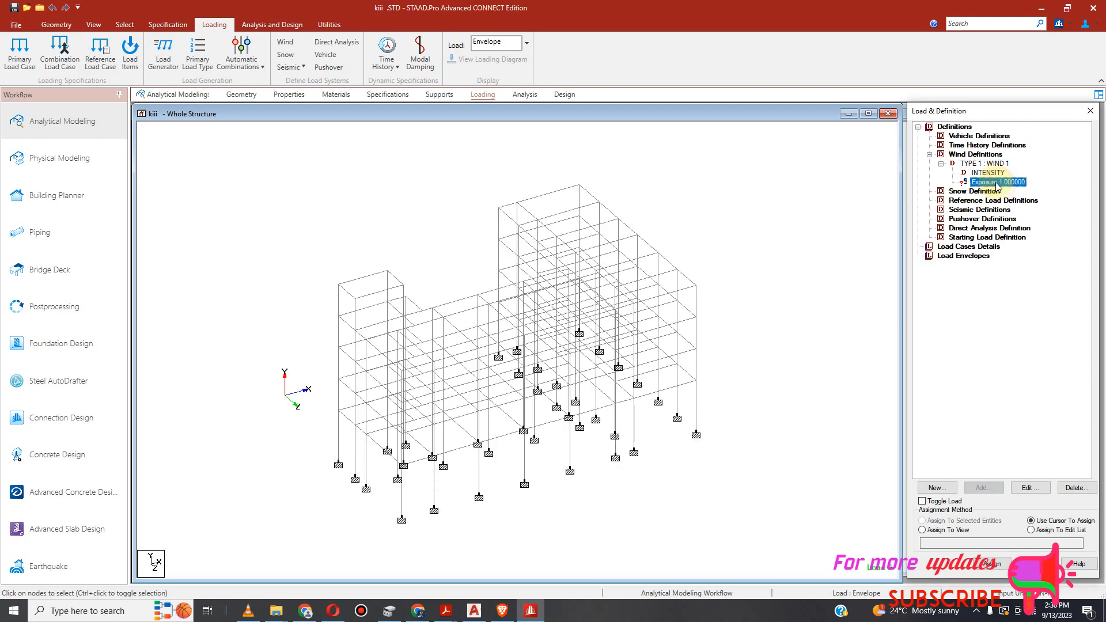
click(923, 530)
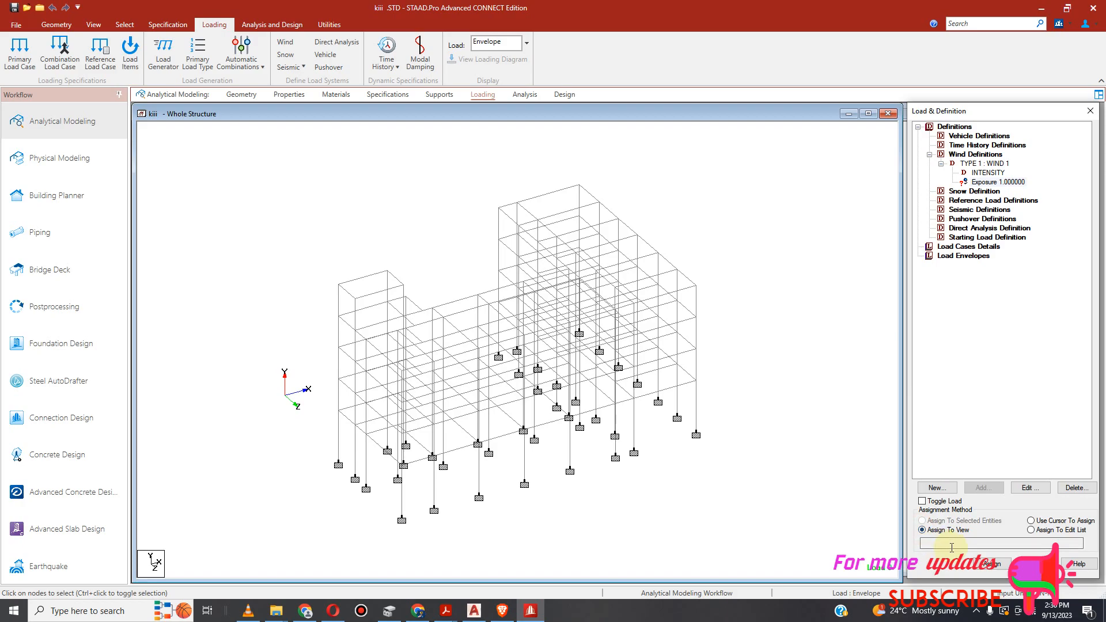
click(991, 564)
click(1026, 376)
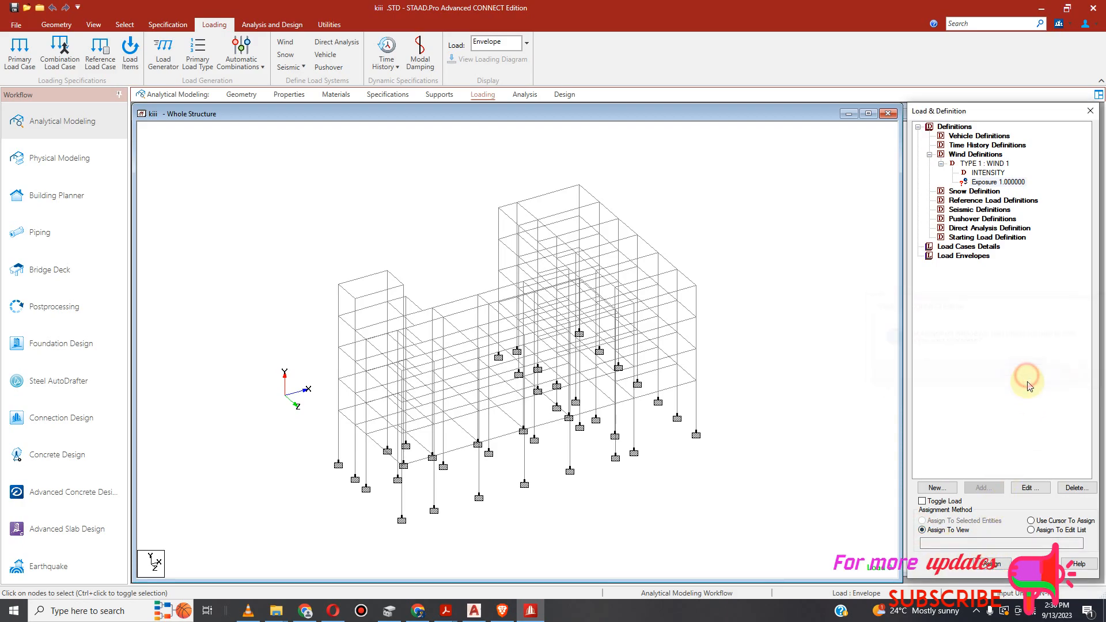
click(985, 182)
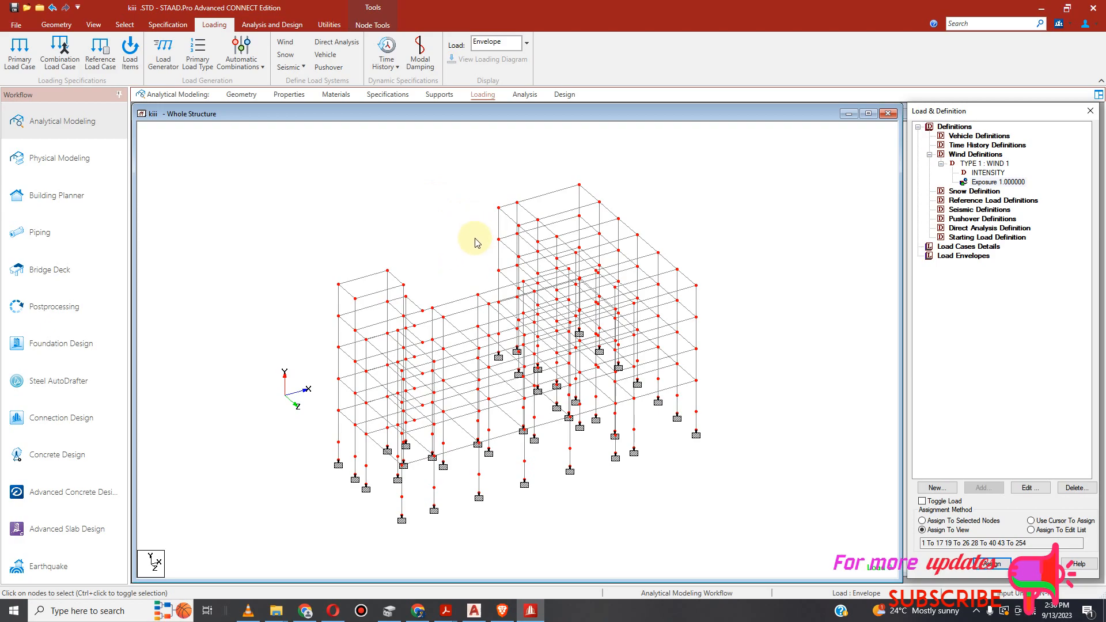
click(469, 208)
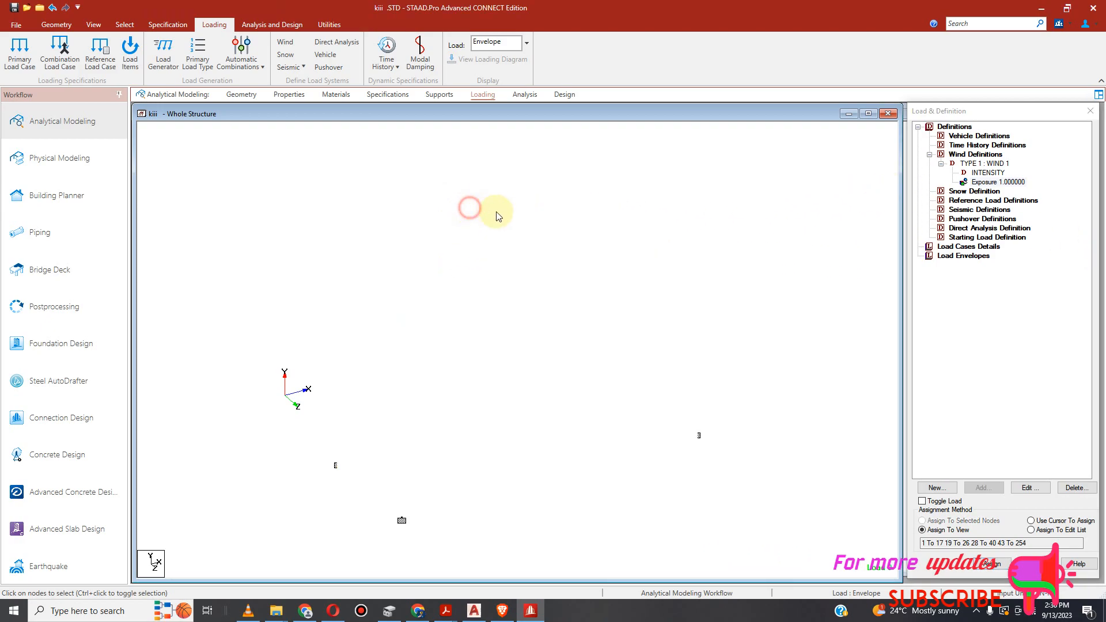
Add a seismic definition of type IBC 2015 ASCE 7-10 with its default parameters and close the dialog.
click(957, 193)
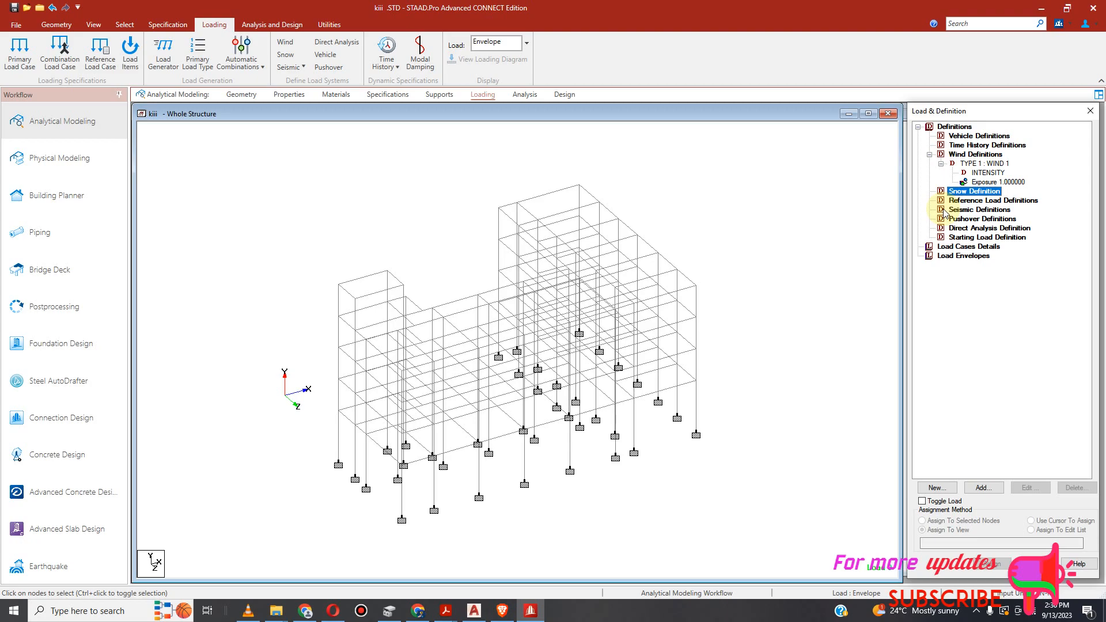
click(945, 211)
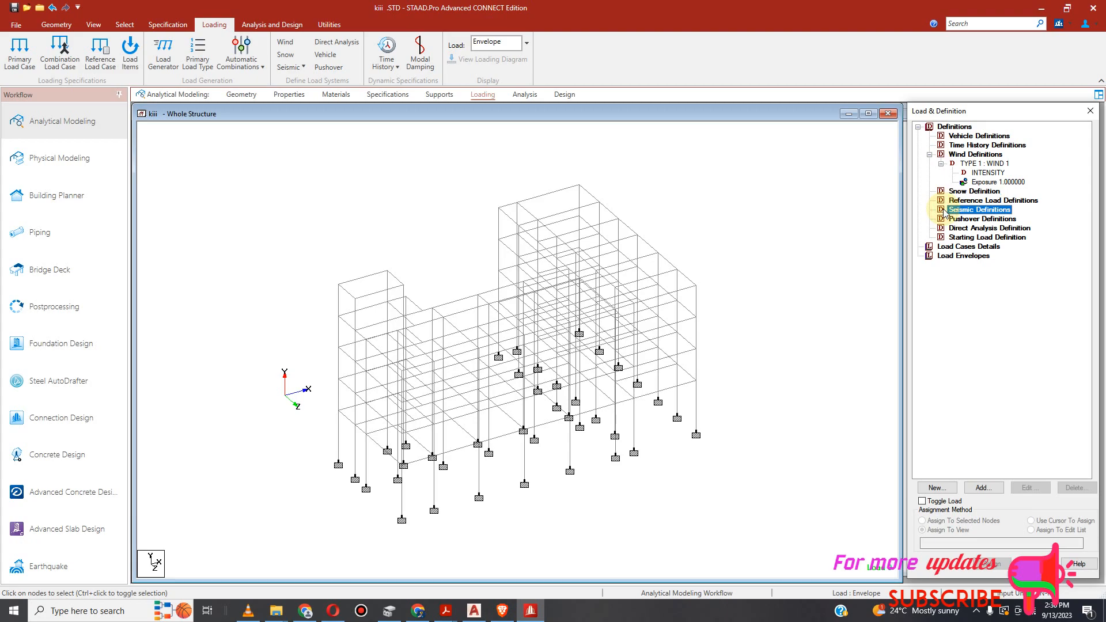
click(991, 487)
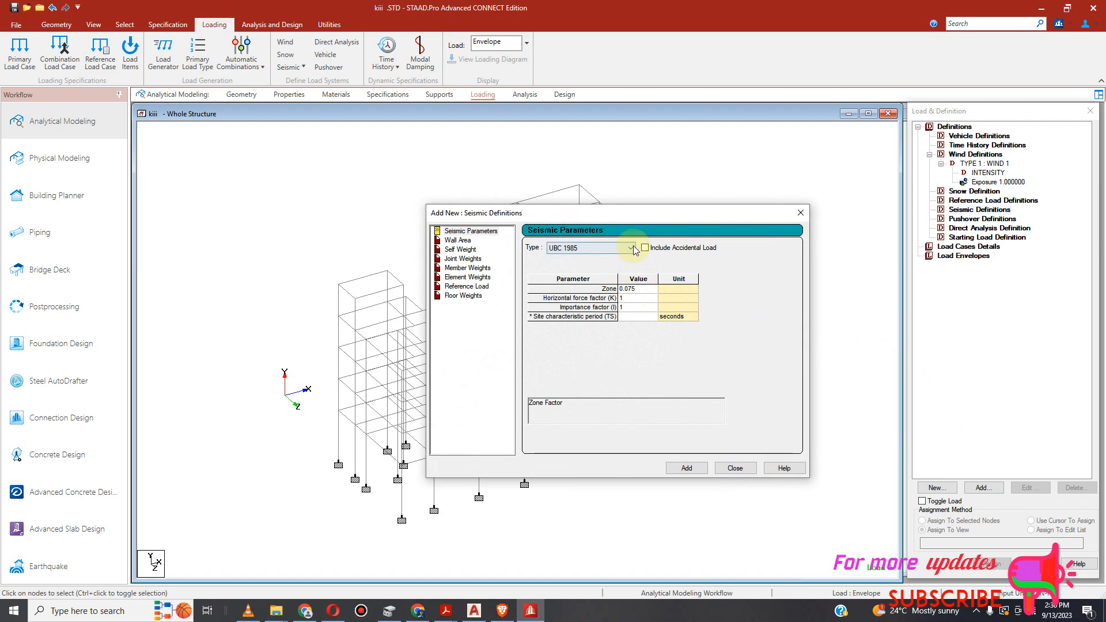
click(632, 248)
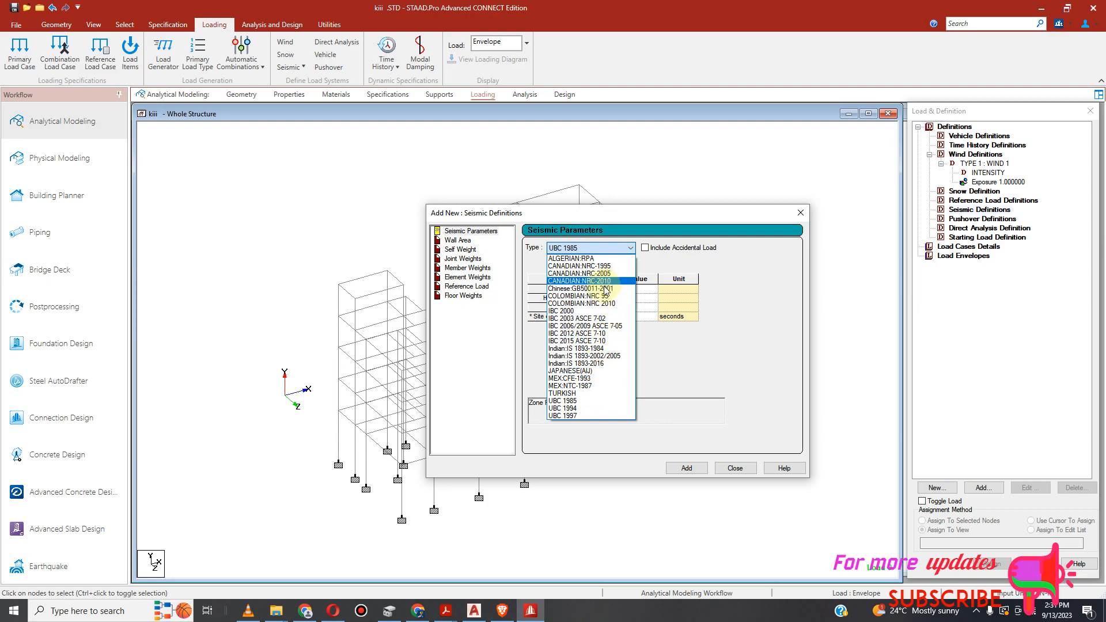
click(599, 341)
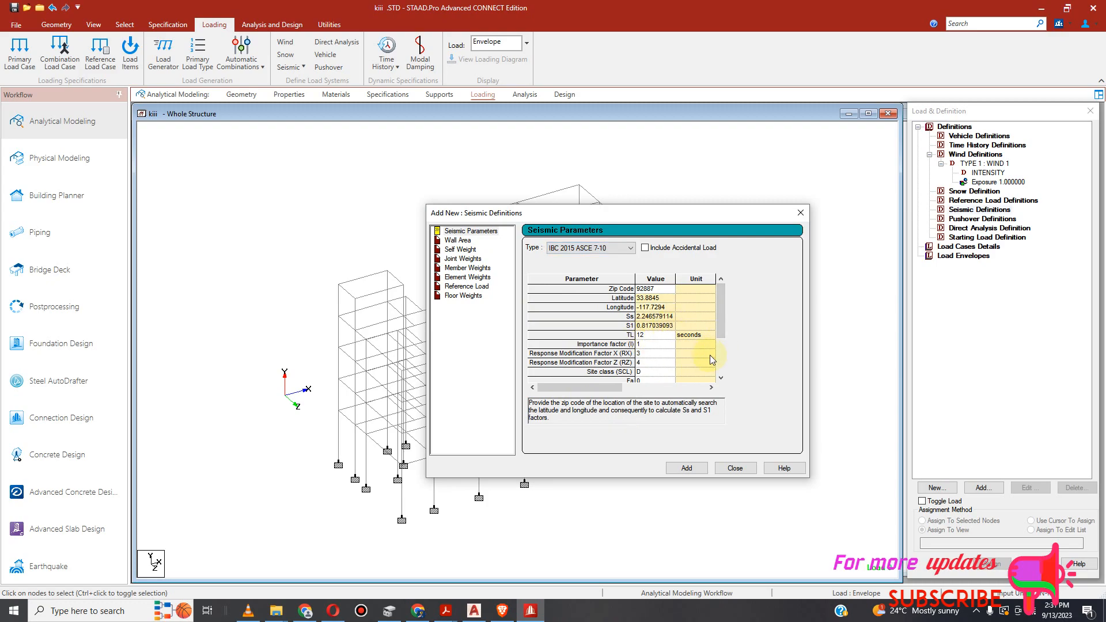
scroll(720, 339, down, 3)
scroll(721, 332, up, 3)
click(694, 471)
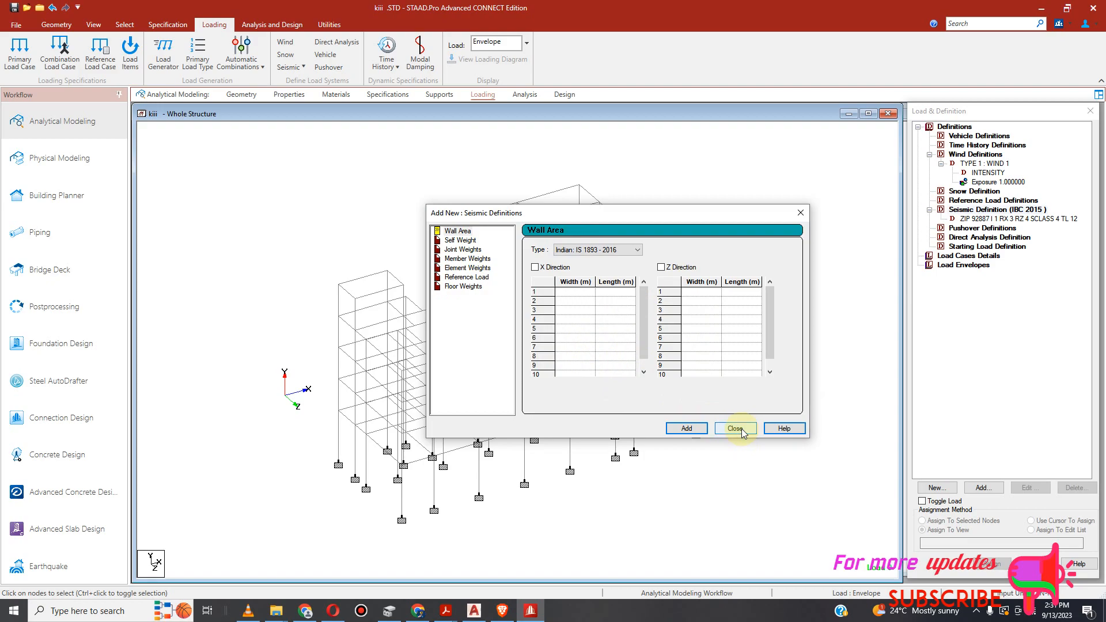
click(739, 429)
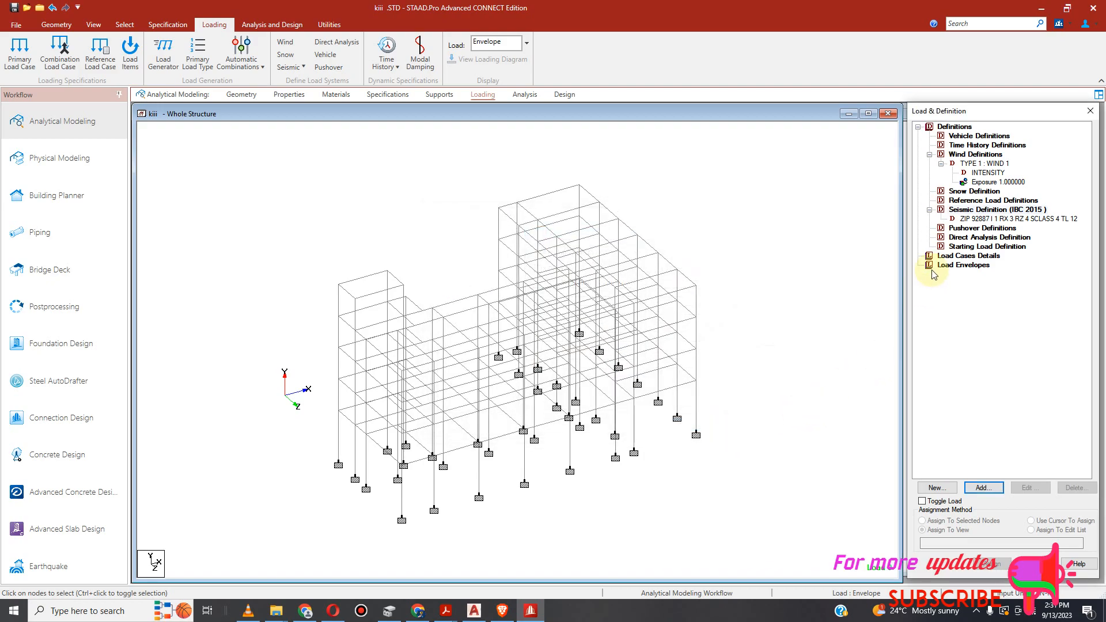
Add self weight with factor 1 to the IBC 2015 seismic definition and delete the duplicate self weight entry.
click(972, 220)
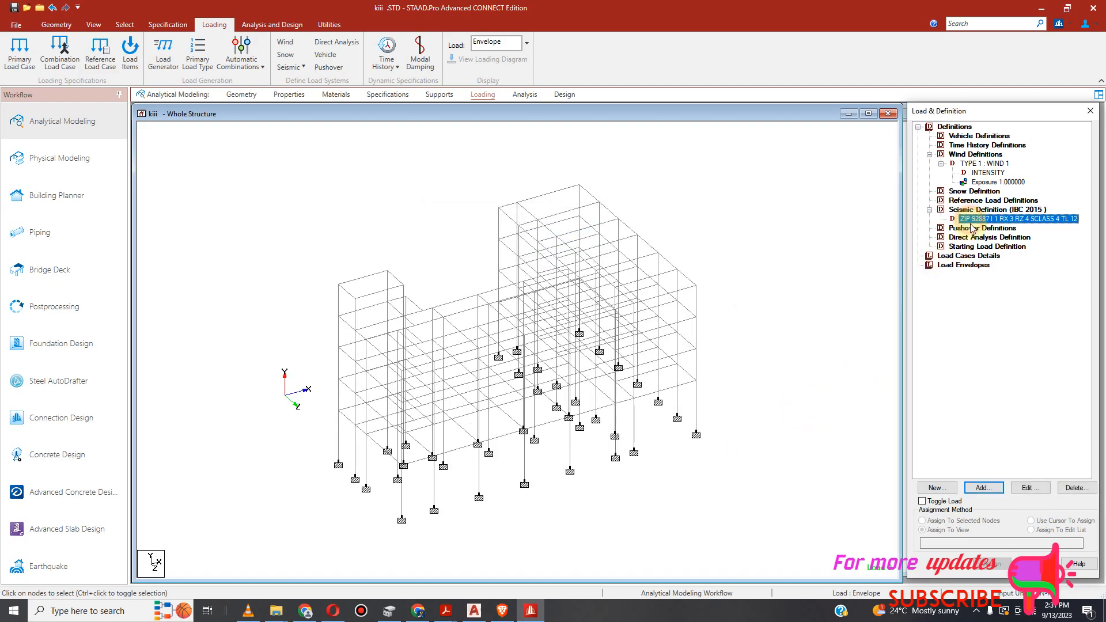
click(984, 488)
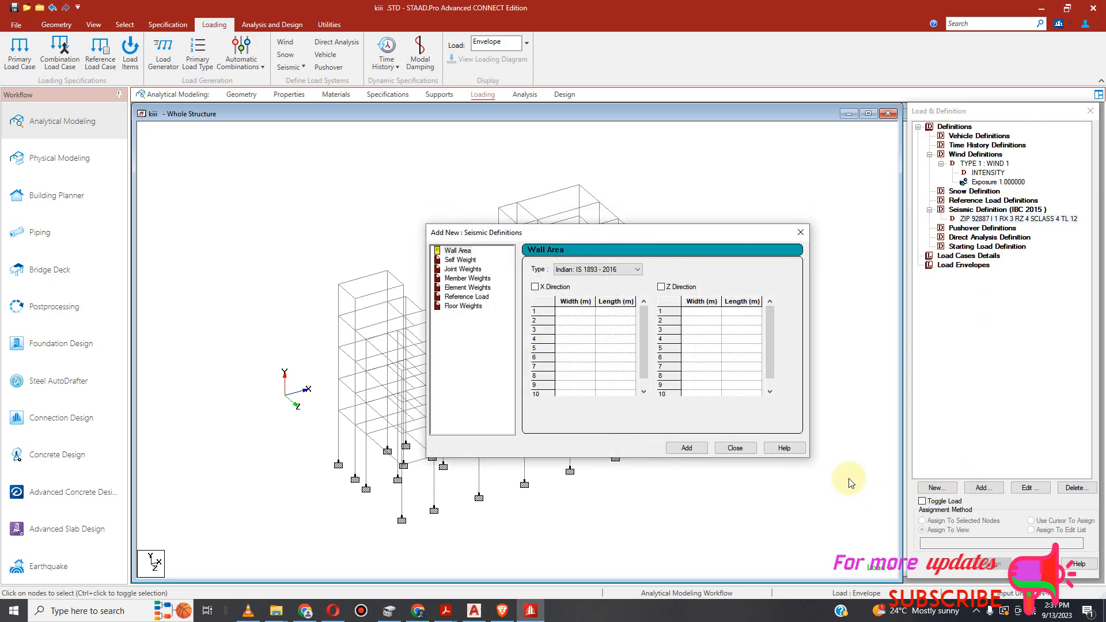
click(461, 259)
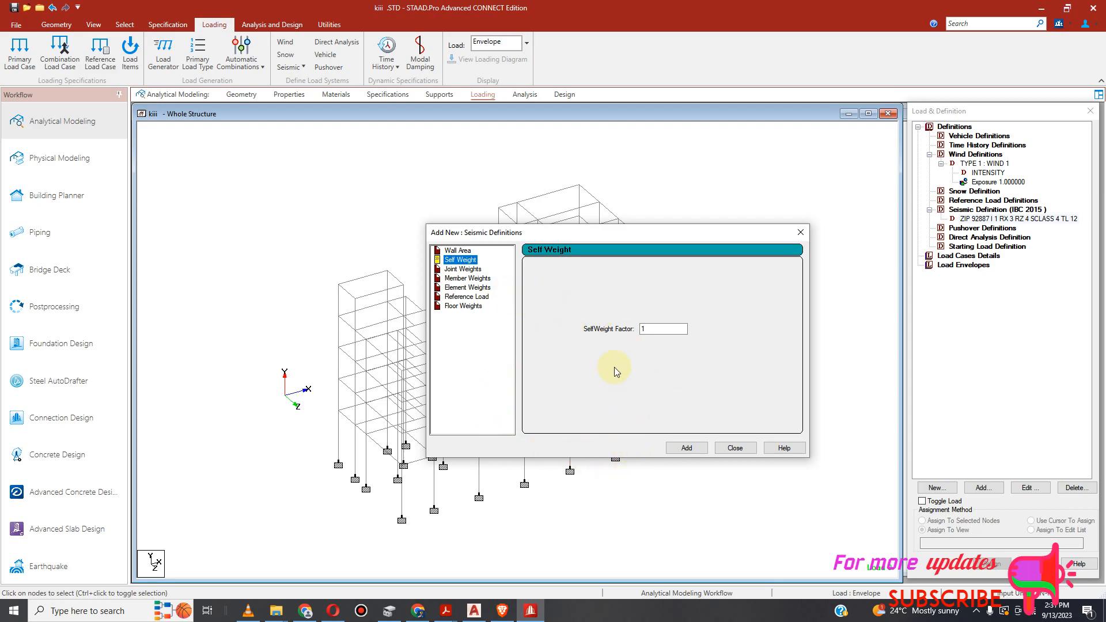
click(687, 449)
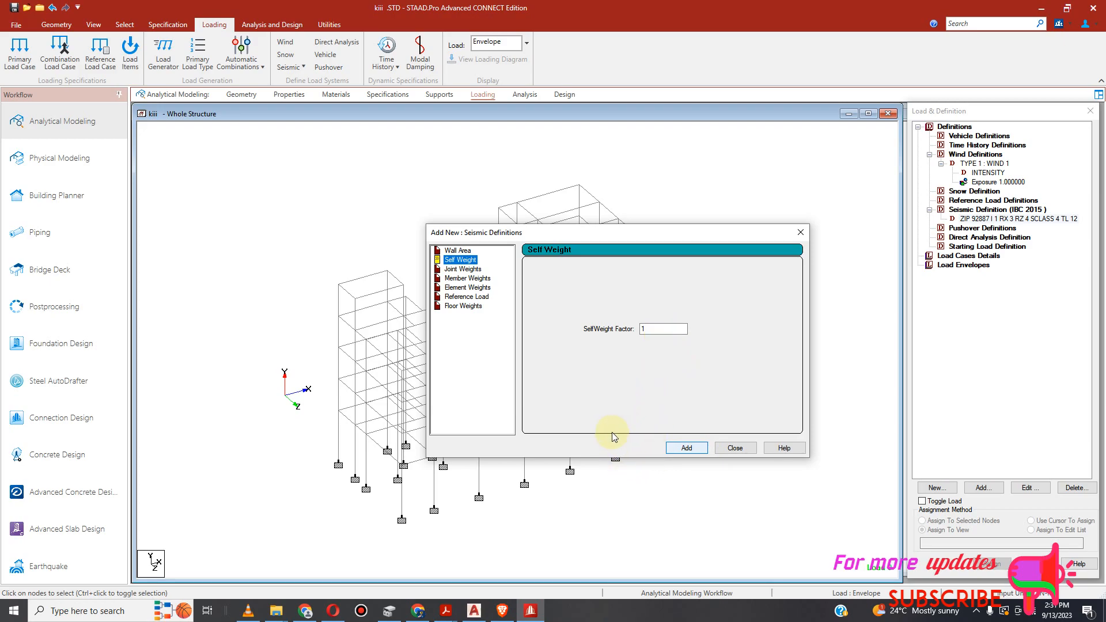
click(740, 448)
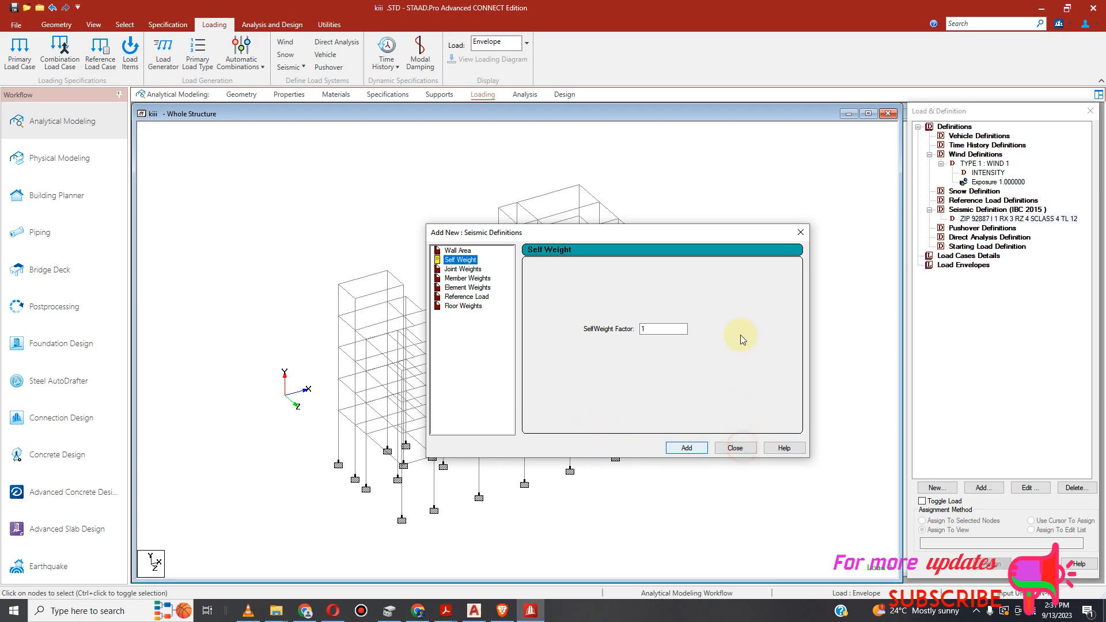
click(686, 448)
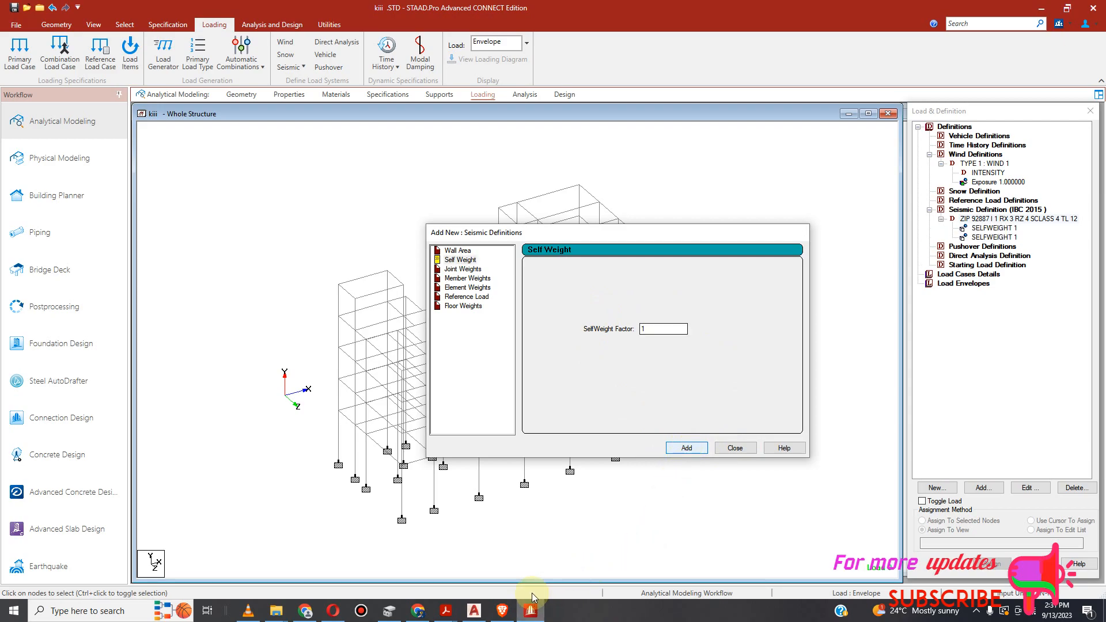
click(735, 448)
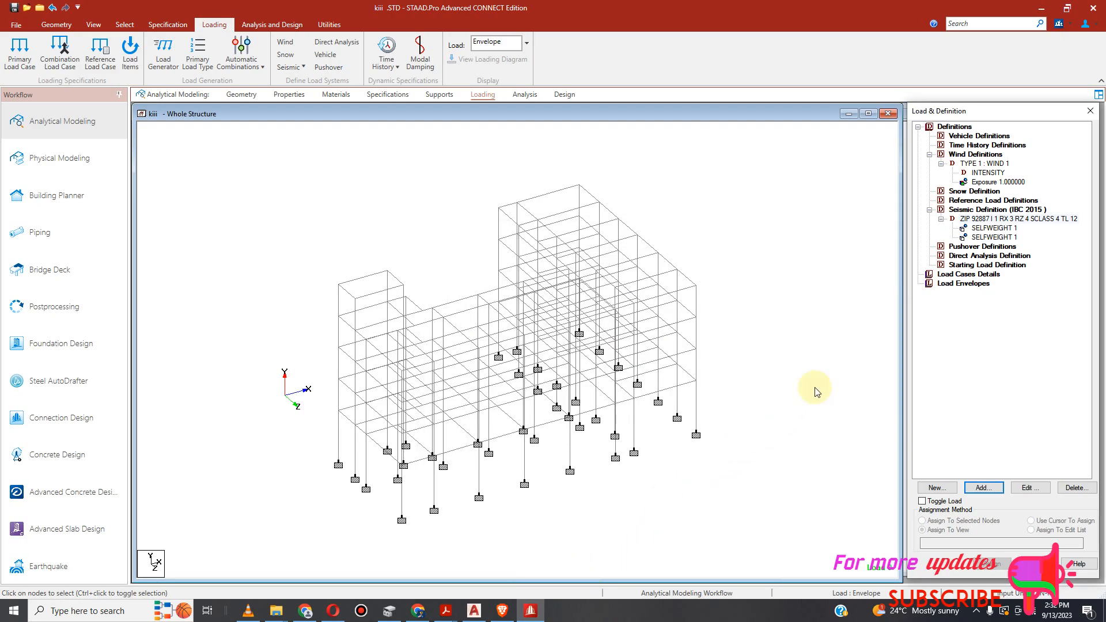
click(992, 237)
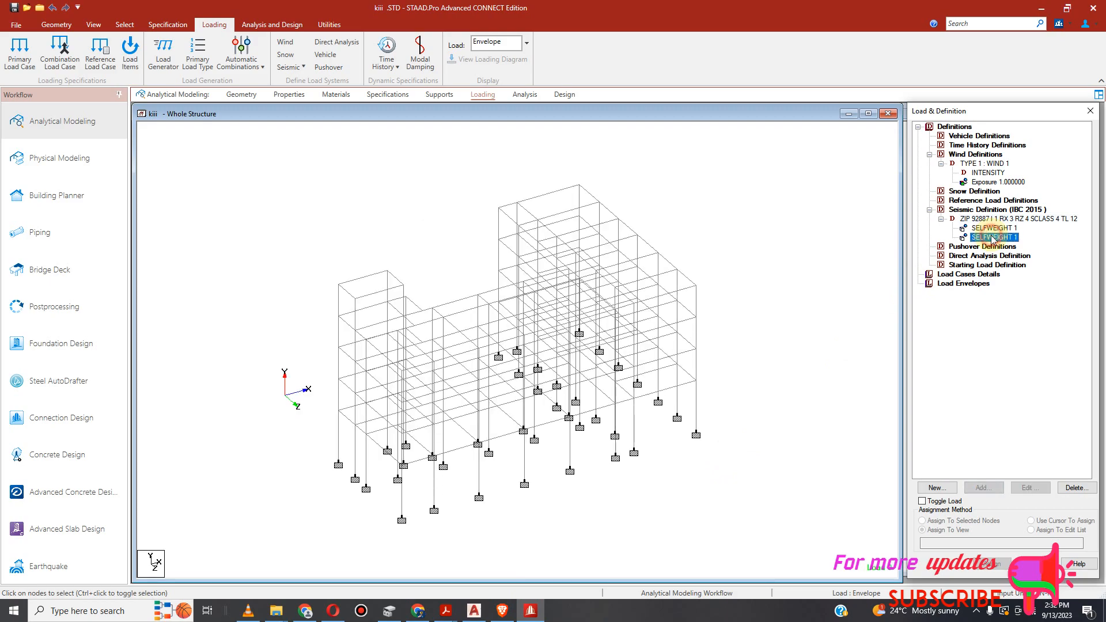
click(1074, 488)
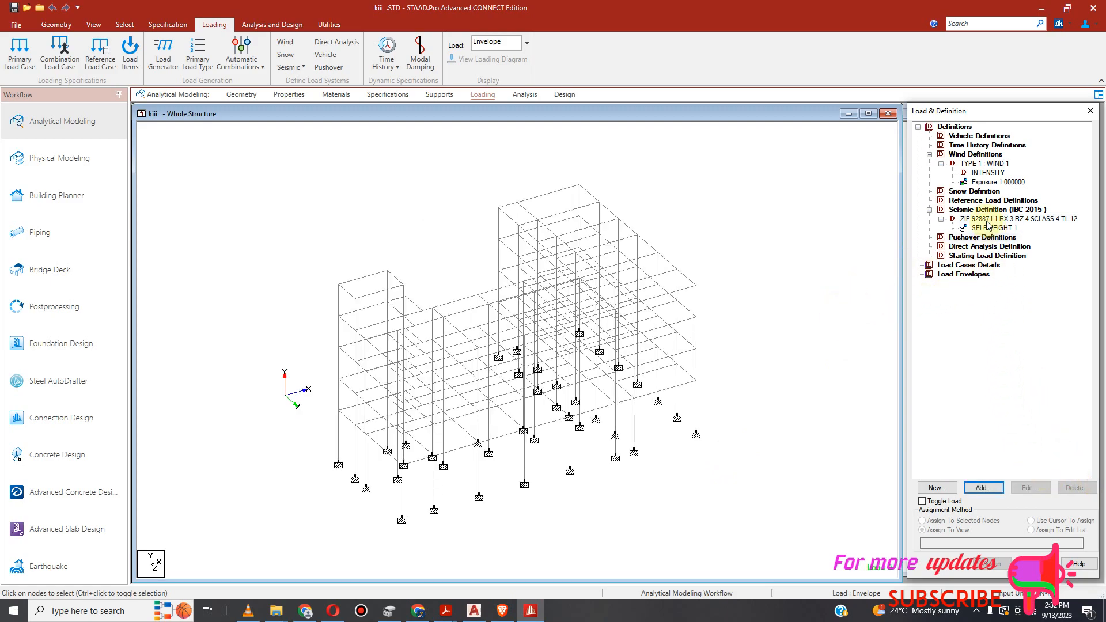
Start adding a member weight to the IBC 2015 seismic definition with the loading type UNI.
click(987, 219)
click(989, 489)
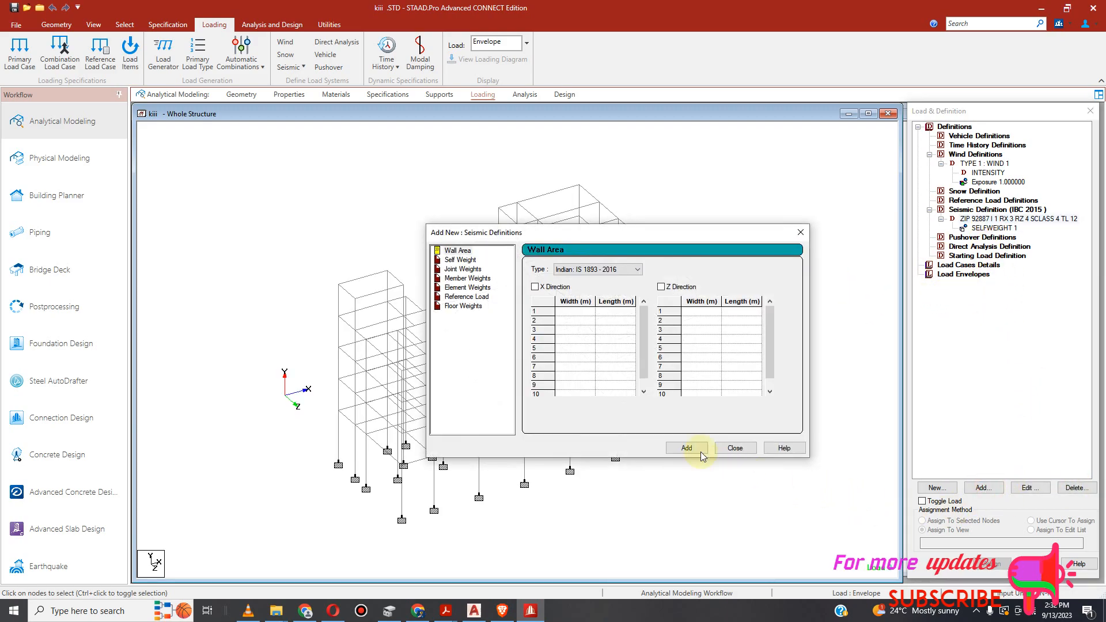
click(466, 280)
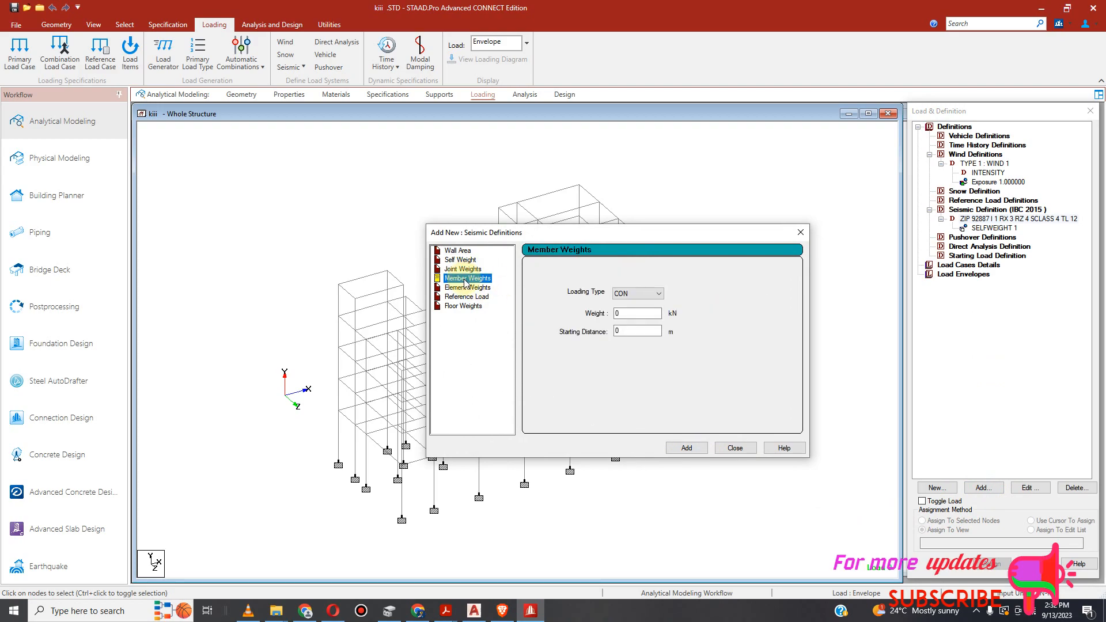
click(663, 295)
click(645, 315)
click(639, 331)
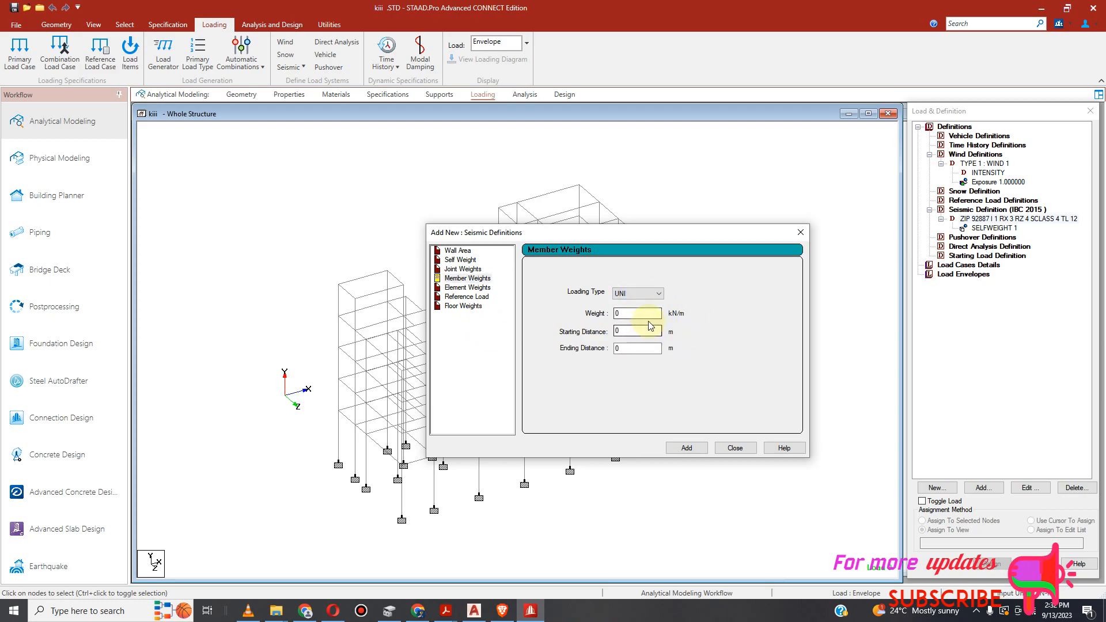
Switch to the AutoCAD drawing and examine the floor plans, Section X-X and the walling notes for storey heights and wall thickness.
click(329, 25)
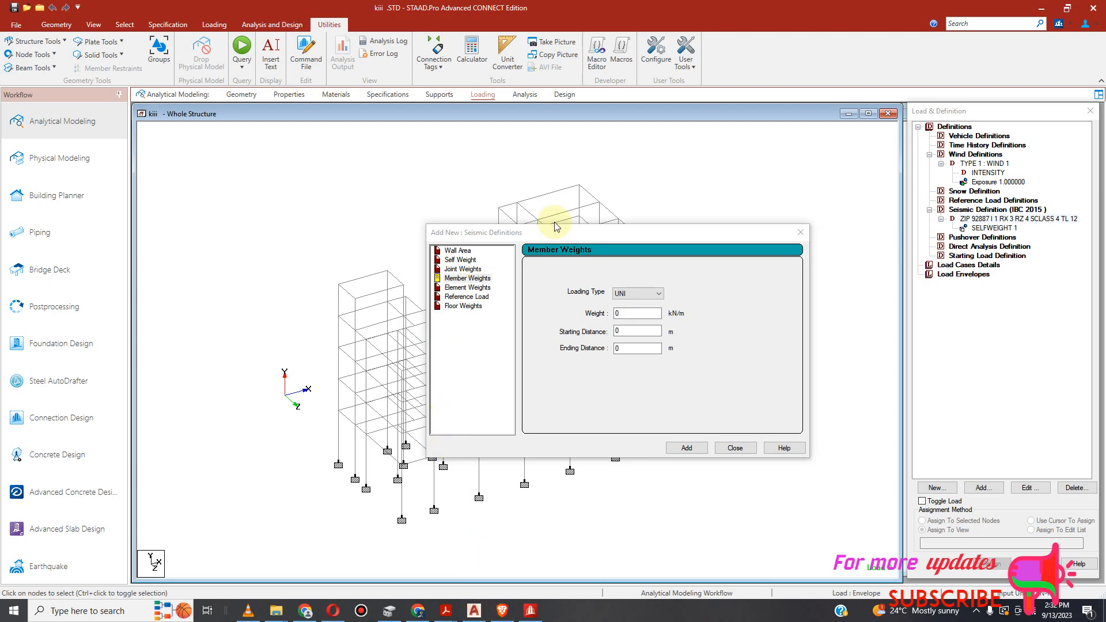
click(1042, 8)
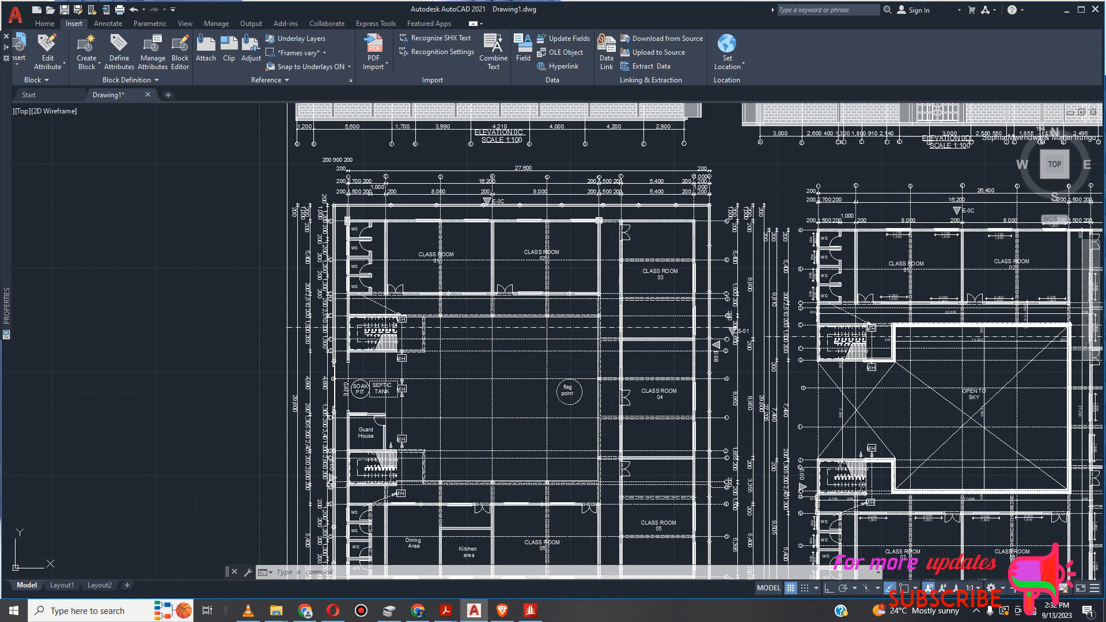
scroll(549, 323, up, 3)
scroll(550, 323, down, 7)
scroll(519, 336, up, 5)
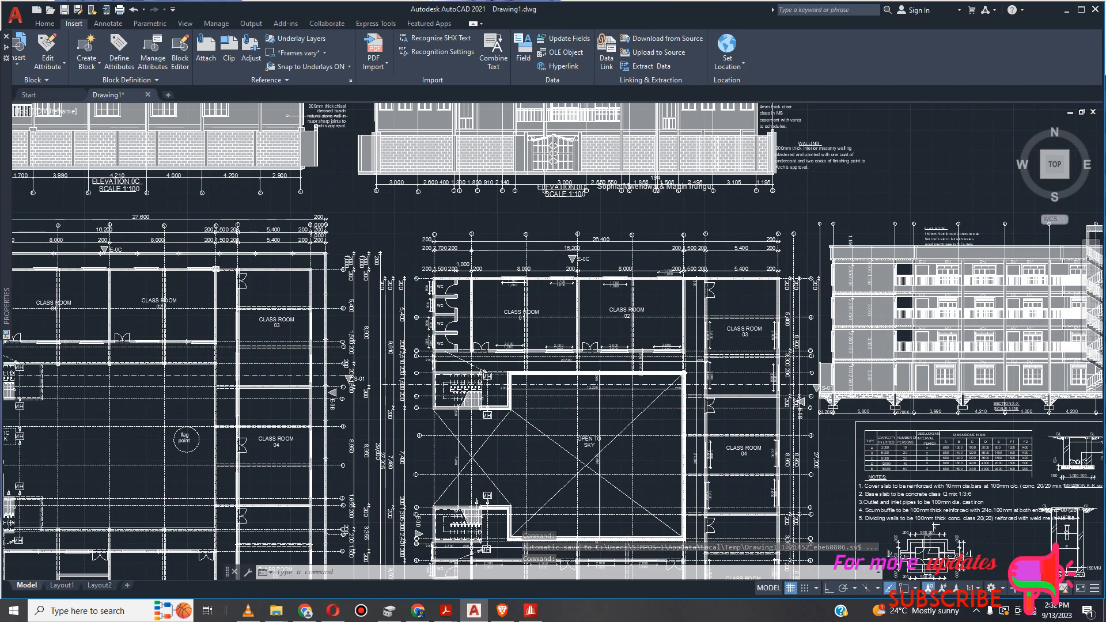
scroll(494, 312, up, 4)
scroll(465, 269, down, 4)
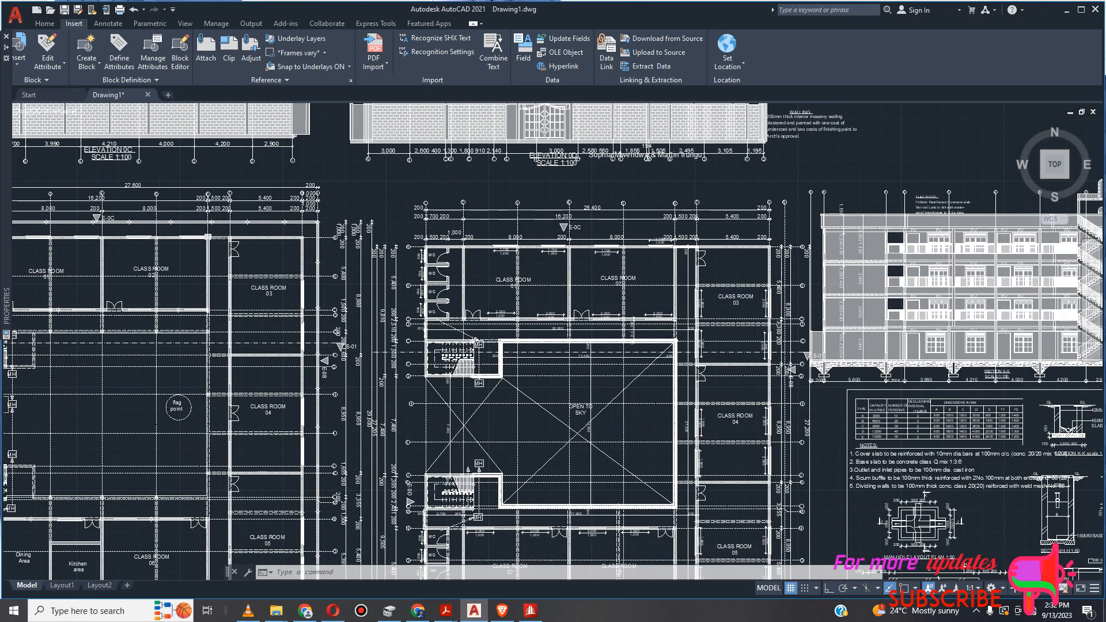
scroll(466, 293, up, 4)
scroll(456, 318, up, 2)
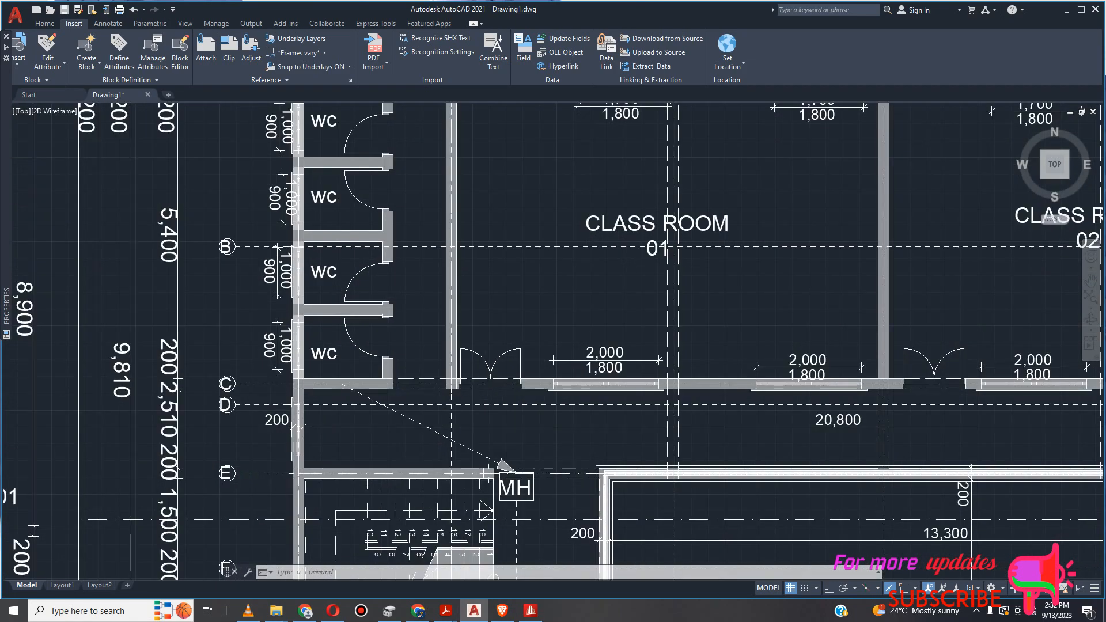
scroll(522, 263, down, 6)
scroll(519, 271, down, 5)
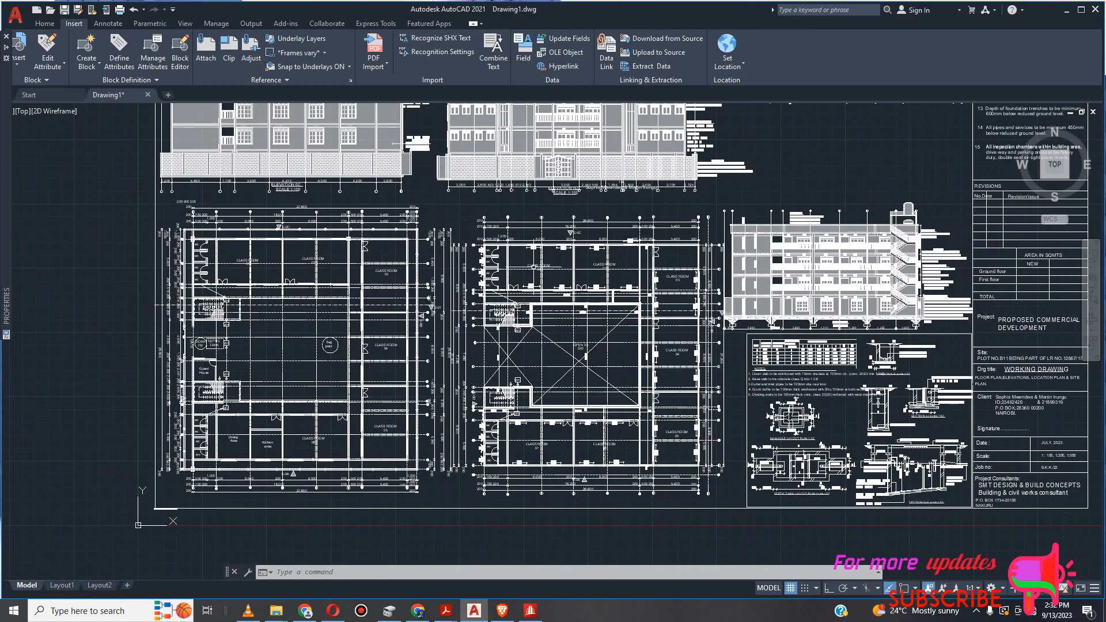
scroll(508, 288, up, 5)
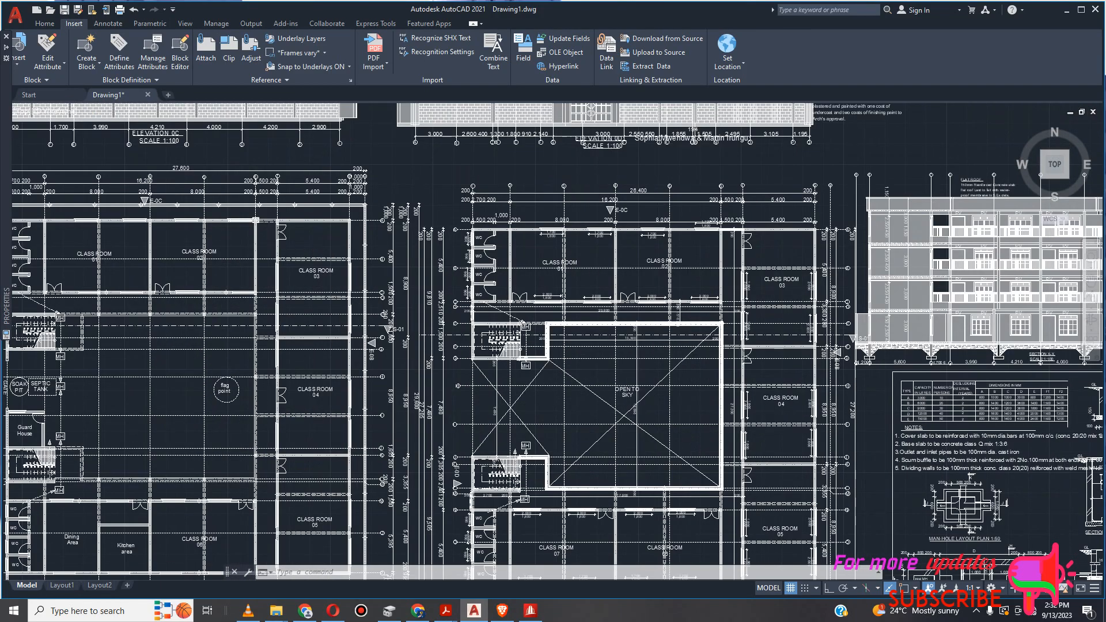
scroll(594, 322, up, 2)
scroll(594, 322, down, 5)
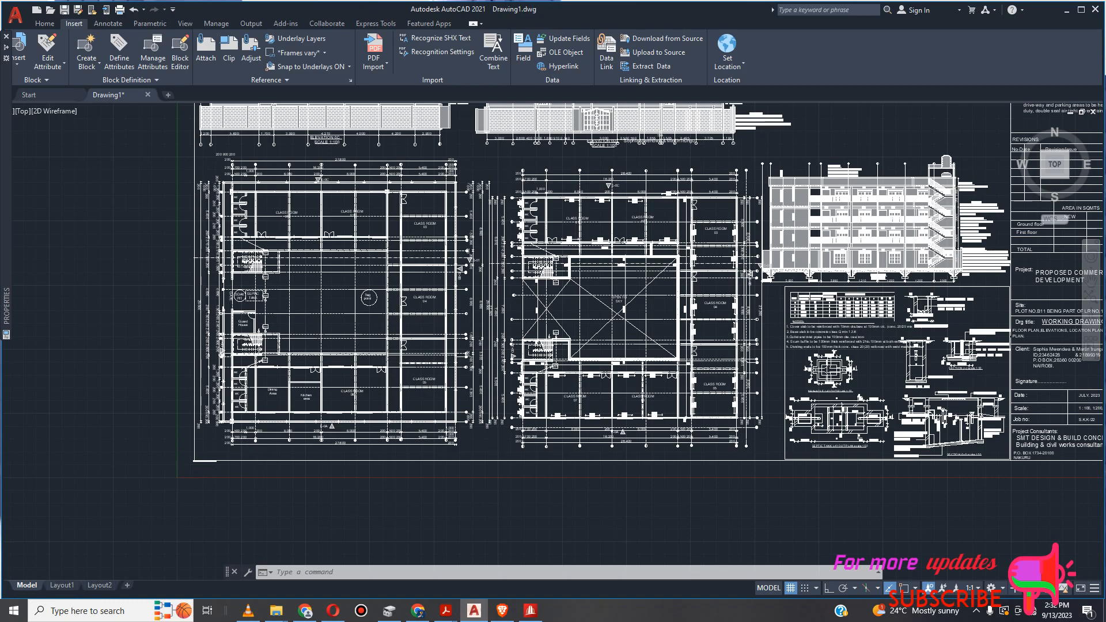
scroll(692, 317, up, 5)
scroll(957, 323, up, 5)
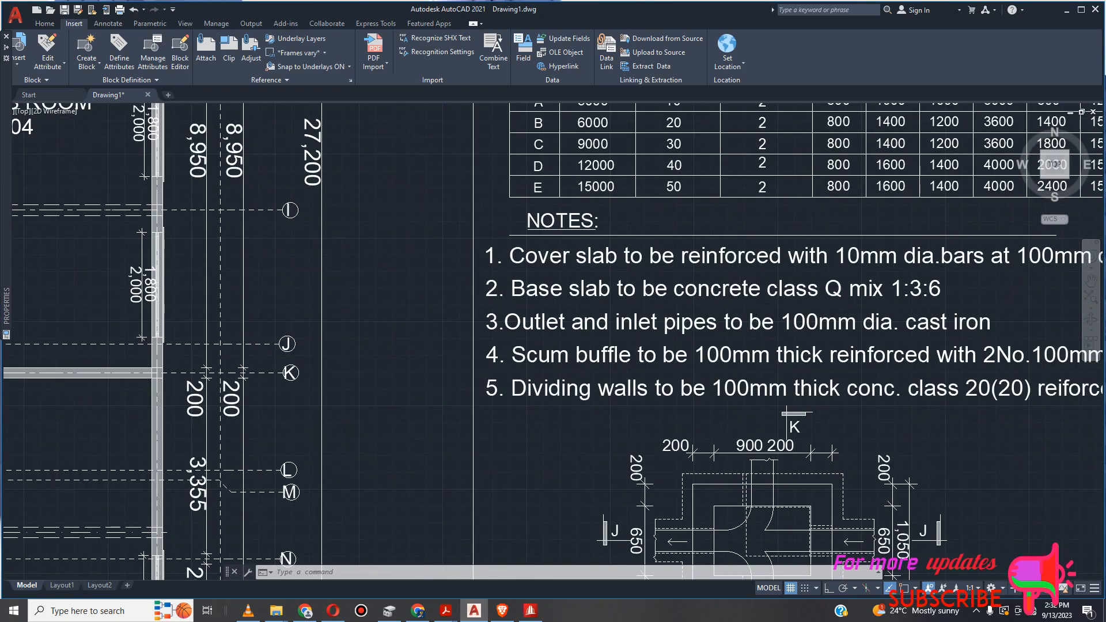
scroll(858, 300, down, 5)
scroll(666, 307, down, 3)
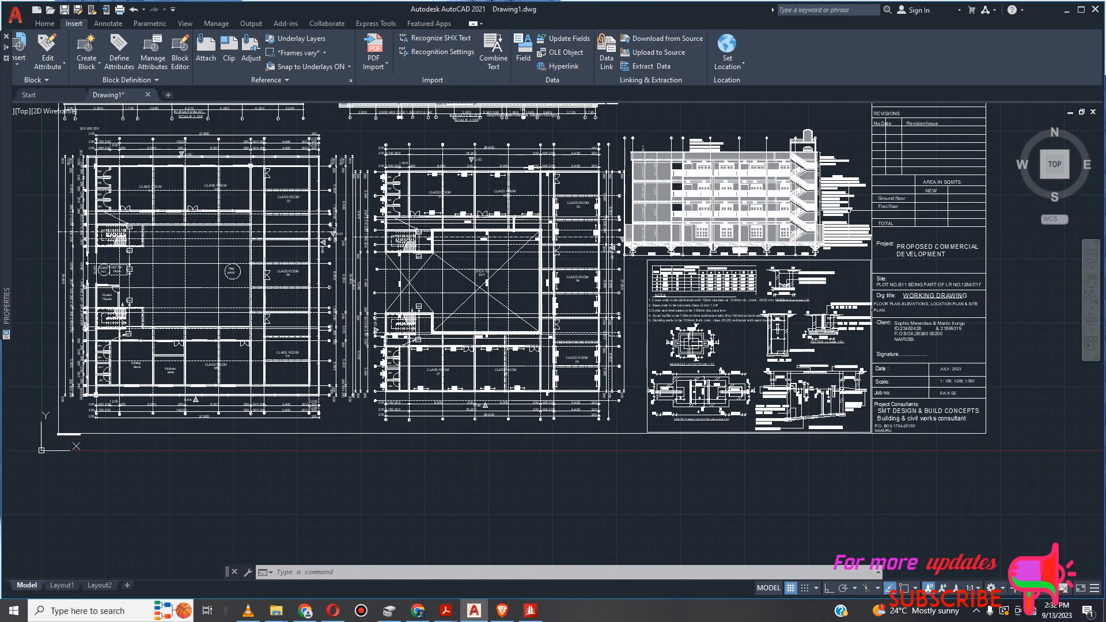
scroll(833, 173, up, 4)
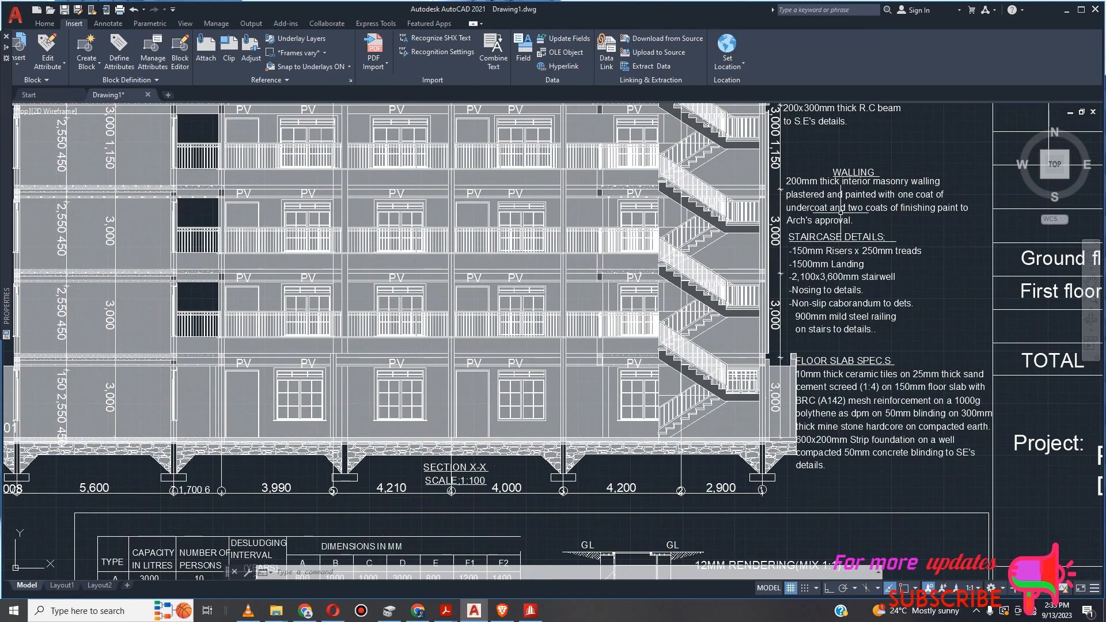
Examine the classroom floor plans, their wall thicknesses and dimensions, and Section X-X in the AutoCAD drawing.
scroll(815, 190, up, 4)
scroll(814, 190, down, 1)
scroll(743, 214, down, 6)
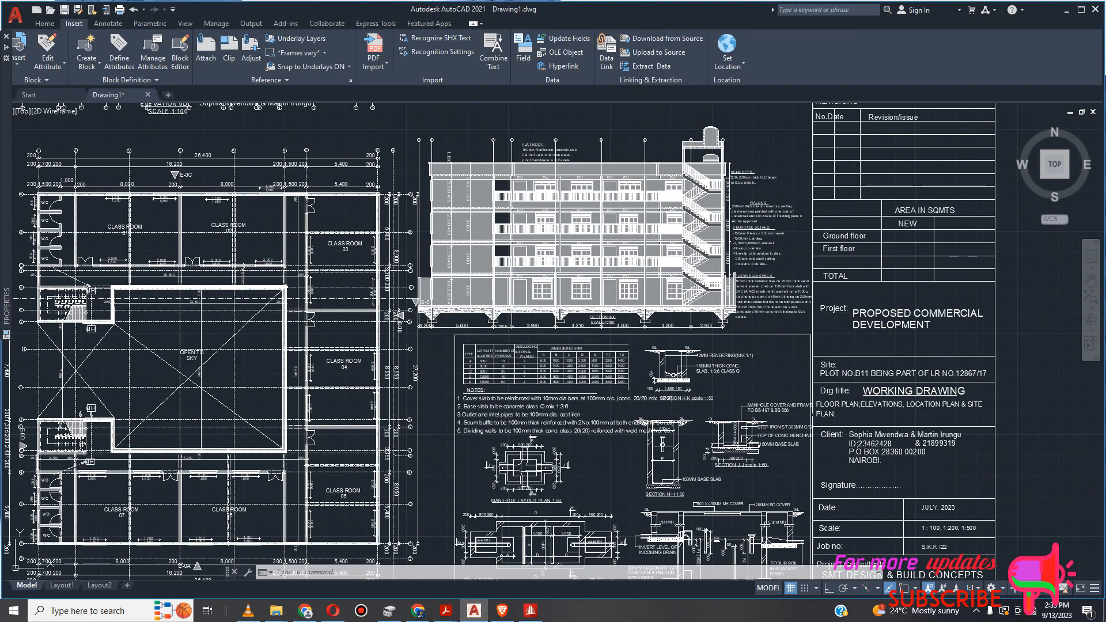
scroll(479, 295, down, 1)
scroll(207, 245, up, 3)
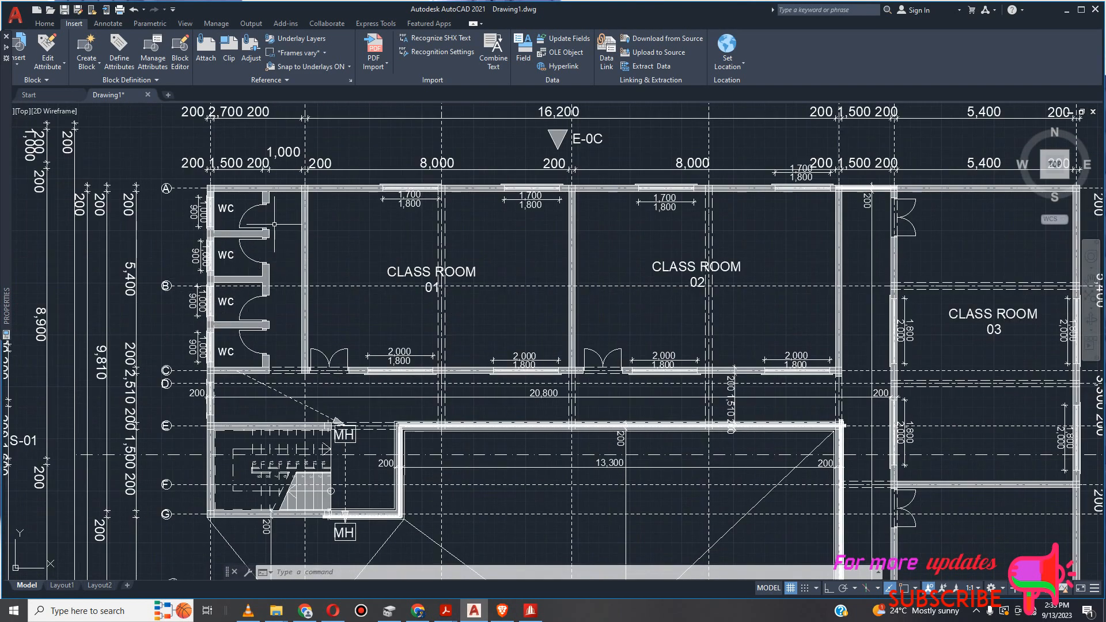
scroll(706, 139, down, 3)
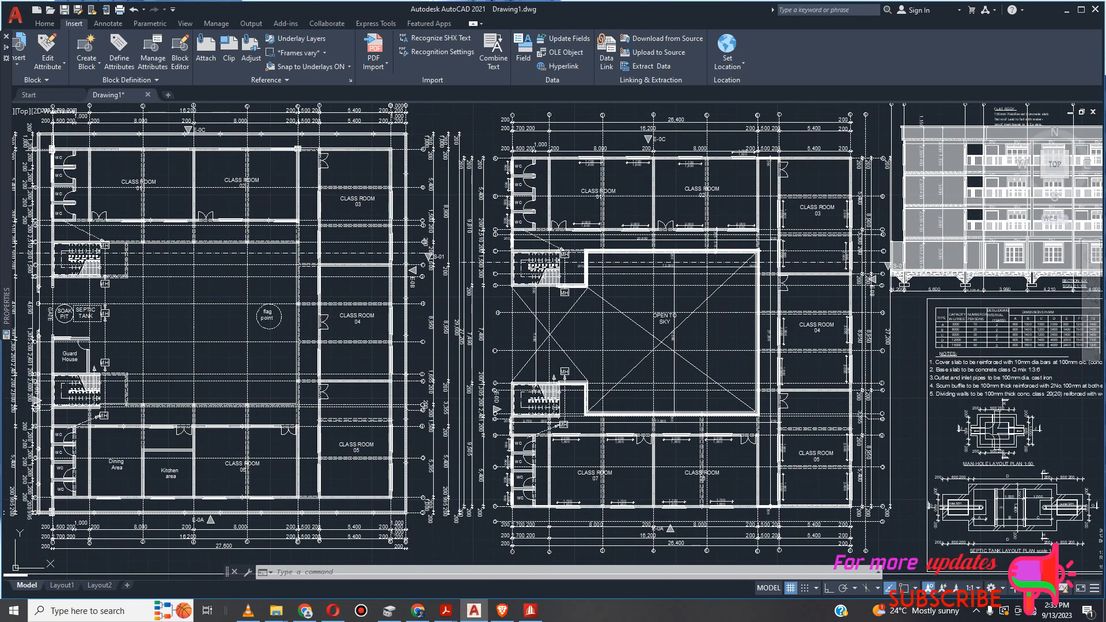
scroll(611, 153, up, 4)
scroll(576, 153, down, 4)
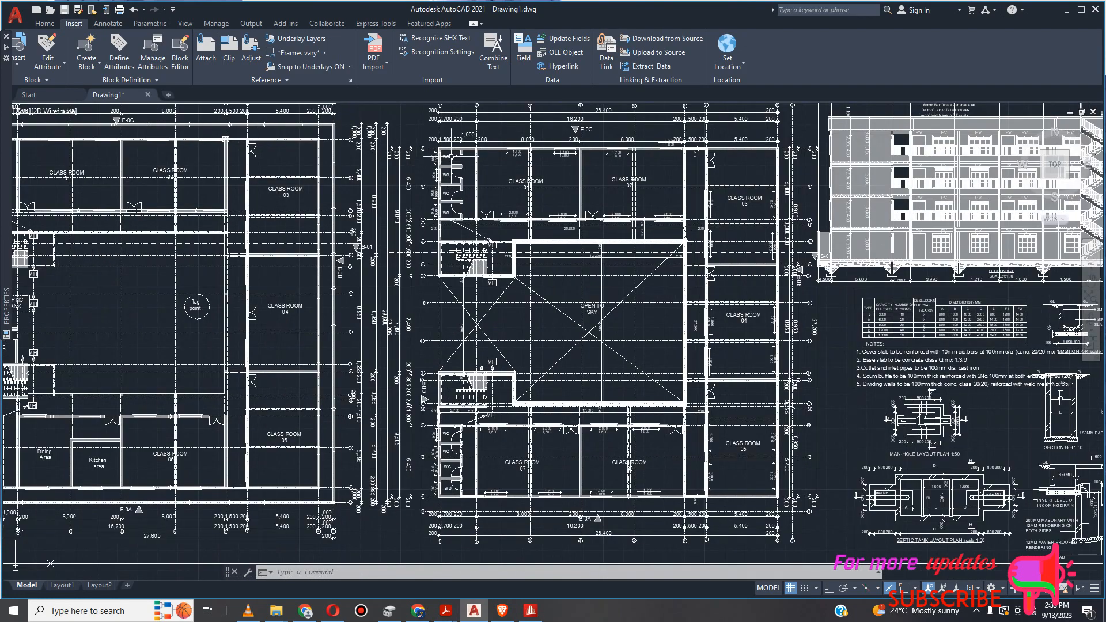
scroll(438, 152, up, 2)
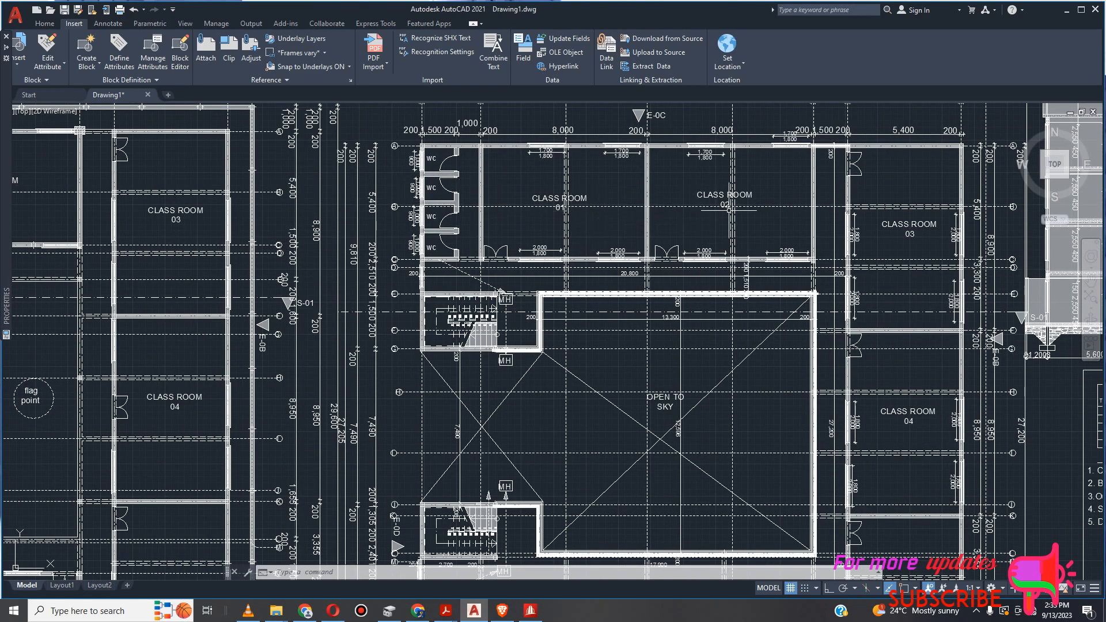
scroll(750, 225, down, 4)
scroll(768, 241, up, 4)
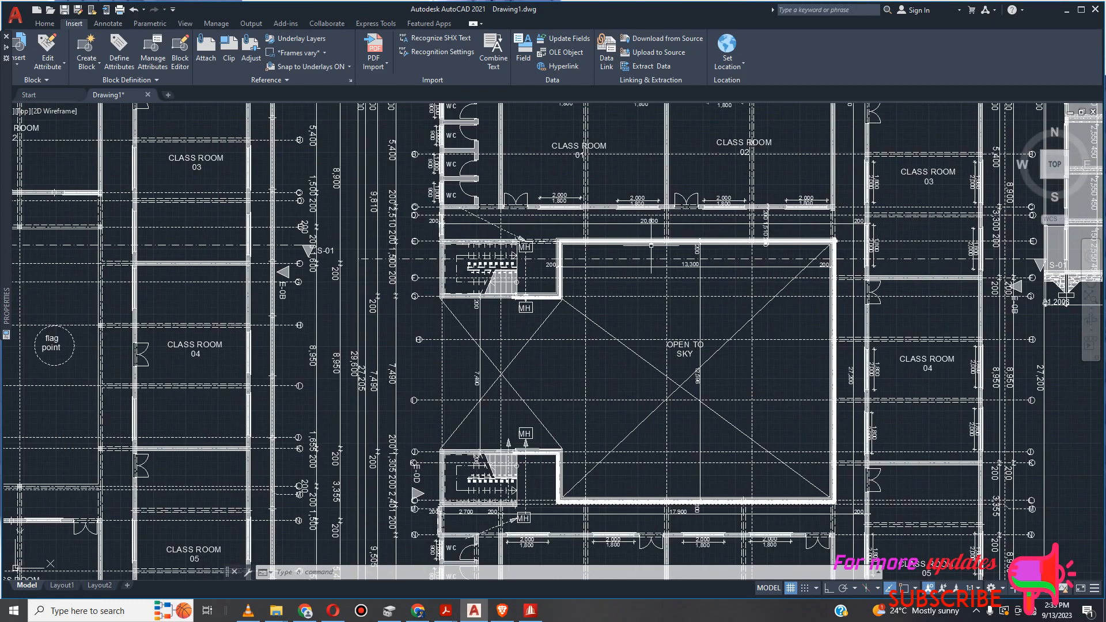
scroll(607, 252, up, 4)
scroll(507, 242, down, 4)
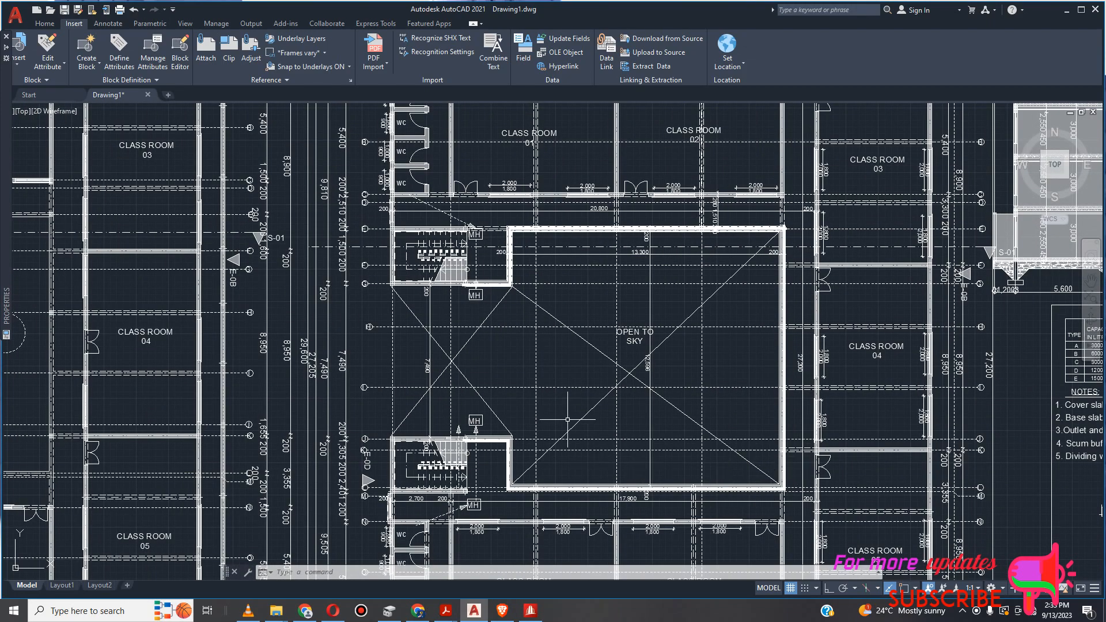
scroll(516, 286, down, 2)
scroll(657, 419, up, 2)
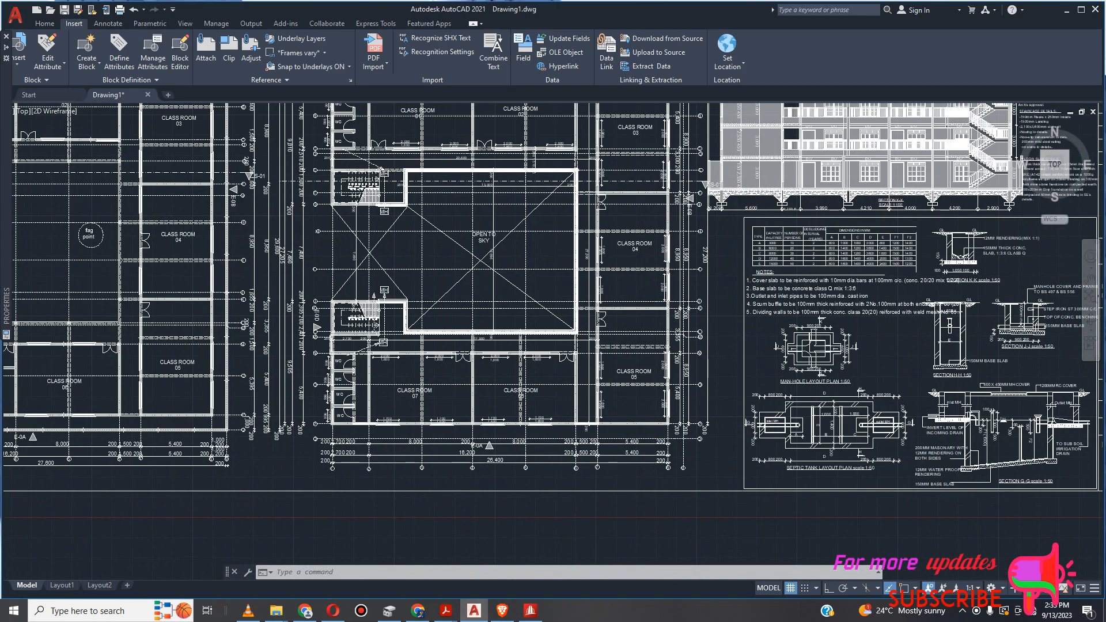
middle_drag(621, 466, 563, 441)
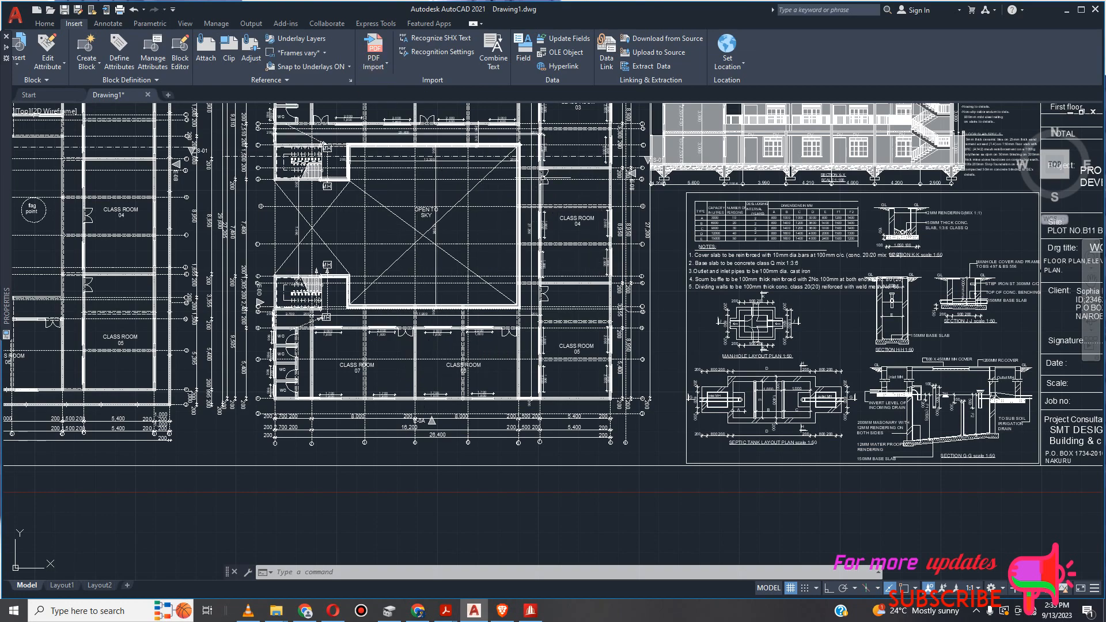
scroll(576, 155, up, 4)
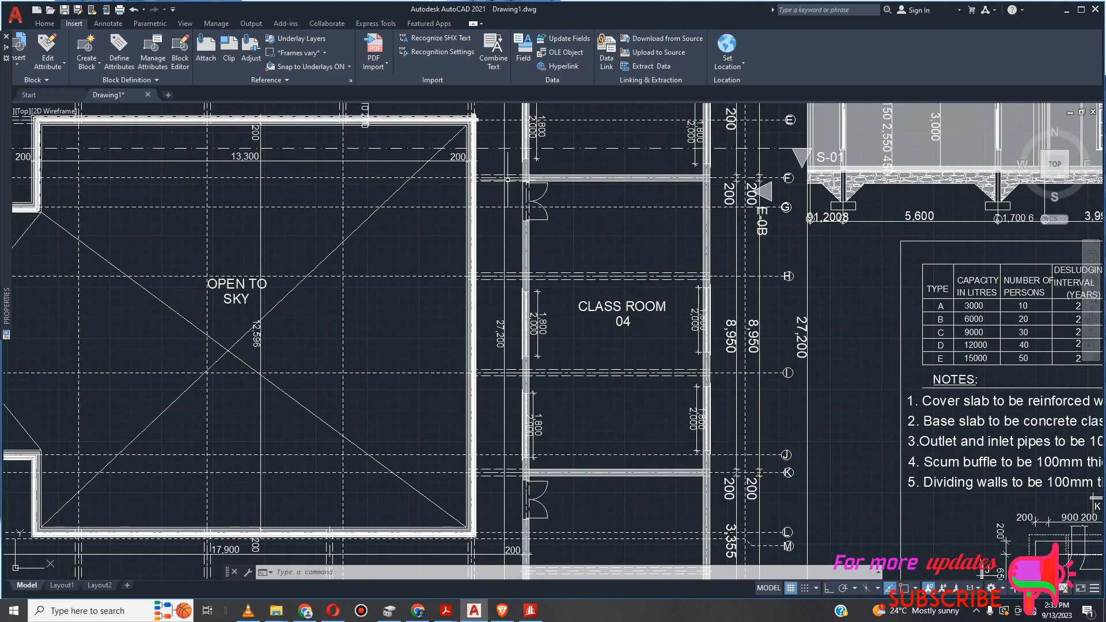
scroll(577, 155, down, 2)
scroll(507, 167, down, 2)
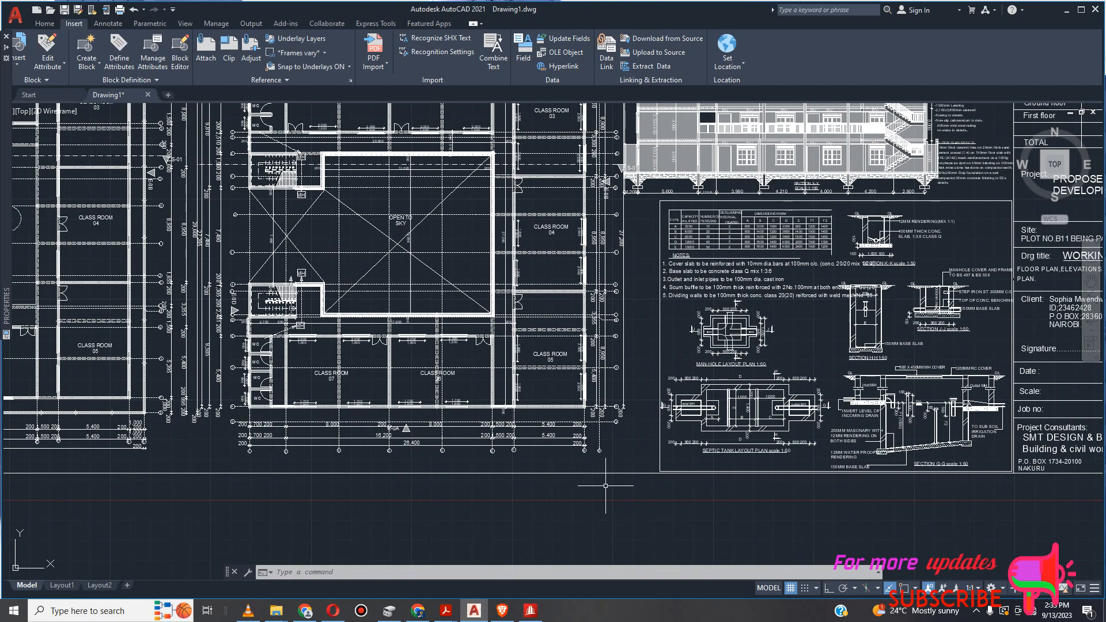
scroll(538, 397, up, 2)
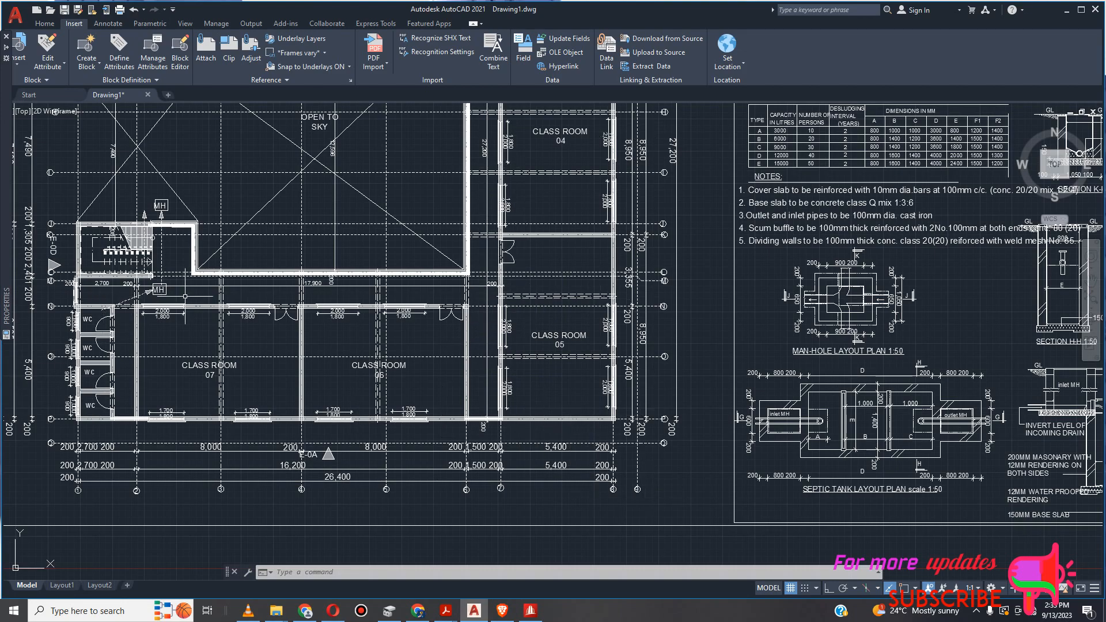
scroll(424, 393, down, 4)
scroll(457, 372, up, 3)
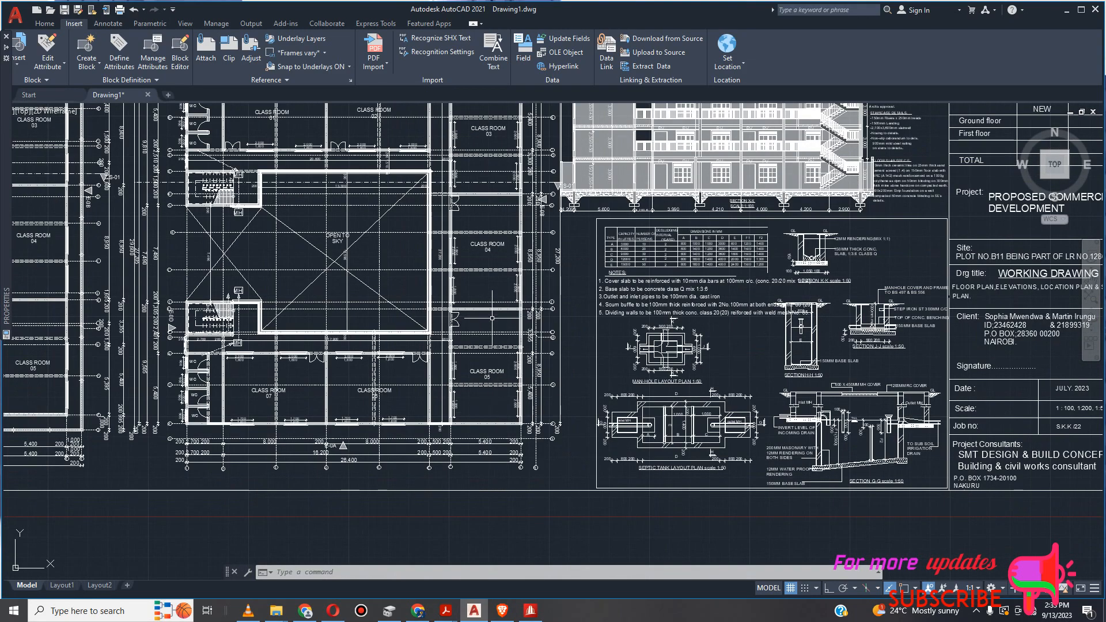
scroll(488, 349, down, 2)
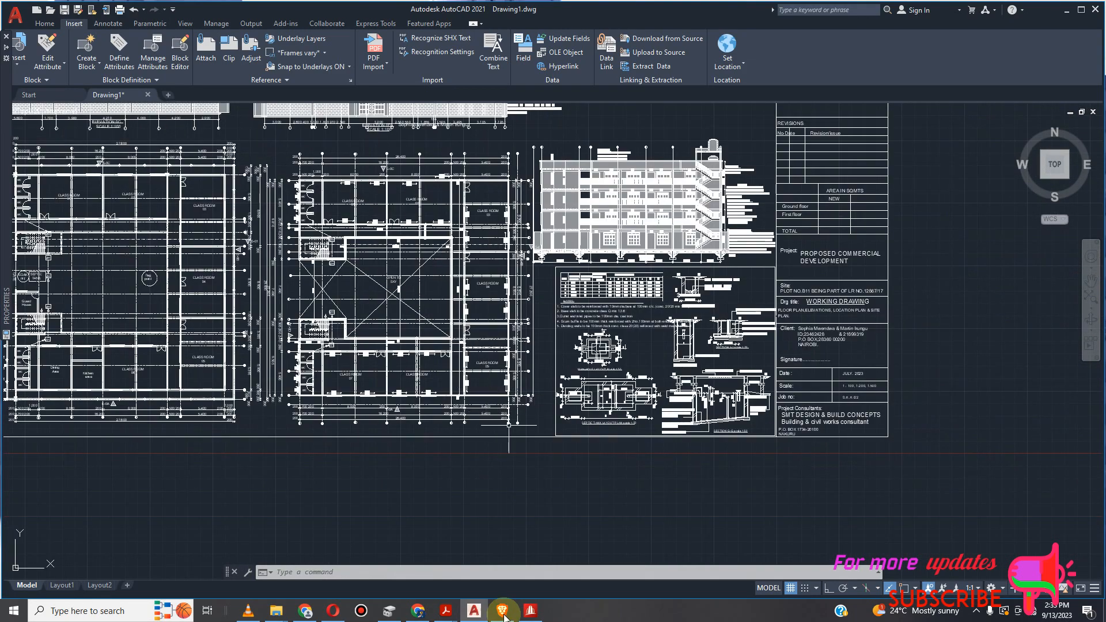
Switch back to STAAD.Pro and expand the load definitions down to the IBC 2015 seismic definition's entries.
click(529, 610)
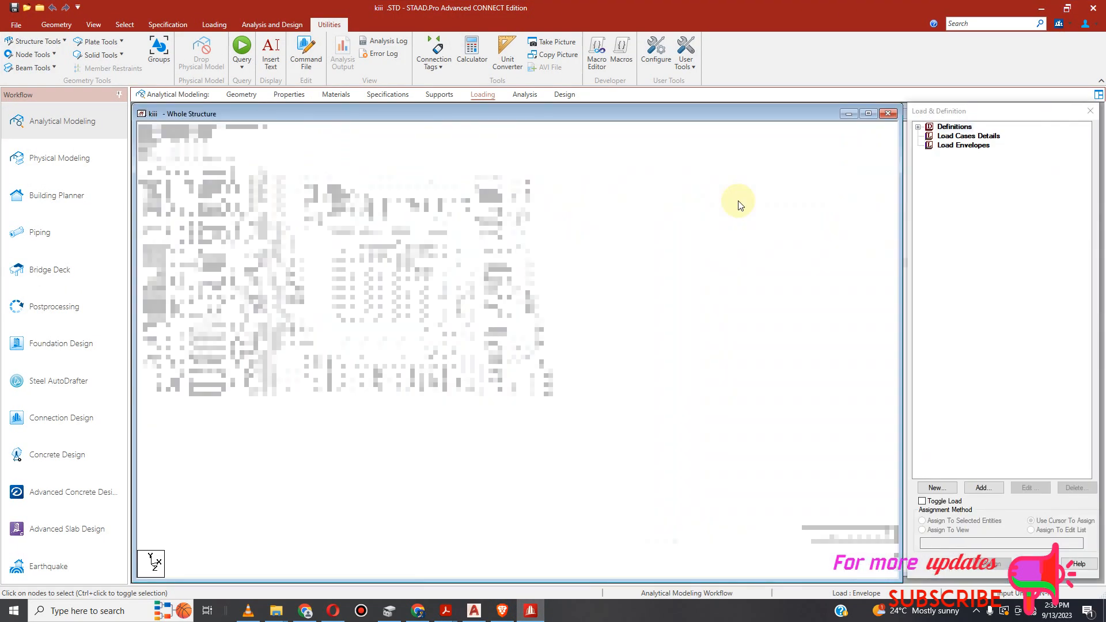
click(943, 138)
click(919, 127)
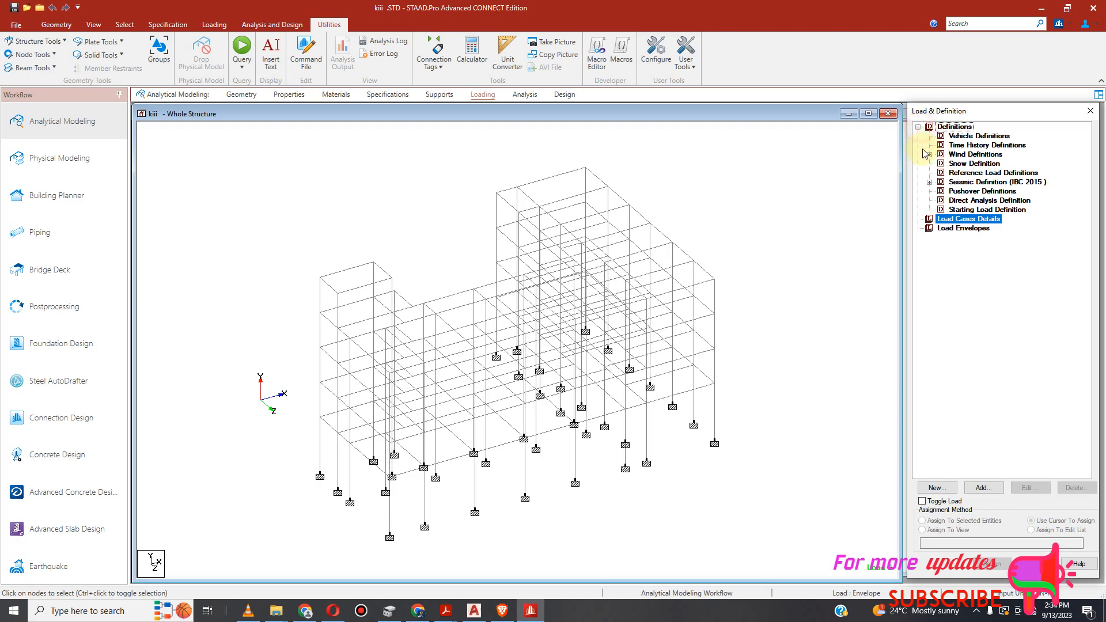
click(974, 183)
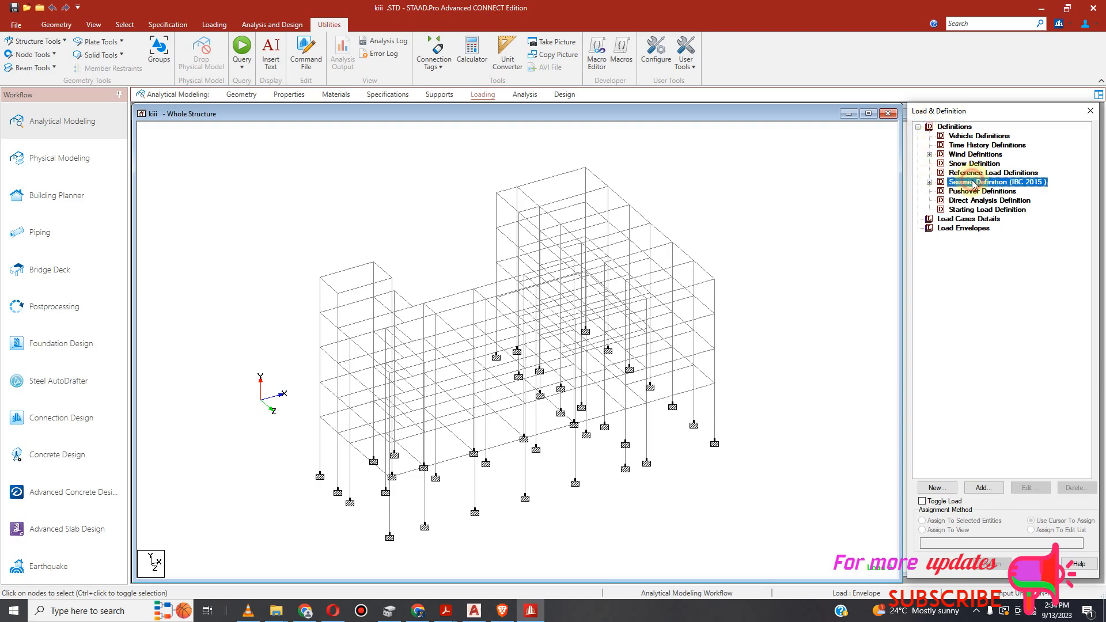
click(930, 183)
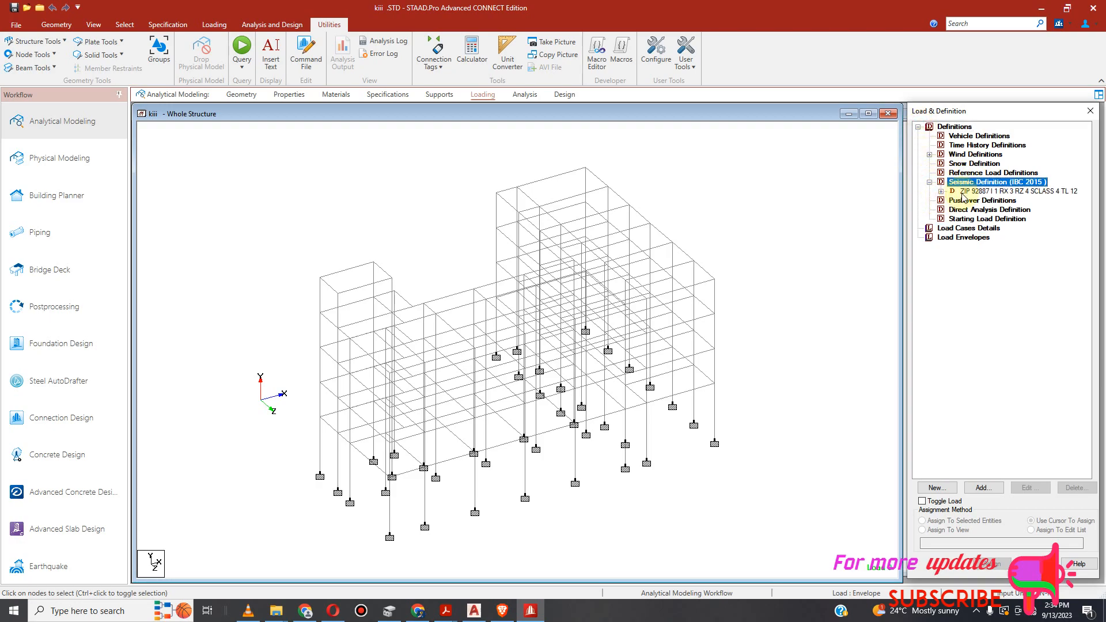
click(985, 489)
click(986, 489)
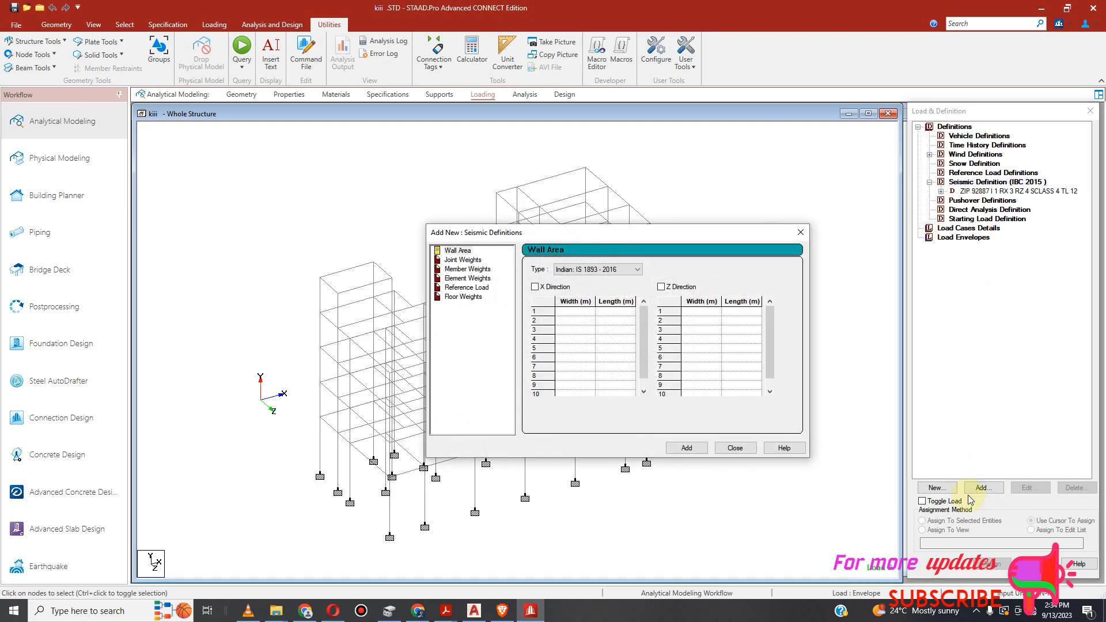
click(731, 449)
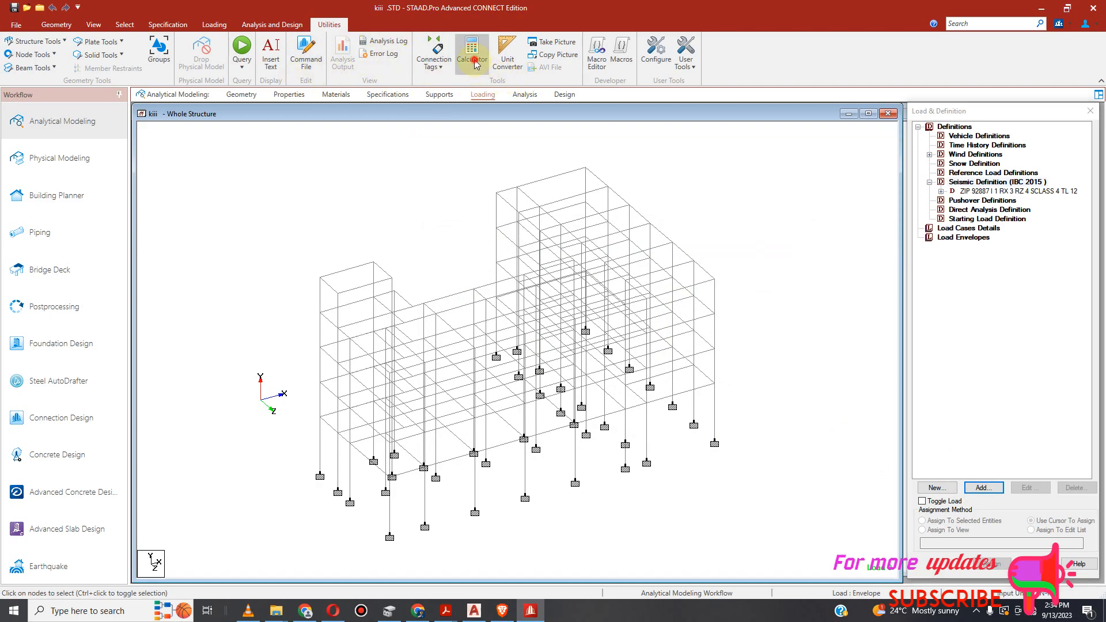
Try to open the built-in calculator utility.
click(535, 291)
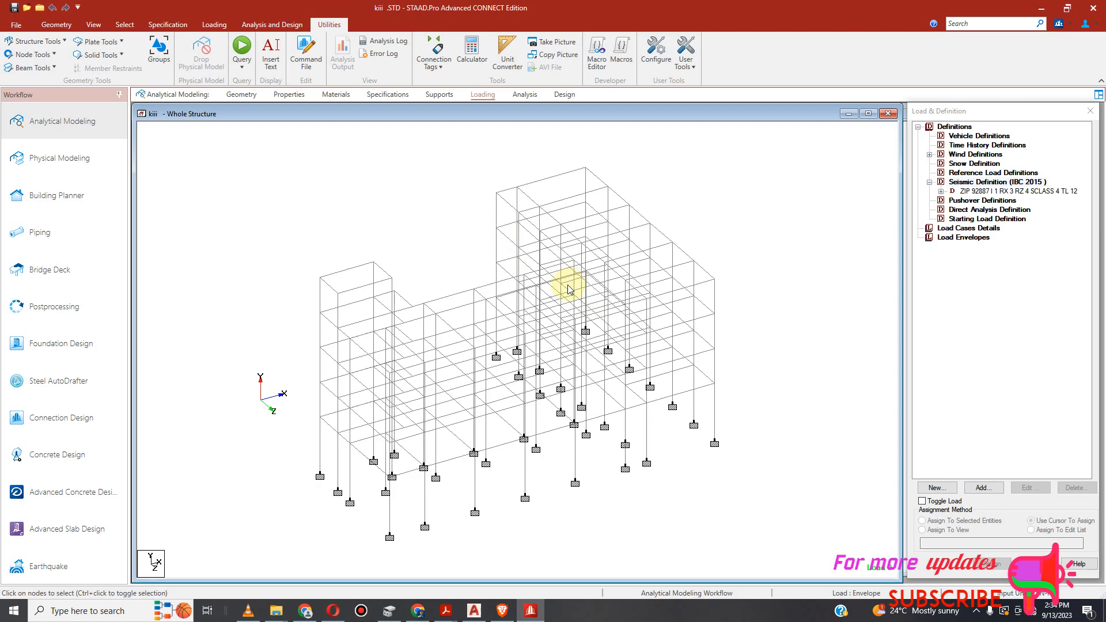
click(473, 52)
click(761, 287)
scroll(782, 299, down, 1)
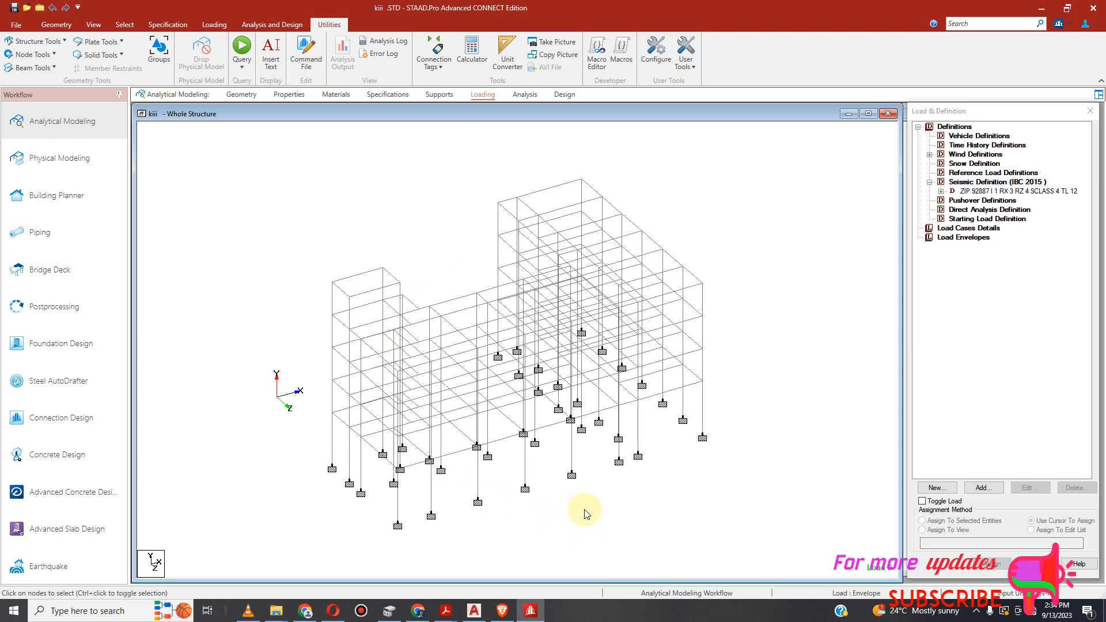
scroll(660, 479, down, 2)
scroll(765, 269, up, 3)
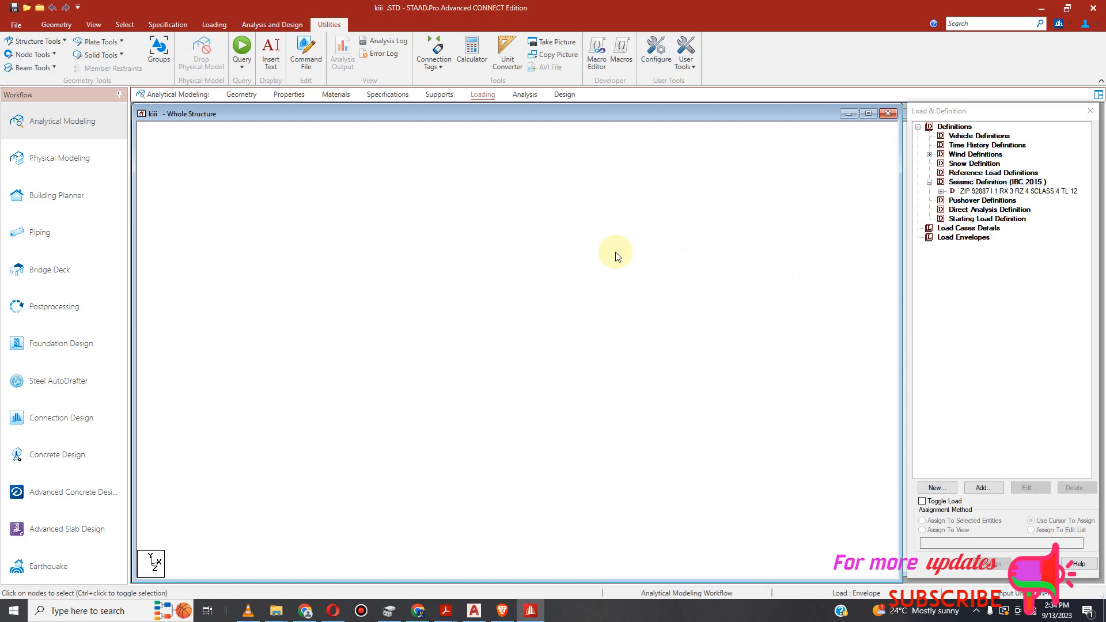
Open the built-in calculator utility, closing the unit converter and dismissing the error dialog.
click(291, 25)
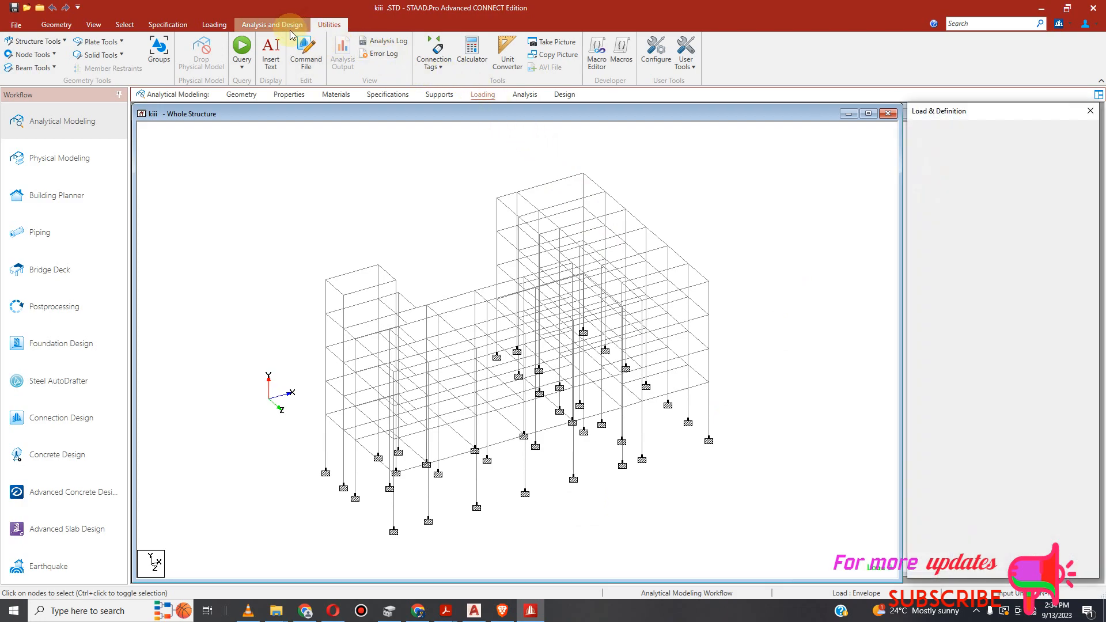
click(323, 24)
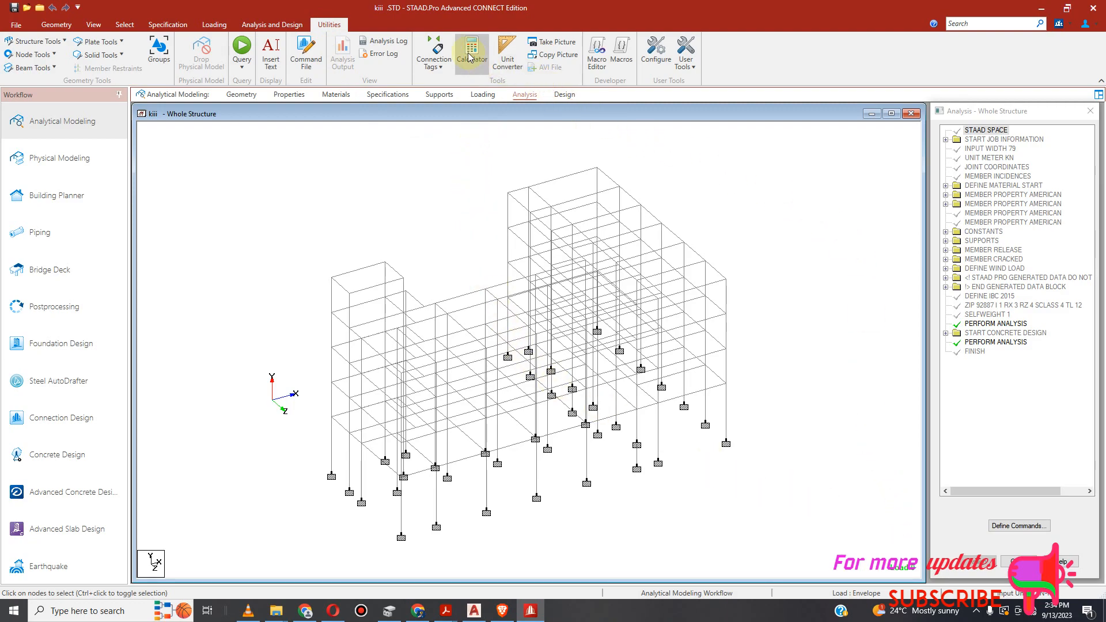
click(507, 60)
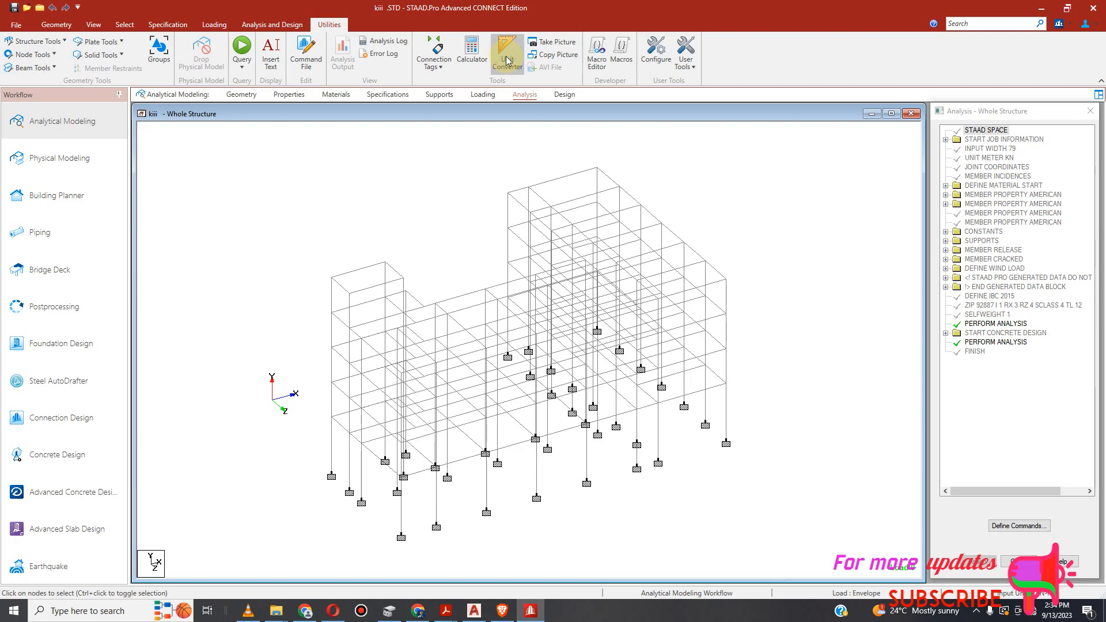
click(474, 68)
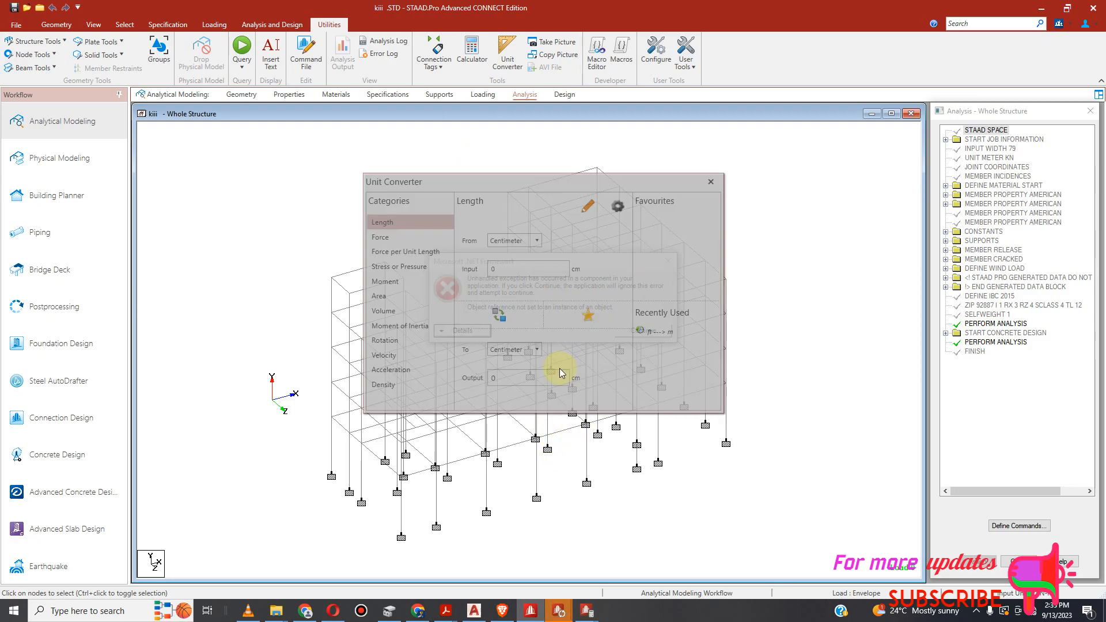
click(710, 183)
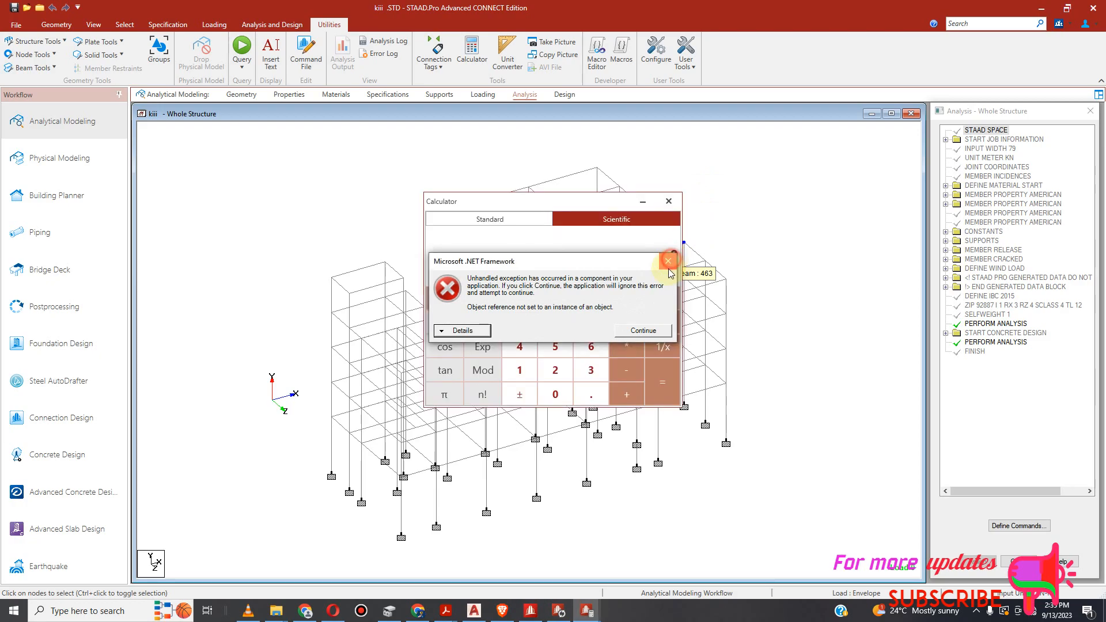
click(668, 261)
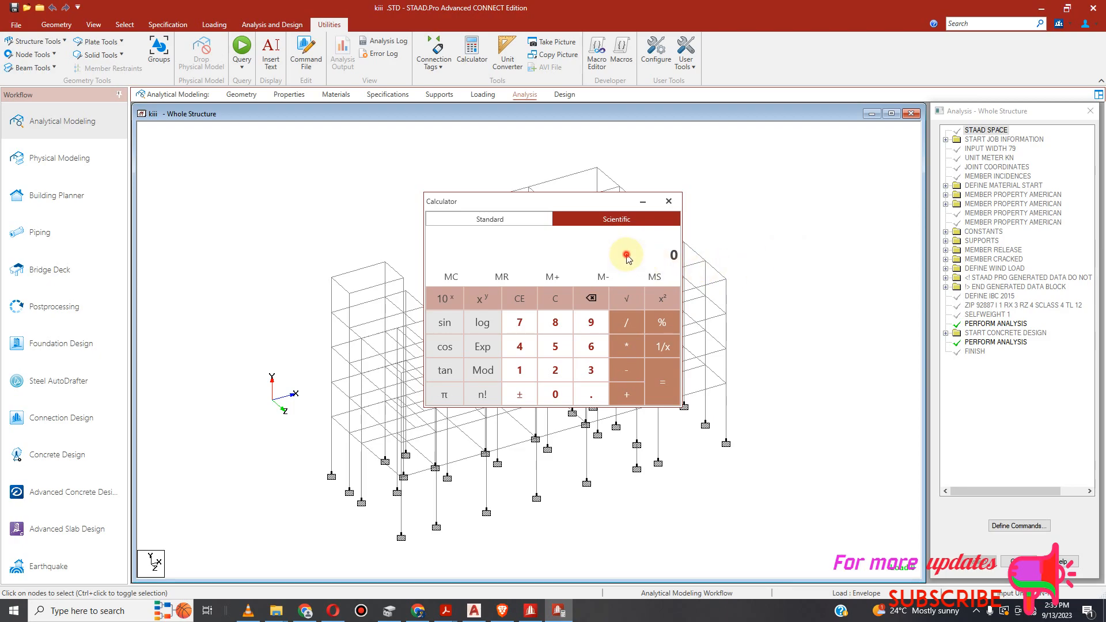
click(560, 372)
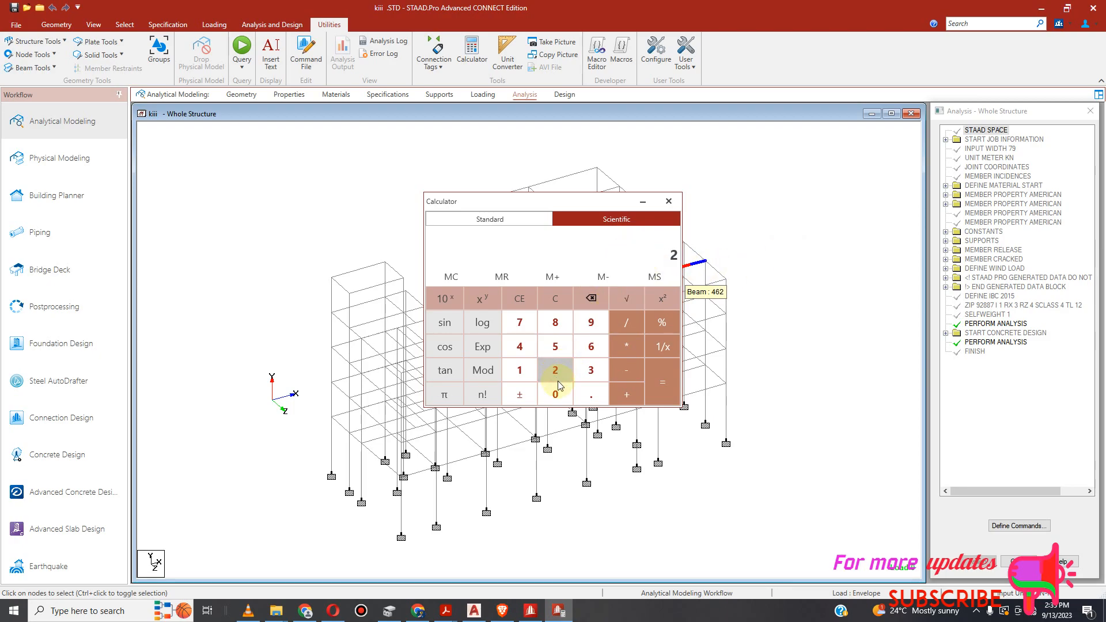
click(491, 220)
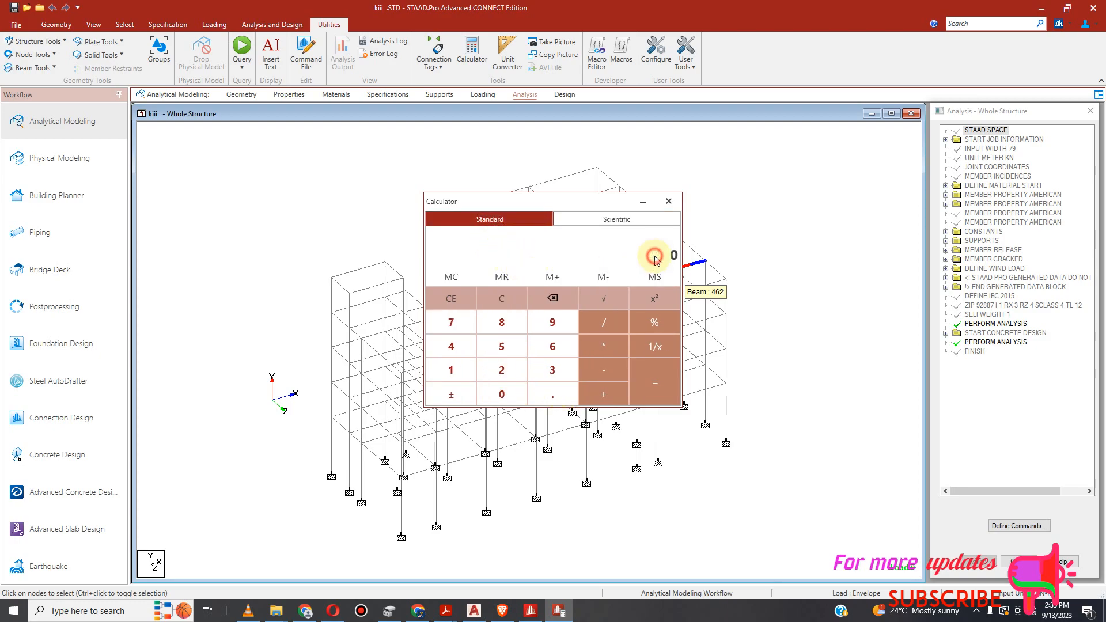
click(618, 225)
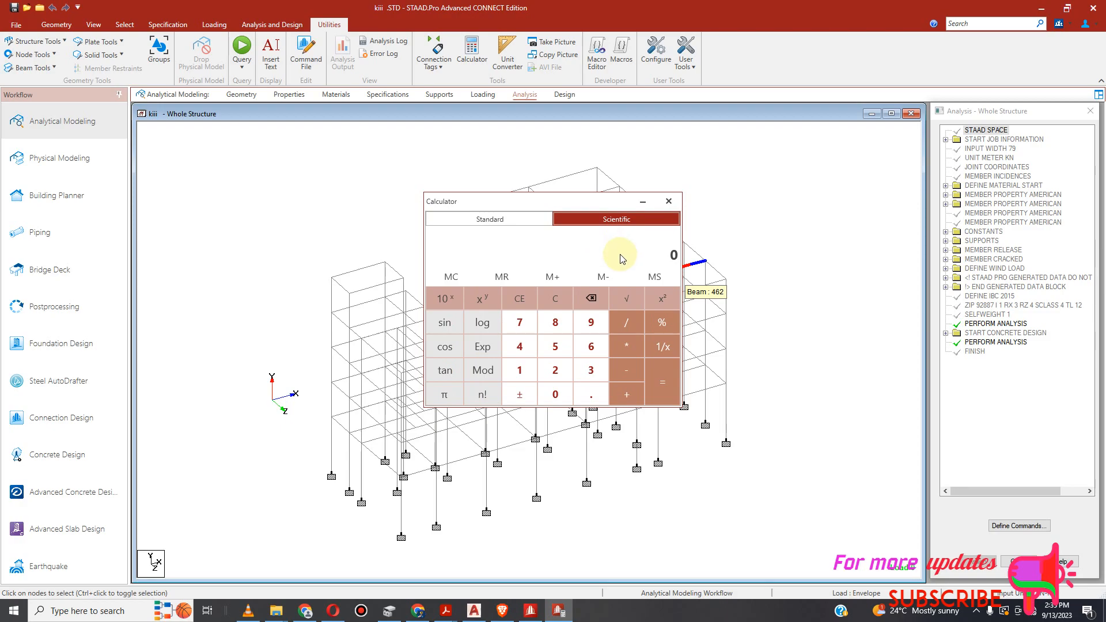
Set the calculator to standard mode and start a multiplication with the wall thickness 0.2.
click(548, 219)
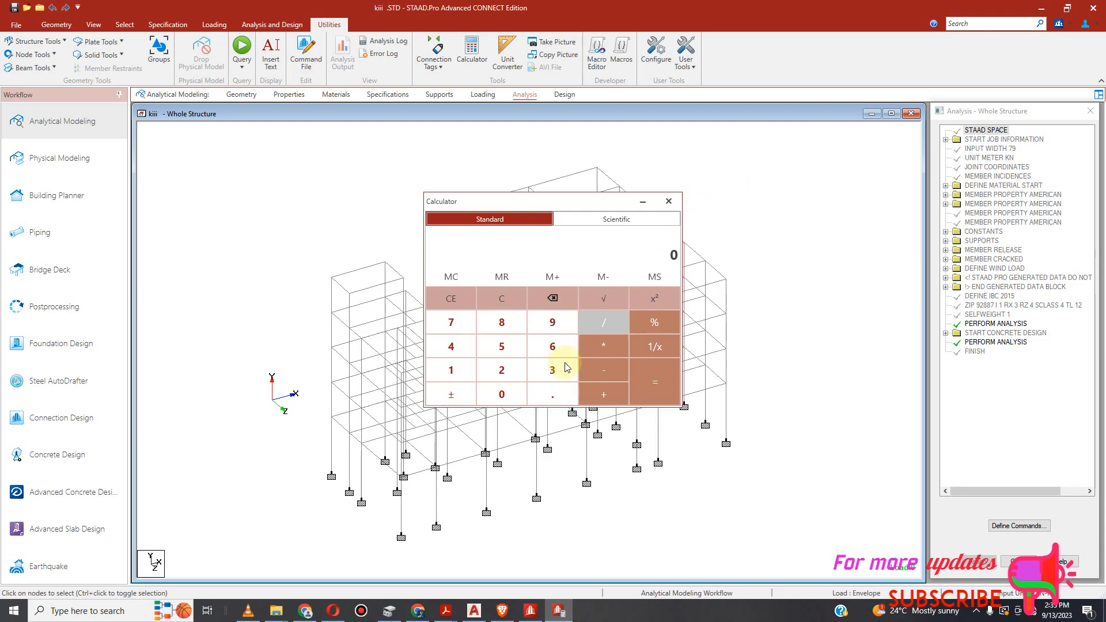
click(553, 394)
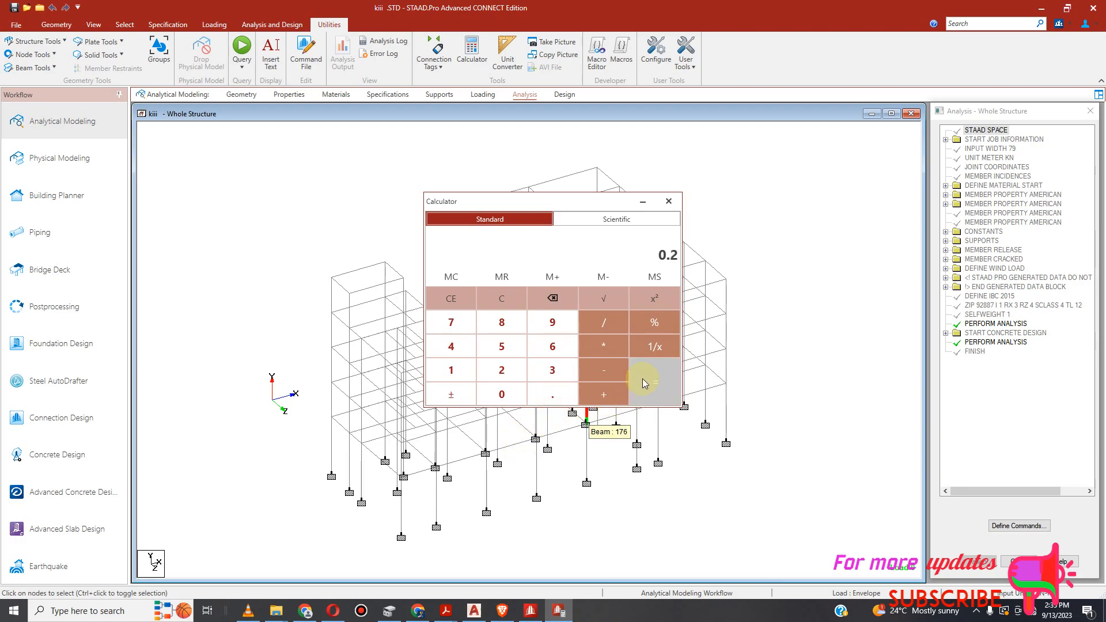
click(596, 352)
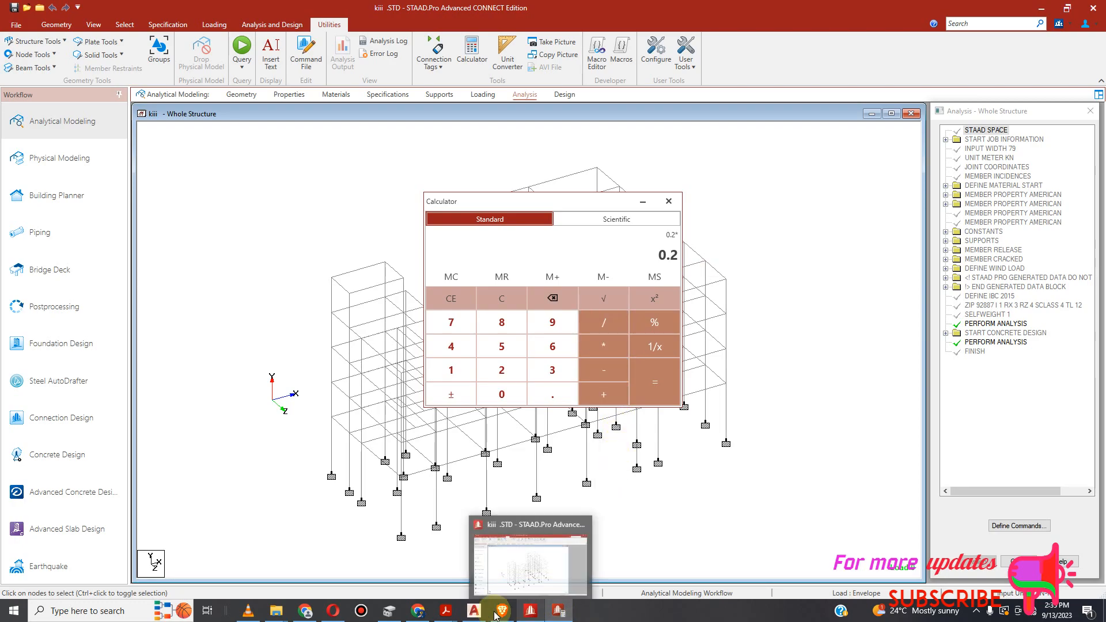
Switch to AutoCAD and examine the elevations, the roof plan, and the walling, beam and window specification notes.
mouse_move(544, 617)
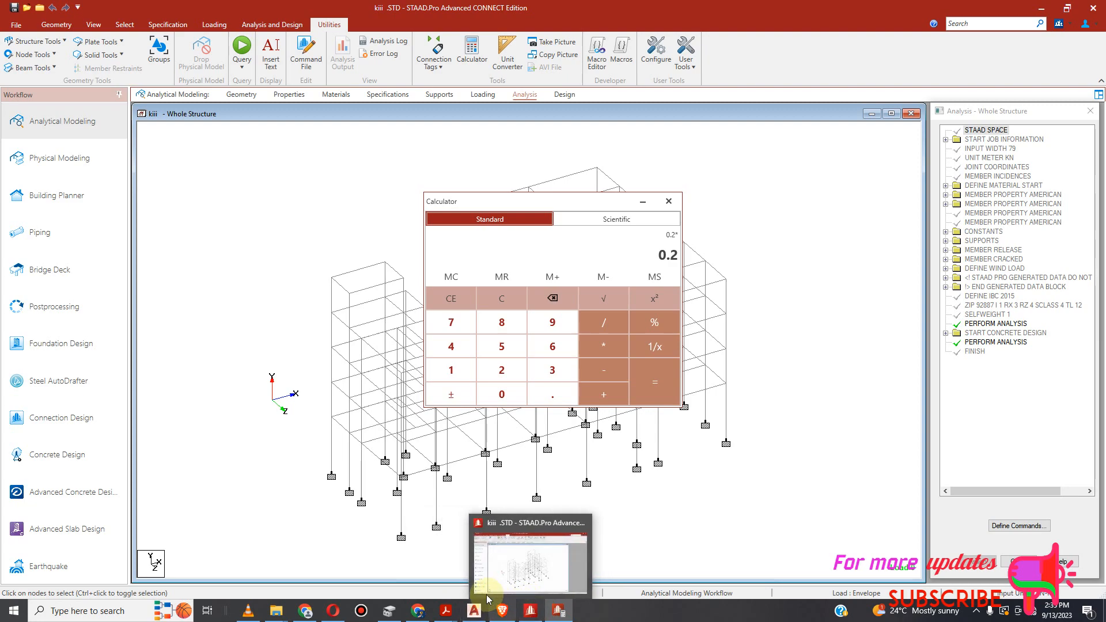
mouse_move(473, 612)
click(464, 570)
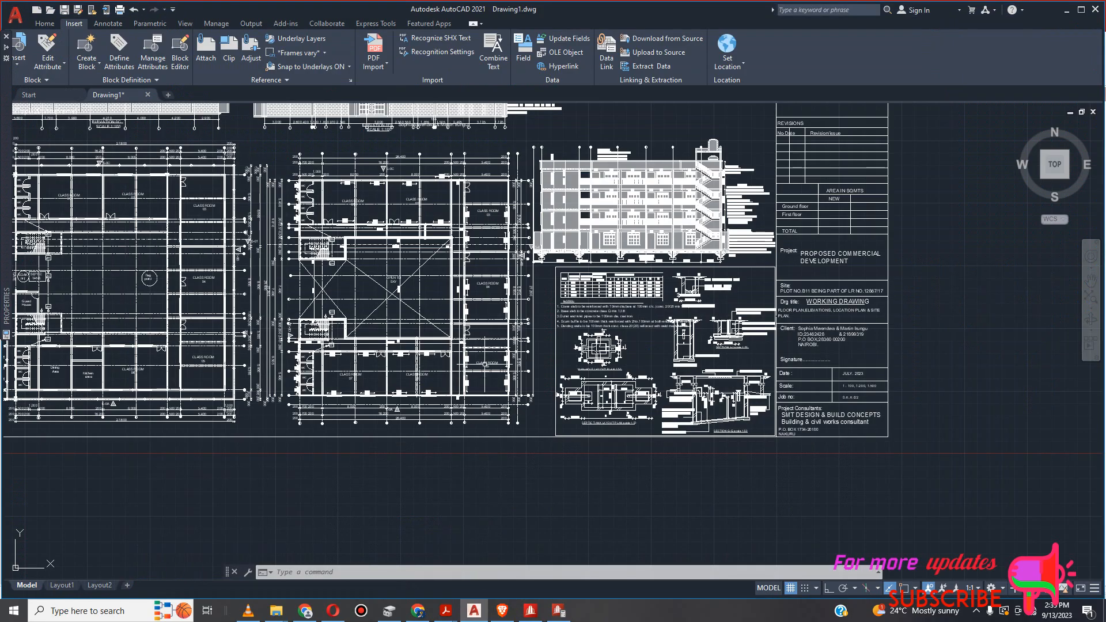
scroll(585, 310, up, 4)
scroll(577, 426, down, 10)
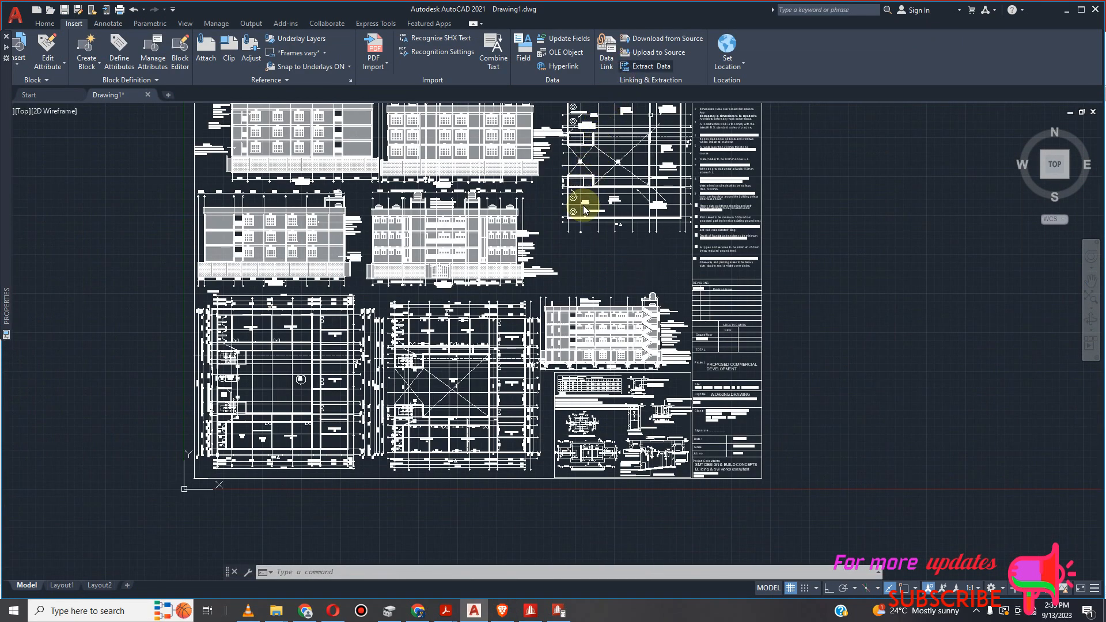
middle_drag(580, 253, 572, 310)
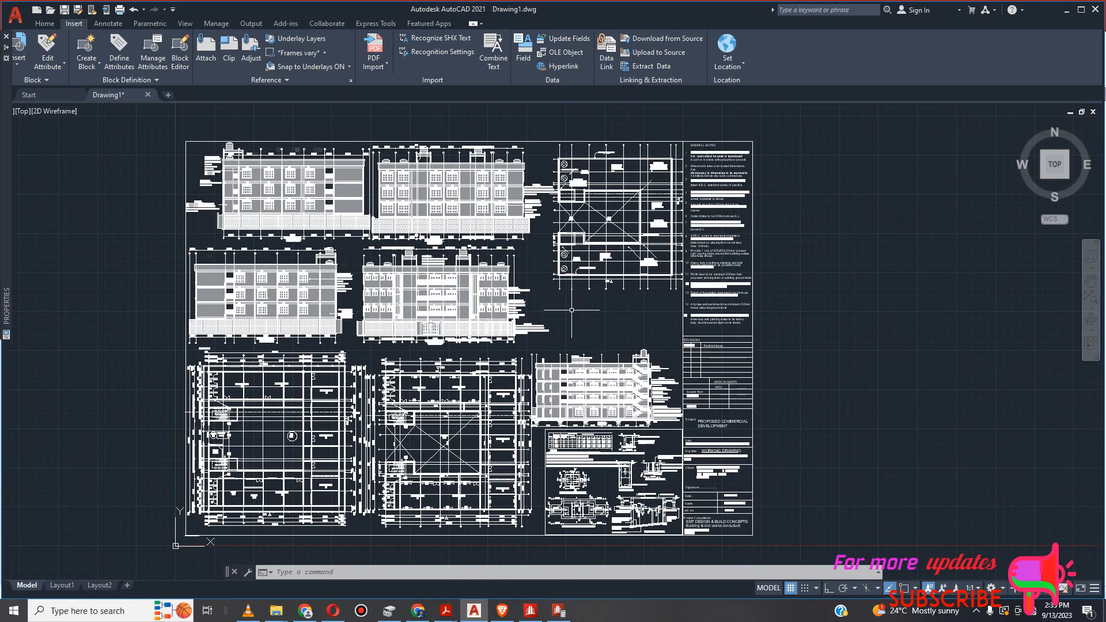
scroll(559, 196, up, 3)
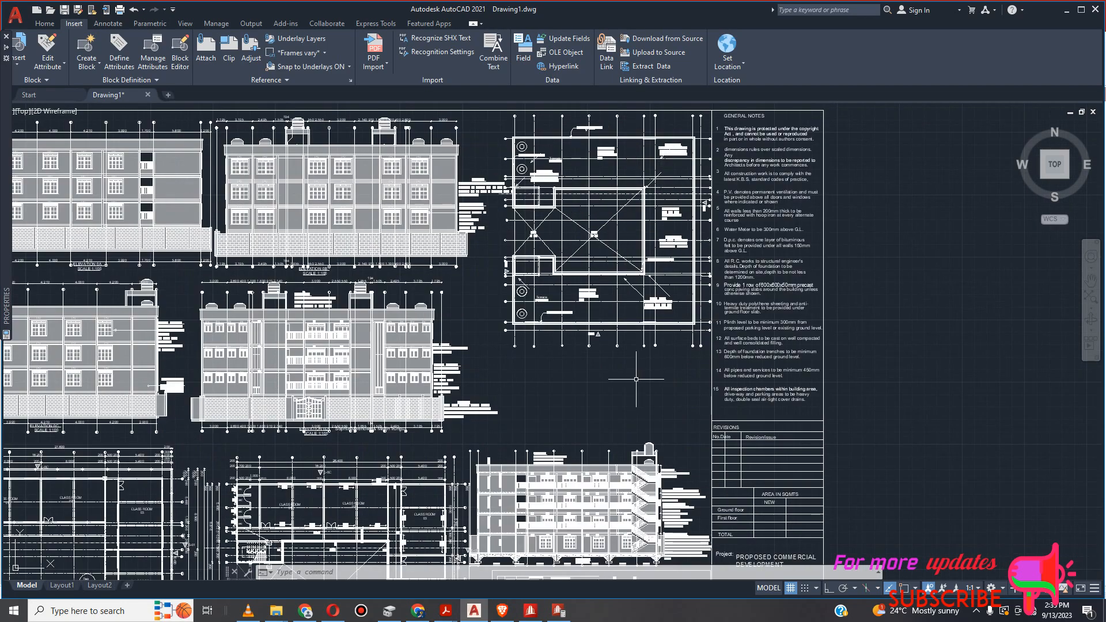
scroll(559, 195, up, 4)
scroll(418, 184, up, 2)
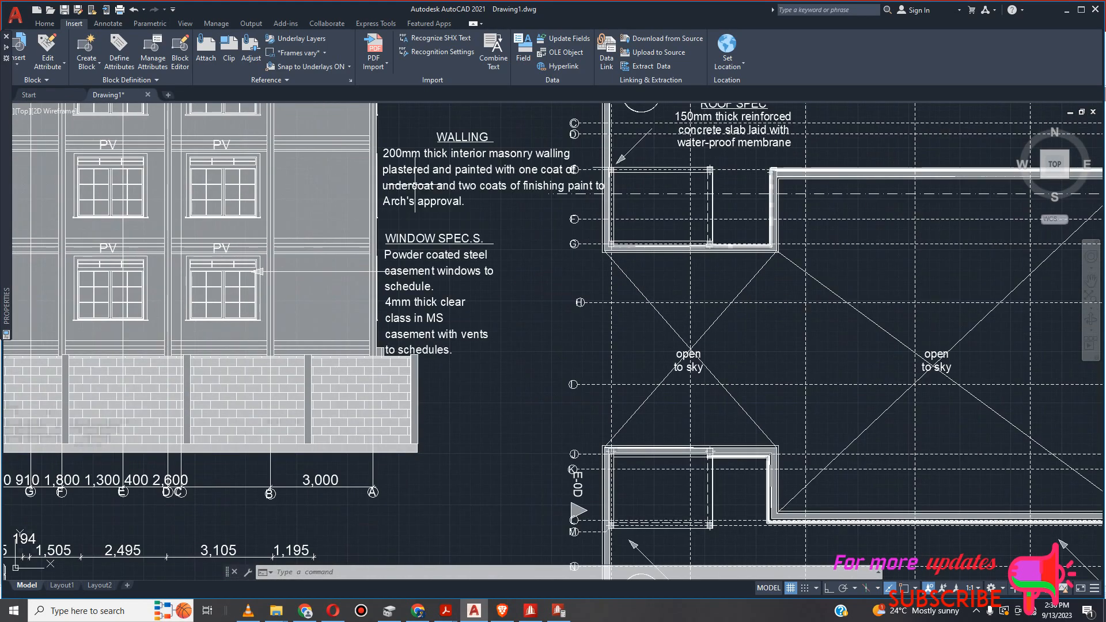
scroll(491, 298, down, 5)
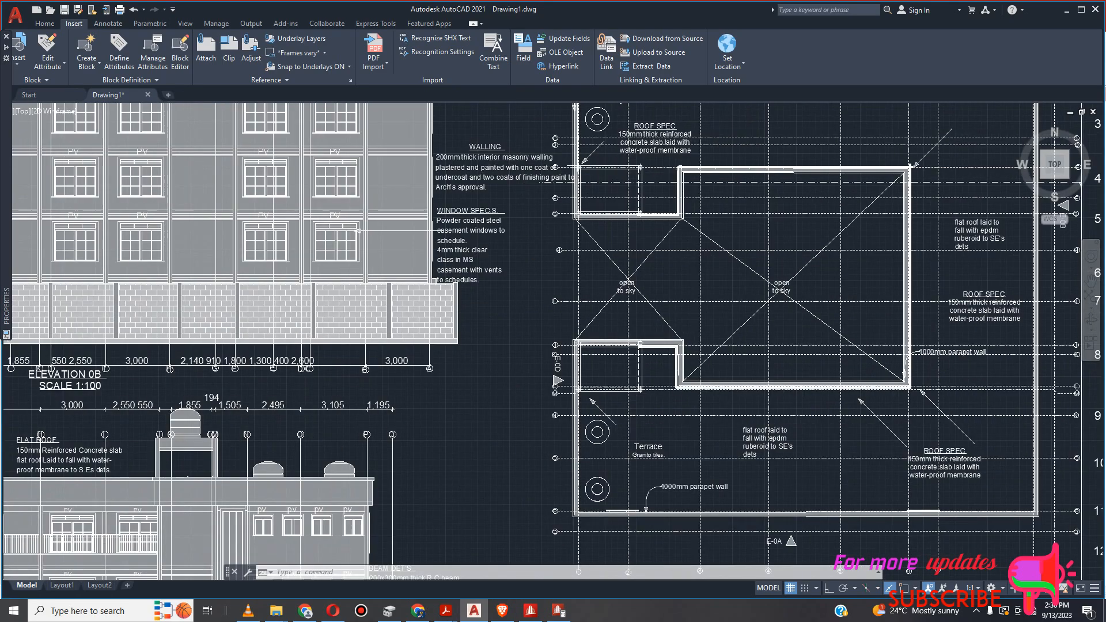
scroll(501, 332, up, 6)
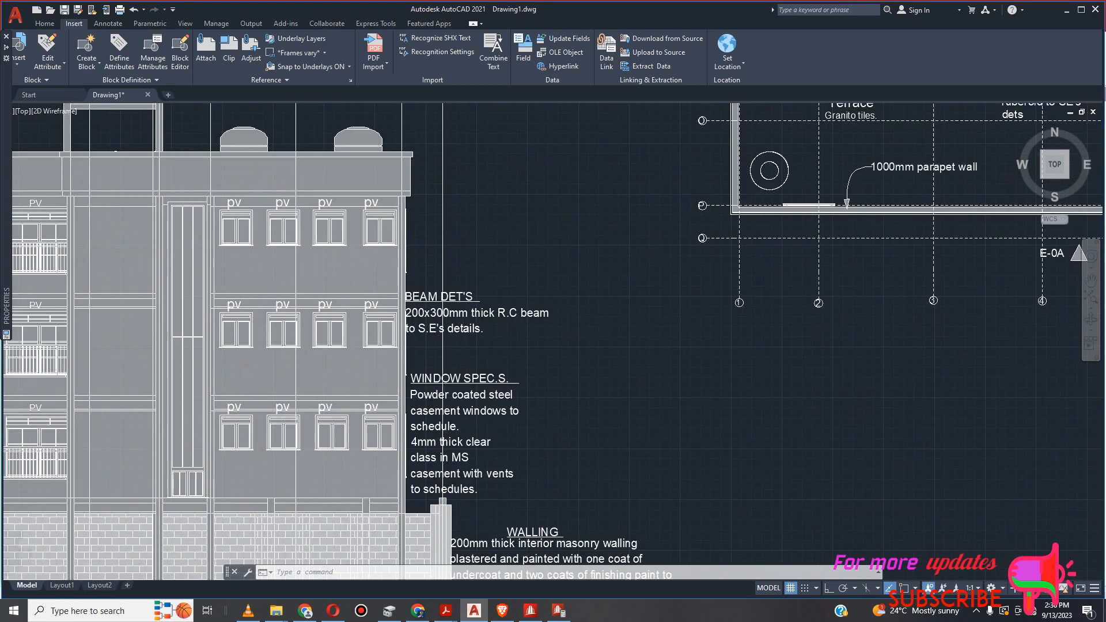
scroll(502, 332, down, 4)
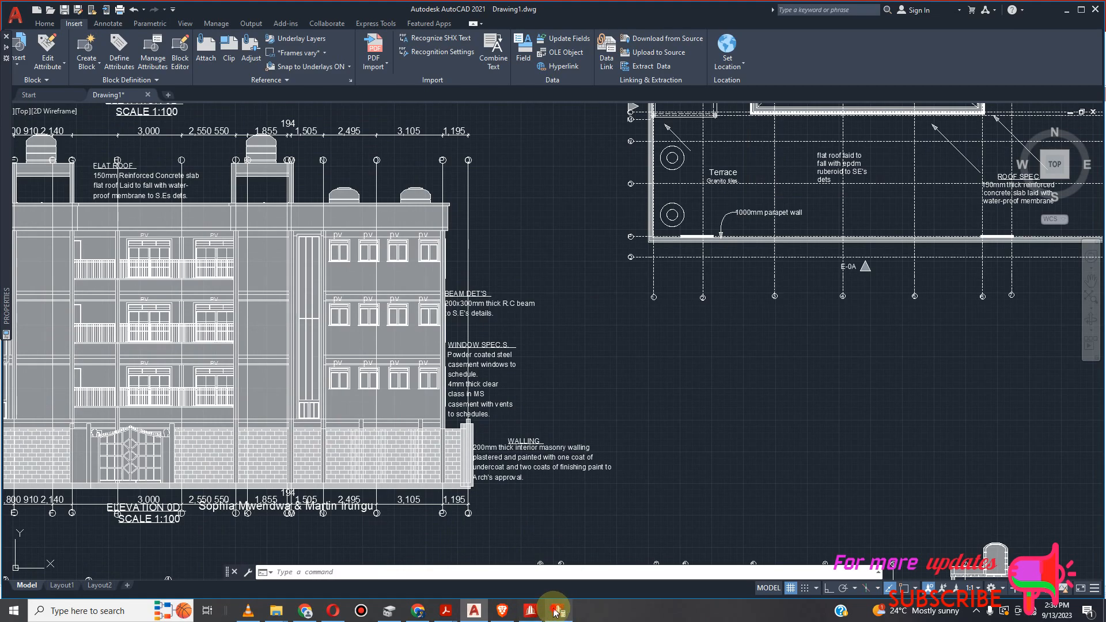
Return to STAAD.Pro and measure the node-to-node distance between the two lowest levels above the support on the outer corner column.
click(530, 612)
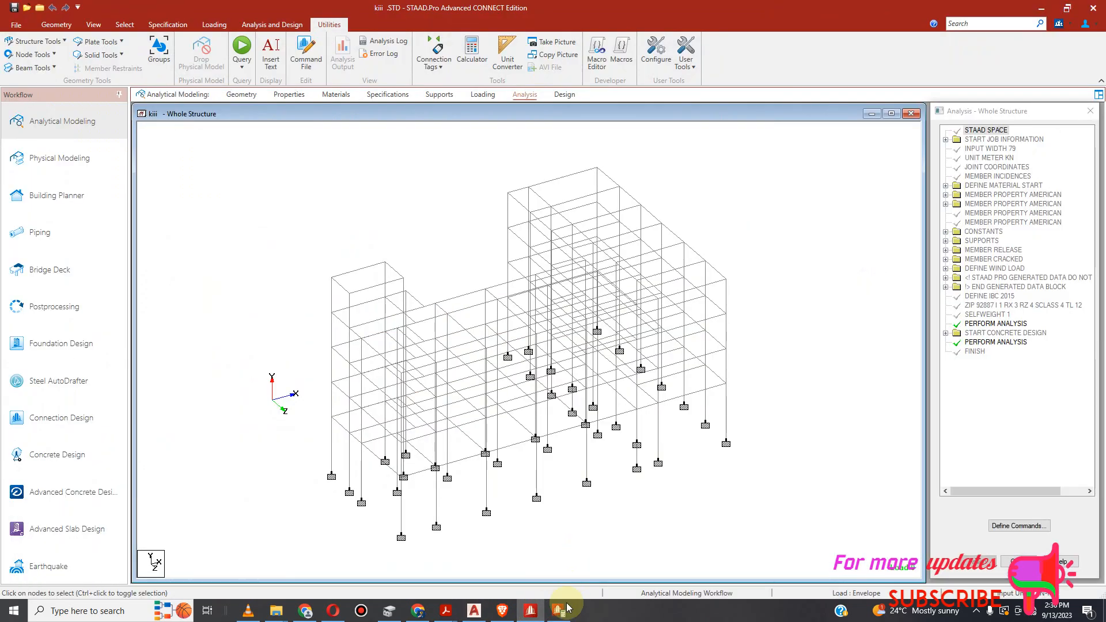
click(559, 612)
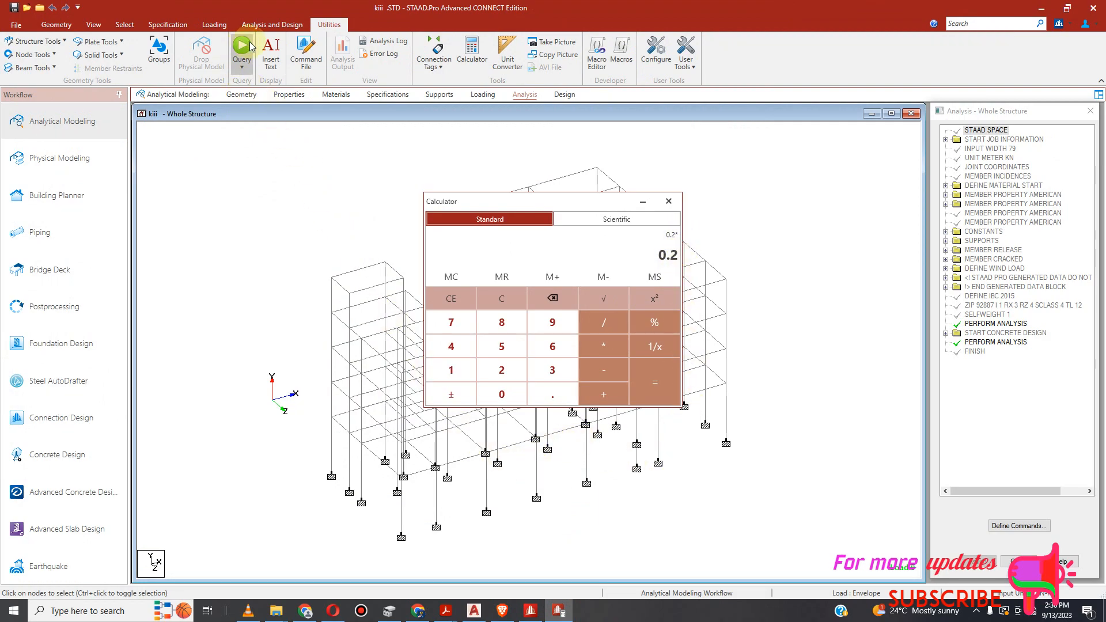
click(50, 54)
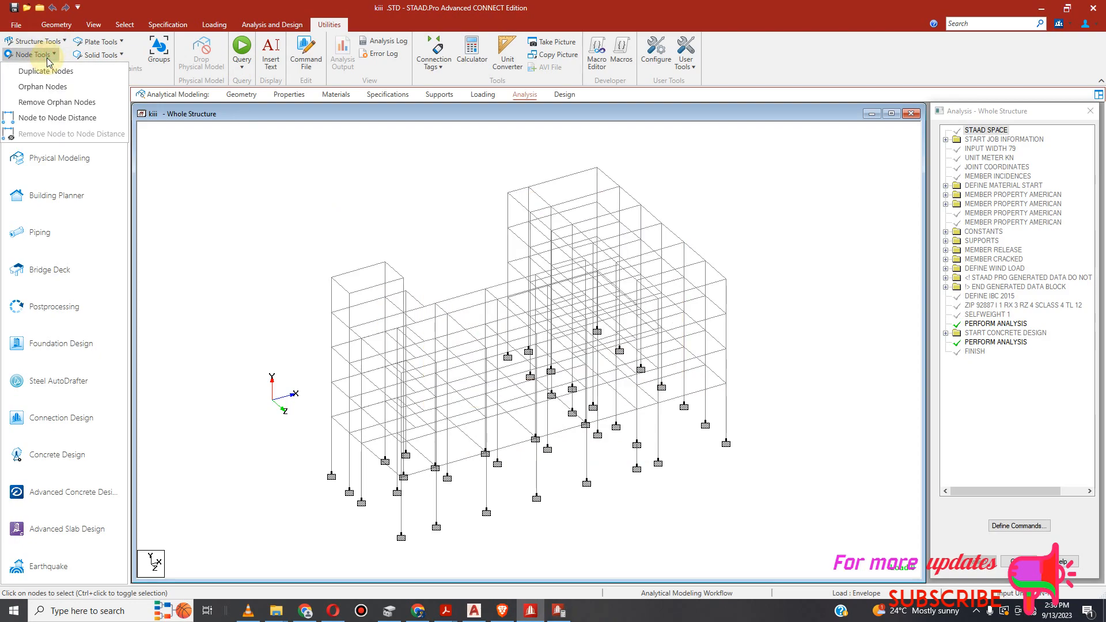
click(57, 118)
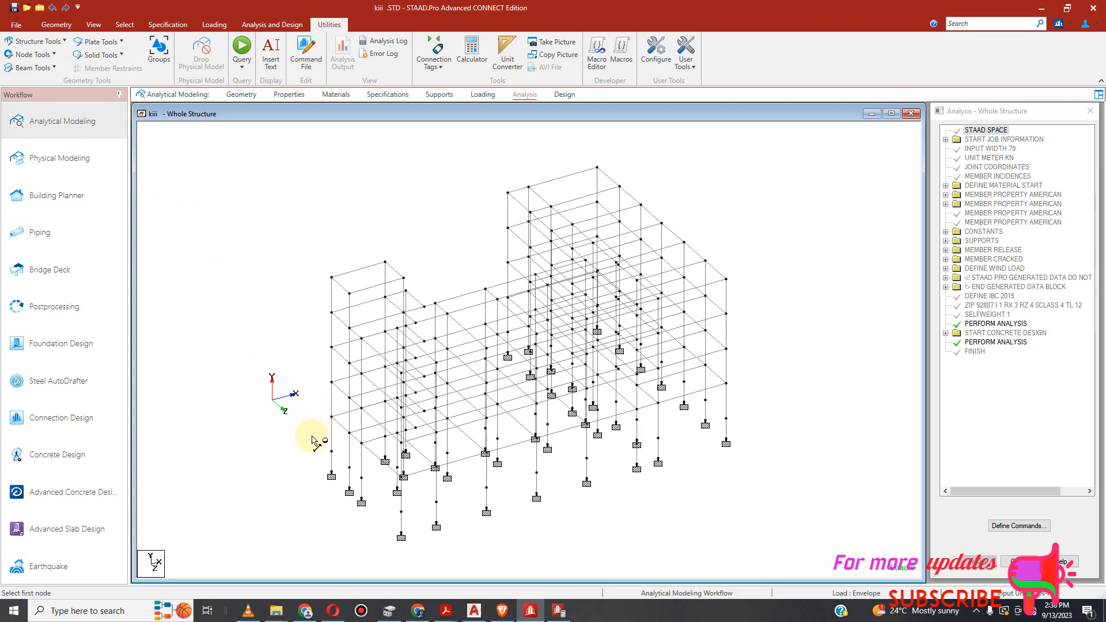
click(333, 451)
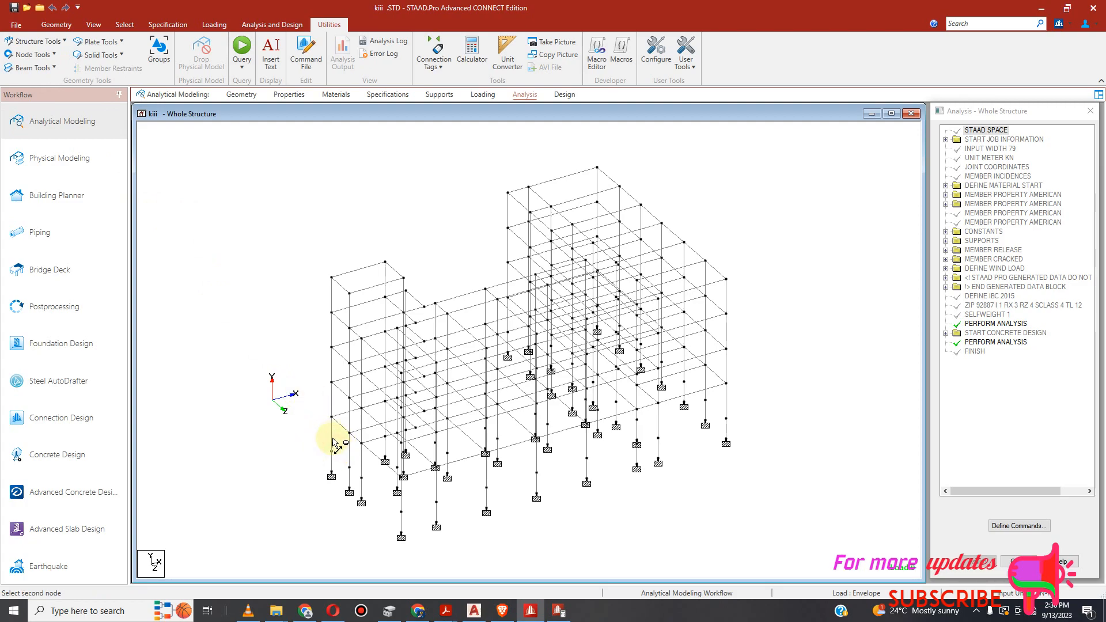
click(332, 416)
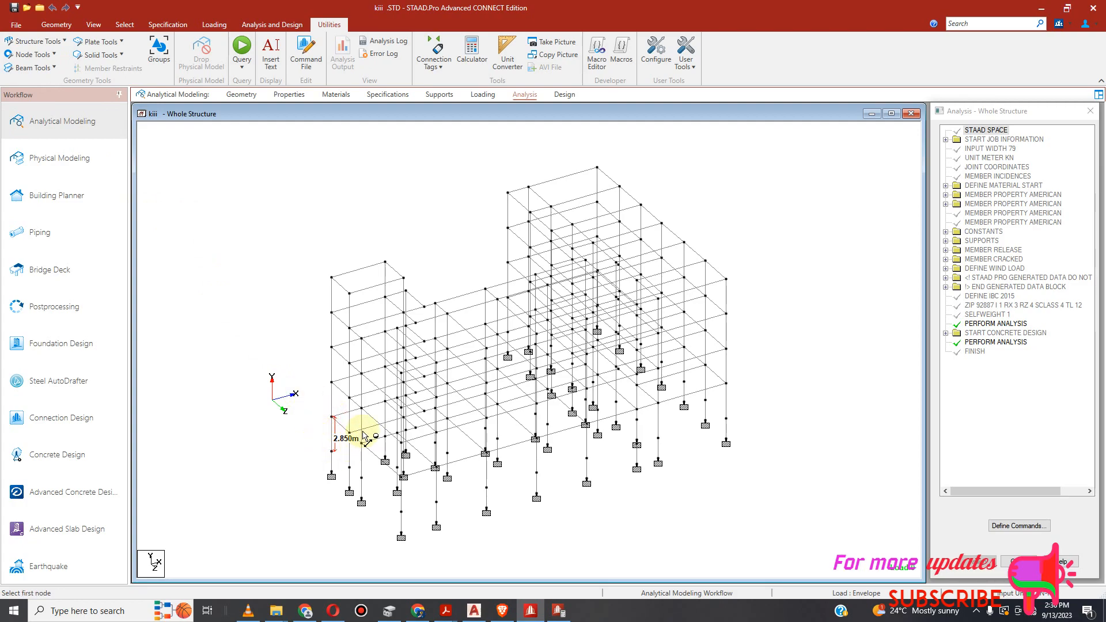
Complete the wall load calculation in the calculator as 0.2 × 2.4 × 20.
click(557, 615)
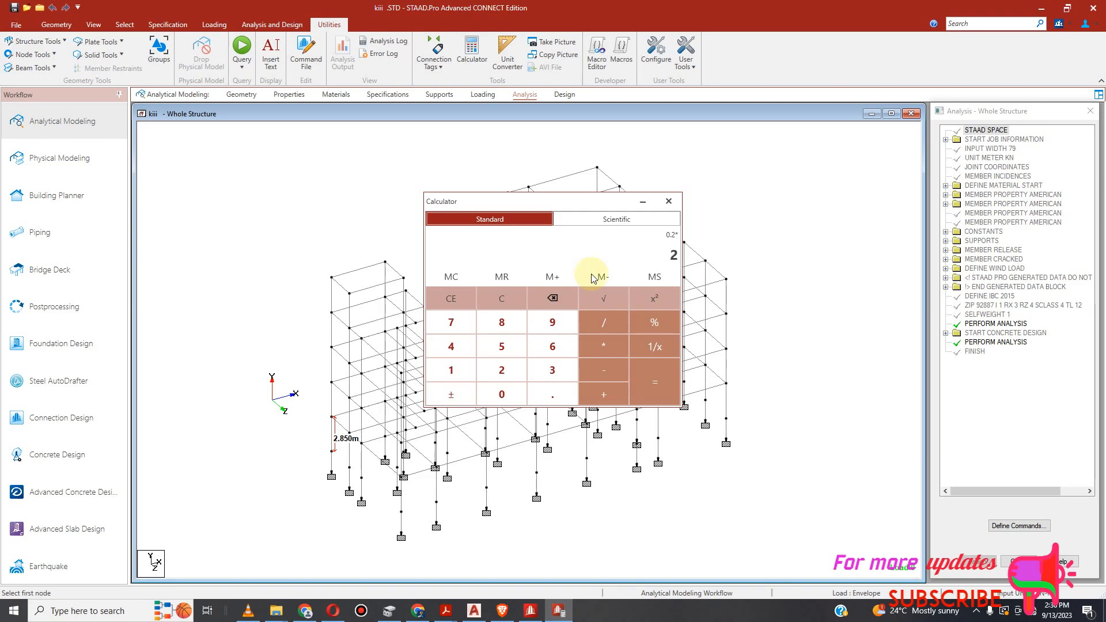
click(562, 386)
key(4)
click(604, 352)
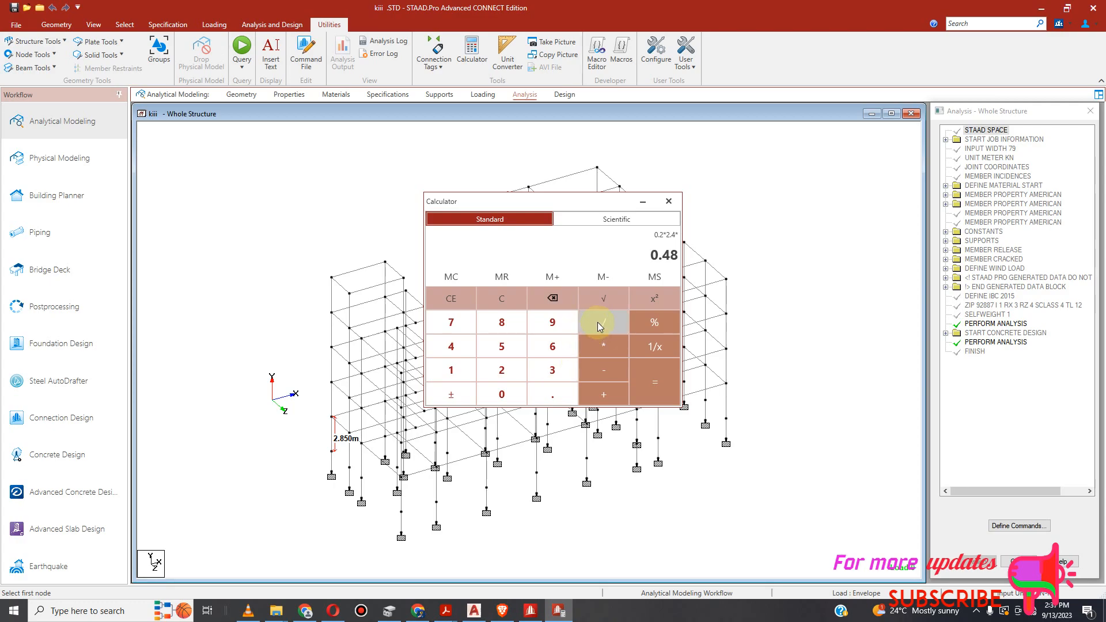
text(20)
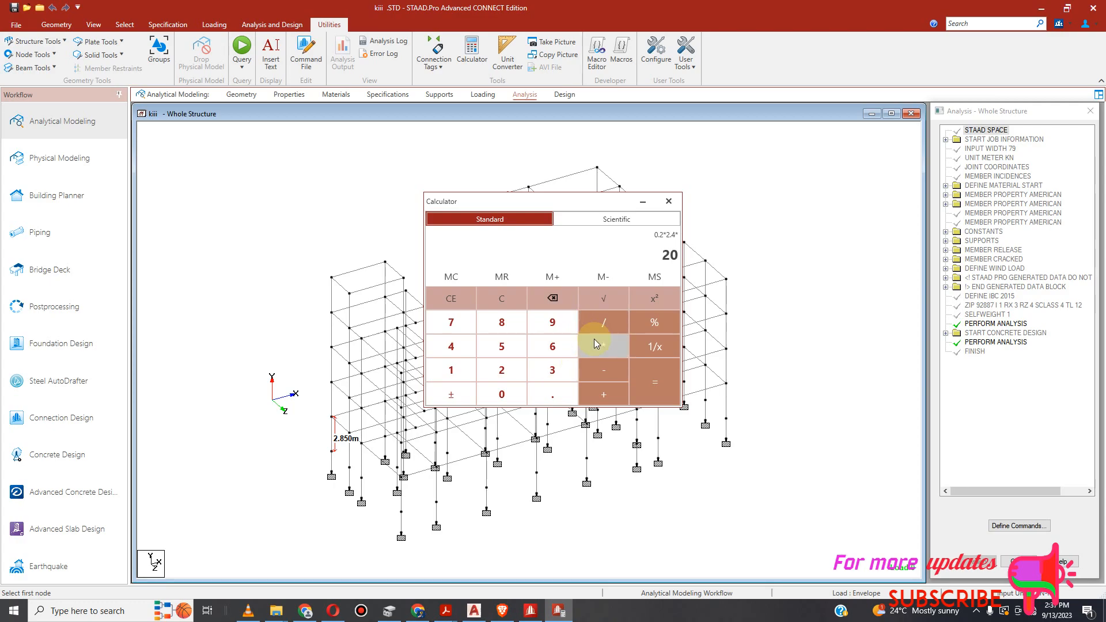
click(655, 387)
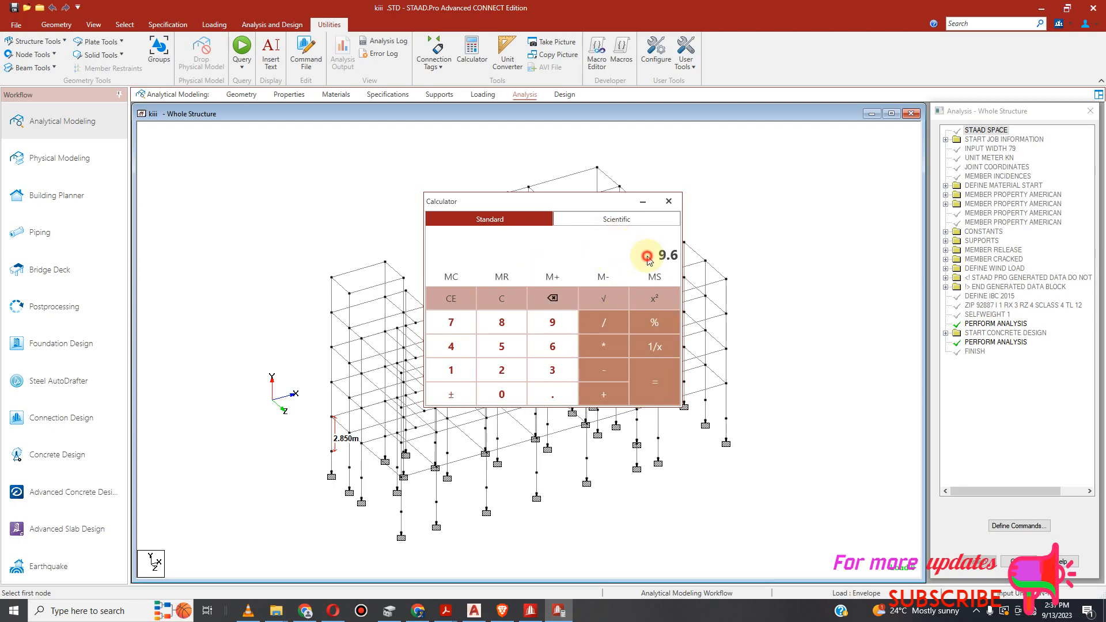
Clear the calculator, compute the parapet wall load as 0.2 × 1 × 20, and close the calculator.
key(Escape)
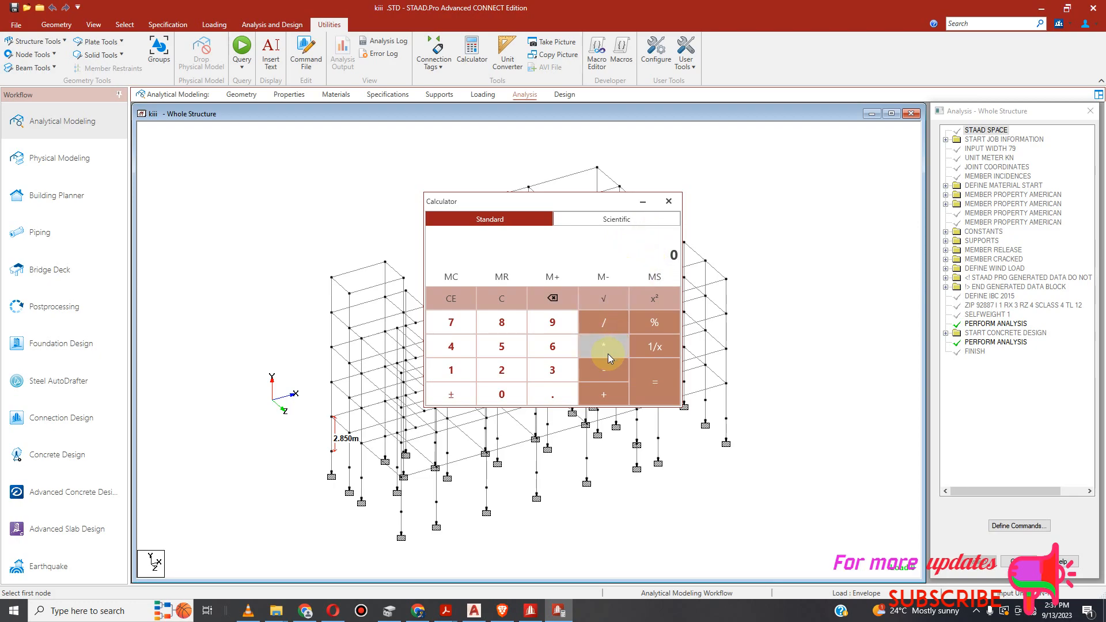
click(566, 395)
key(2)
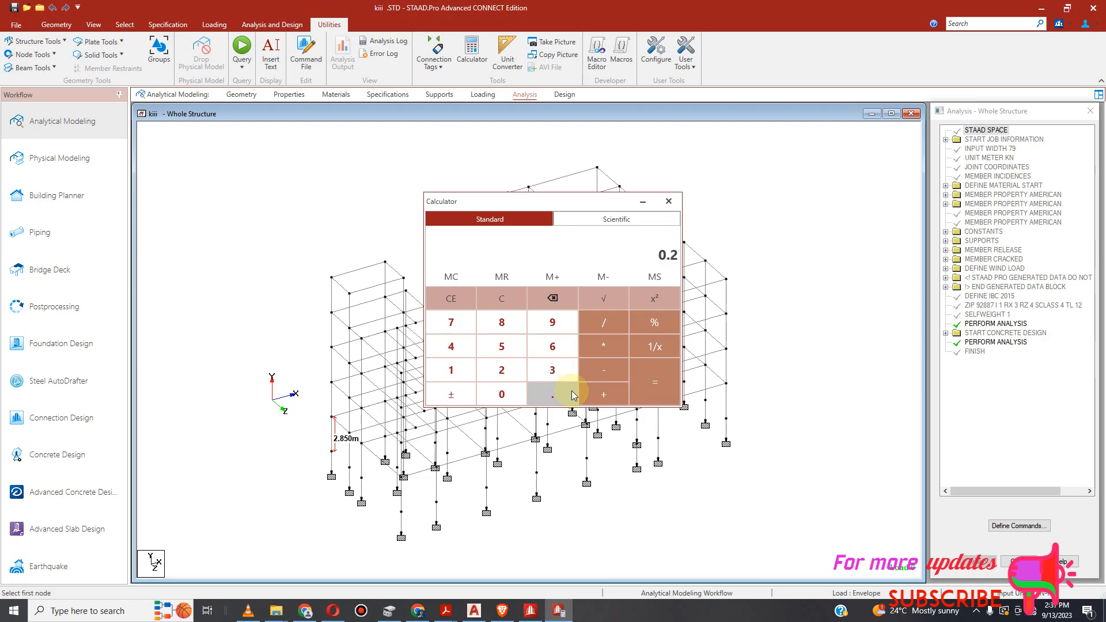
text(1)
click(603, 347)
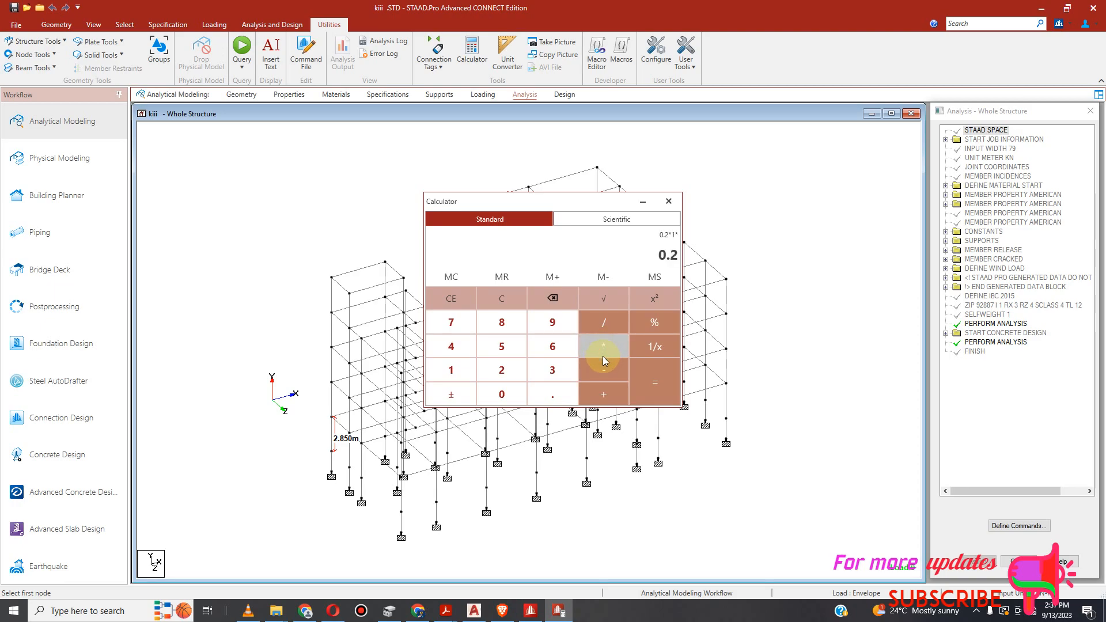
text(20)
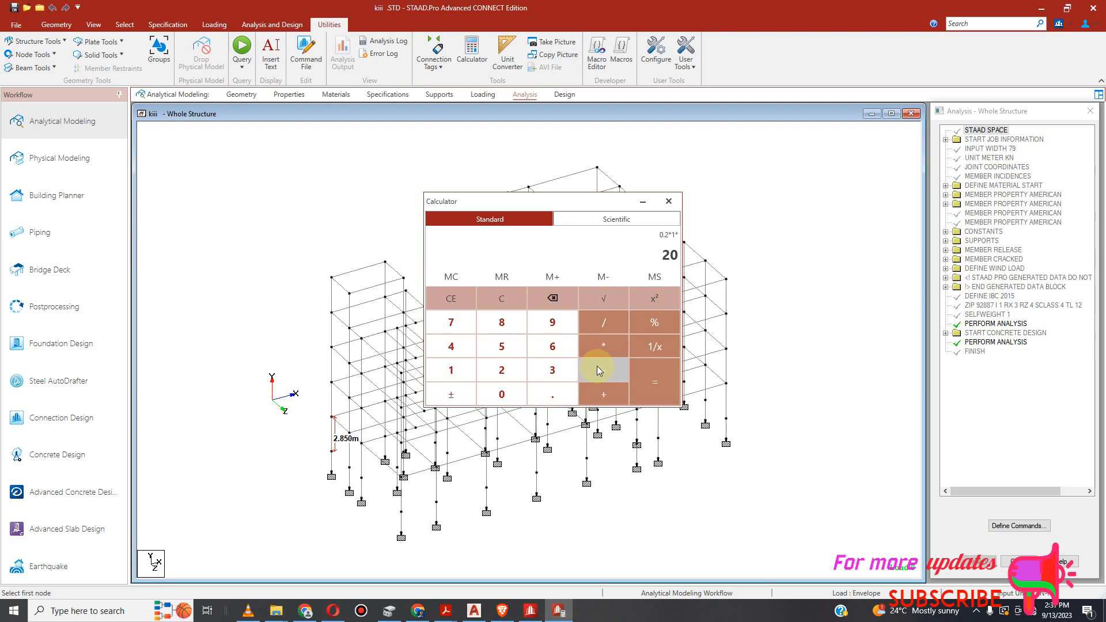
click(649, 386)
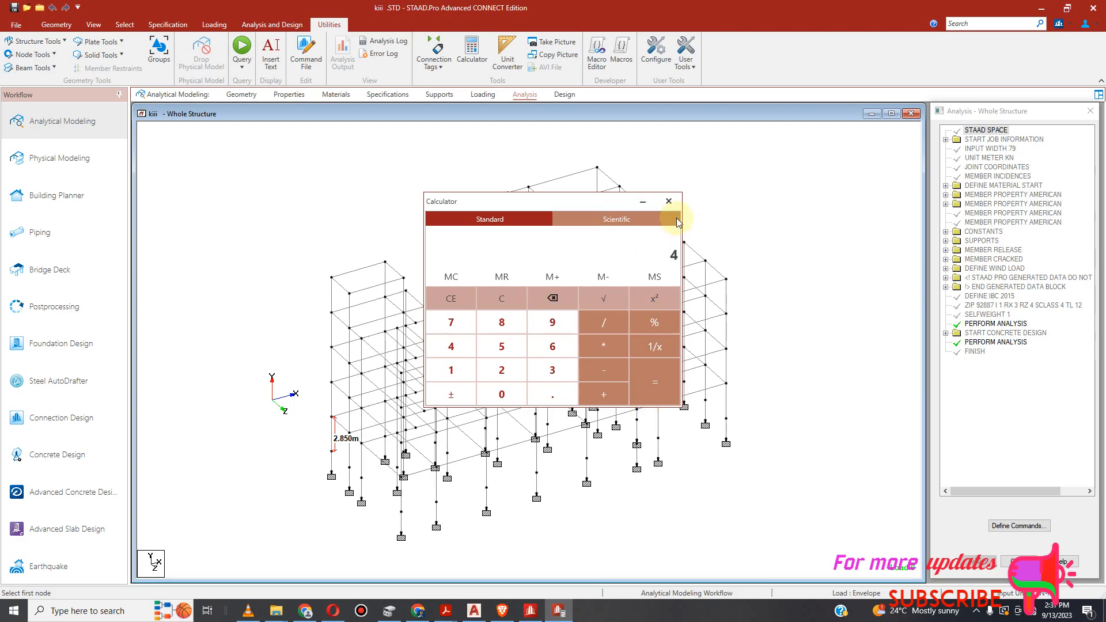
click(668, 201)
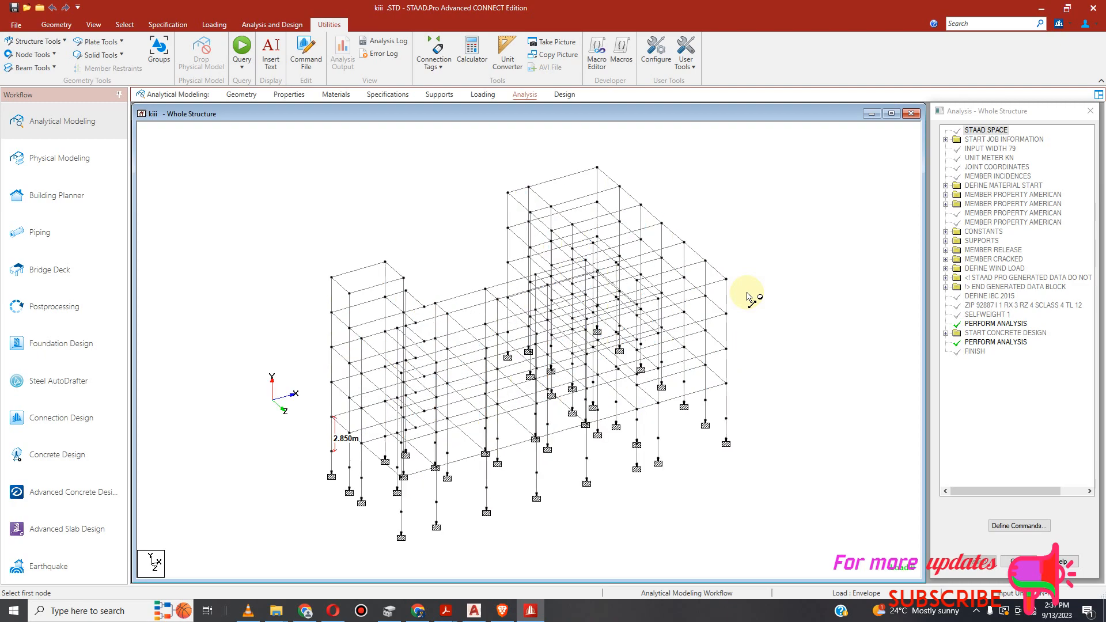
Go to the loading definitions and expand the IBC 2015 seismic definition.
click(473, 95)
click(920, 129)
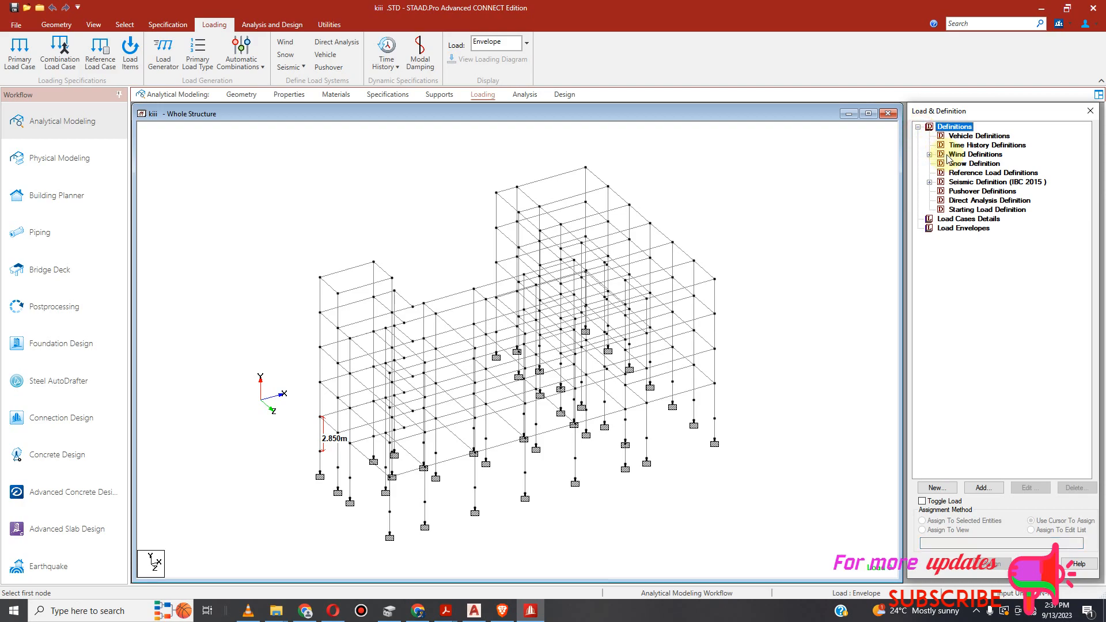
click(929, 182)
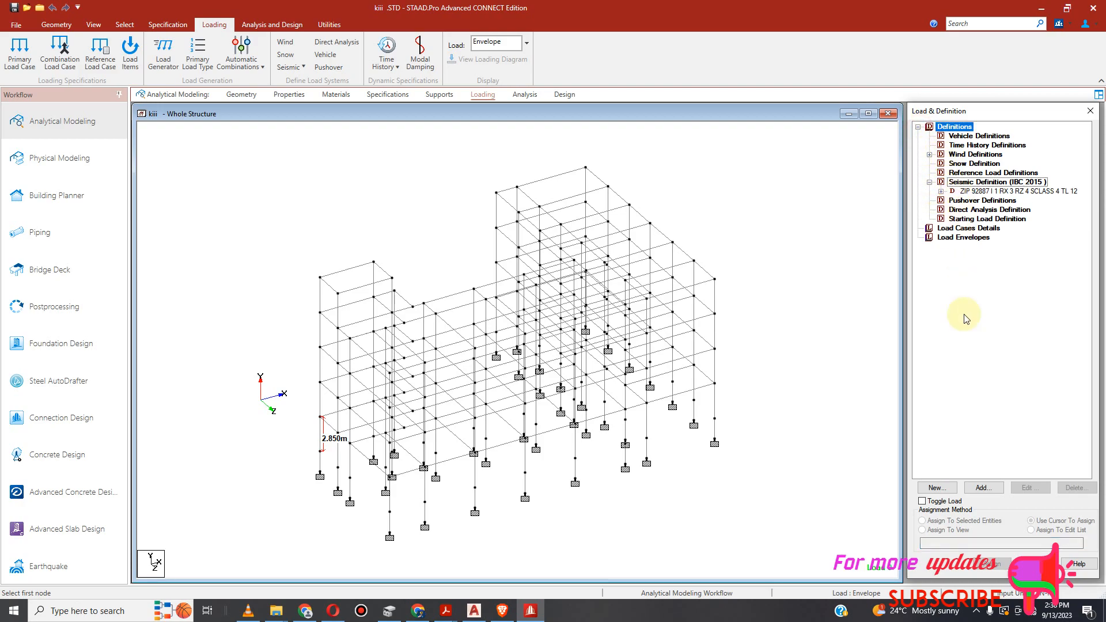
Add a uniform (UNI) member weight of 9.6 kN/m to the IBC 2015 seismic definition.
click(984, 488)
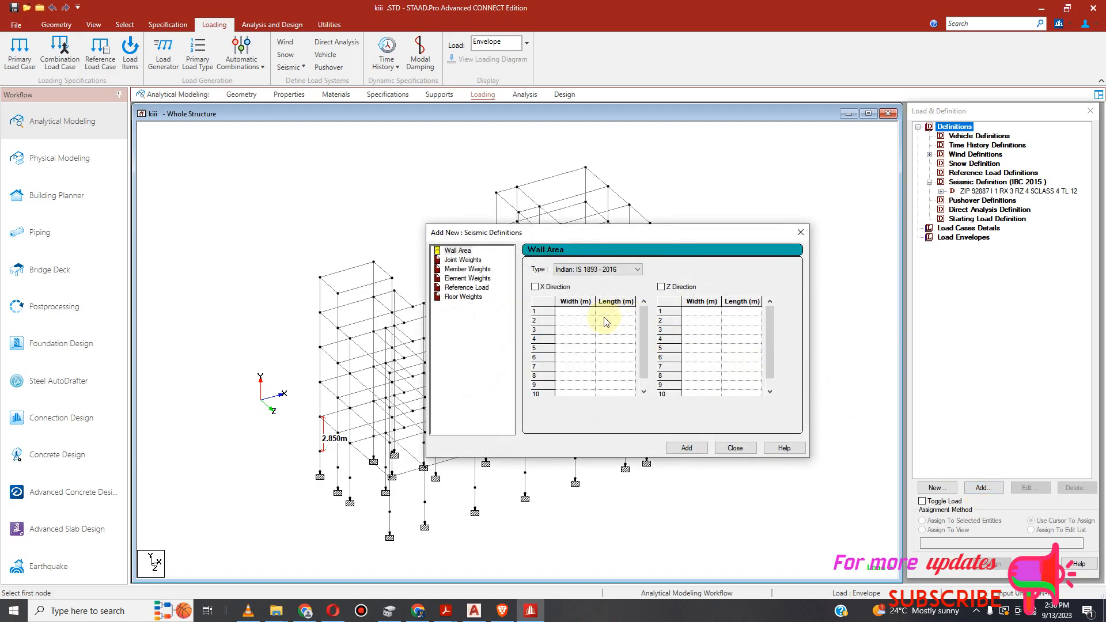
click(472, 270)
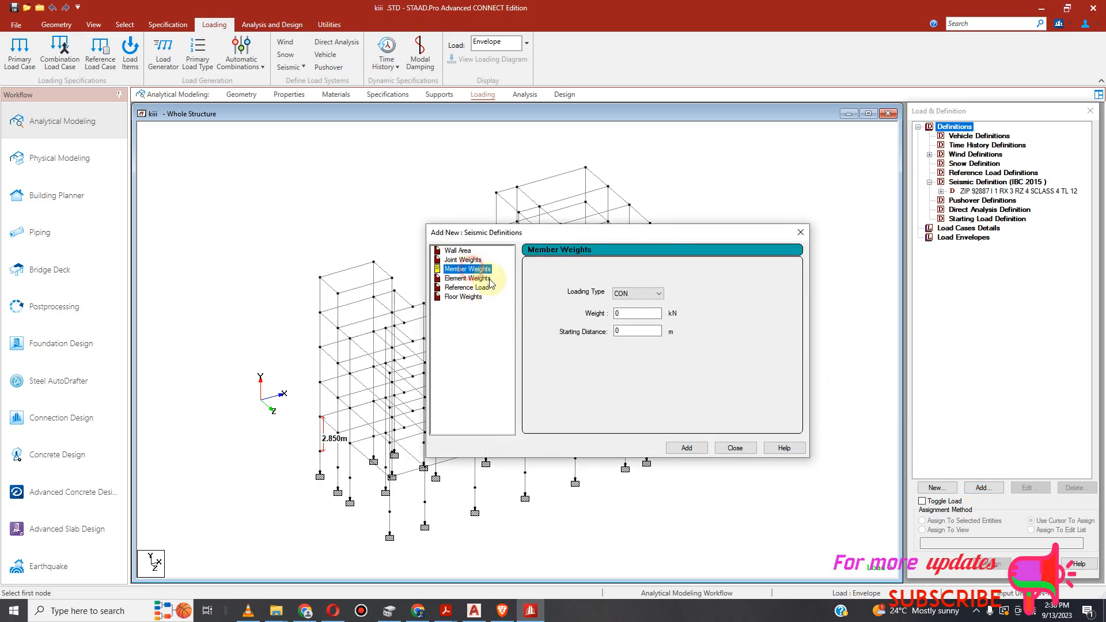
click(628, 317)
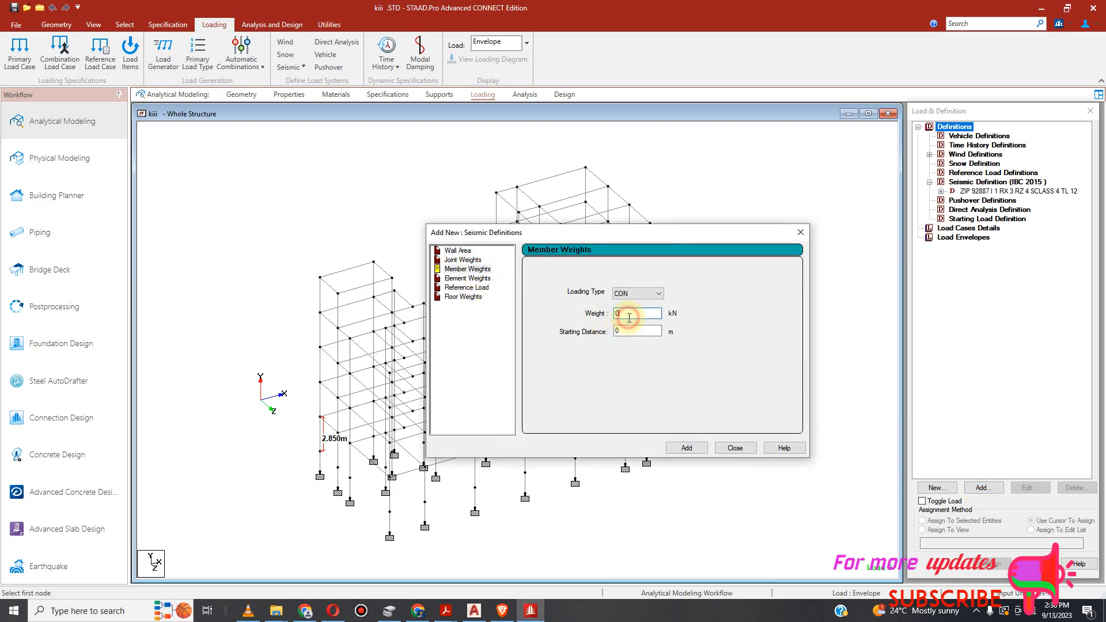
double_click(628, 315)
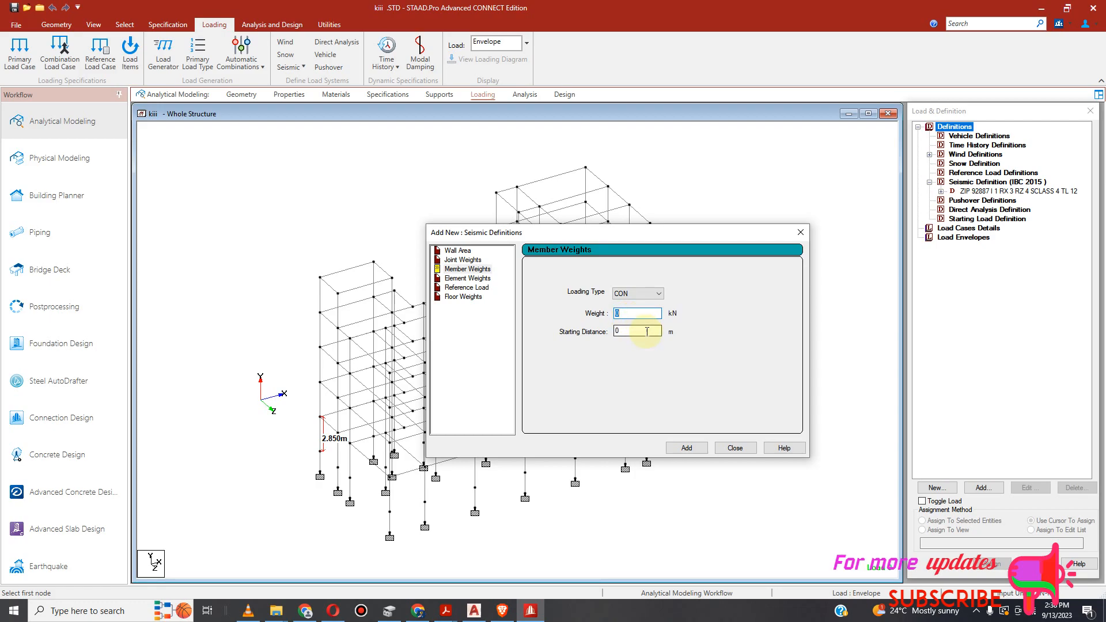
click(651, 293)
click(645, 312)
double_click(637, 315)
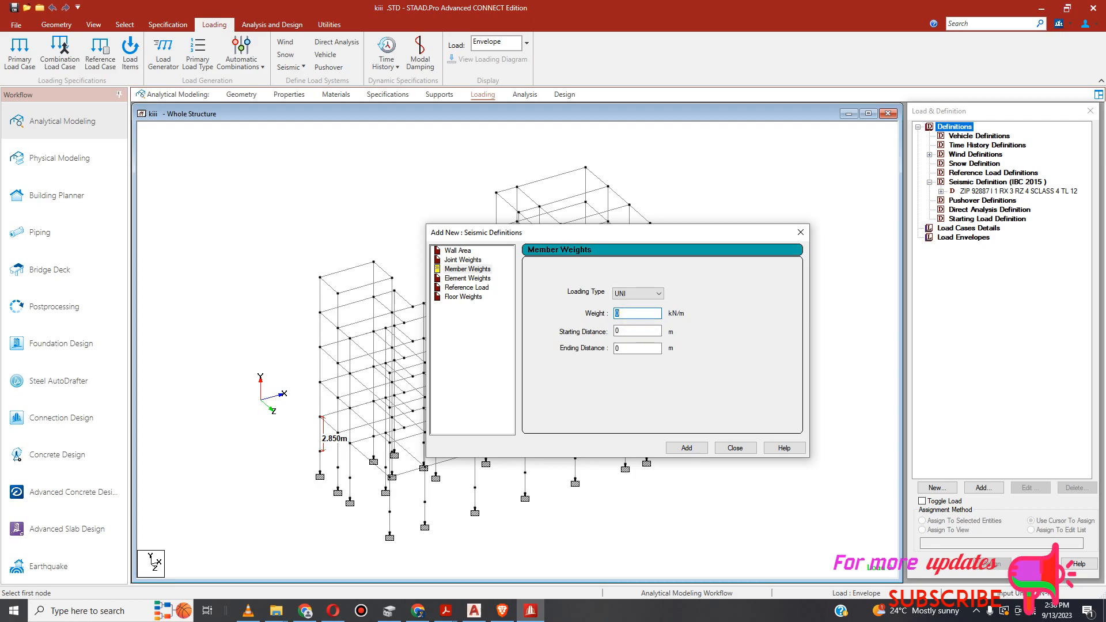
click(686, 448)
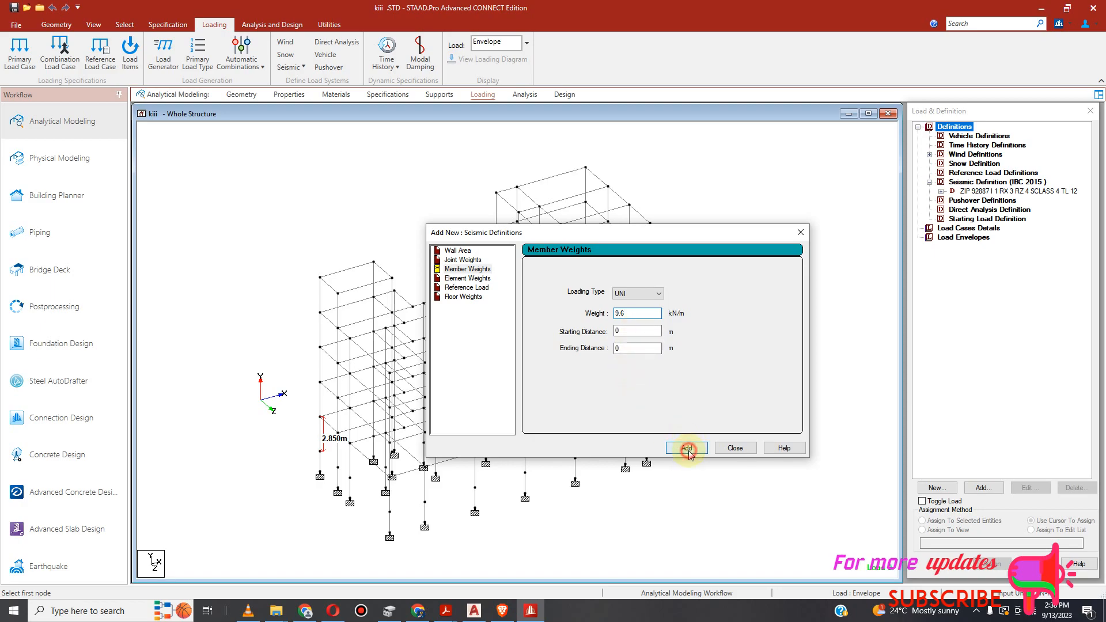
Add a second uniform member weight of 4 kN/m to the seismic definition.
click(620, 346)
click(625, 314)
text(2)
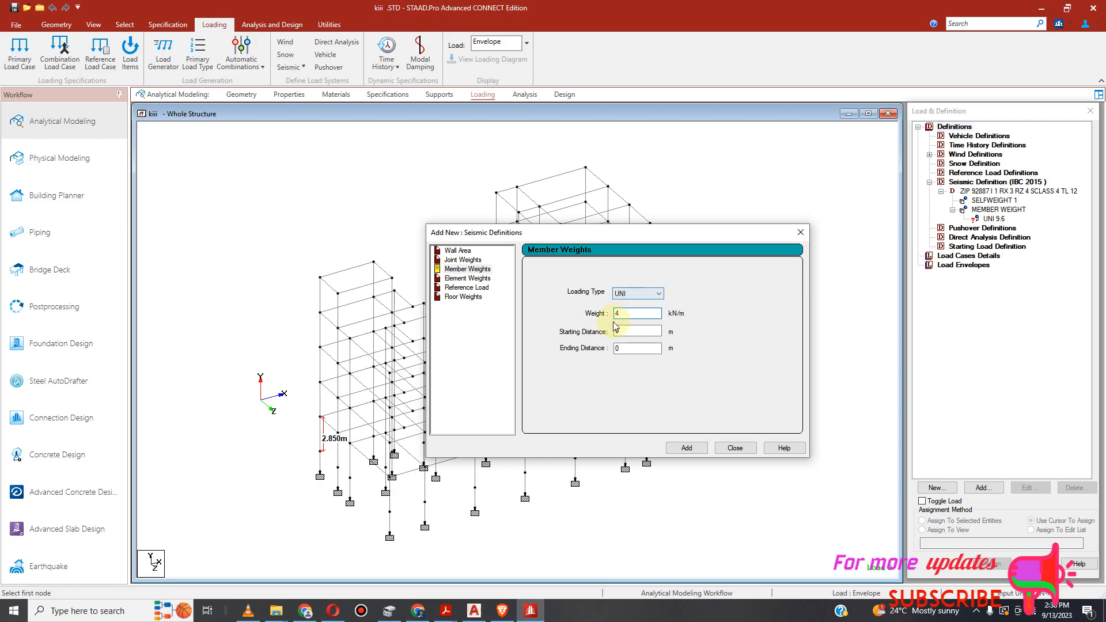
click(687, 448)
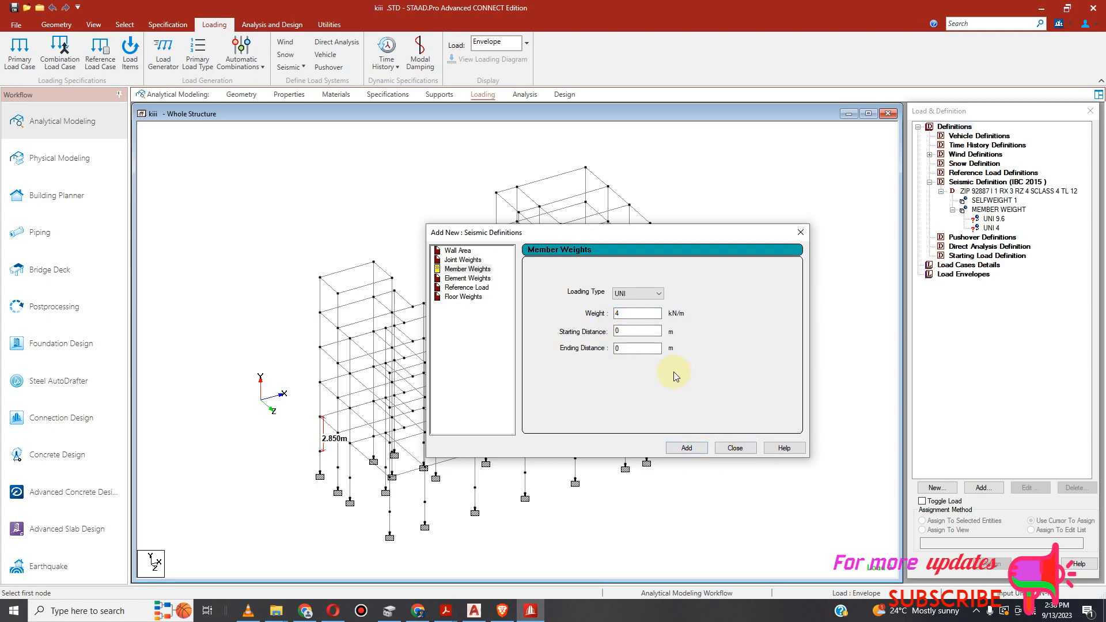
Switch the new seismic definition item to Floor Weights, ready for a pressure value.
click(462, 288)
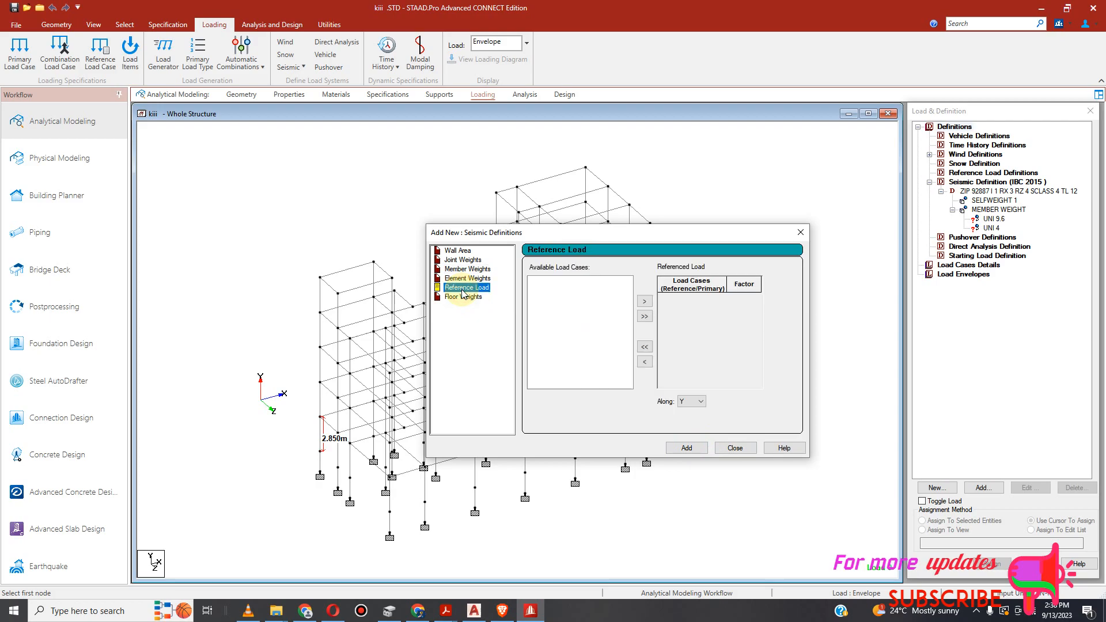
click(464, 296)
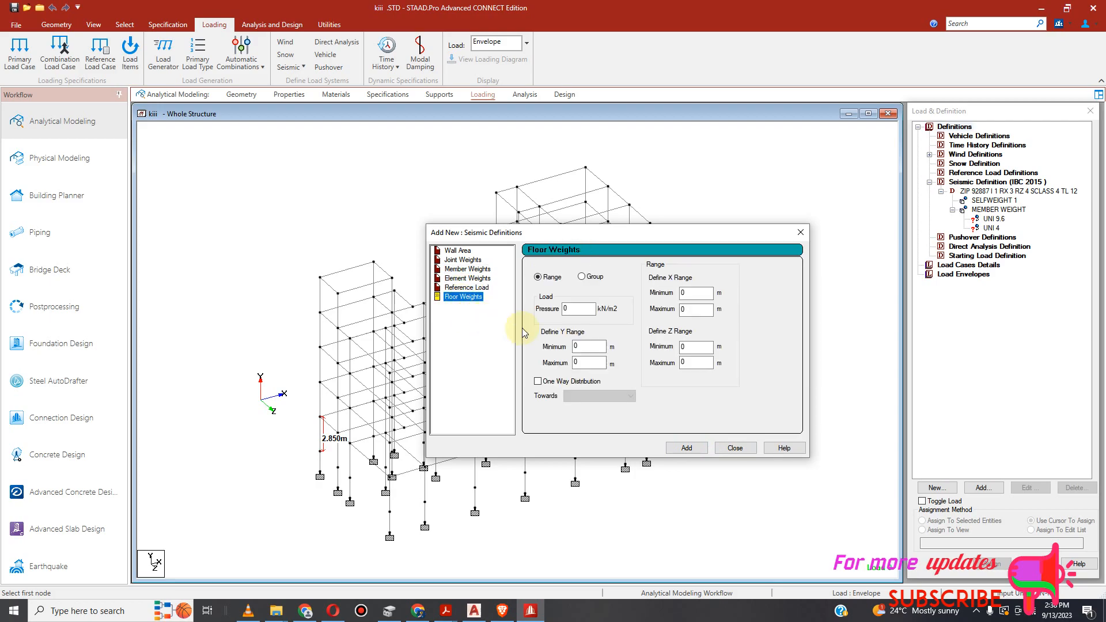
click(579, 309)
scroll(316, 279, down, 3)
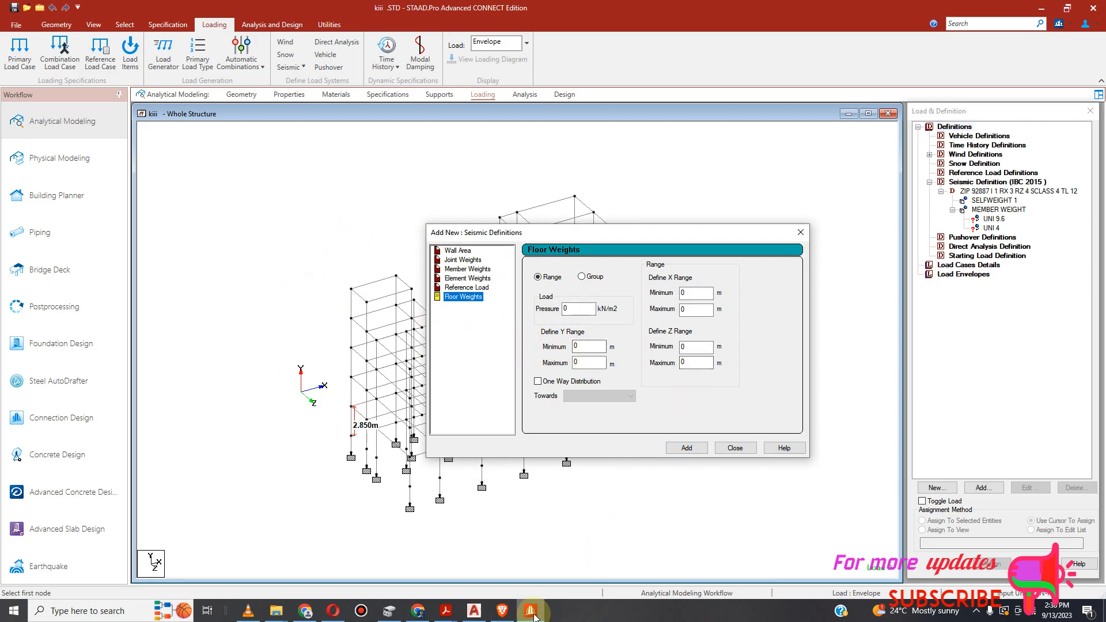
Compute the slab load in the calculator as 0.15 × 25, close it, and return to the floor weight pressure.
click(323, 26)
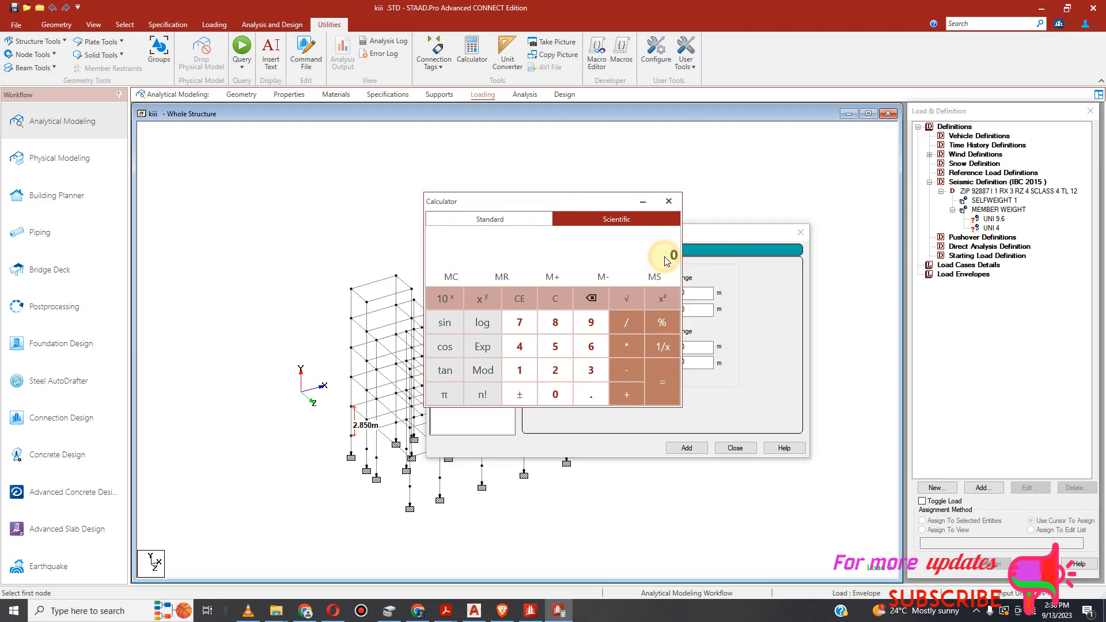
text(5)
click(655, 285)
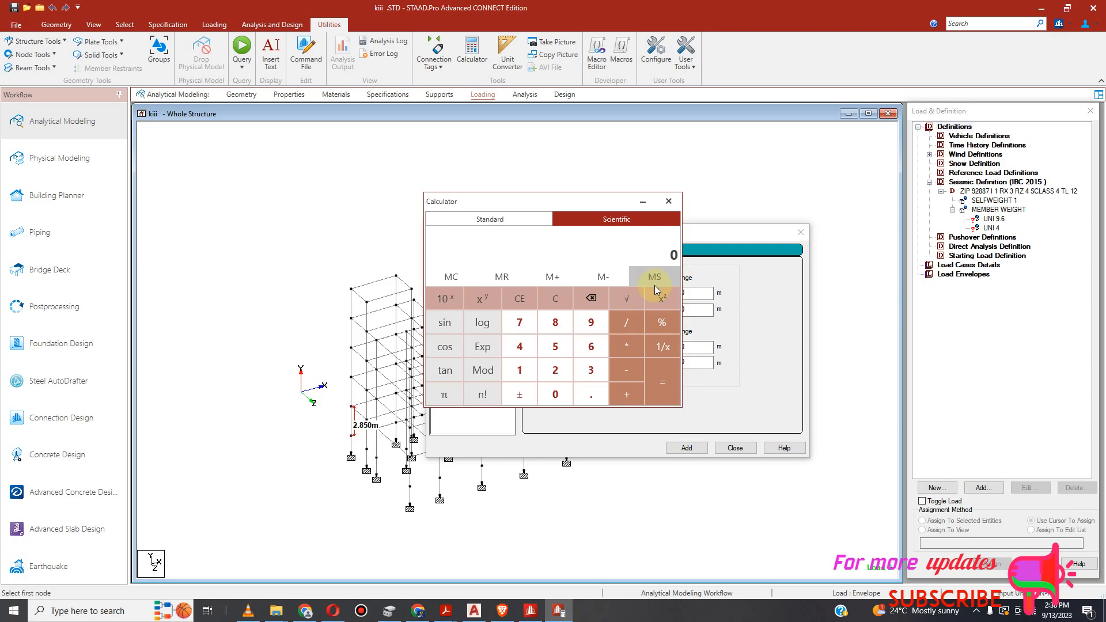
click(592, 393)
text(15)
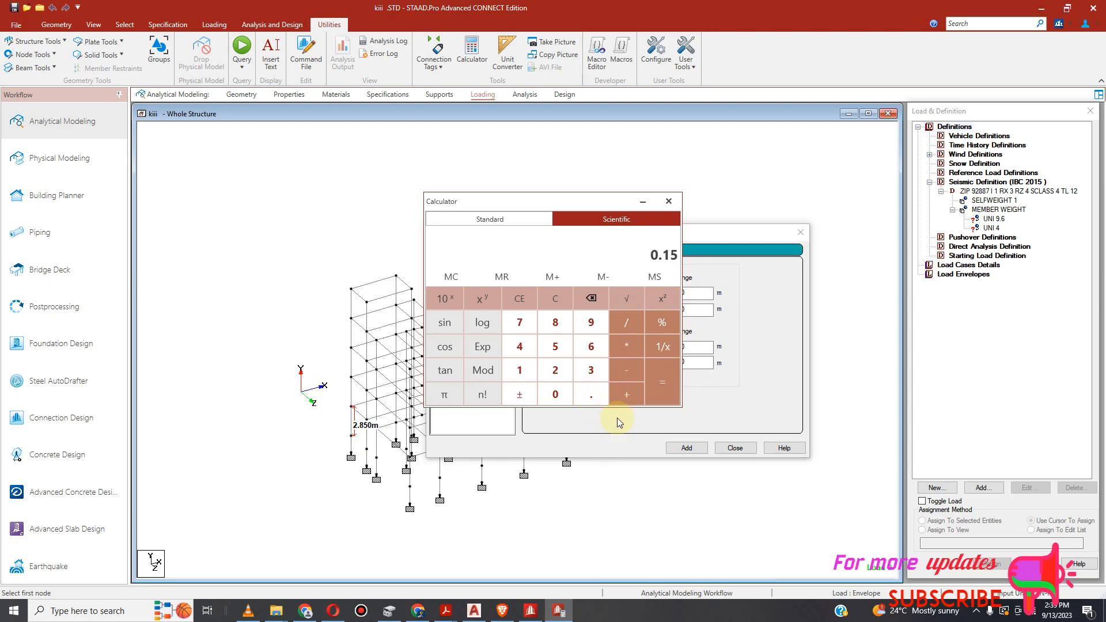
click(629, 350)
text(25)
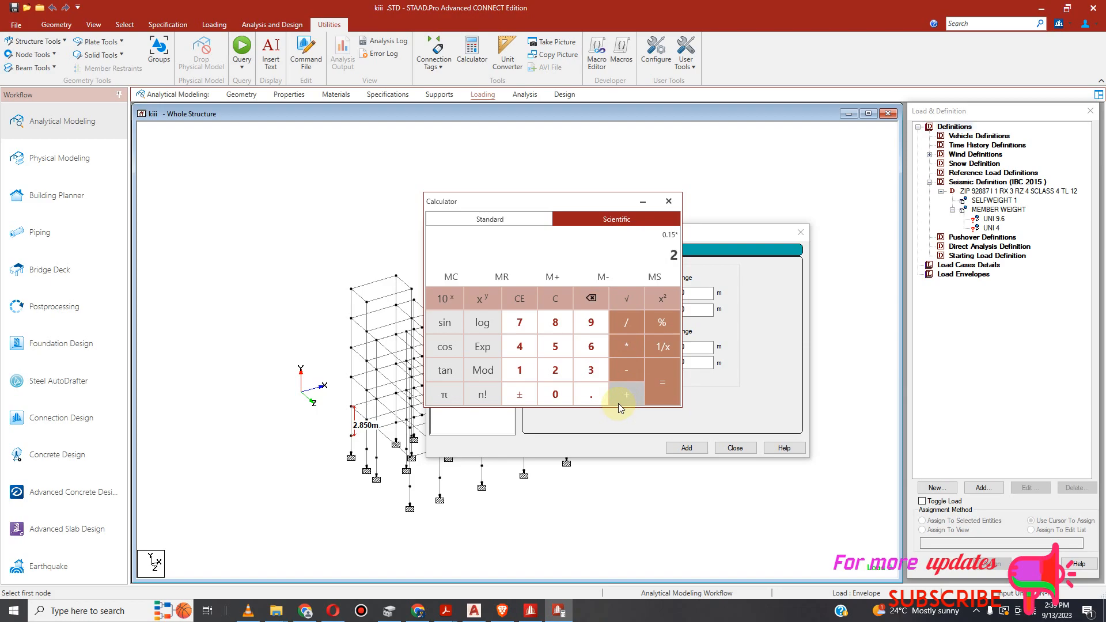
click(654, 393)
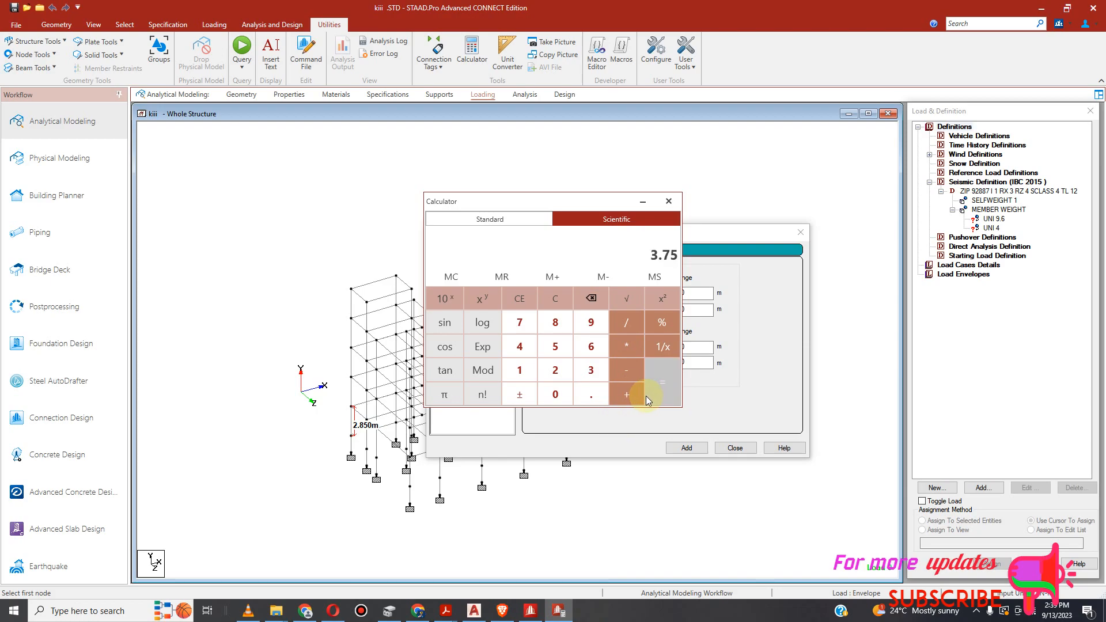
click(668, 204)
click(576, 313)
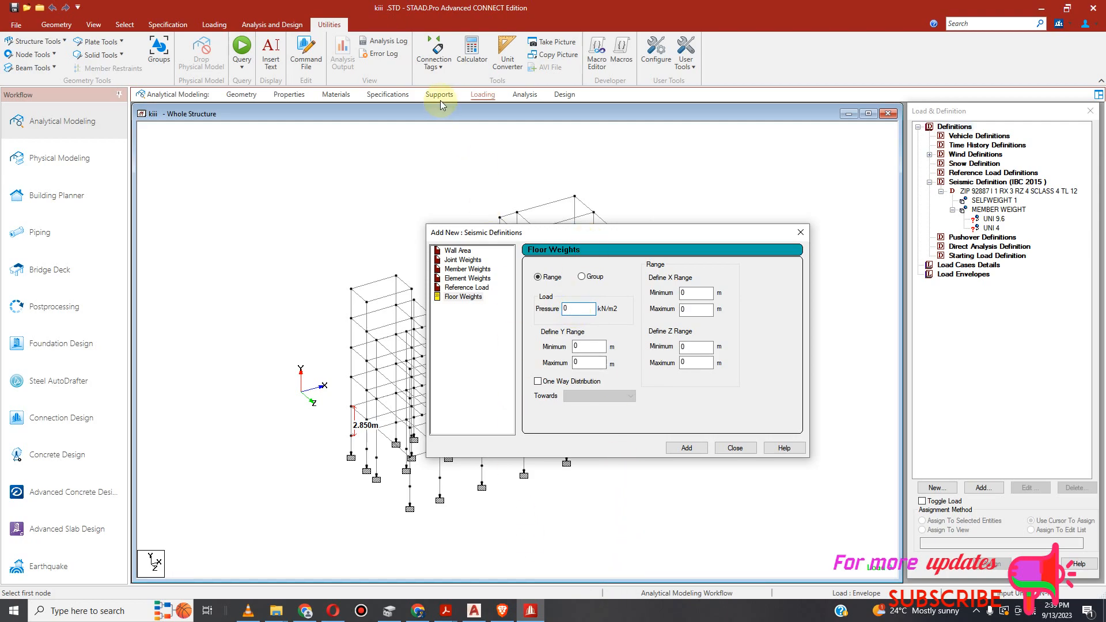
Compute the total floor load in the calculator as 3.75 + 1.5 and close the calculator.
click(473, 63)
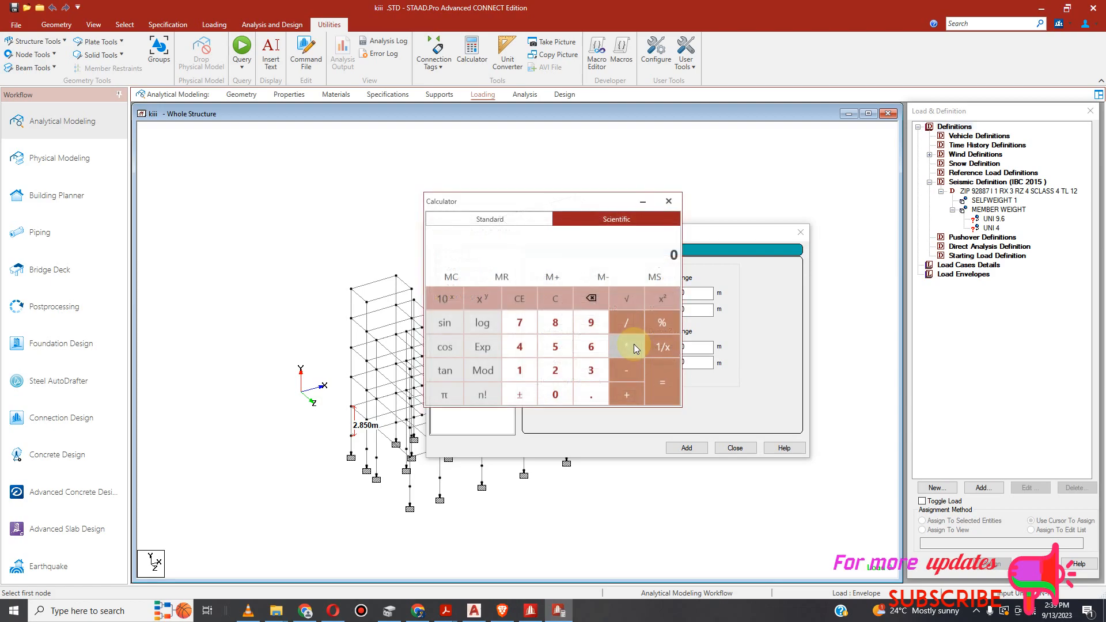
text(3)
click(591, 393)
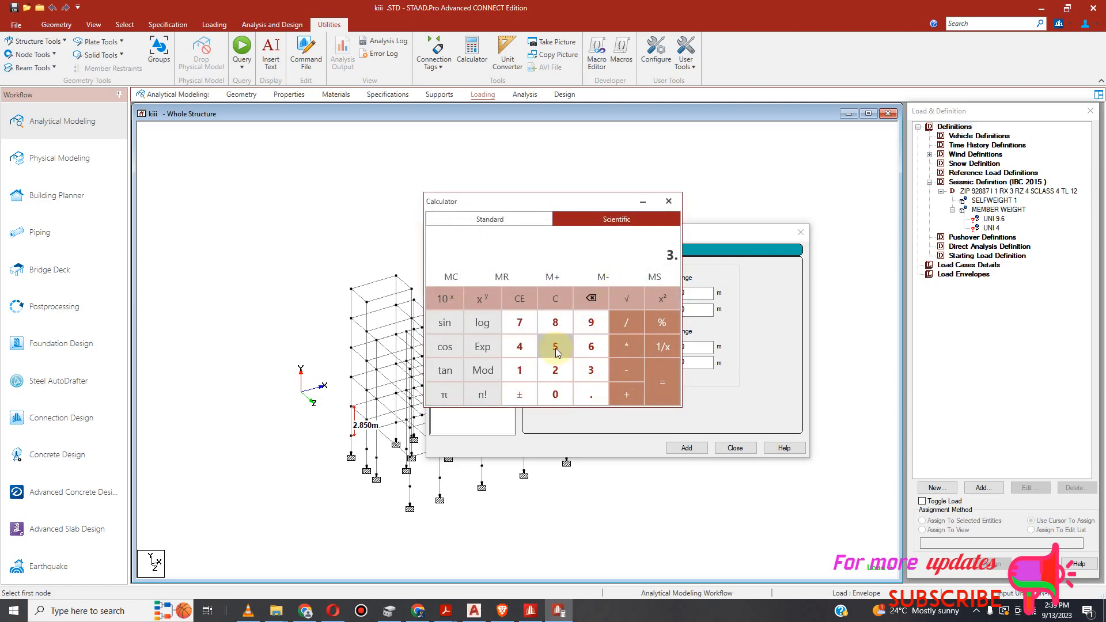
click(520, 324)
click(555, 347)
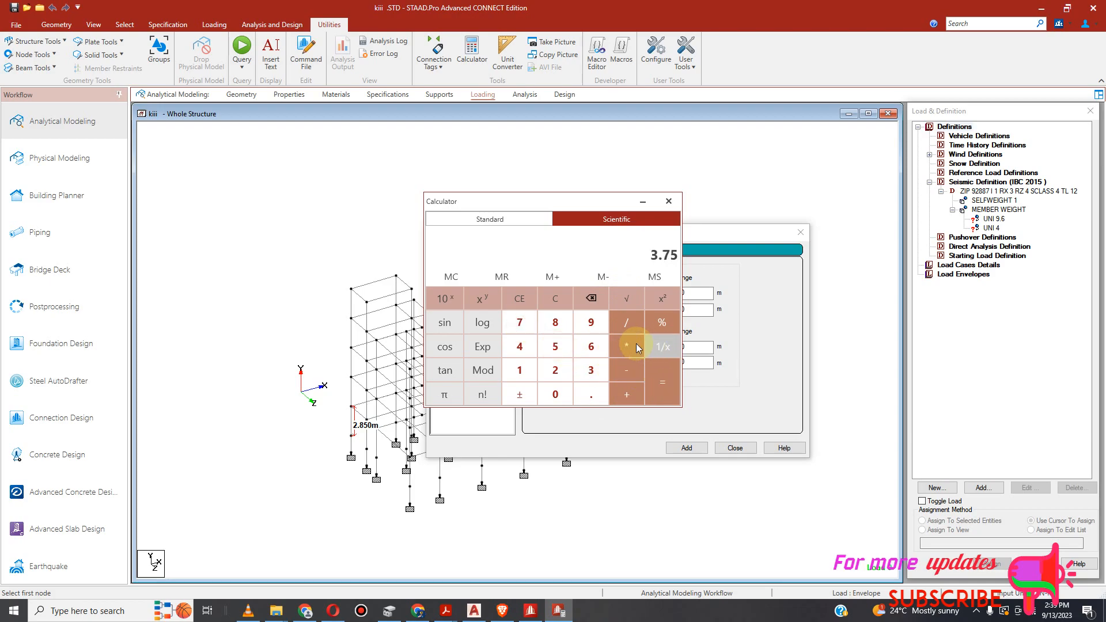
click(627, 398)
click(520, 370)
click(583, 393)
click(555, 346)
click(662, 383)
click(669, 201)
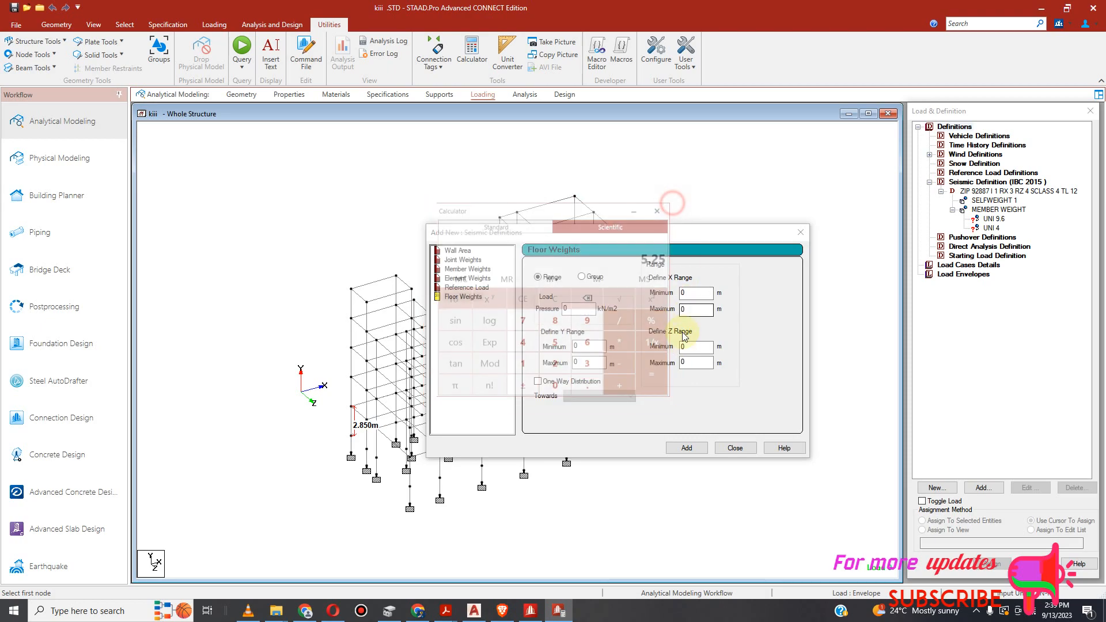
Add a floor weight with a pressure of 5.25 kN/m2 over the Y range 2.82 to 11.41 m.
double_click(575, 308)
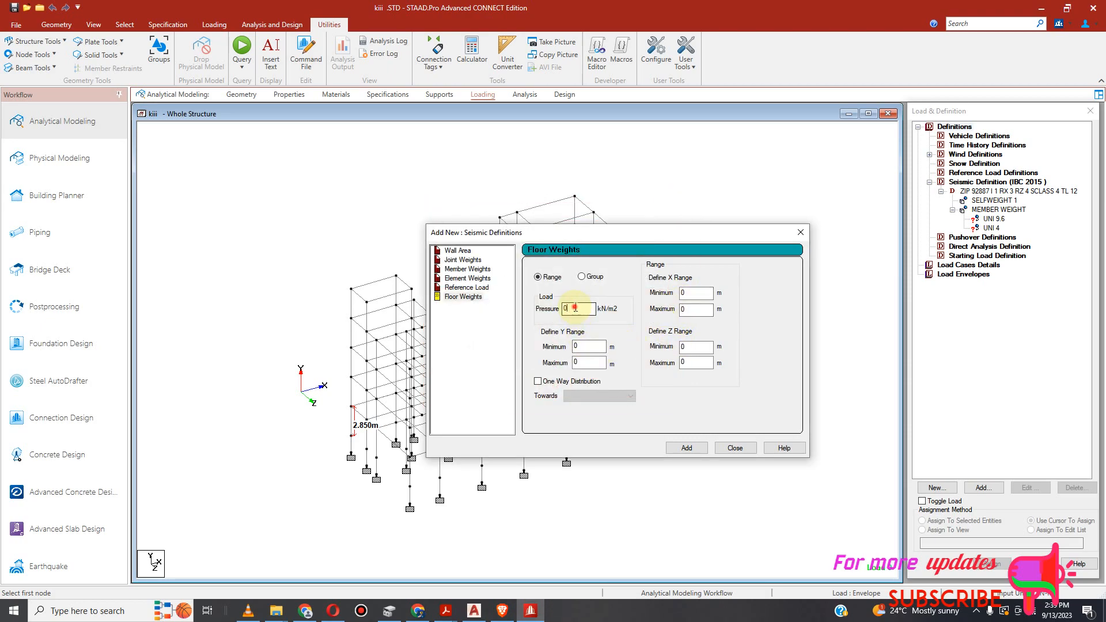
text(5.25)
click(579, 346)
double_click(581, 346)
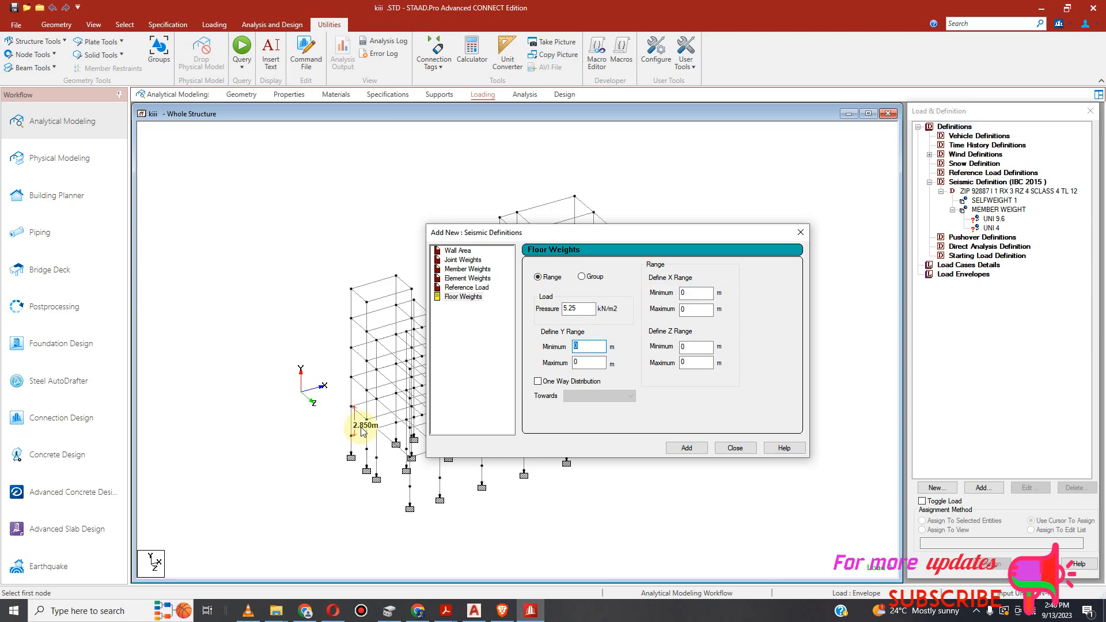
double_click(576, 362)
text(2.82)
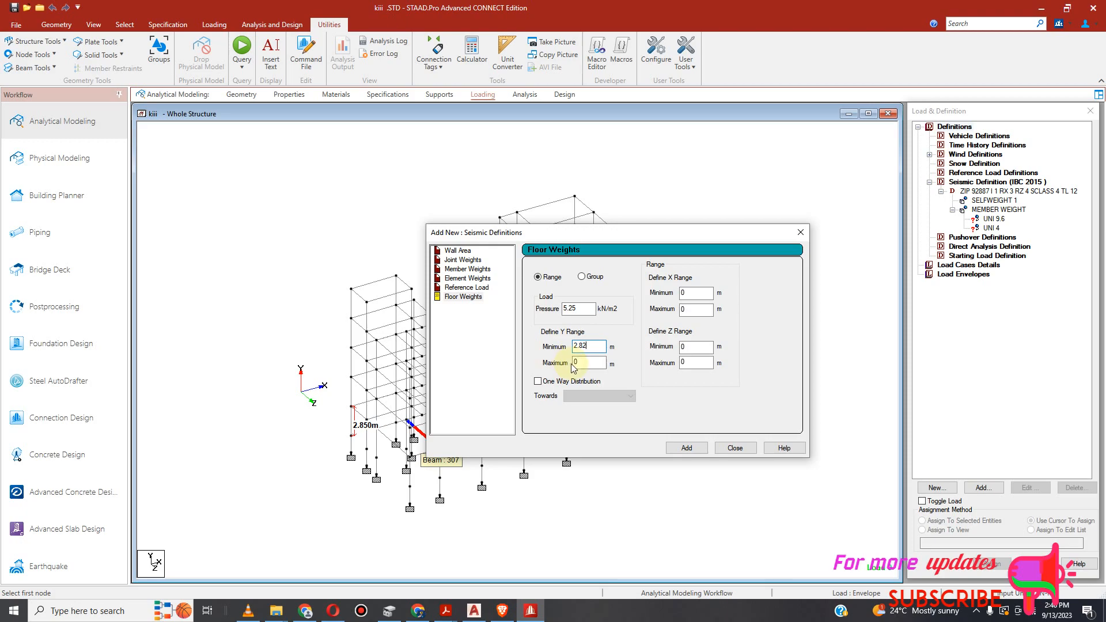
click(581, 364)
double_click(579, 364)
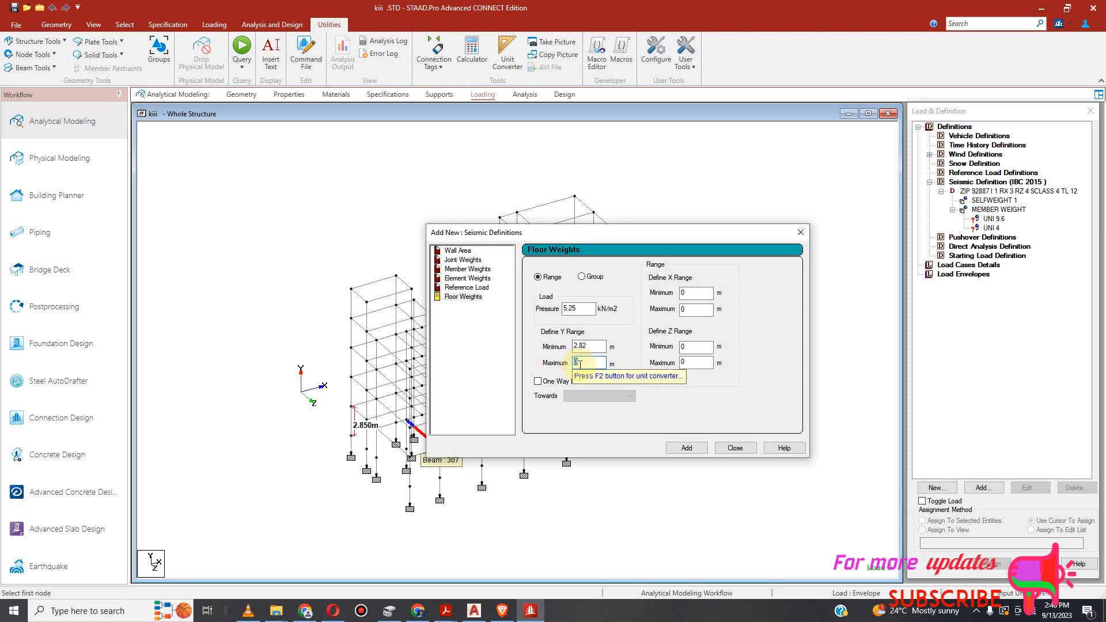
text(11.41)
click(682, 451)
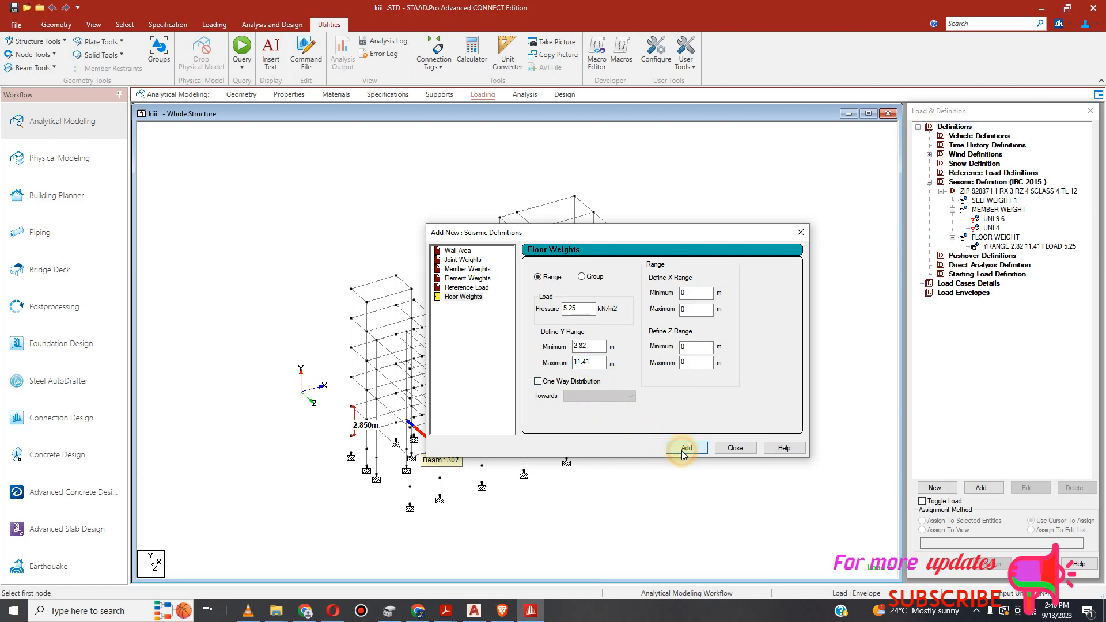
Set the pressure to 4 kN/m2 for a second floor weight and go to its Y range limits.
double_click(590, 310)
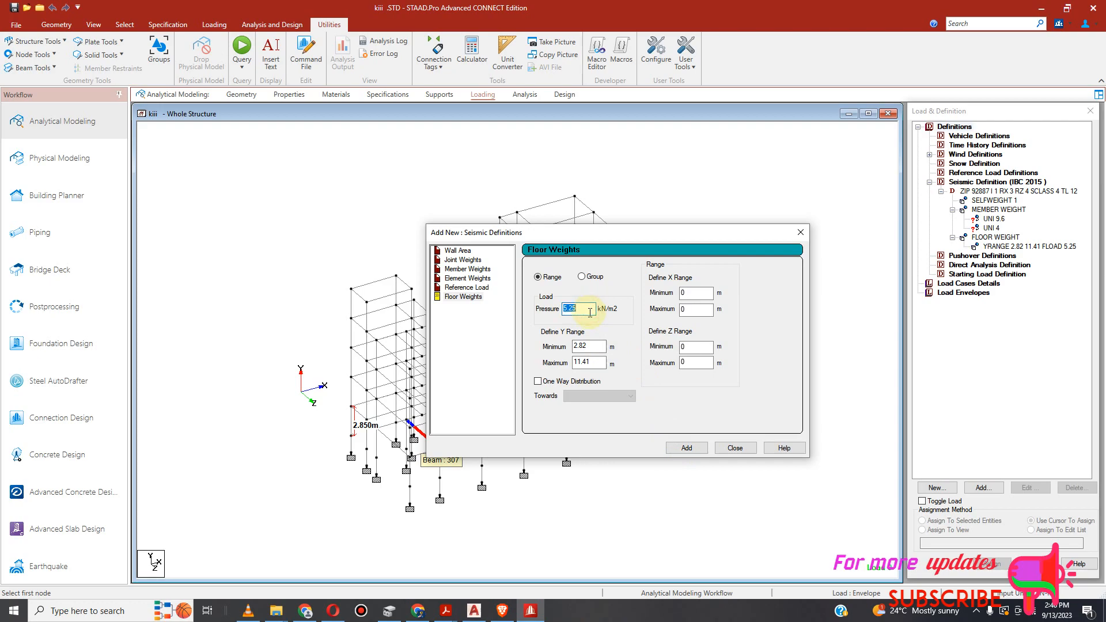
text(4)
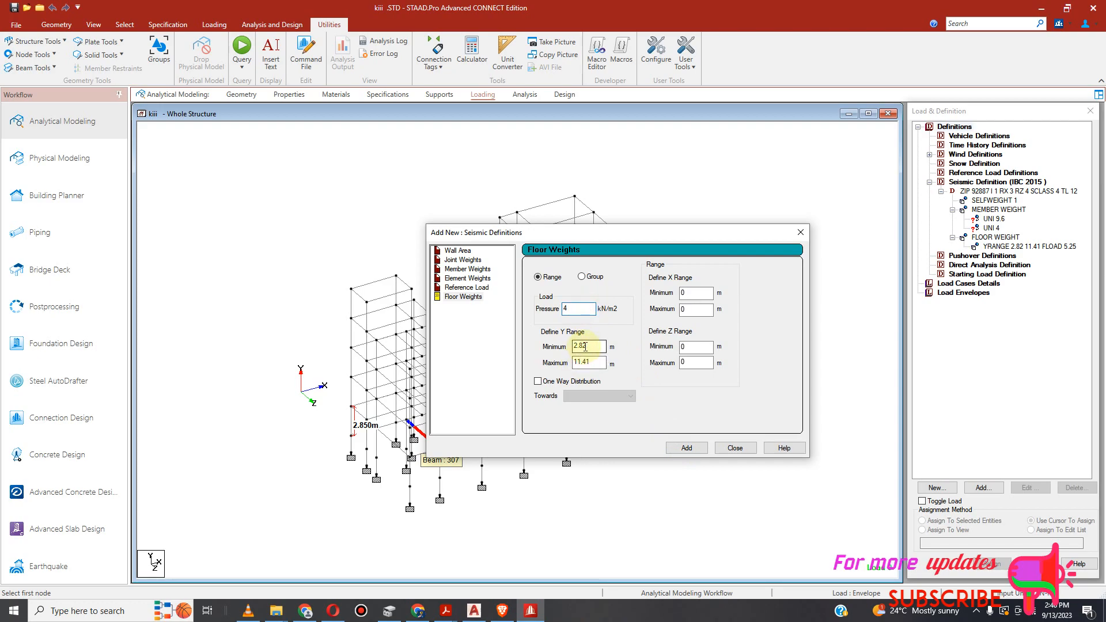
click(588, 346)
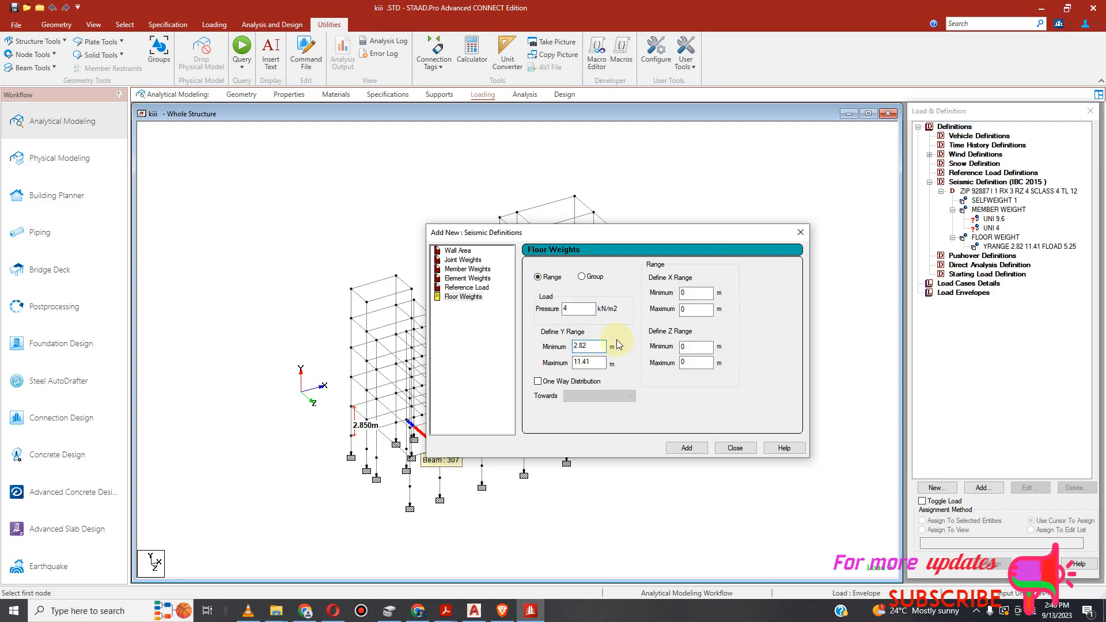
double_click(592, 363)
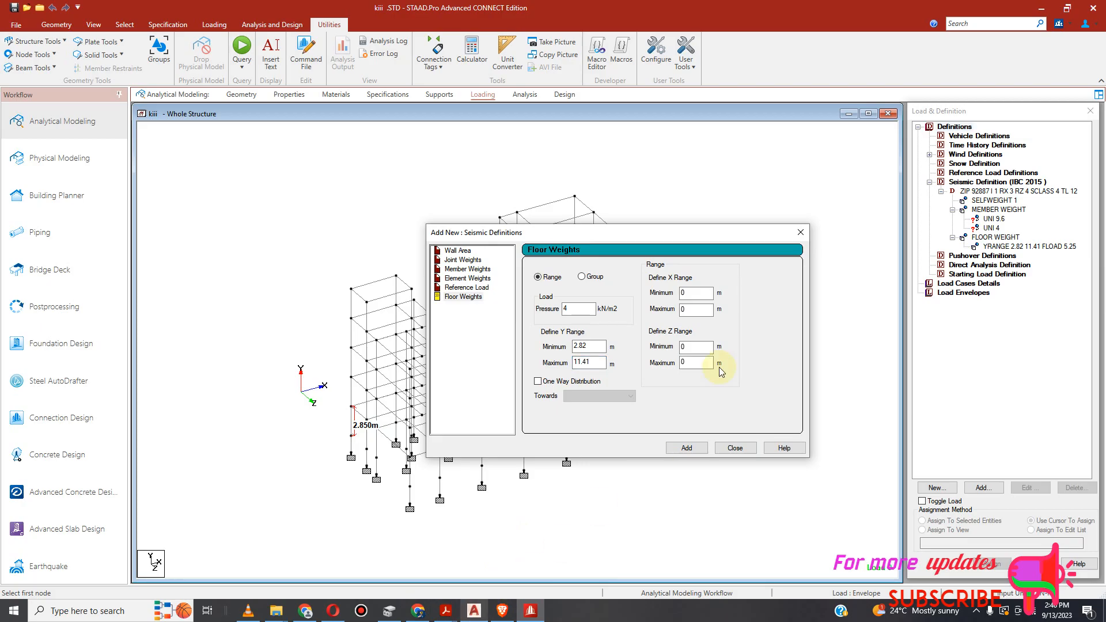
Switch to AutoCAD and examine the building elevations for the floor and roof levels.
click(468, 613)
scroll(587, 334, down, 5)
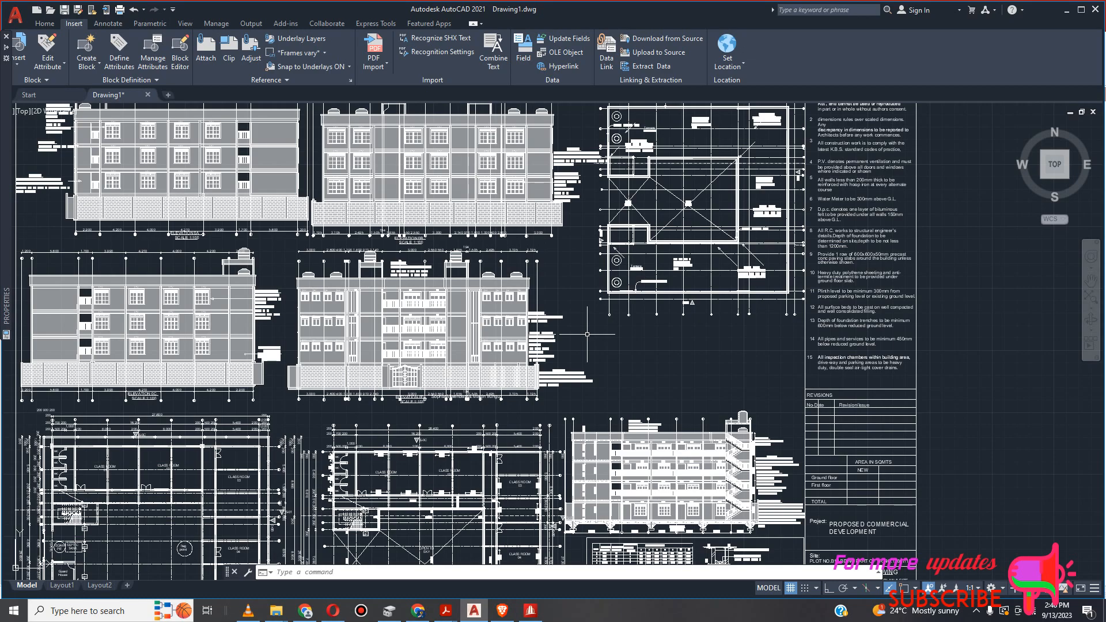
scroll(27, 375, up, 4)
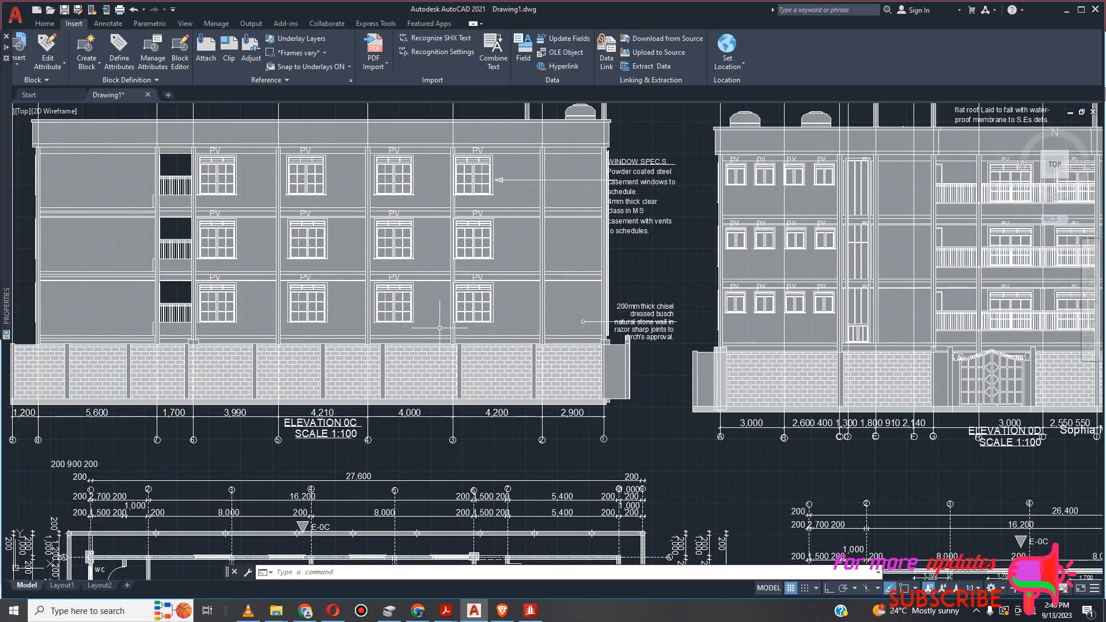
scroll(387, 242, down, 3)
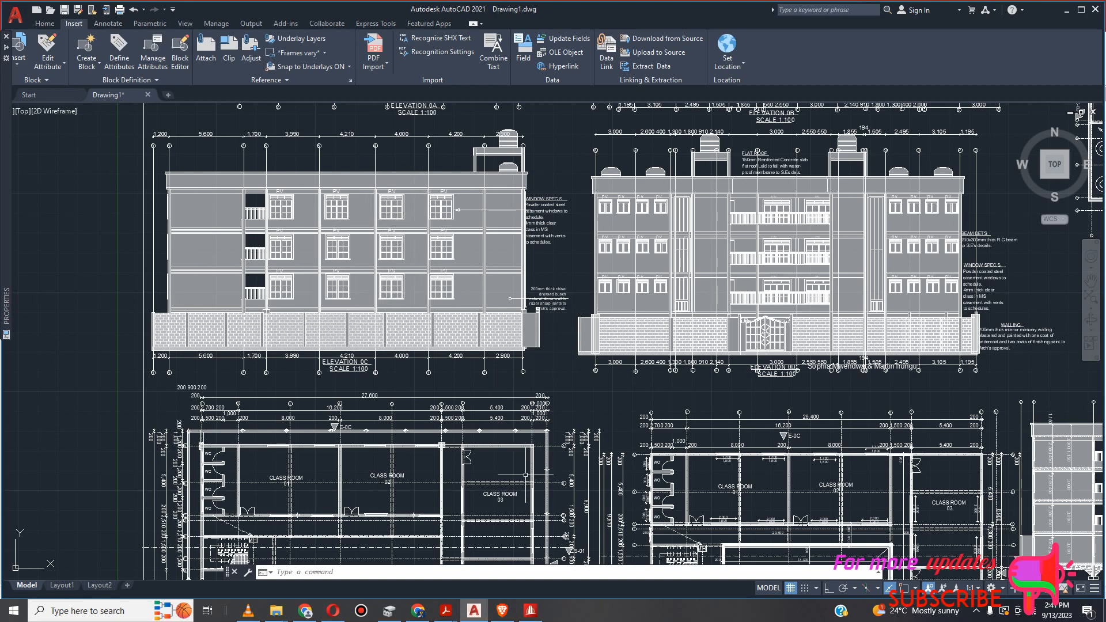
Switch back to STAAD.Pro and measure the node-to-node height from the corner column's lower beam-level node up to its third-storey node.
click(530, 613)
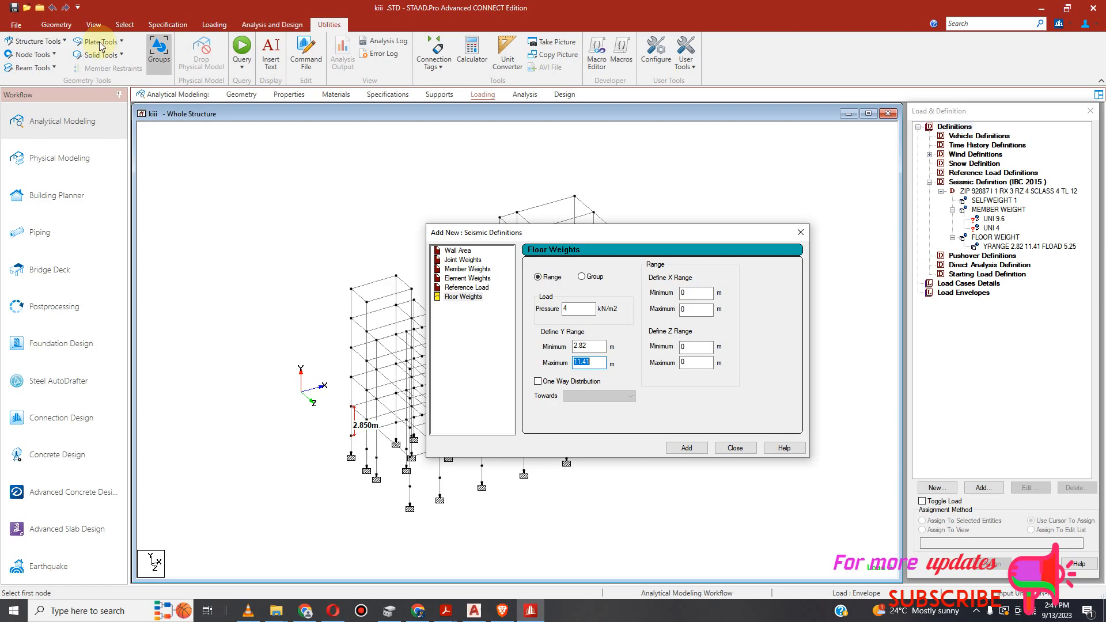
click(29, 54)
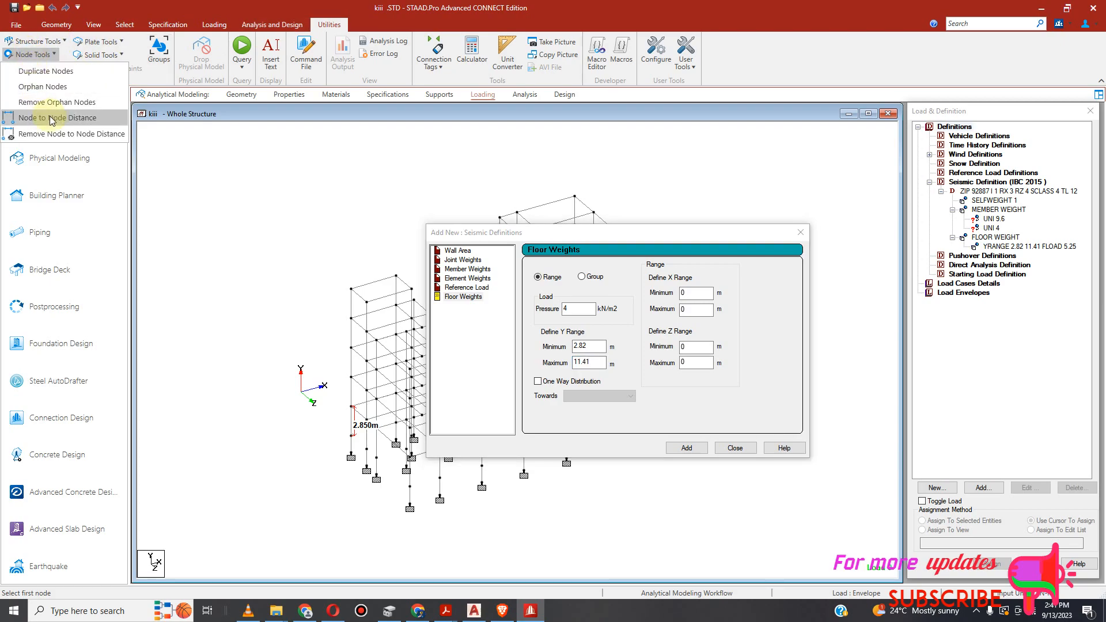
click(50, 117)
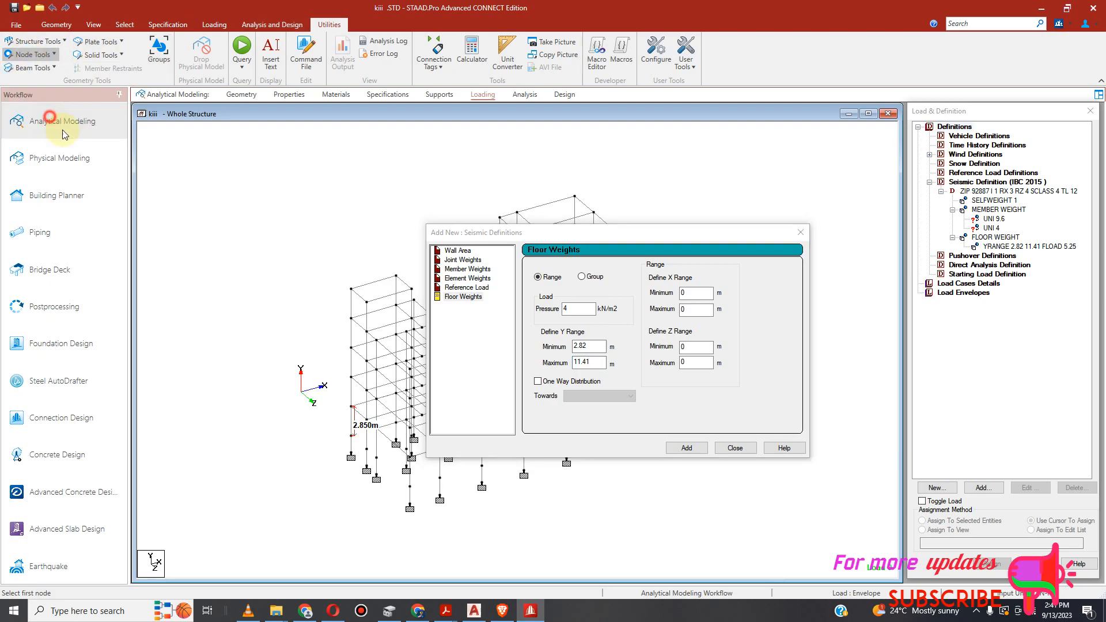
click(350, 436)
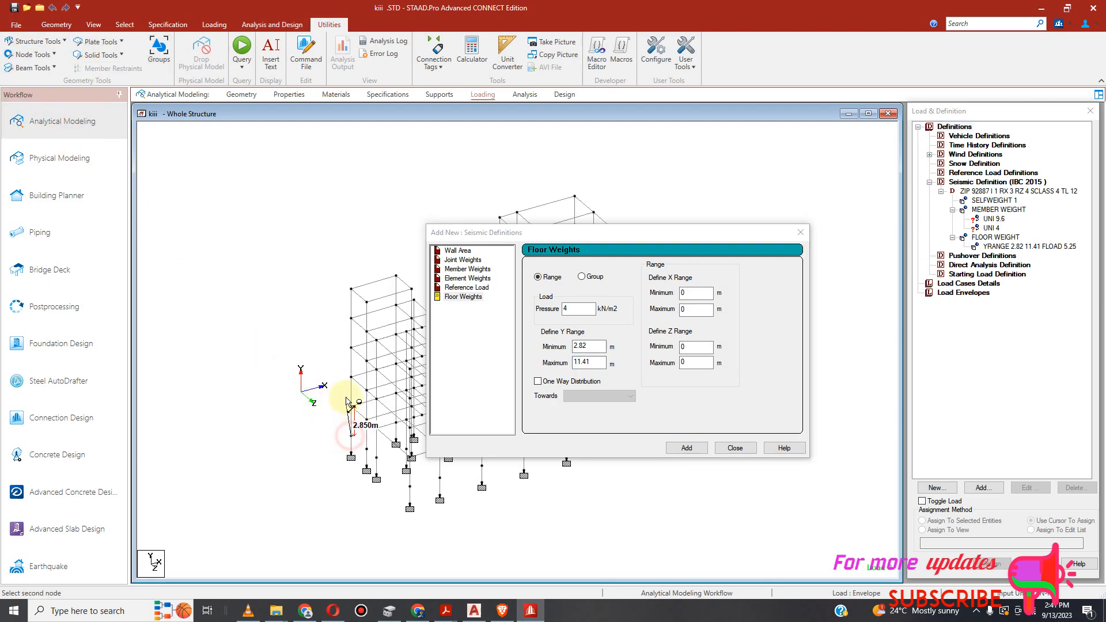
click(351, 348)
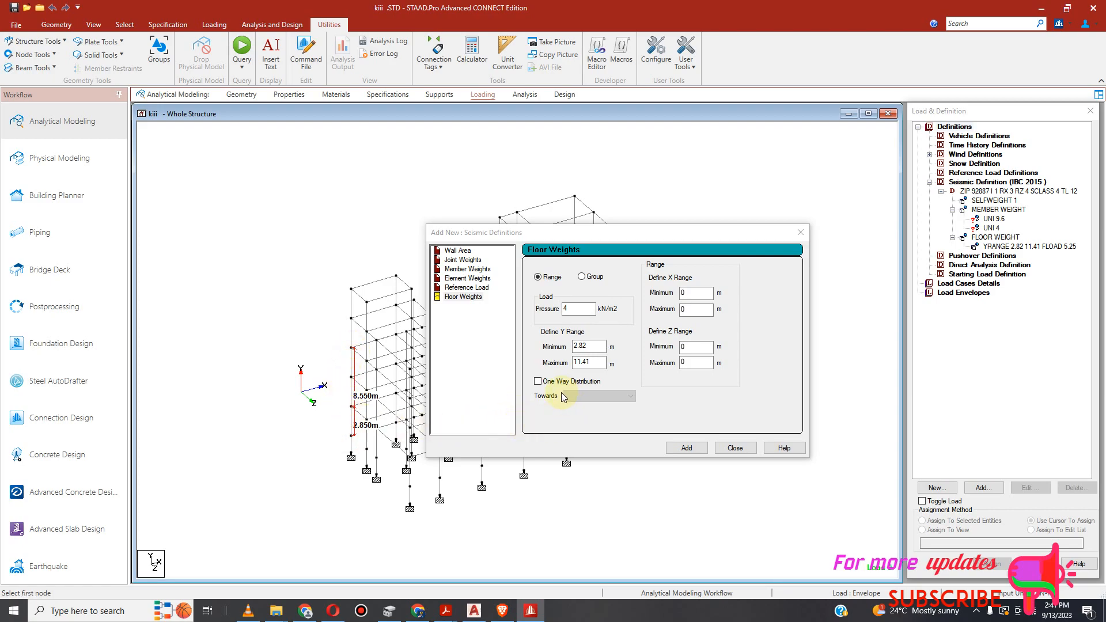
Set the Y range maximum to 8.56 m and add the 4 kN/m2 floor weight.
double_click(585, 363)
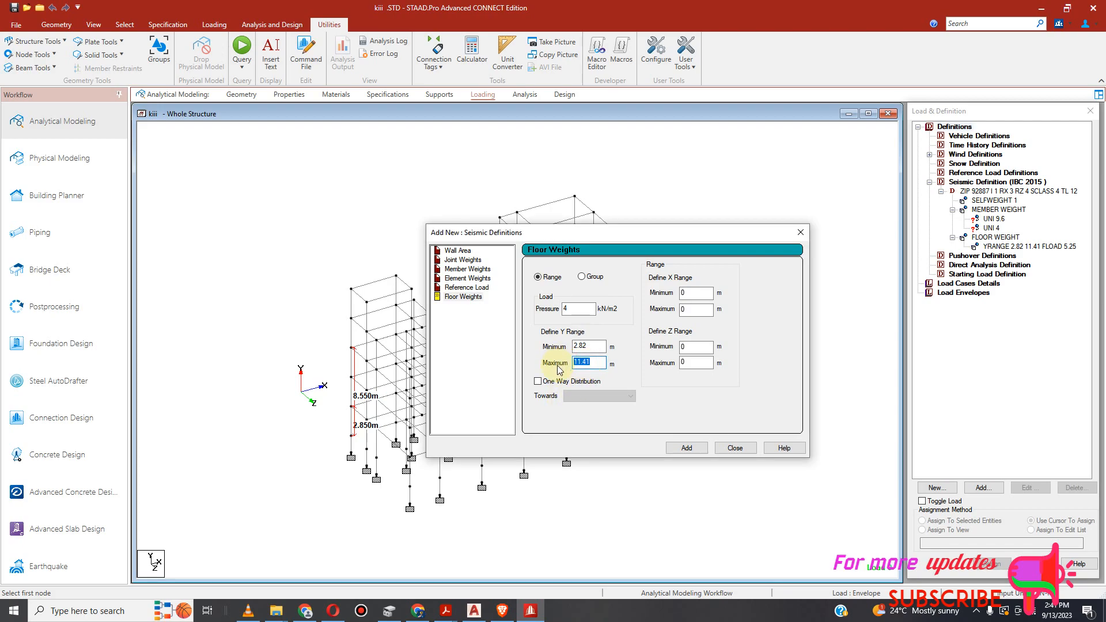
text(8.56)
double_click(688, 448)
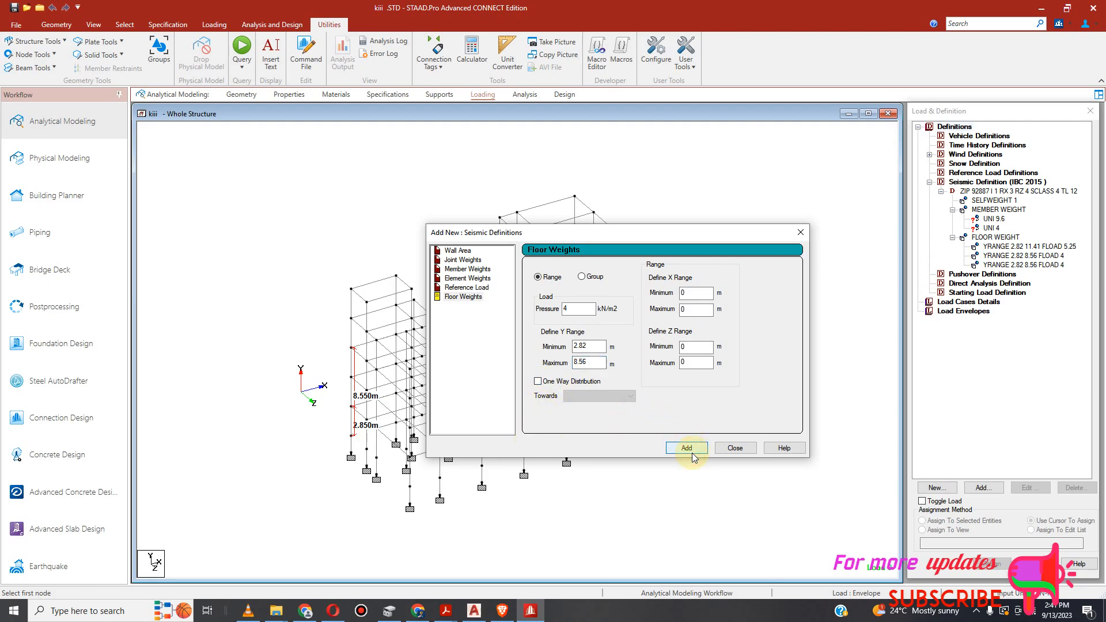
Set the pressure to 1.5 kN/m2 and the Y range minimum to 11.39 m for another floor weight.
double_click(578, 311)
text(1.5)
double_click(581, 345)
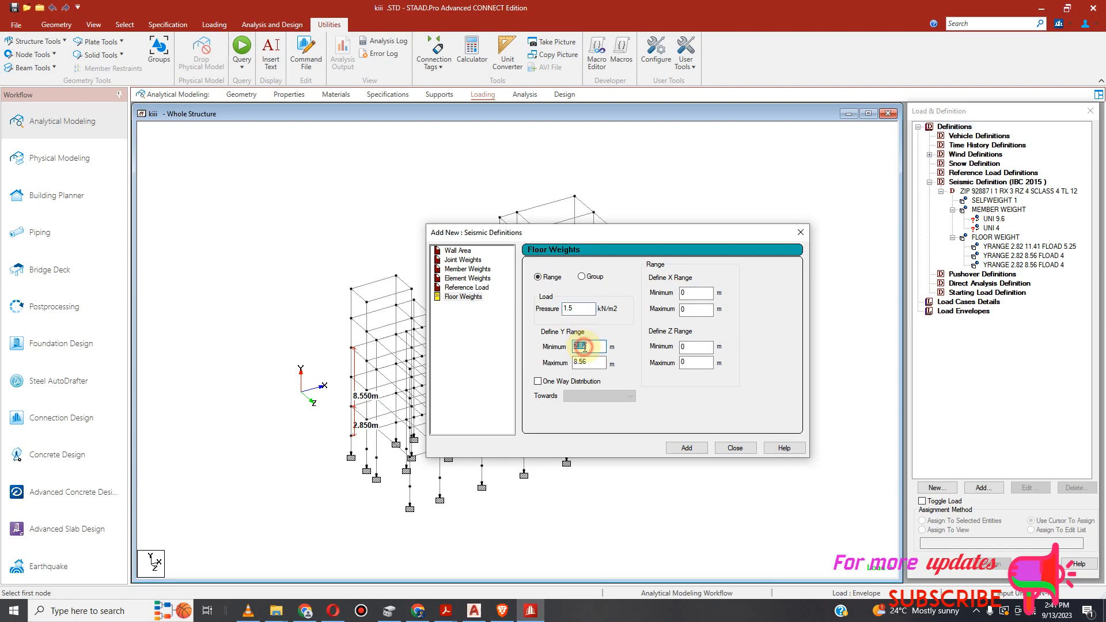
click(589, 363)
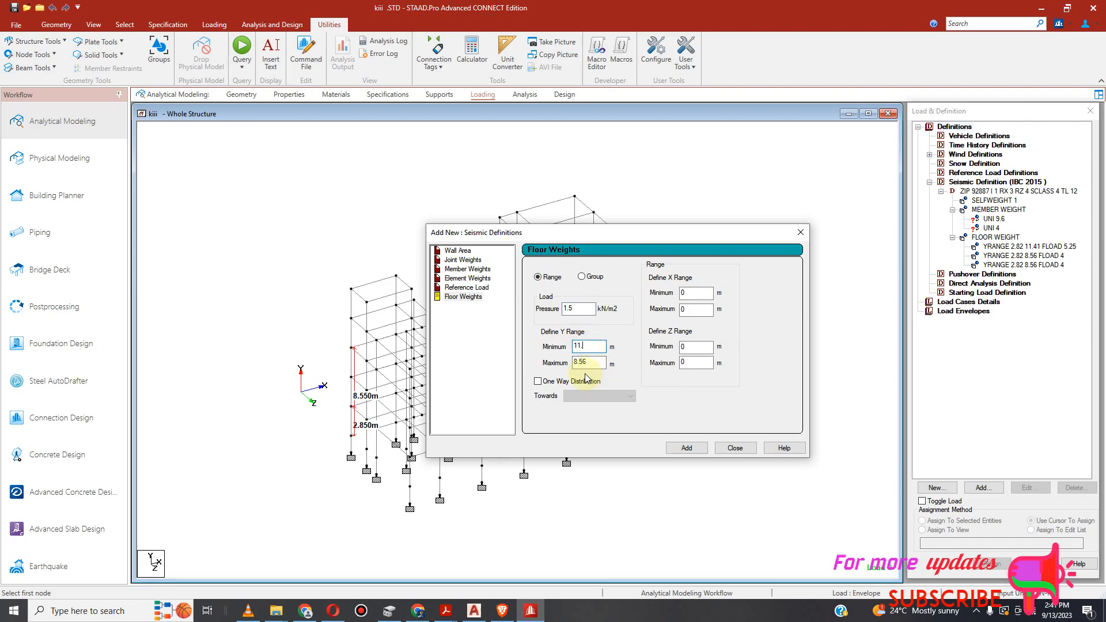
text(9)
click(587, 362)
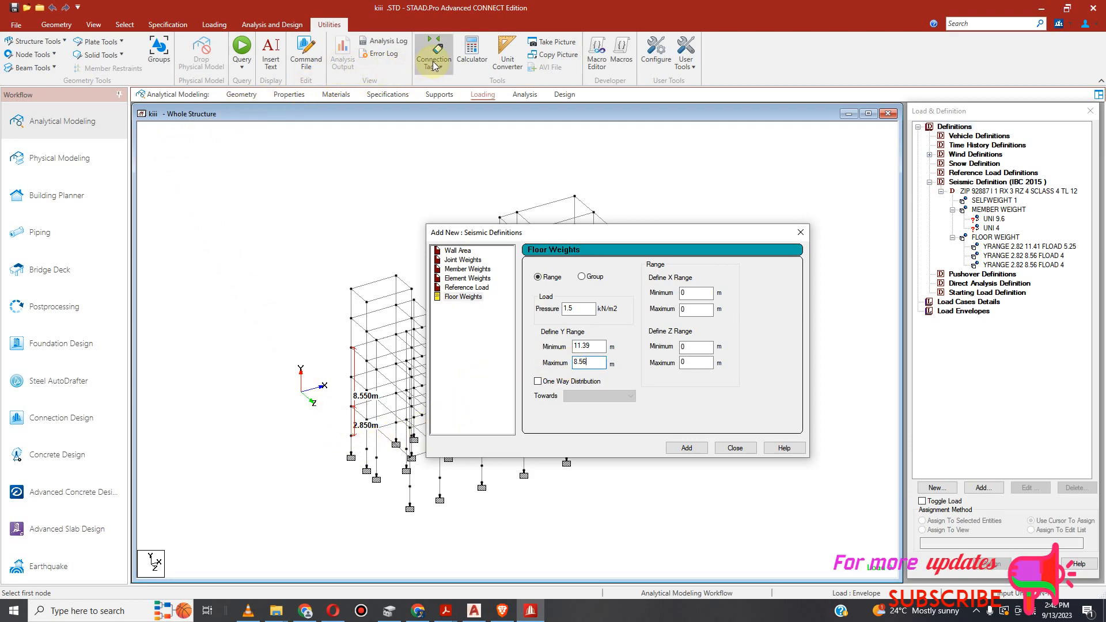
Measure the node-to-node height from the corner column's lower beam-level node up to its topmost node.
click(23, 46)
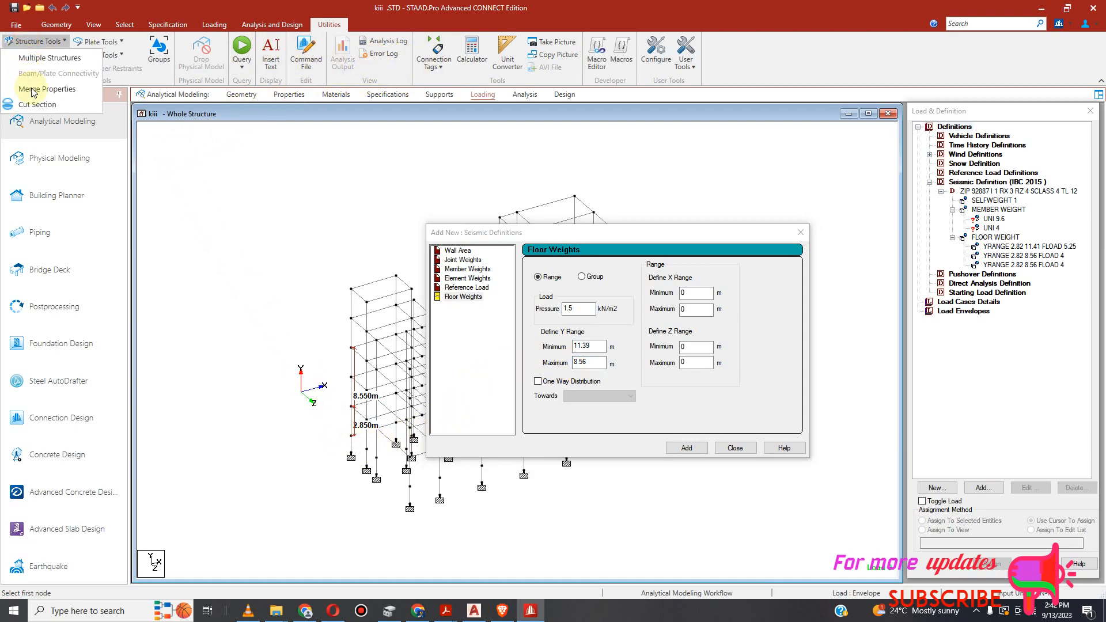
click(149, 161)
click(32, 54)
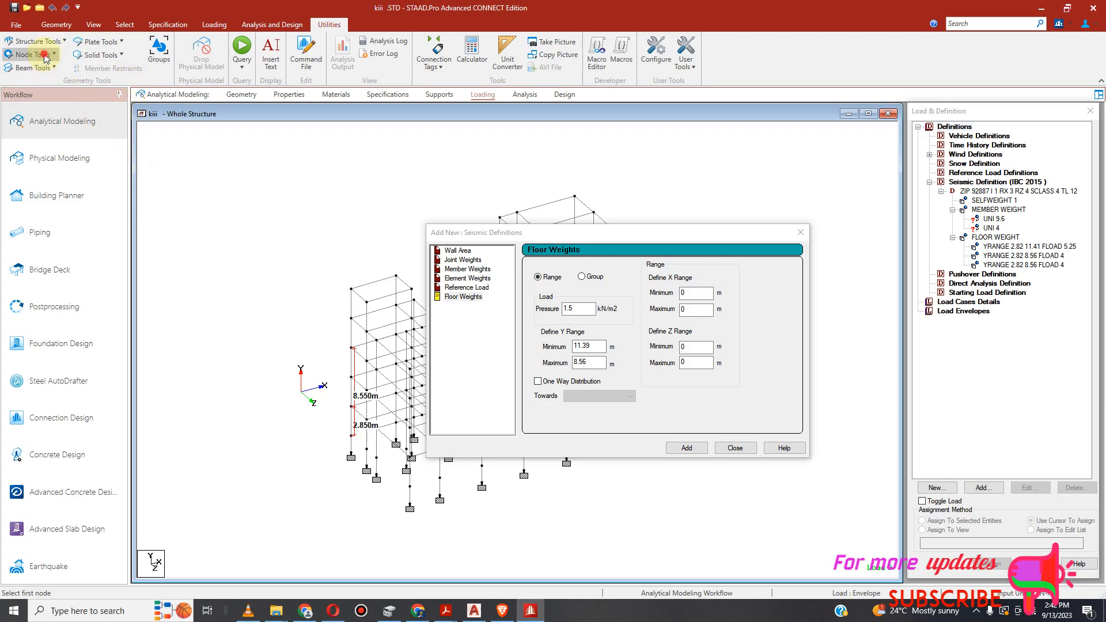
click(57, 122)
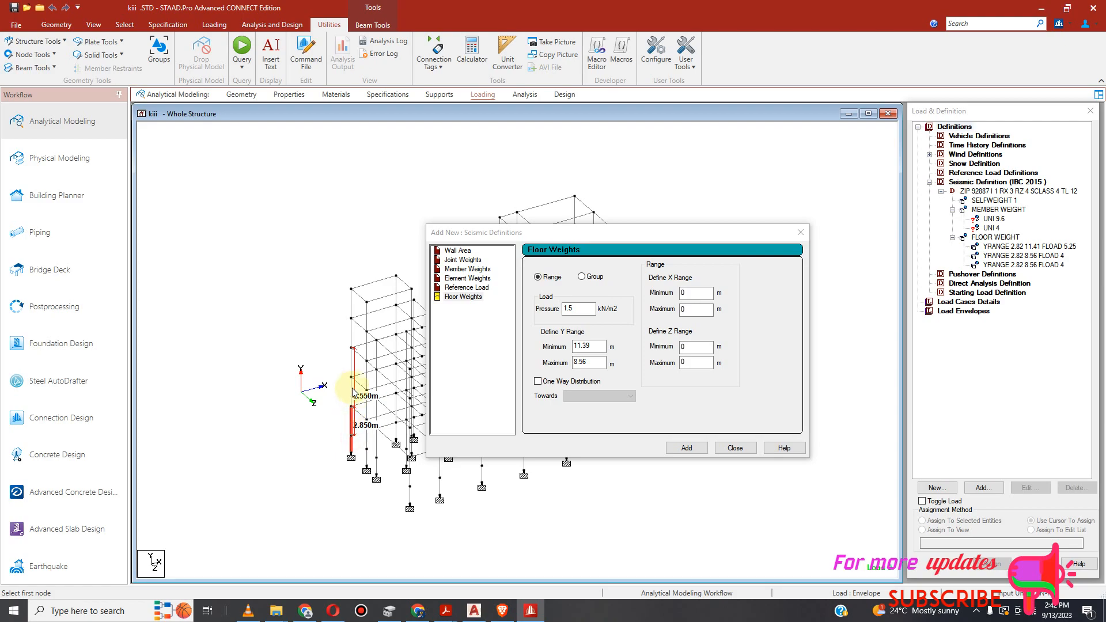
click(46, 59)
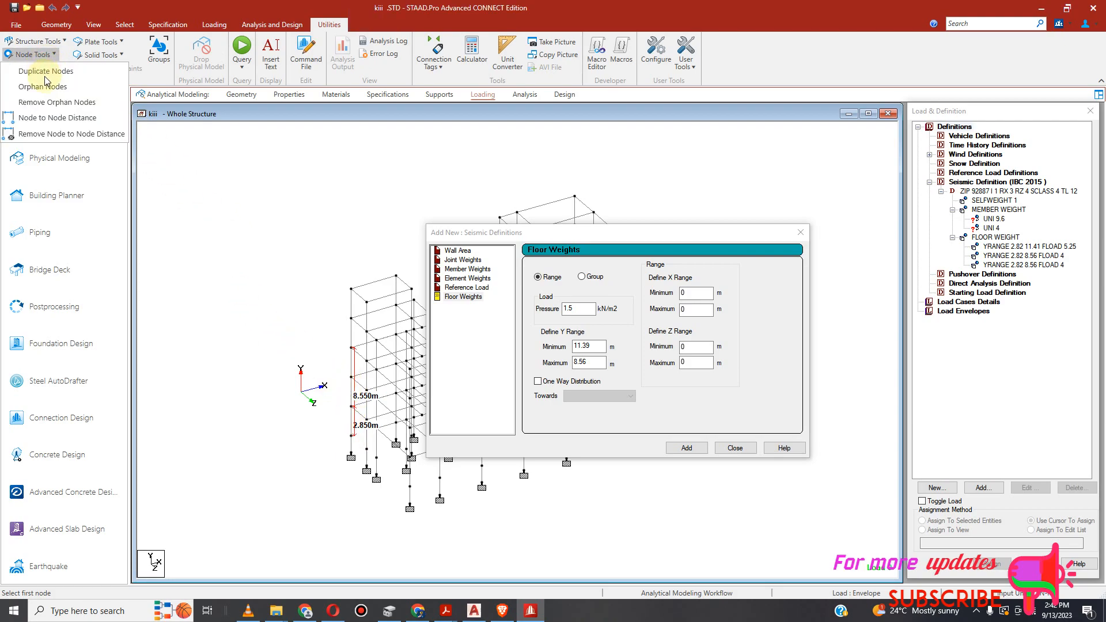
click(56, 119)
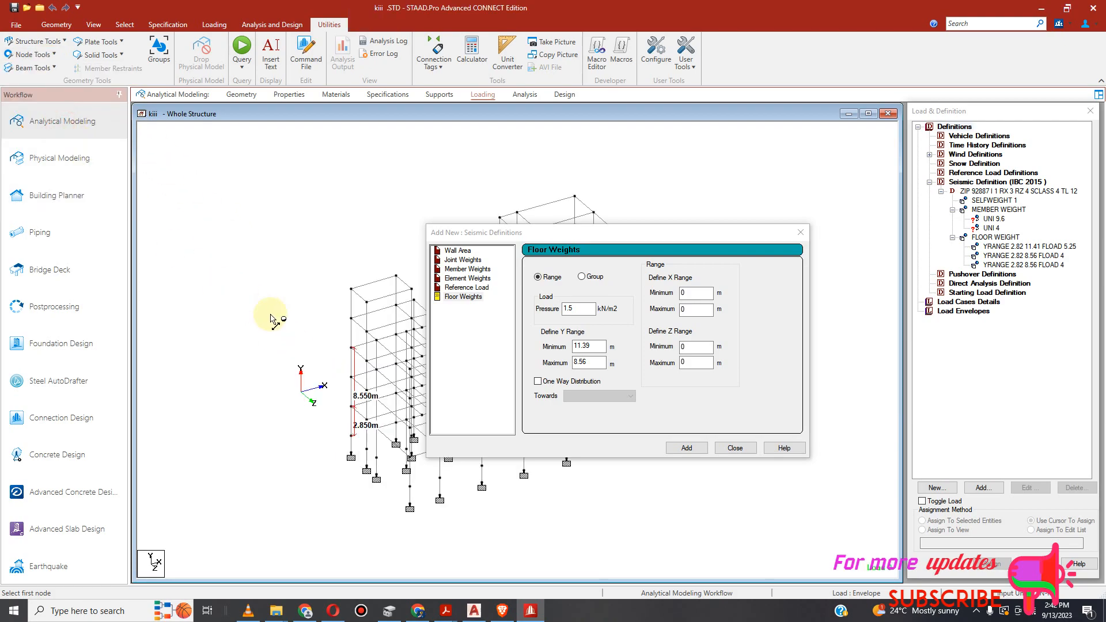
click(350, 437)
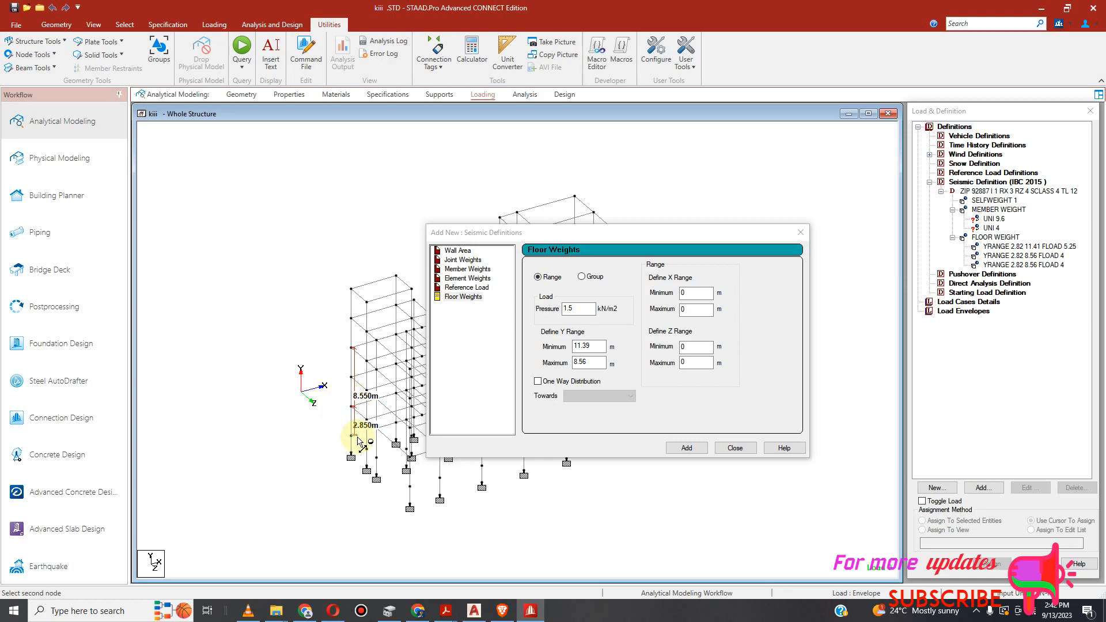
click(351, 289)
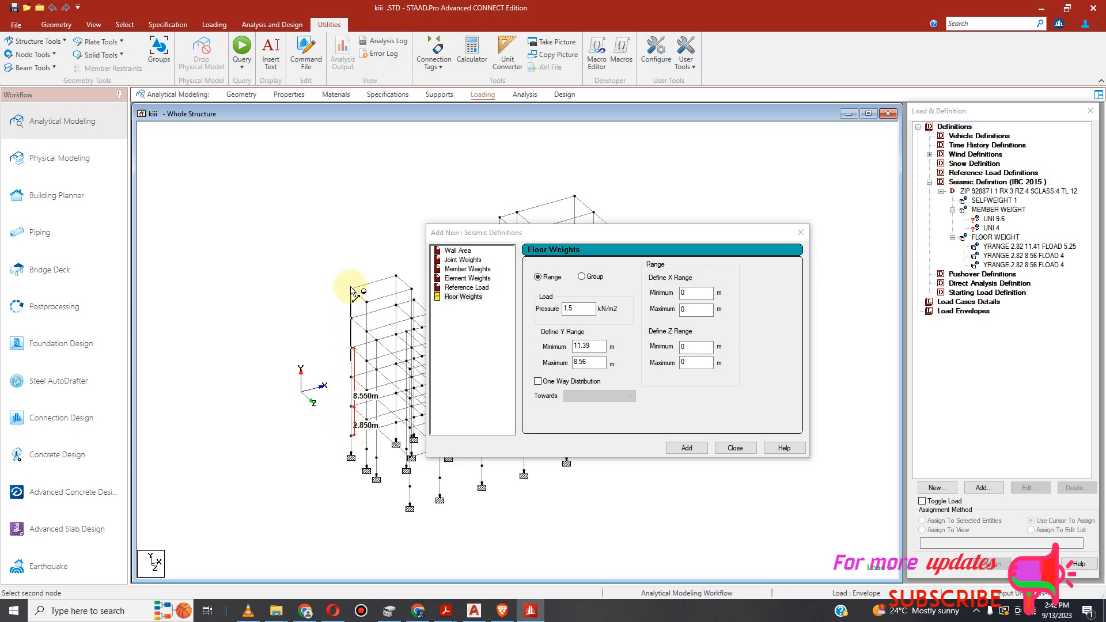
Set the Y range maximum to 14.26 m, add the 1.5 kN/m2 floor weight and close the seismic definitions dialog.
click(590, 363)
double_click(591, 363)
text(14)
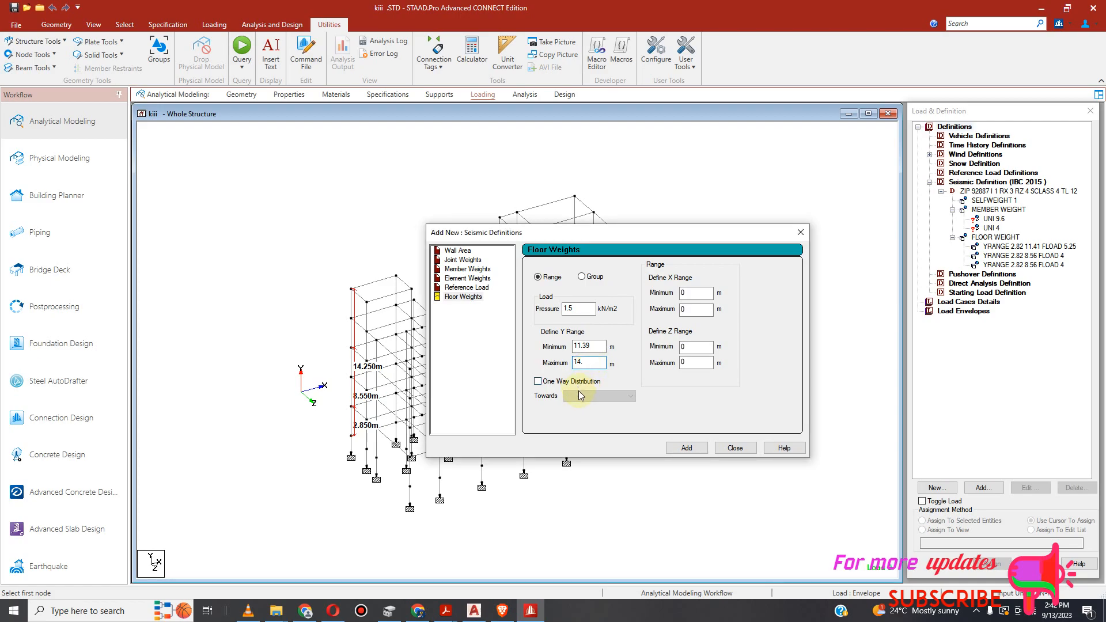
text(.26)
click(687, 449)
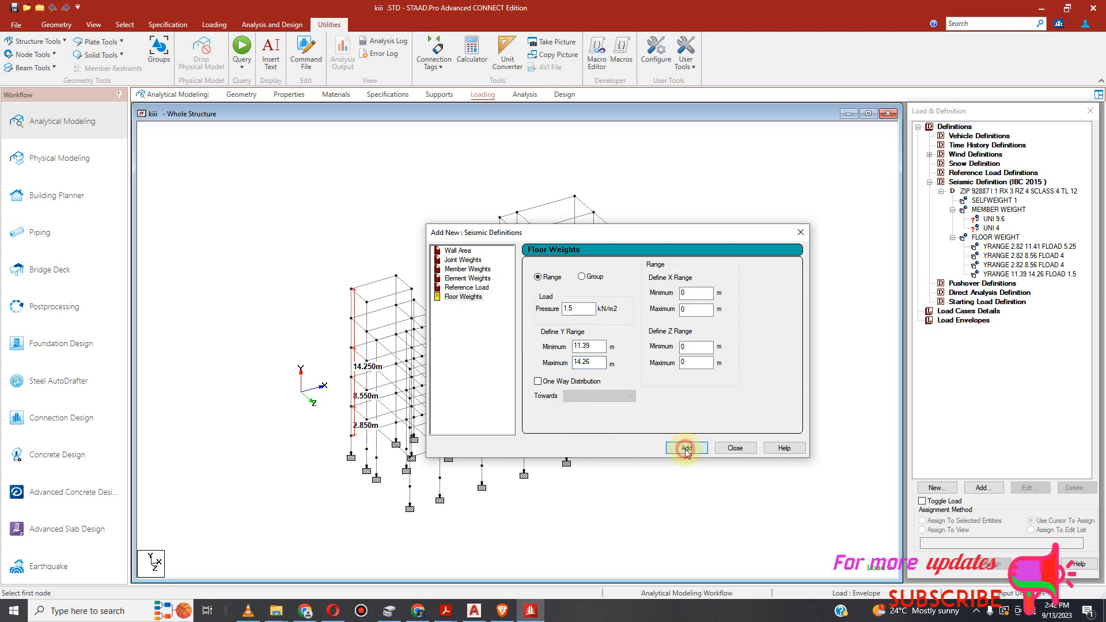
click(732, 450)
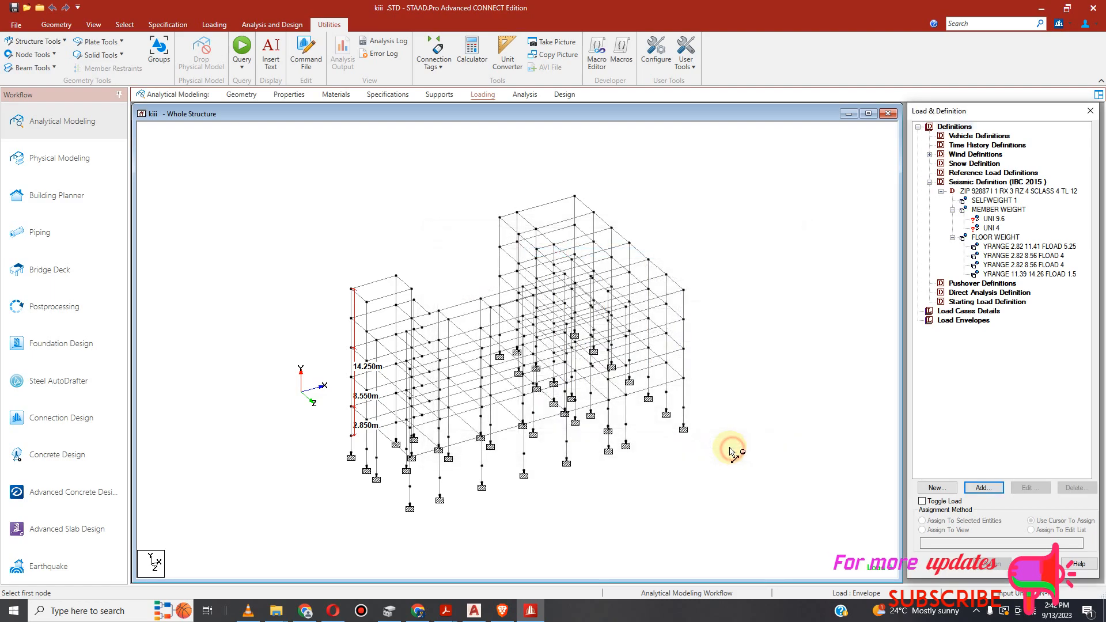
Compute 3000 × 10 / 1000 in the calculator.
click(1025, 247)
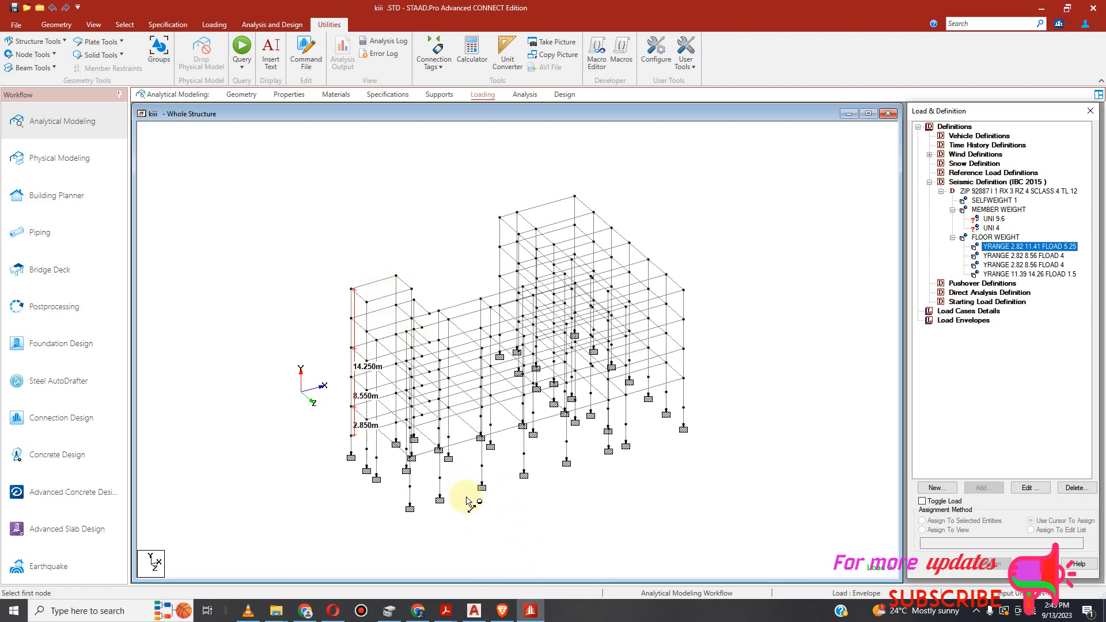
click(470, 53)
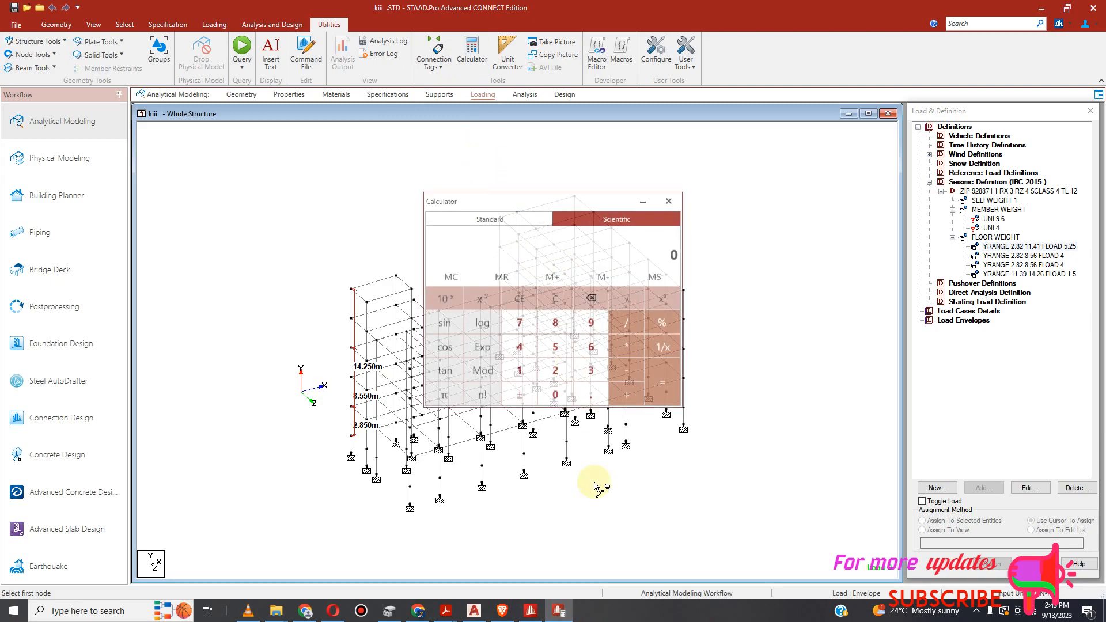
click(591, 374)
click(560, 399)
double_click(561, 400)
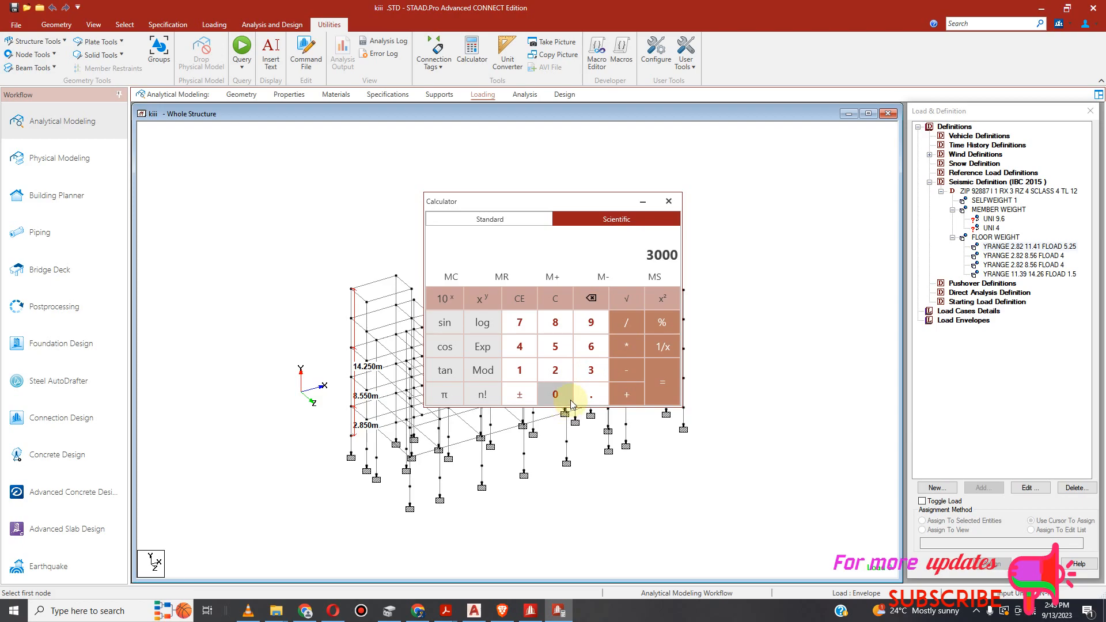
click(627, 346)
click(519, 372)
click(555, 400)
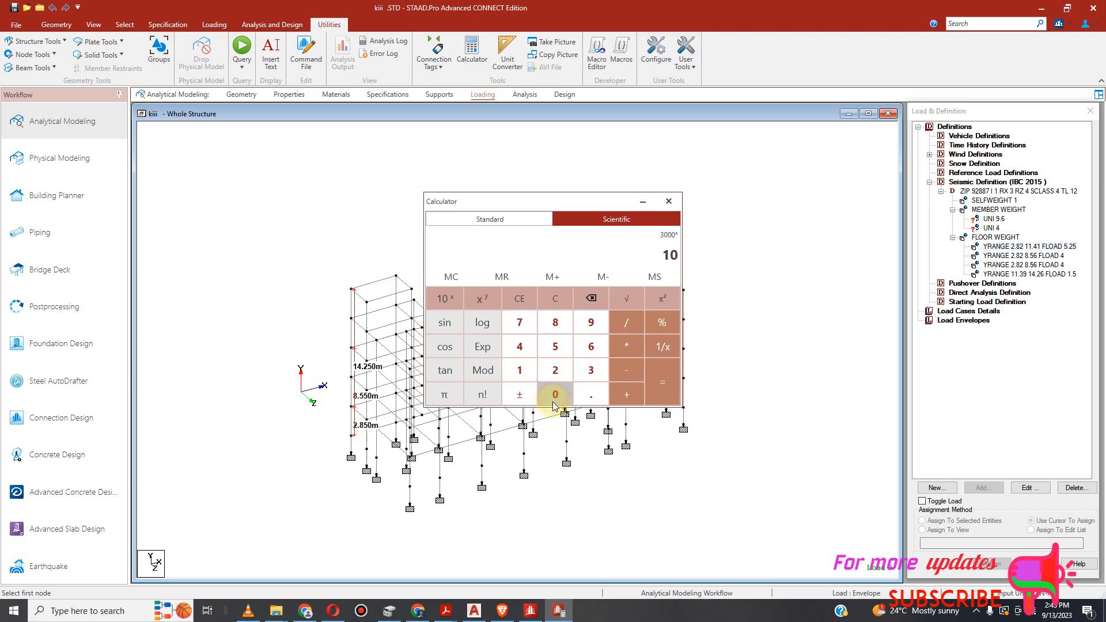
click(663, 384)
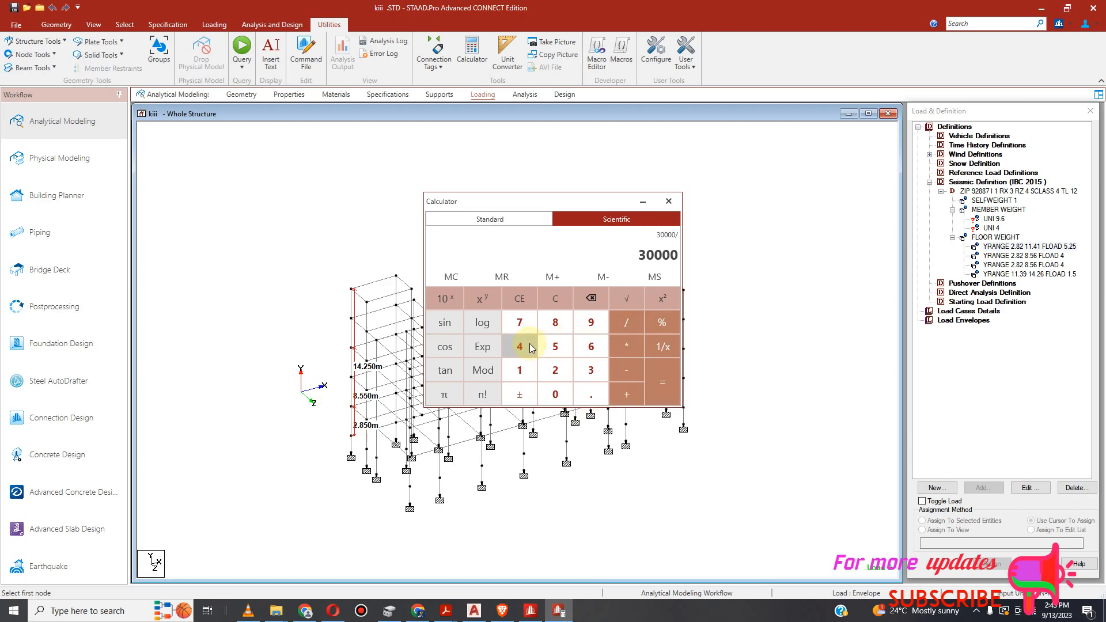
click(515, 373)
double_click(555, 396)
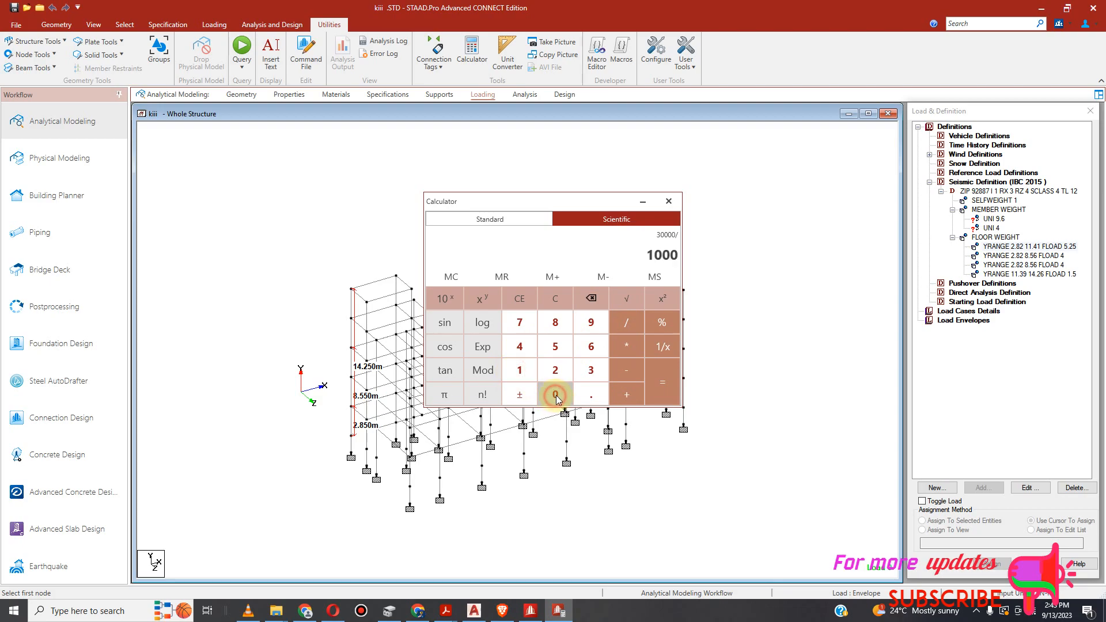
click(658, 392)
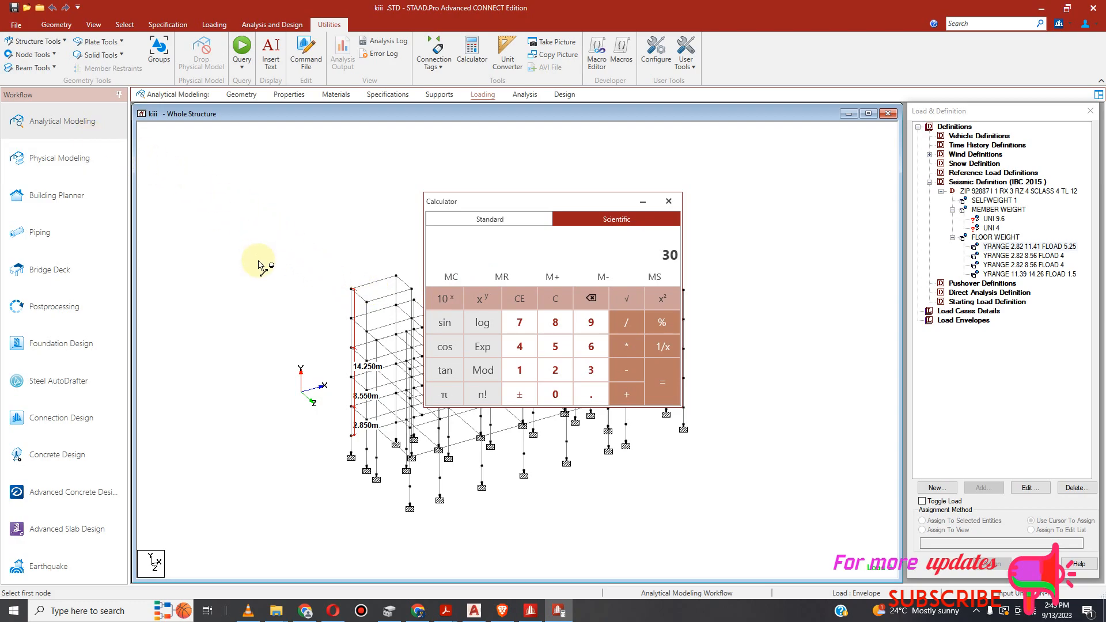
Measure the node-to-node lengths of two adjacent top edges of the smaller roof tower, starting from its outer corner.
click(54, 55)
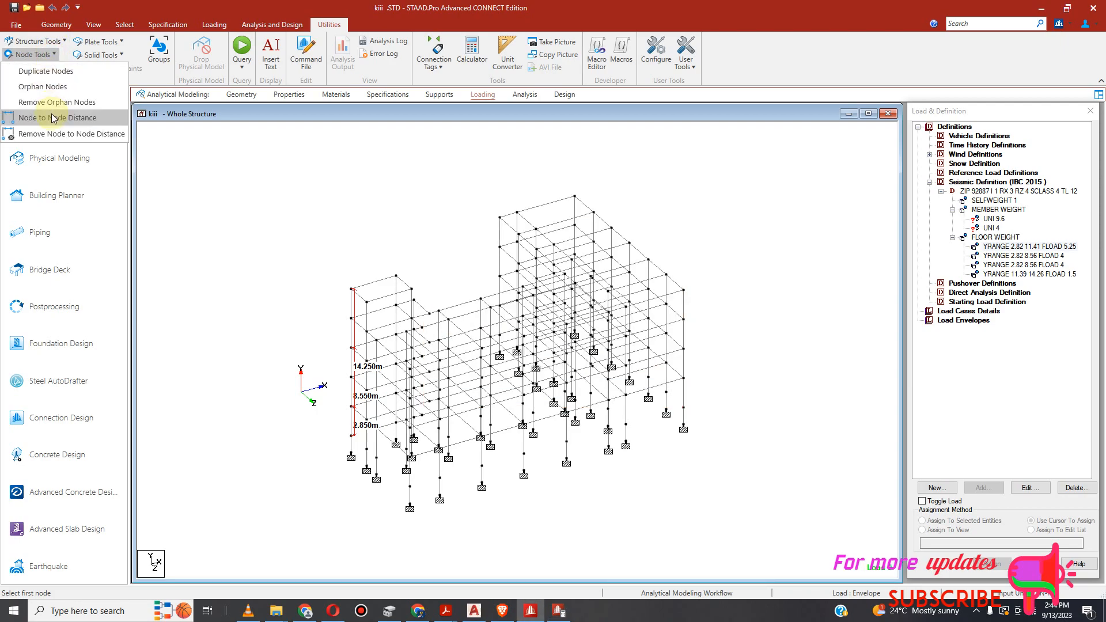
click(53, 119)
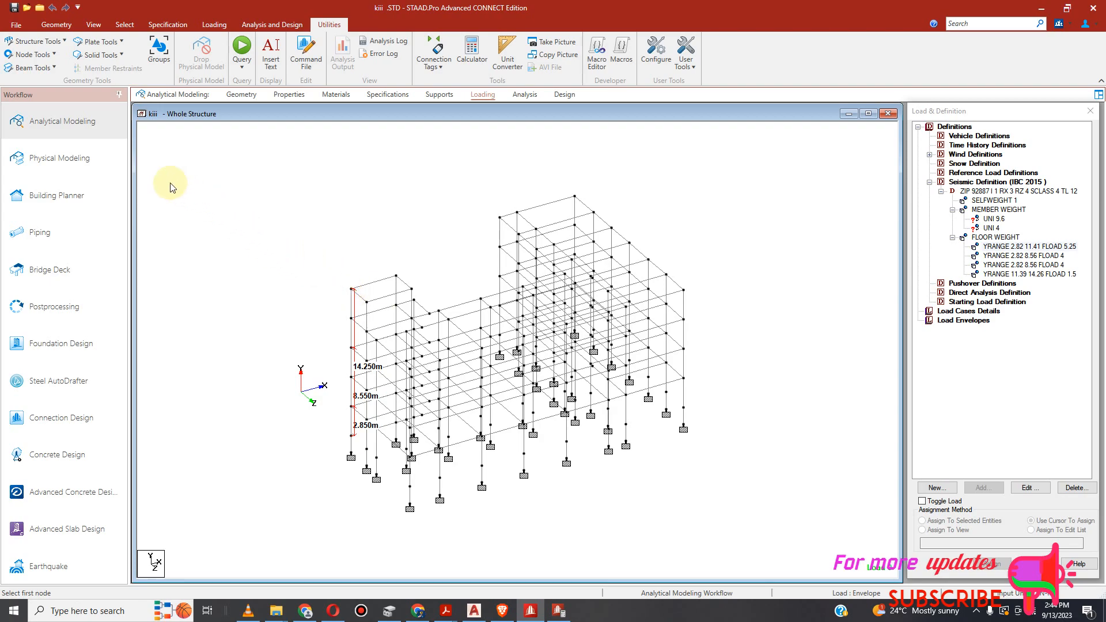
click(52, 54)
click(60, 118)
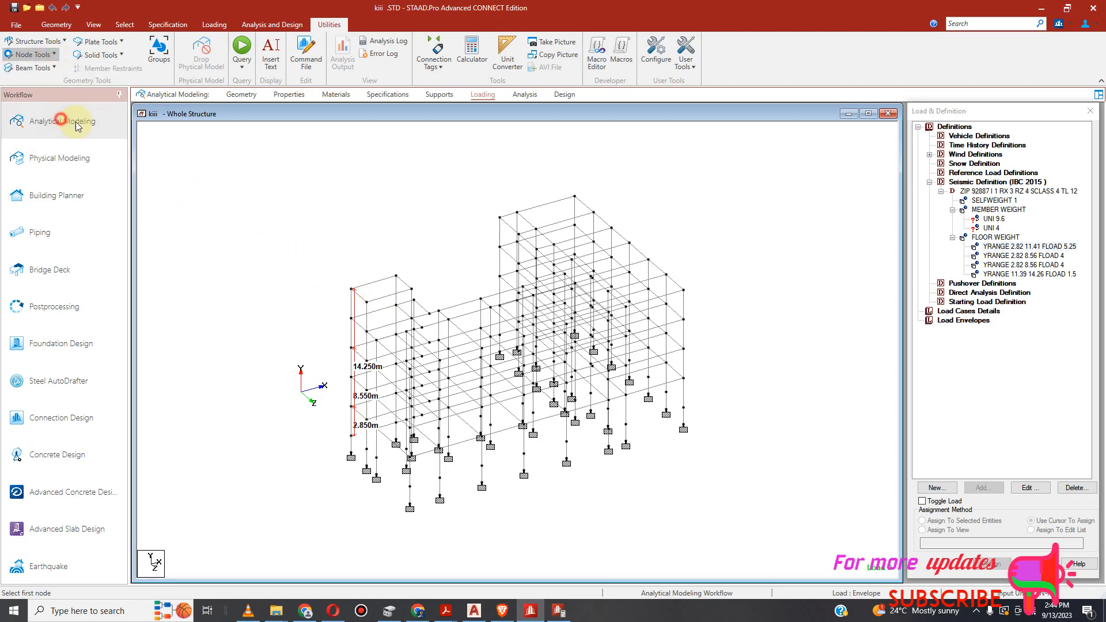
click(352, 290)
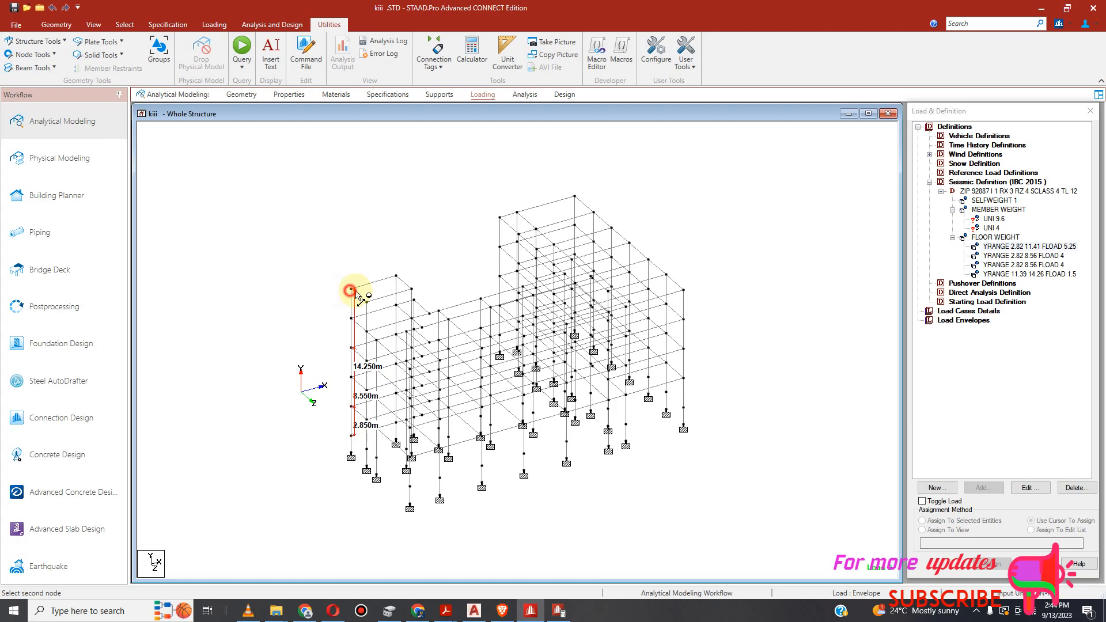
click(396, 277)
click(397, 279)
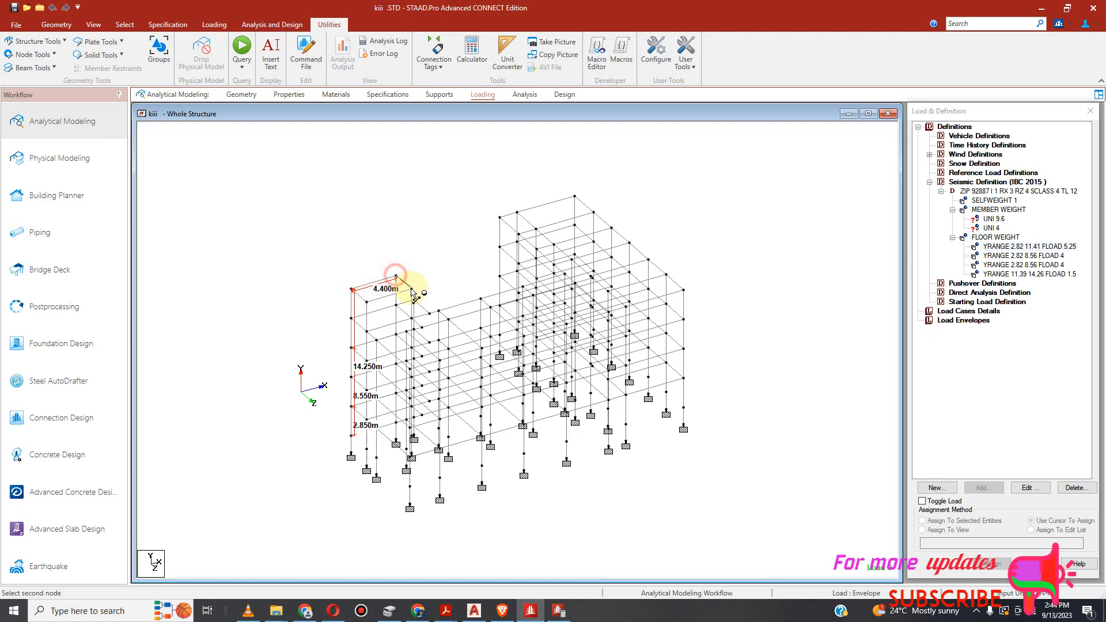
click(413, 290)
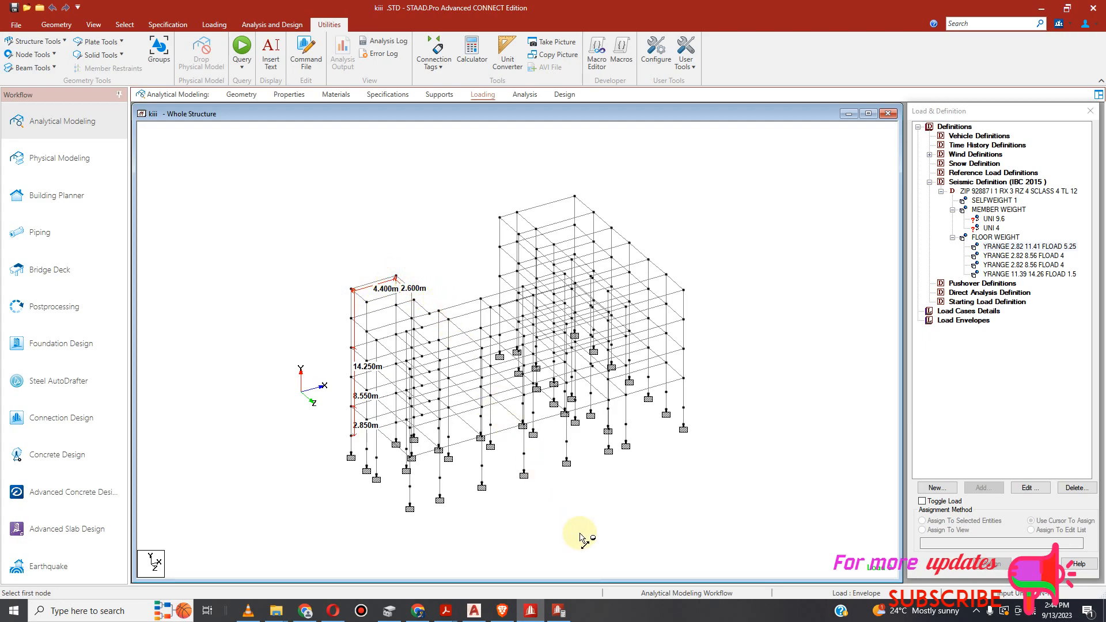
click(559, 611)
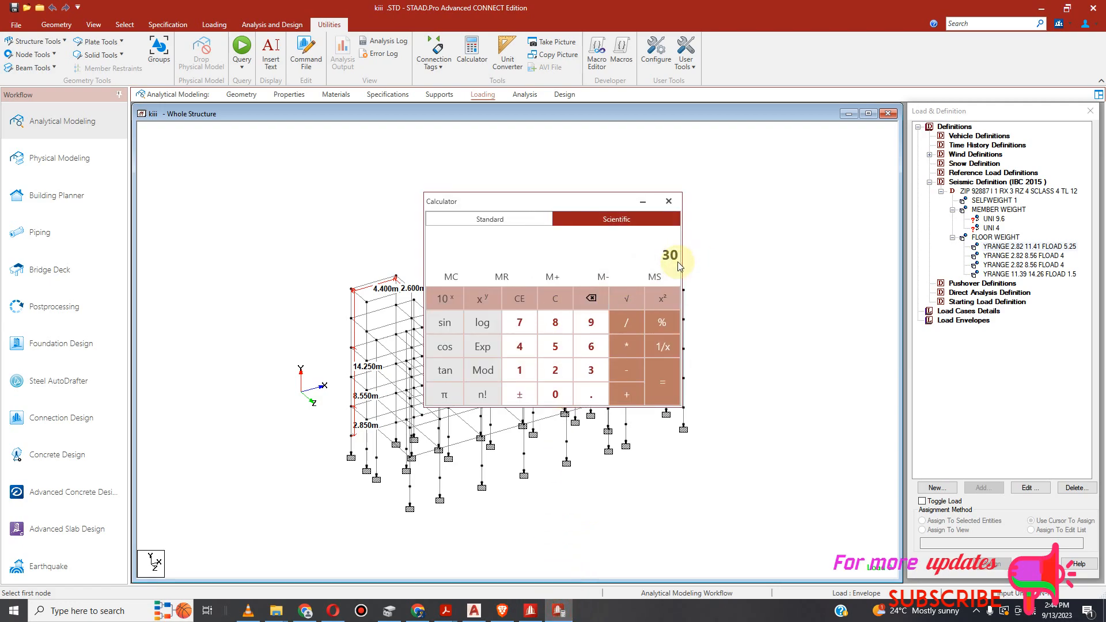
click(627, 321)
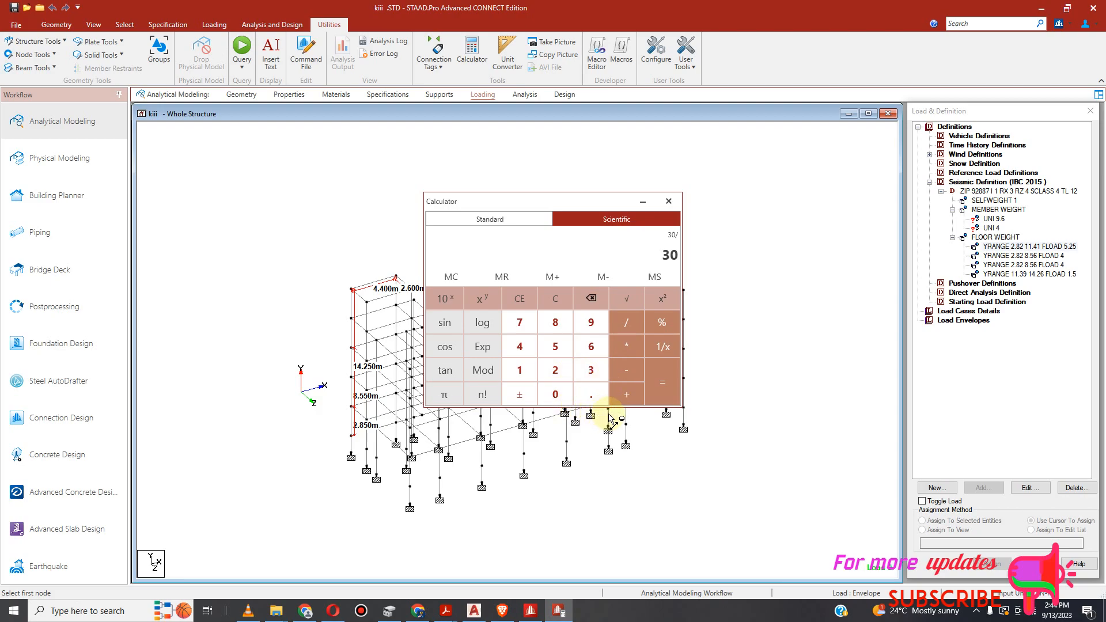
text(9)
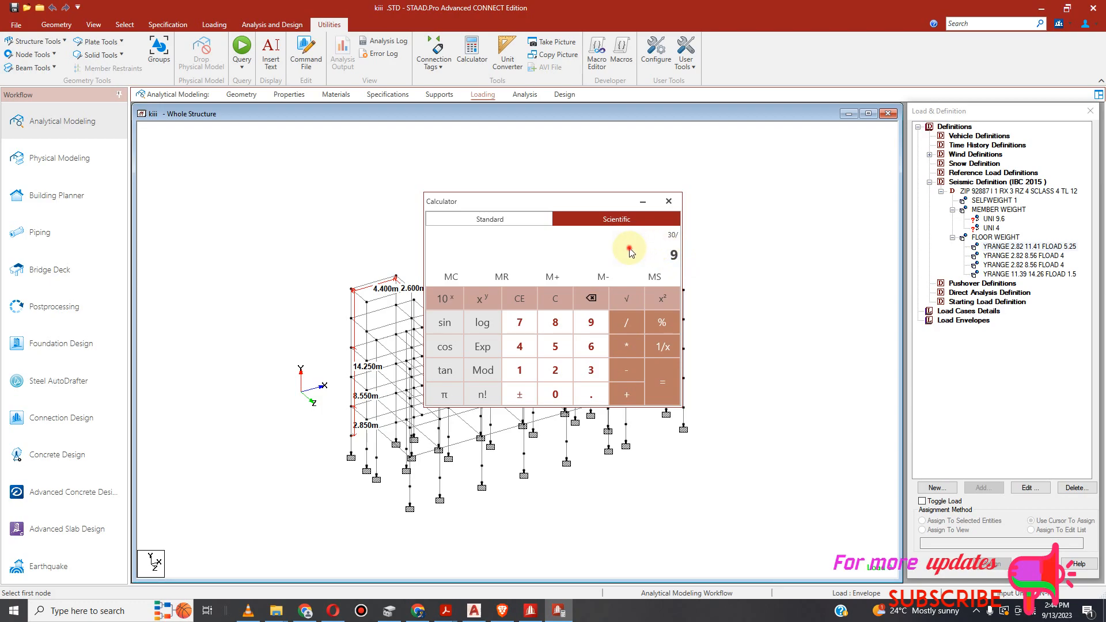
click(672, 258)
text(2)
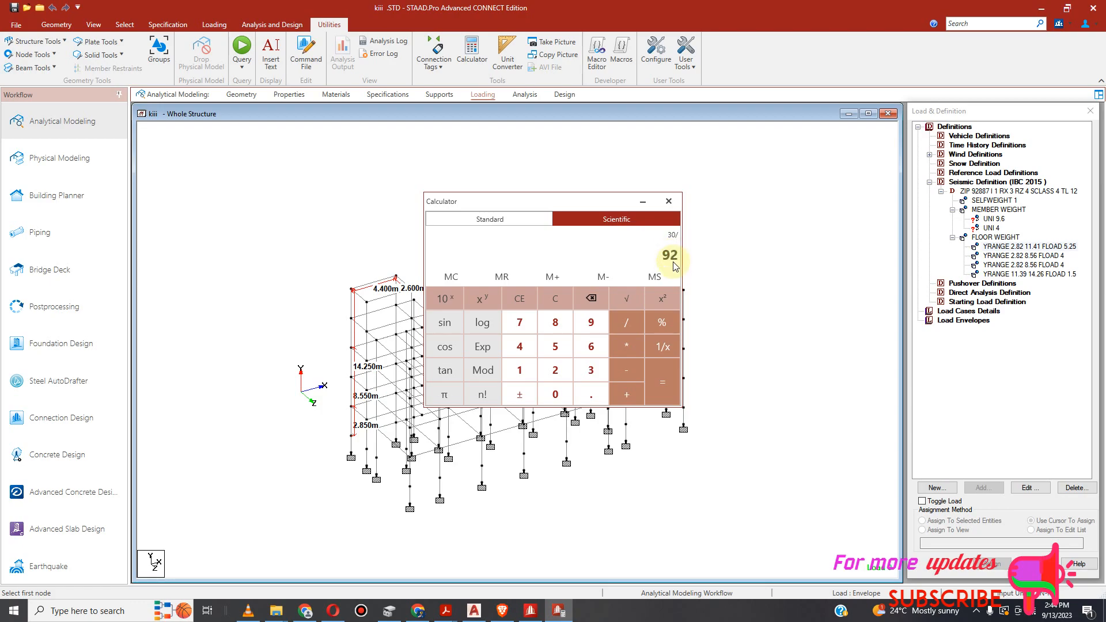
click(668, 255)
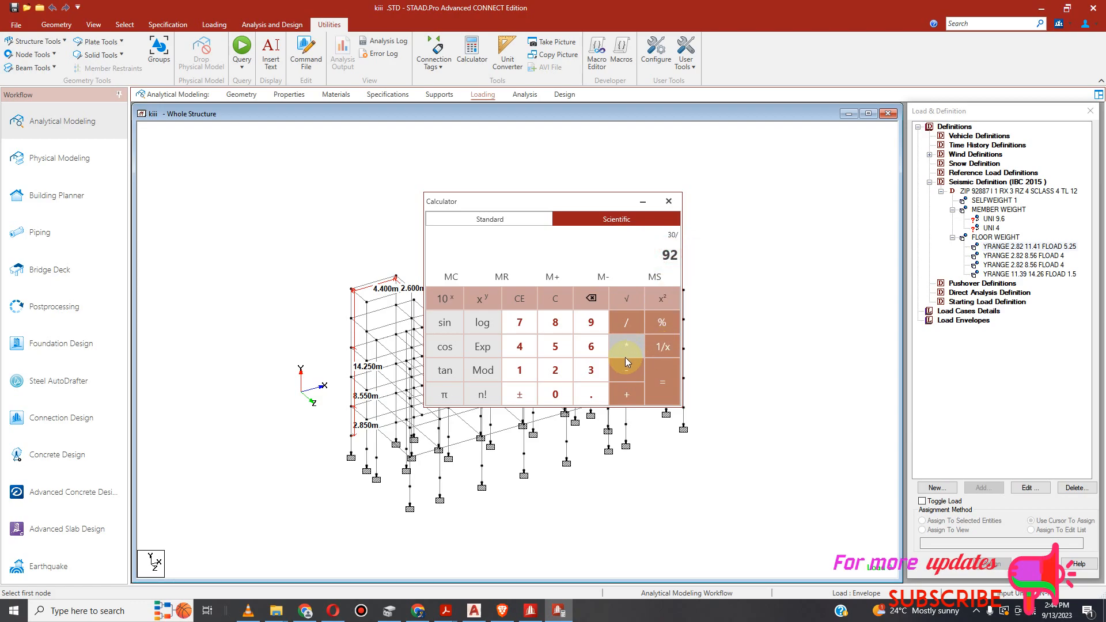
click(502, 219)
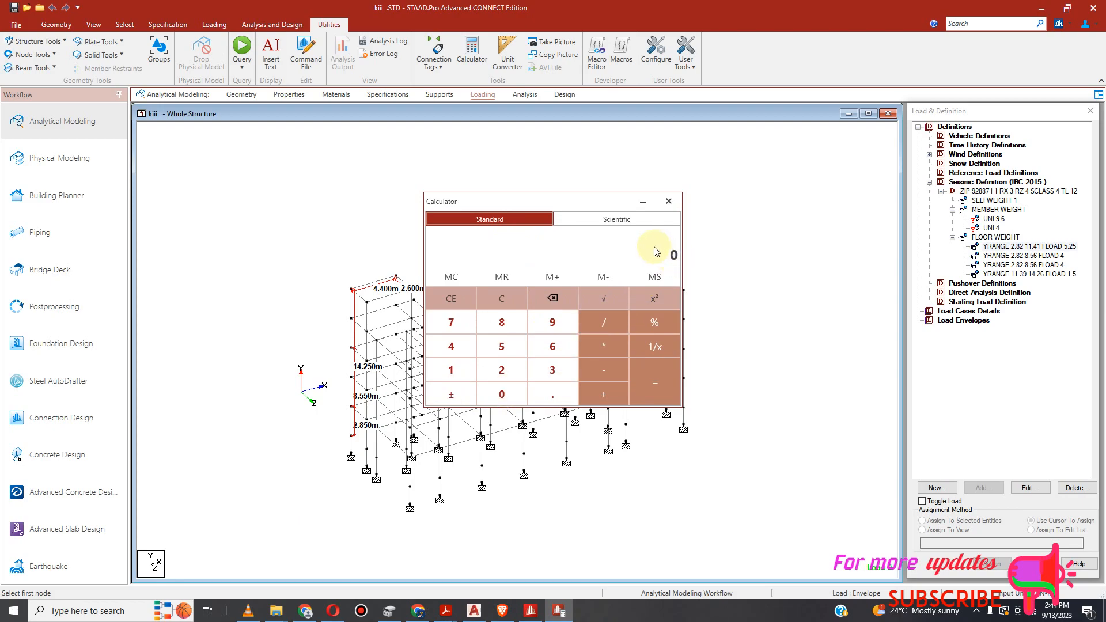
text(30)
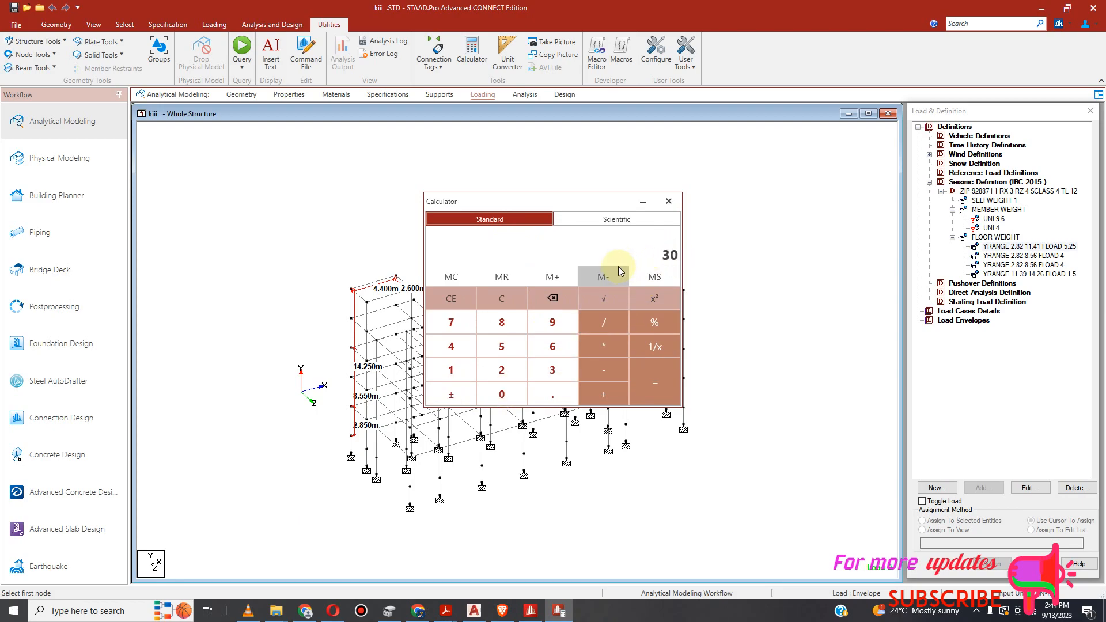
text(/)
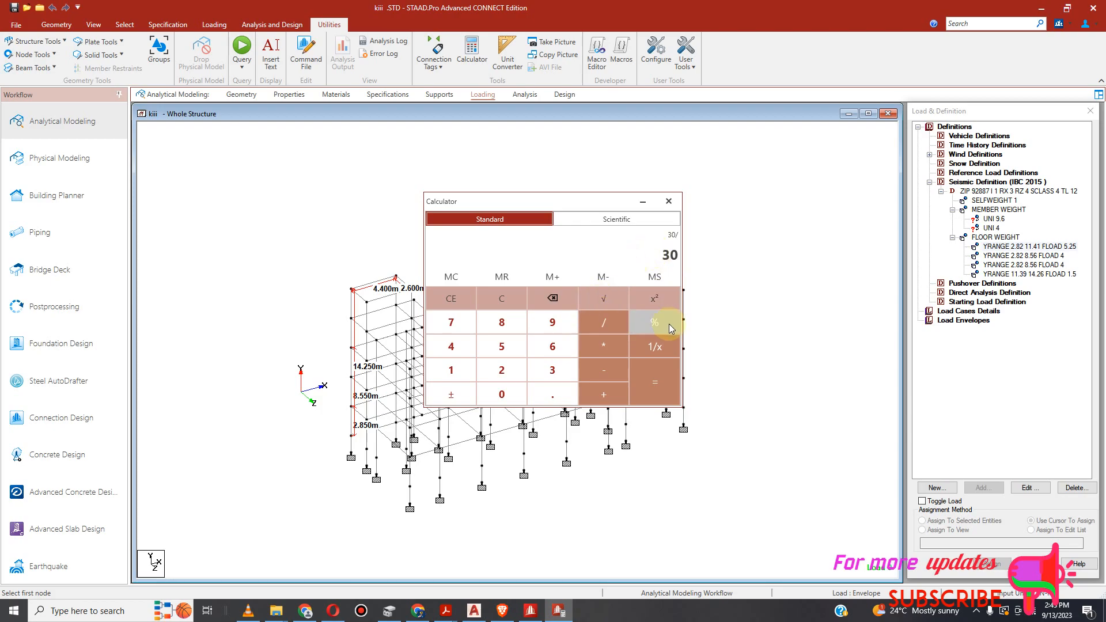
click(602, 218)
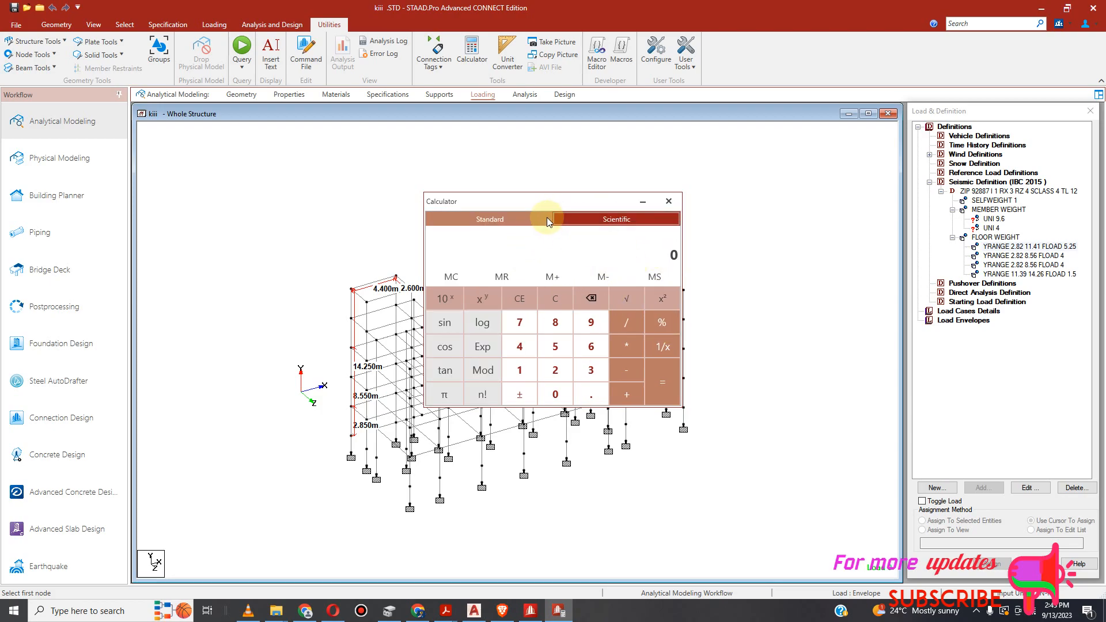
text(2)
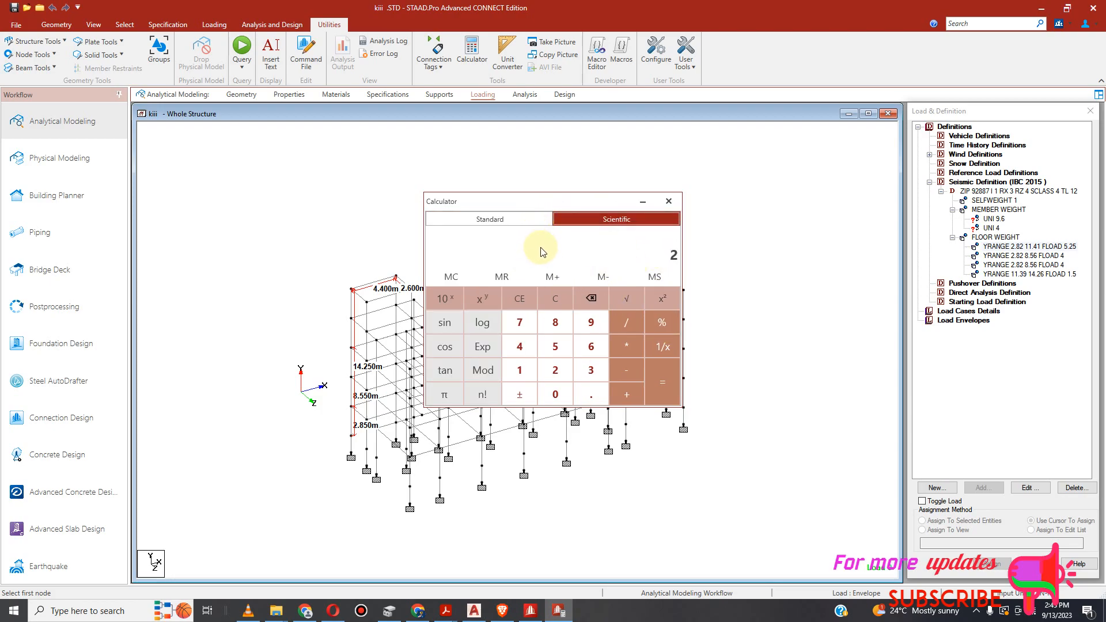
text(6)
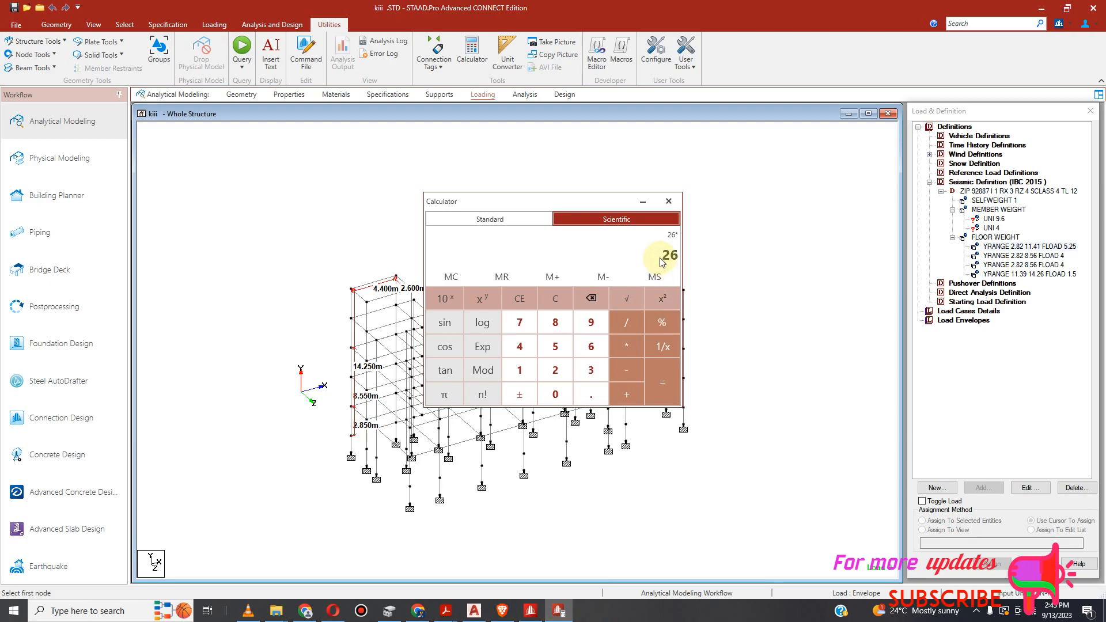
Compute the roof tower's top area as 2.6 × 4.4 in the standard calculator.
click(490, 219)
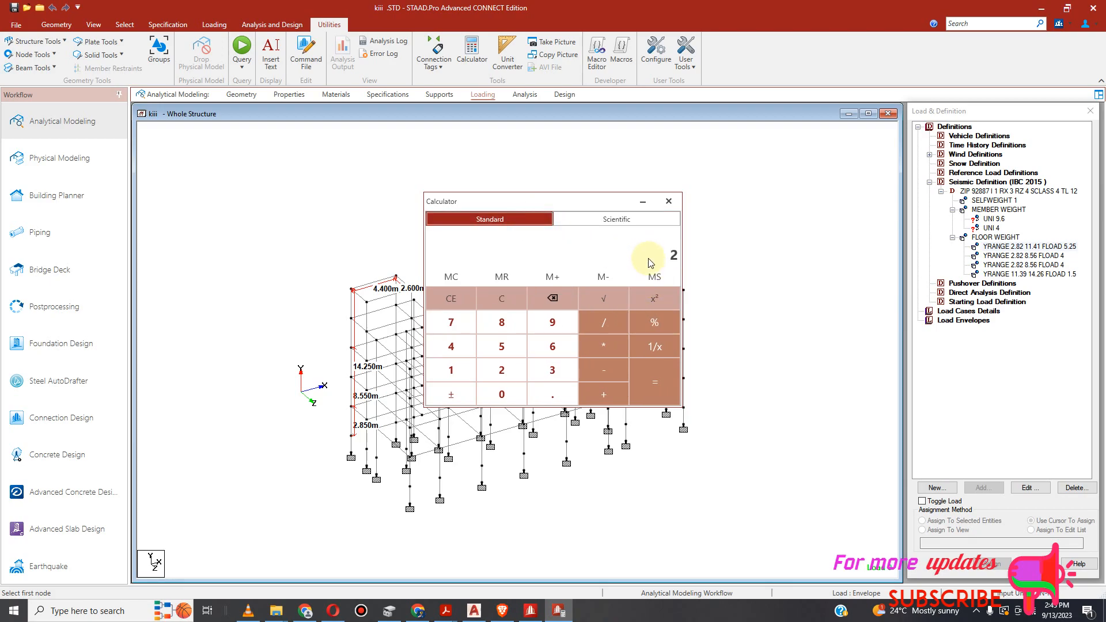
click(553, 394)
click(553, 346)
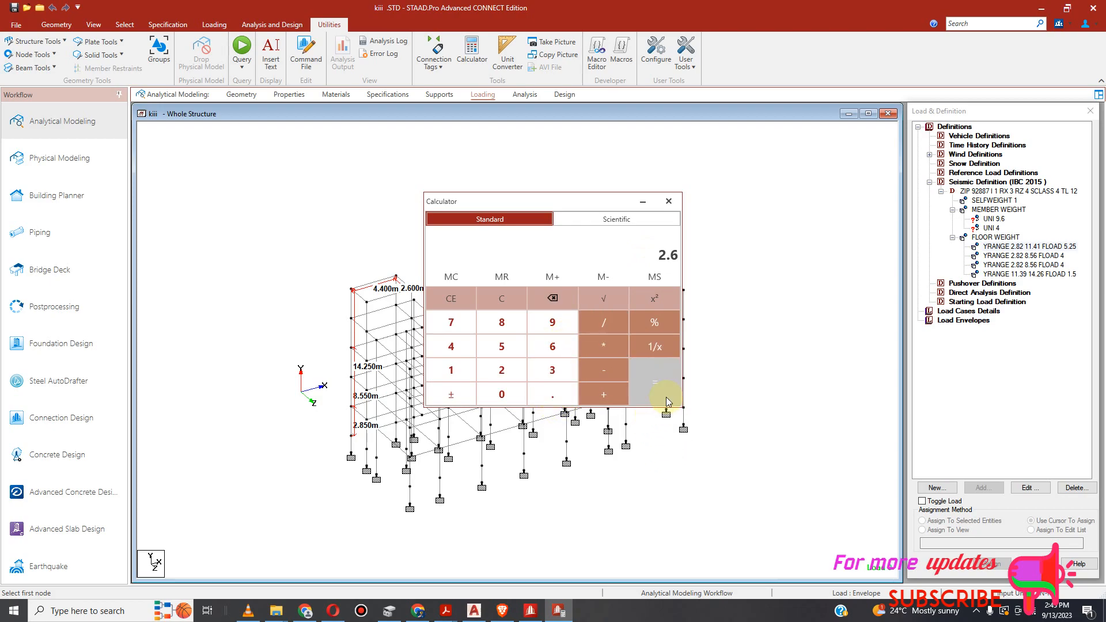
click(599, 357)
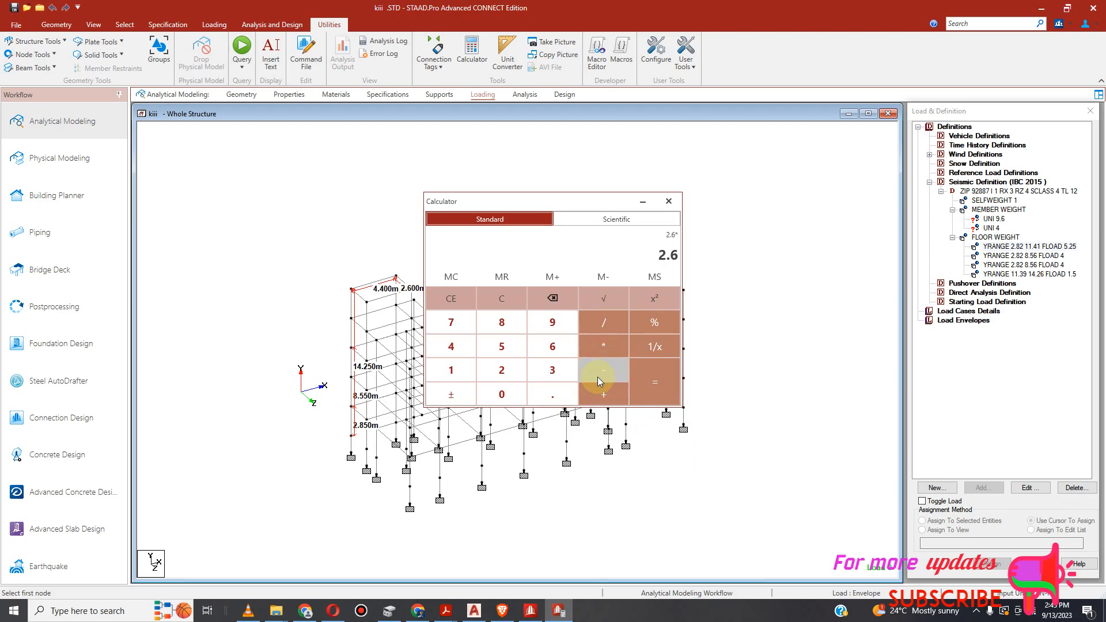
click(452, 346)
click(562, 397)
click(455, 343)
click(651, 385)
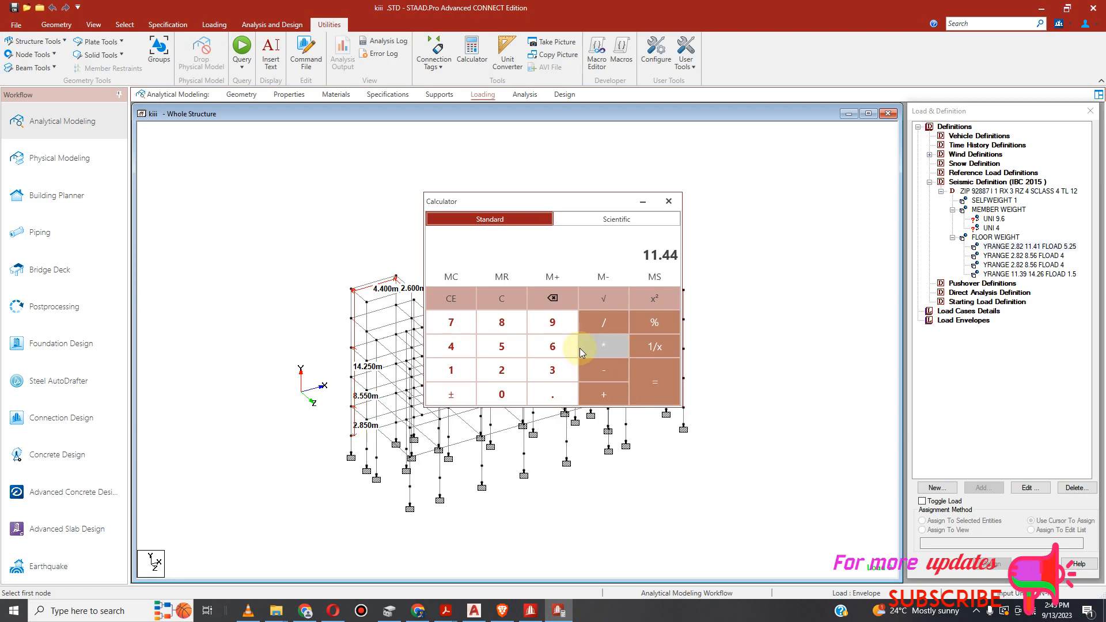
Clear the calculator and divide the 30 kN load by the 11.44 m2 tower area.
click(611, 220)
click(527, 220)
click(548, 369)
click(500, 392)
click(453, 370)
click(453, 370)
click(554, 393)
click(469, 353)
click(469, 353)
click(656, 386)
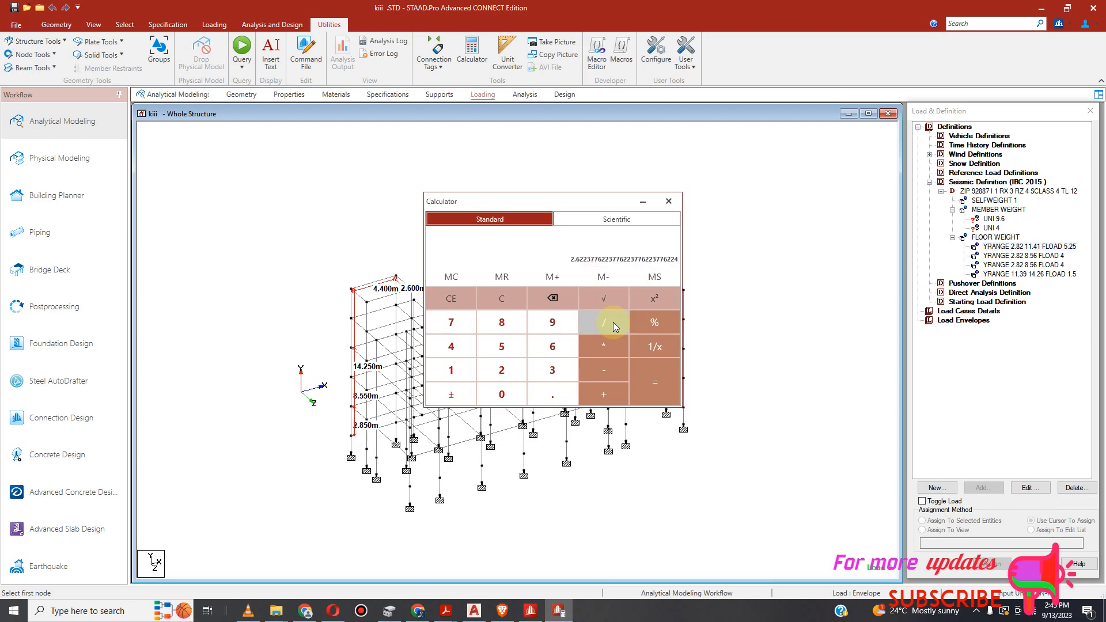
Add 5.25 to the calculated quotient and switch back to STAAD.Pro.
click(619, 397)
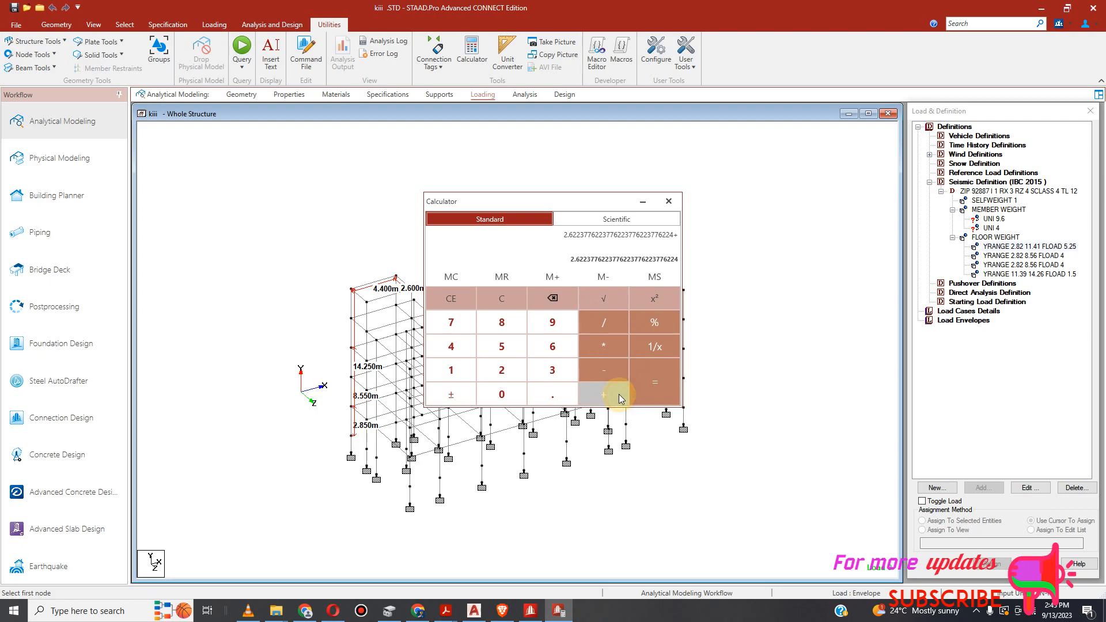
text(5)
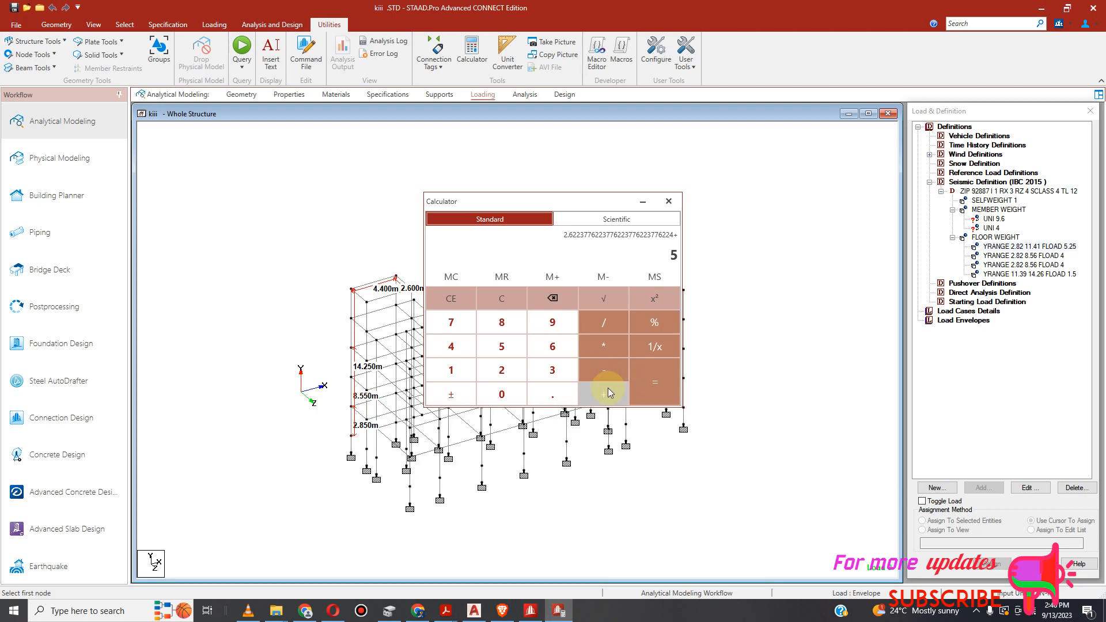
click(554, 393)
click(513, 370)
click(514, 352)
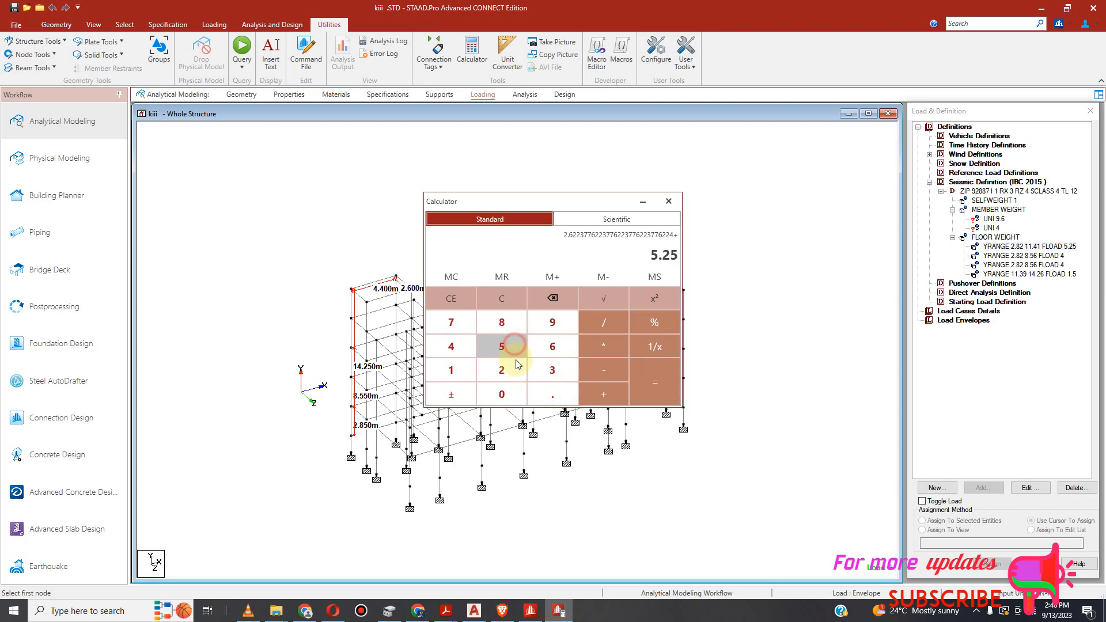
click(659, 386)
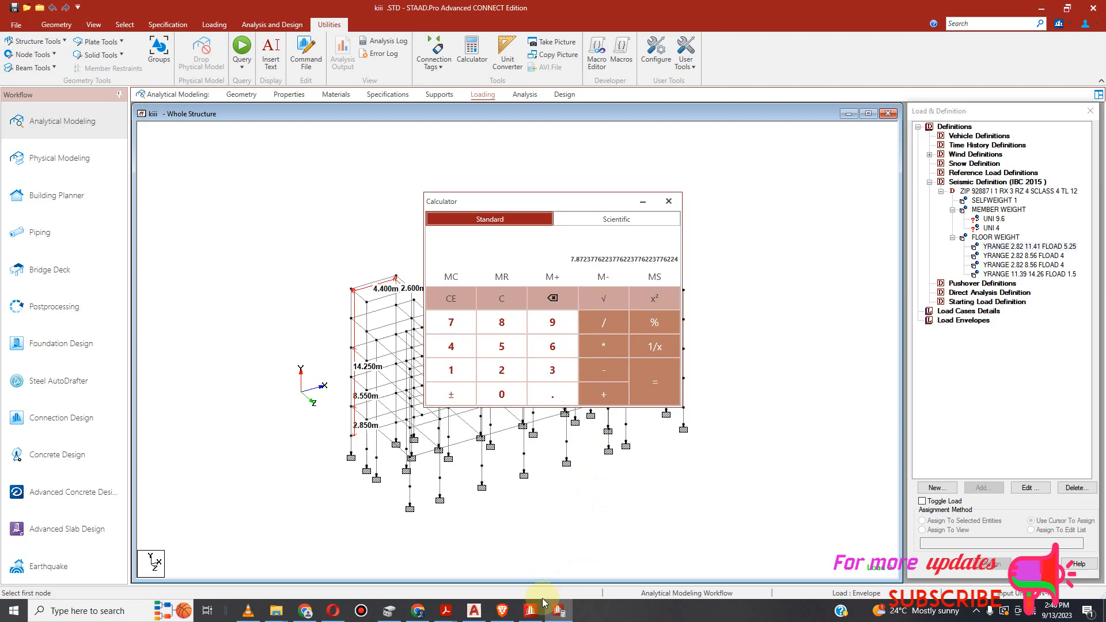
click(529, 613)
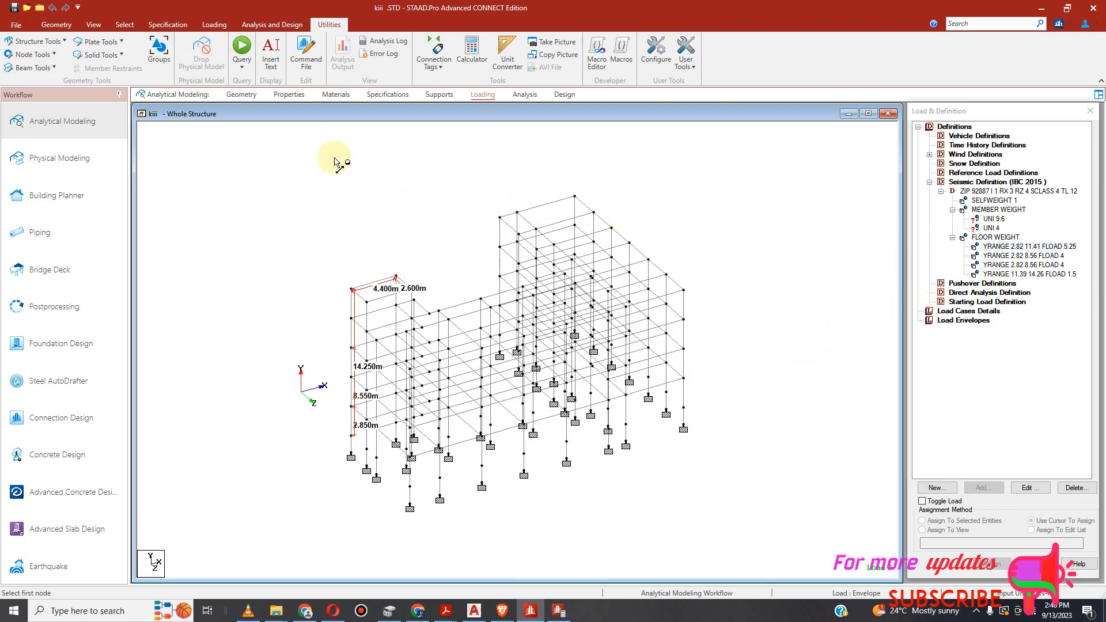
click(995, 237)
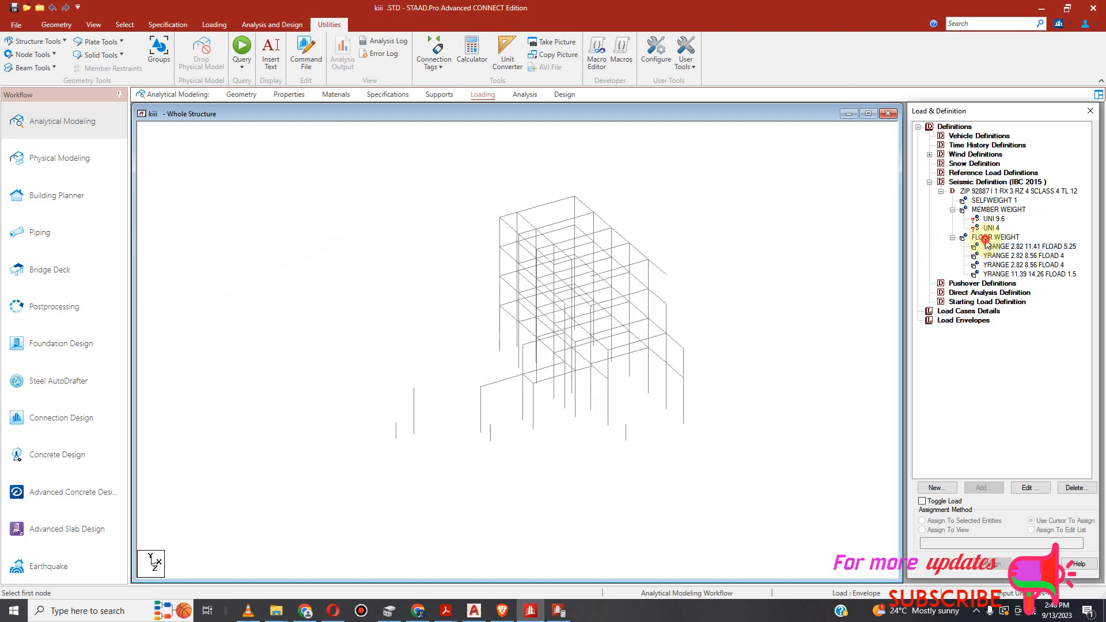
click(981, 488)
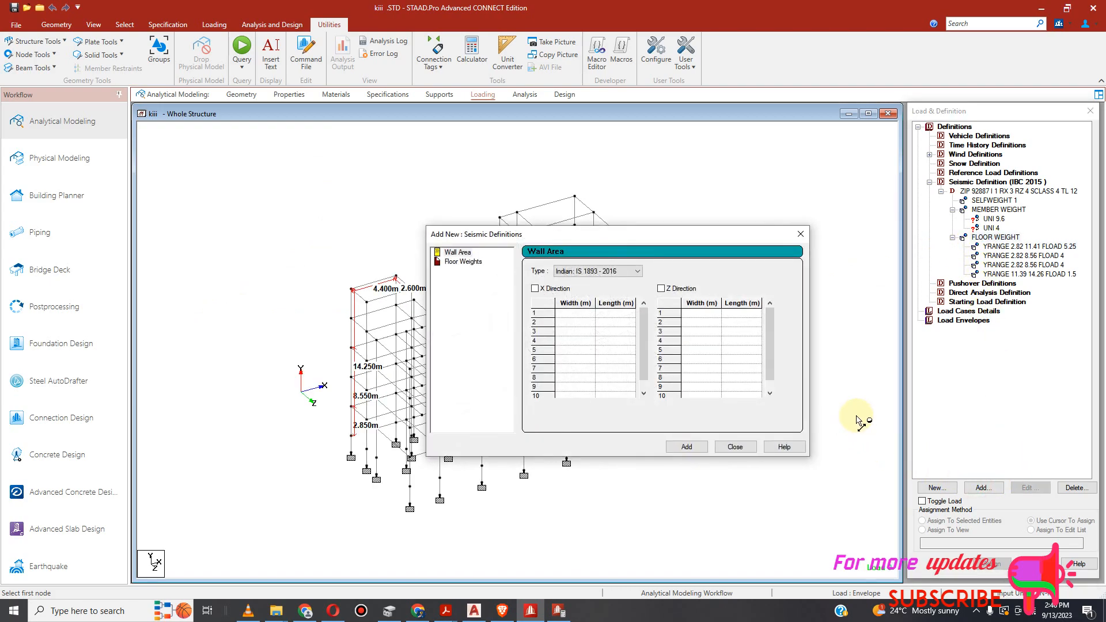
click(745, 447)
Start a new floor weight in the seismic definition with a pressure of 7.9 kN/m2.
click(987, 238)
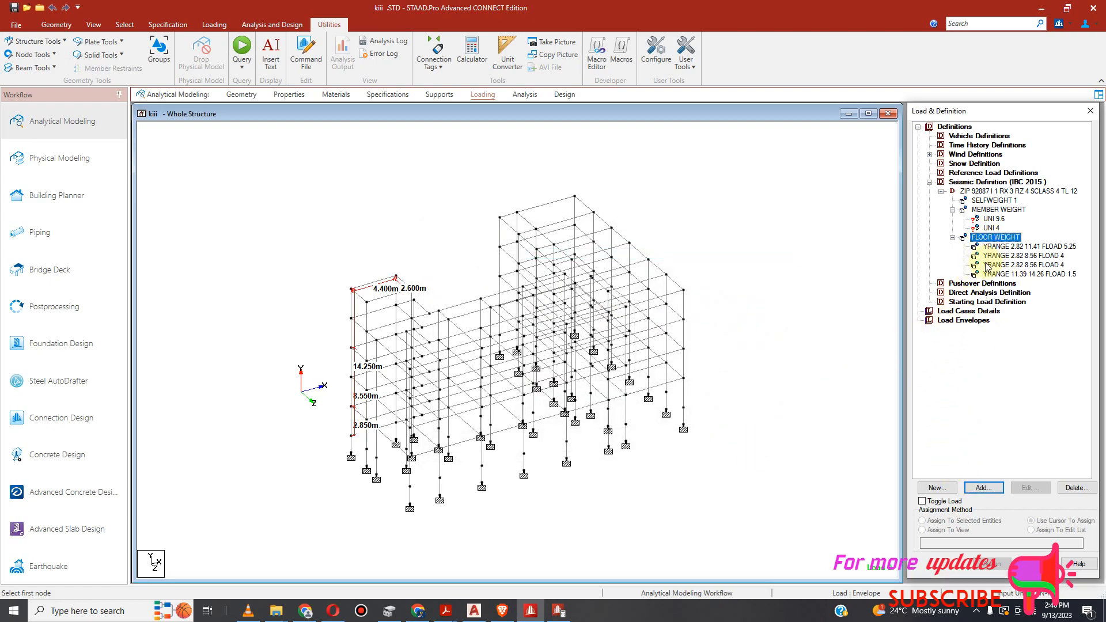
click(979, 488)
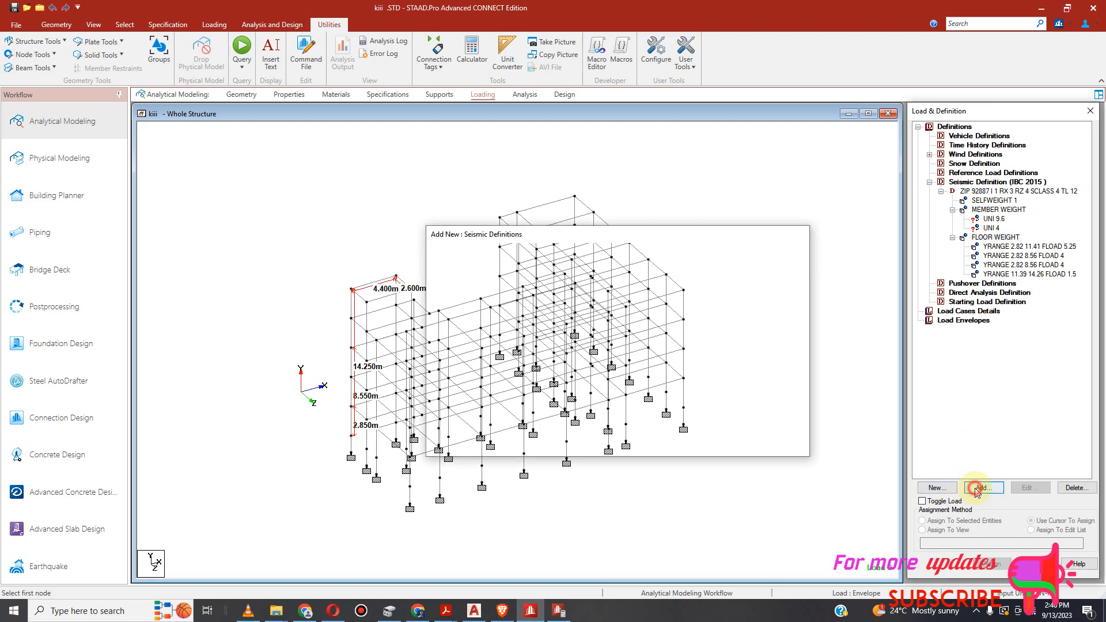
click(462, 262)
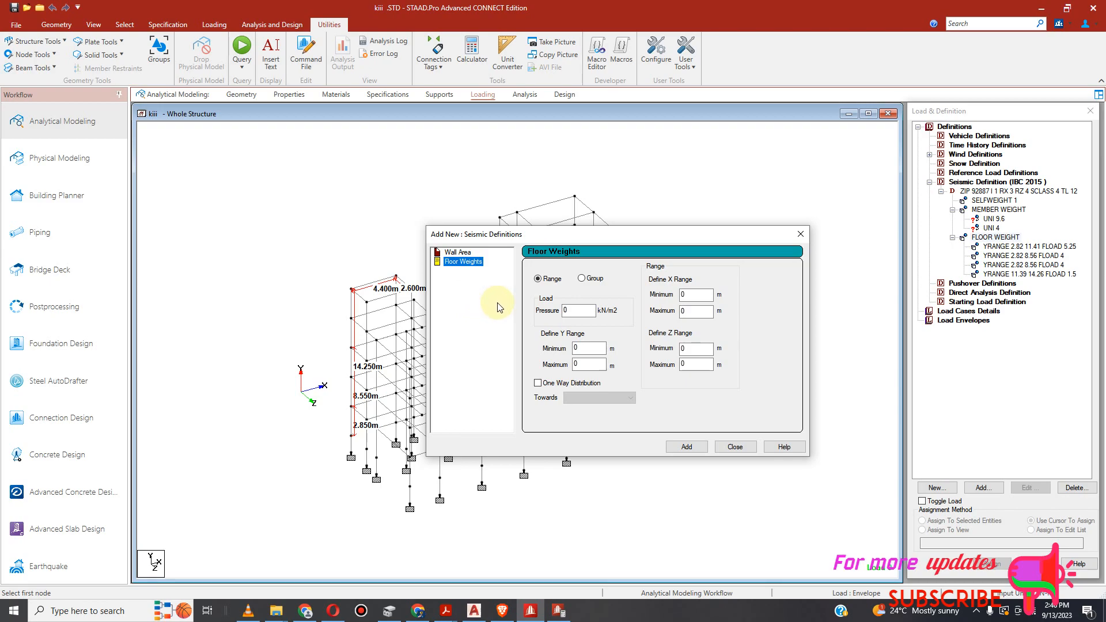
double_click(578, 311)
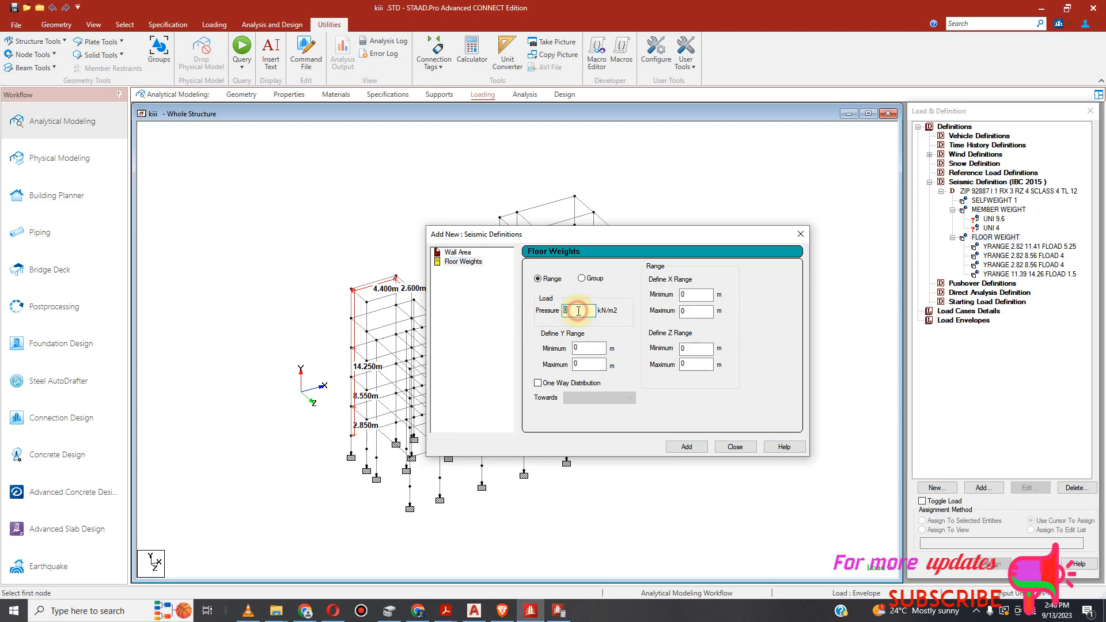
text(7.9)
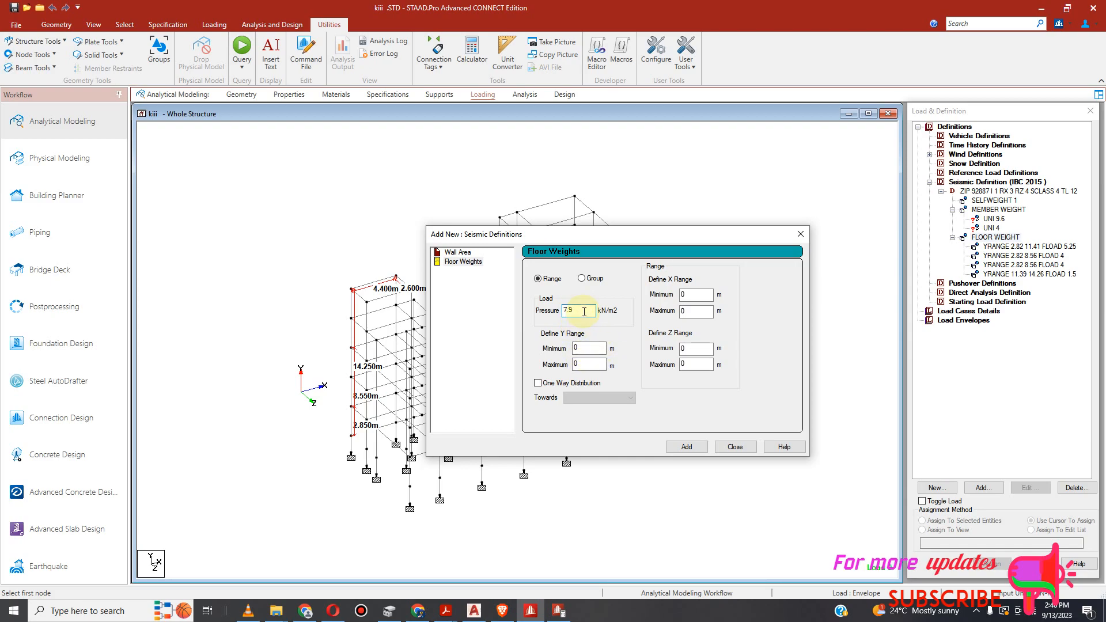
Set the Y range from 14.23 m to 14.27 m, add the floor weight and close the seismic definitions dialog.
click(586, 348)
double_click(585, 348)
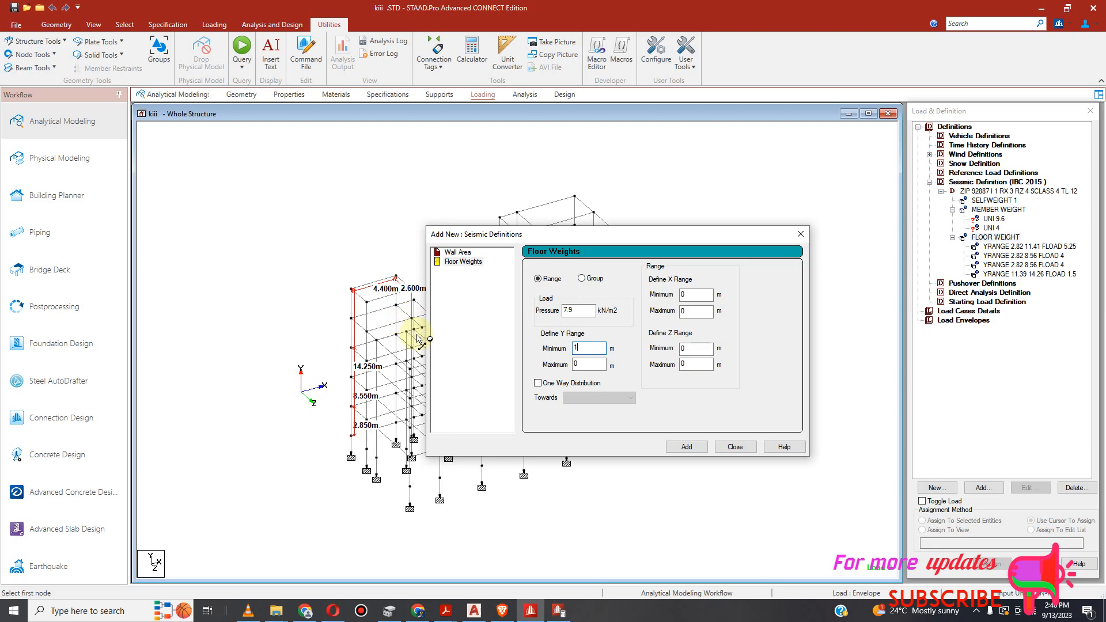
text(.23)
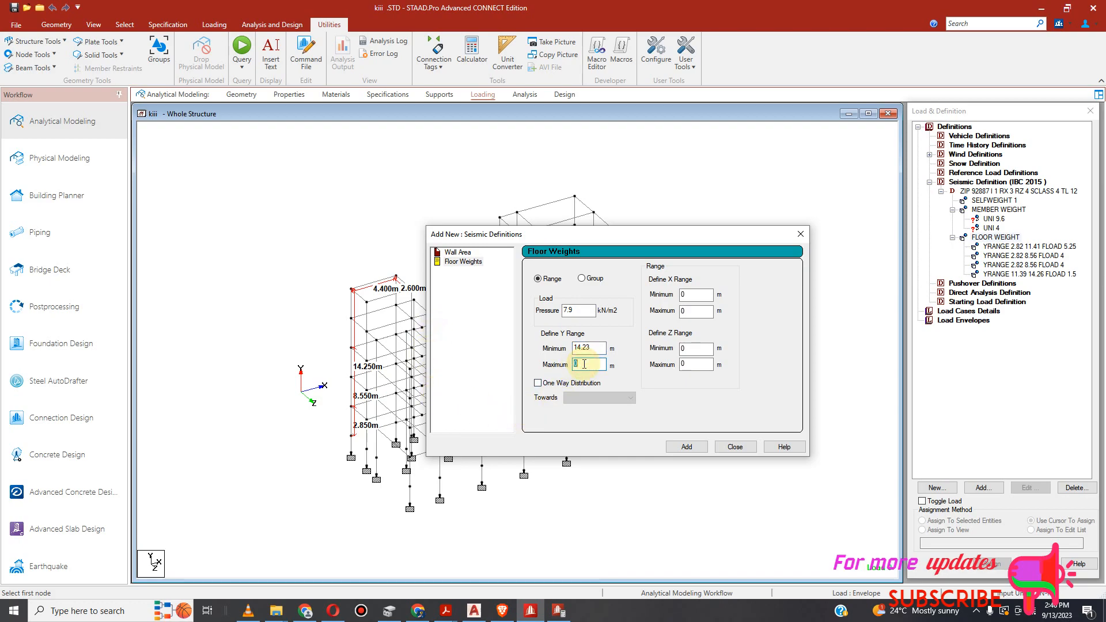
text(14.27)
click(686, 447)
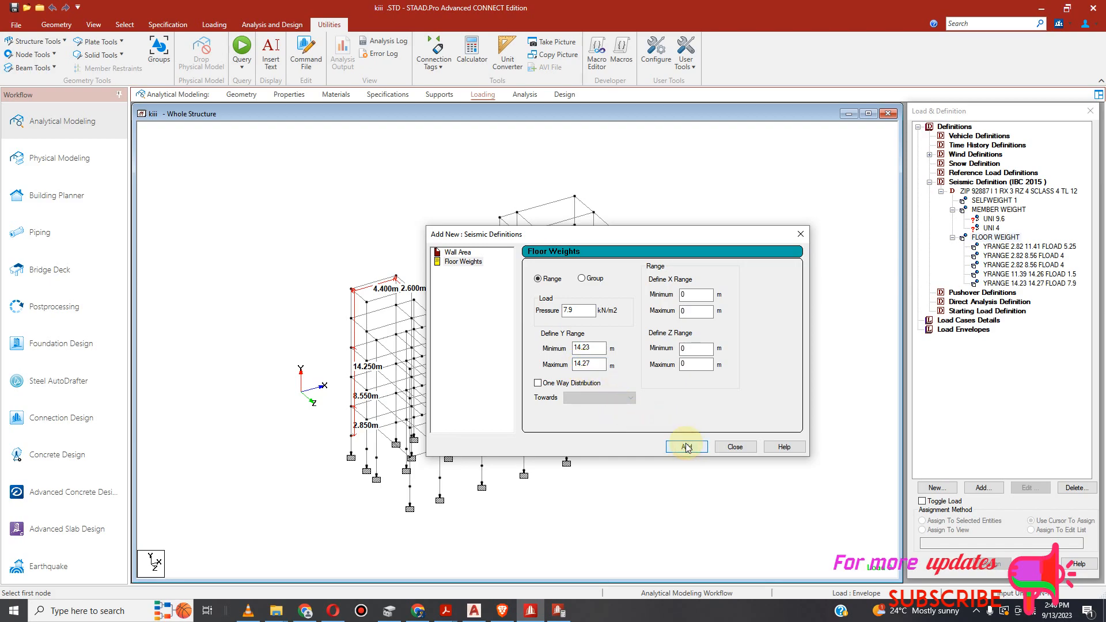
click(740, 453)
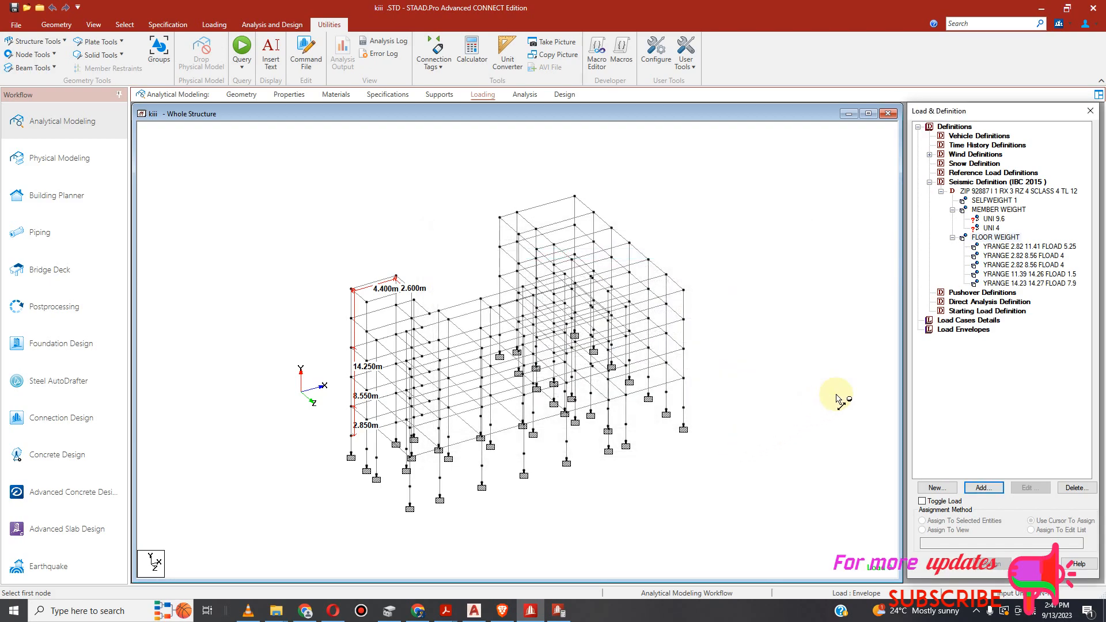
Review the settings of the 7.9 kN/m2 floor weight and close them without changes.
click(1017, 285)
click(1027, 488)
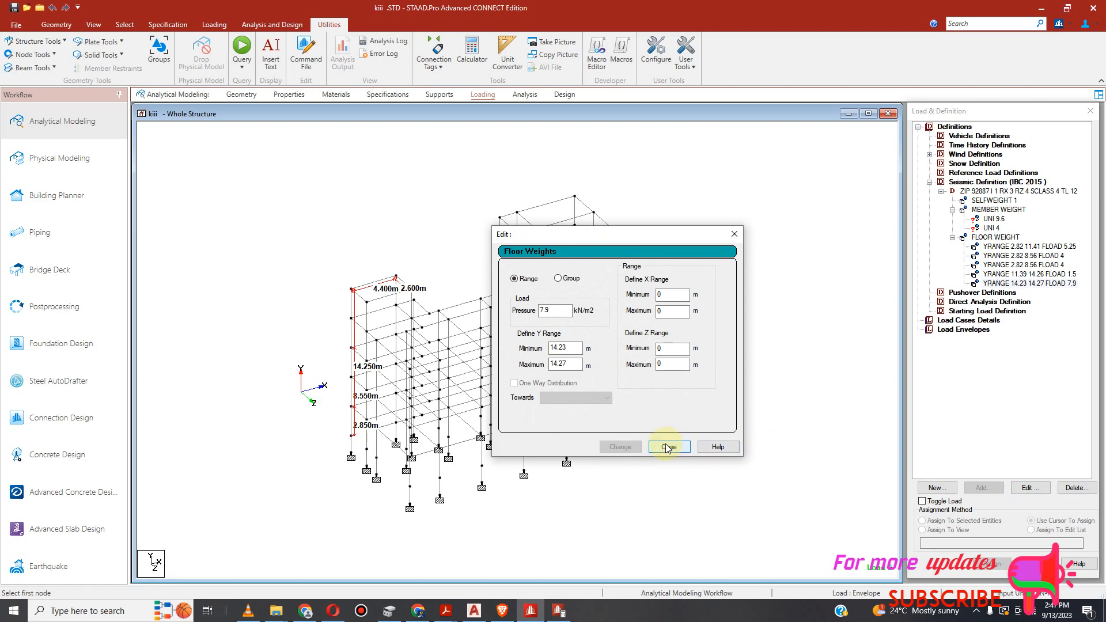
click(666, 447)
Review the settings of the 1.5, 4 and 5.25 kN/m2 floor weights and close each without changes.
click(1020, 274)
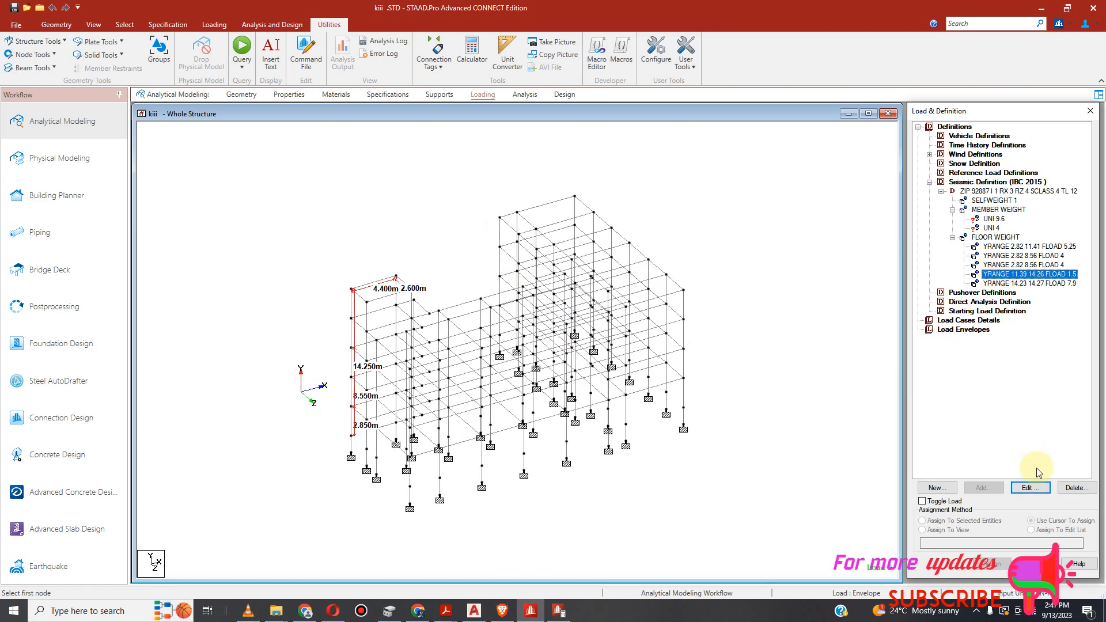
click(1028, 488)
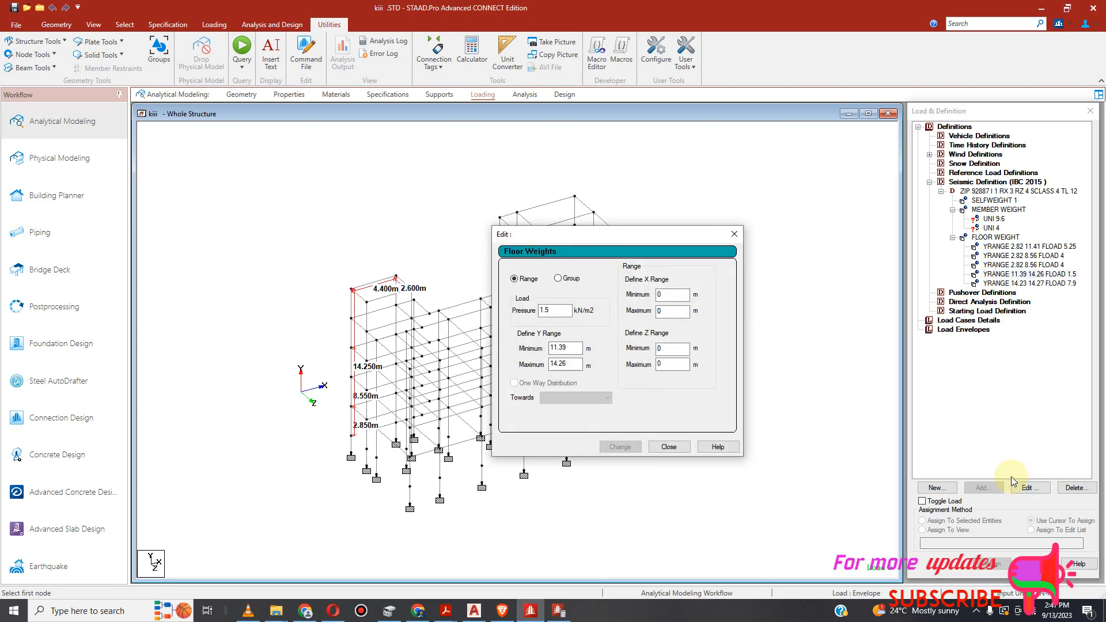
click(669, 448)
click(1028, 265)
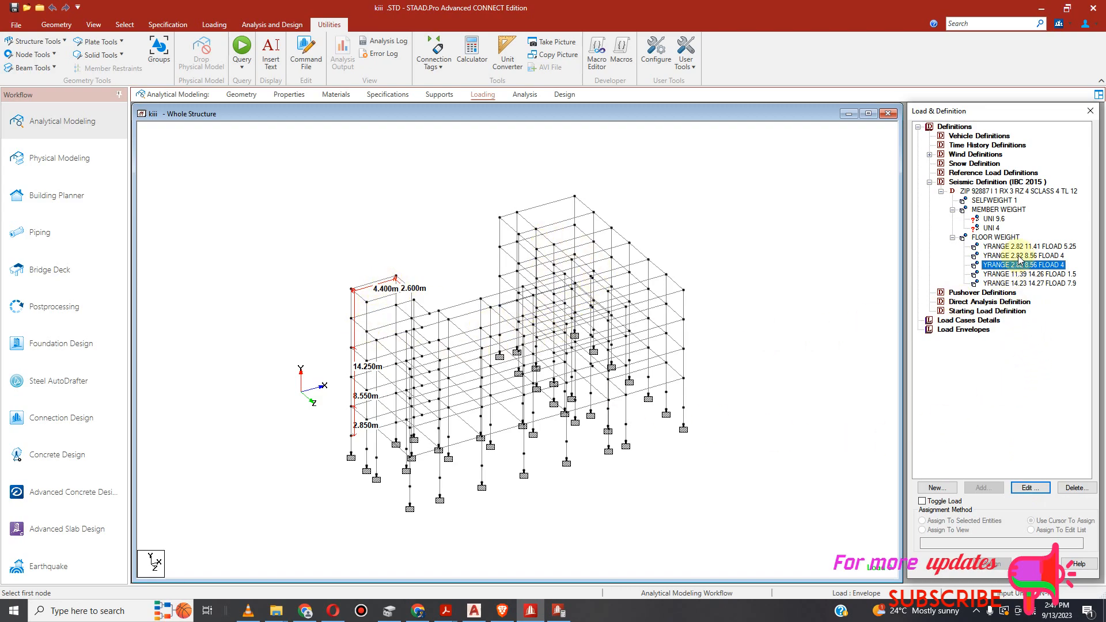
click(1030, 487)
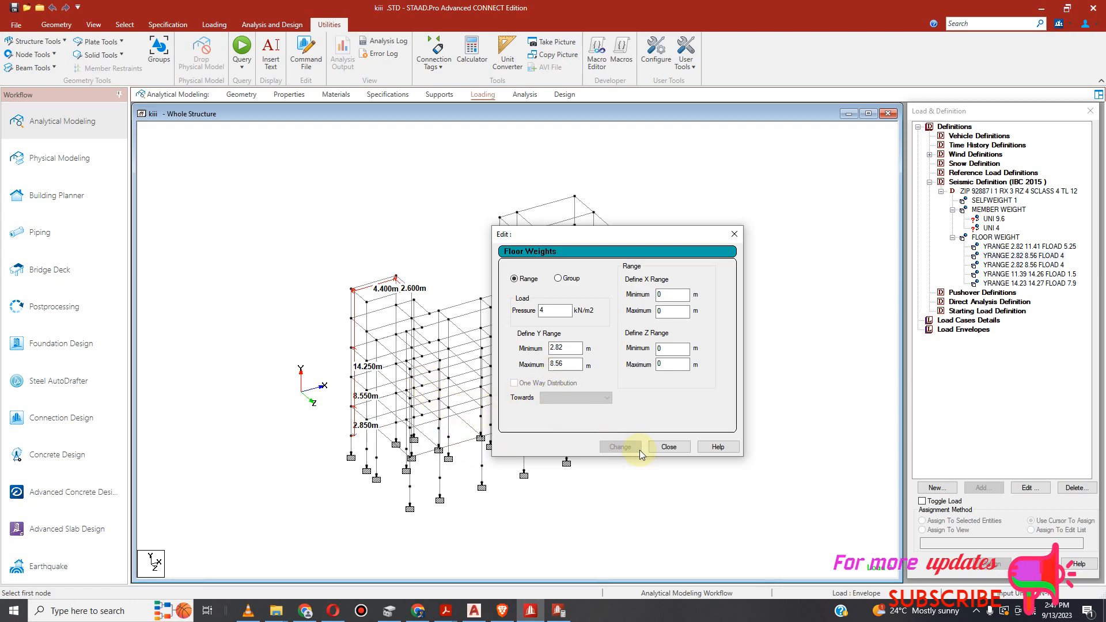
click(671, 446)
click(1027, 246)
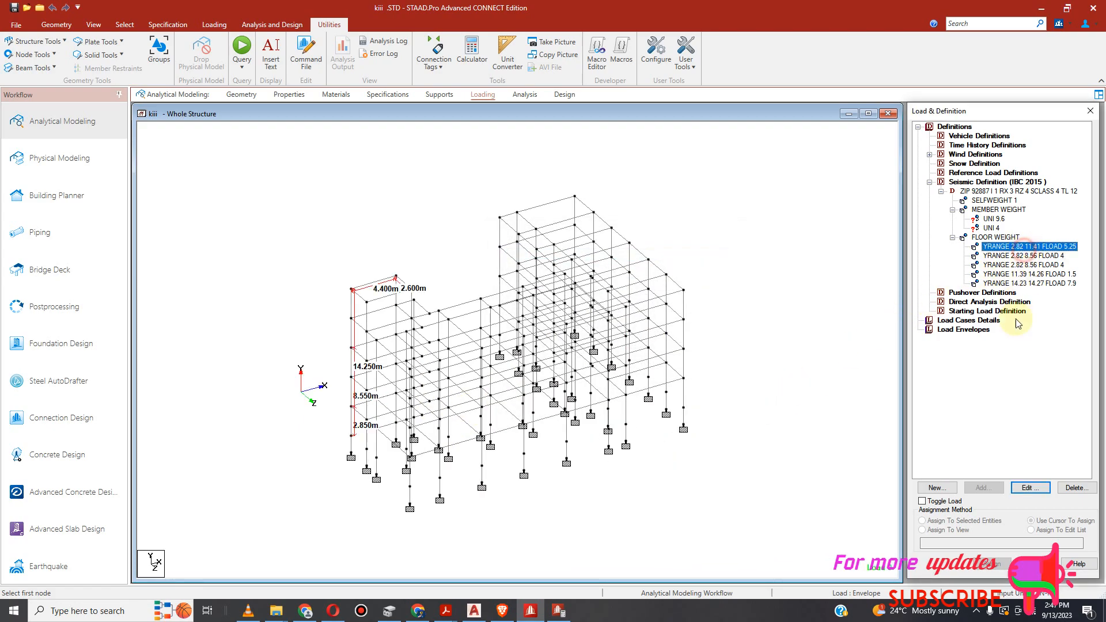
click(1028, 487)
click(564, 314)
click(561, 347)
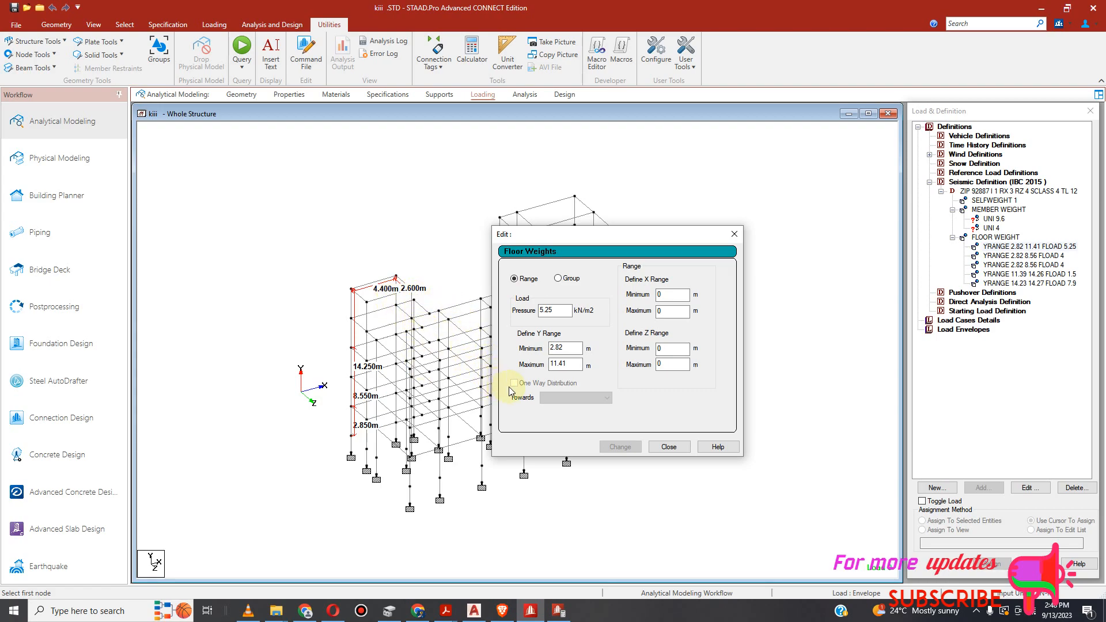
click(680, 448)
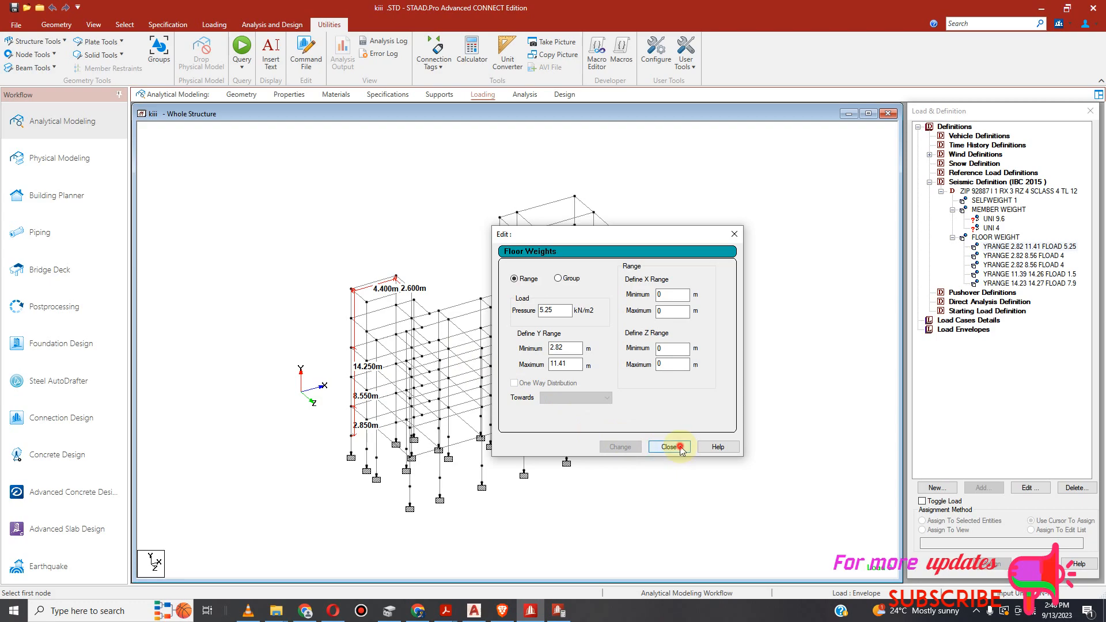
click(968, 293)
click(965, 302)
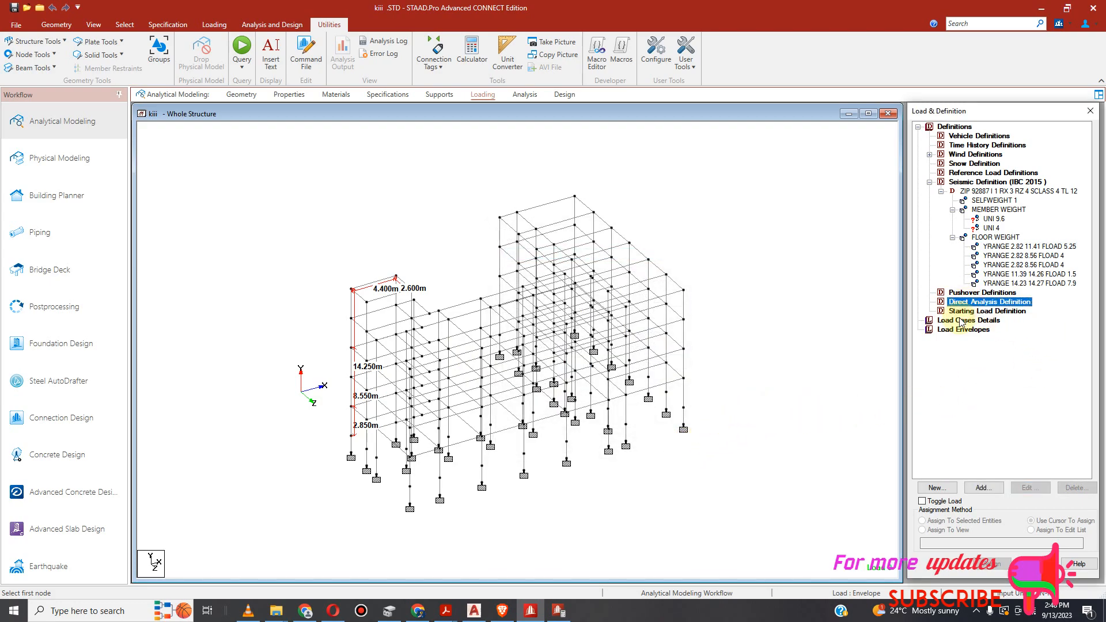
click(980, 311)
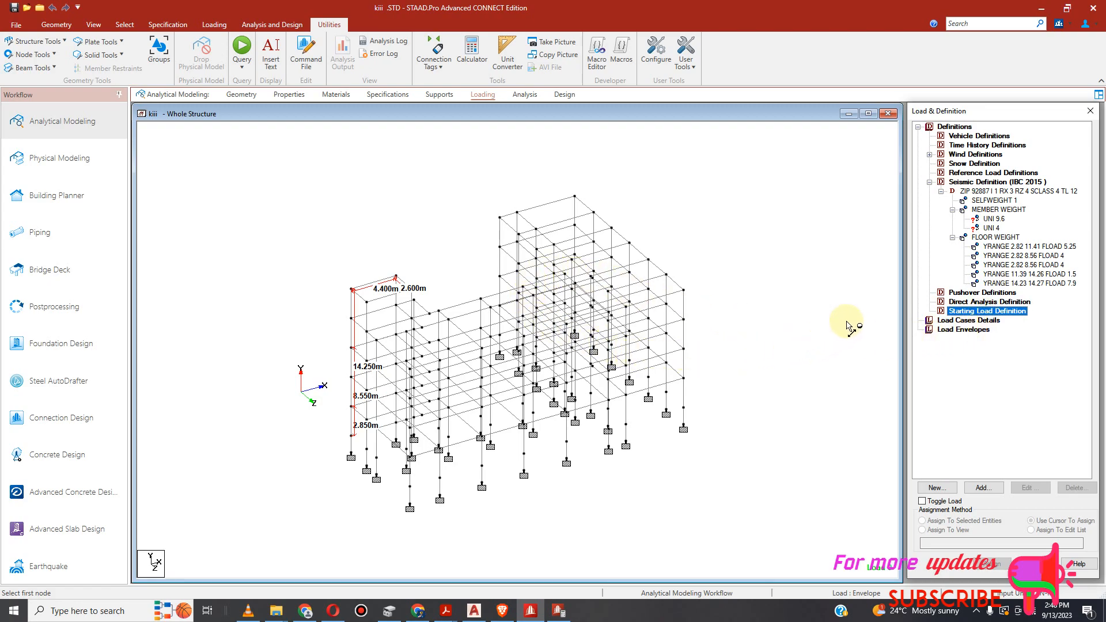
Delete the last two START MZ beam releases from the model's specifications.
click(396, 95)
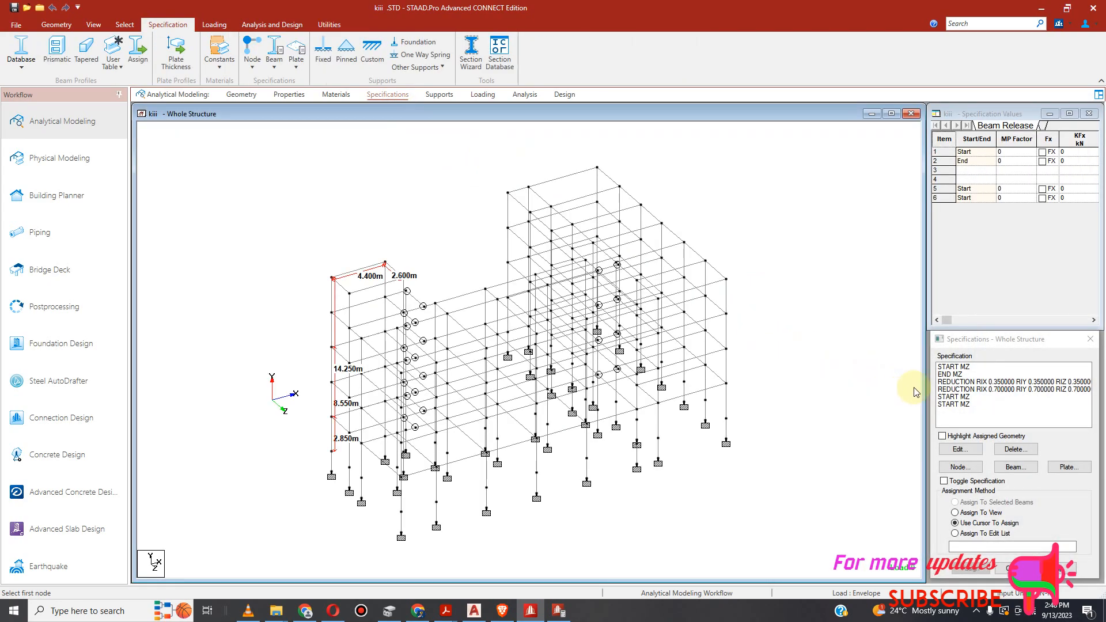
click(964, 398)
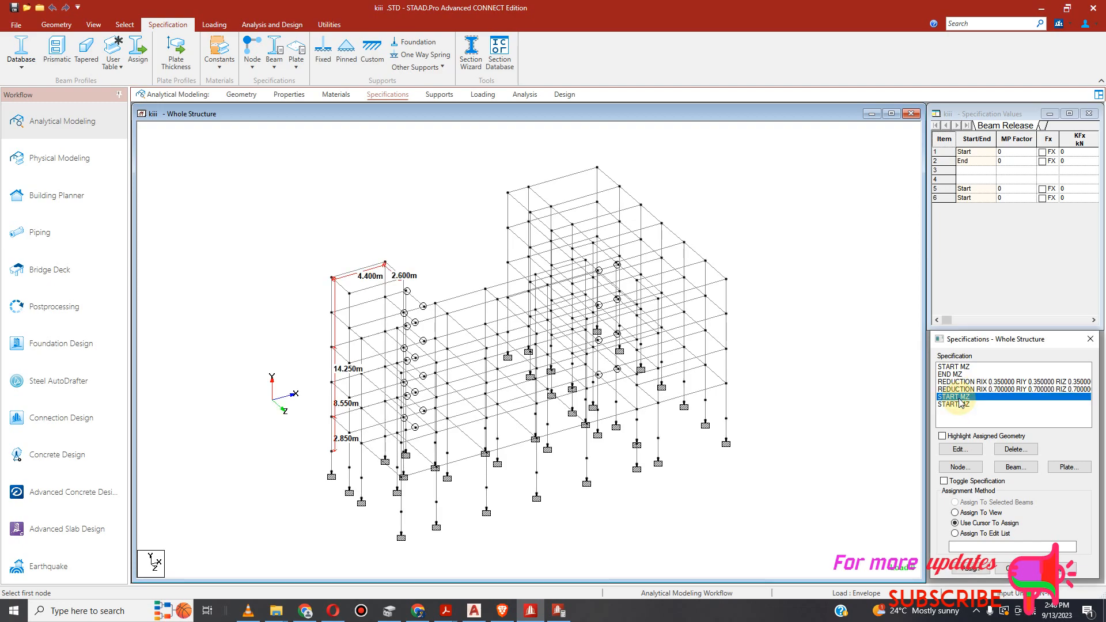
click(961, 405)
click(964, 398)
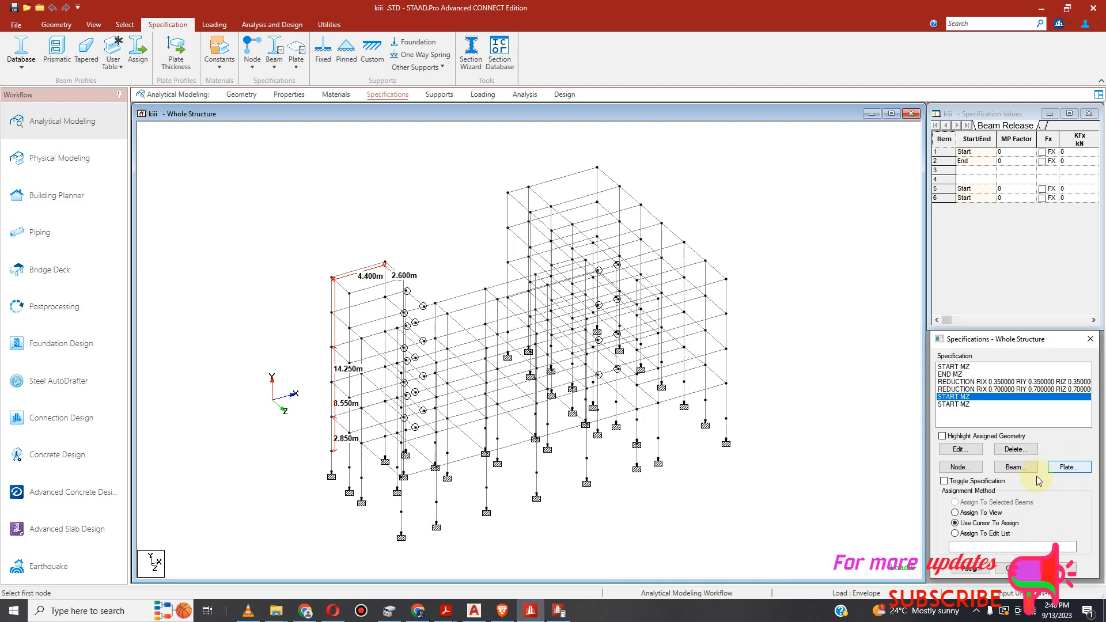
click(1017, 453)
click(1023, 491)
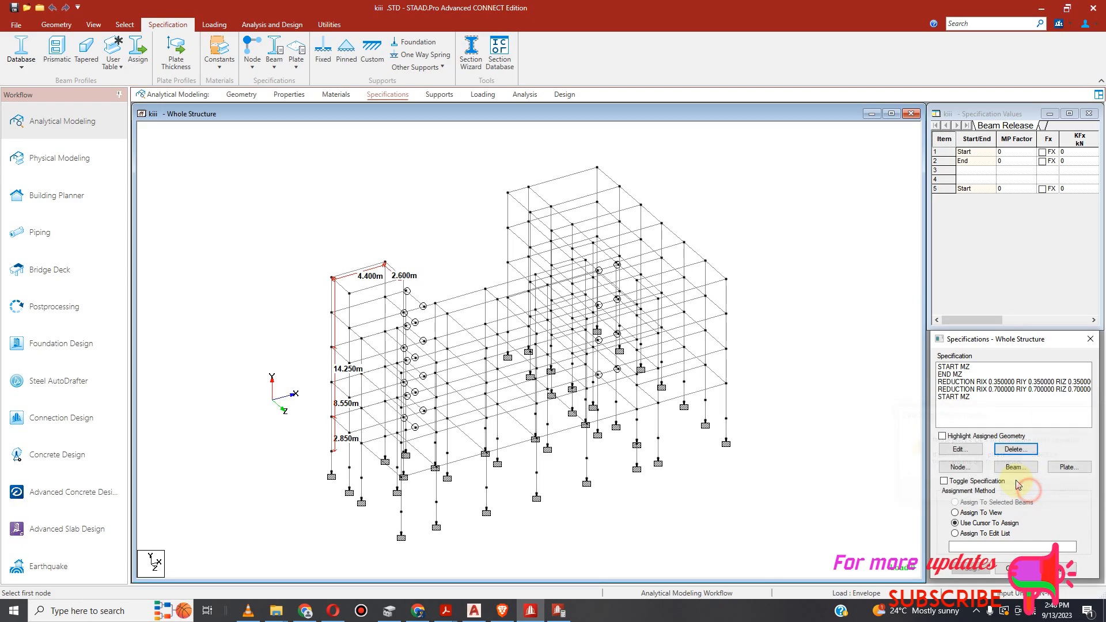
click(963, 391)
click(963, 398)
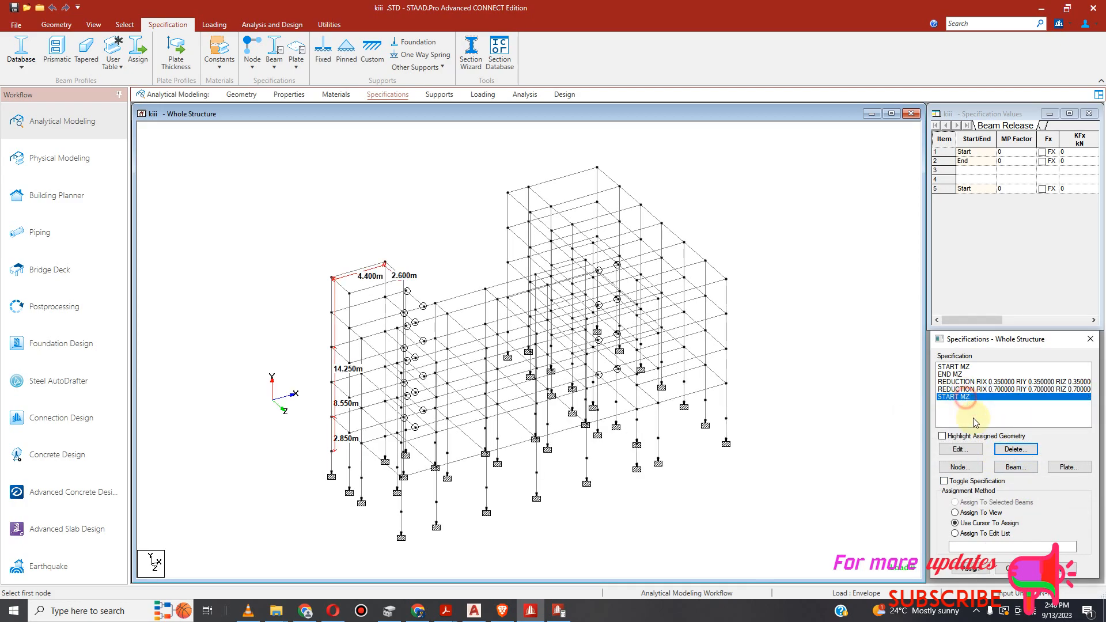
click(1016, 449)
click(1024, 491)
Return to the loading definitions and expand the IBC 2015 seismic definition to examine its member weights and floor weights.
click(482, 94)
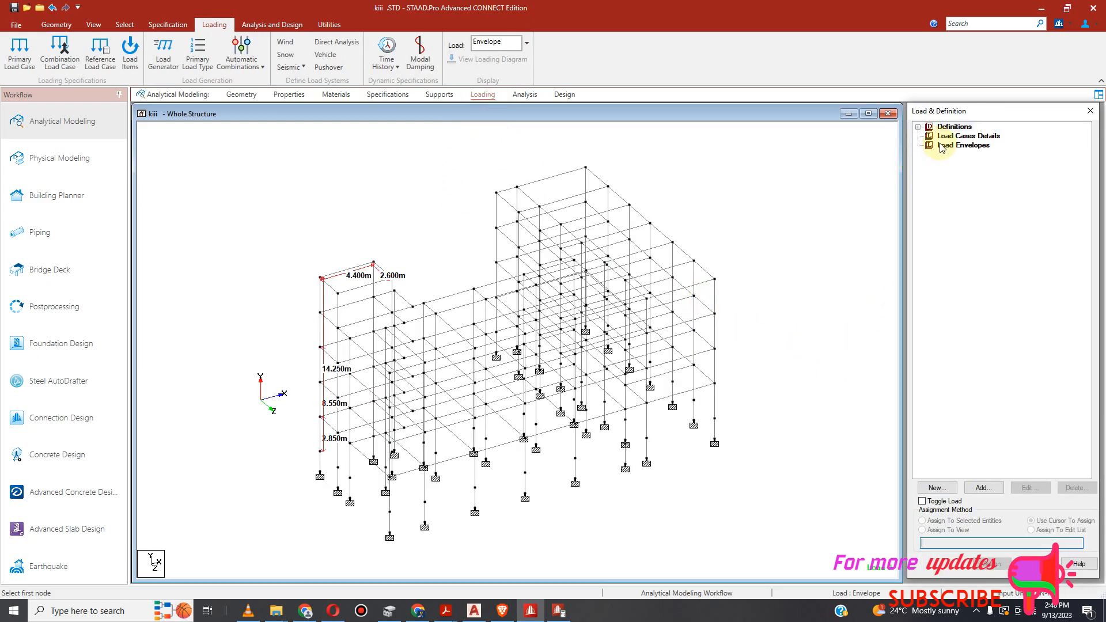
click(947, 137)
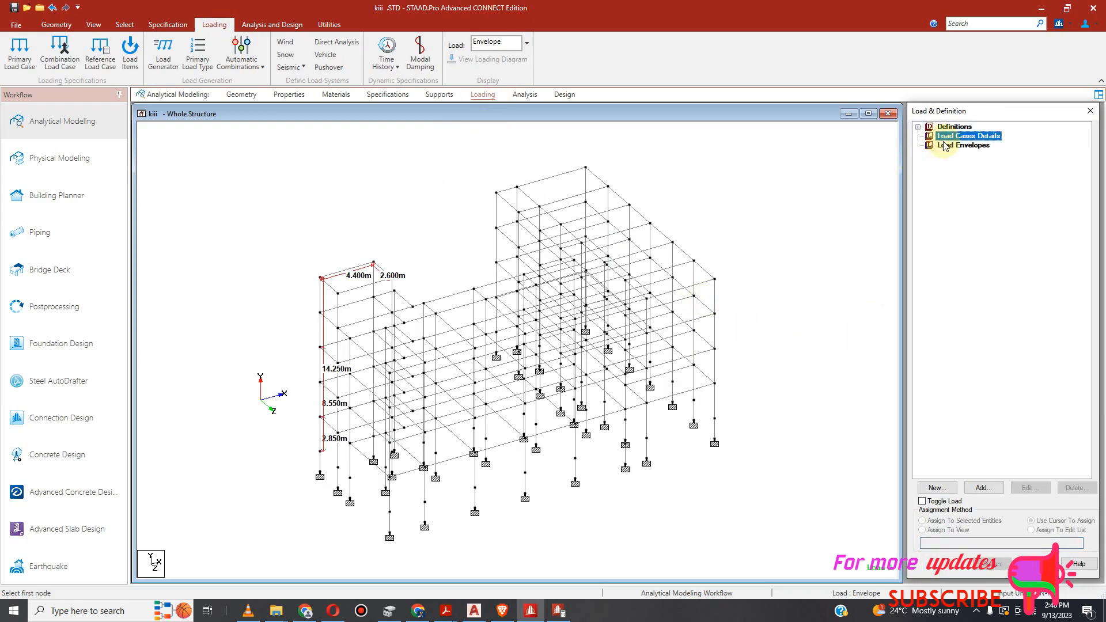
click(918, 127)
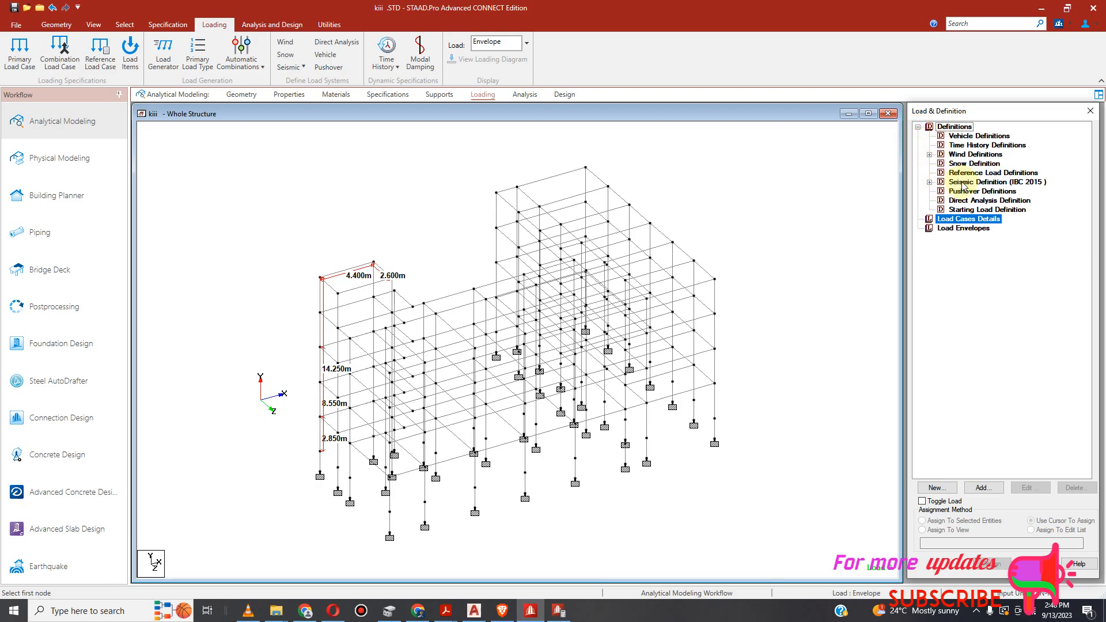
click(929, 182)
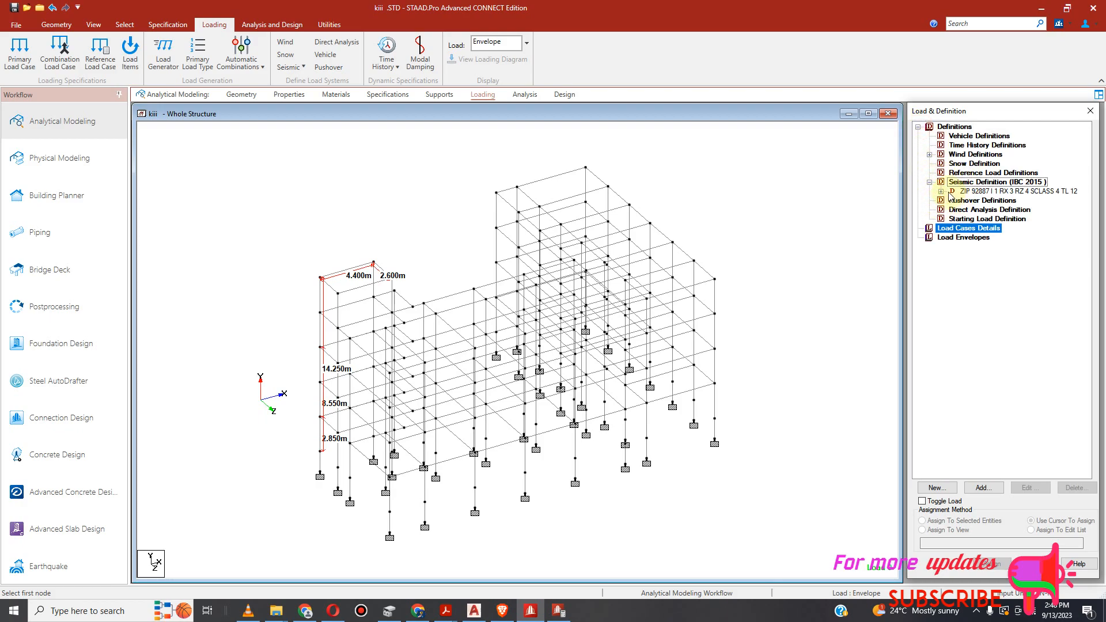
click(941, 191)
click(953, 209)
click(953, 238)
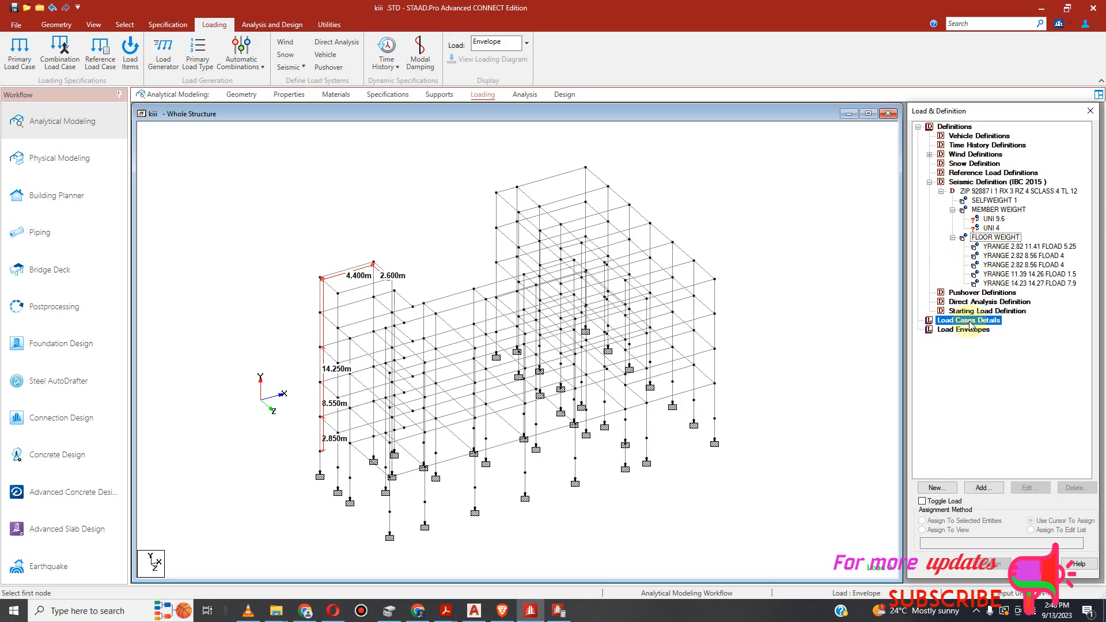
Add primary load case 1 with loading type Seismic and the title SZx.
click(932, 324)
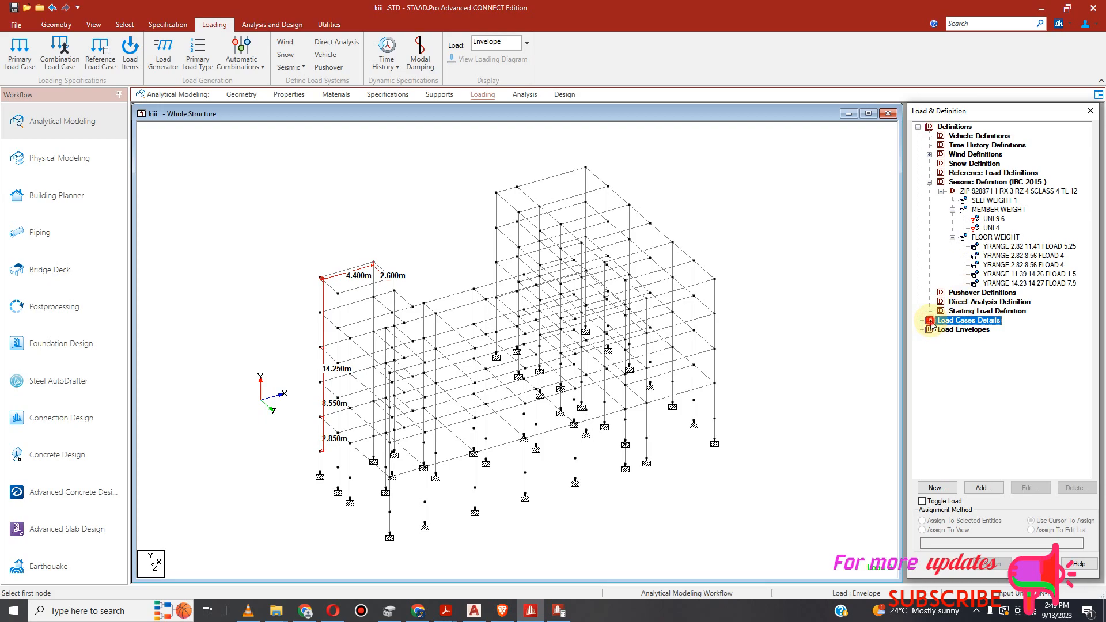
click(983, 488)
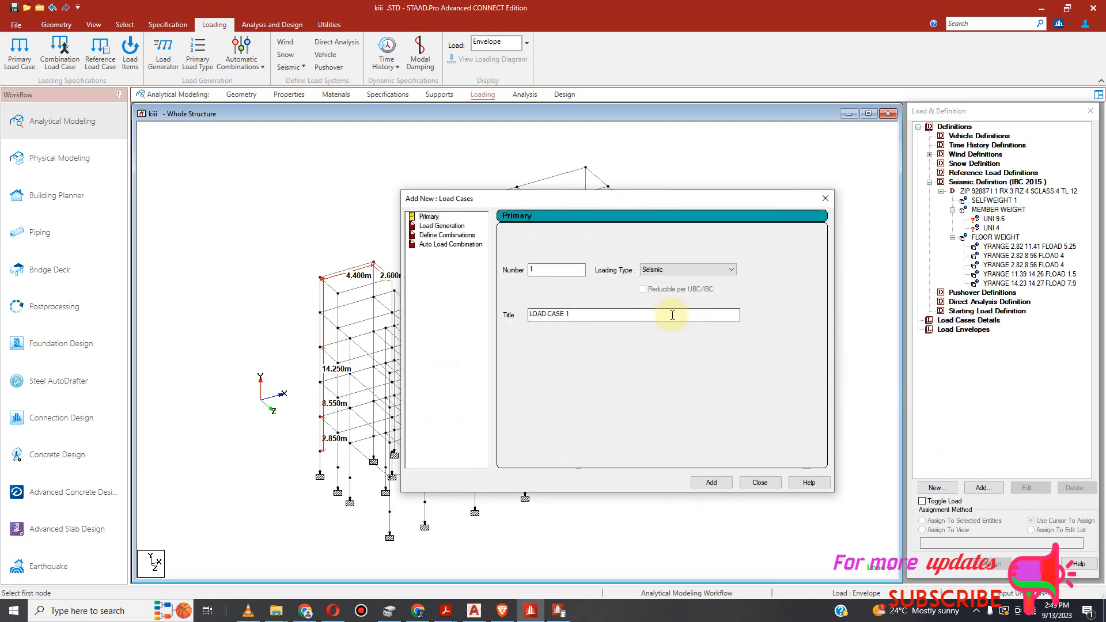
click(730, 270)
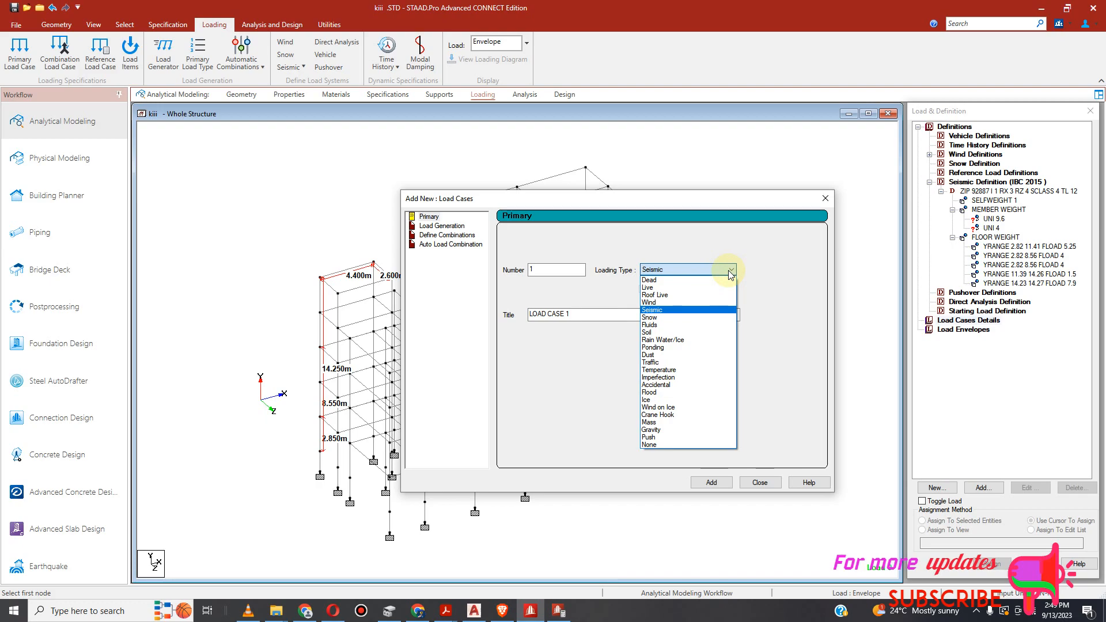
click(718, 311)
click(611, 315)
drag(610, 315, 520, 310)
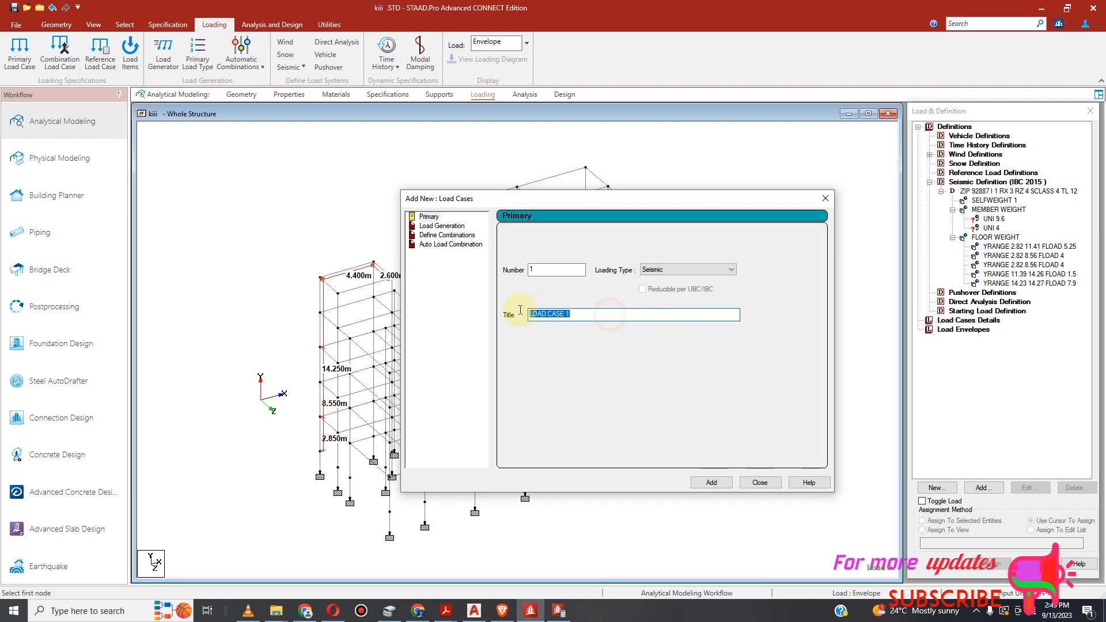
text(Zx)
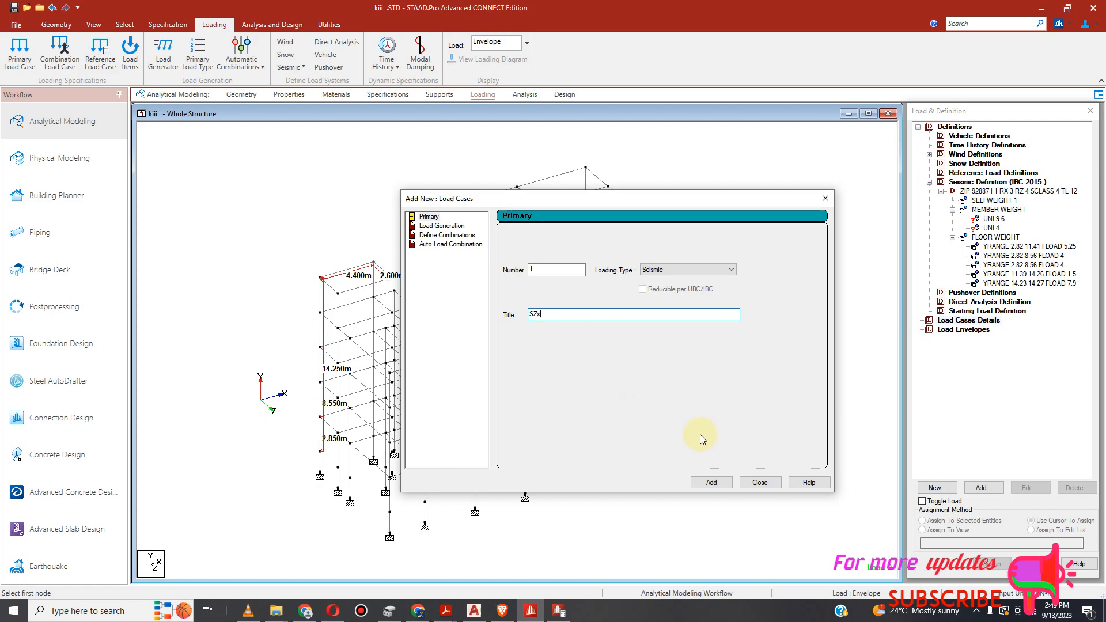
click(715, 484)
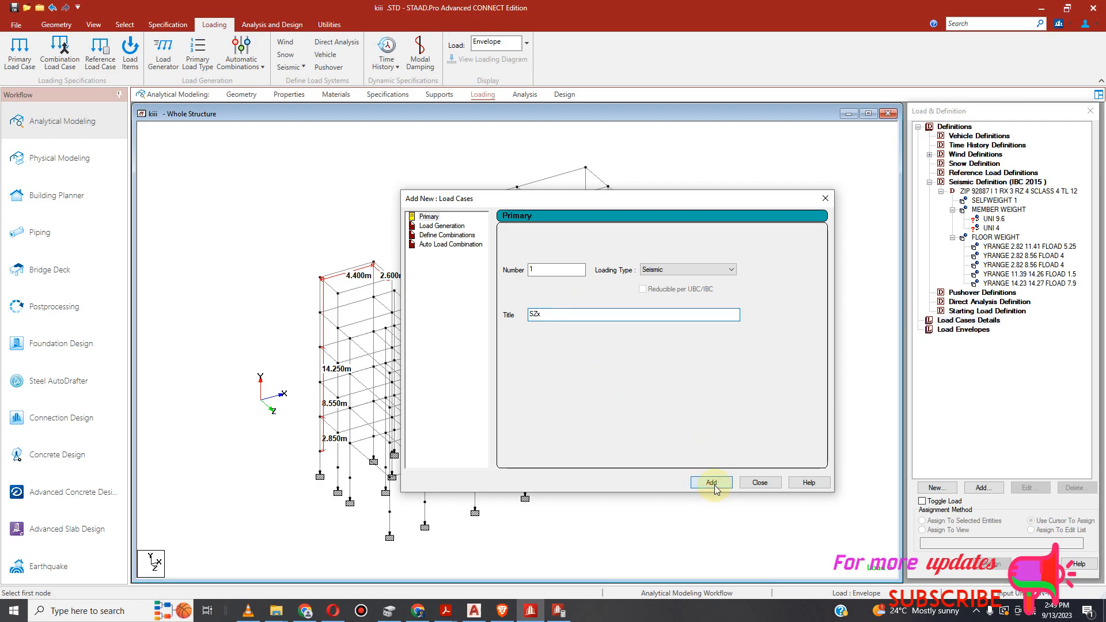
click(713, 487)
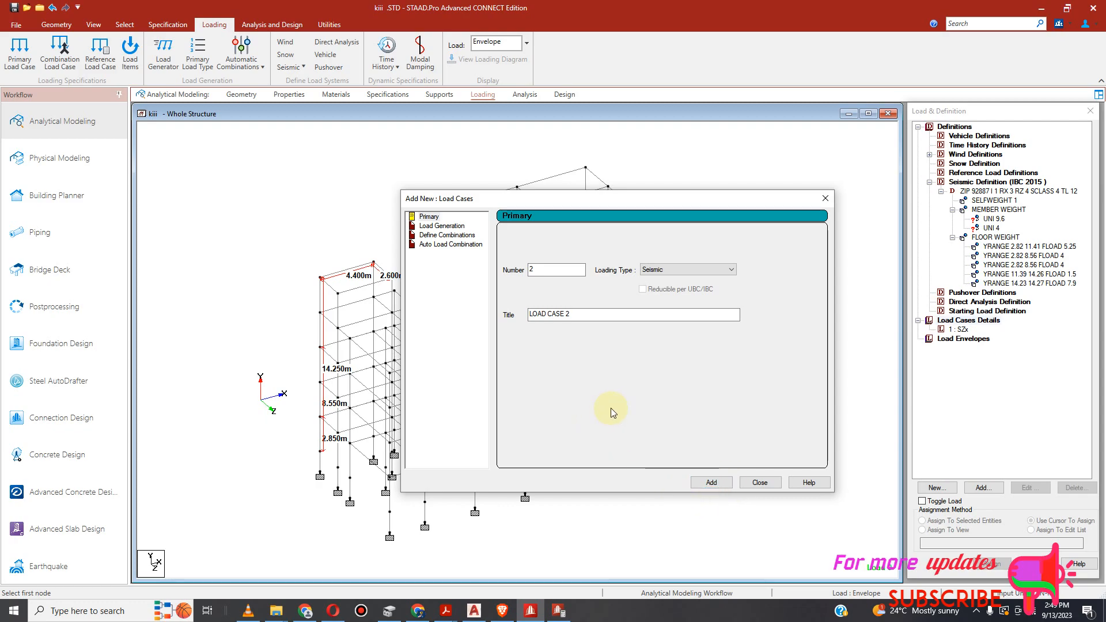
Add primary load case 2 of type Seismic with the title SZy.
drag(603, 316, 523, 316)
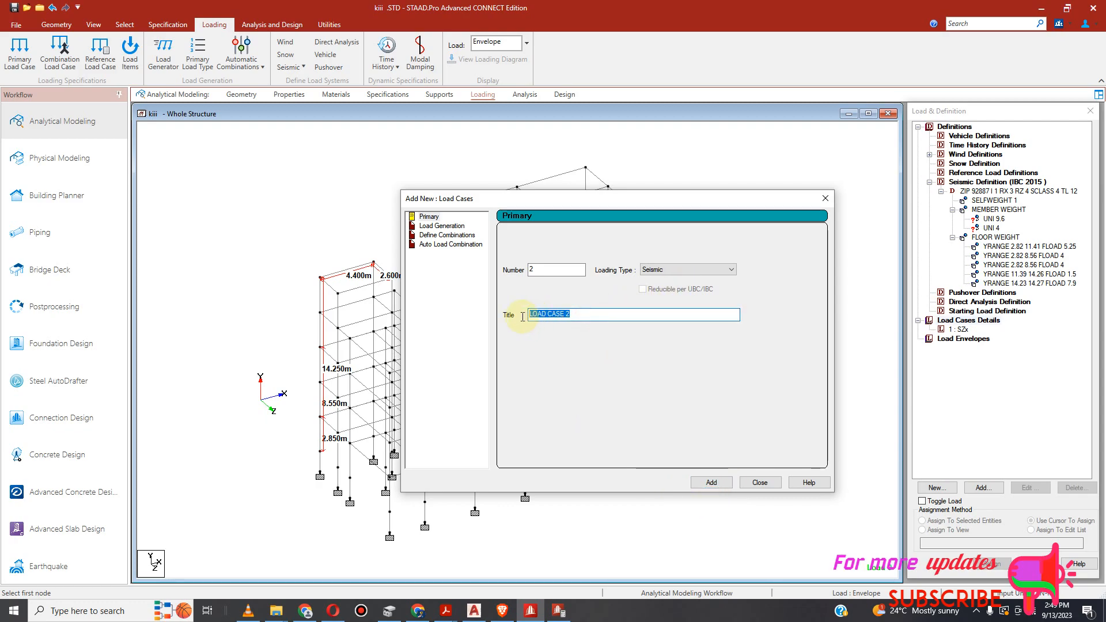
text(x)
click(711, 482)
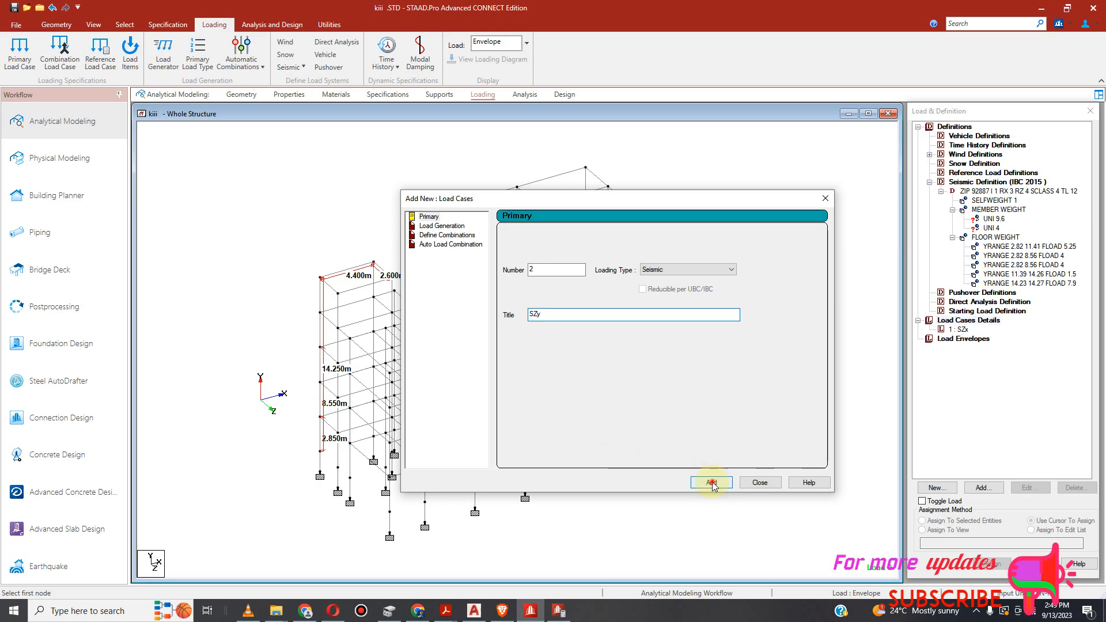
Add primary load case 3 with loading type Dead and the title DL.
click(730, 270)
scroll(726, 288, up, 2)
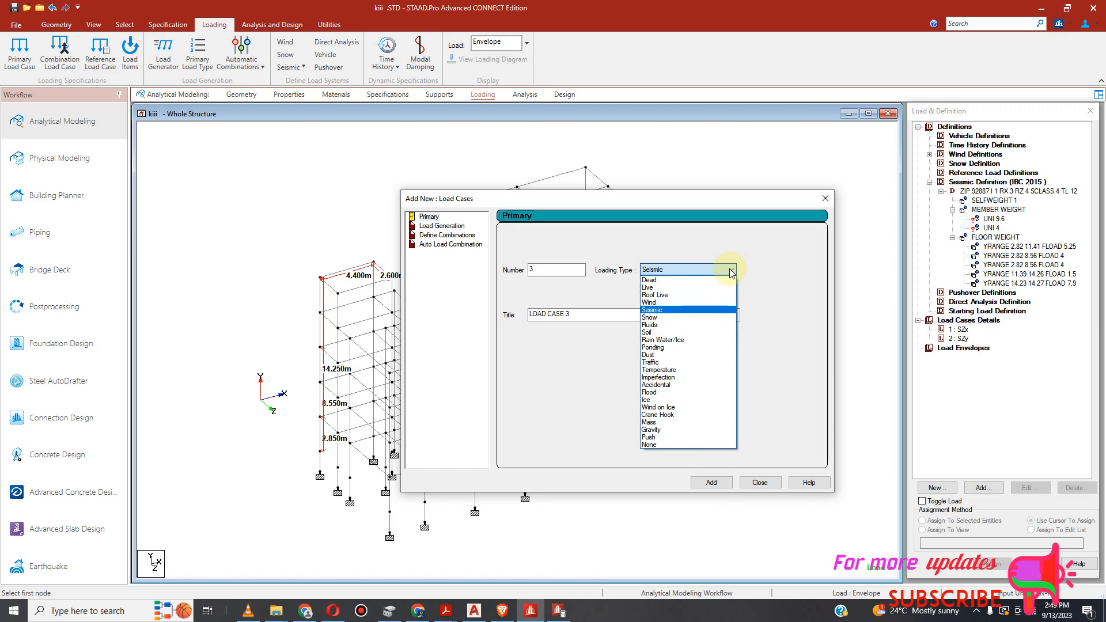
click(706, 287)
drag(685, 315, 500, 330)
text(DL)
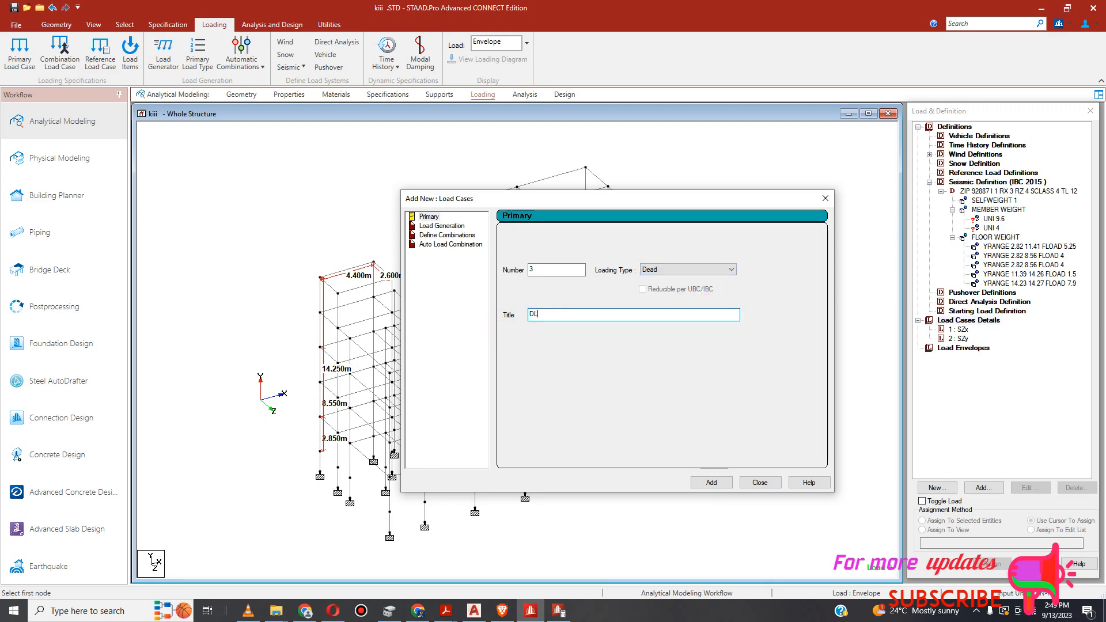
click(711, 483)
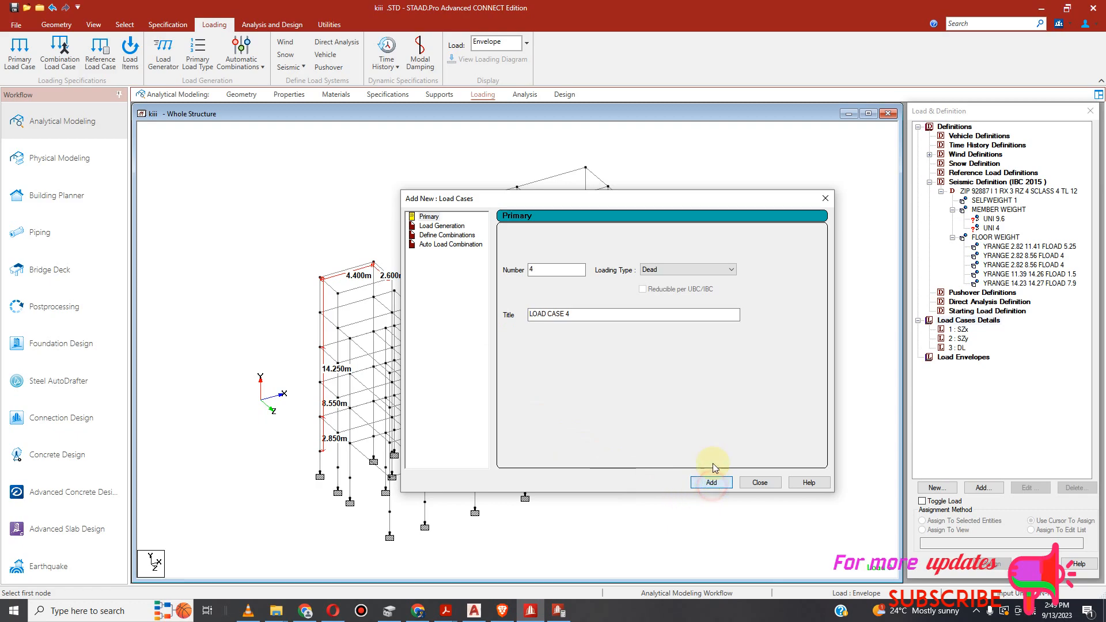
Add primary load case 4 with loading type Live and the title LL.
click(727, 270)
click(701, 290)
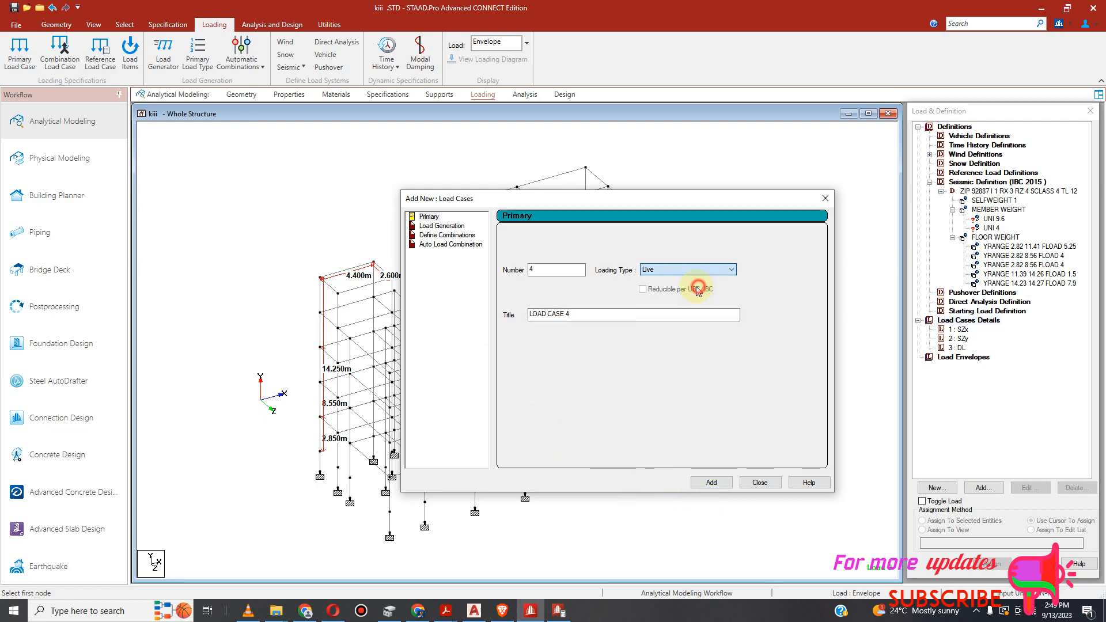
drag(571, 314, 532, 316)
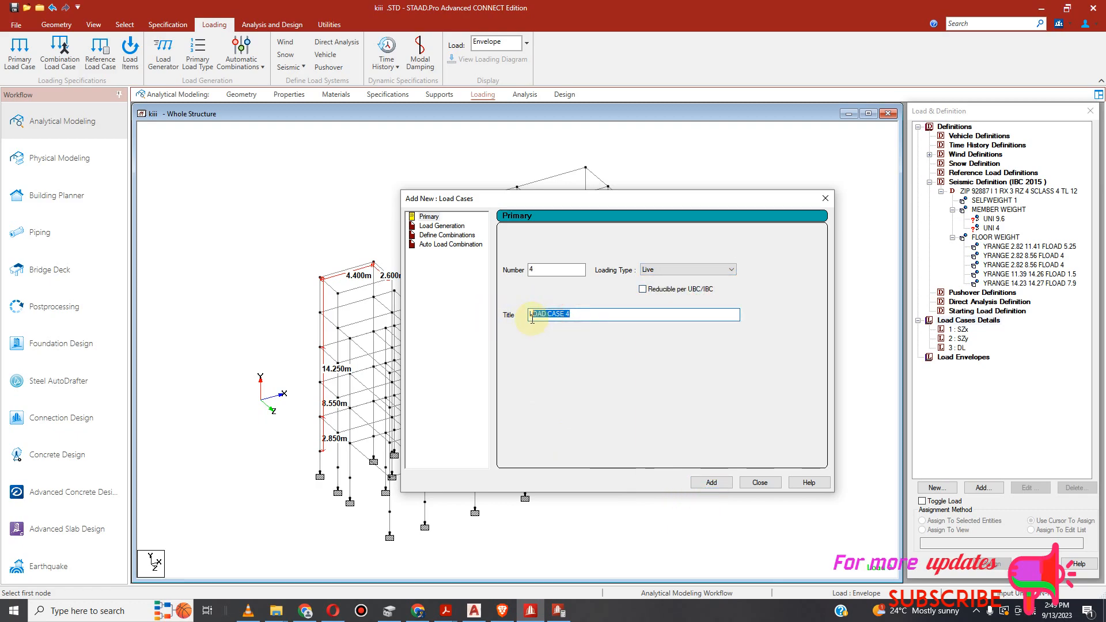
text(LLL)
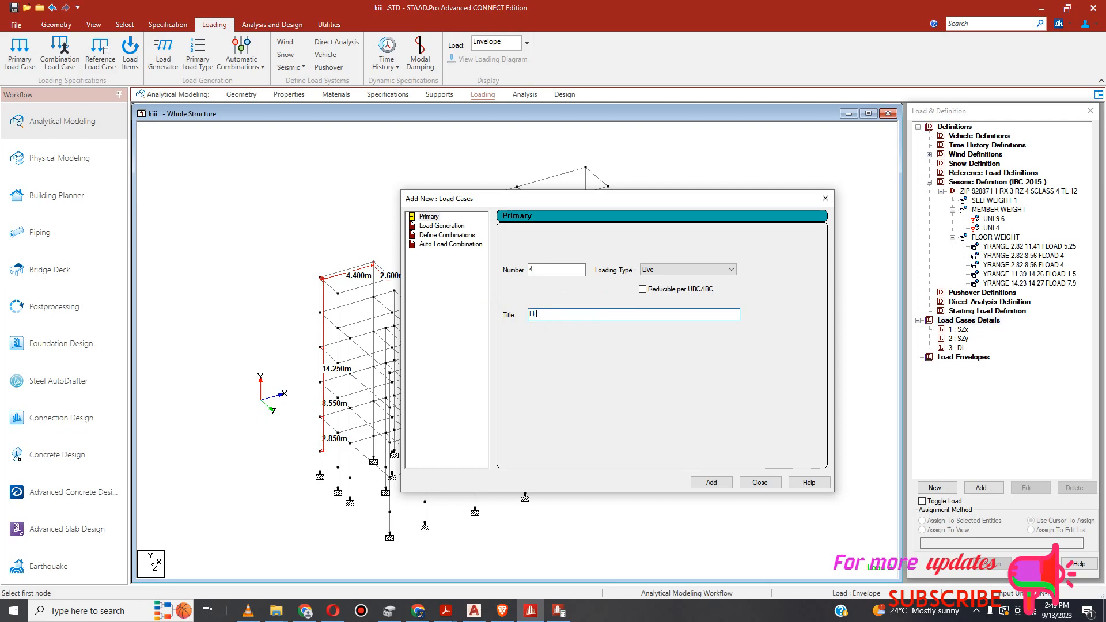
click(712, 482)
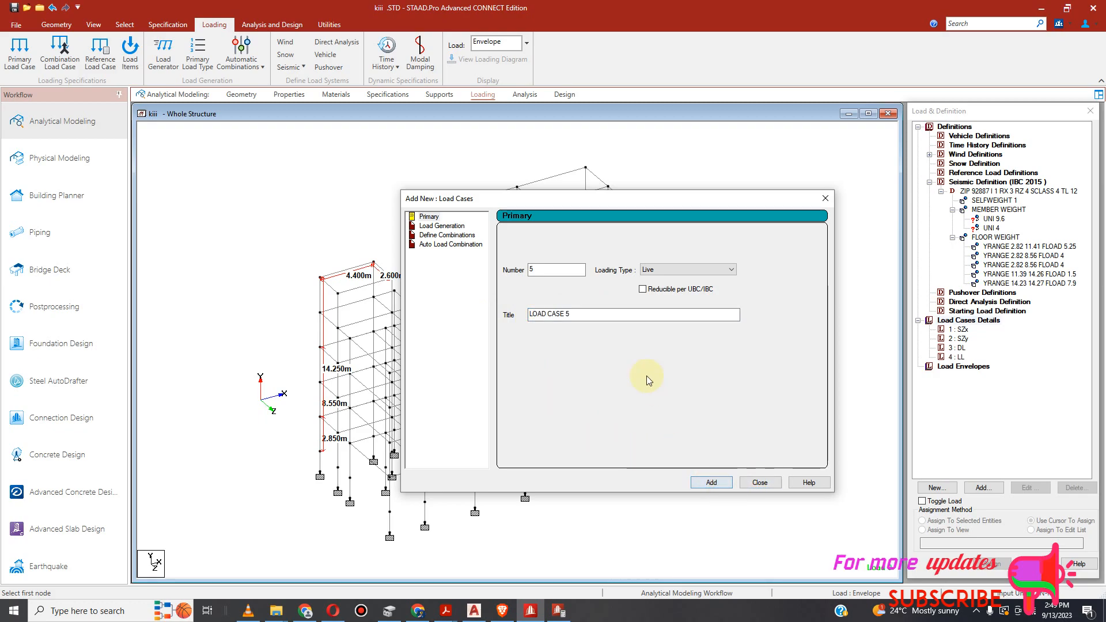
Add primary load case 5 with loading type Wind and the title WLZ.
click(718, 270)
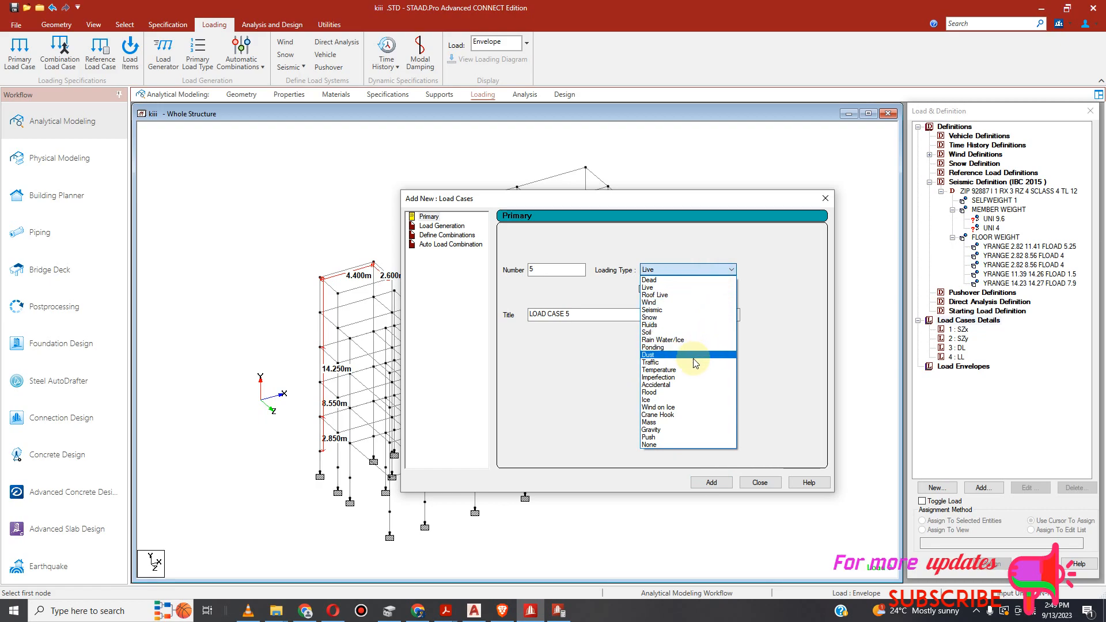
click(649, 302)
drag(582, 314, 506, 317)
text(WL)
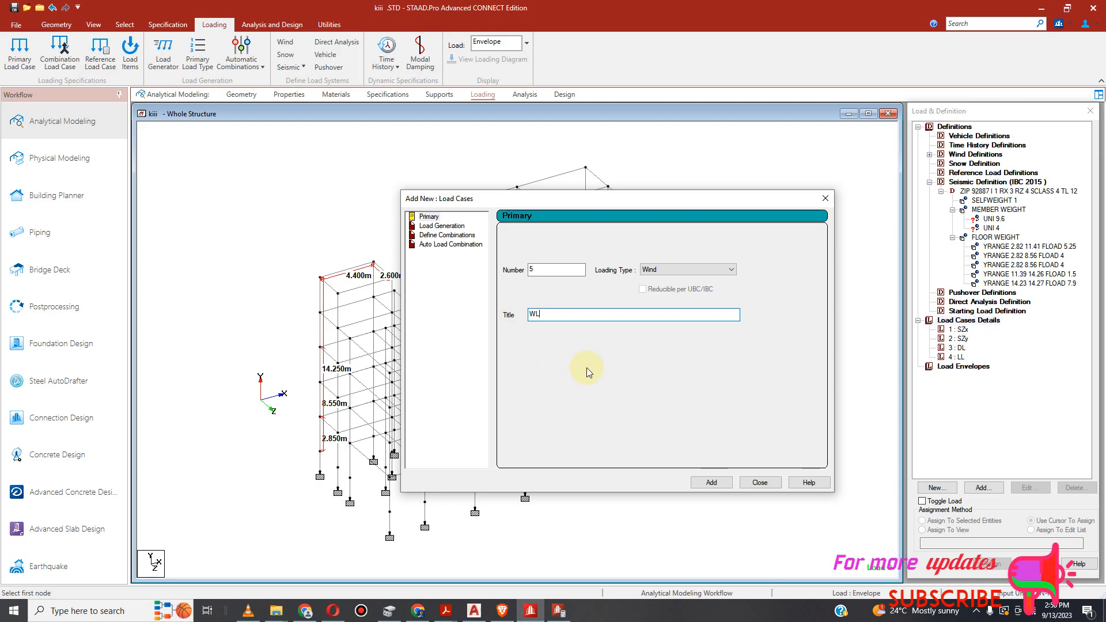
text(Z)
click(711, 482)
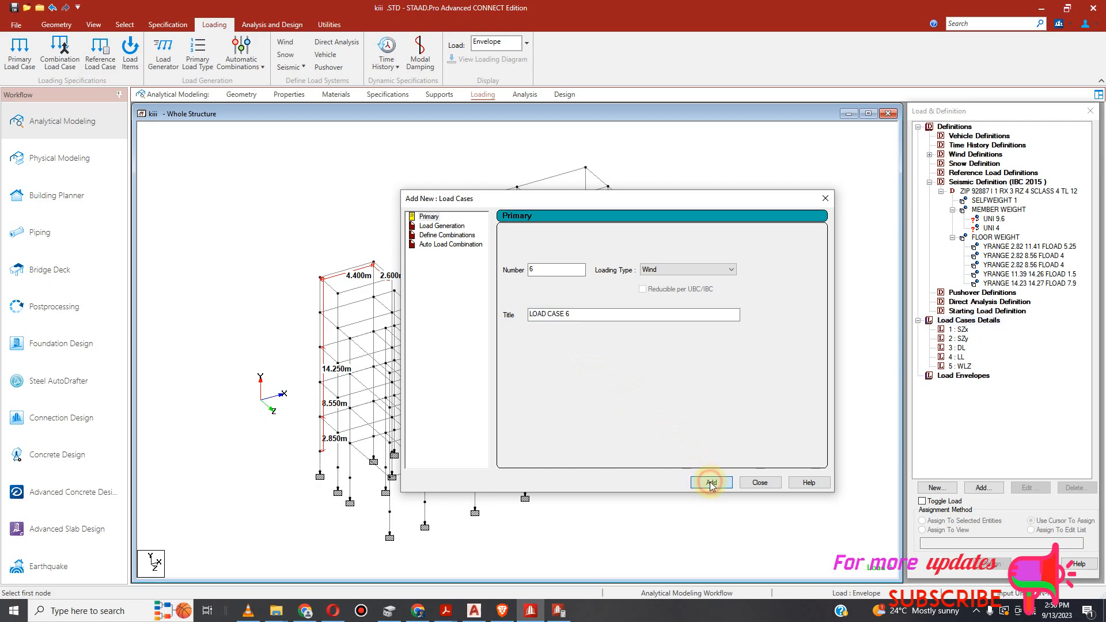
Add primary load case 6 of type Wind with the title WLX and finish creating load cases.
drag(601, 314, 508, 313)
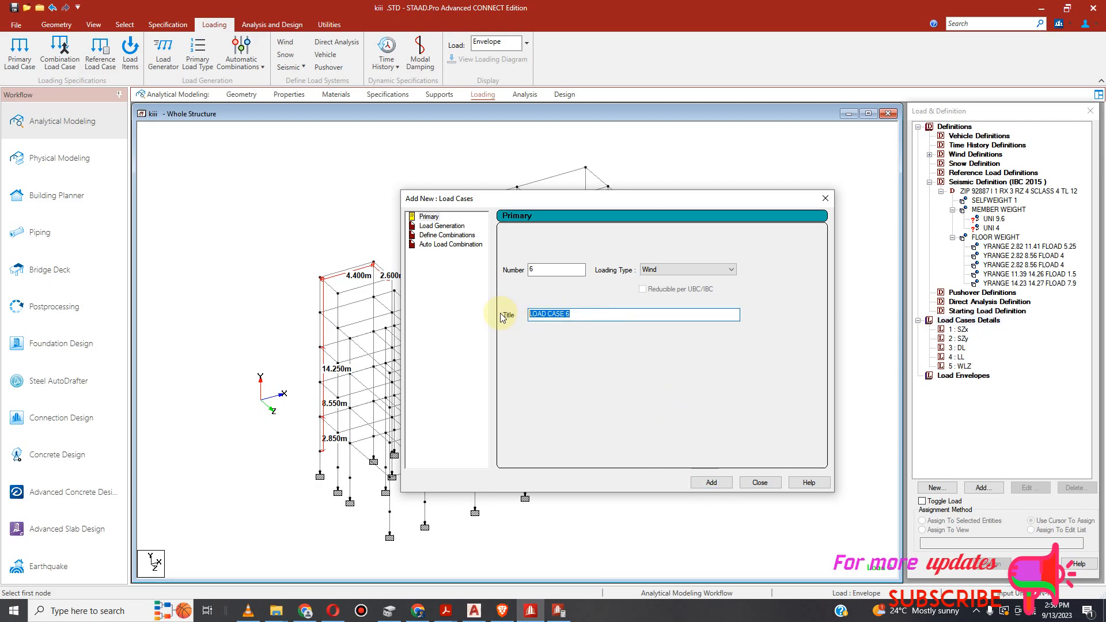
text(WLX)
click(711, 484)
click(765, 485)
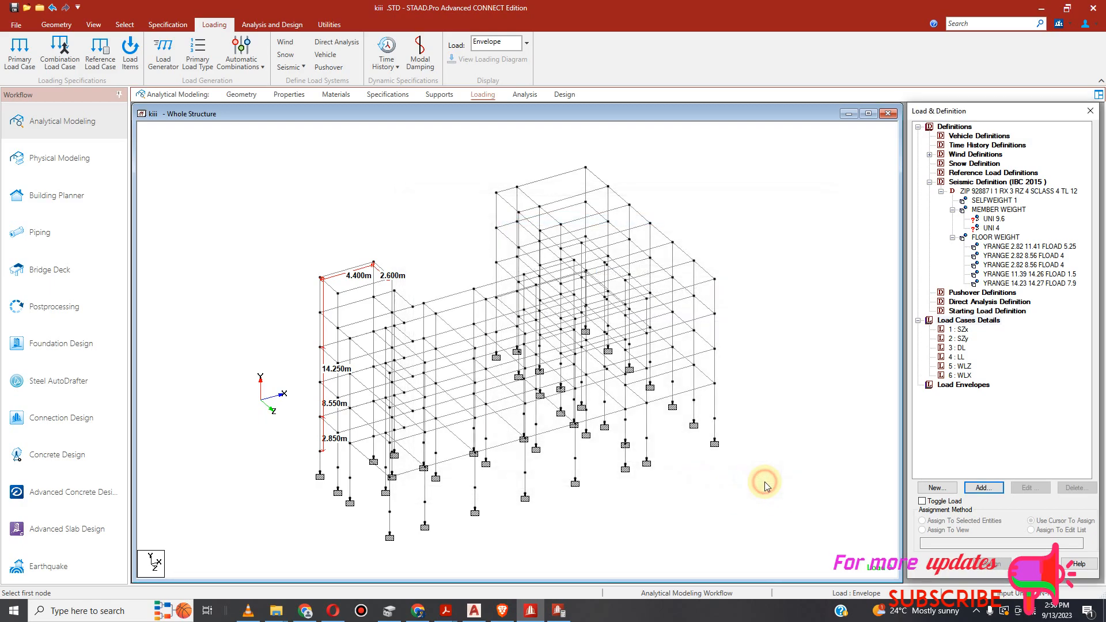
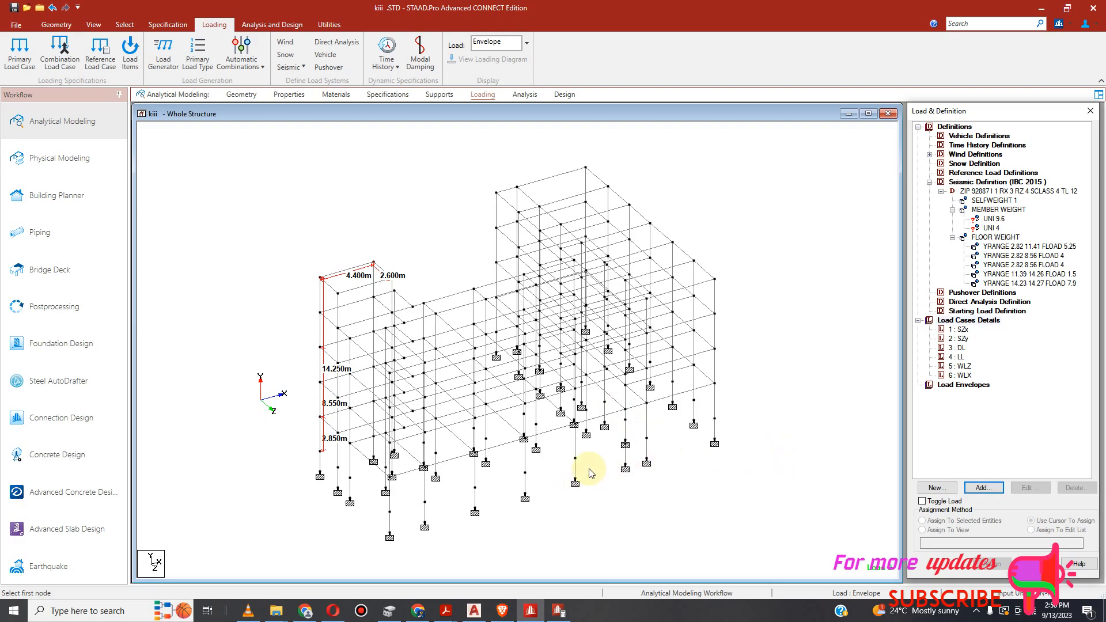
Add a seismic load item in the X direction with factor 1 to load case SZx.
click(962, 330)
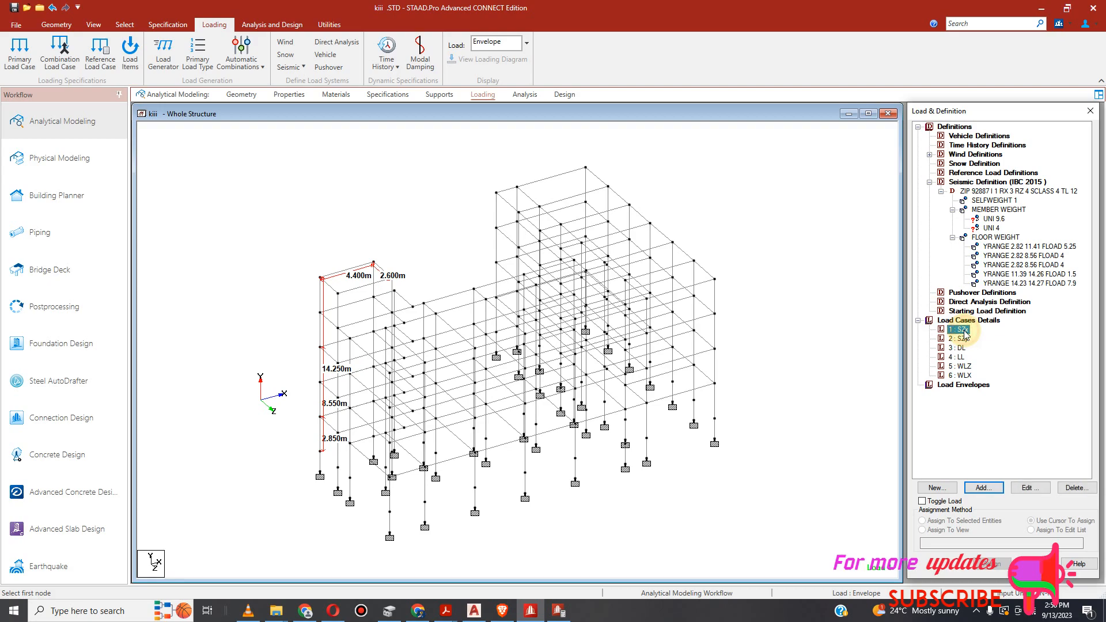
click(981, 490)
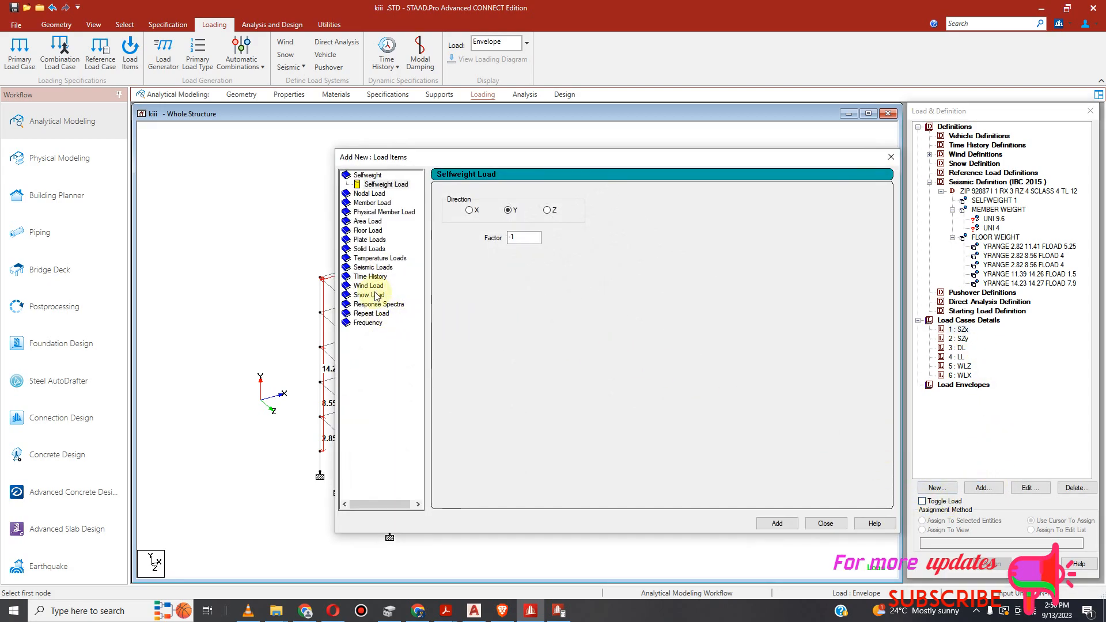
click(372, 267)
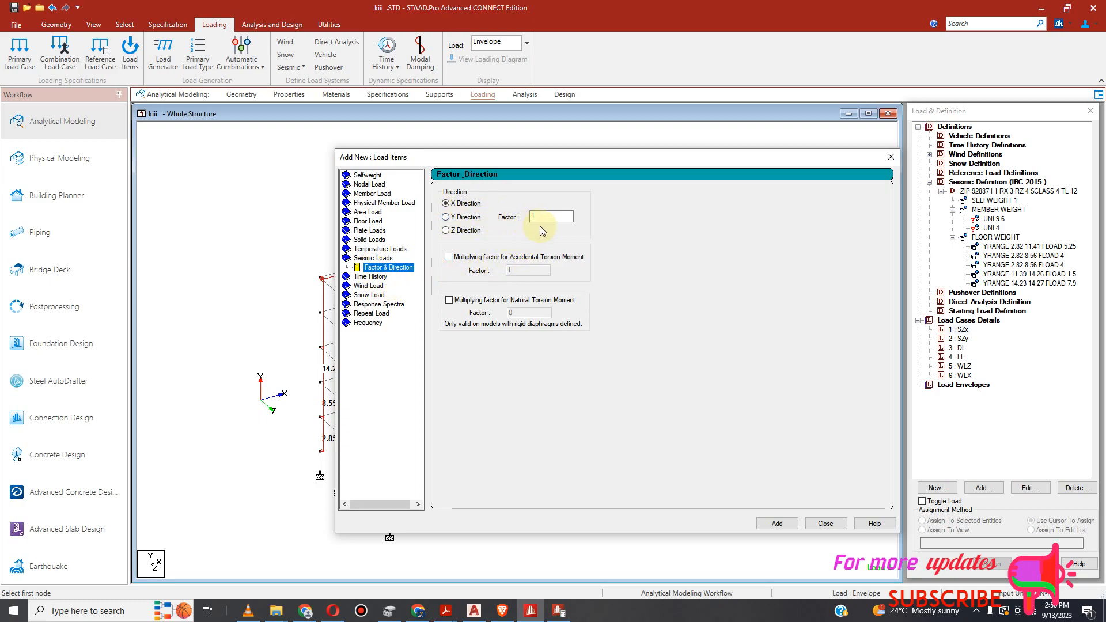
click(778, 524)
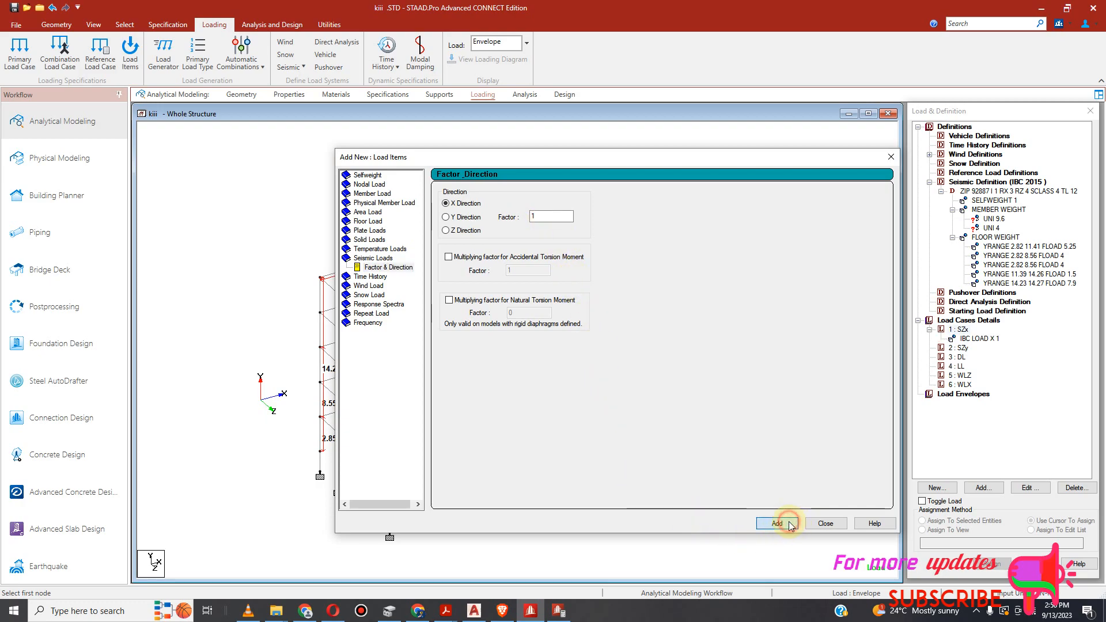
click(821, 524)
Add a seismic load item in the Z direction with factor 1 to load case SZy.
click(958, 348)
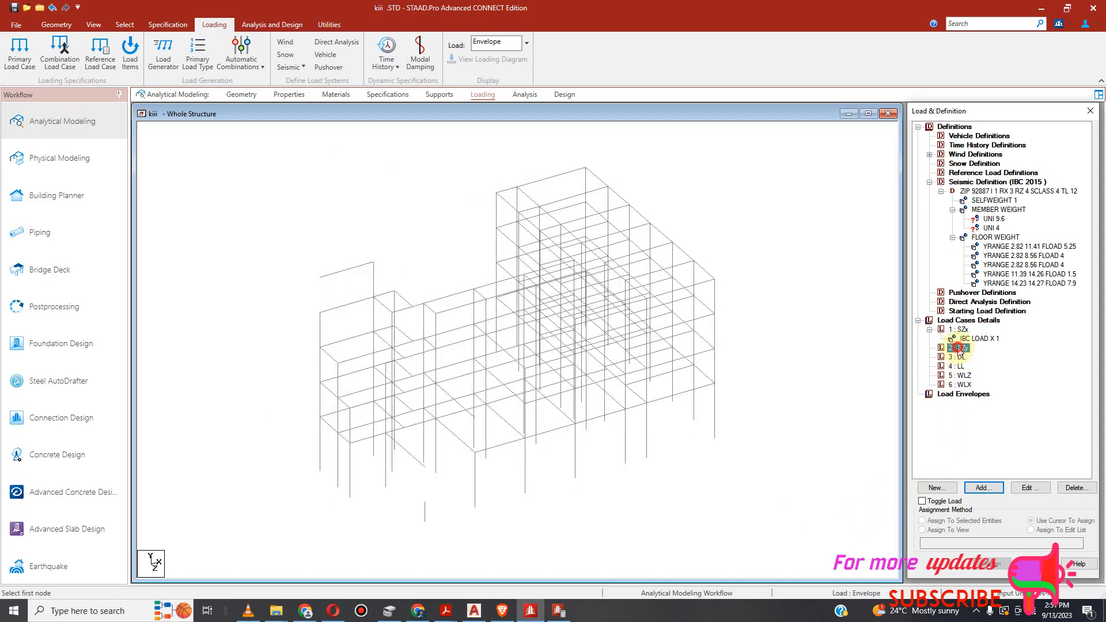
click(985, 490)
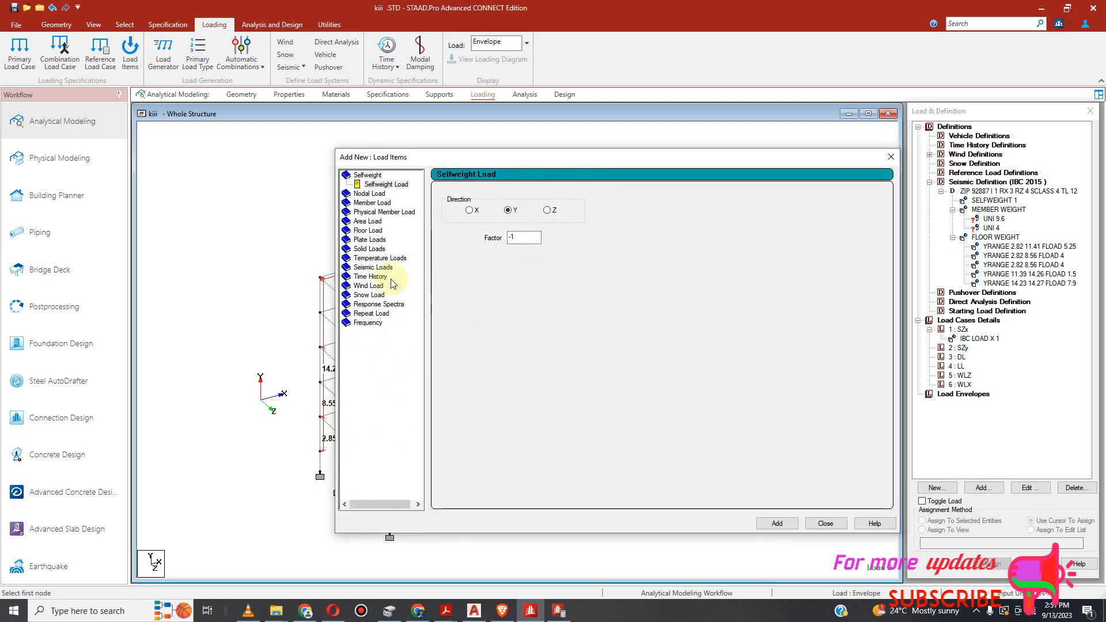
click(378, 267)
click(448, 231)
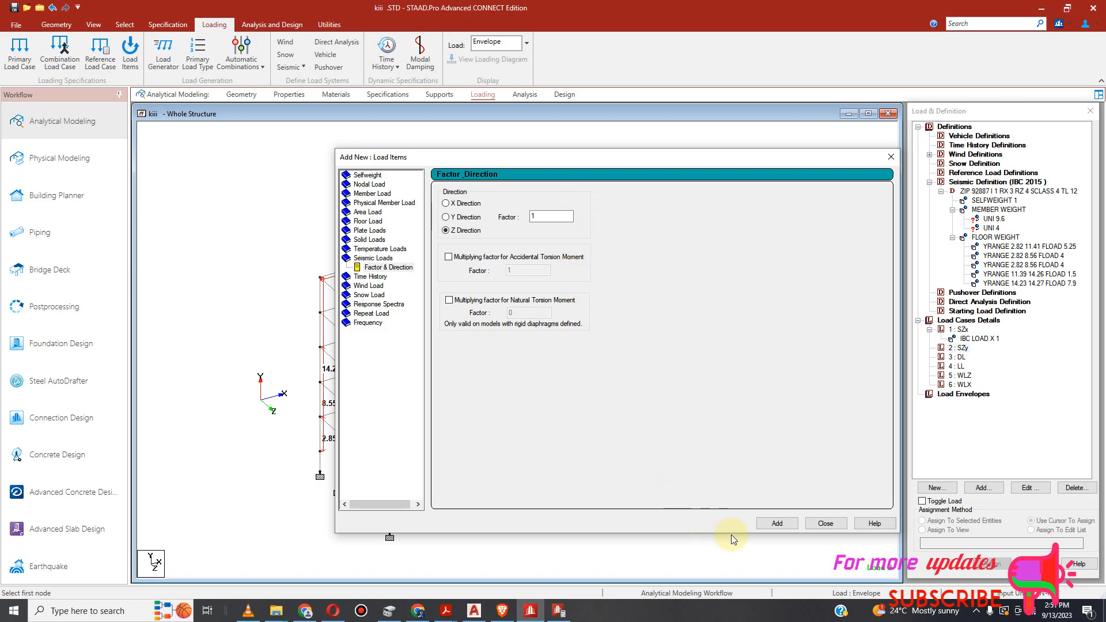
click(776, 524)
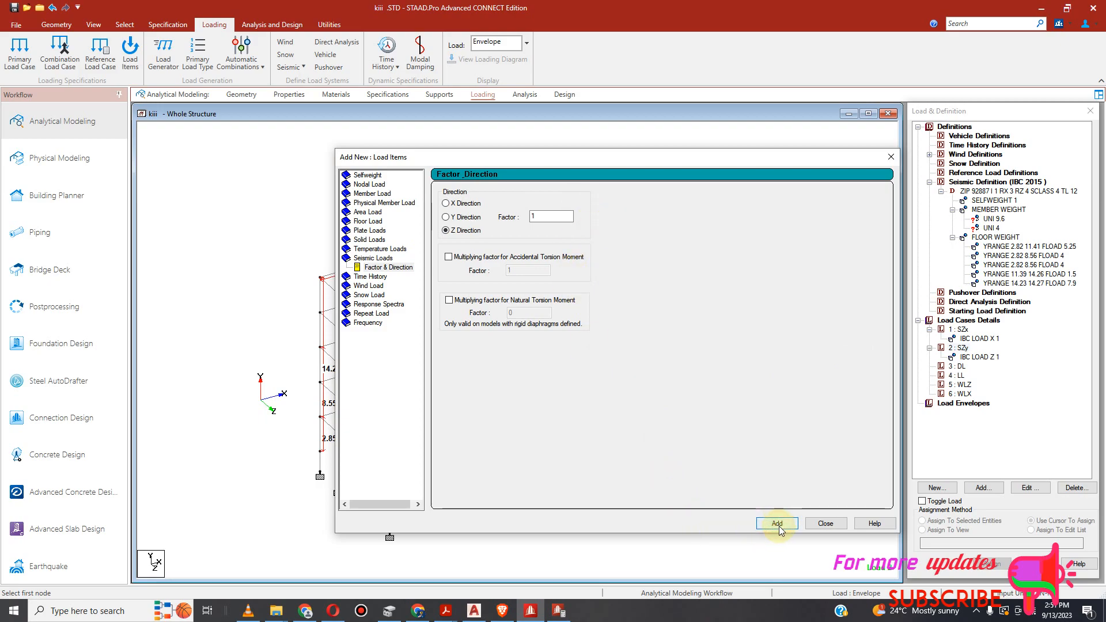
Add a selfweight load with factor -1 in the Y direction to the DL load case.
click(828, 524)
click(967, 366)
click(937, 367)
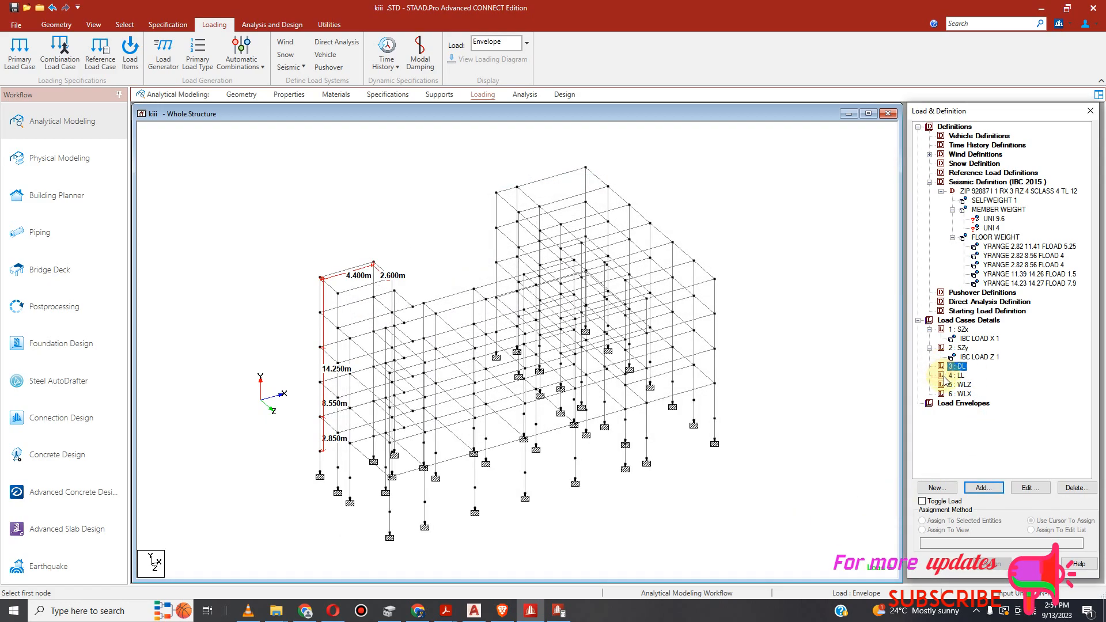
click(984, 488)
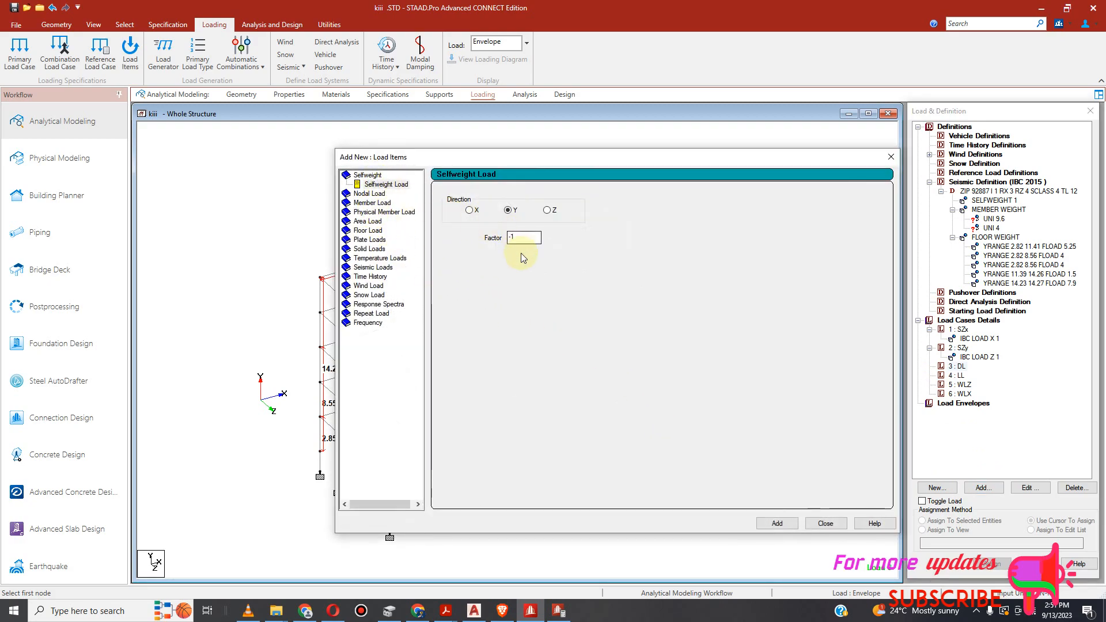
click(777, 525)
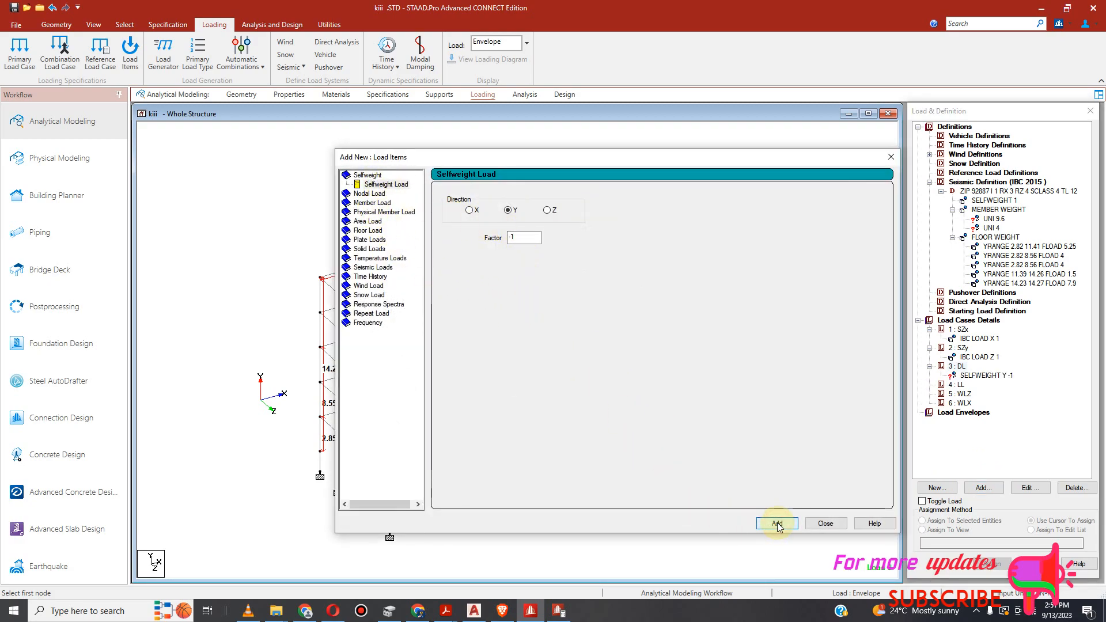
click(825, 524)
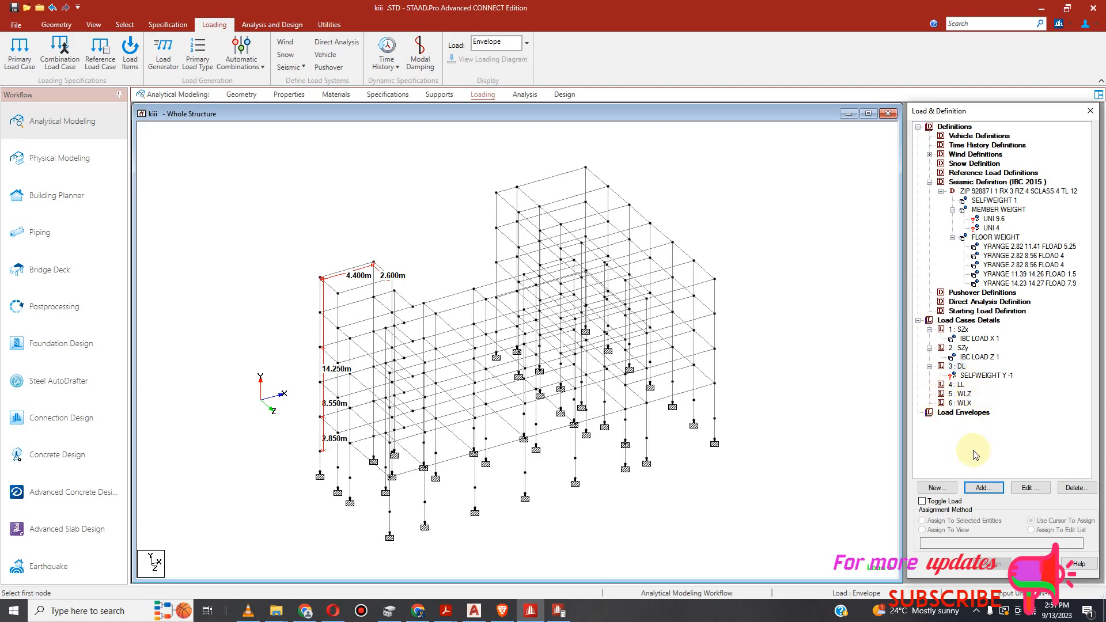
Add a uniform member force of -9.6 kN/m in the GY direction to the DL load case.
click(961, 367)
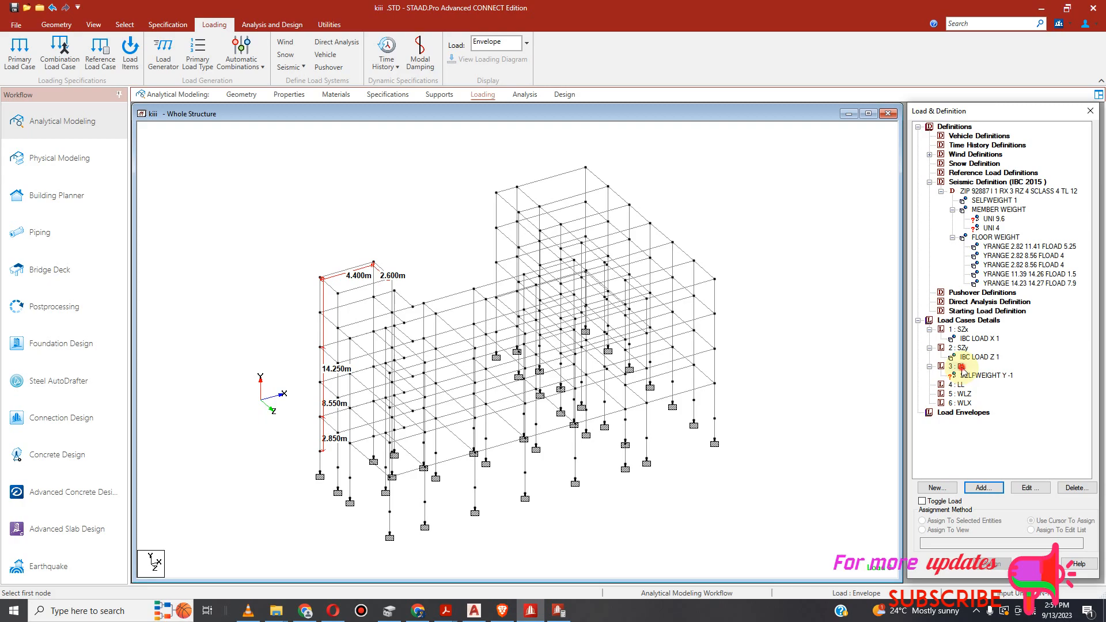
click(985, 489)
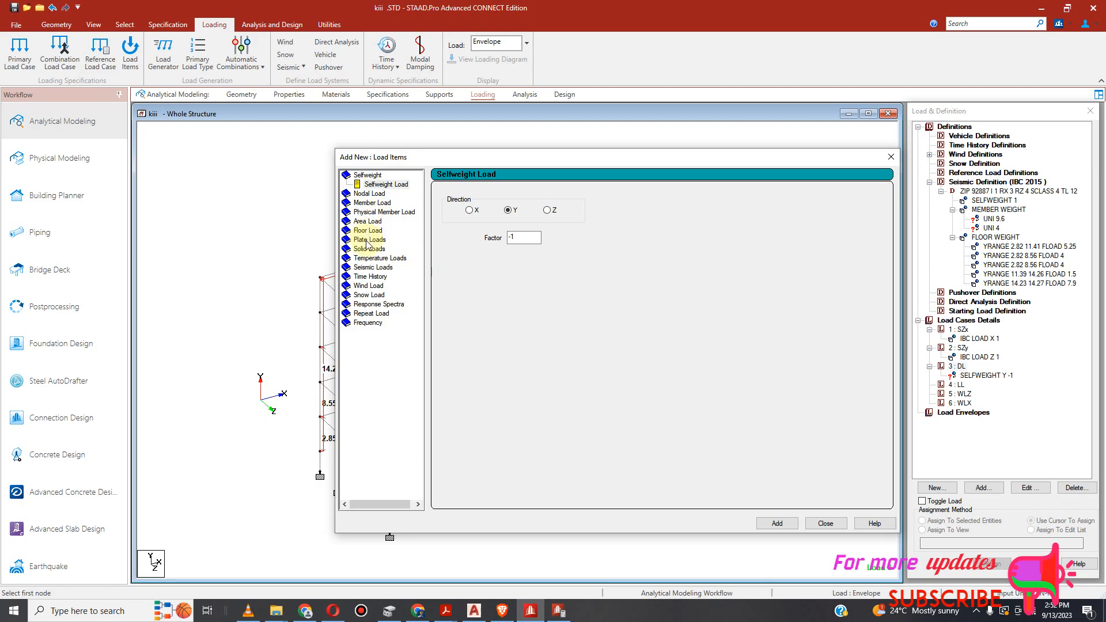
click(372, 203)
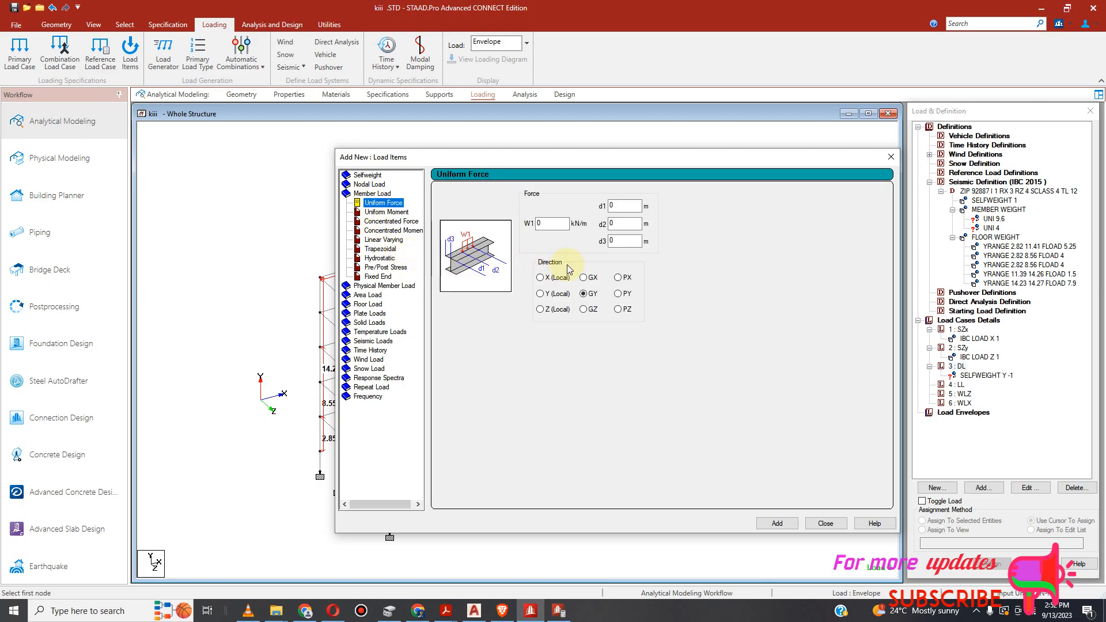
click(549, 223)
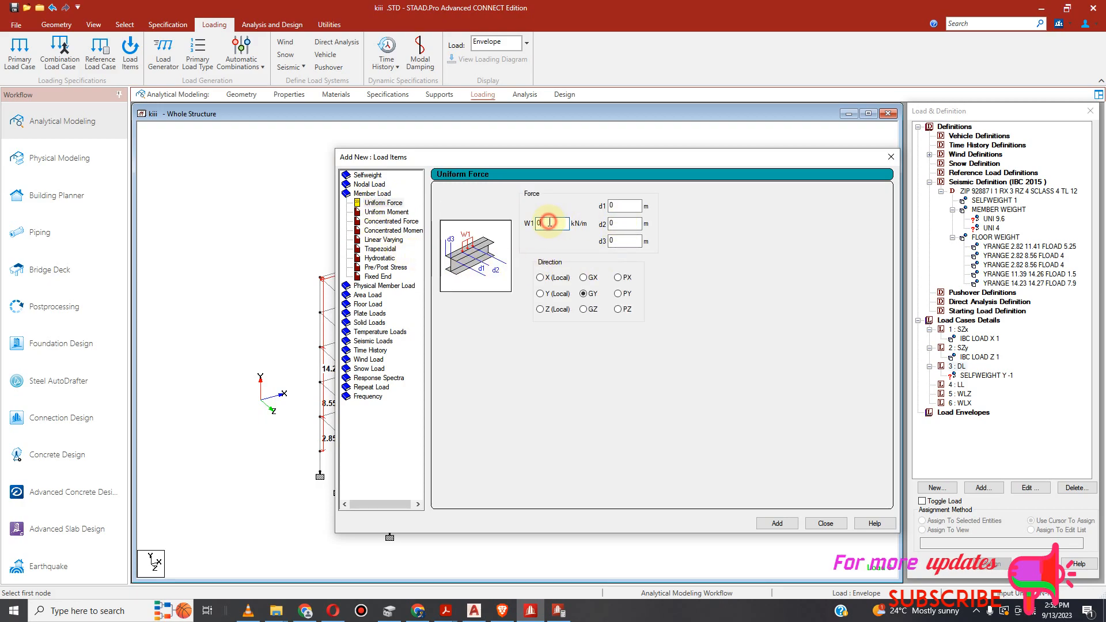
text(9)
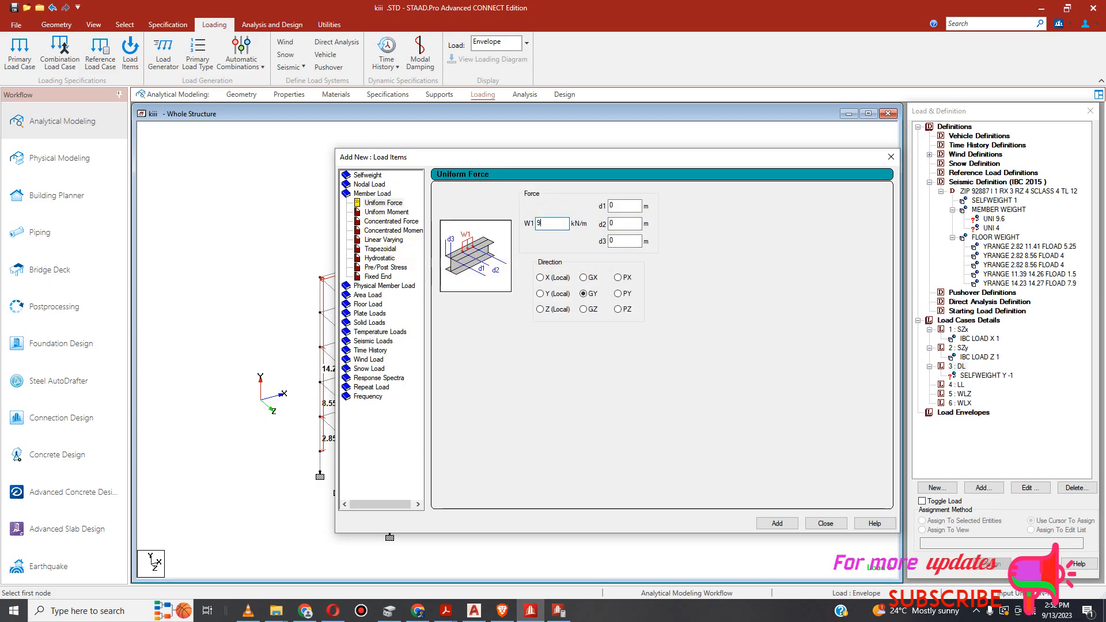
text(.6)
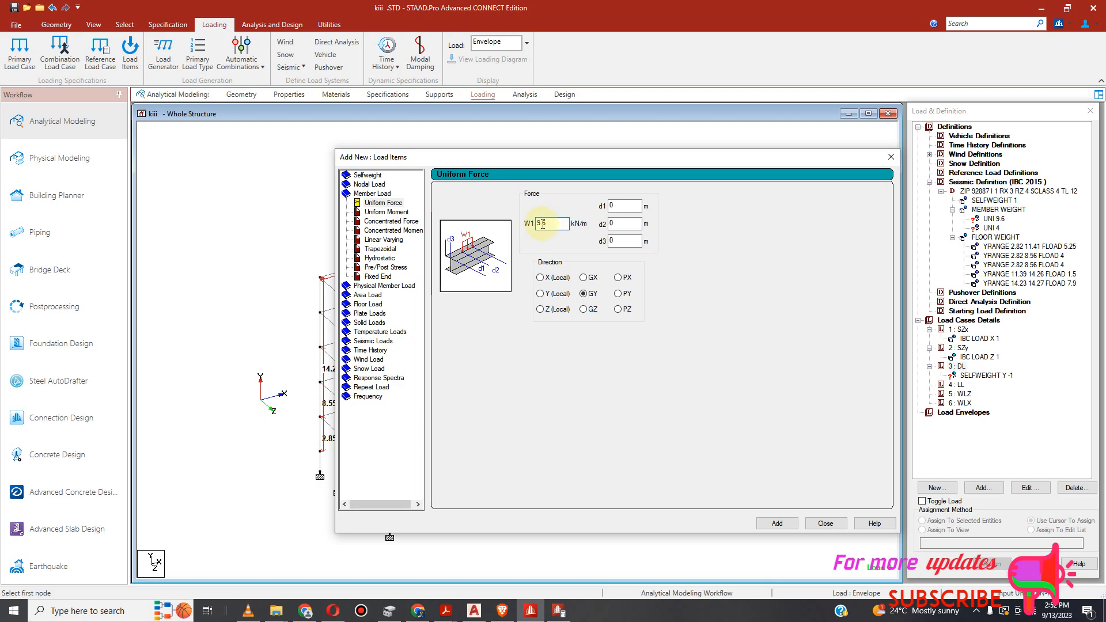
key(Home)
text(-)
click(786, 523)
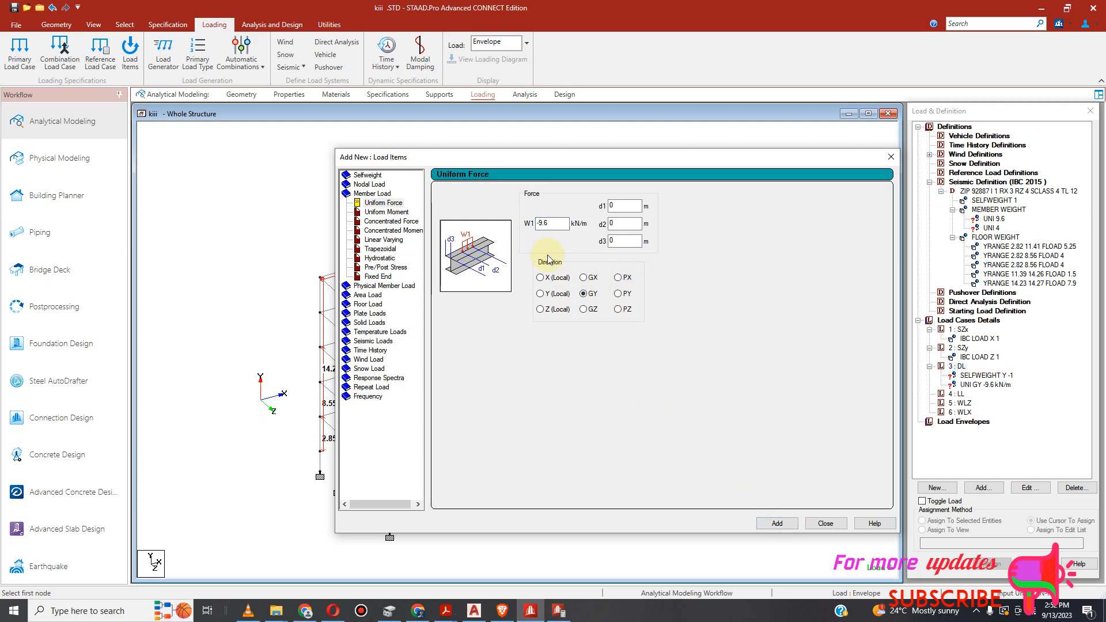
Add a second uniform member force of -4 kN/m in the GY direction to the DL load case.
click(549, 223)
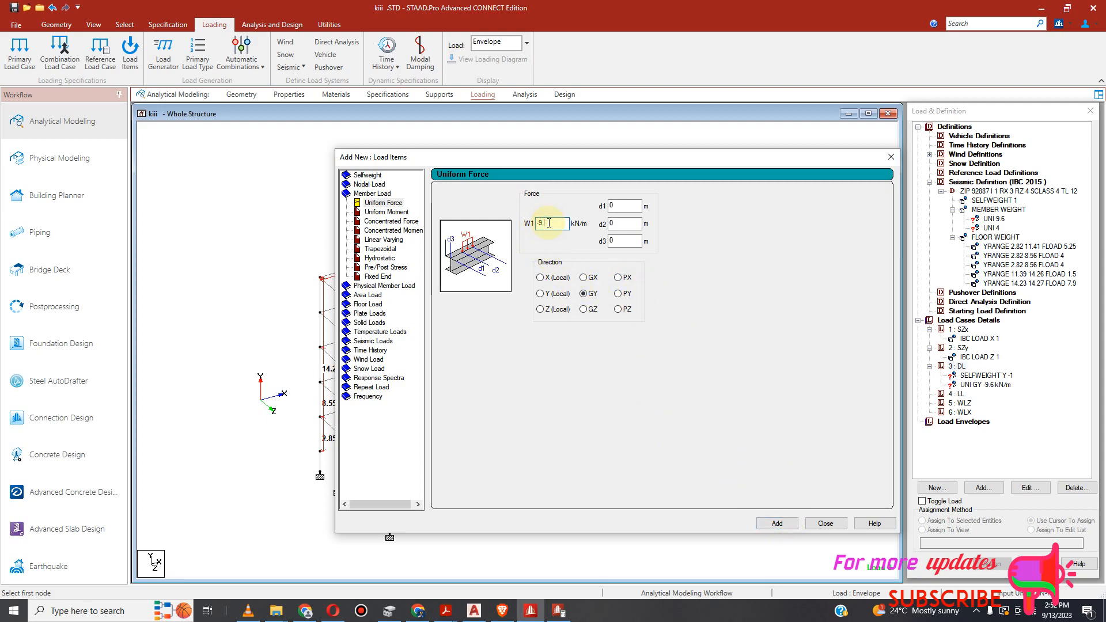
text(4)
click(777, 523)
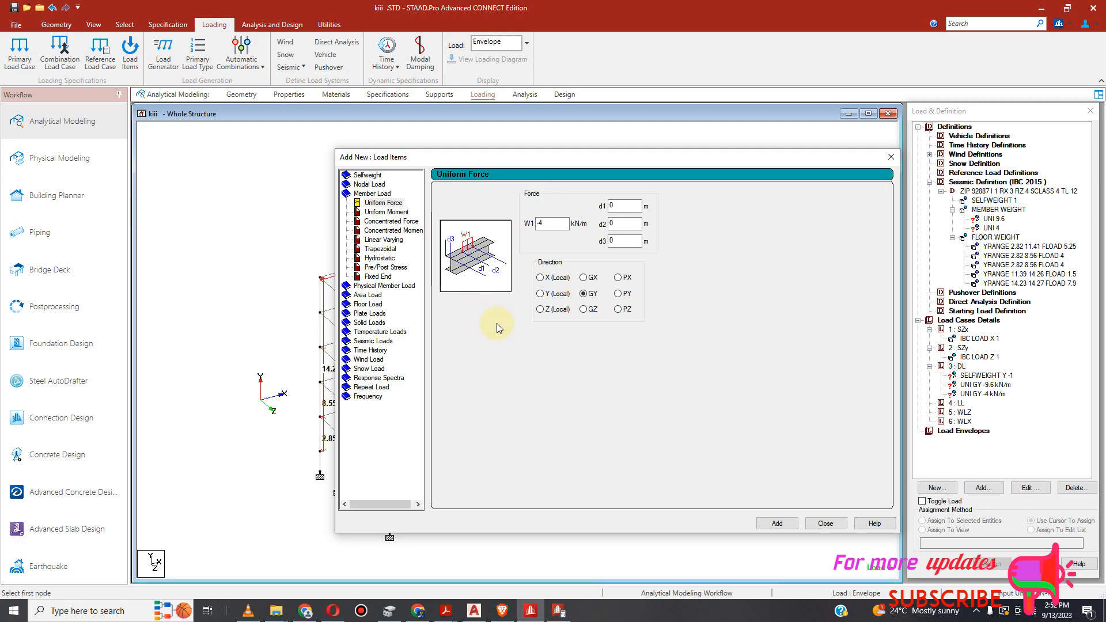
Add a Global Y floor load of 5.25 kN/m2 to DL with a Y range from 2.83 to 11.41 m.
click(368, 305)
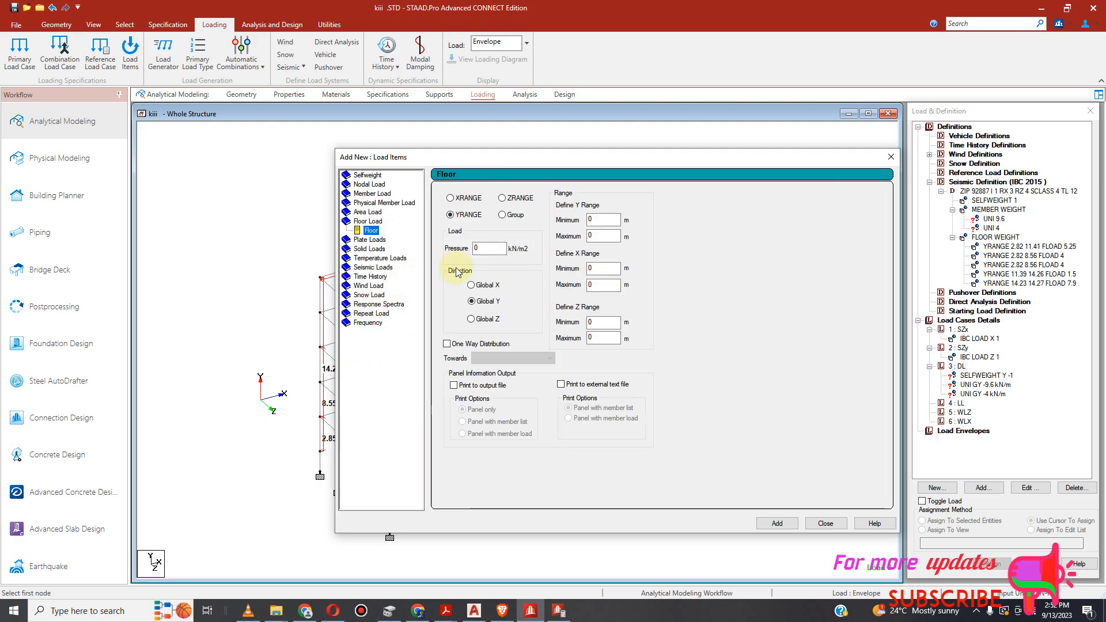
click(486, 248)
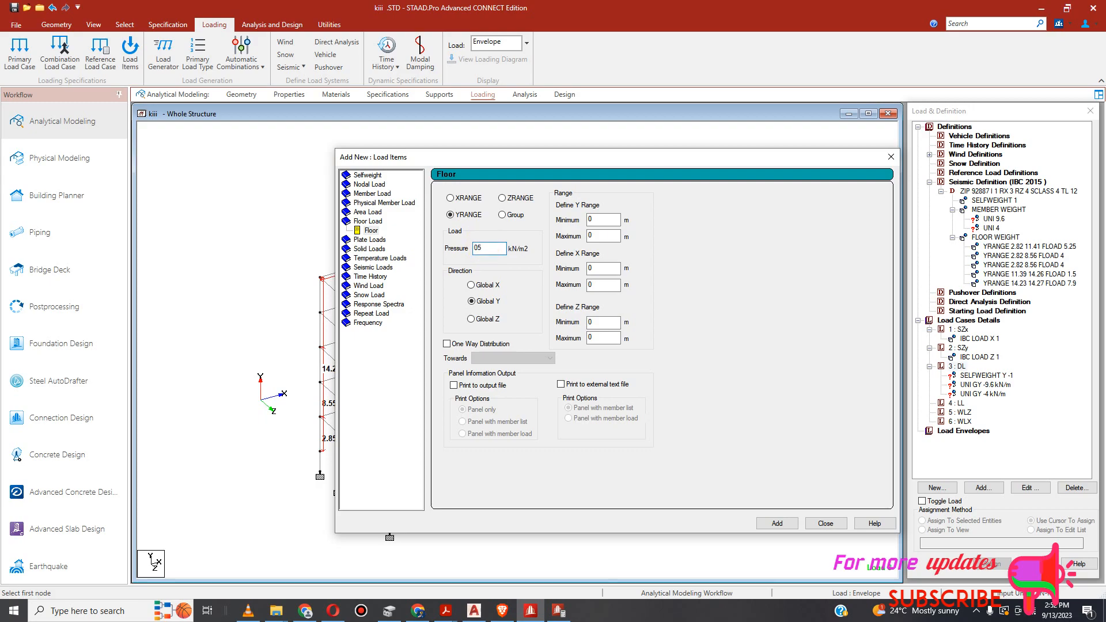
click(590, 237)
double_click(595, 221)
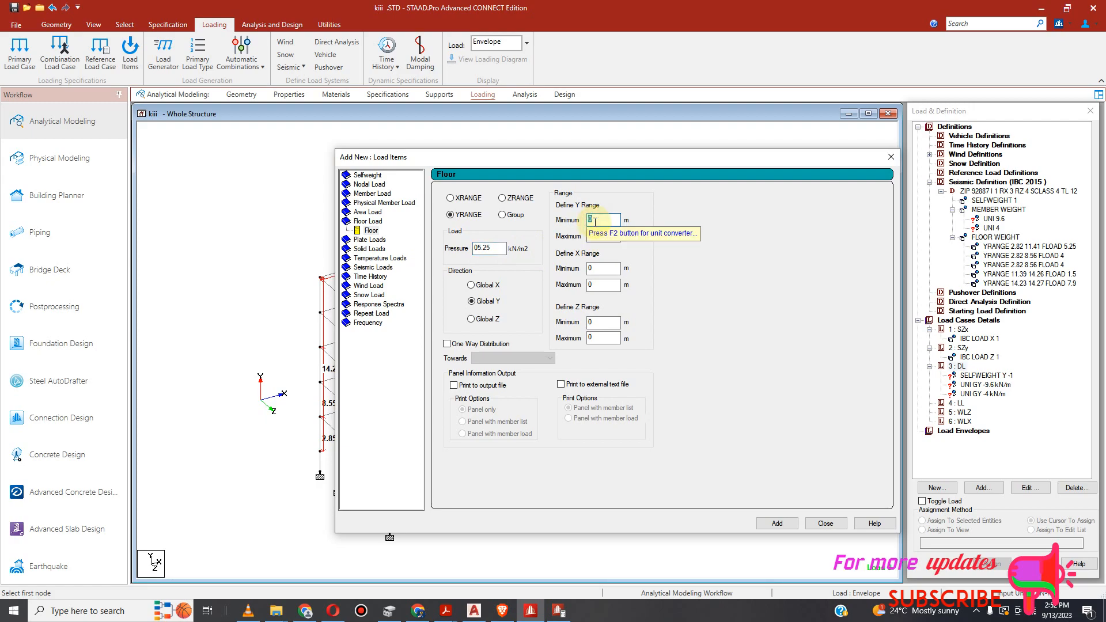
text(2.83)
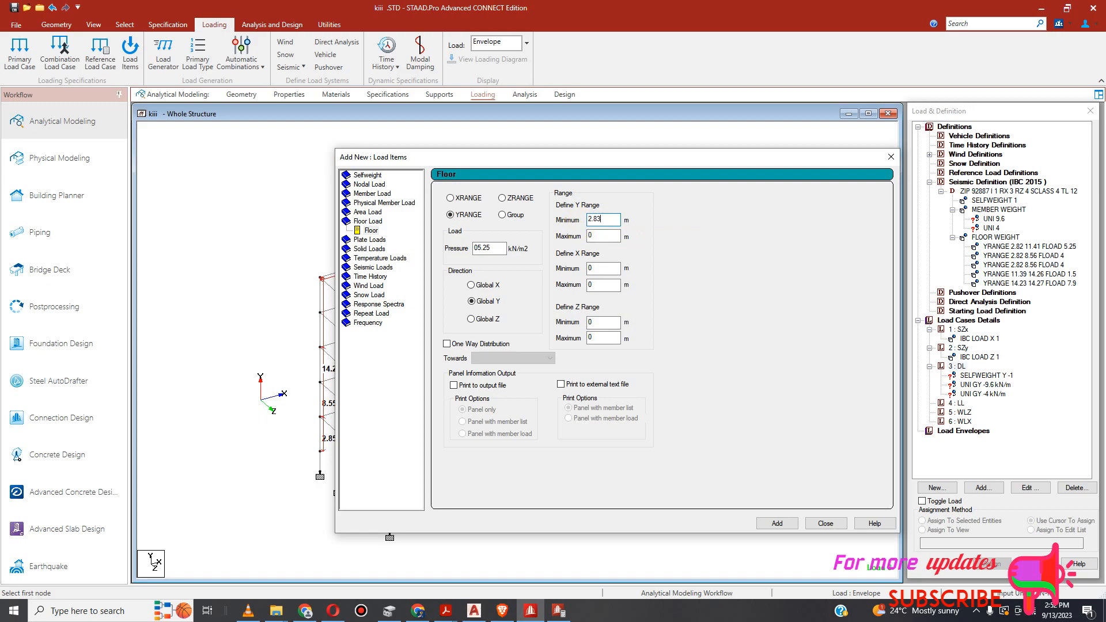
double_click(594, 235)
text(11)
text(.41)
click(783, 525)
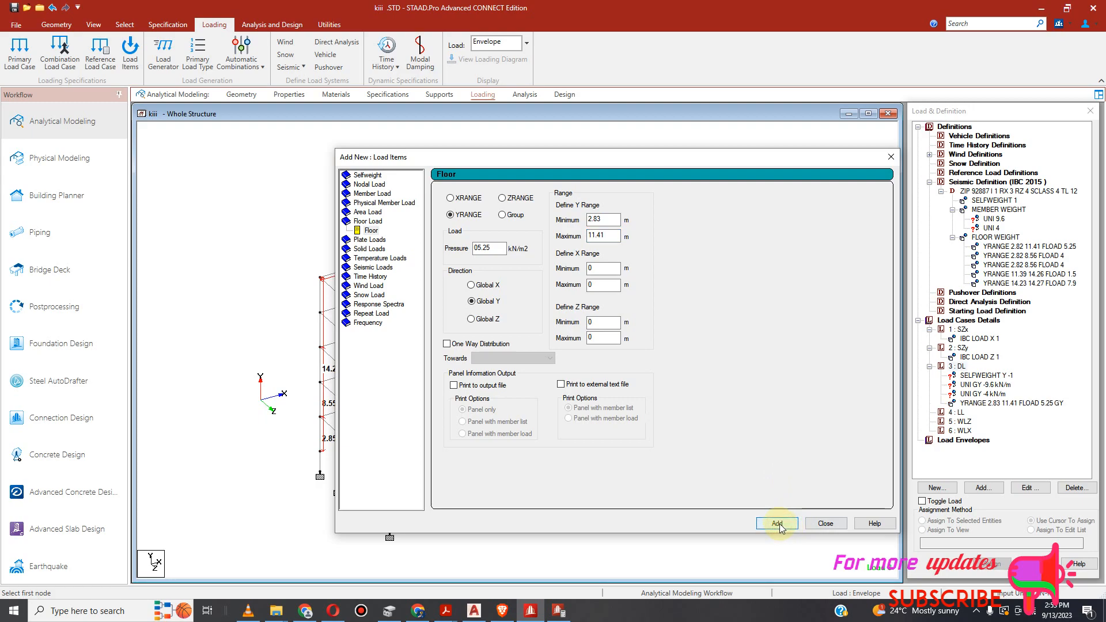
Add a Global Y floor load of -7.9 kN/m2 to DL with a Y range from 14.23 to 14.27 m.
click(489, 247)
double_click(489, 247)
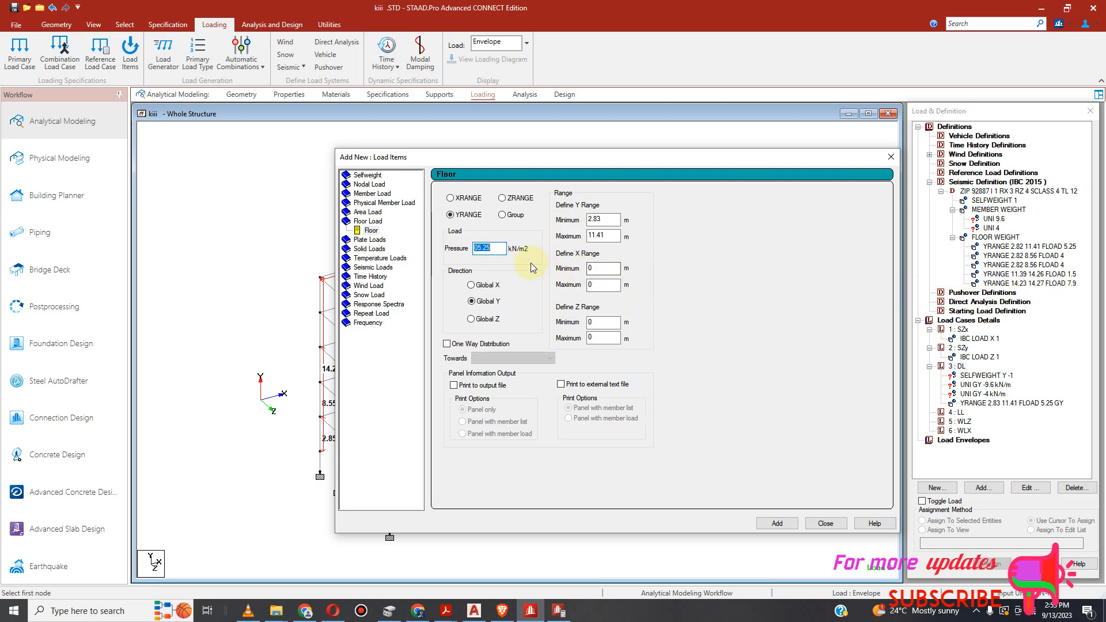
text(7.9)
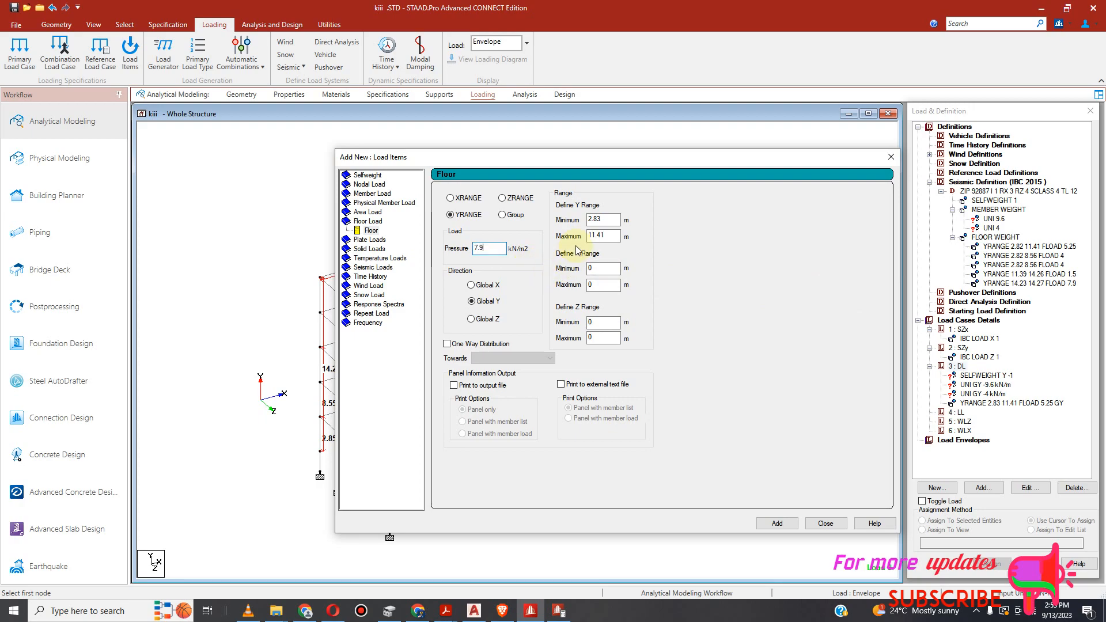
double_click(600, 219)
text(14.23)
double_click(611, 236)
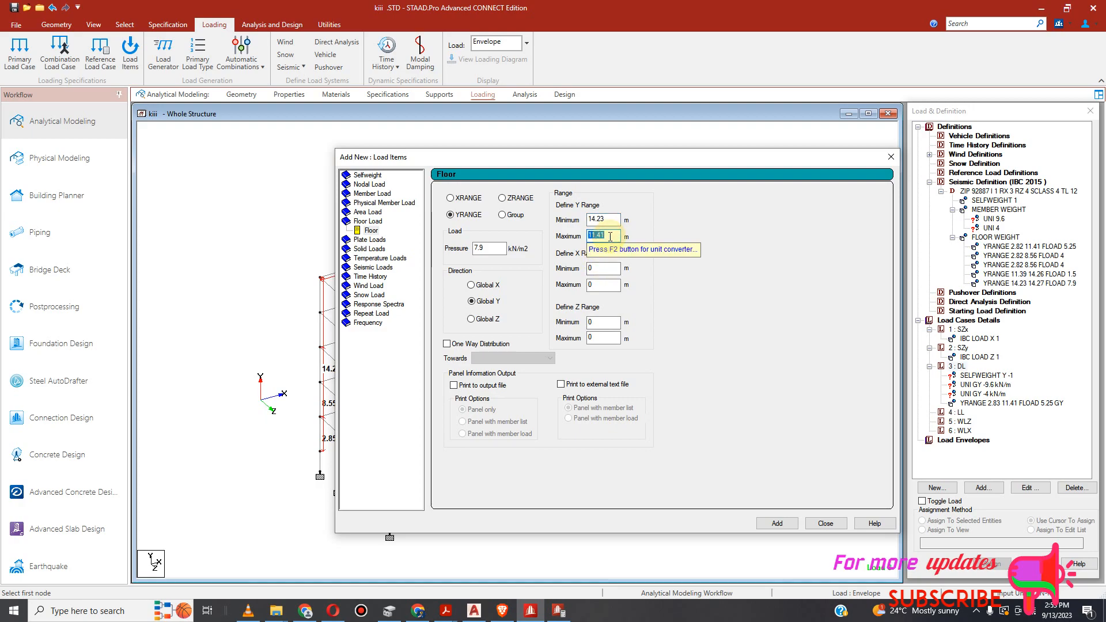
text(14.27)
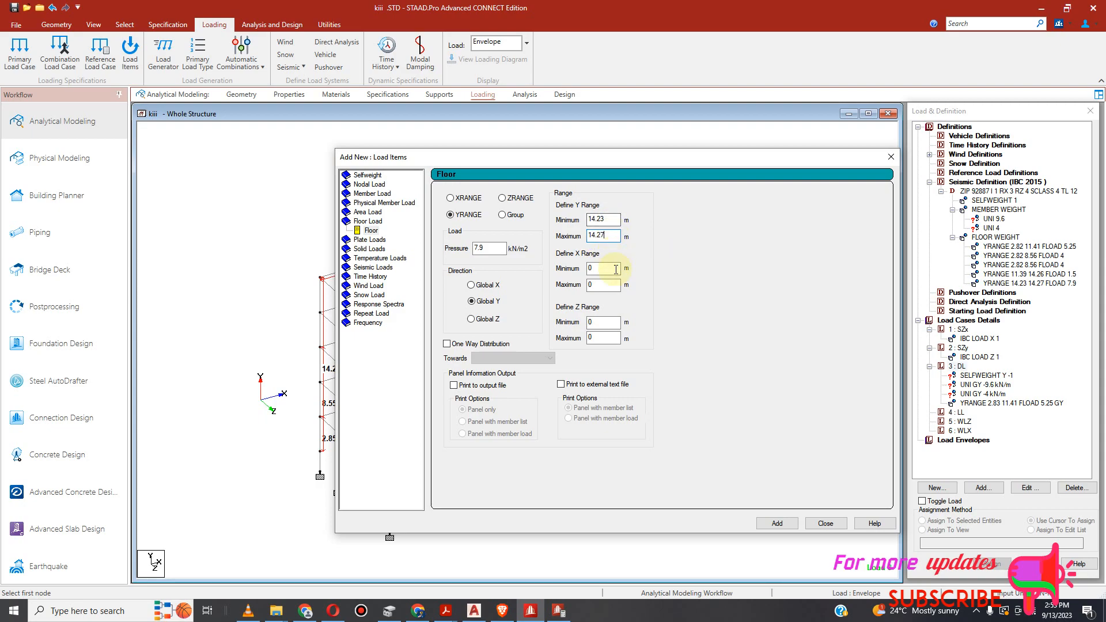
click(476, 249)
text(-)
click(778, 526)
Change the pressure of the DL floor load spanning 2.83 to 11.41 m to -5.25 kN/m2.
click(1040, 412)
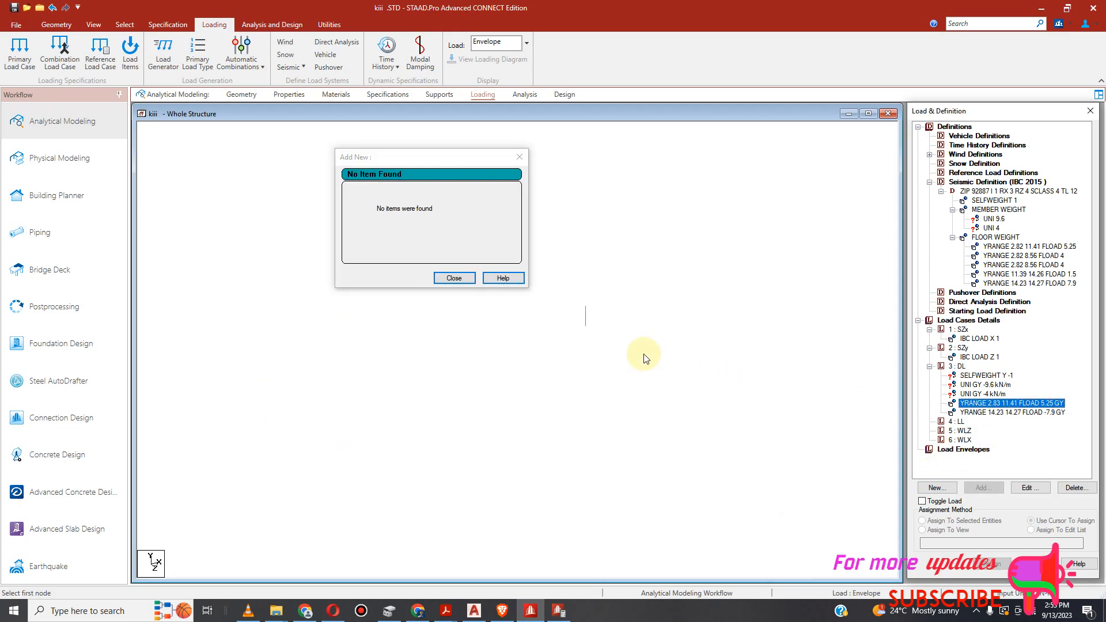
click(462, 278)
click(1009, 404)
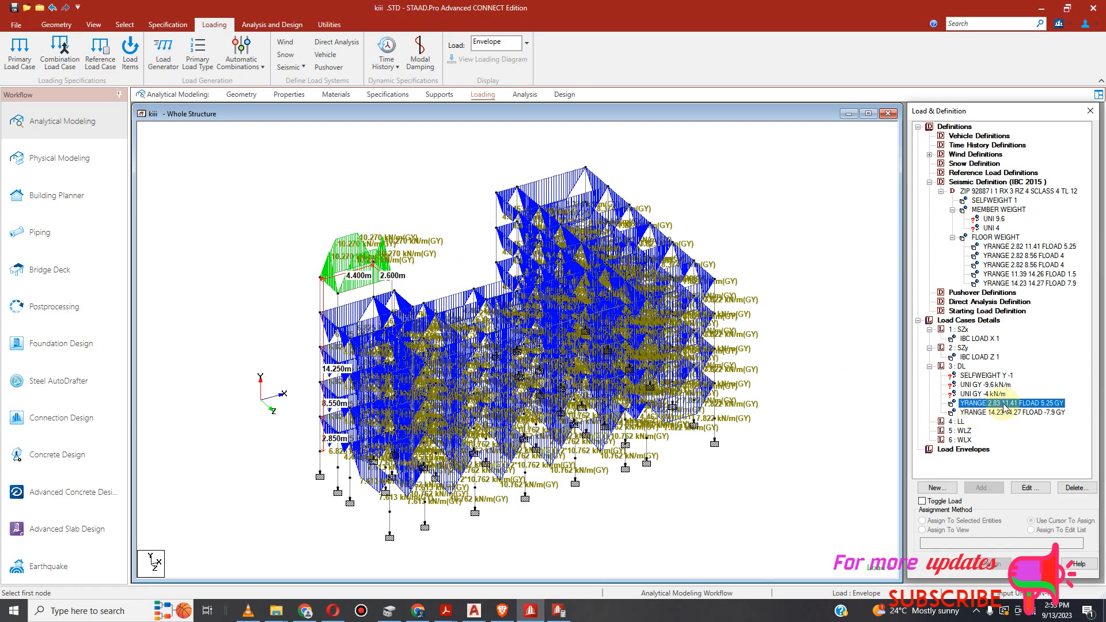
click(1027, 489)
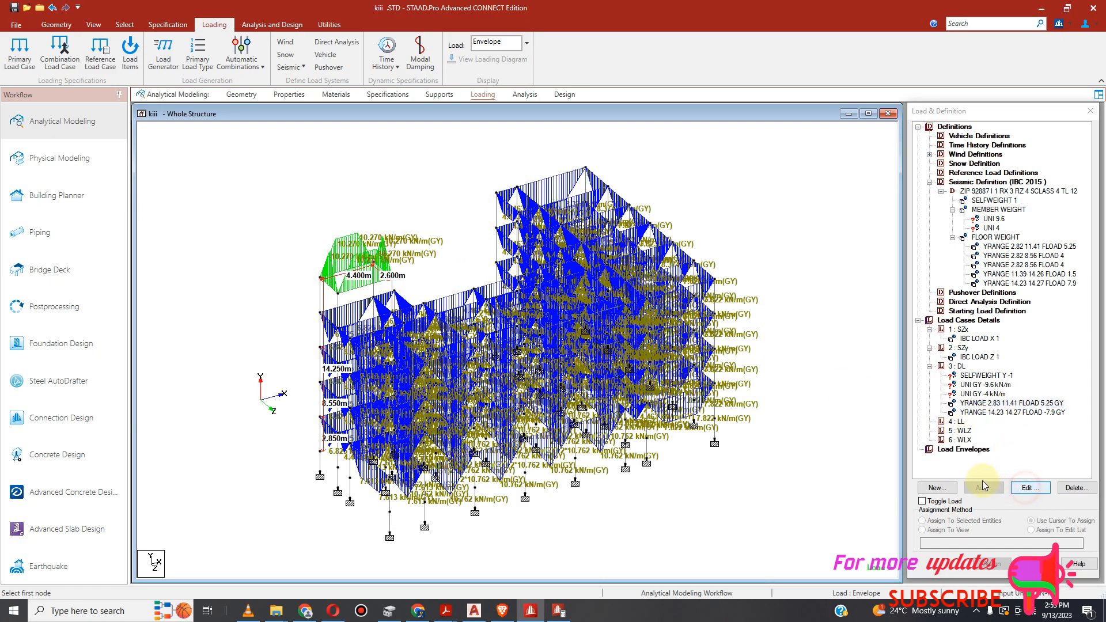
click(537, 266)
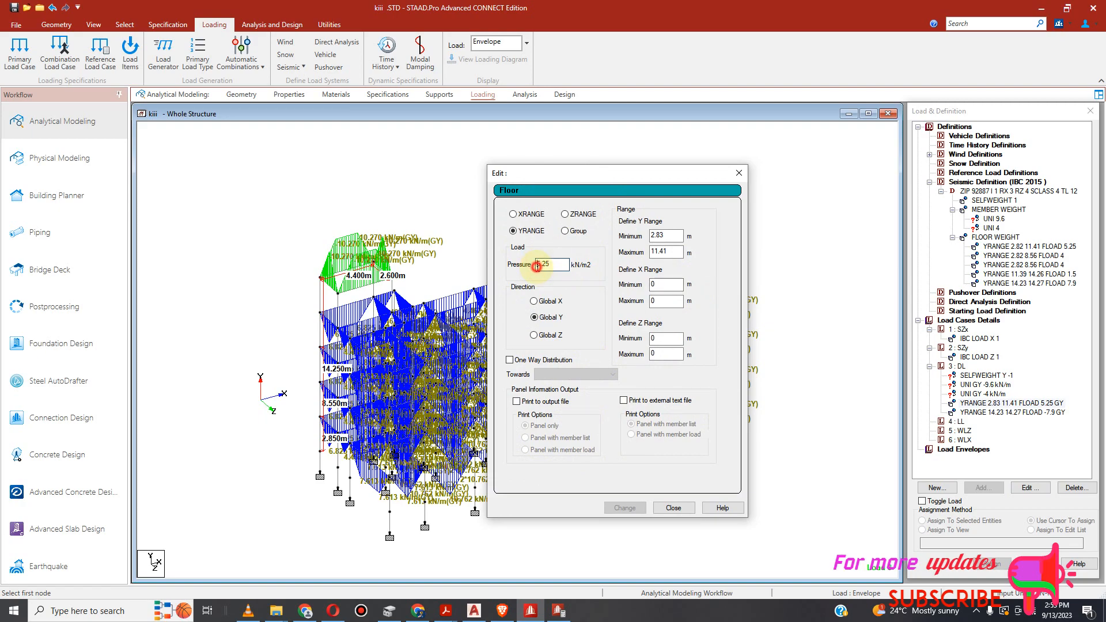
text(-)
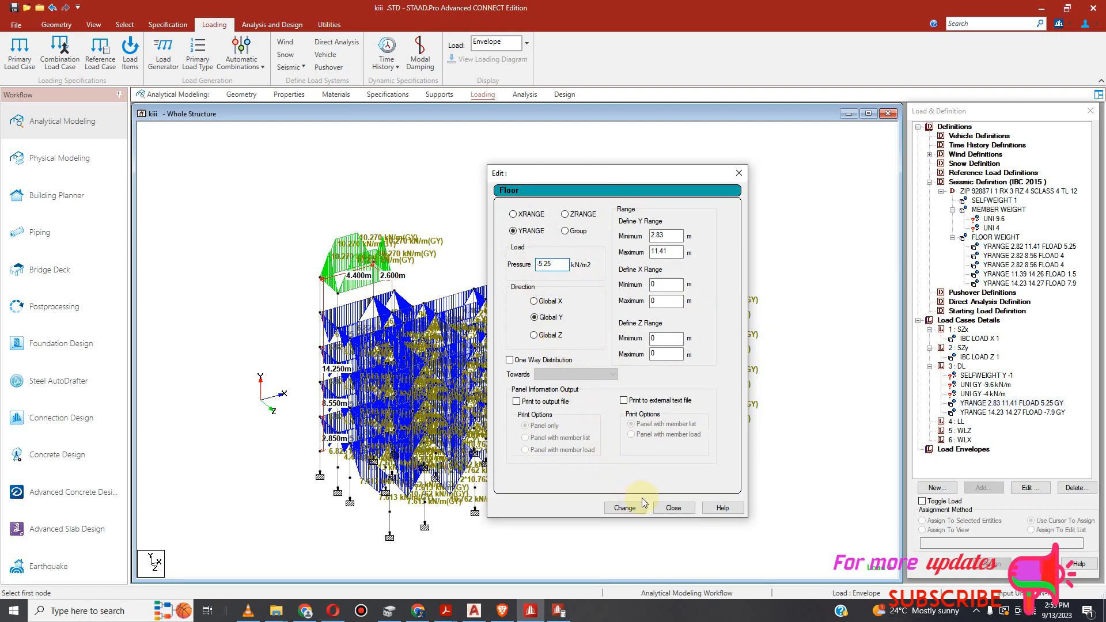
click(625, 509)
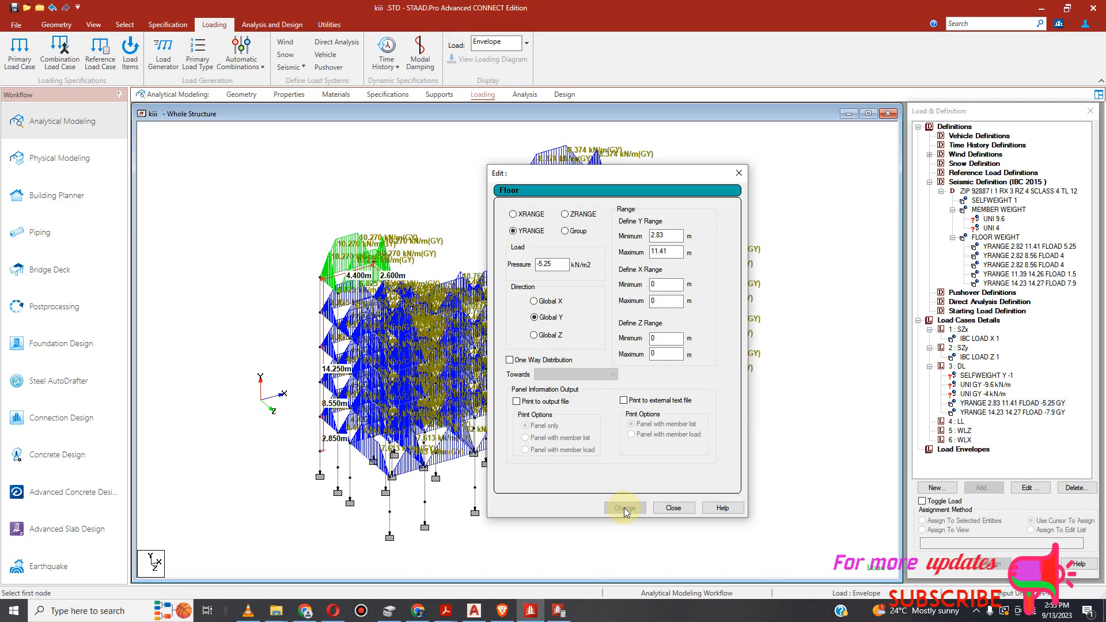
click(674, 508)
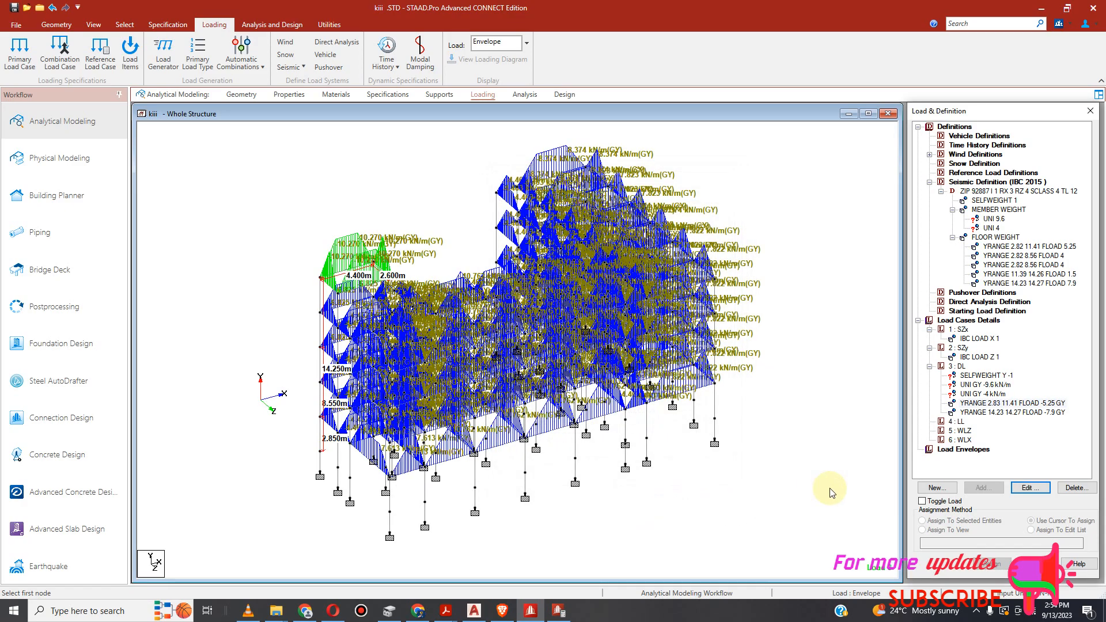
click(960, 366)
click(983, 488)
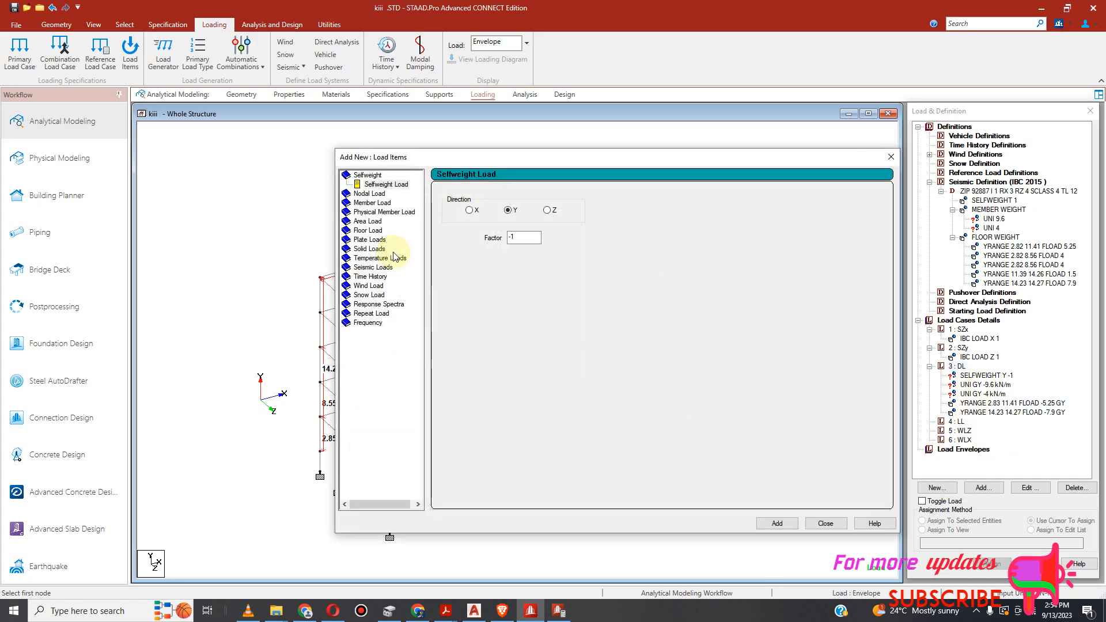
click(368, 230)
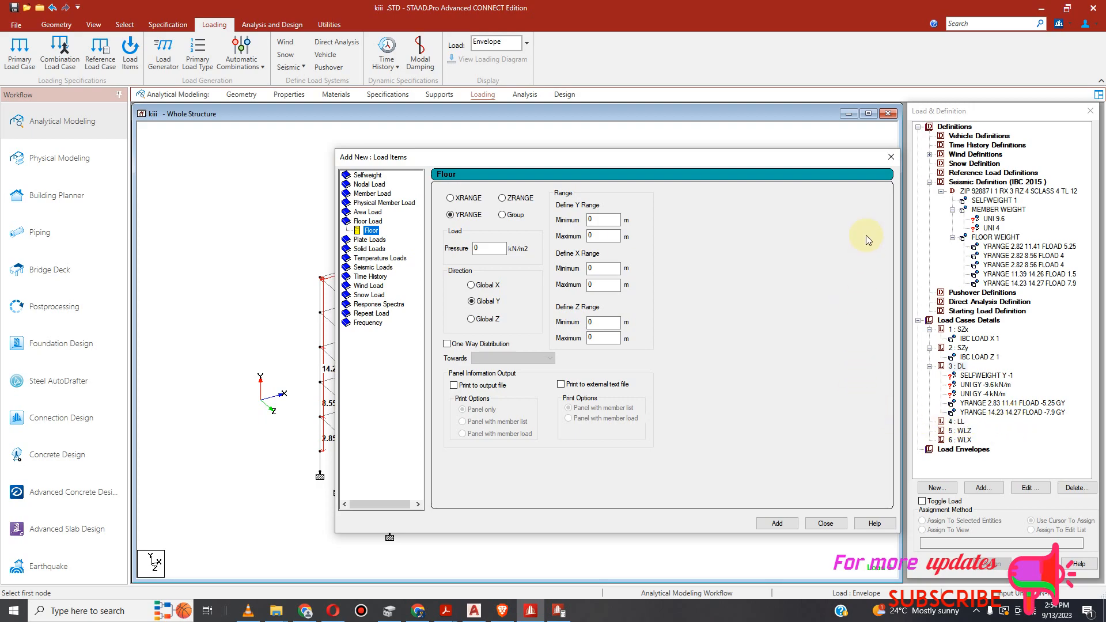
click(890, 158)
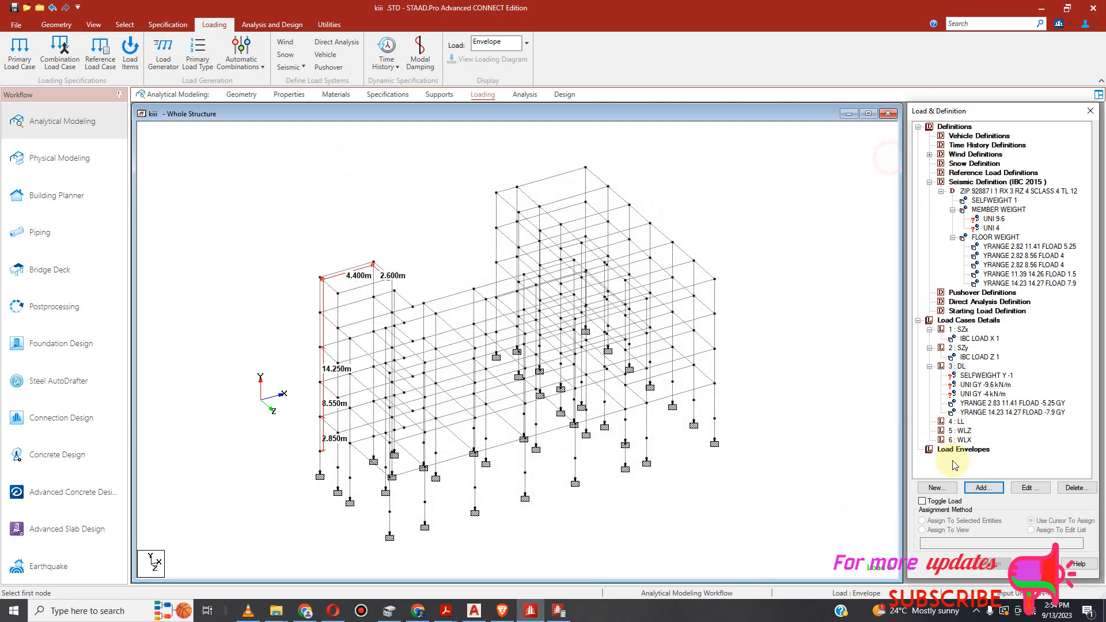
Add a Global Y floor load of -4 kN/m2 to the LL load case with a Y range from 2.83 to 8.56 m.
double_click(959, 422)
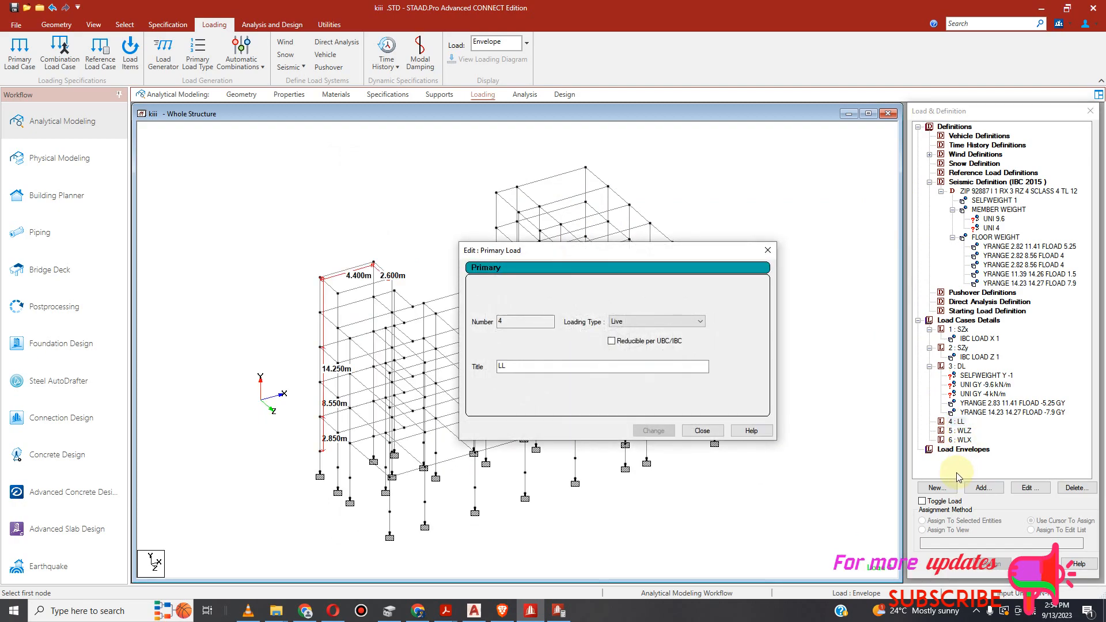
click(703, 431)
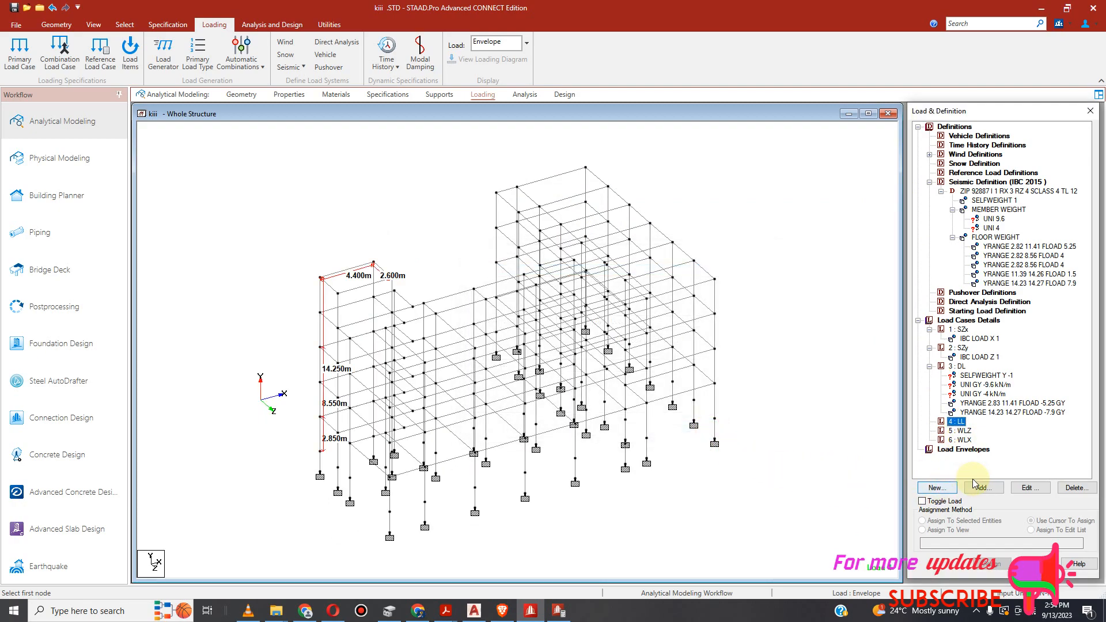
click(947, 489)
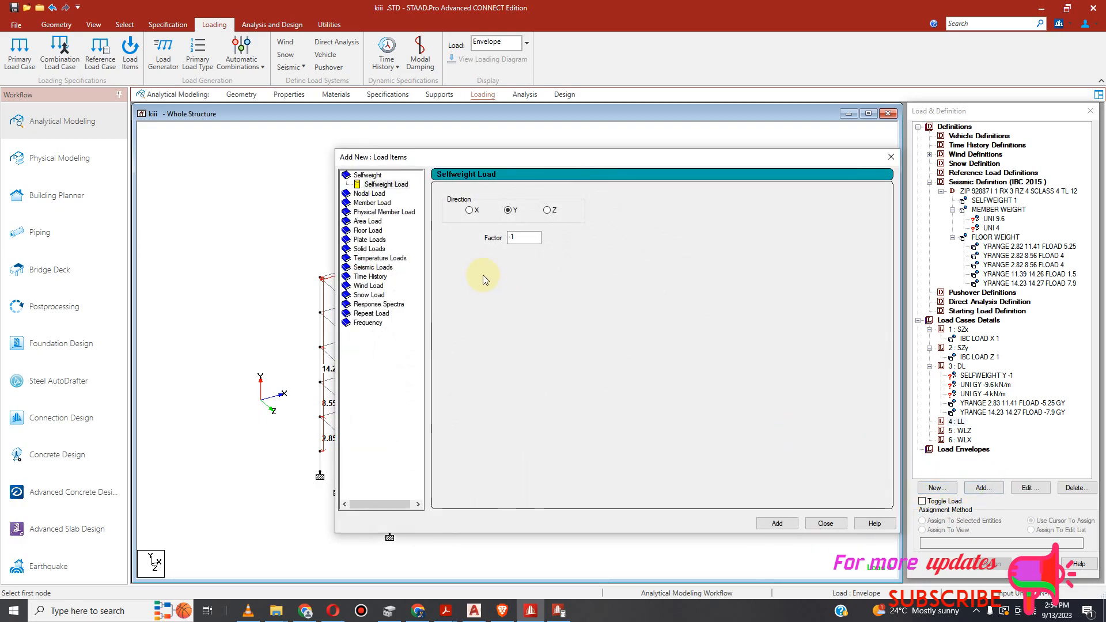
click(367, 230)
double_click(484, 250)
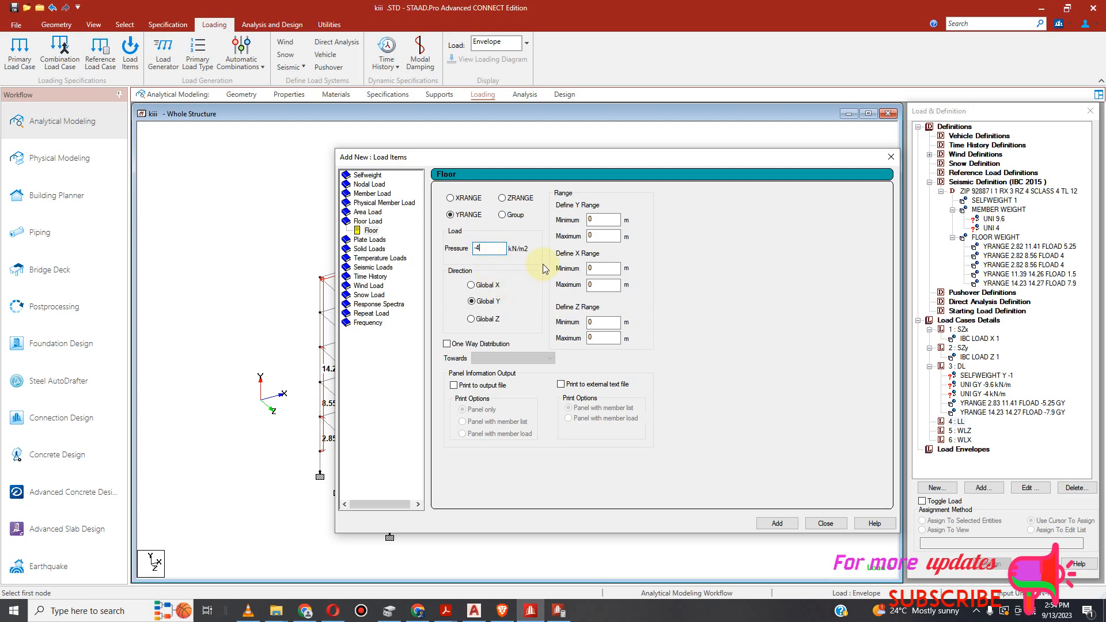
double_click(598, 221)
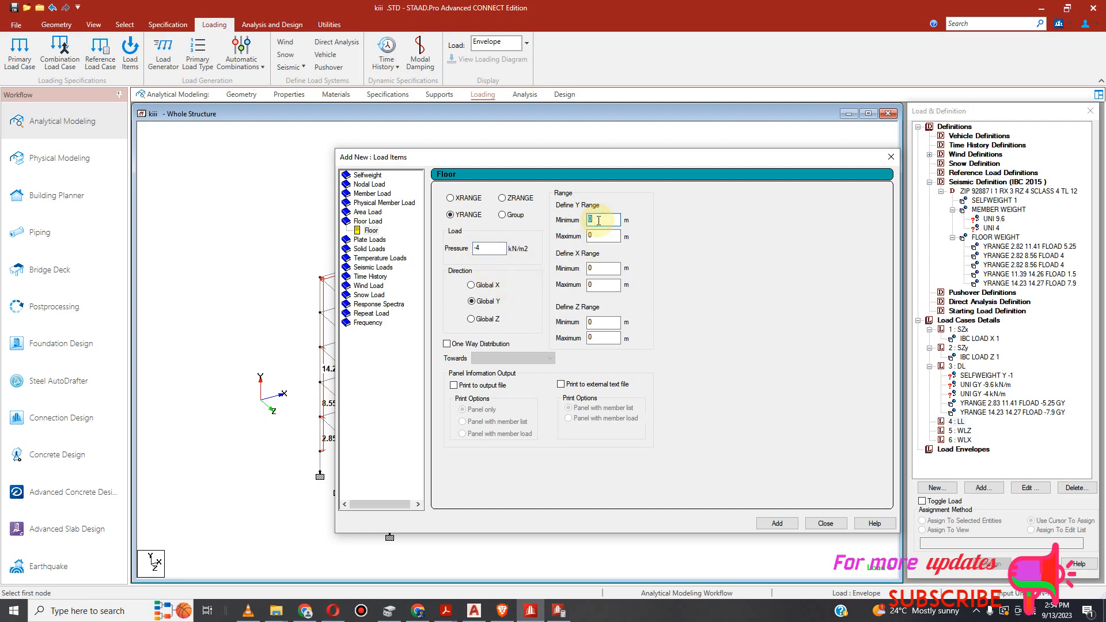
text(2.83)
click(594, 236)
text(1.)
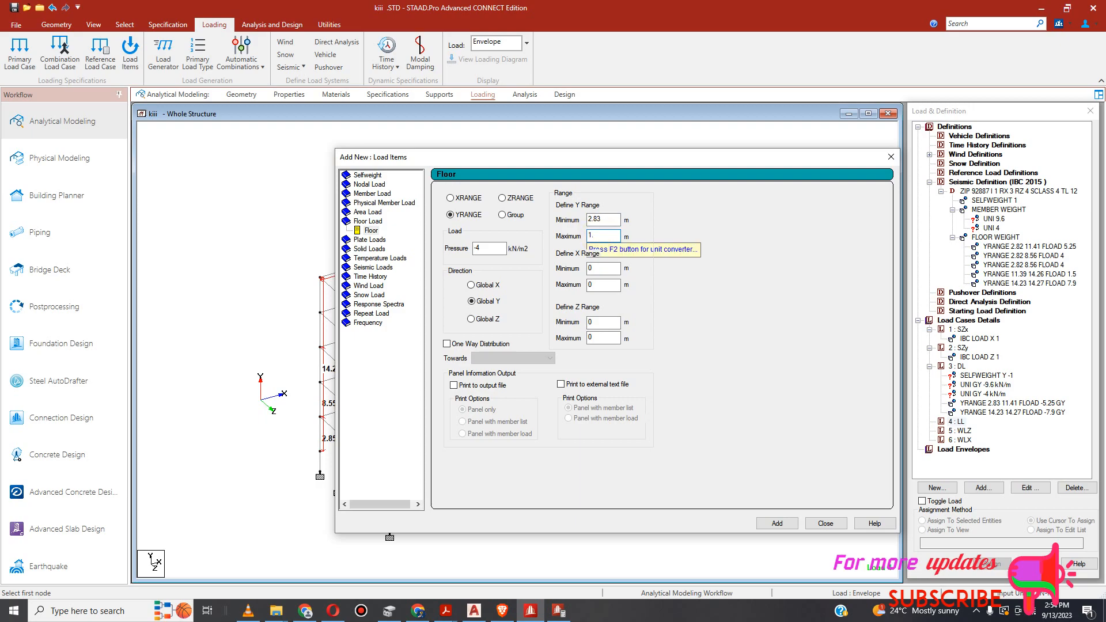
text(8)
key(BackSpace)
key(BackSpace)
key(BackSpace)
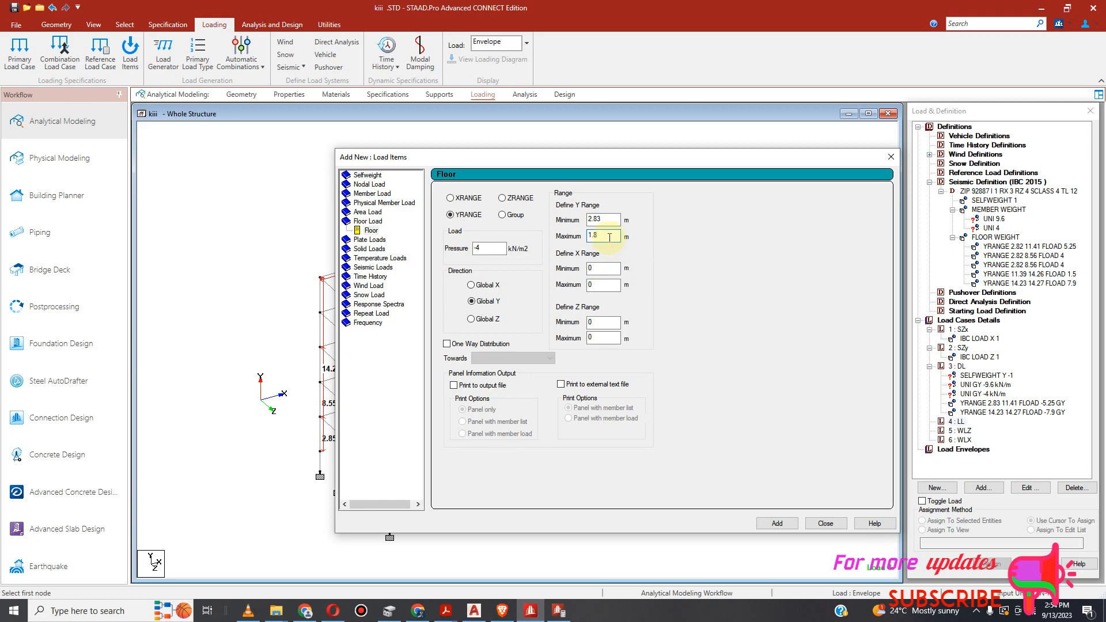
text(8.)
text(56)
click(795, 528)
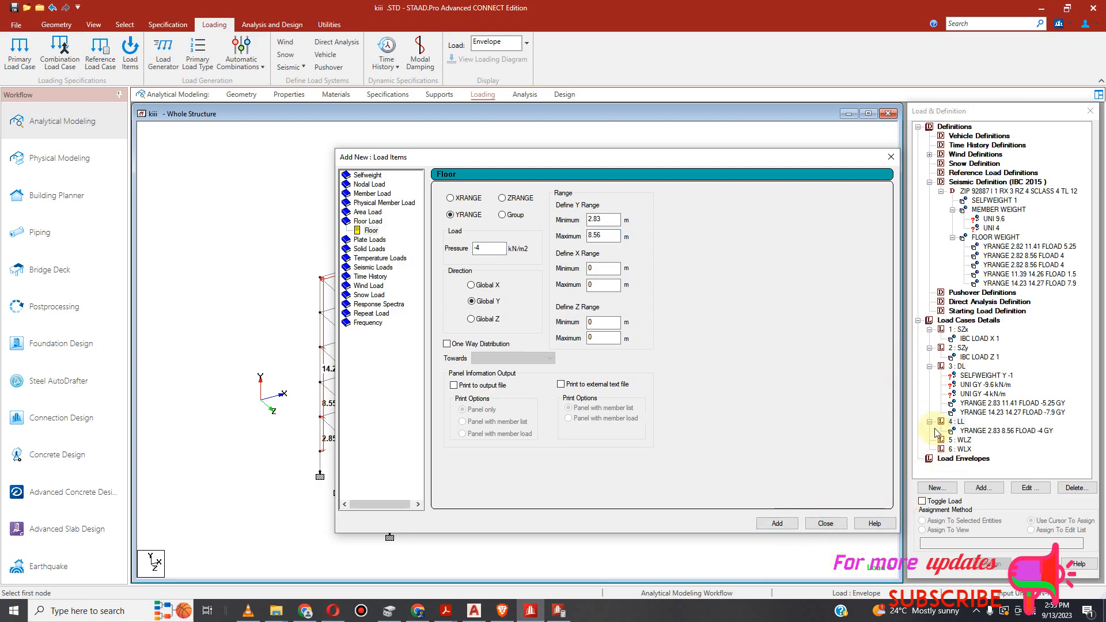
click(891, 157)
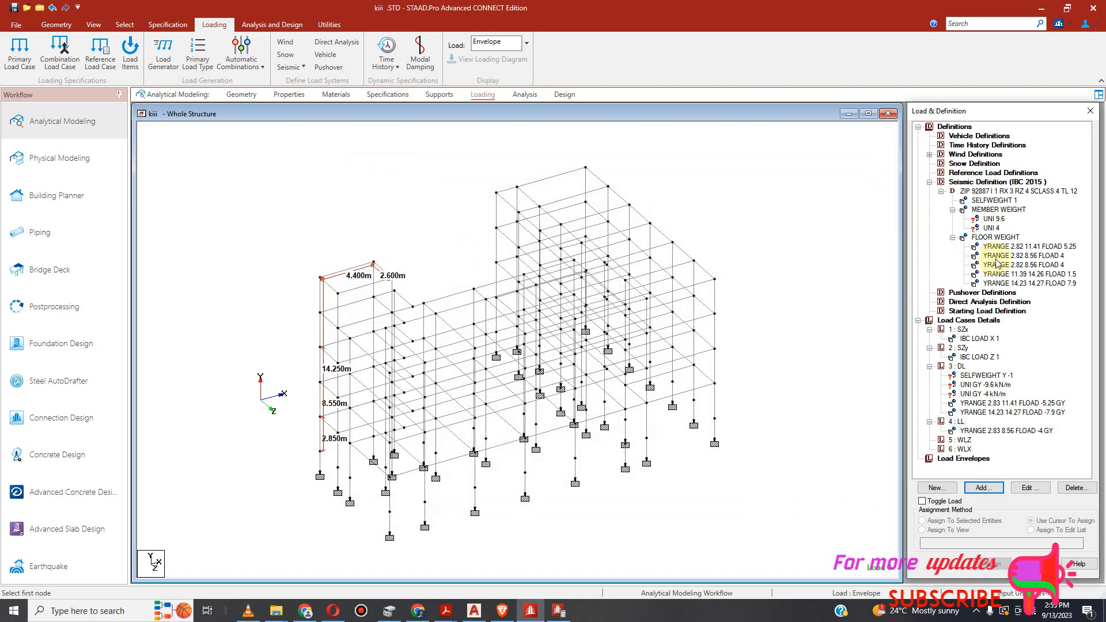
Compare the two seismic floor weights of 4 kN/m2 spanning 2.82 to 8.56 m and delete the duplicate.
click(991, 262)
click(1031, 487)
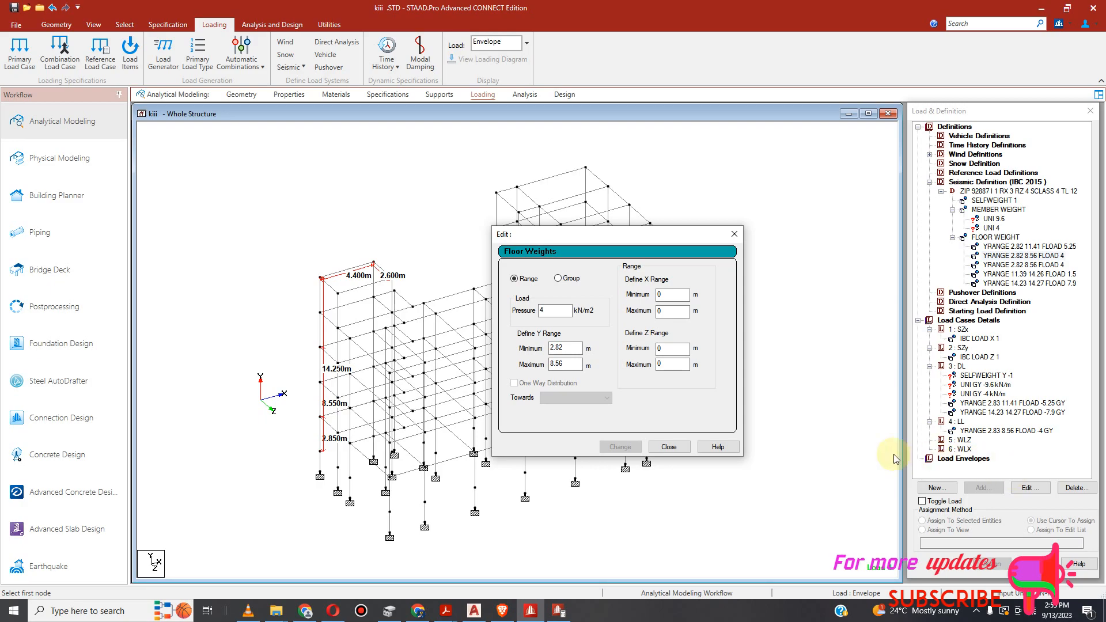
click(669, 447)
click(1021, 265)
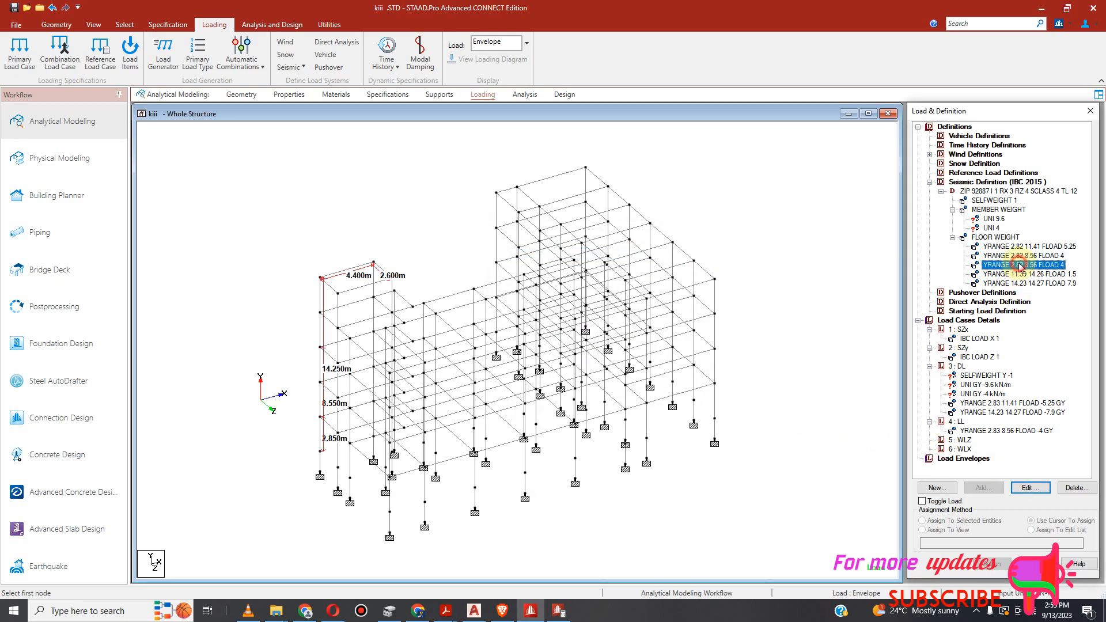
click(1030, 489)
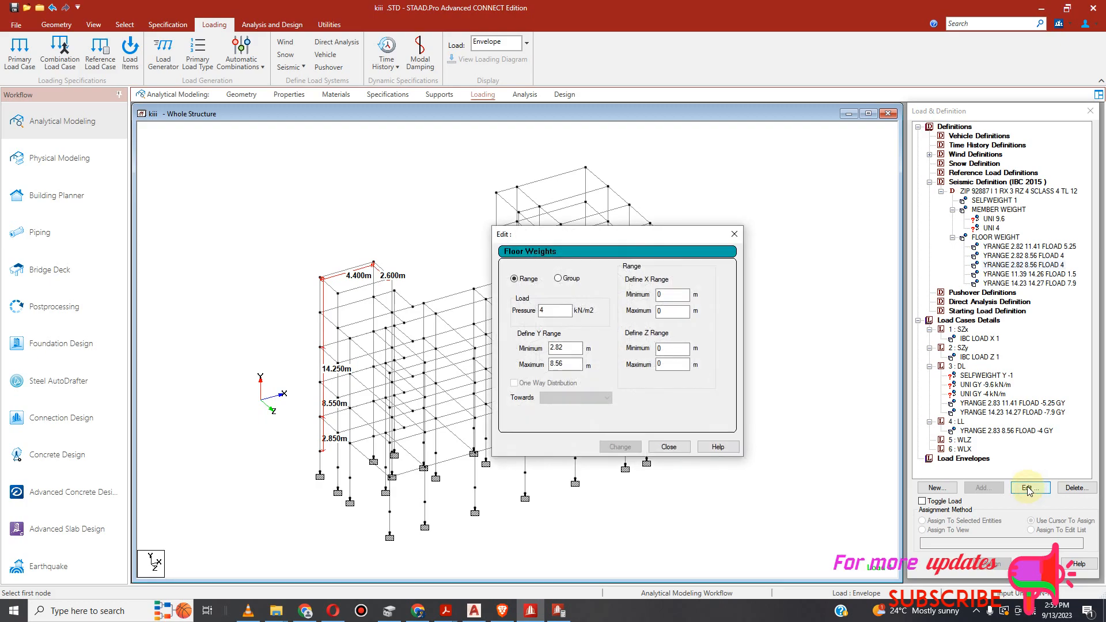
click(672, 446)
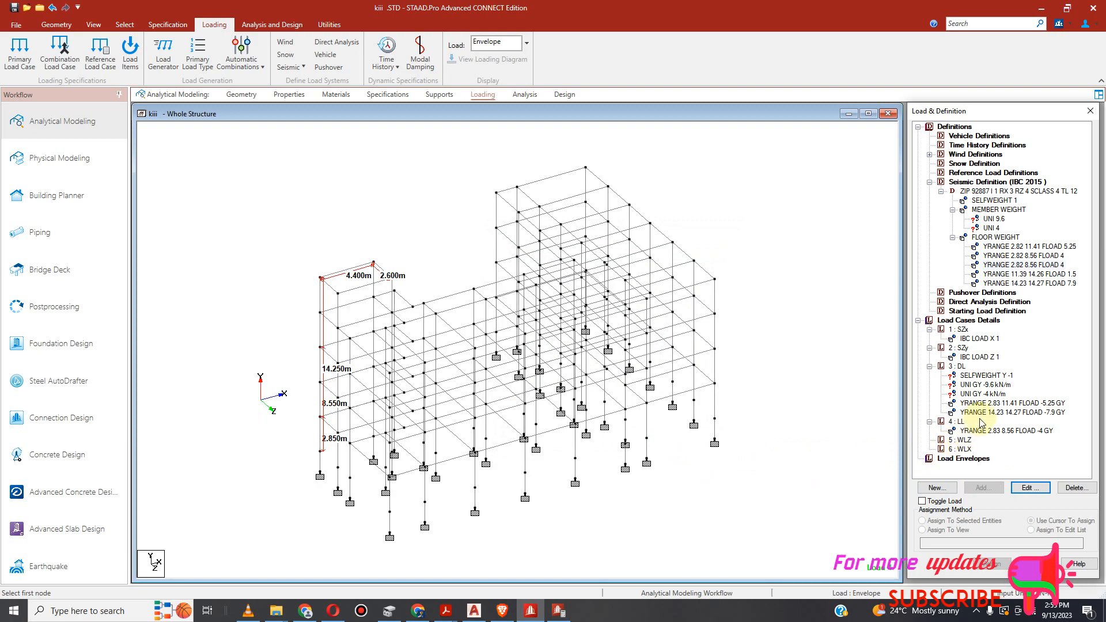
click(1022, 265)
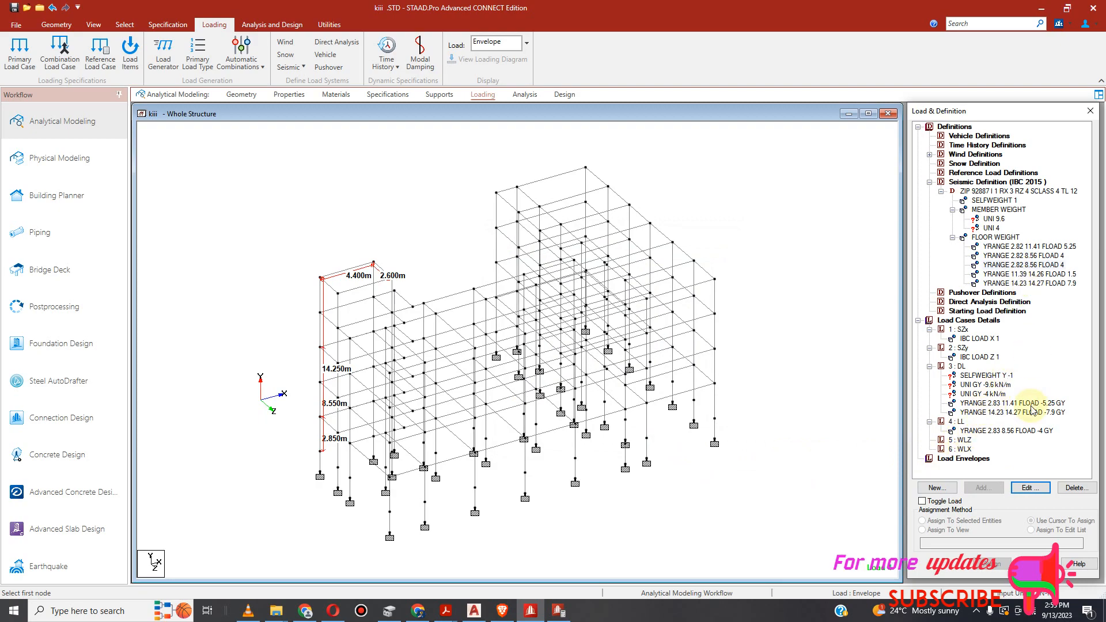
click(1070, 487)
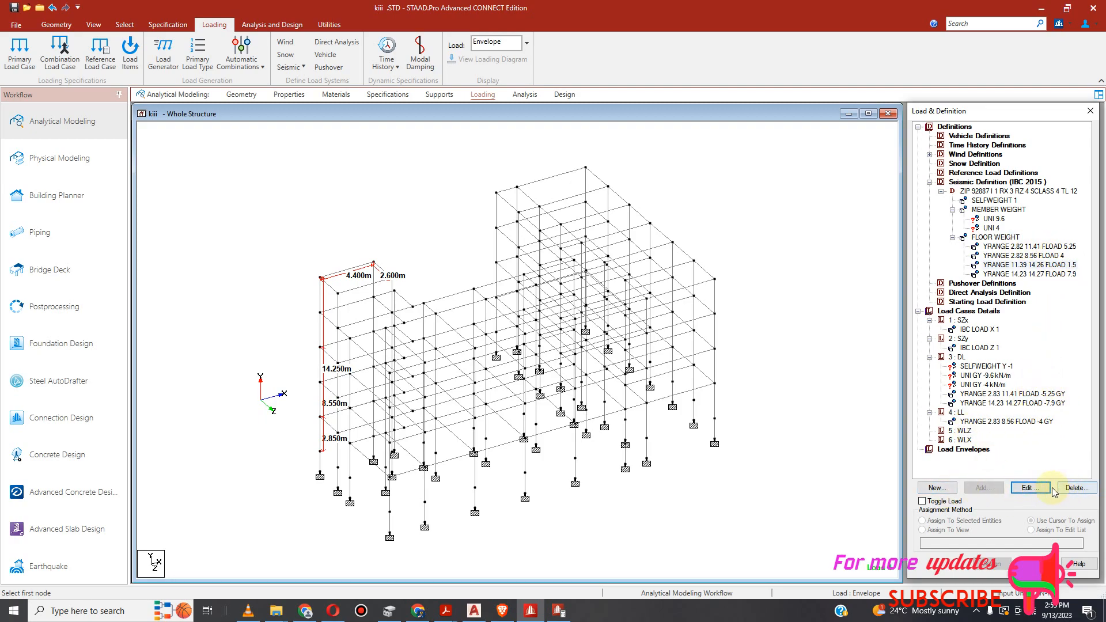
click(930, 315)
click(981, 488)
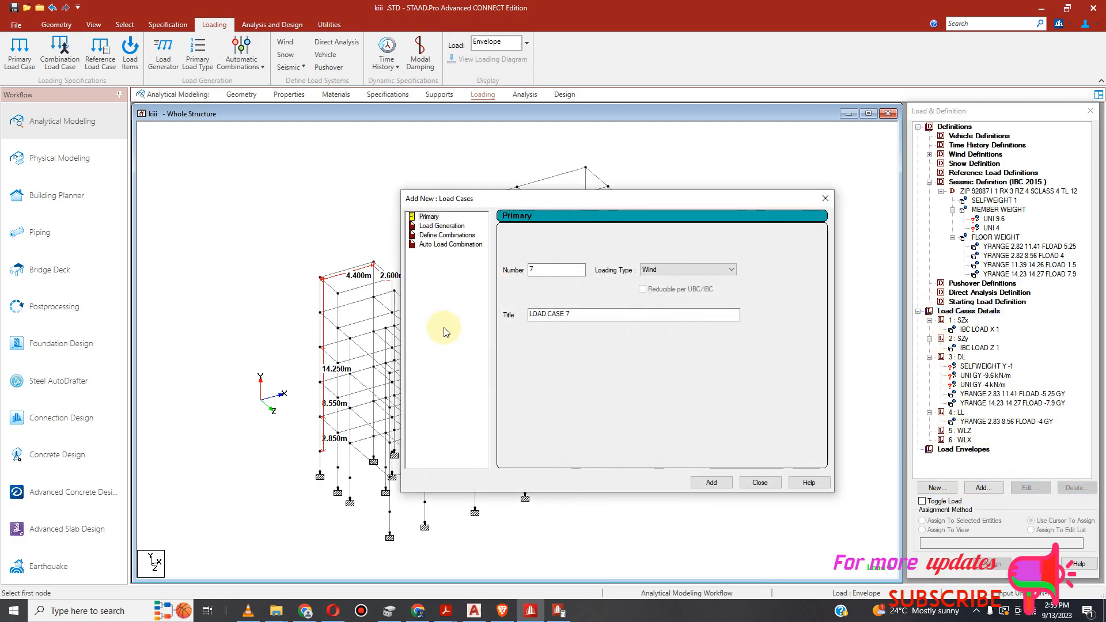
click(760, 483)
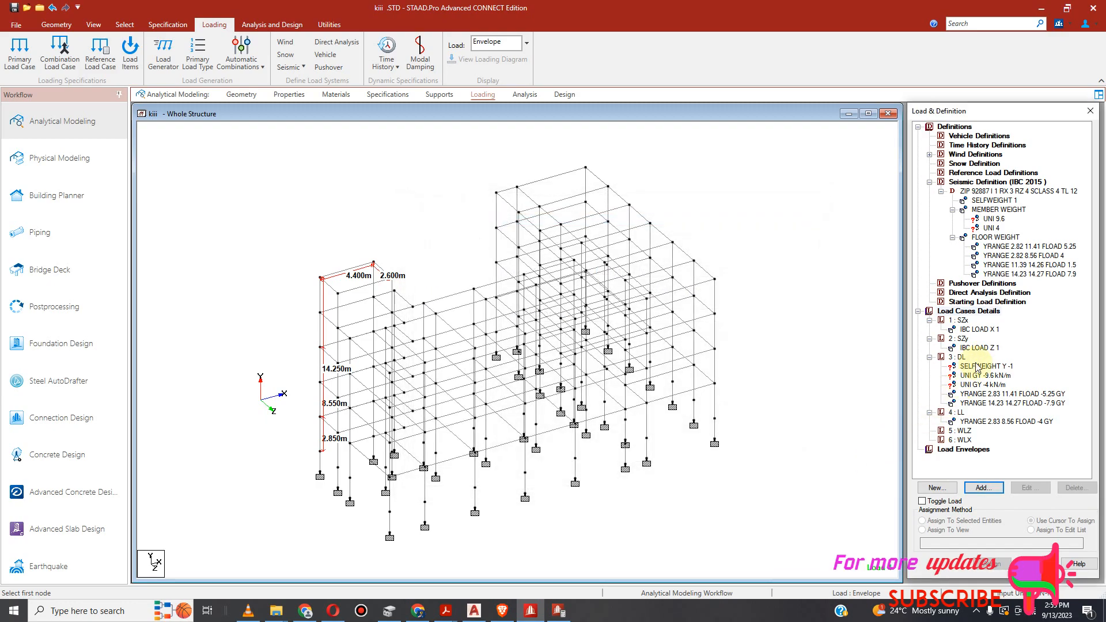
click(966, 311)
click(983, 488)
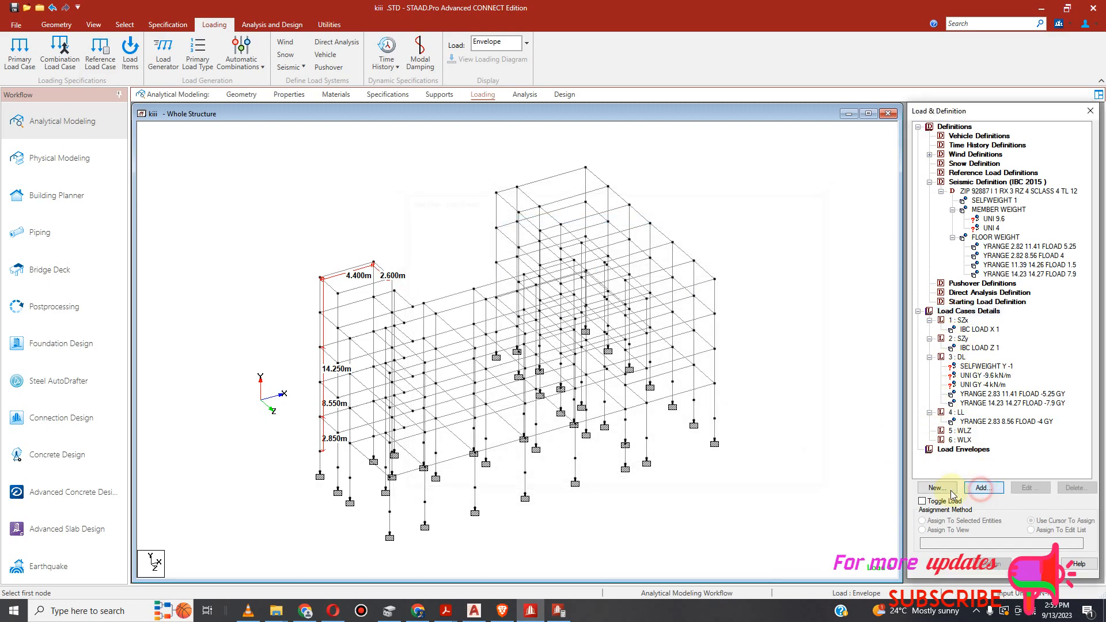
click(761, 484)
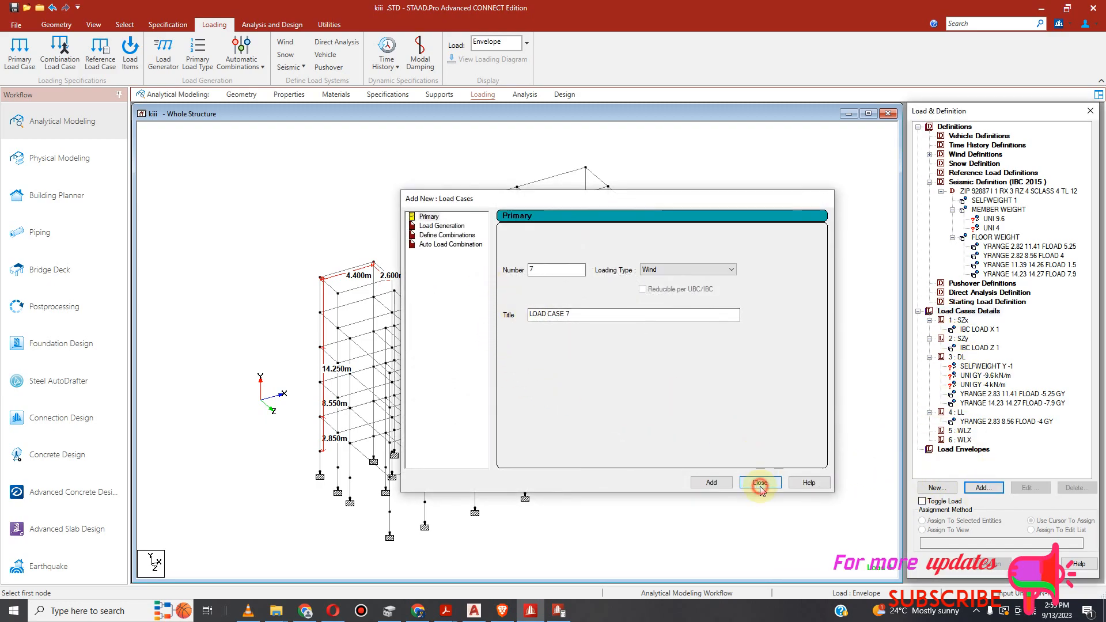
Add a Global Y floor load of 1.5 kN/m2 to LL with a Y range from 11.39 to 14.26 m.
click(943, 414)
click(983, 488)
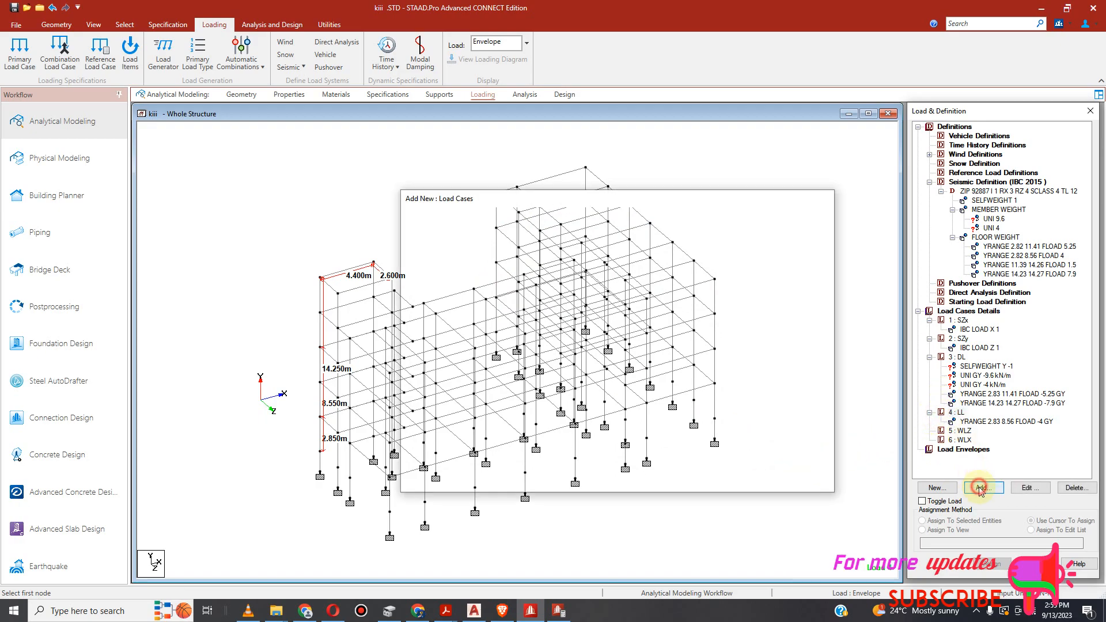
double_click(367, 221)
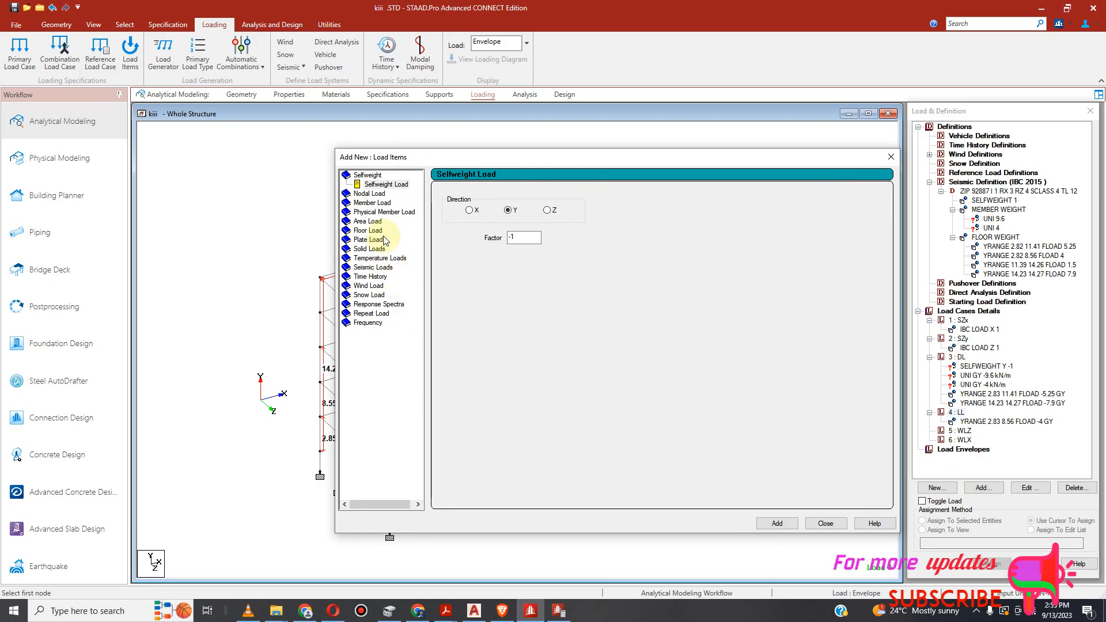
click(371, 230)
double_click(493, 248)
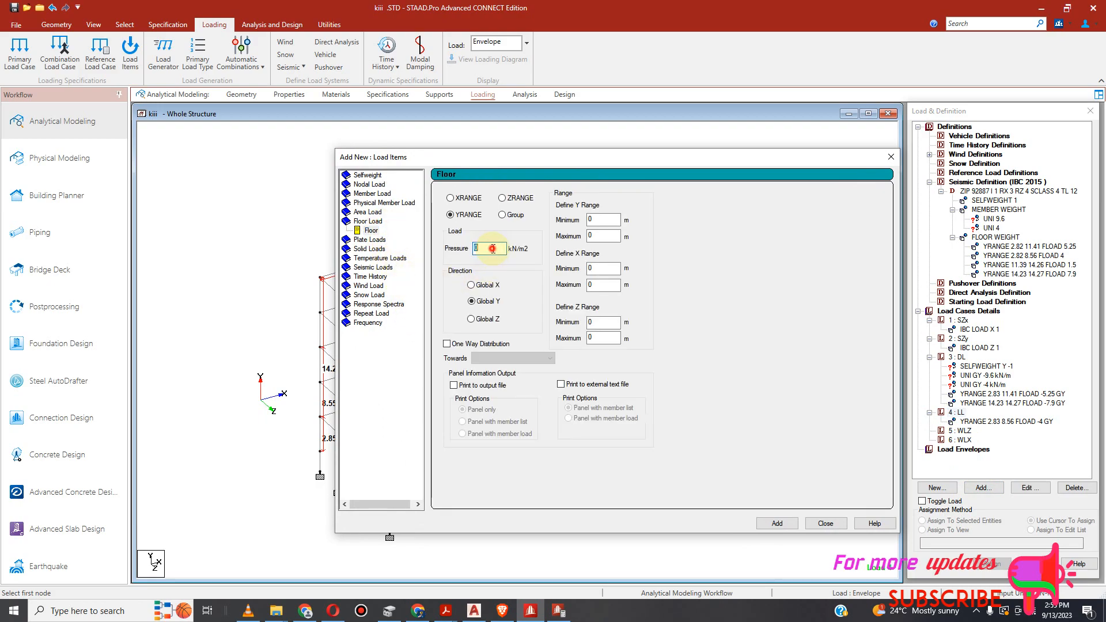
text(1.5)
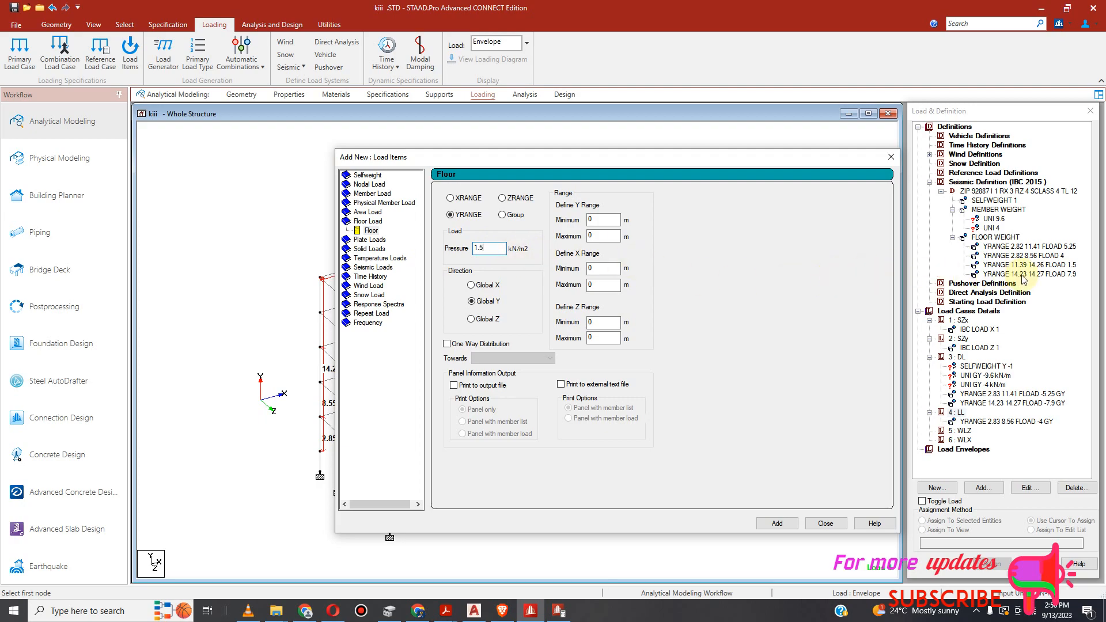
double_click(604, 225)
text(11.39)
double_click(599, 236)
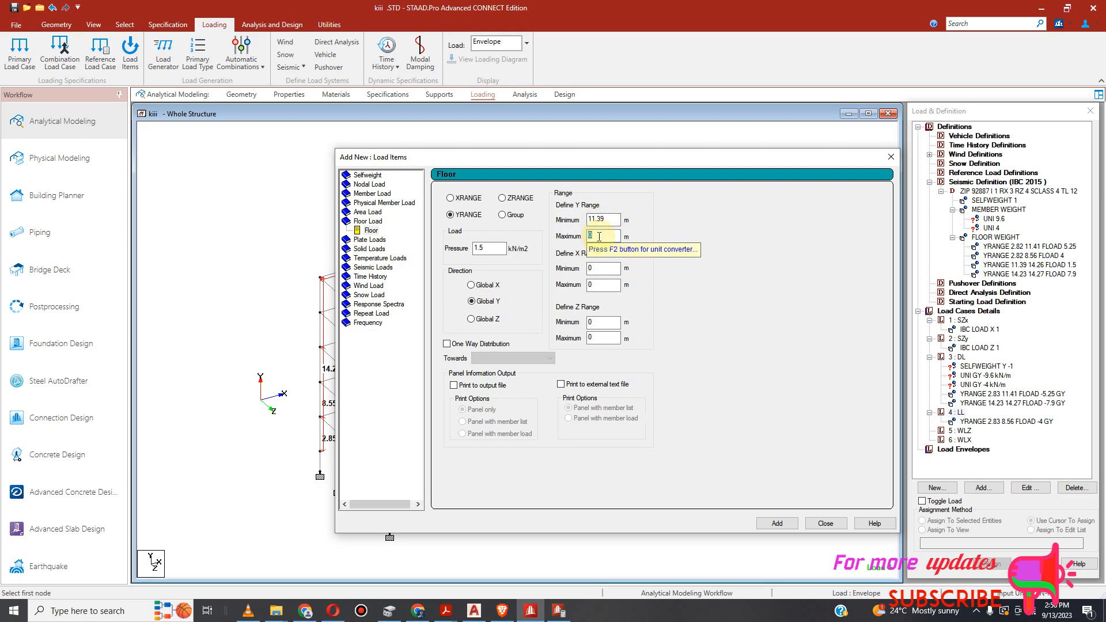
text(14.26)
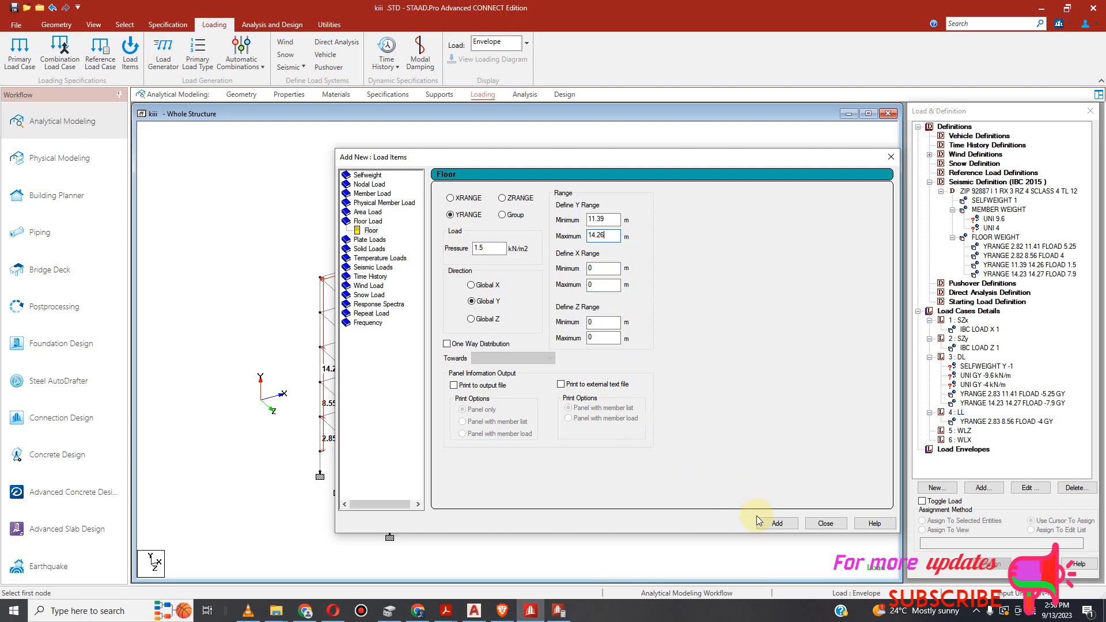
click(778, 526)
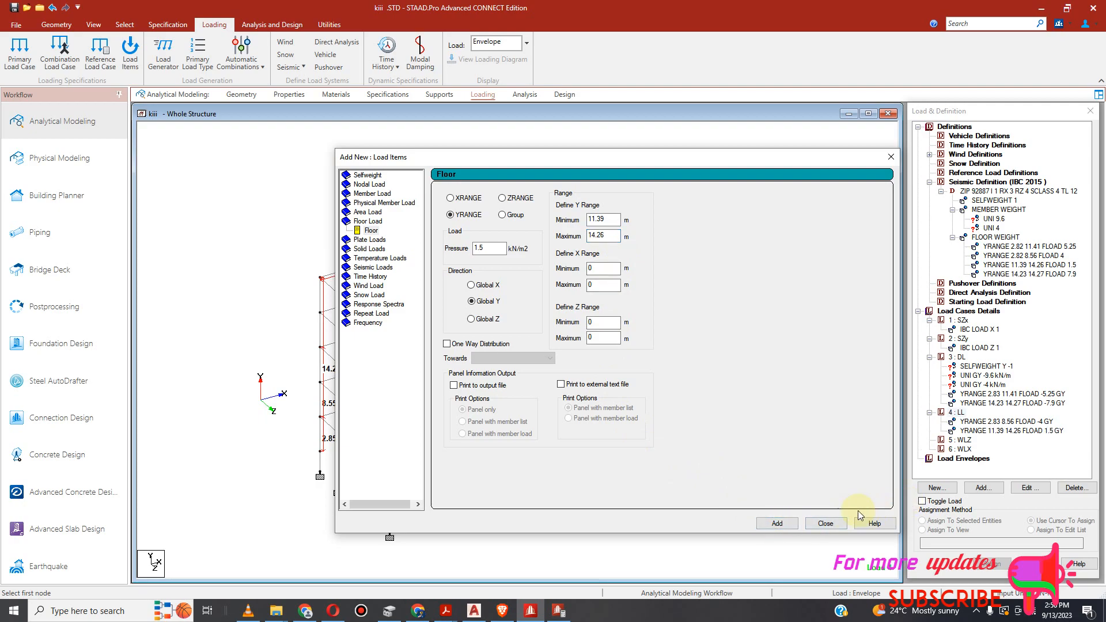
click(830, 525)
Change the pressure of the LL floor load spanning 11.39 to 14.26 m to -1.5 kN/m2.
click(1009, 432)
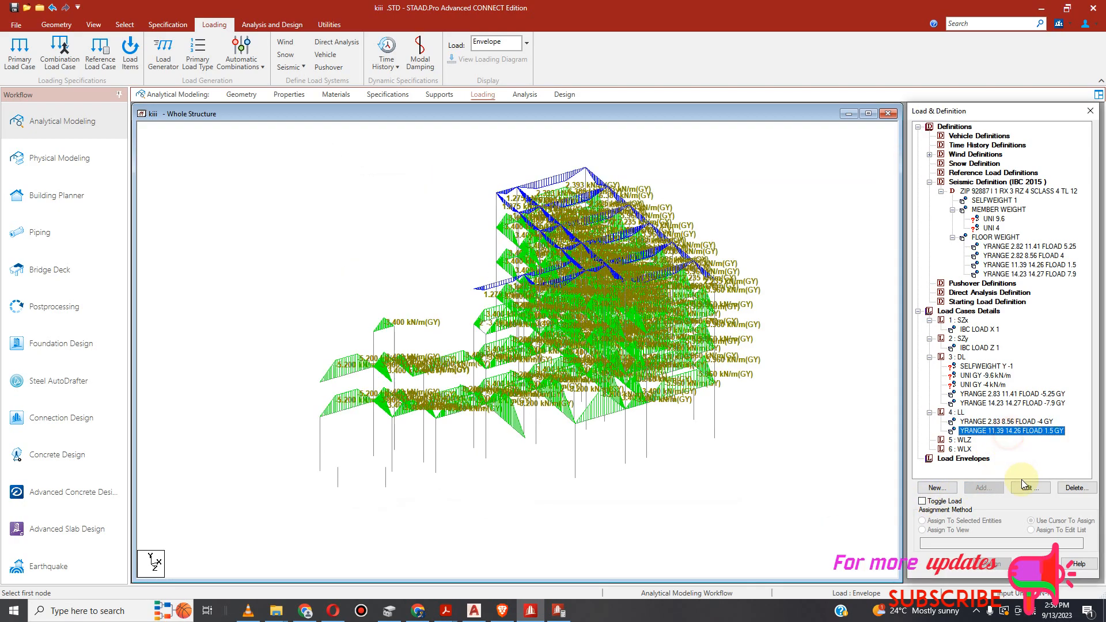
click(1027, 488)
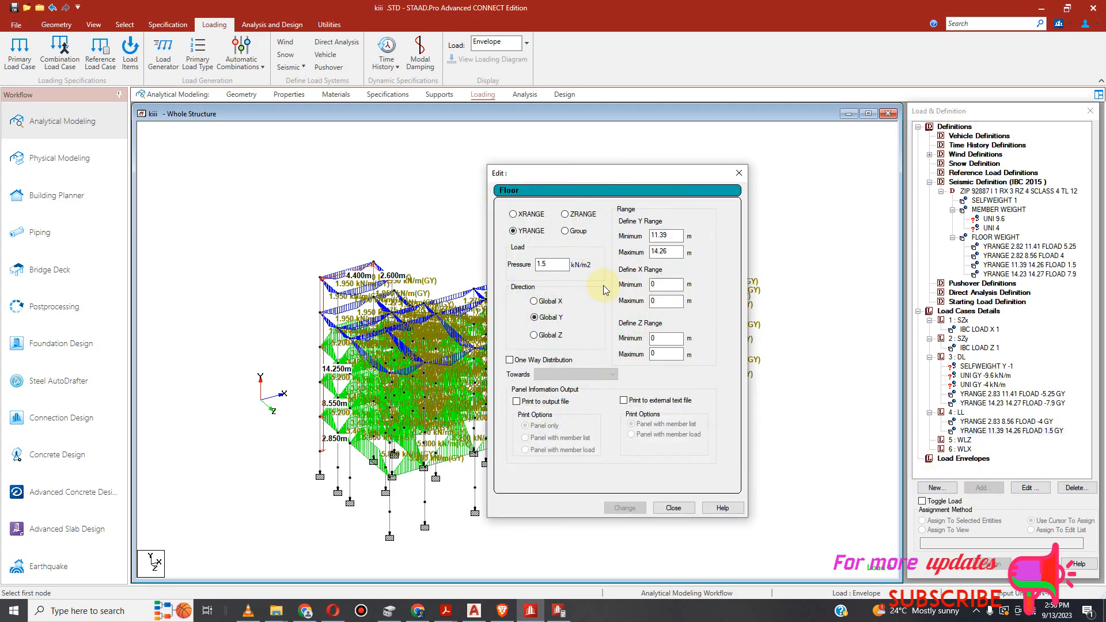
drag(560, 265, 537, 266)
click(539, 265)
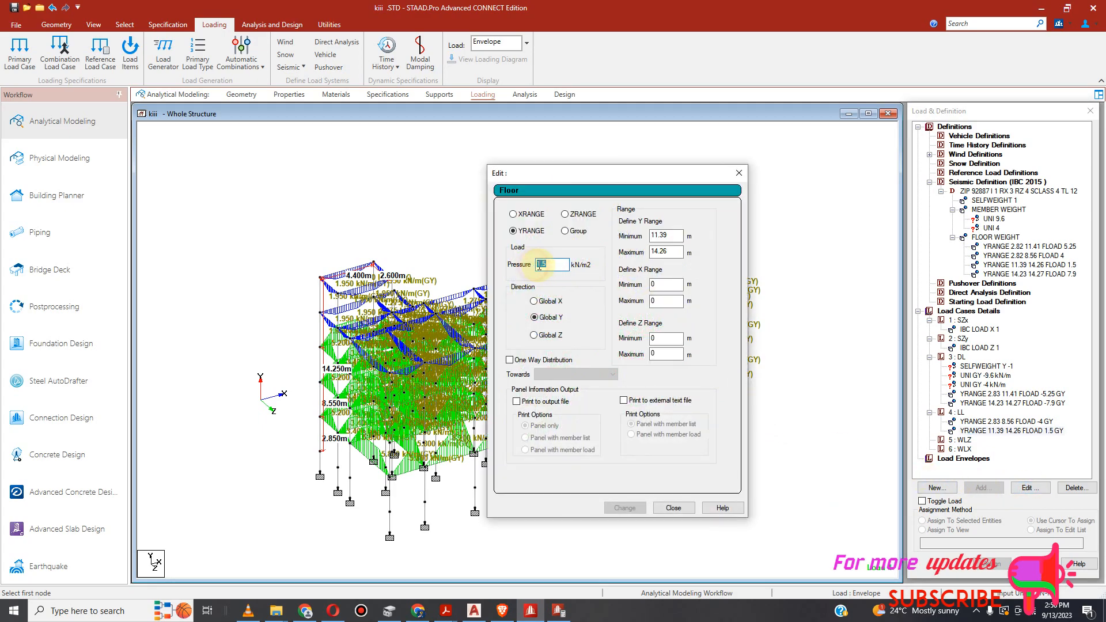
text(-)
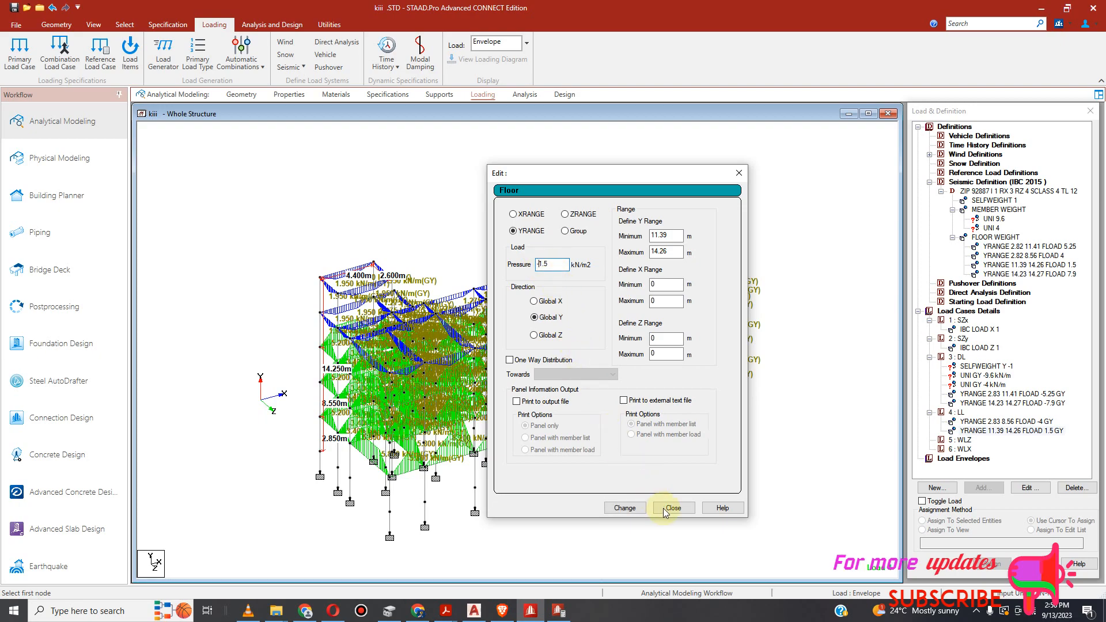
click(630, 509)
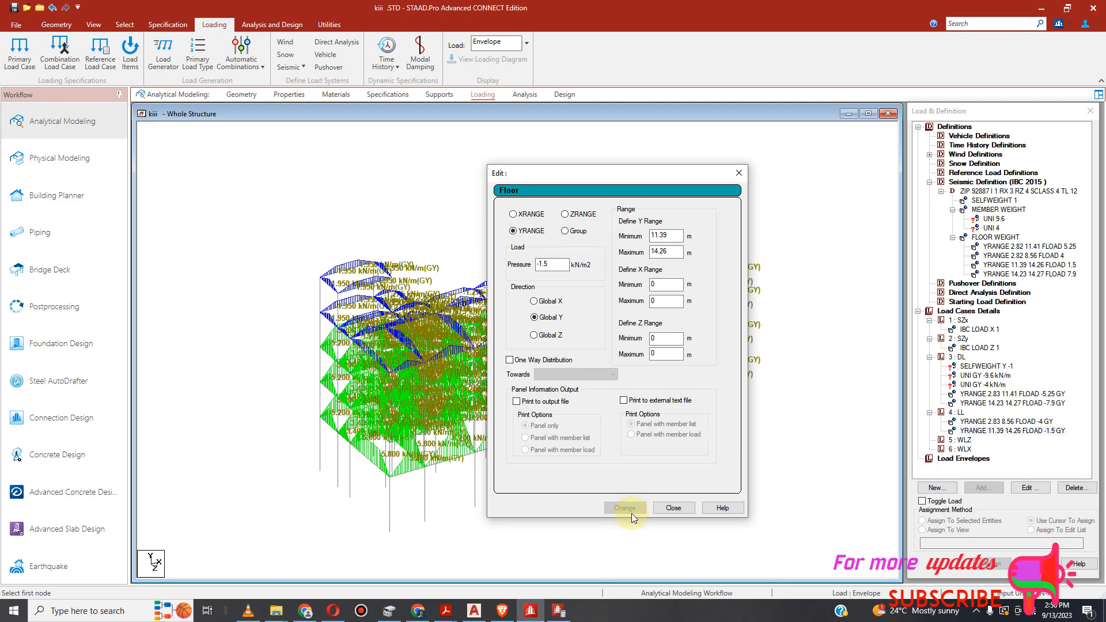
click(674, 509)
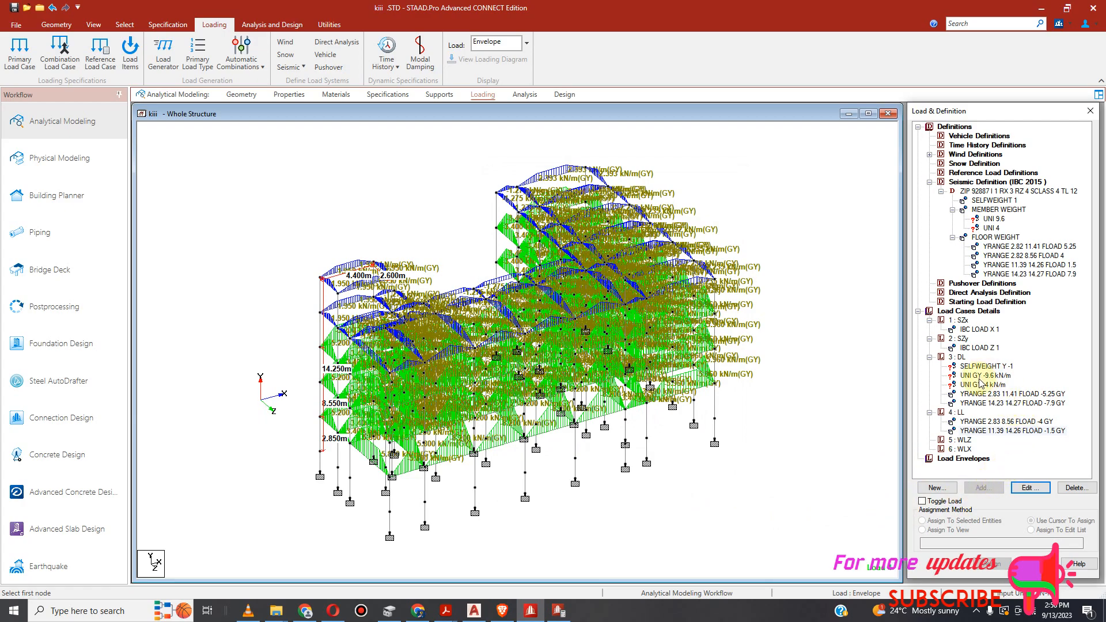
Set up a Regular X windward wind load with factor 1 for the WLZ load case, with a Y range from 10 to 14.25 m.
click(962, 441)
click(981, 489)
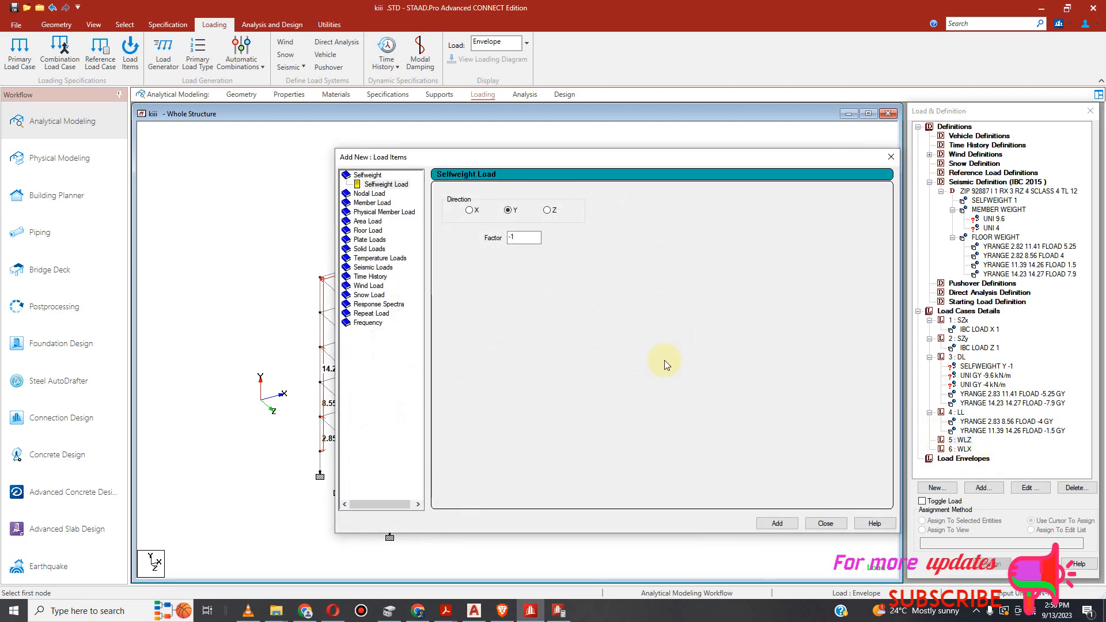
click(374, 285)
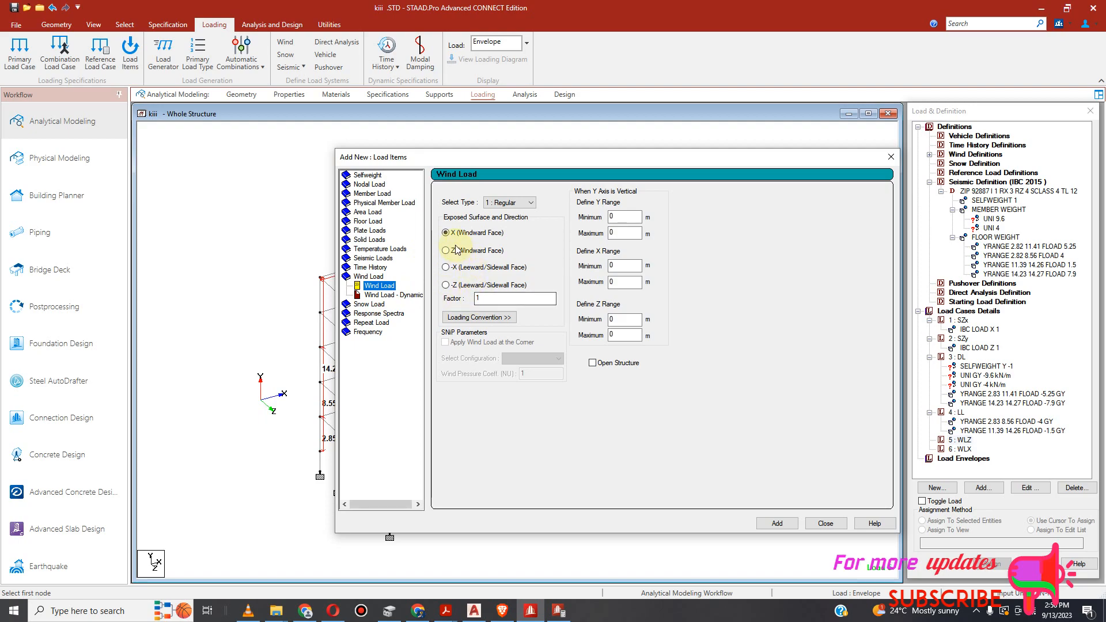
double_click(622, 218)
text(10)
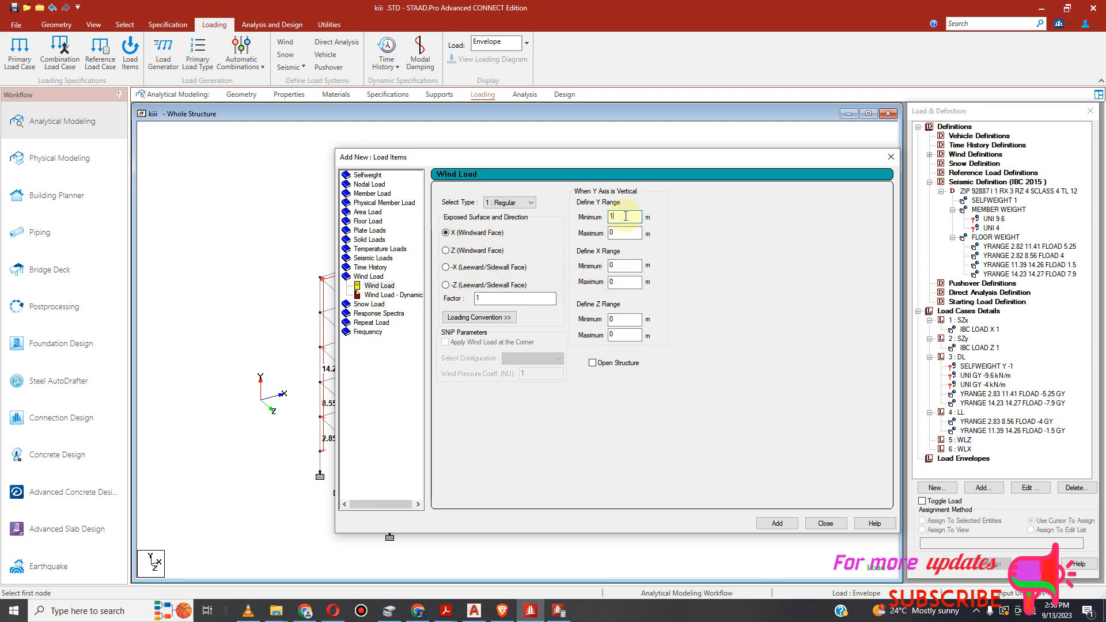
double_click(631, 233)
text(14.25)
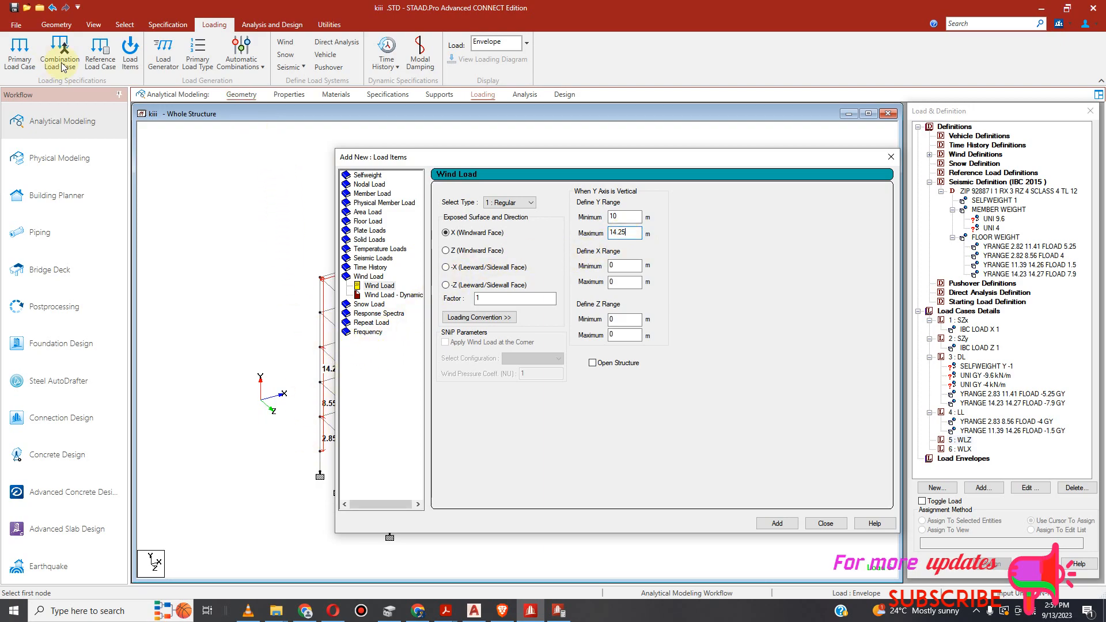
Measure the node-to-node height along the corner column line of the lower building block.
click(328, 25)
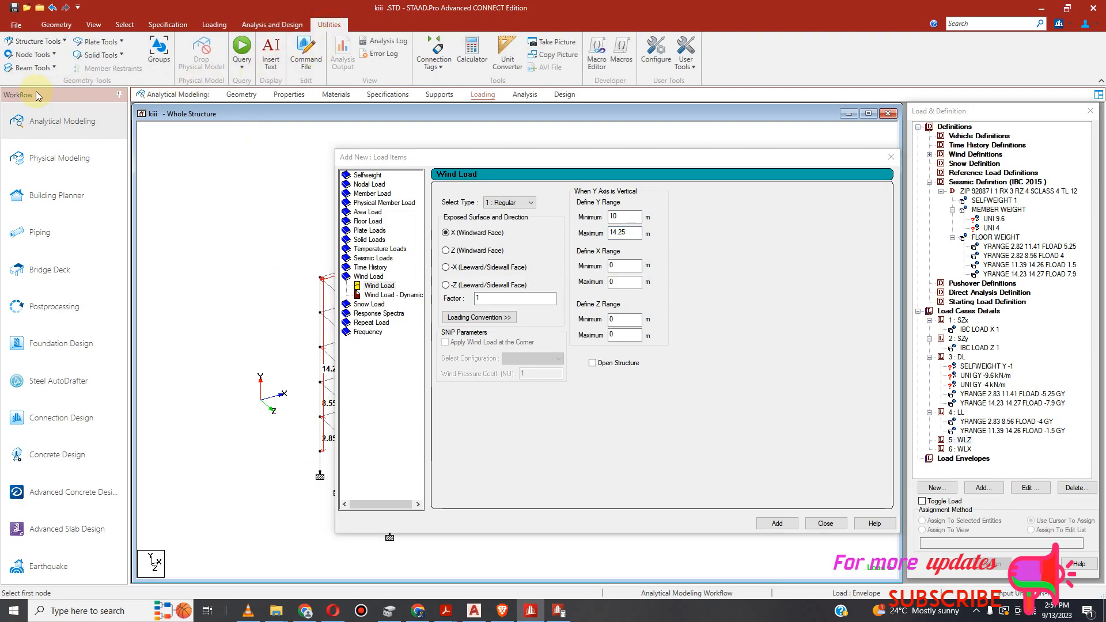
click(32, 54)
click(52, 118)
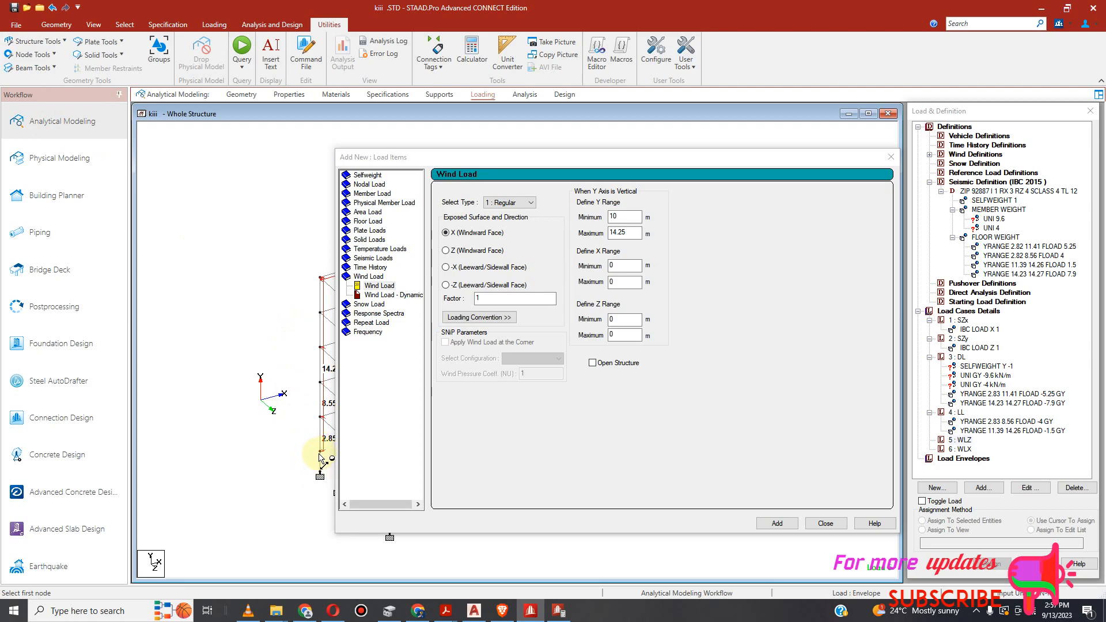
click(320, 453)
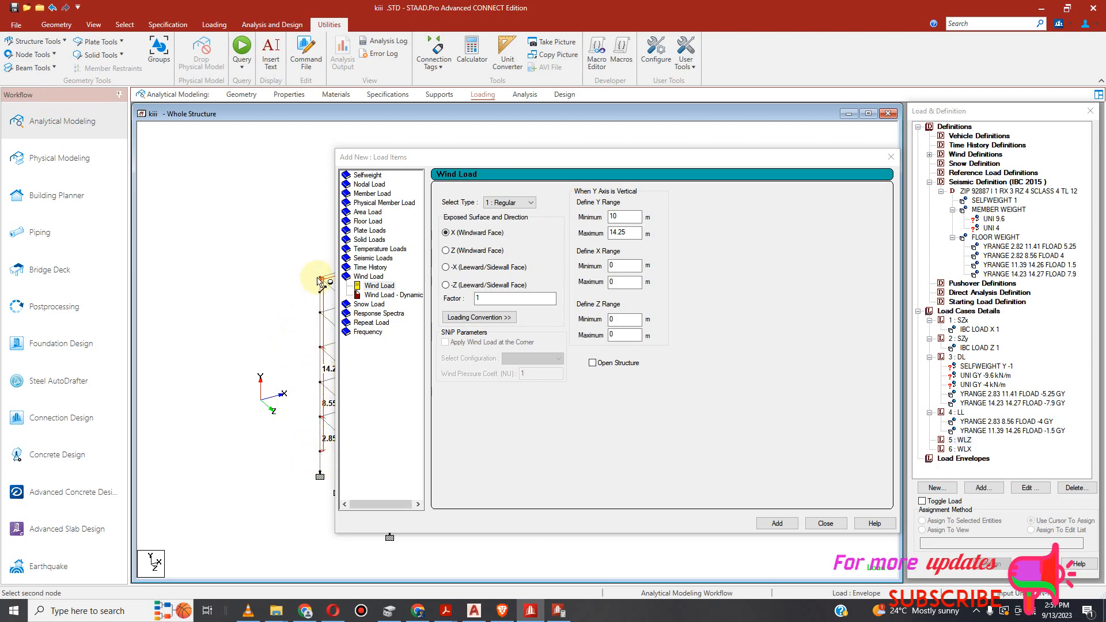
click(316, 326)
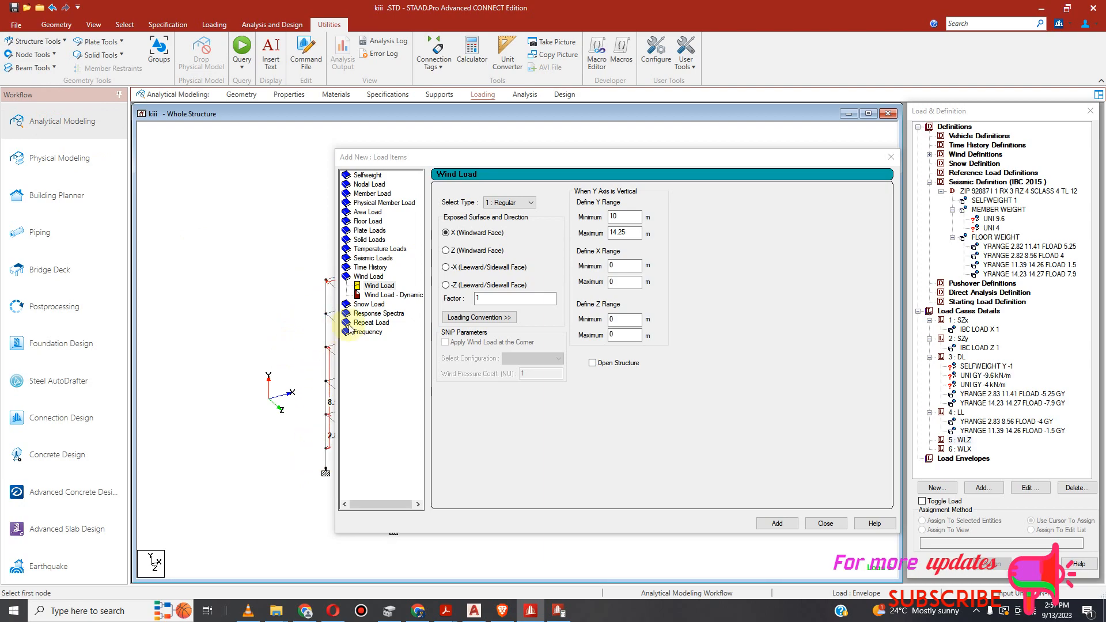
scroll(314, 345, up, 2)
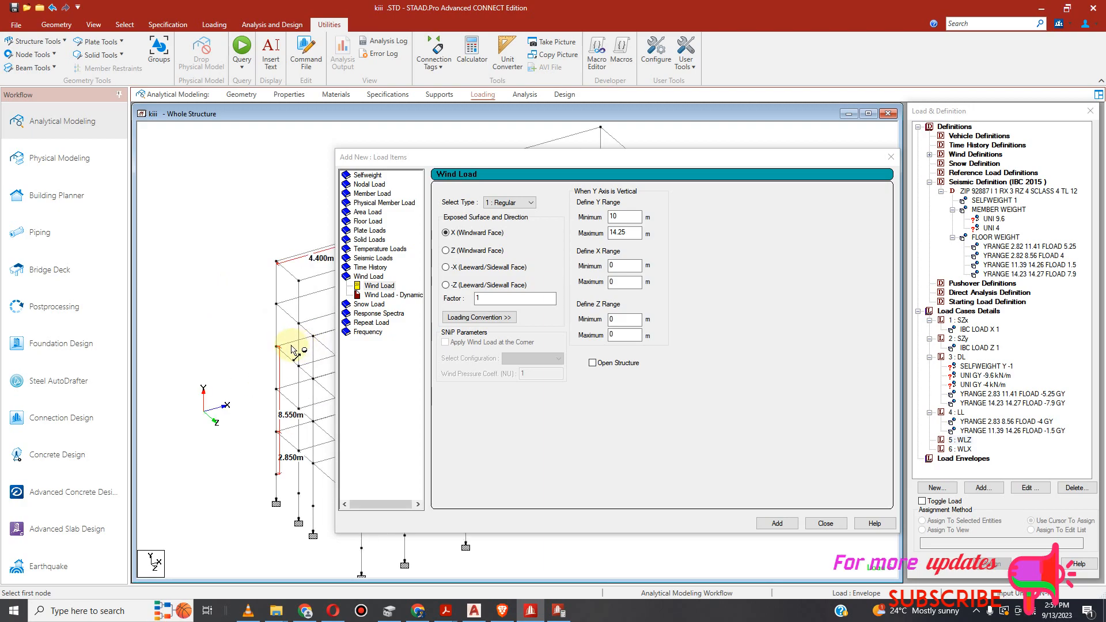
scroll(292, 345, up, 1)
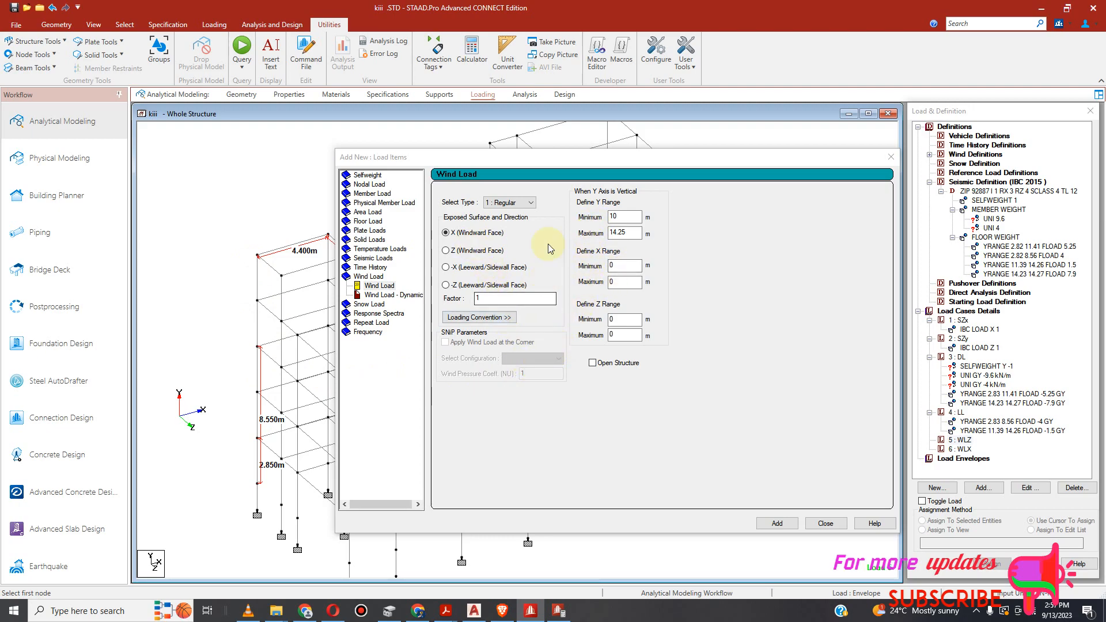
Add the prepared X windward wind load to WLZ, plus a second one with factor -1 over the same Y range.
click(775, 524)
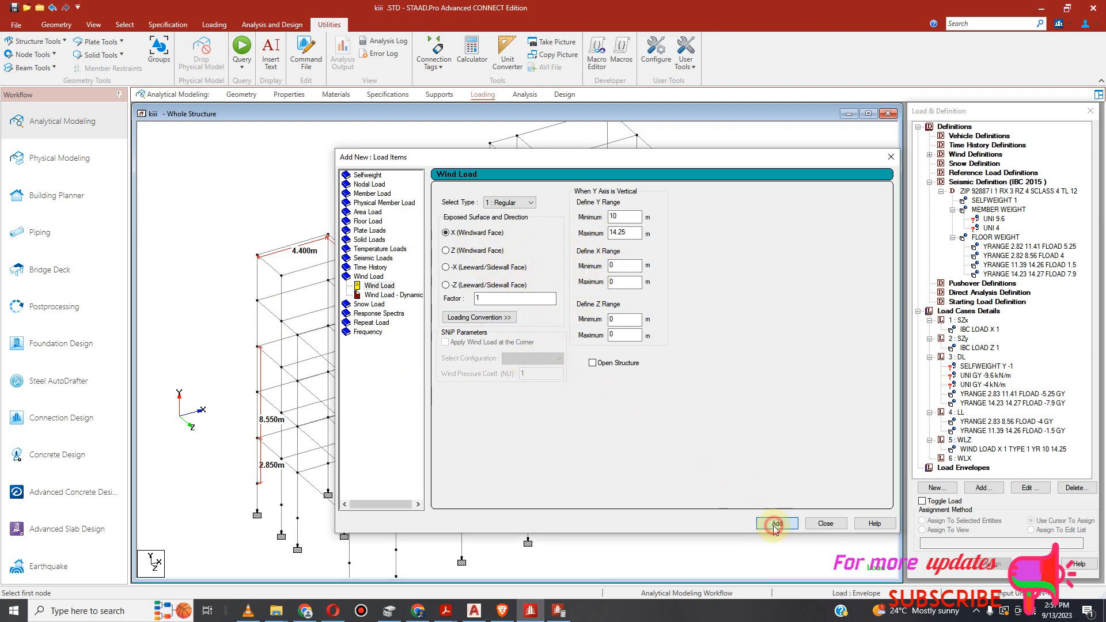
click(483, 297)
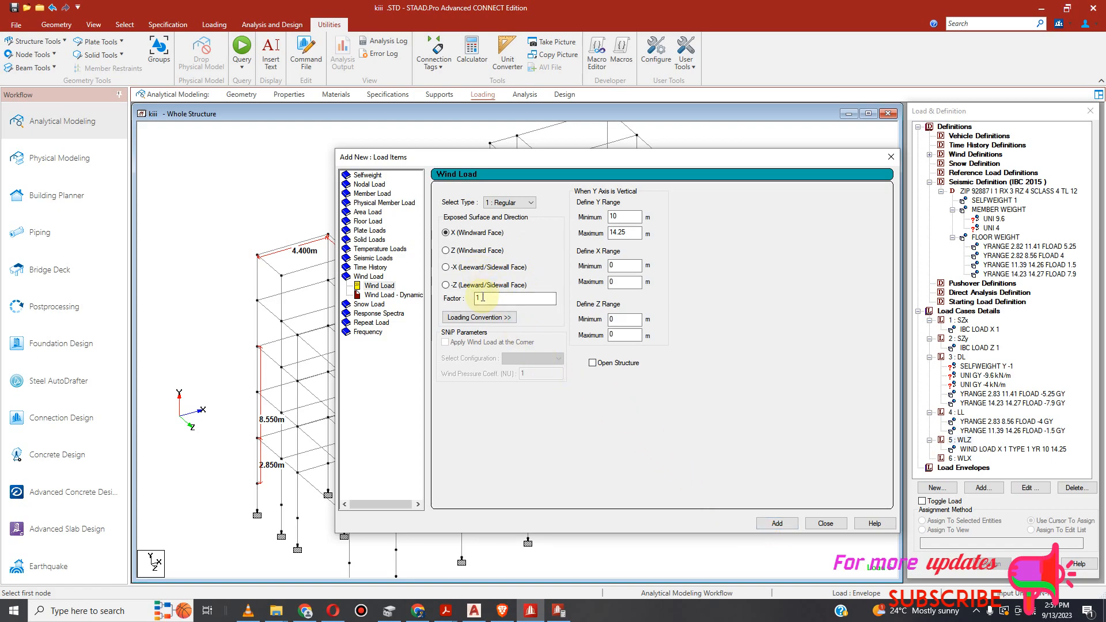
text(1)
click(776, 524)
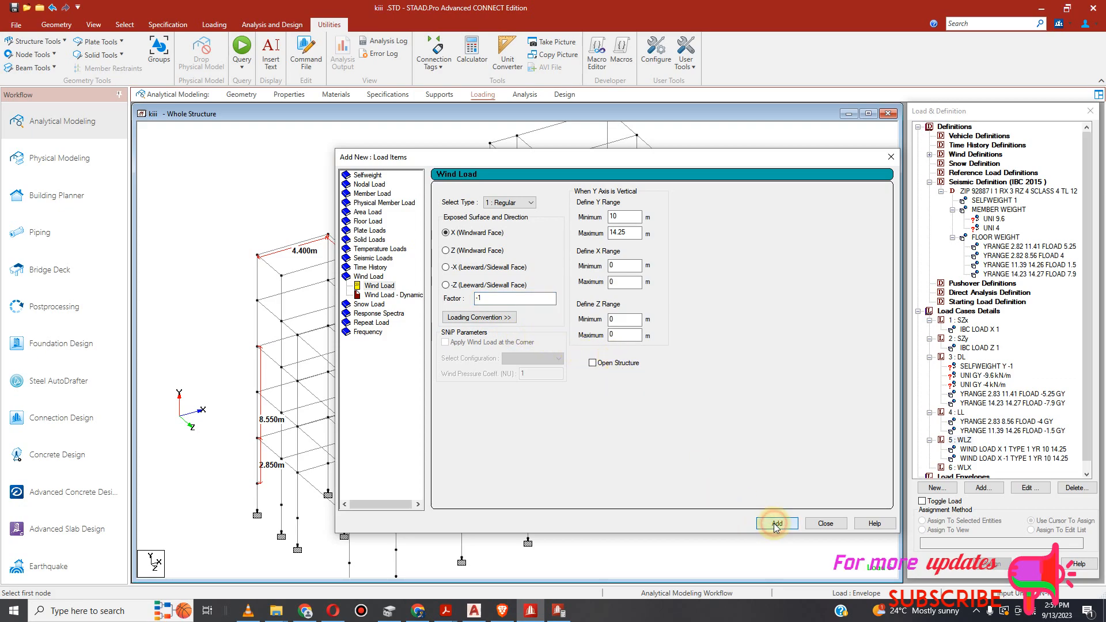
Try a Z windward wind load with factor -1 in WLZ over 10 to 14.25 m and delete it.
click(446, 250)
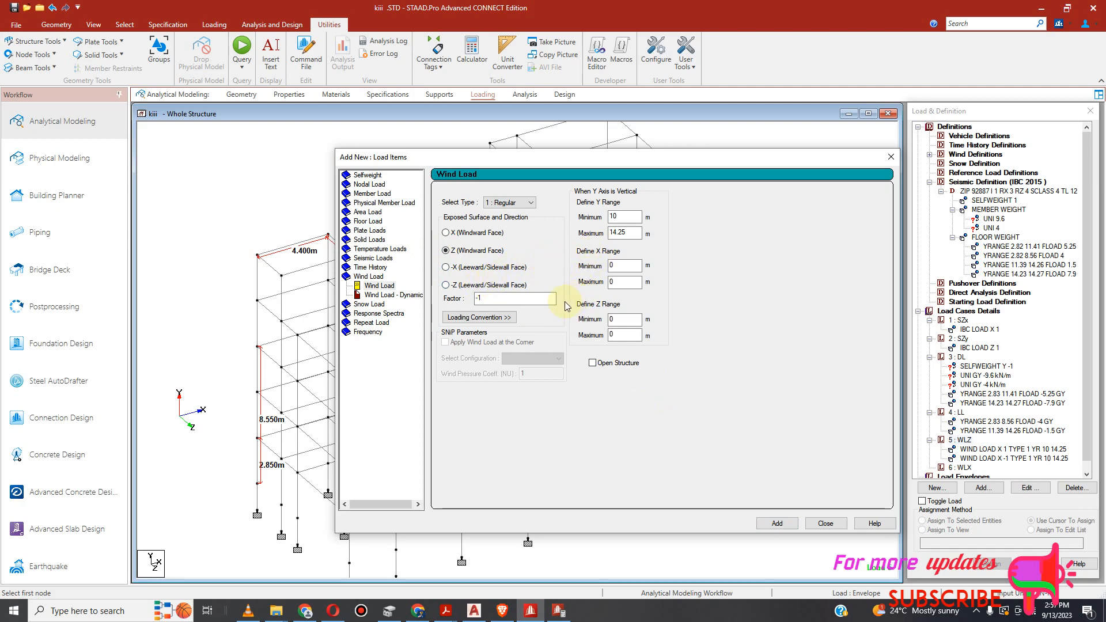
click(493, 299)
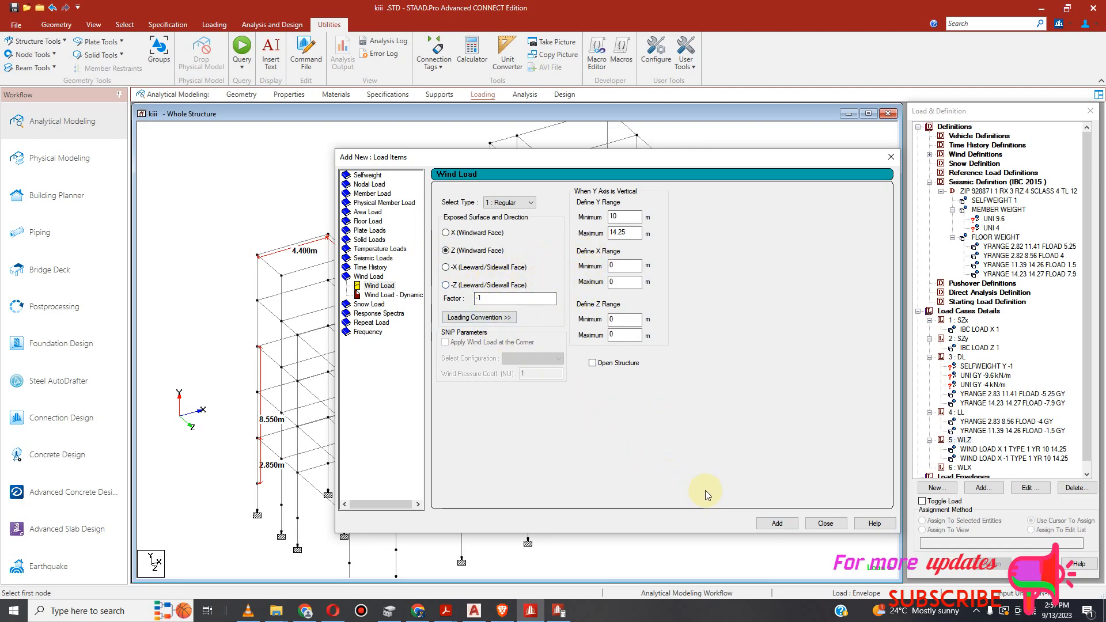
click(775, 524)
click(477, 298)
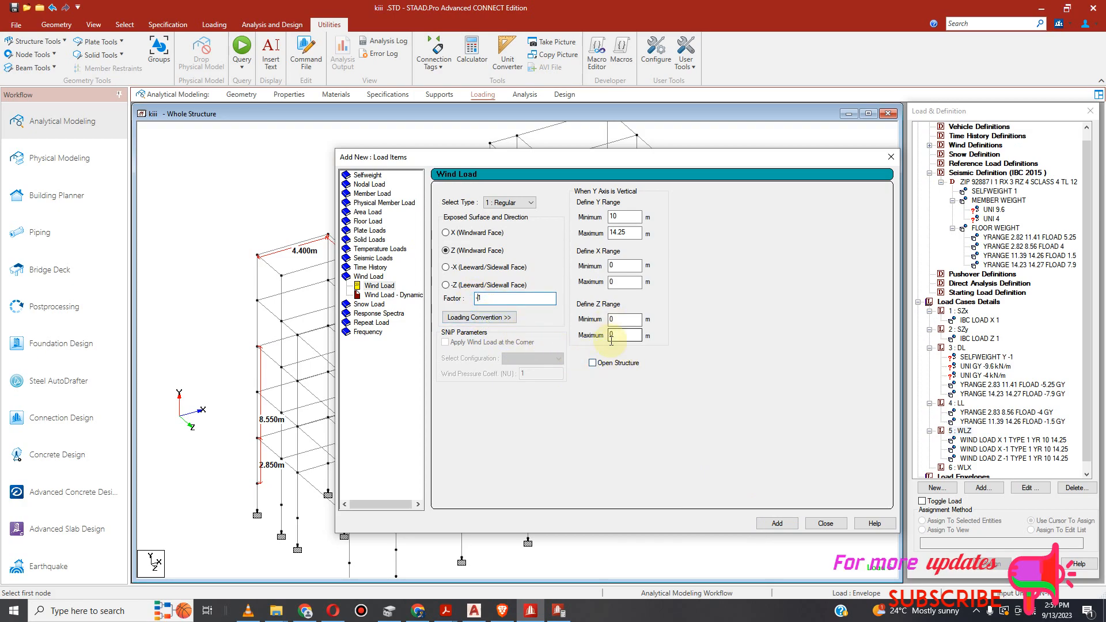
click(825, 523)
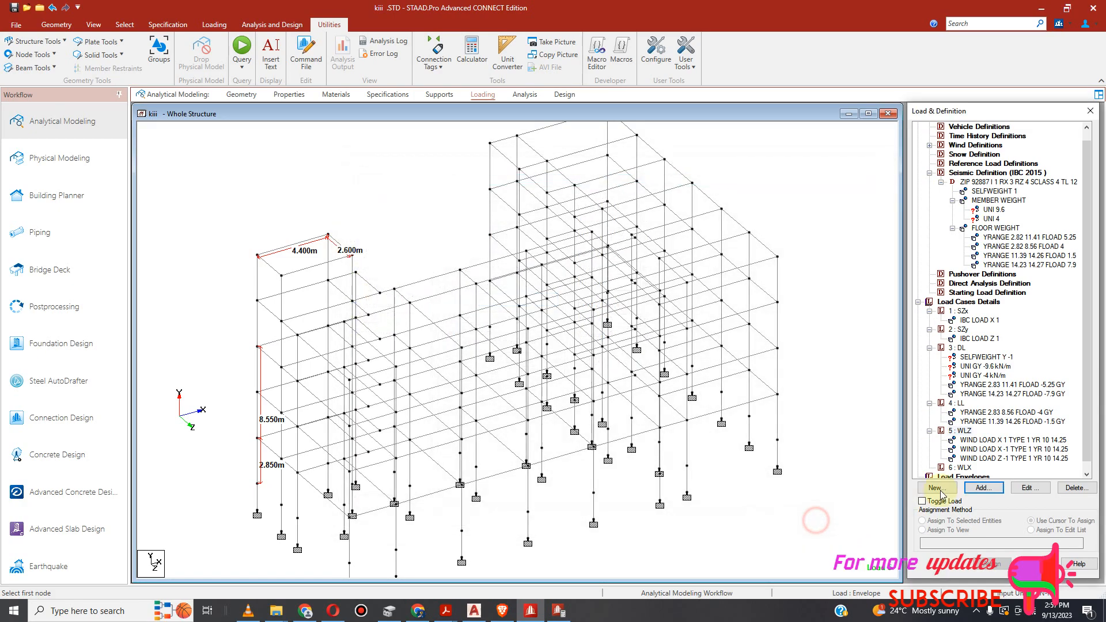
click(992, 459)
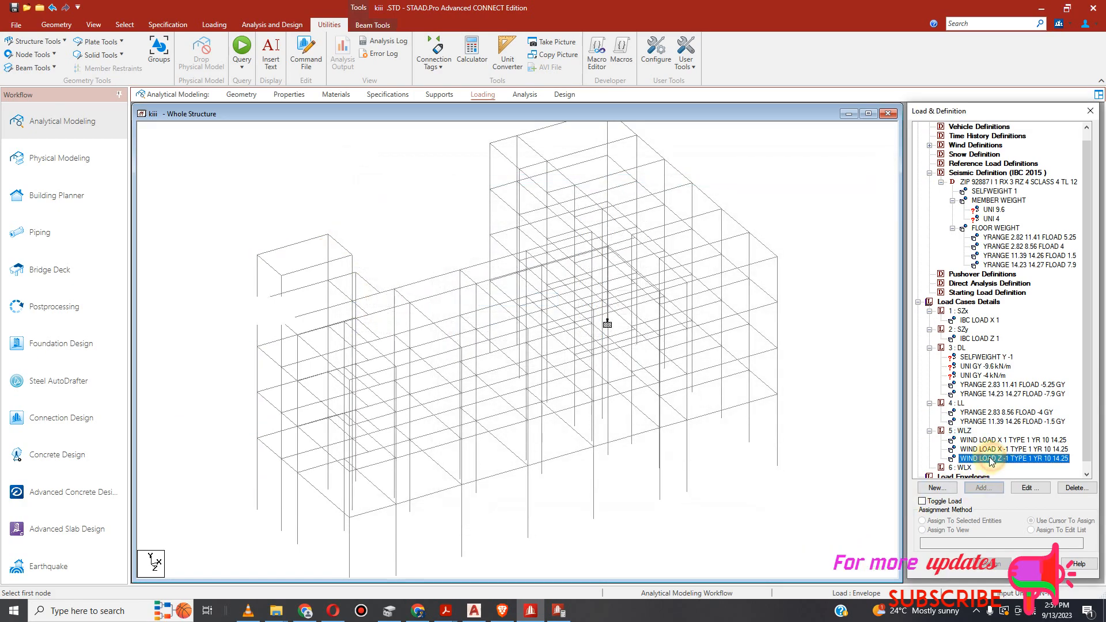
click(1077, 489)
Add a Regular Z windward wind load with factor 1 to the WLX load case, with a Y range from 10 to 14.25 m.
click(960, 459)
click(997, 491)
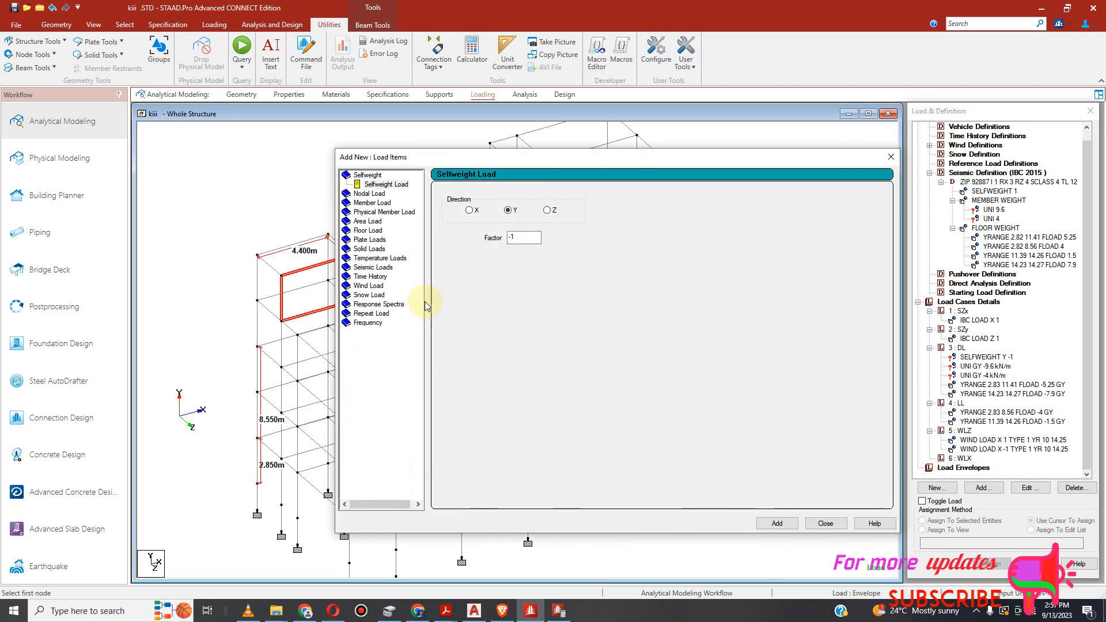
click(368, 286)
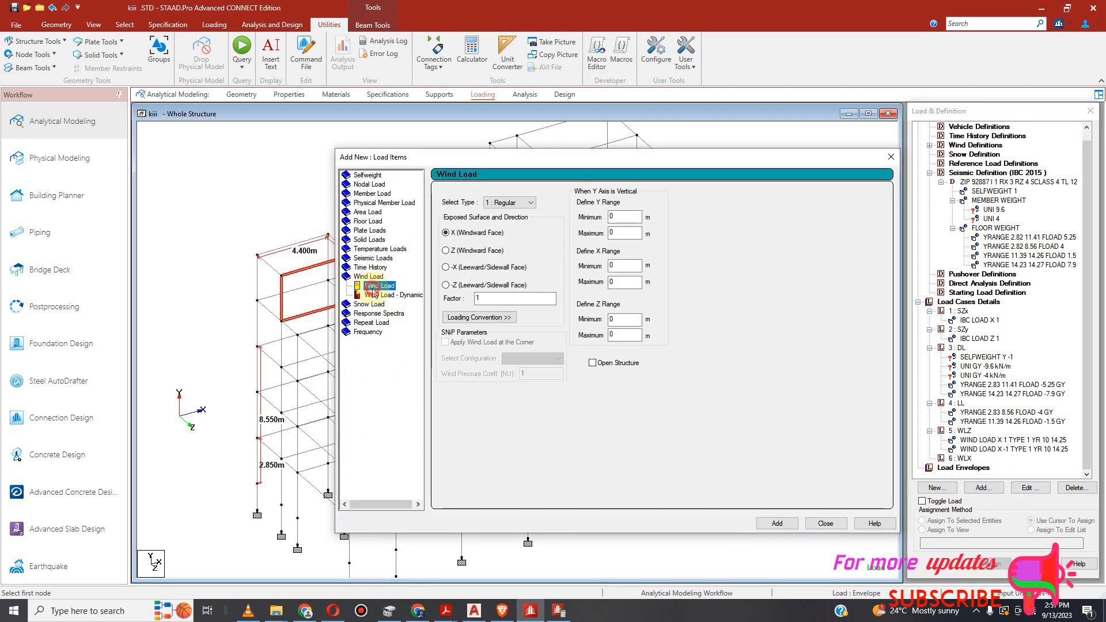
click(447, 252)
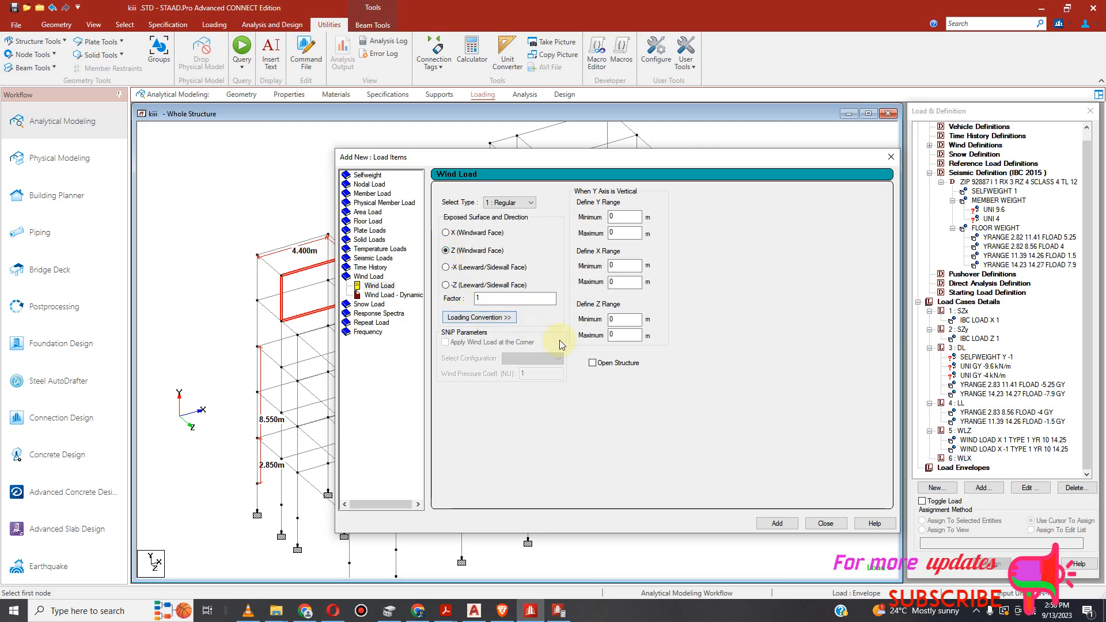
double_click(626, 216)
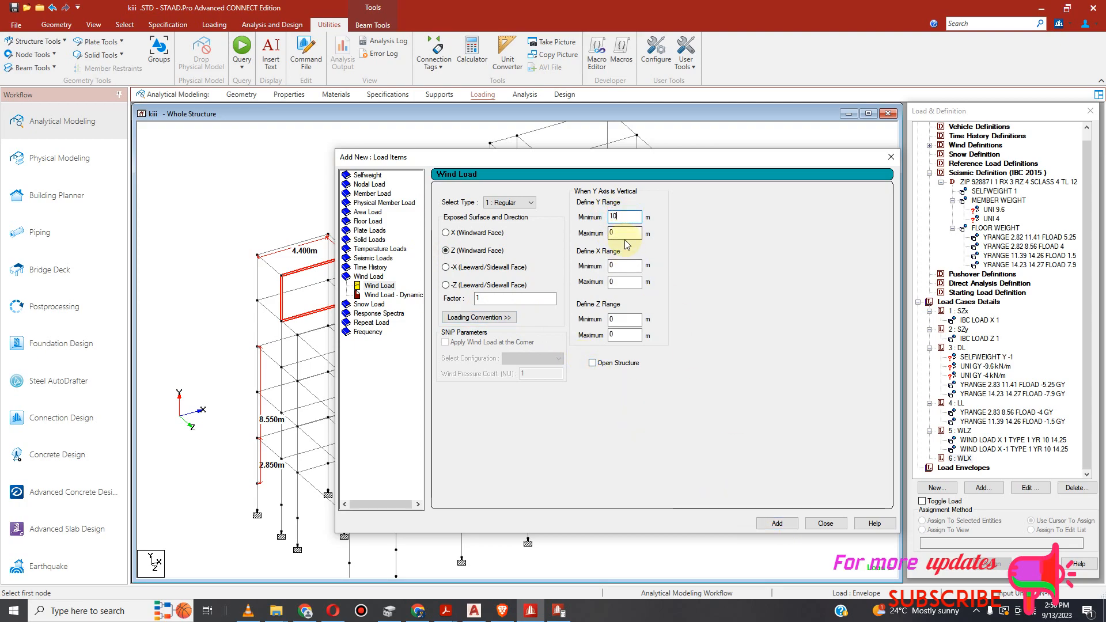
text(14.2)
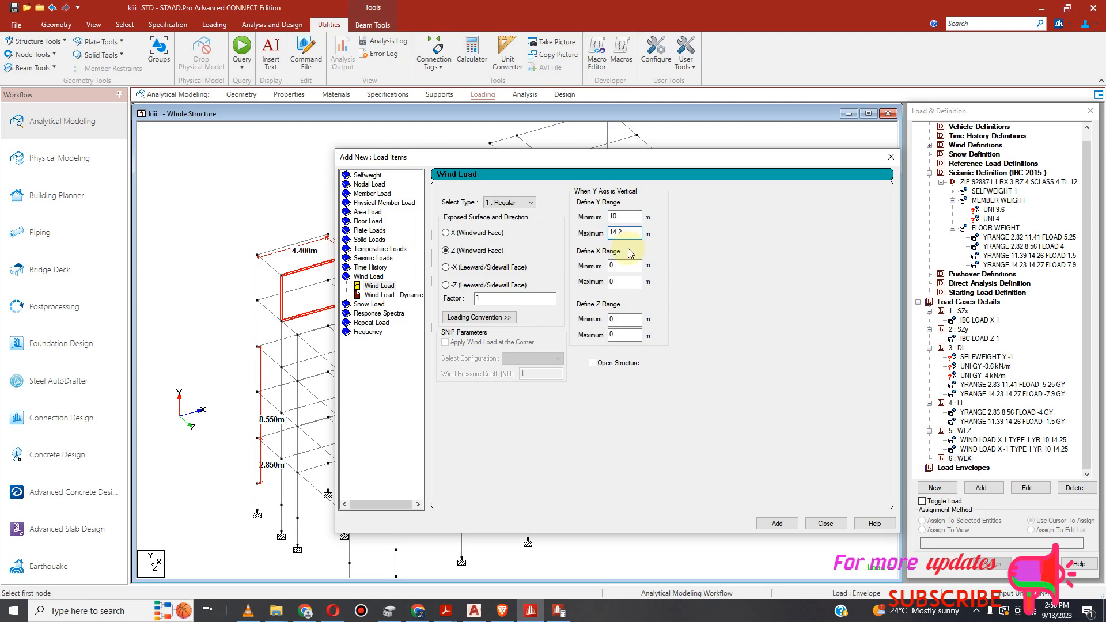
text(5)
click(777, 523)
Add a second Z windward wind load to WLX with factor -1 over the same 10 to 14.25 m Y range.
click(489, 298)
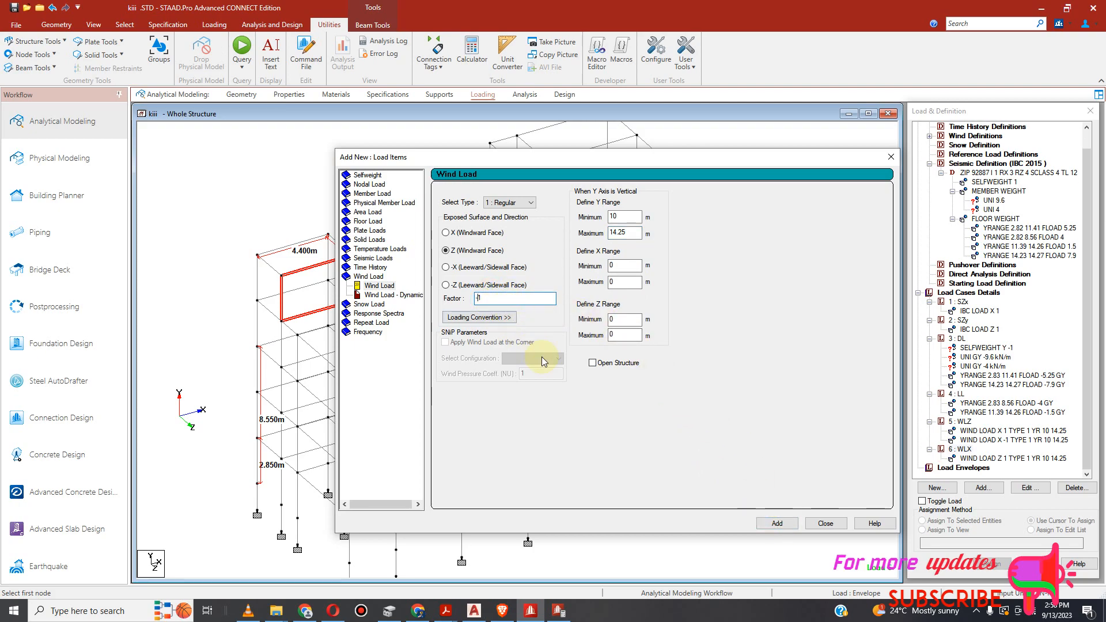
click(777, 523)
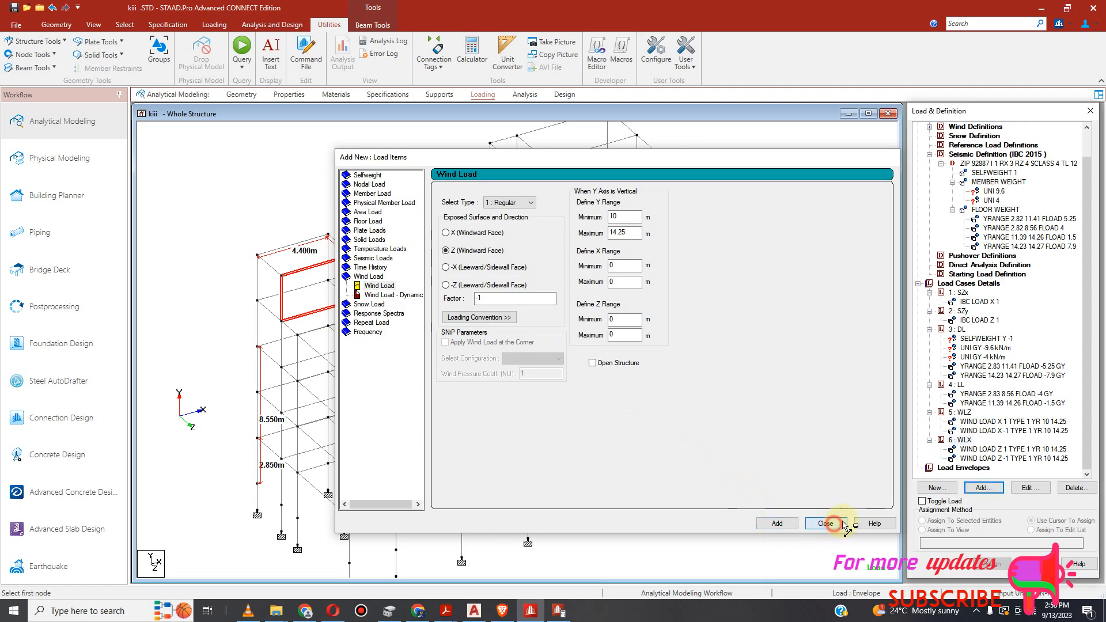
click(828, 523)
Examine the WLZ and WLX wind load items on the frame, including the settings of the X windward load with factor -1.
click(987, 423)
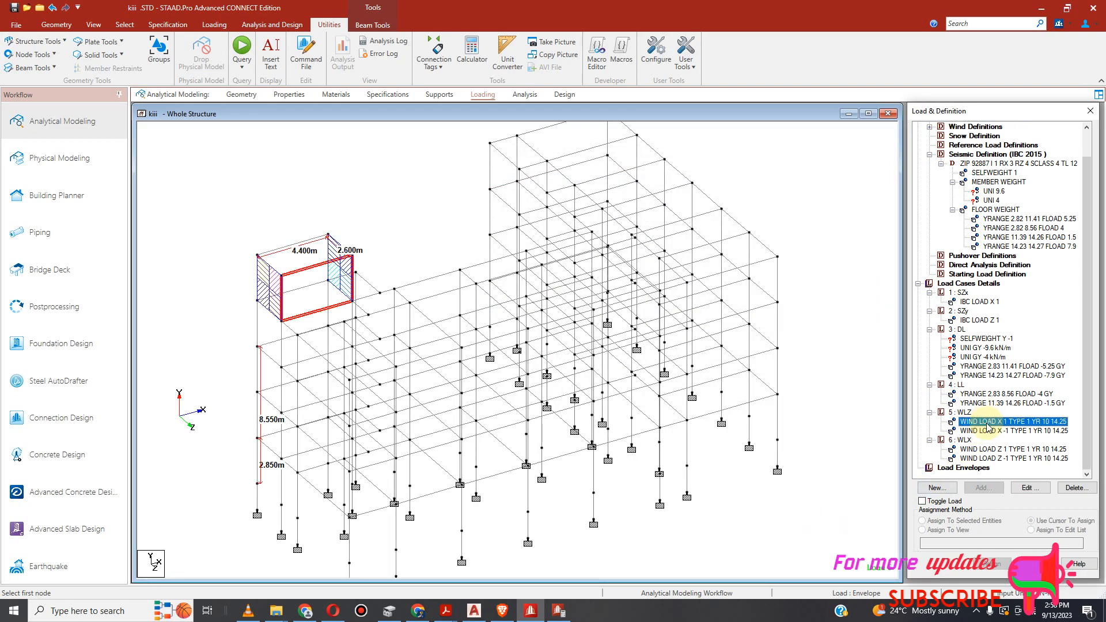
click(987, 431)
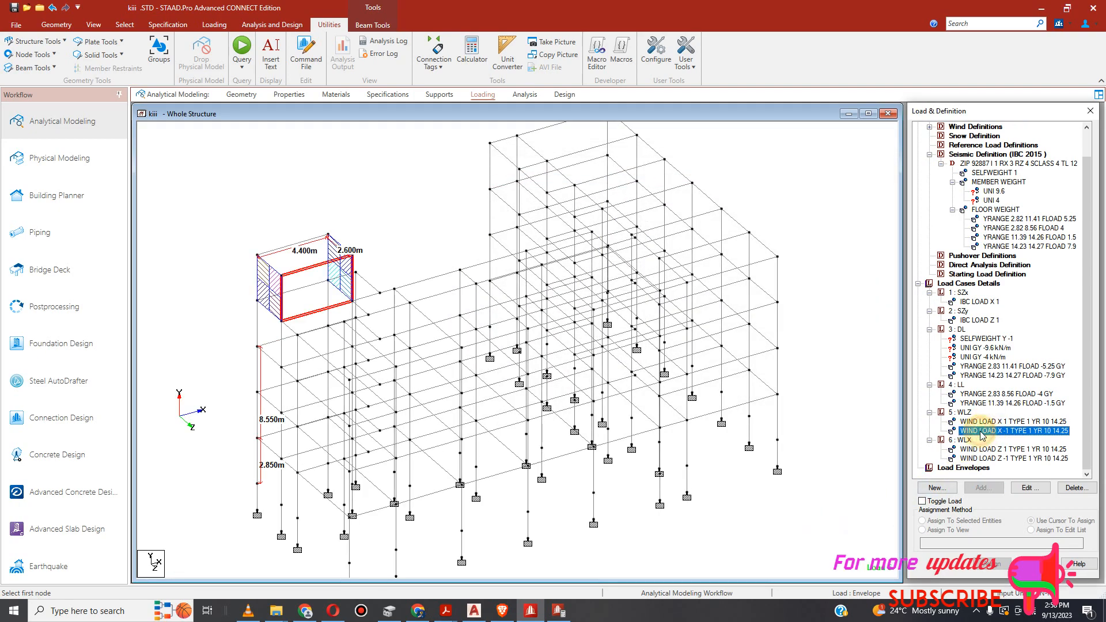
double_click(982, 432)
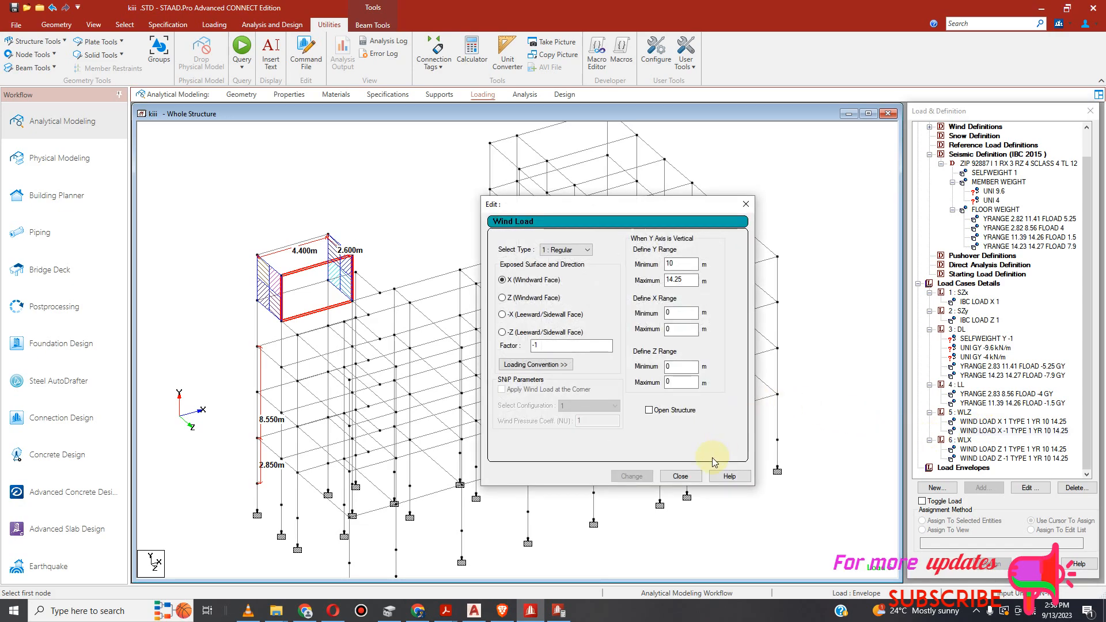
click(680, 476)
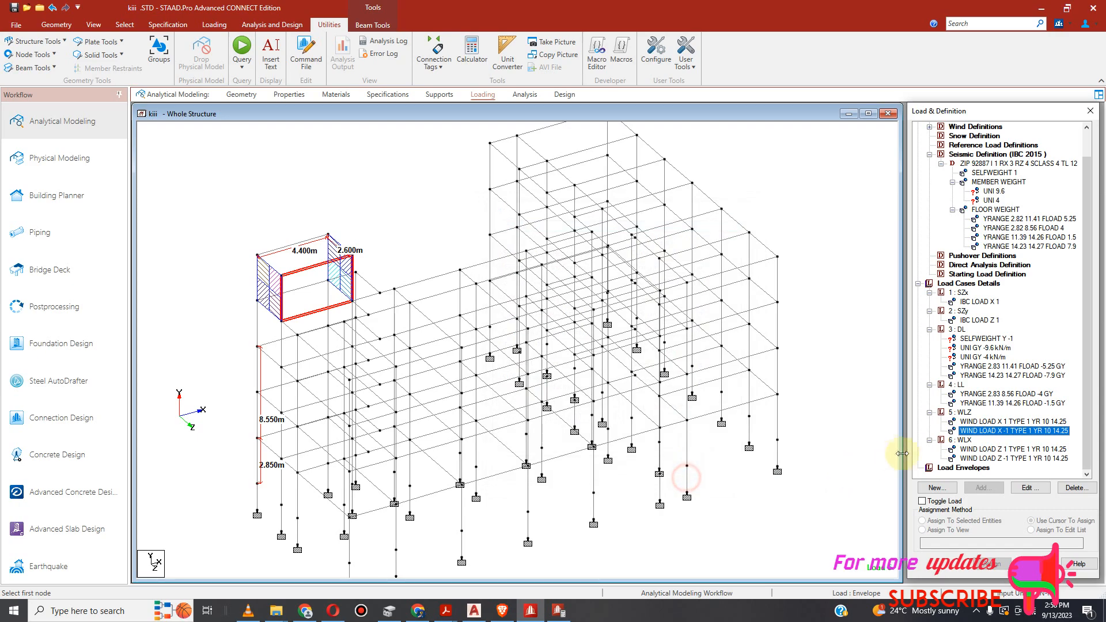
click(980, 450)
click(976, 459)
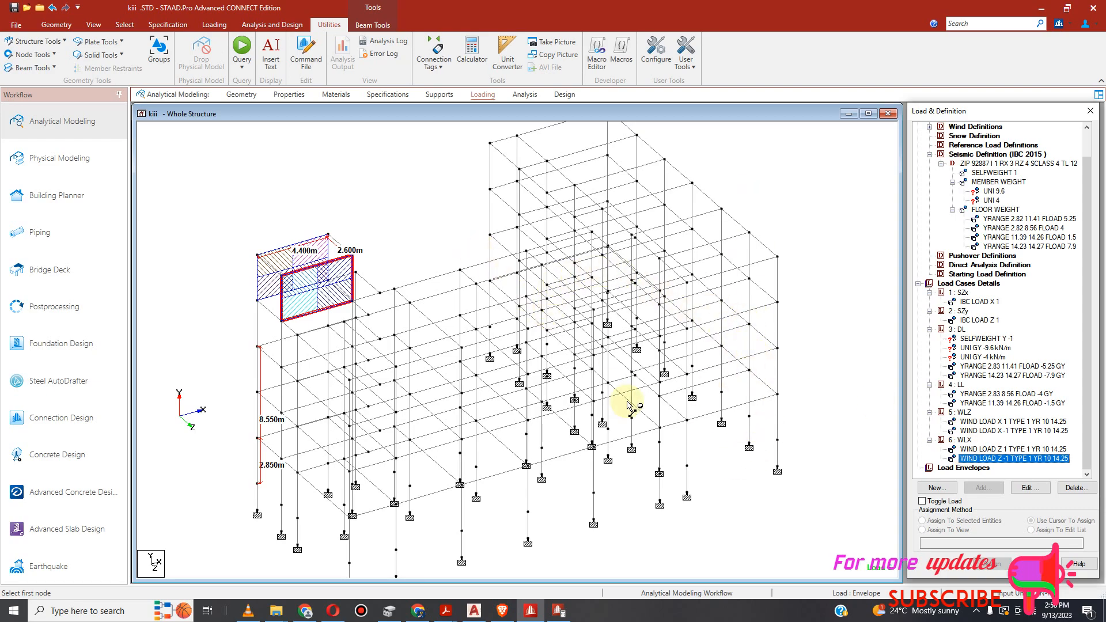
click(987, 452)
click(991, 459)
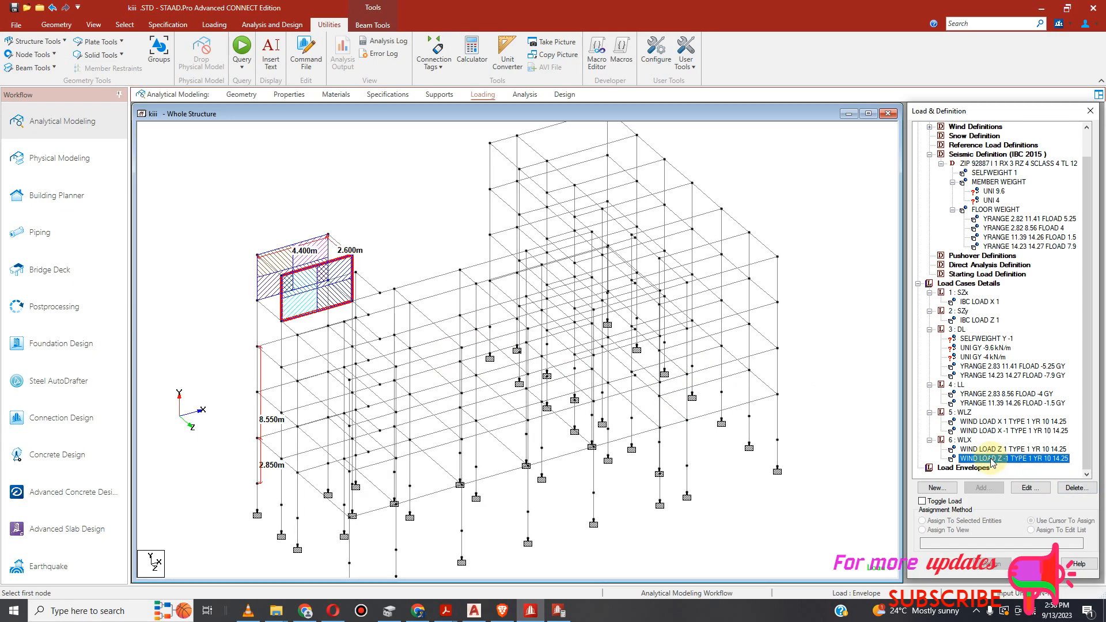
click(987, 450)
click(1007, 431)
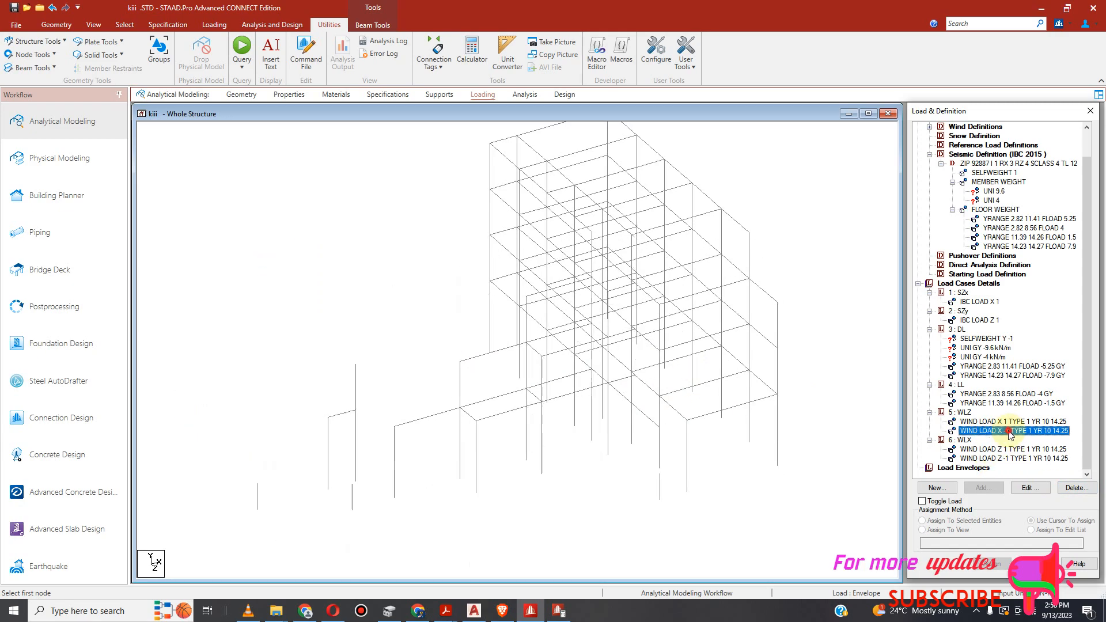
double_click(1007, 432)
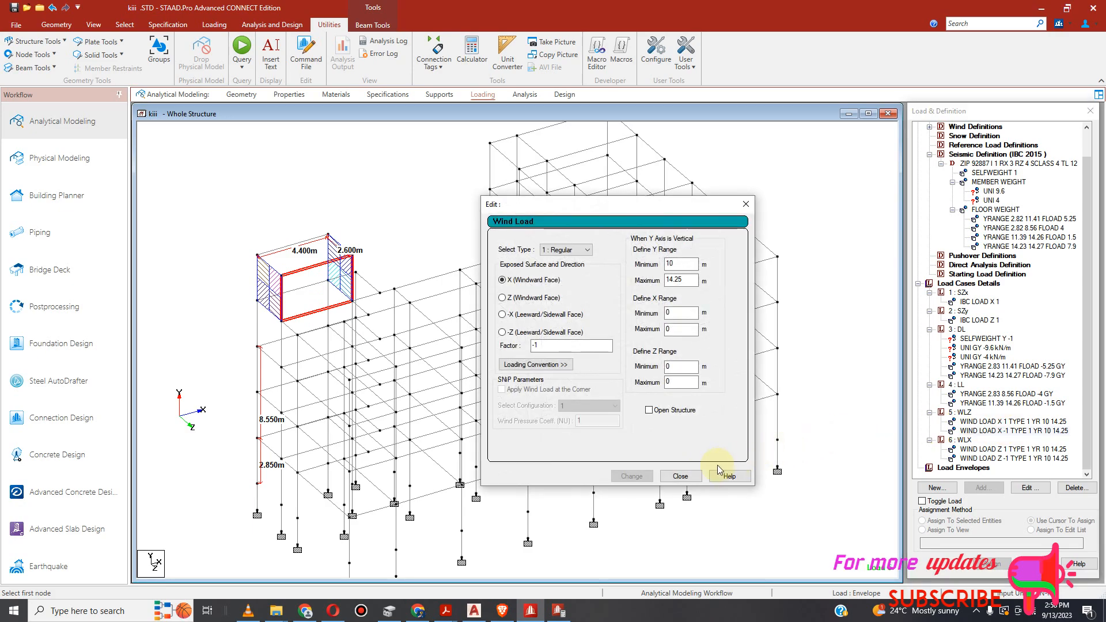
click(698, 472)
click(1001, 423)
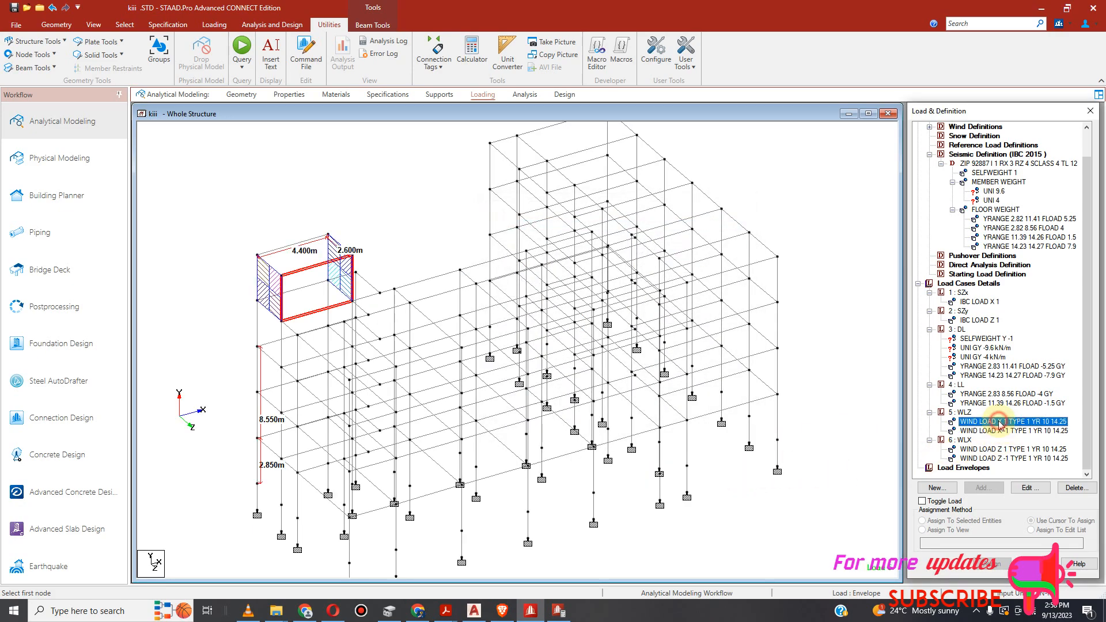
click(1000, 432)
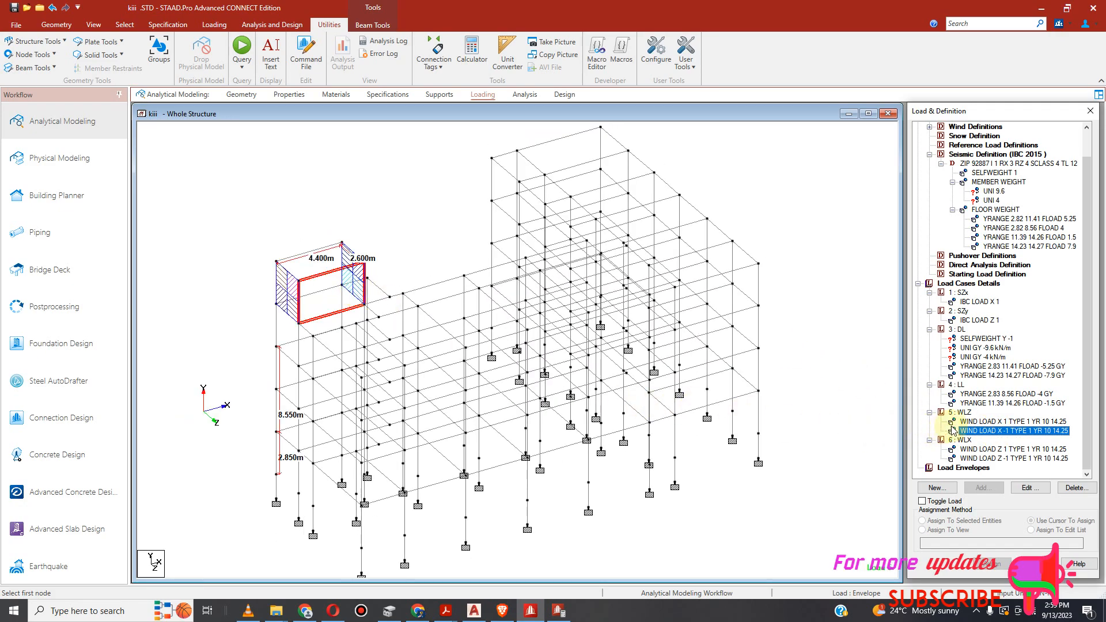
Examine the X and Z wind load items with factors 1 and -1 in WLZ and WLX on the frame.
click(968, 423)
click(983, 432)
click(983, 424)
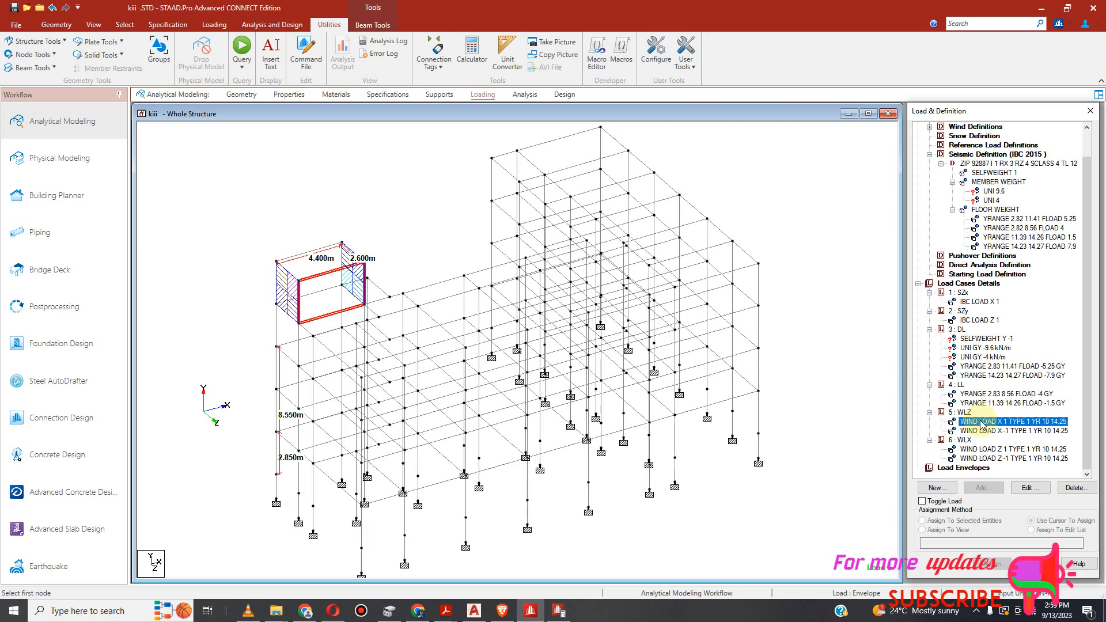
key(End)
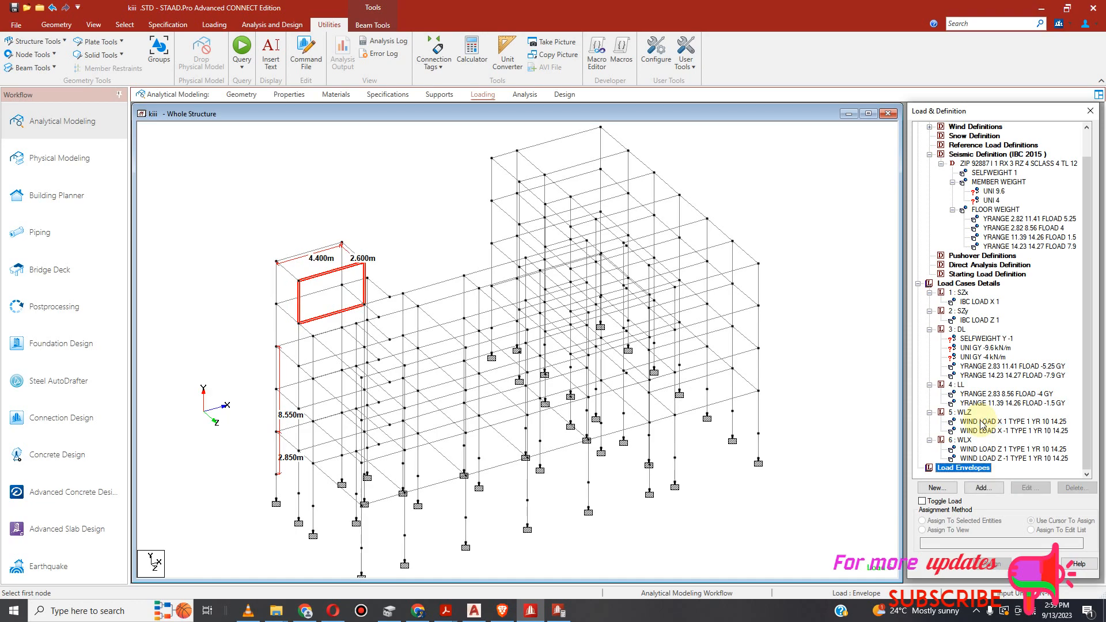
click(987, 450)
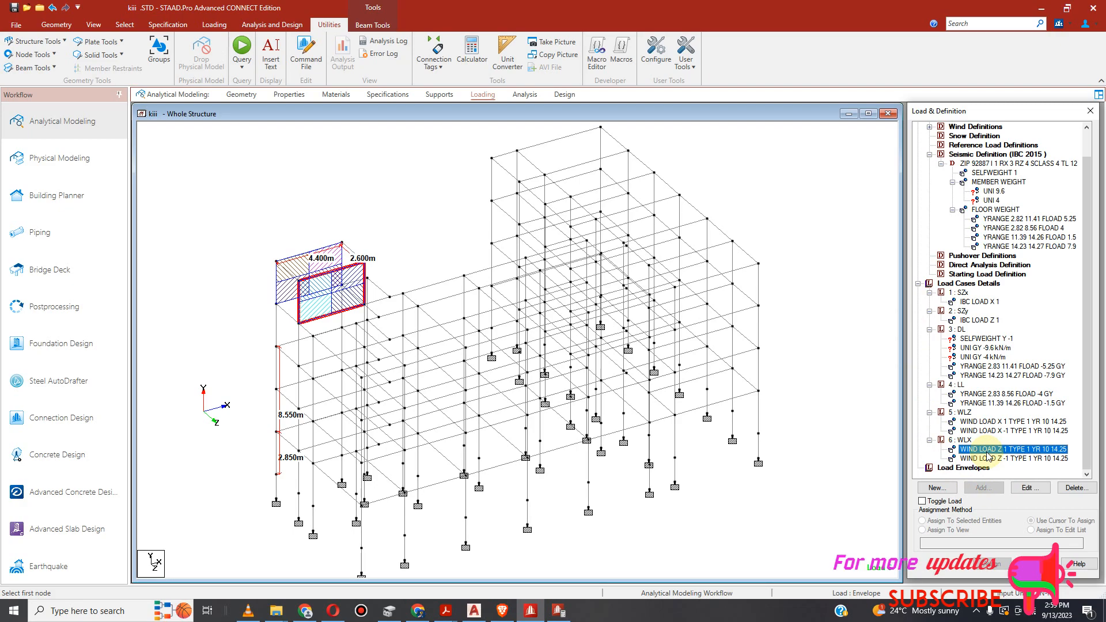
key(End)
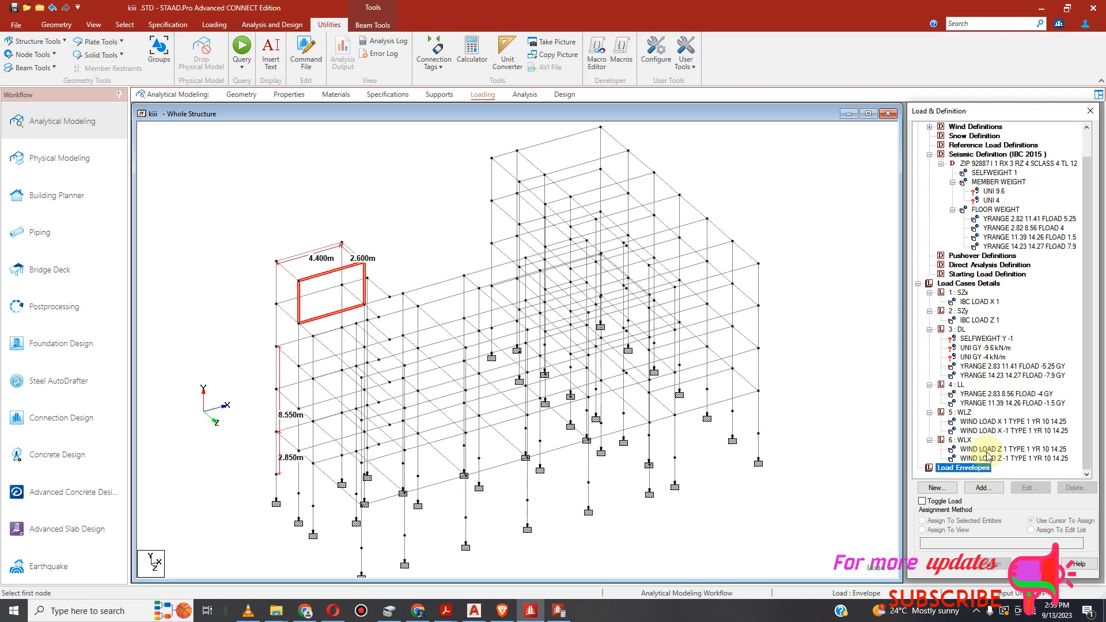
click(988, 450)
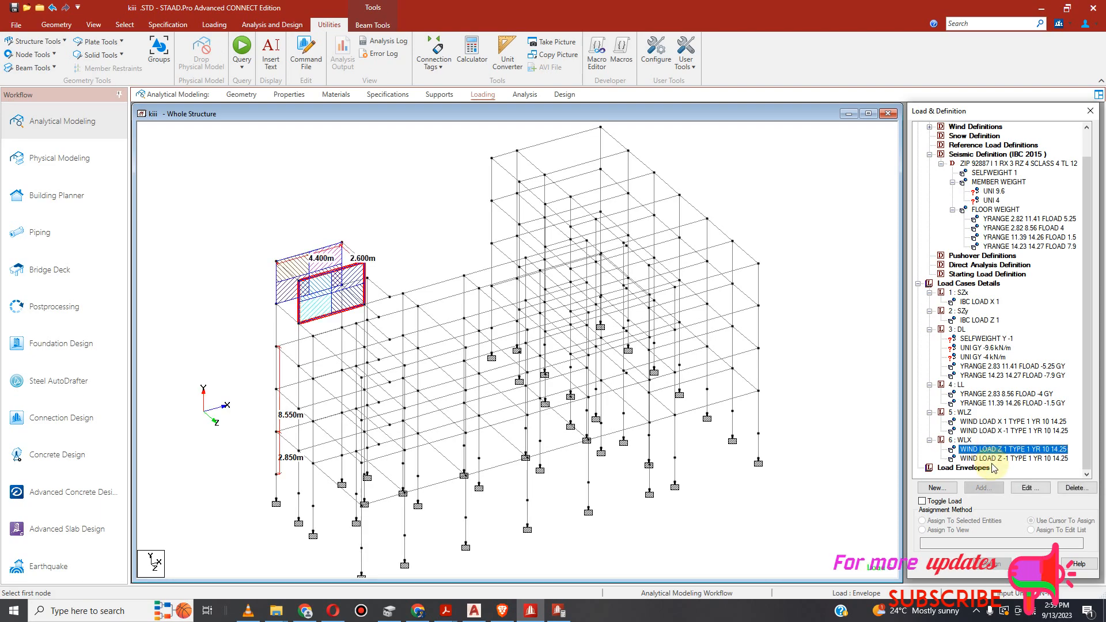
click(1005, 431)
click(1000, 422)
click(992, 431)
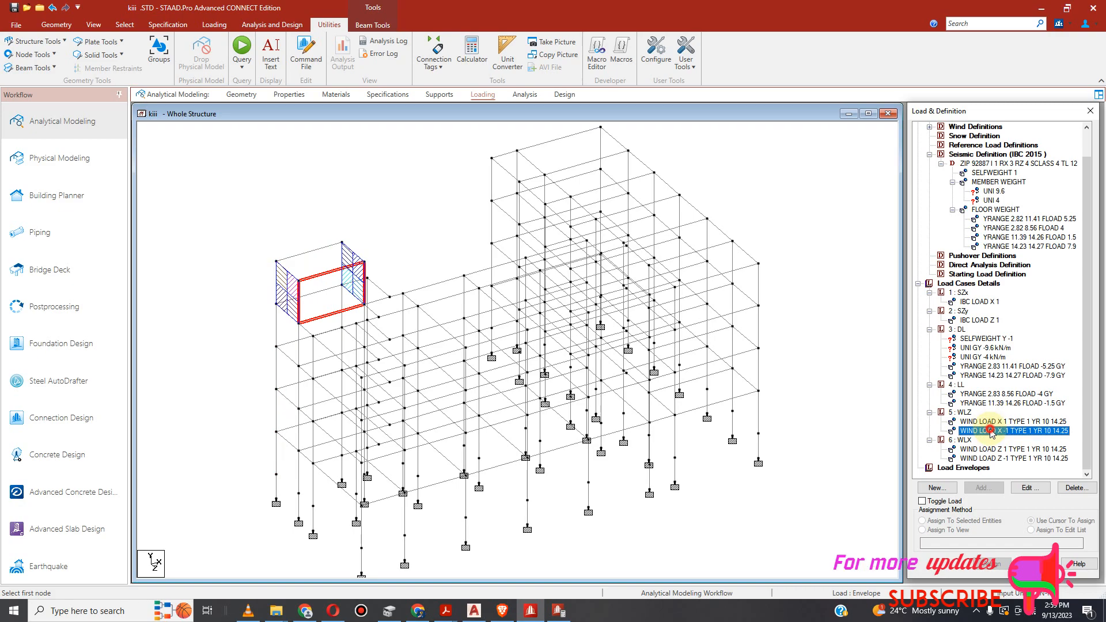
click(982, 424)
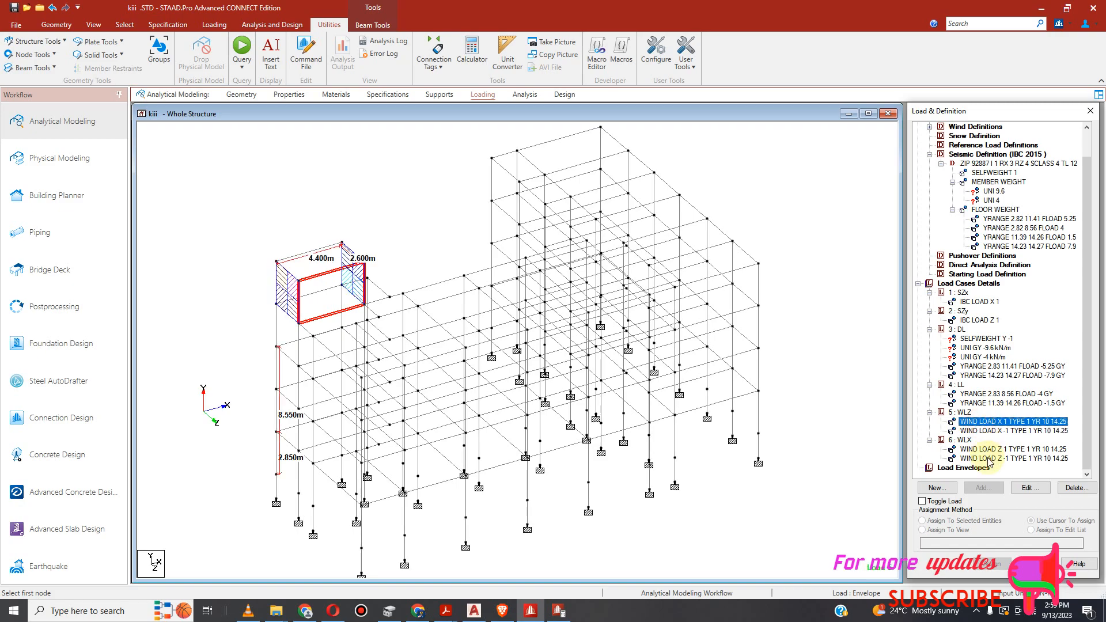
click(985, 449)
click(985, 459)
Assign the SELFWEIGHT Y -1 item of the DL load case to all members in the view.
scroll(1008, 254, up, 1)
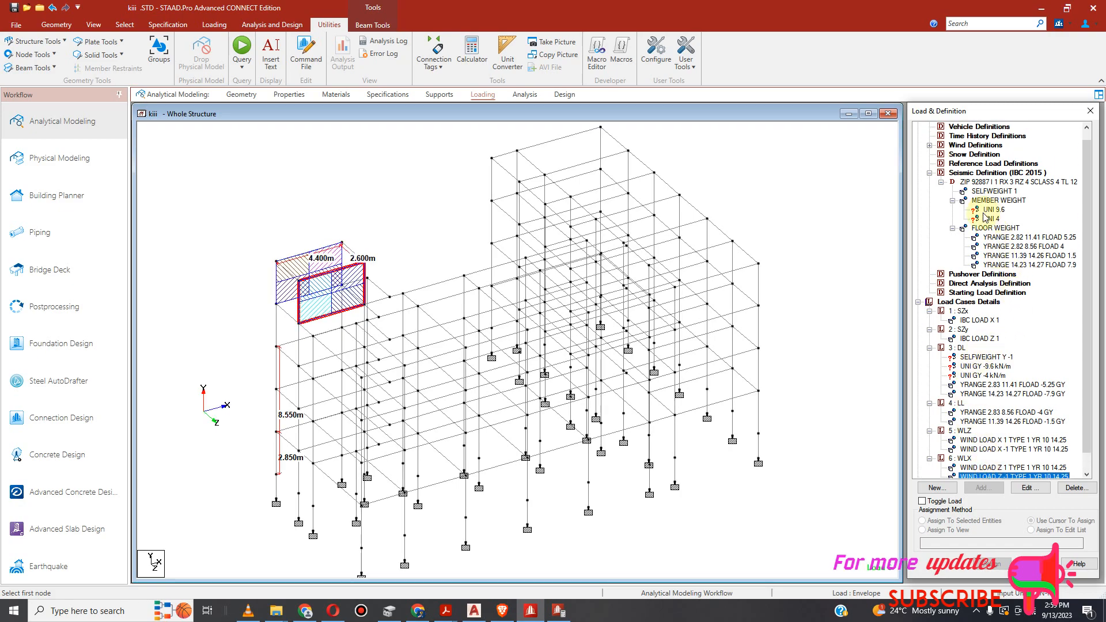
click(993, 209)
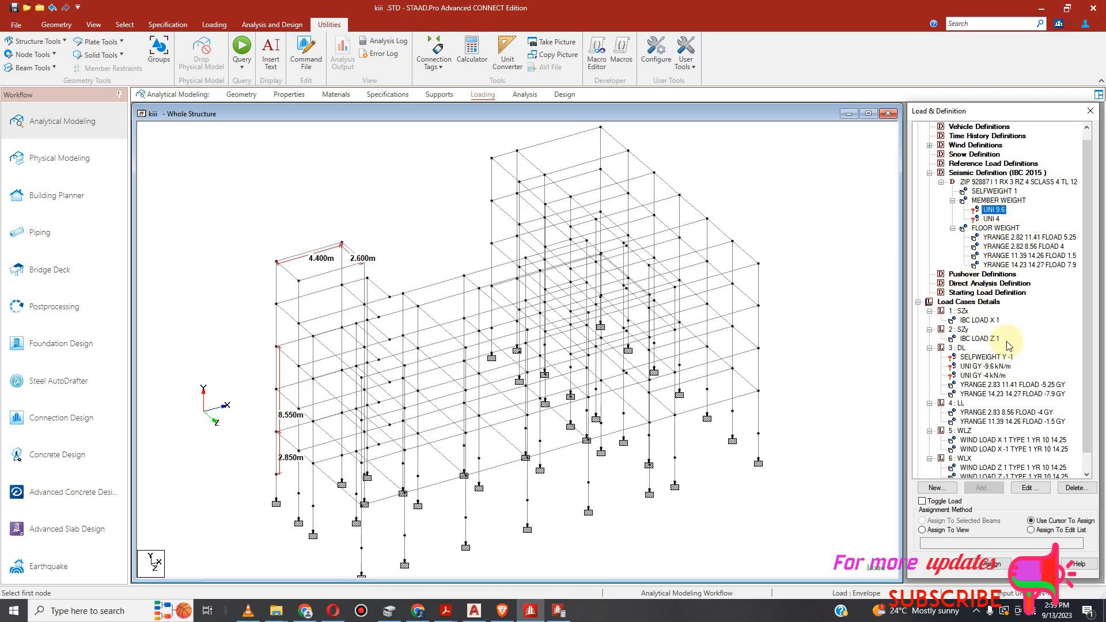
click(995, 367)
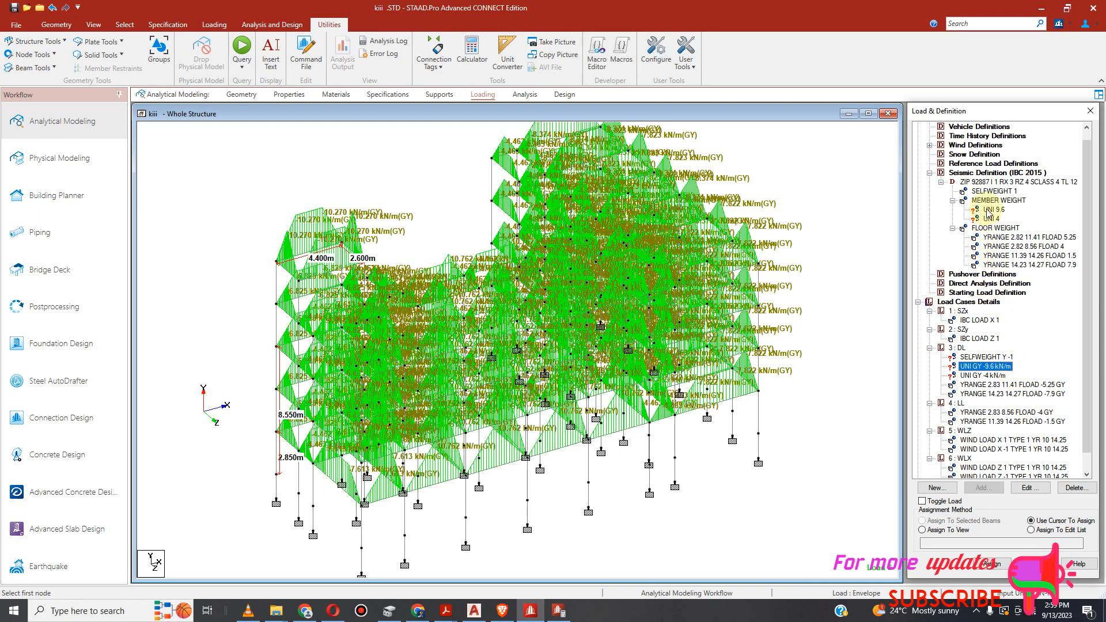
click(986, 358)
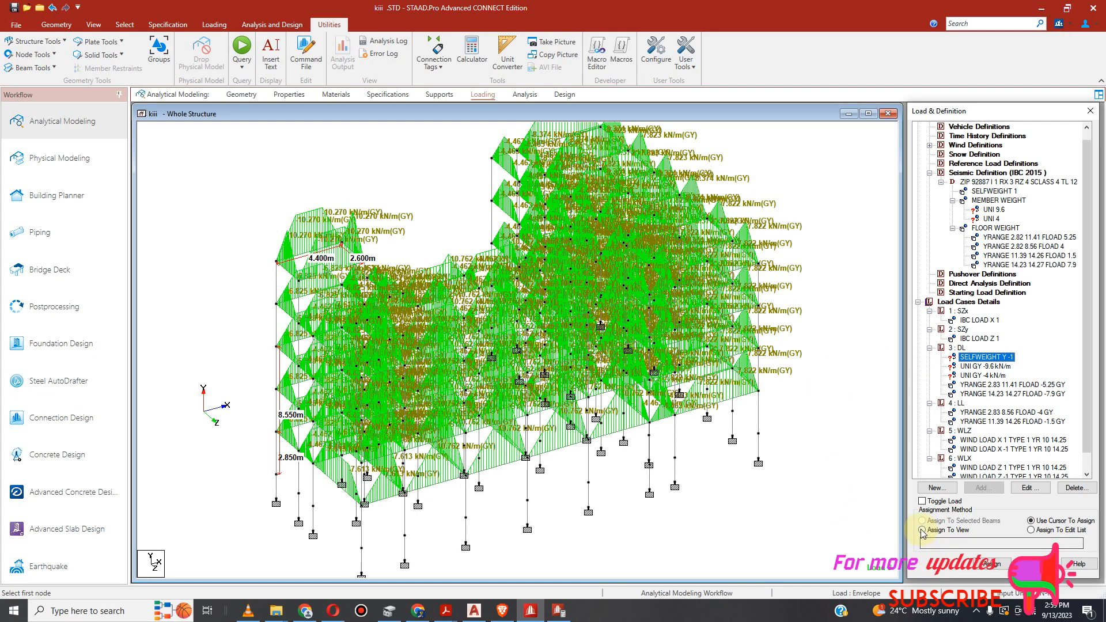
click(922, 531)
click(991, 564)
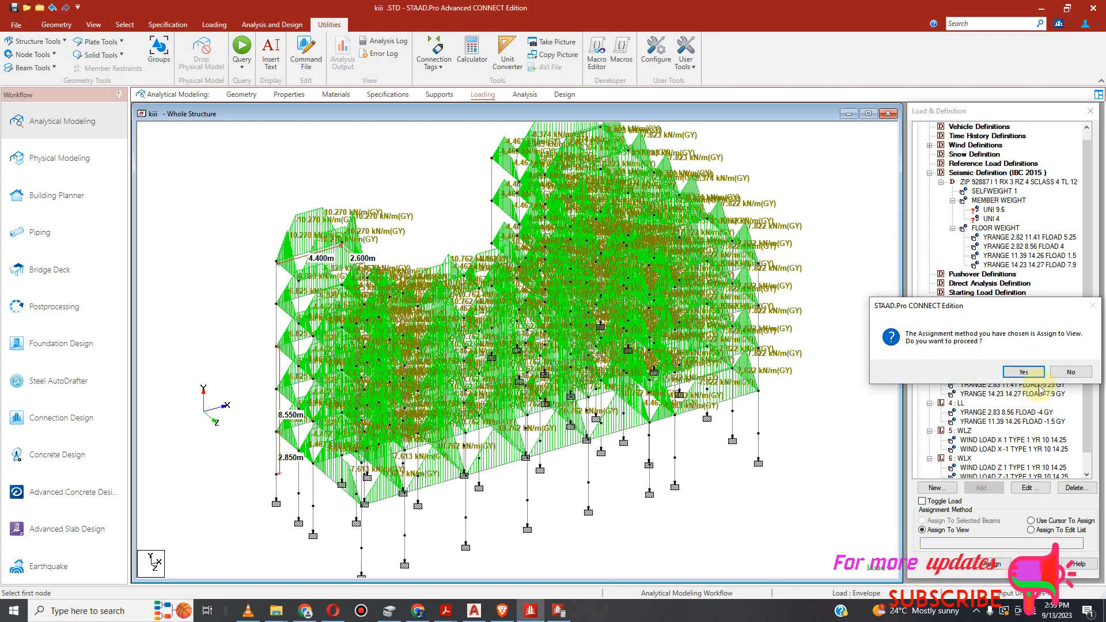
click(1026, 372)
click(704, 454)
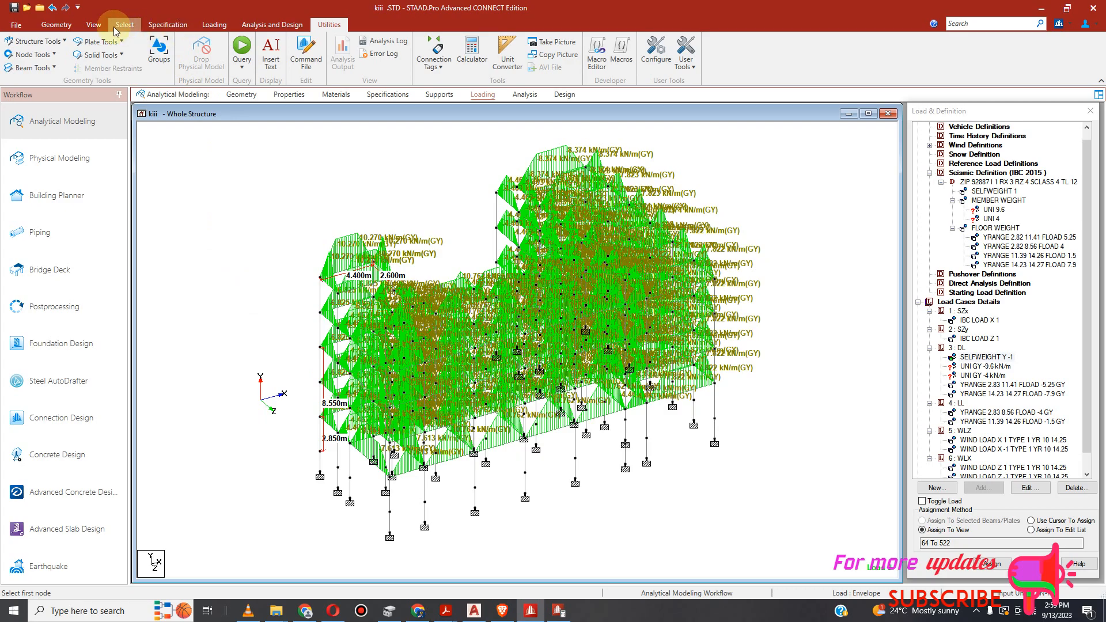
In plan view, select the members on the long grid line below the small block and its outer edge, leaving out the inner cross beams.
click(96, 24)
click(223, 41)
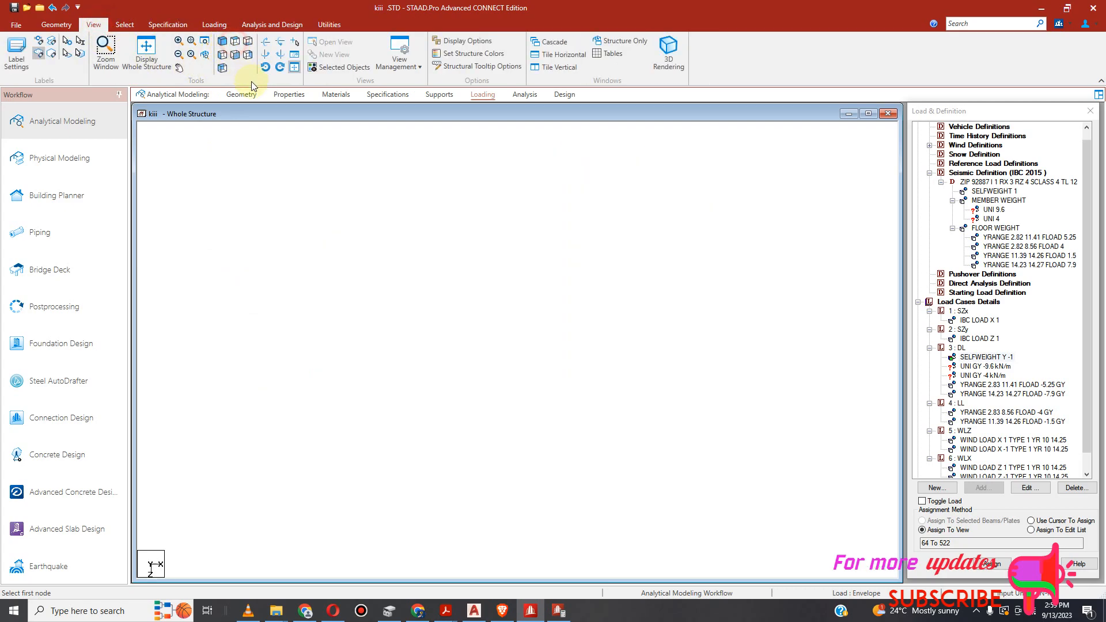
scroll(476, 300, down, 1)
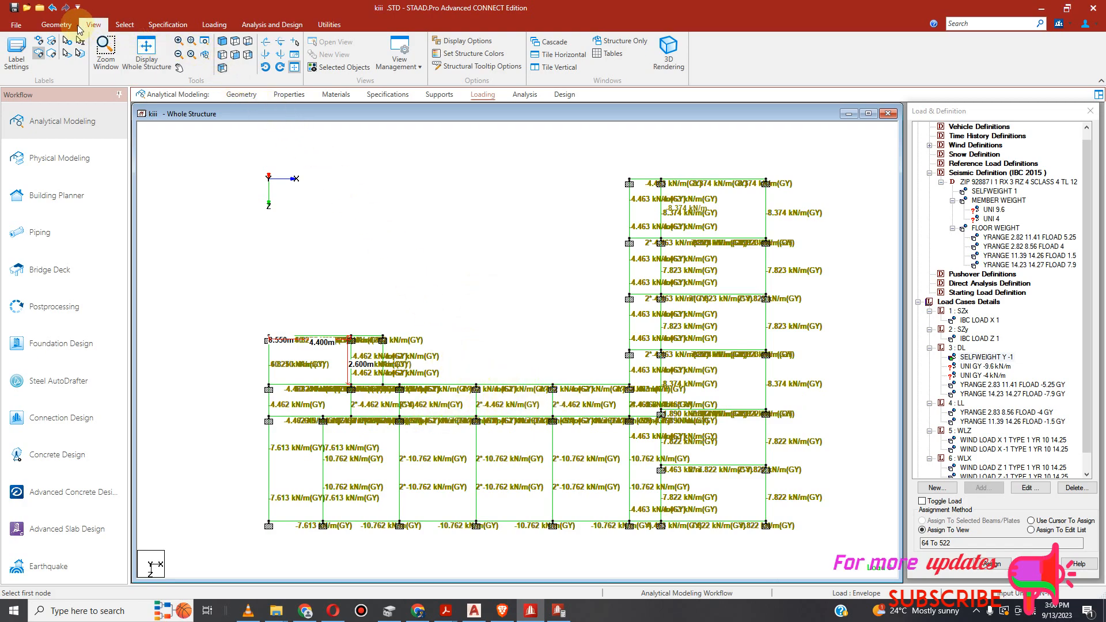
click(125, 26)
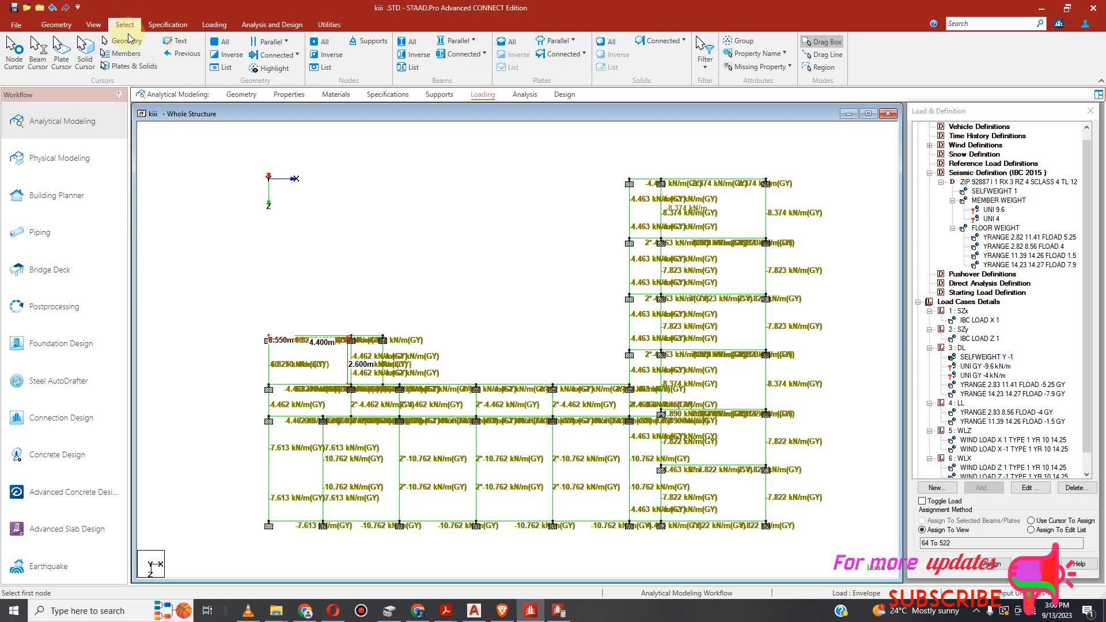
click(94, 24)
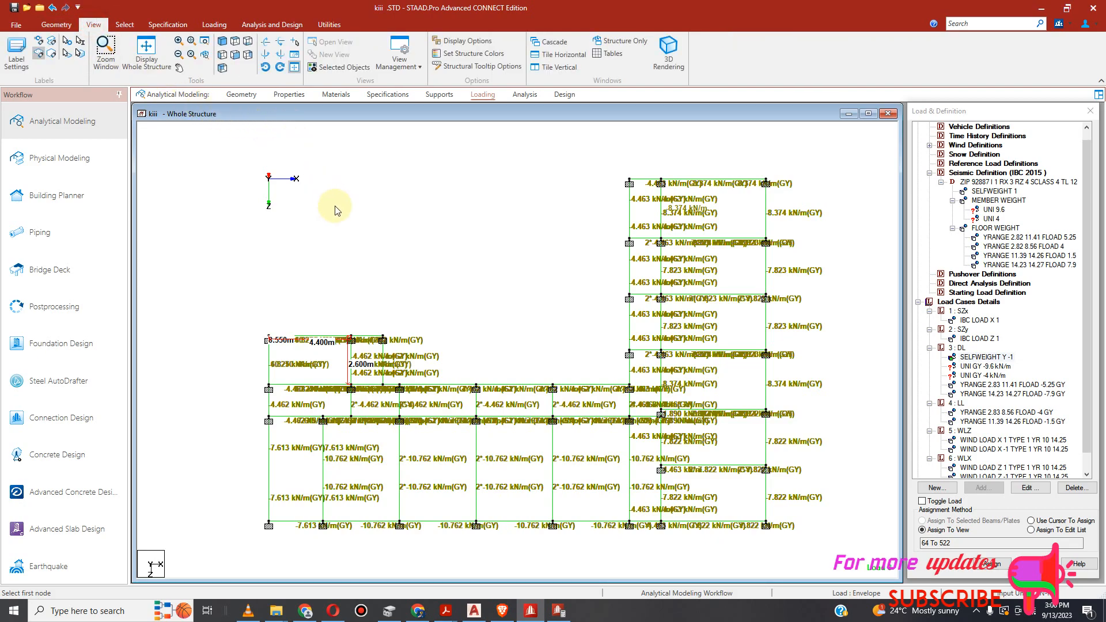
drag(243, 379, 634, 407)
drag(254, 318, 283, 392)
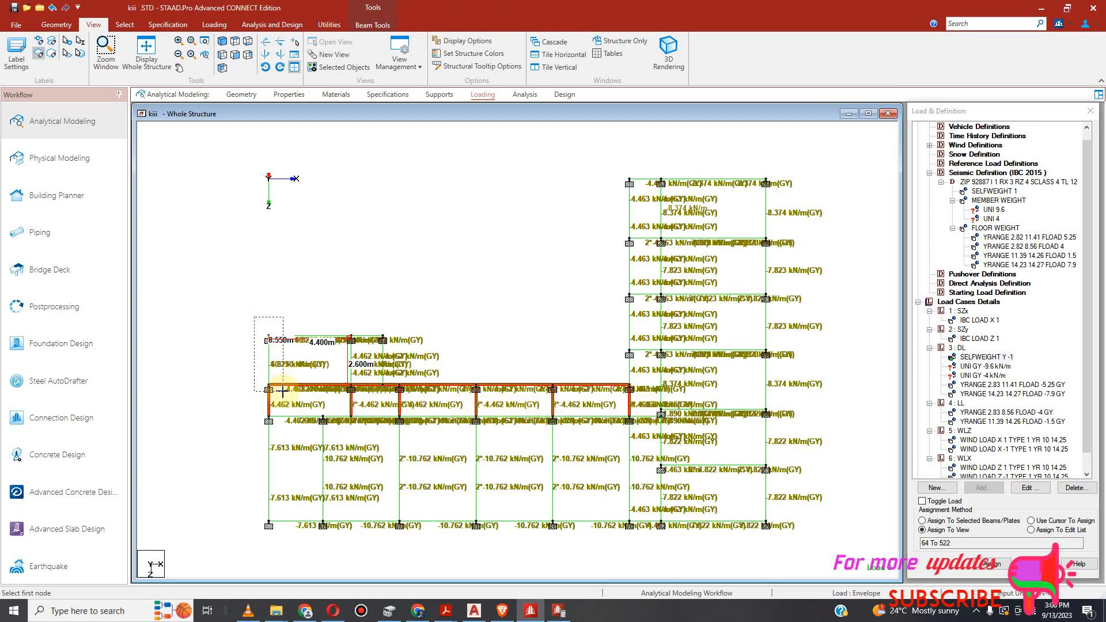
ctrl+click(352, 407)
ctrl+click(476, 408)
ctrl+click(554, 408)
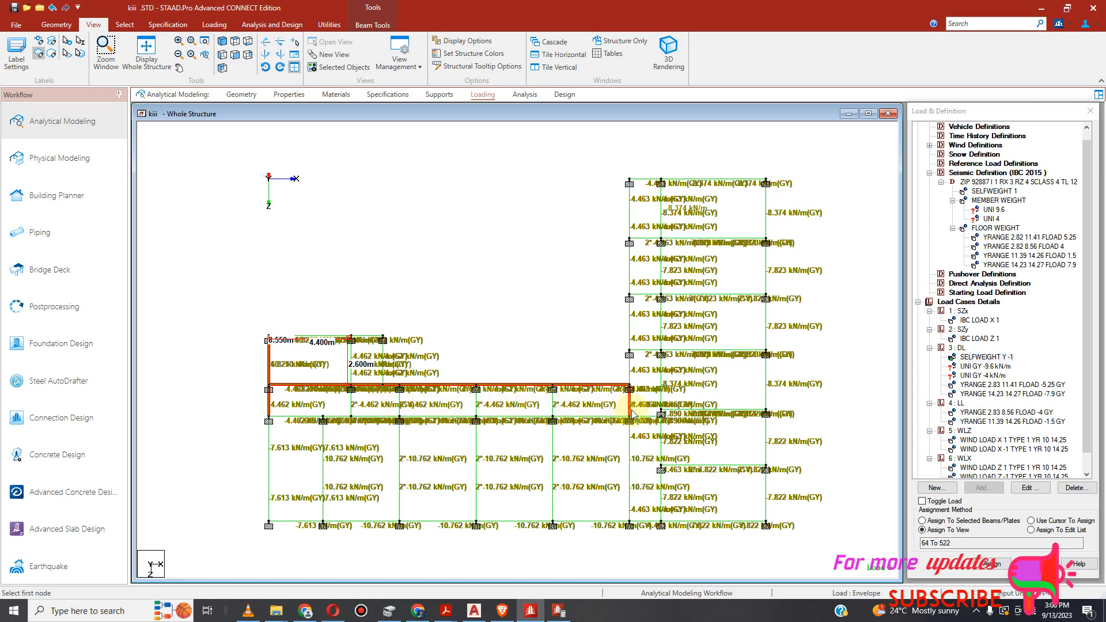
Add the small block's upper edge, the tall wing's inner edge and the building's remaining outer side and lower edges to the member selection.
drag(627, 171, 639, 387)
ctrl+drag(247, 329, 357, 348)
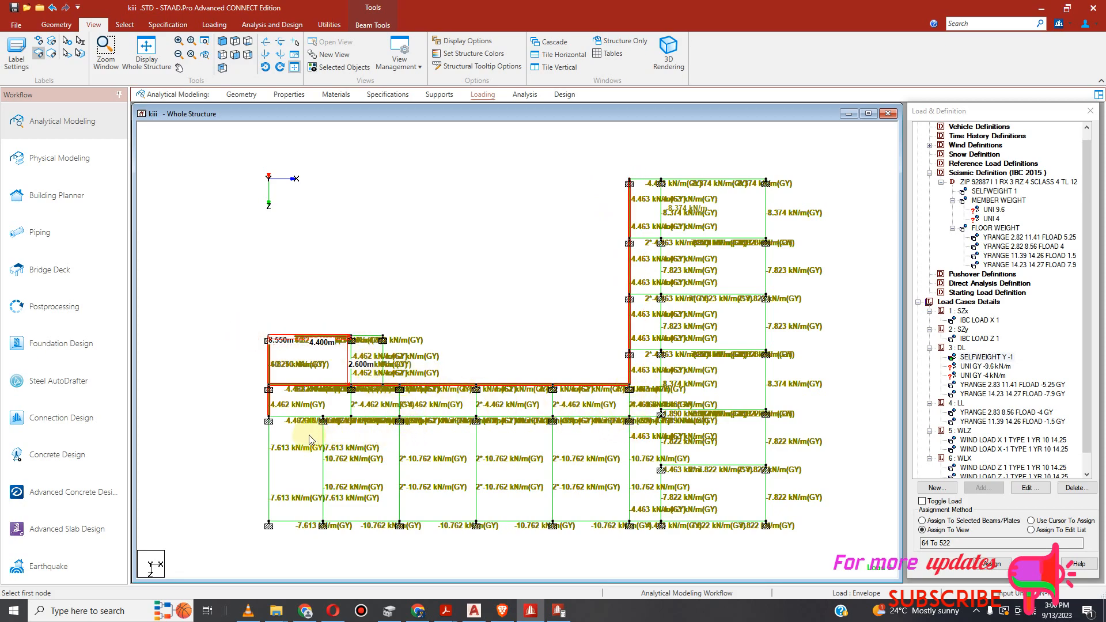
ctrl+drag(254, 414, 270, 547)
ctrl+drag(231, 506, 798, 569)
ctrl+drag(783, 397, 806, 539)
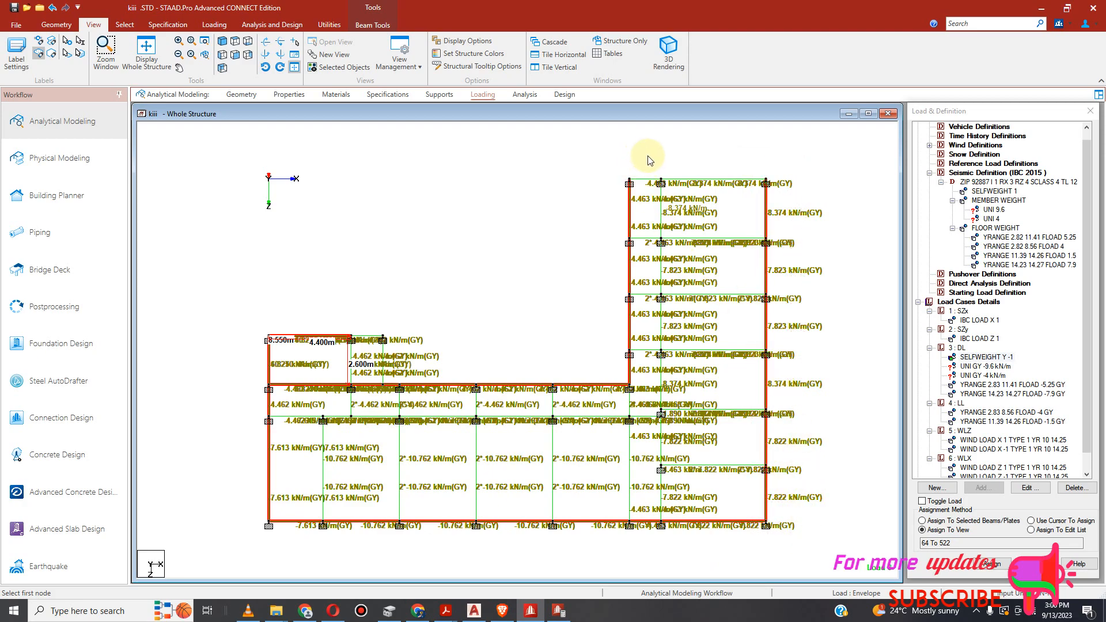
Add the tall wing's end edge and the interior wall lines to the selection, and show only the selected members in isometric view.
ctrl+drag(663, 158, 655, 538)
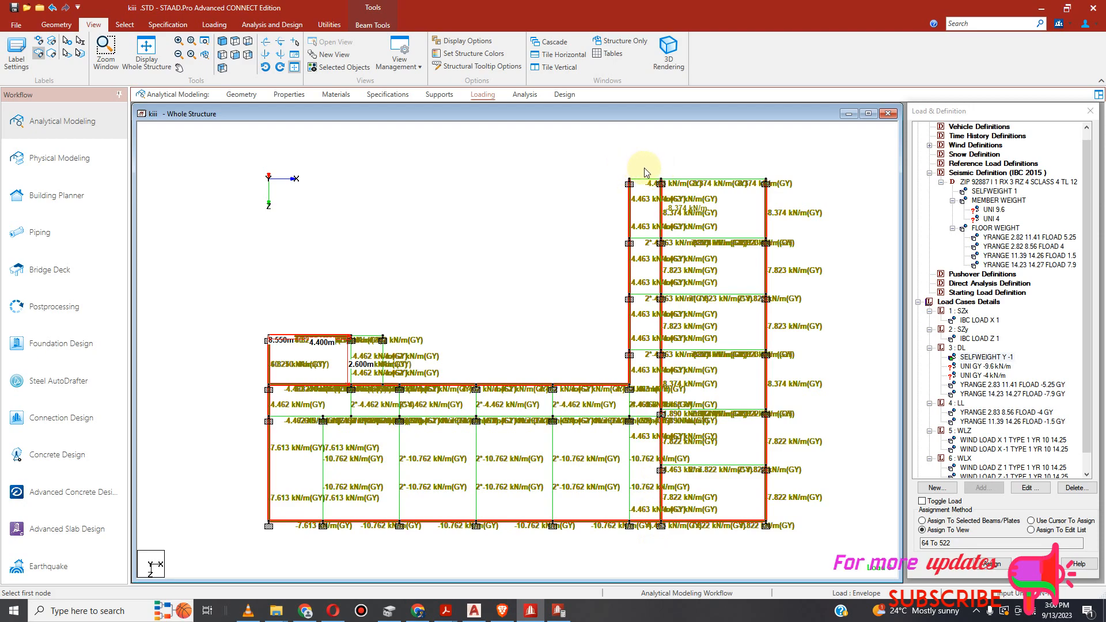
ctrl+drag(695, 185, 786, 185)
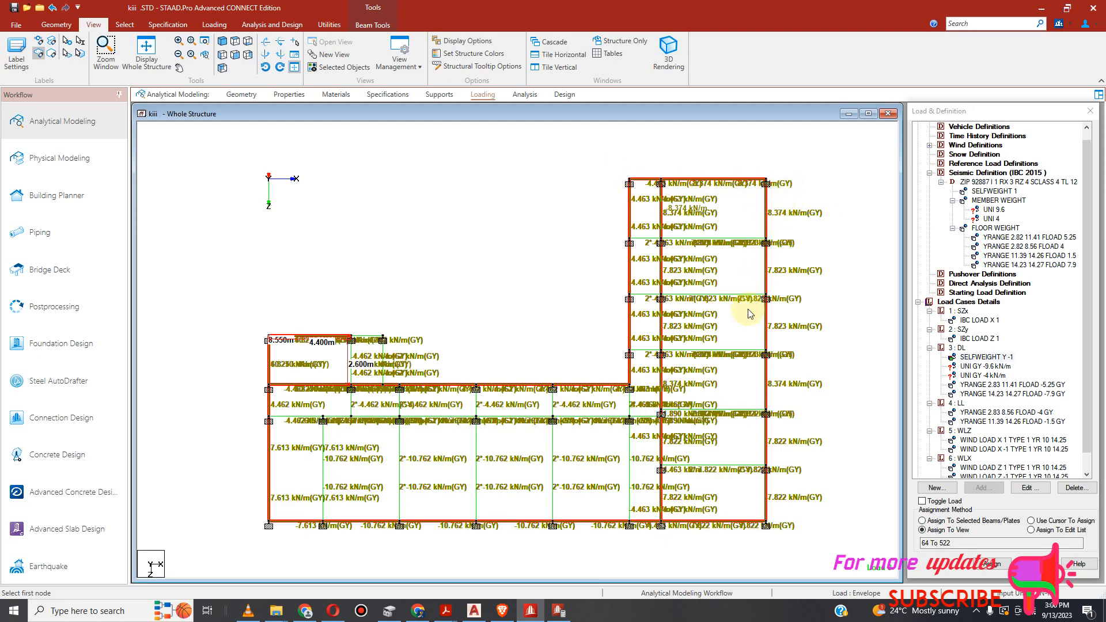
ctrl+click(642, 180)
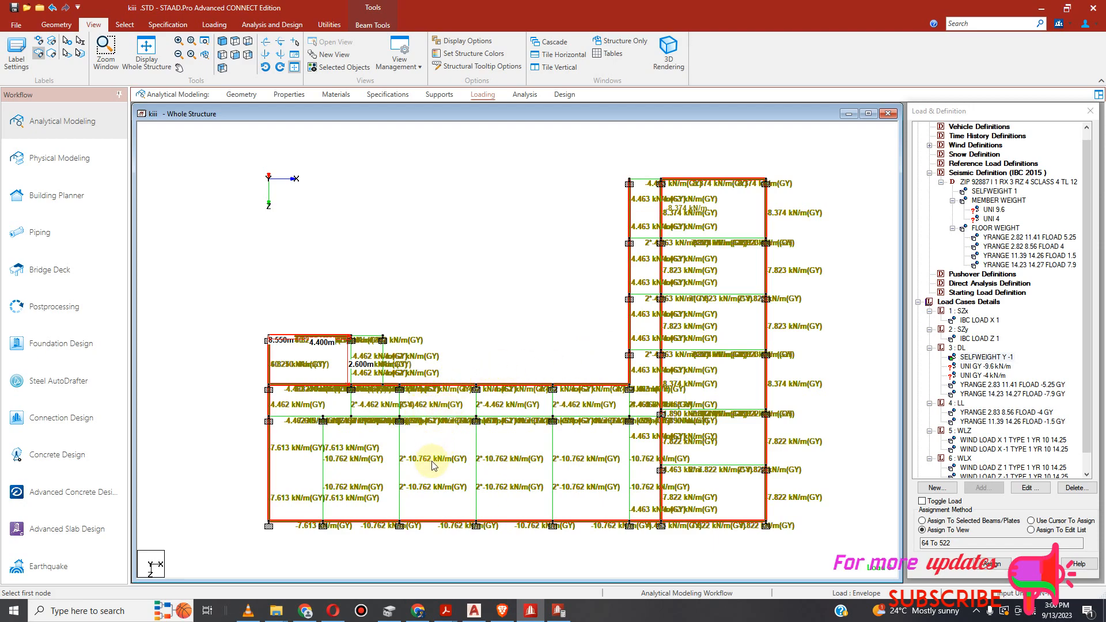
drag(312, 408, 336, 536)
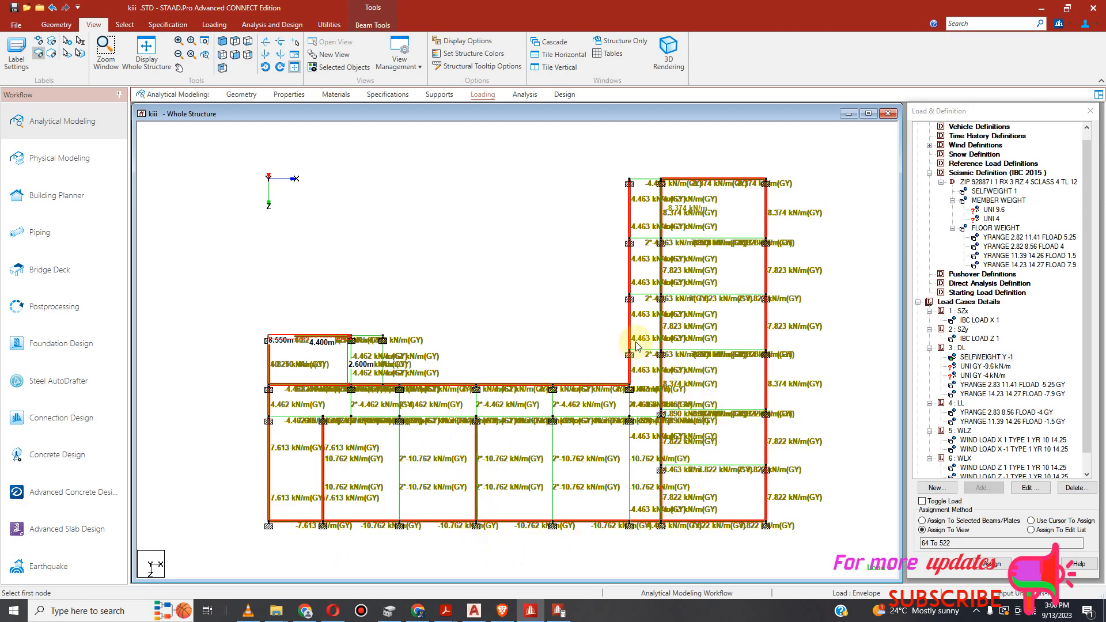
click(676, 362)
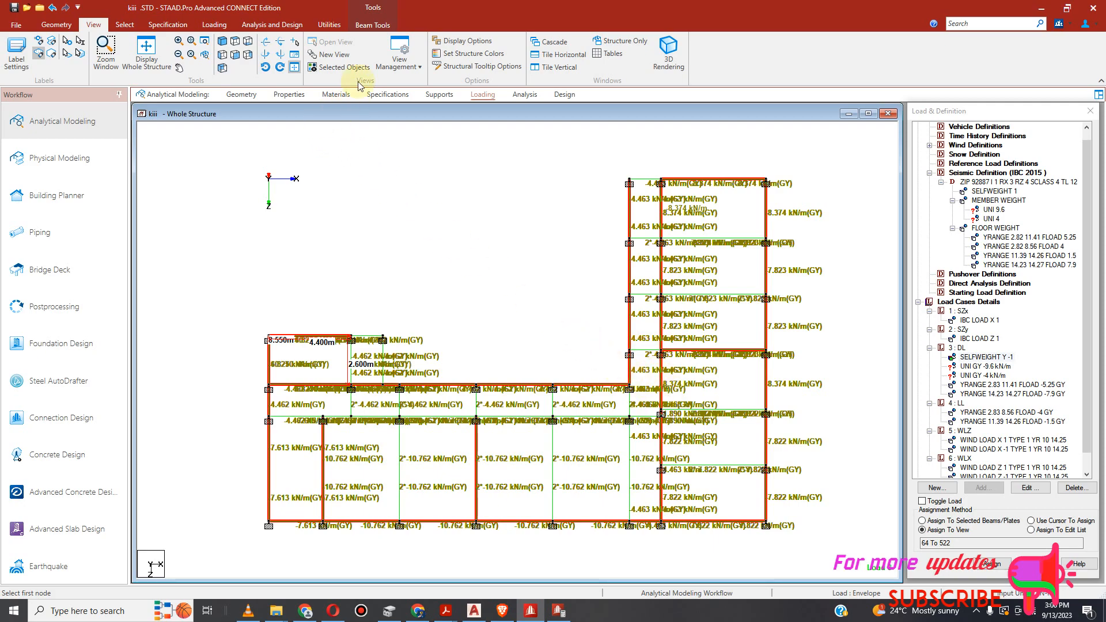
click(347, 68)
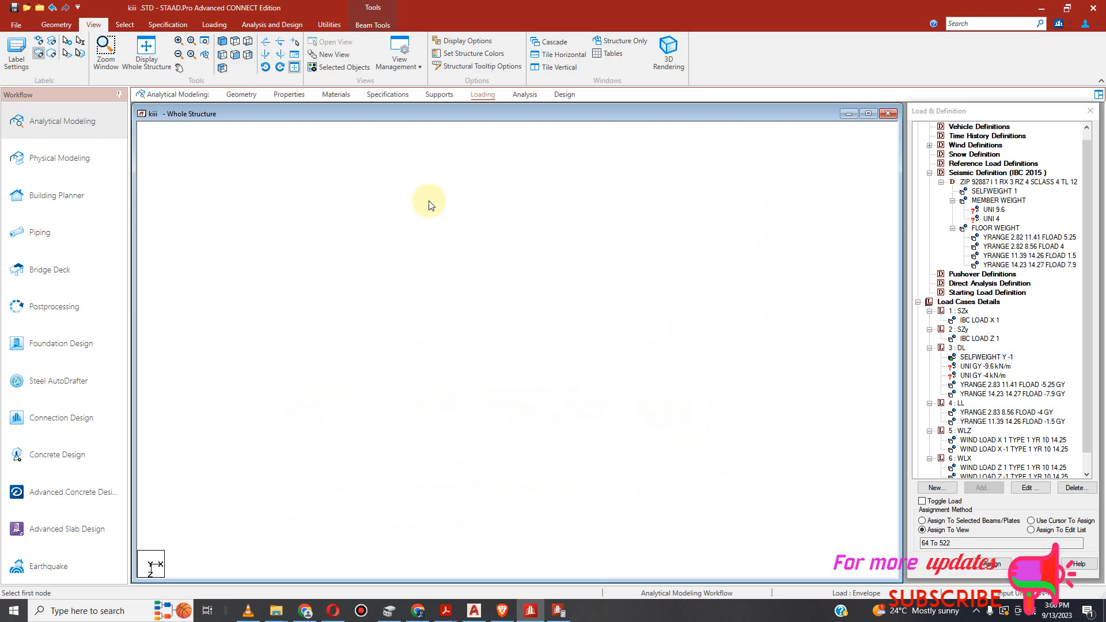
click(220, 41)
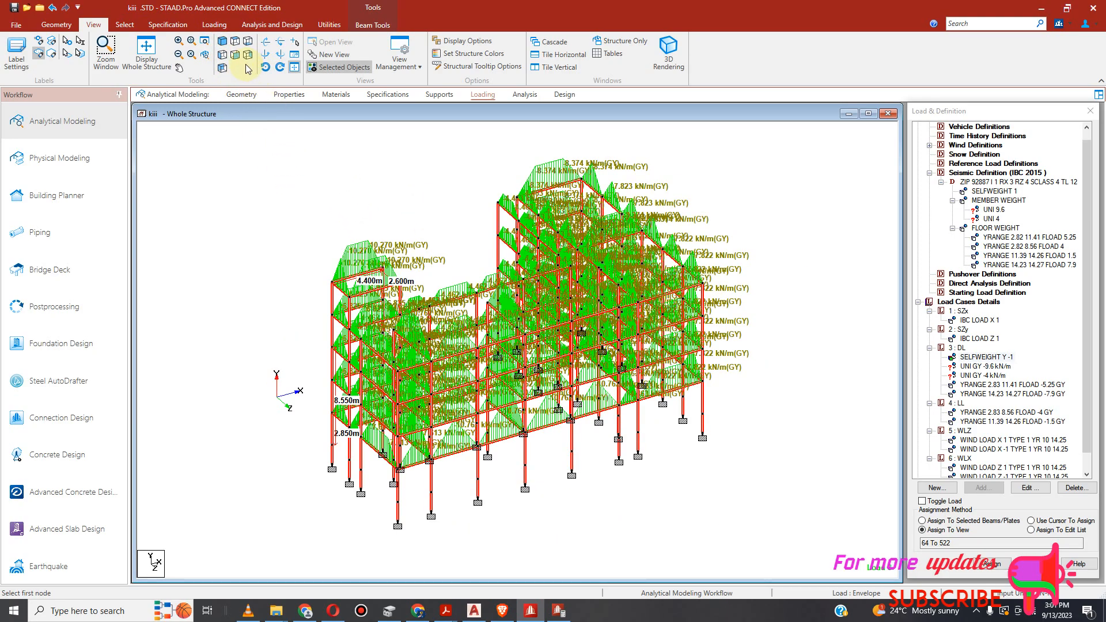
From the front view, select the members between the lowest and third beam levels and show only those in isometric view.
click(236, 57)
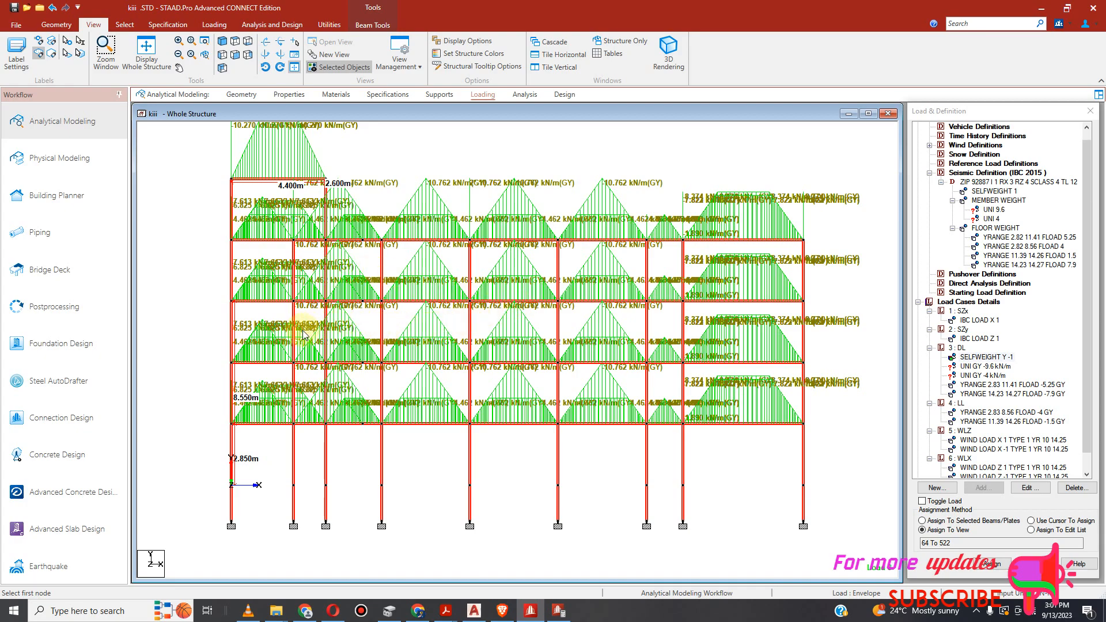
click(207, 304)
drag(200, 291, 815, 457)
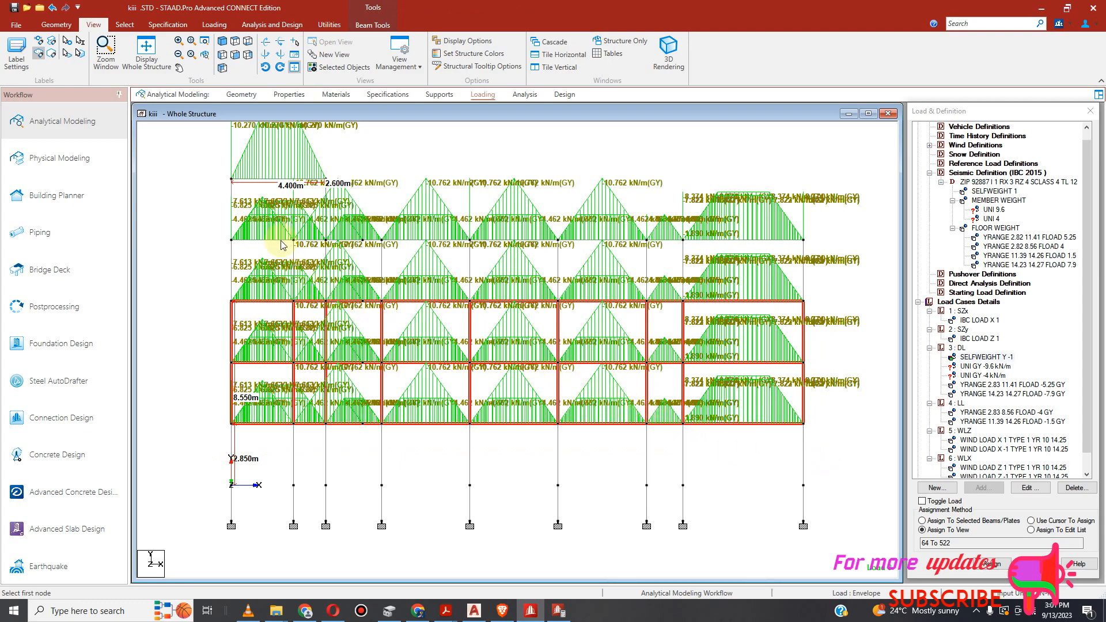
click(333, 68)
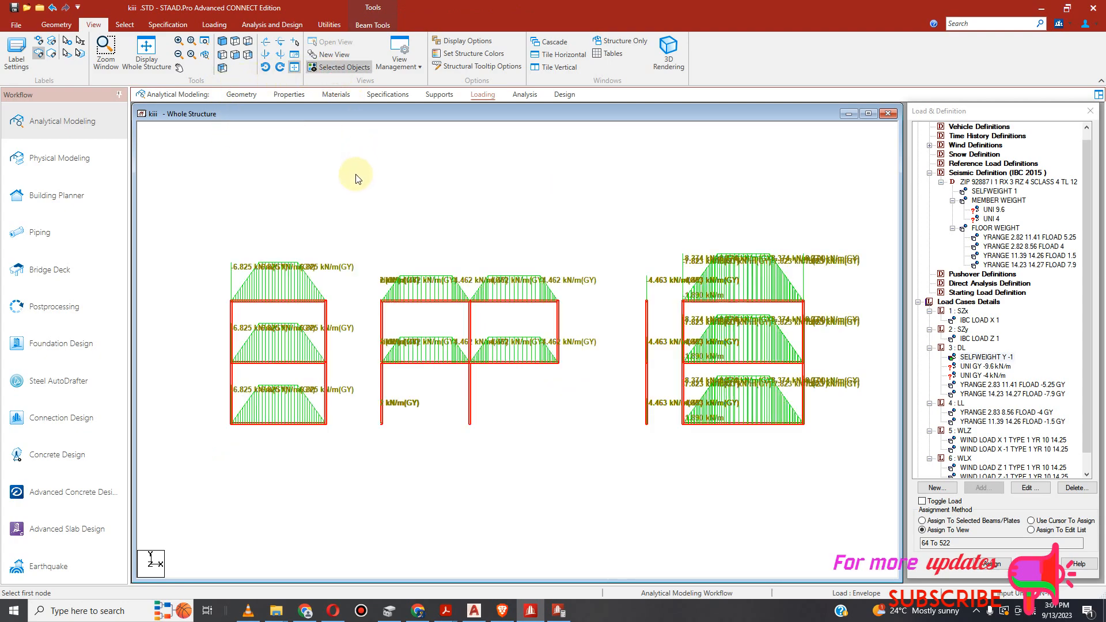
click(223, 67)
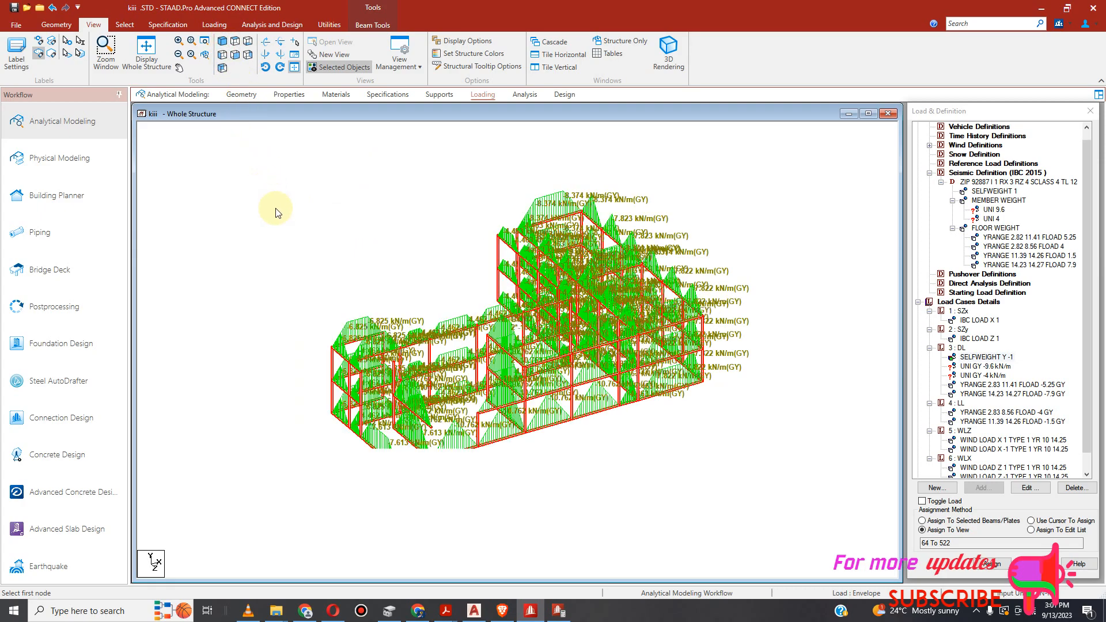
scroll(507, 380, up, 2)
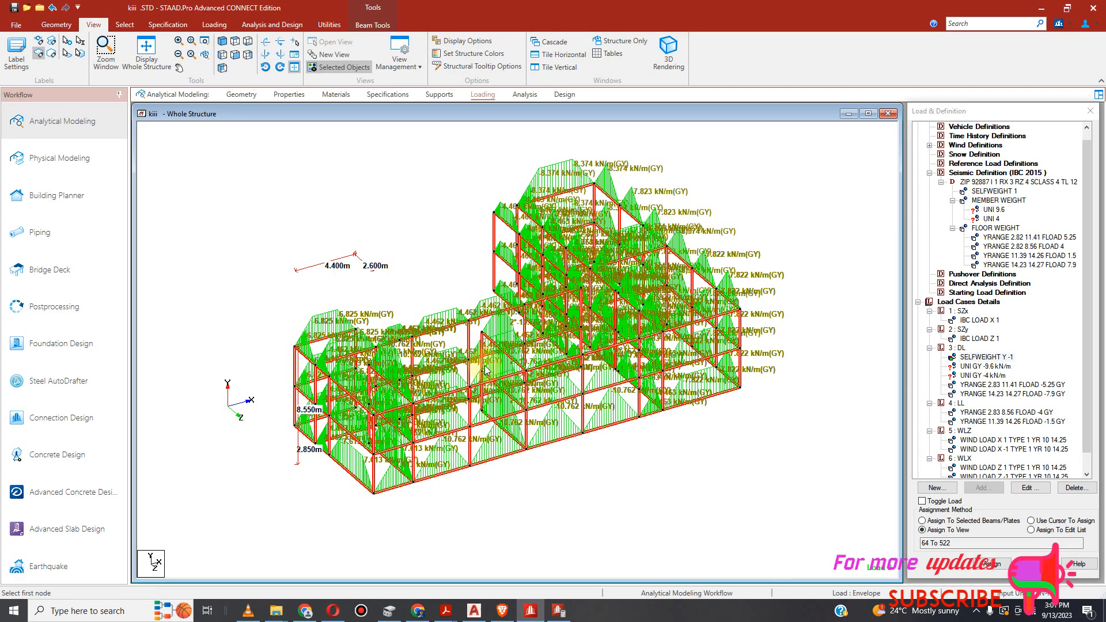
Clear the member selection and select all displayed beams parallel to the X and Z directions, leaving out the columns.
click(410, 256)
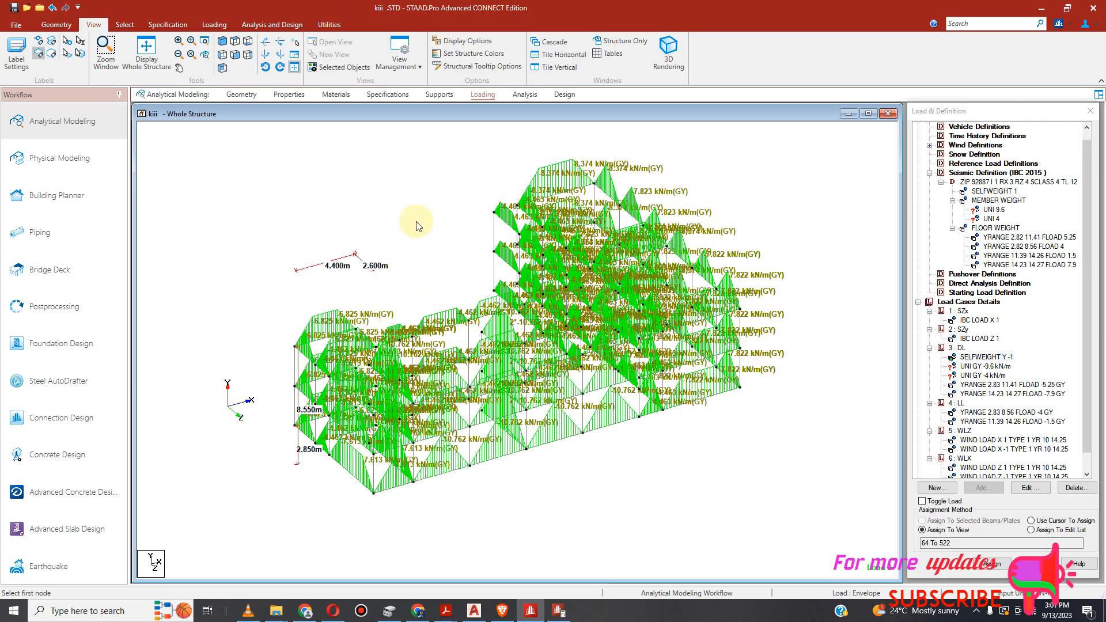
click(125, 24)
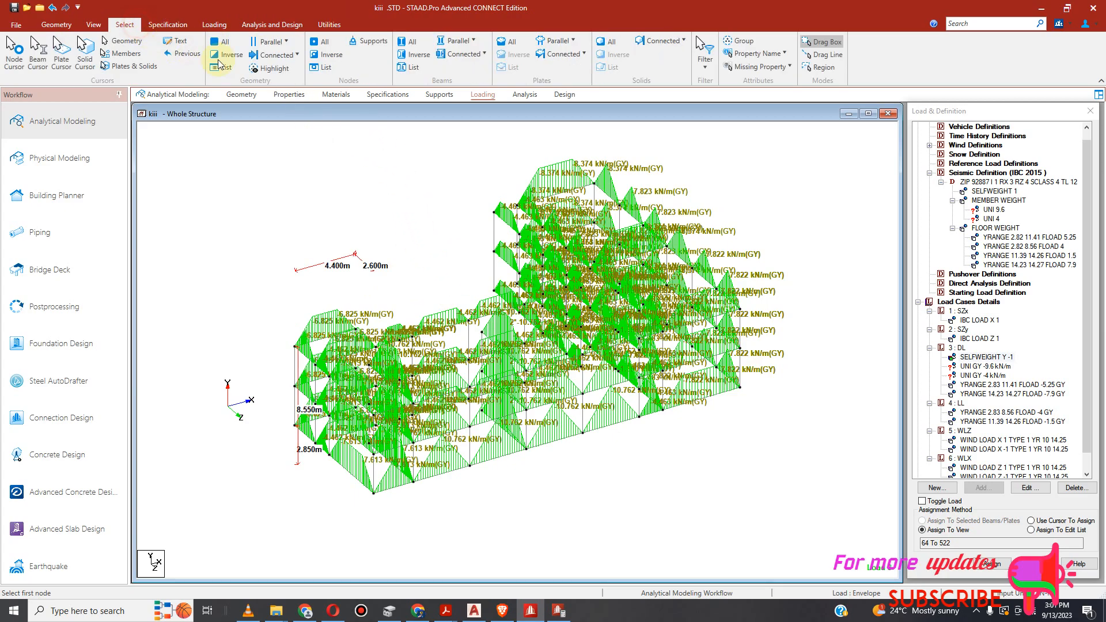
click(459, 41)
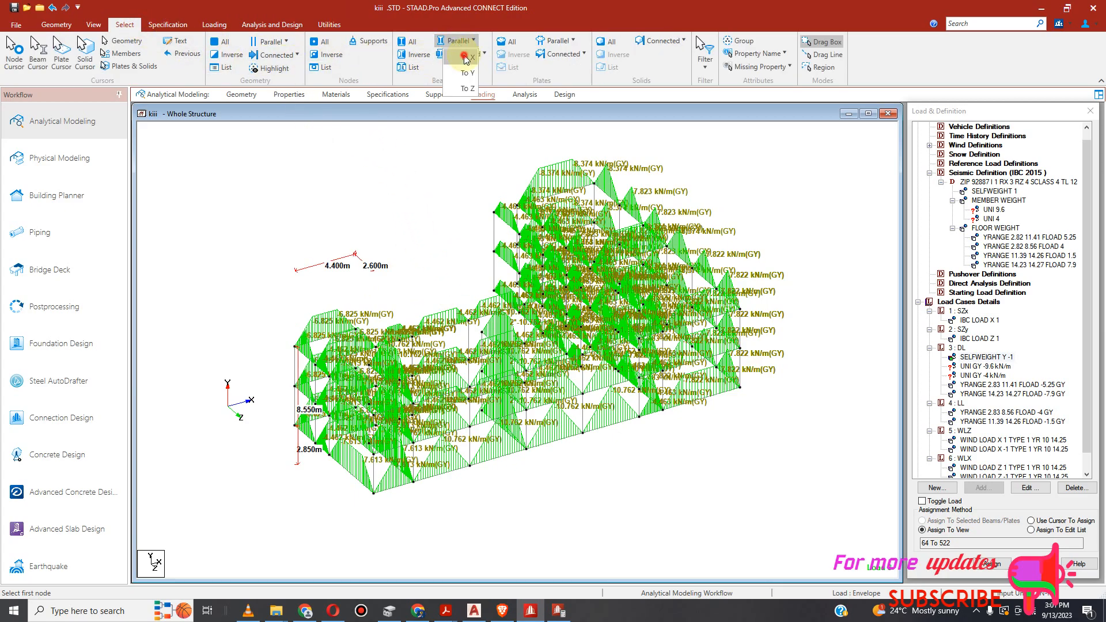
click(463, 56)
click(466, 44)
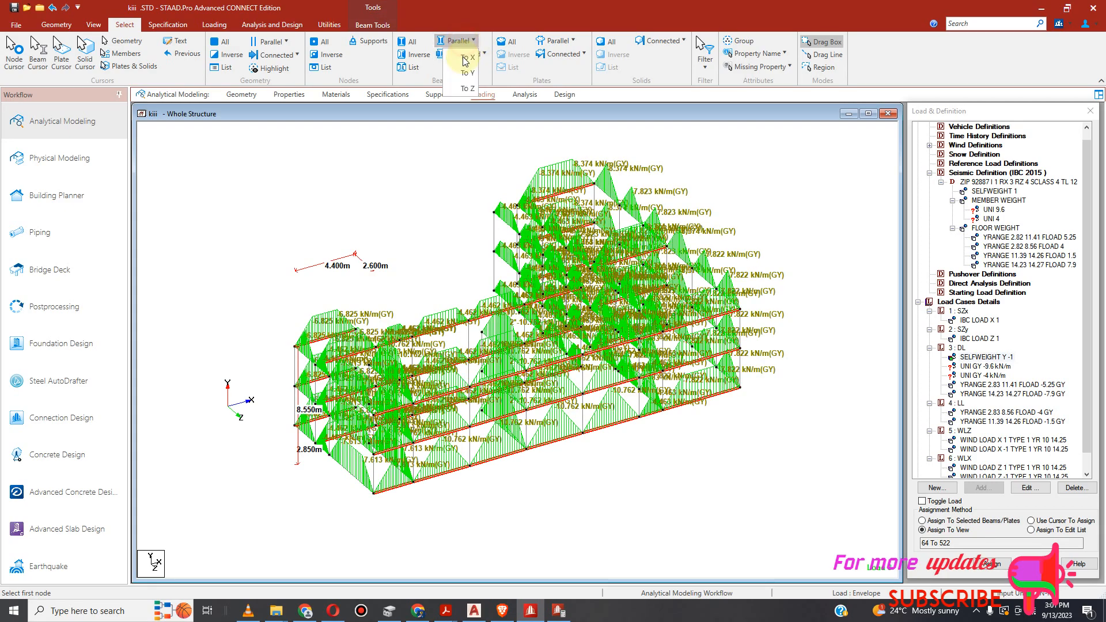
click(474, 92)
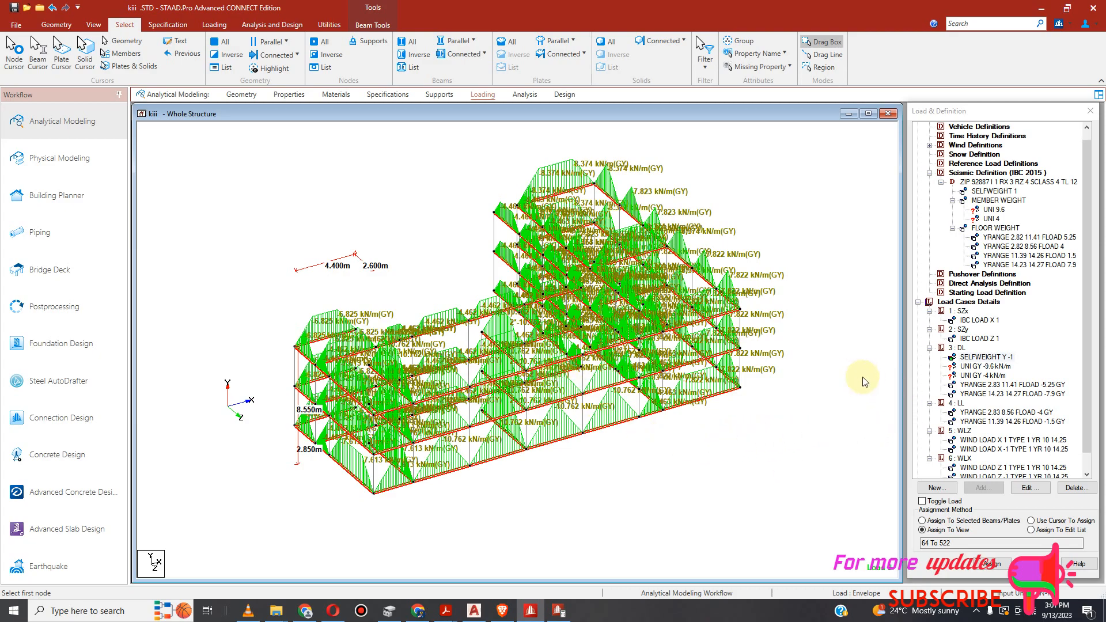
Assign the dead load item UNI GY -9.6 kN/m to the selected beams.
click(977, 369)
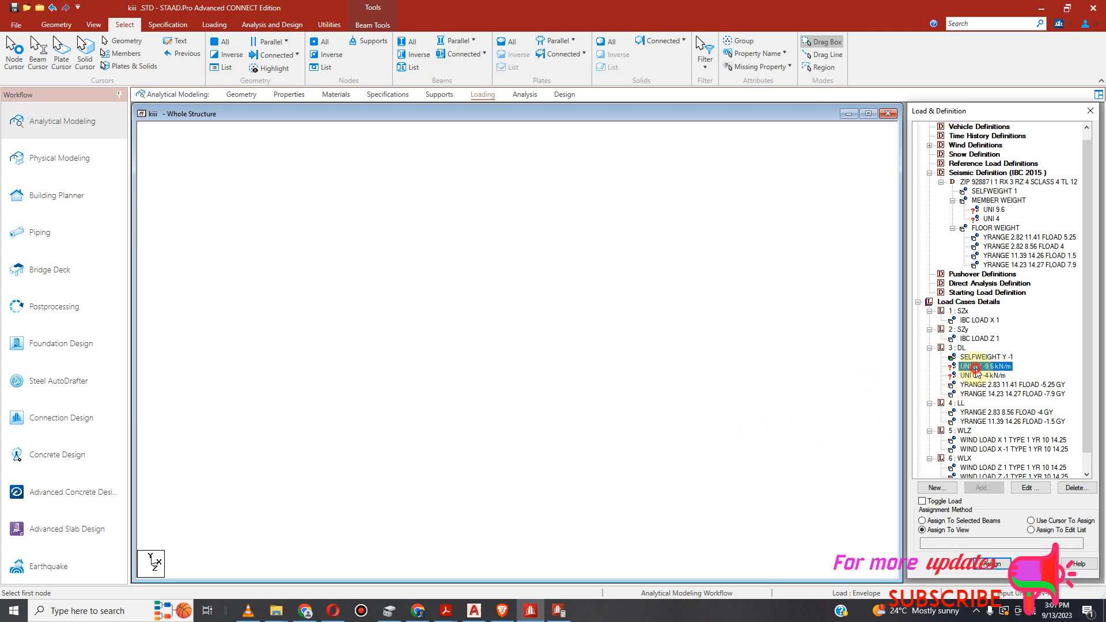
click(922, 521)
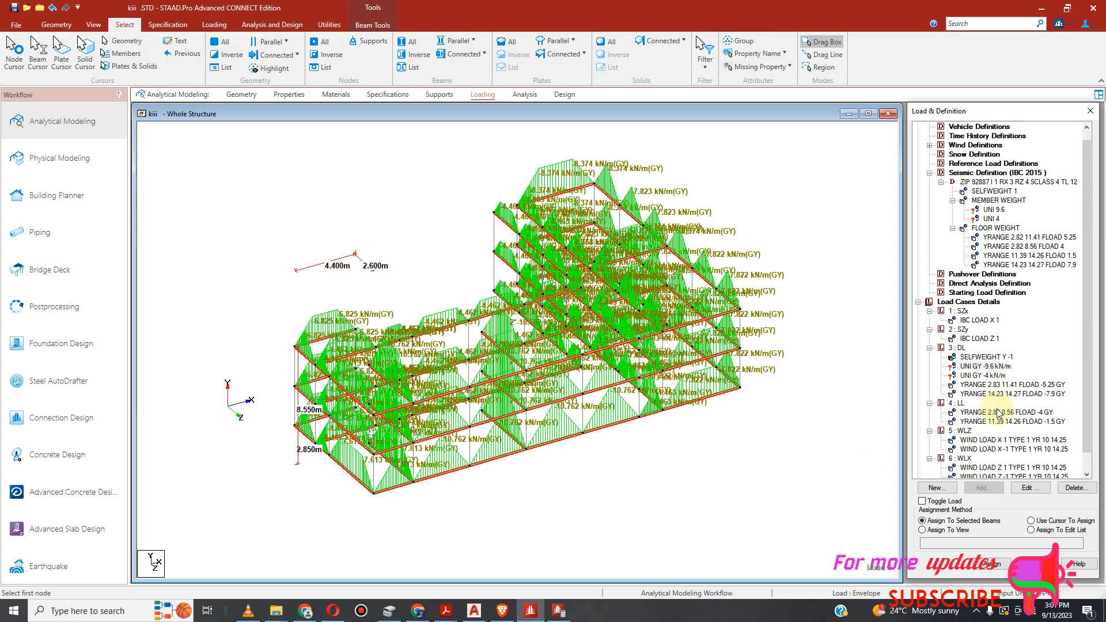
click(1000, 566)
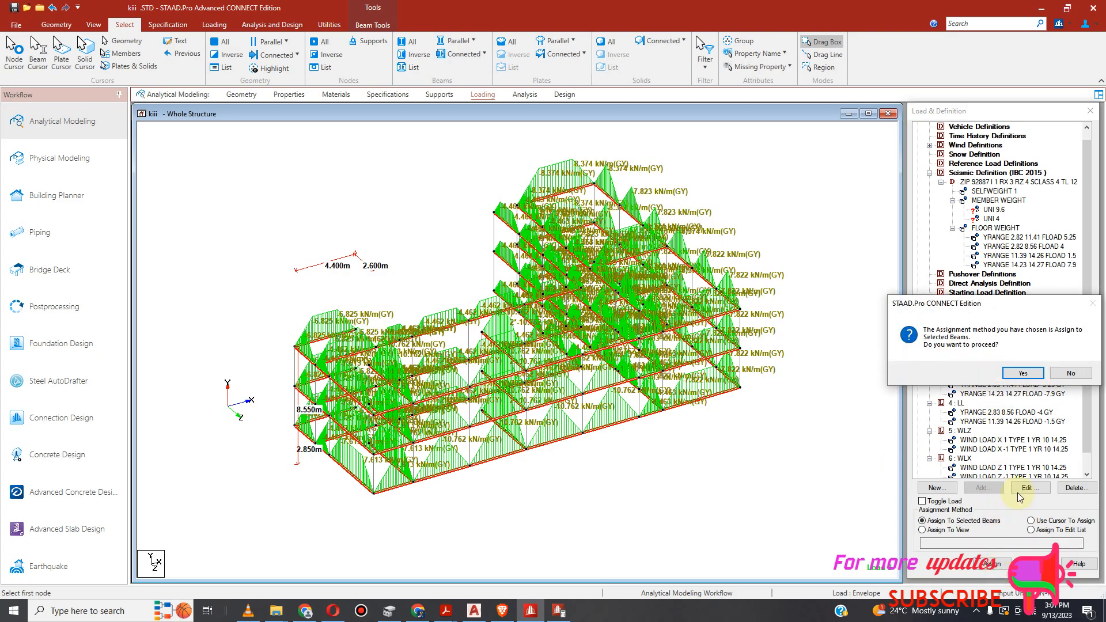
click(1026, 374)
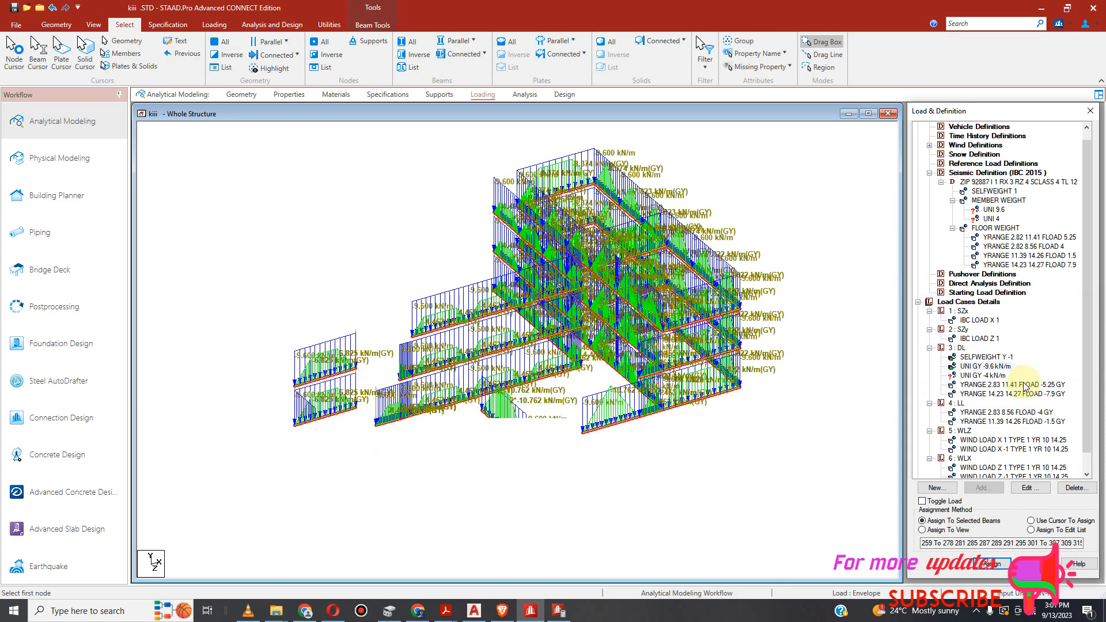
Assign the seismic member weight UNI 9.6 to all displayed beams parallel to X and Z.
click(987, 210)
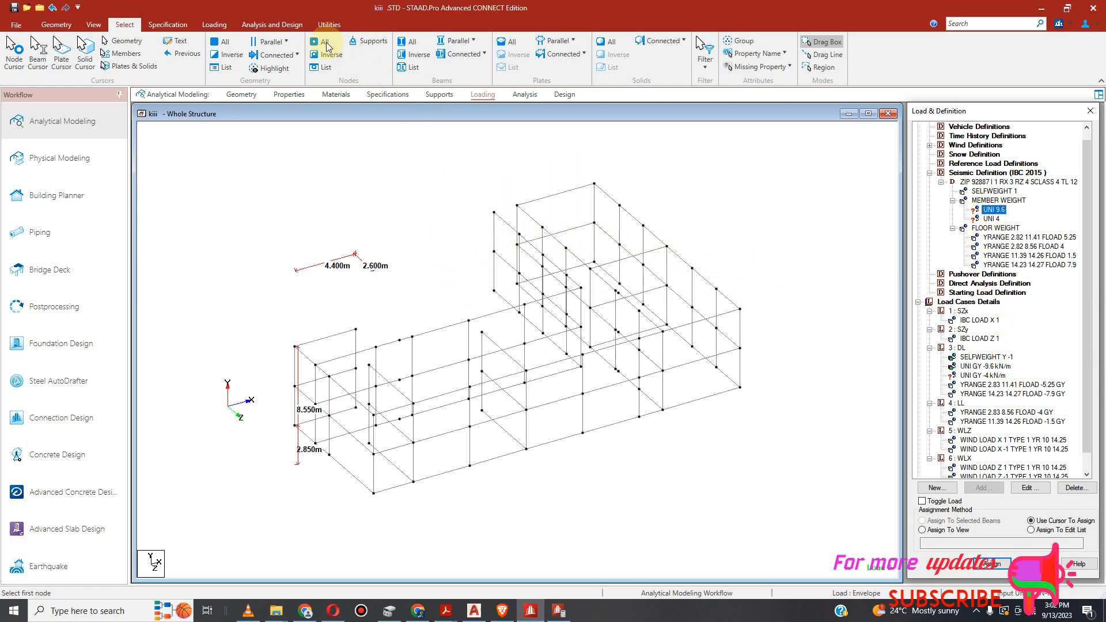
click(463, 41)
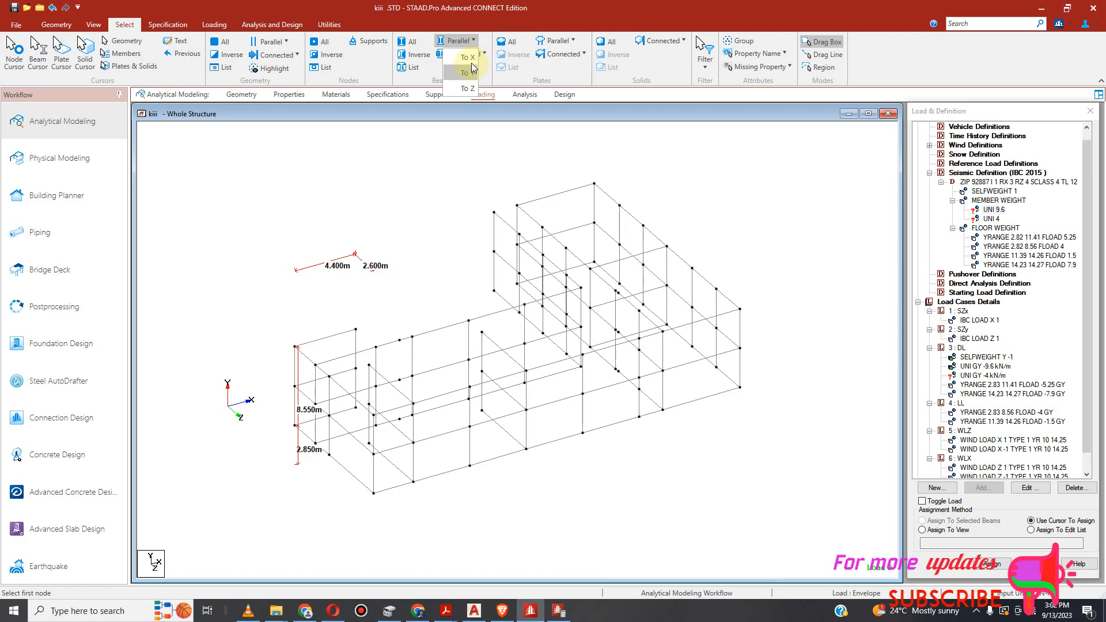
click(466, 57)
click(468, 46)
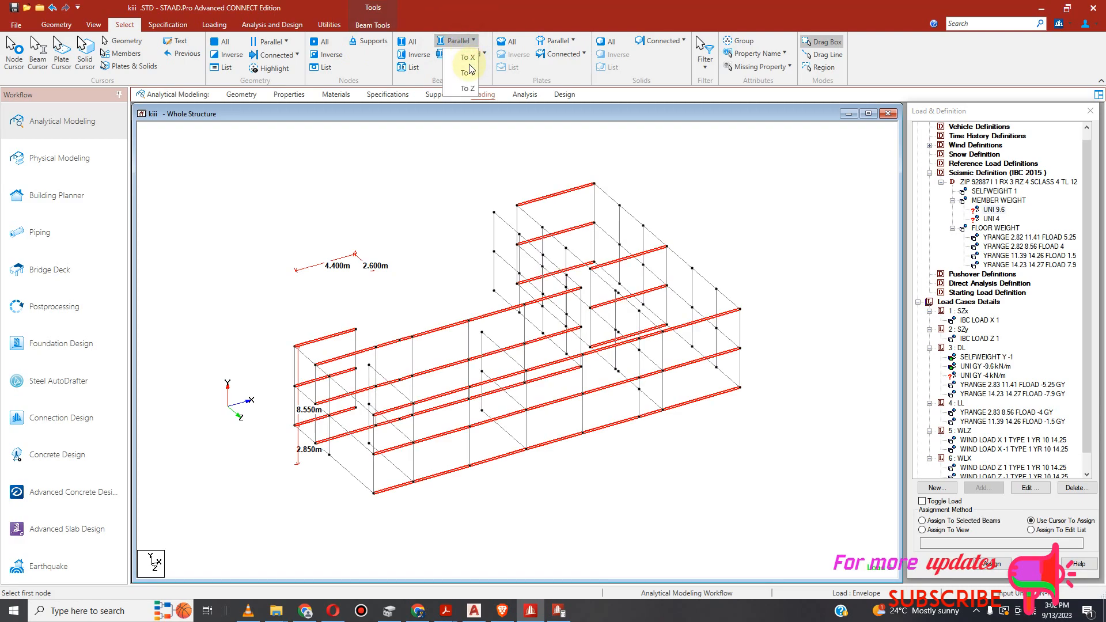
click(468, 84)
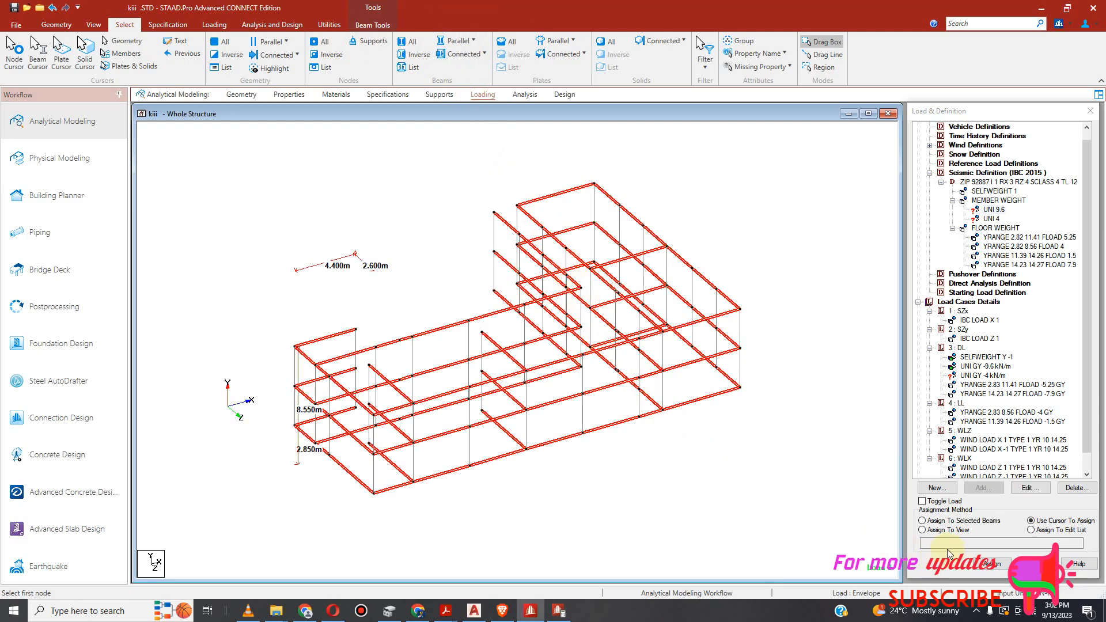
click(923, 521)
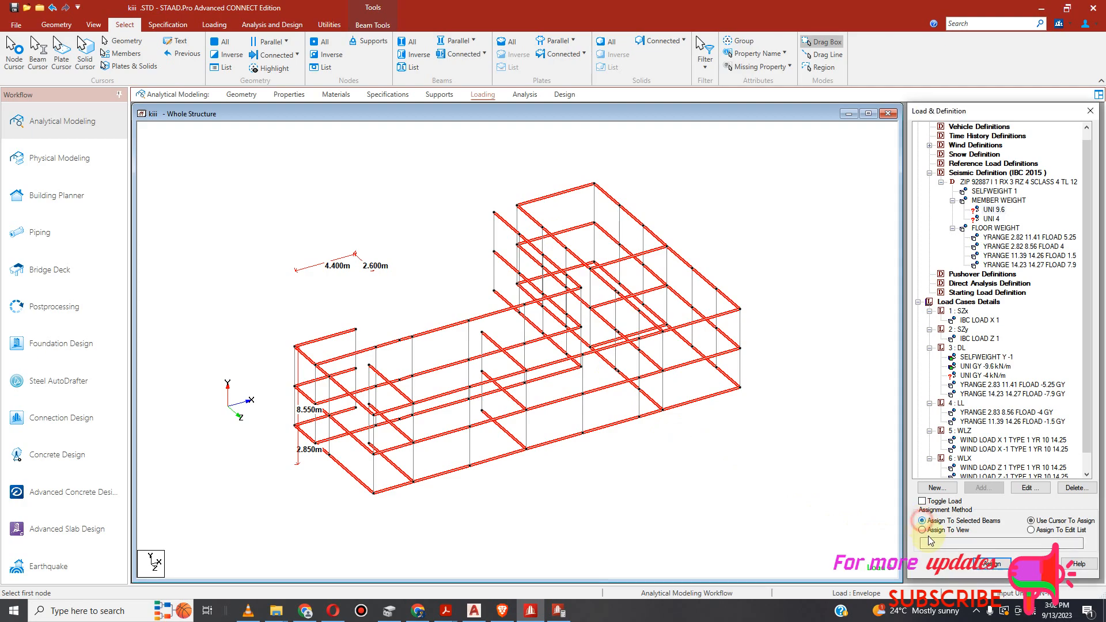
click(993, 564)
click(1024, 374)
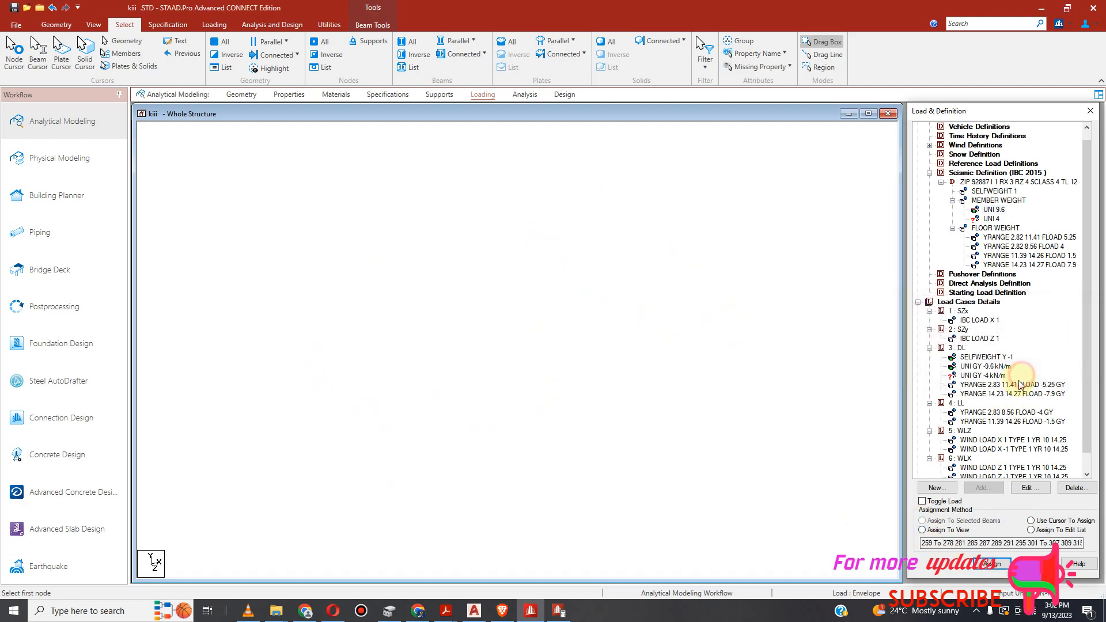
Display the whole structure, select the top beam level and the small rooftop block from the front, and show only those members in isometric view.
click(93, 24)
click(137, 57)
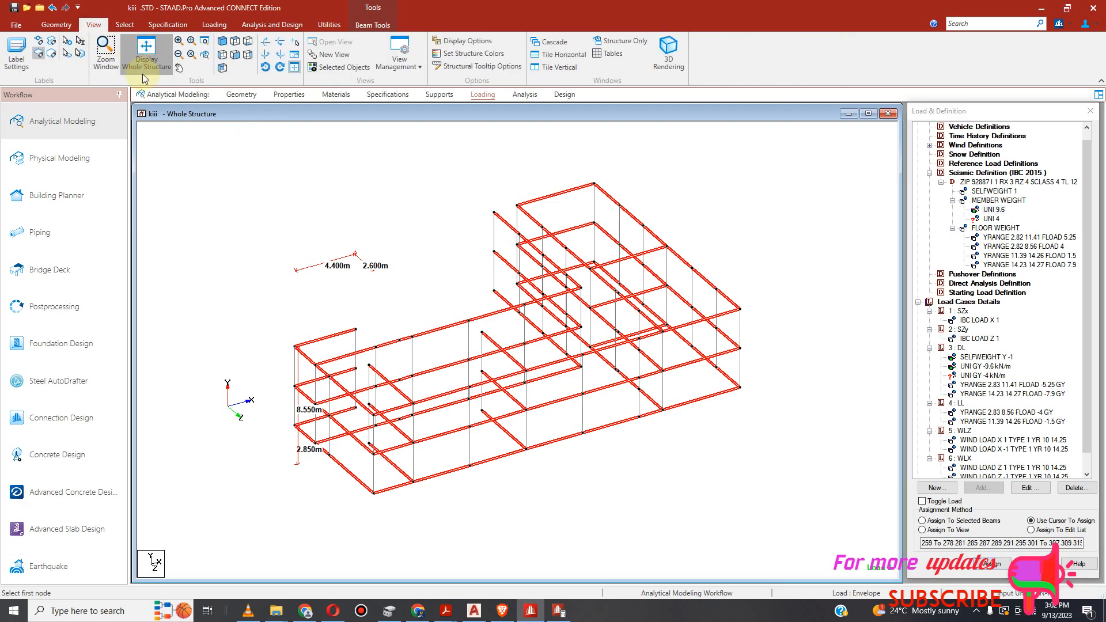
click(379, 230)
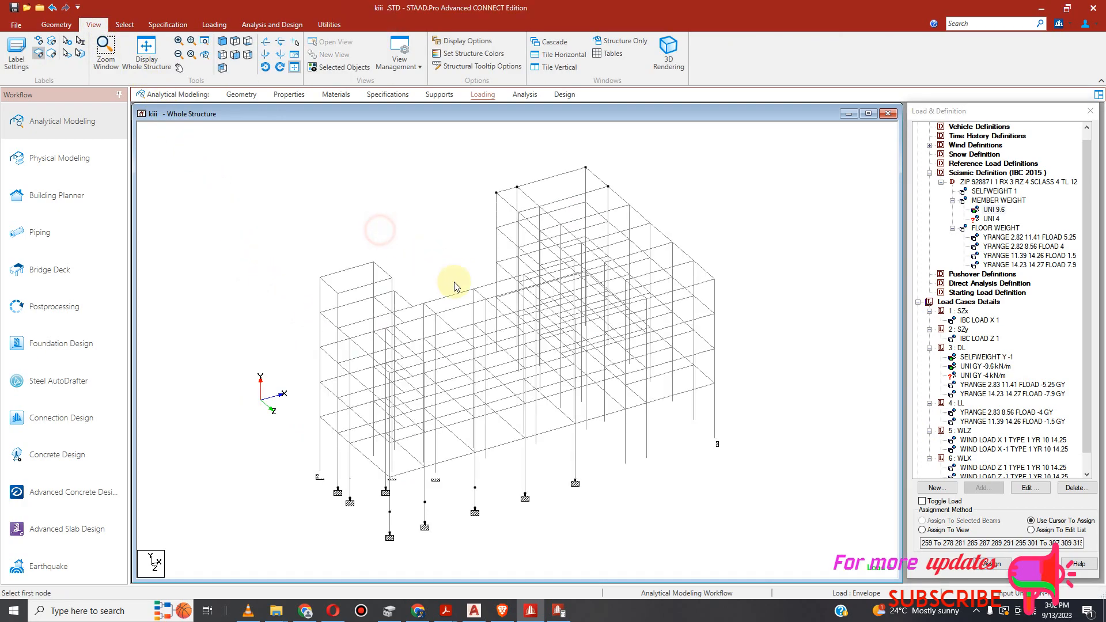
click(234, 56)
click(192, 154)
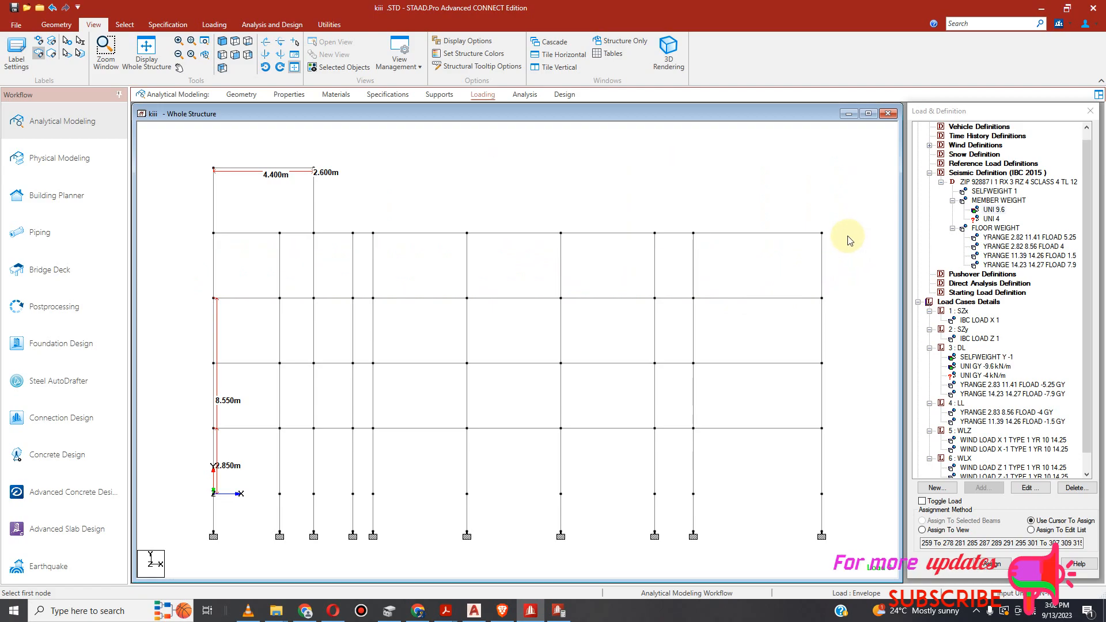
drag(195, 150, 705, 264)
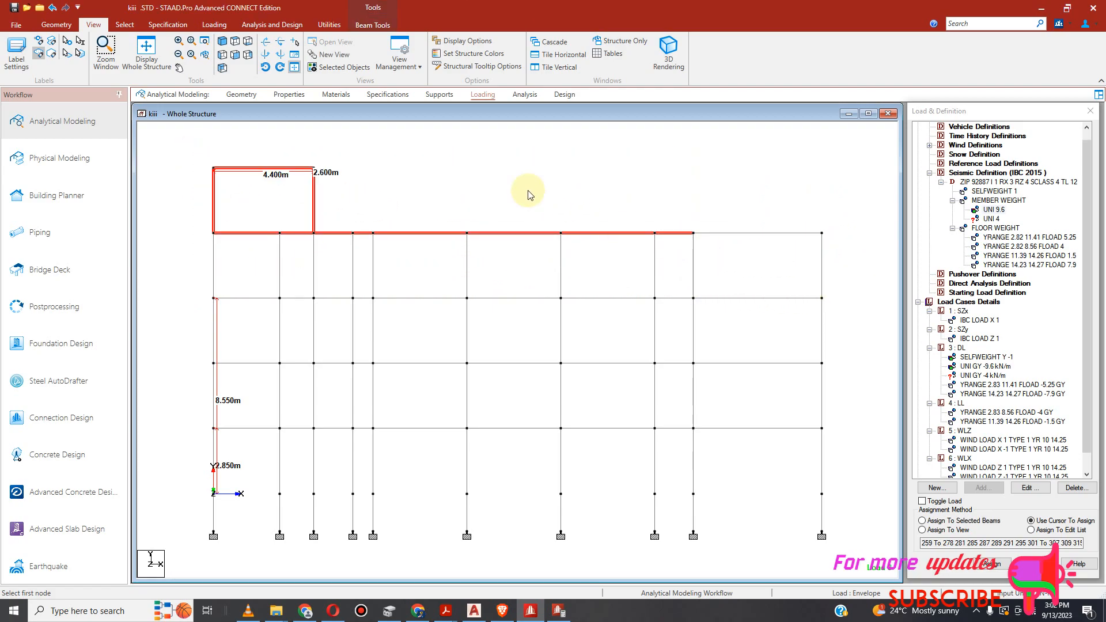
drag(170, 137, 850, 271)
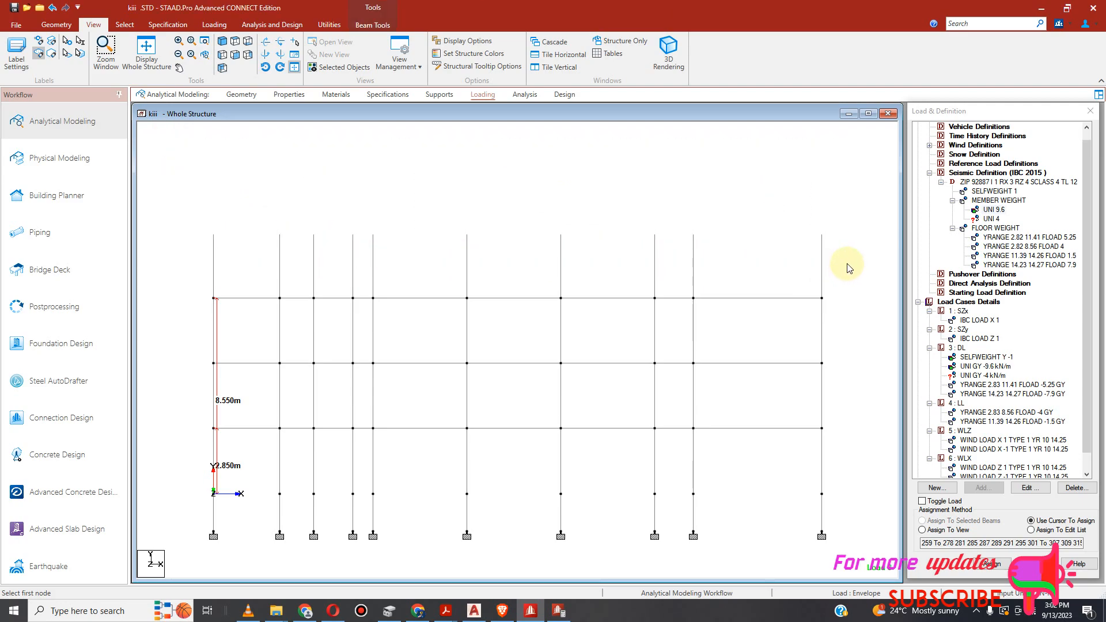
click(340, 66)
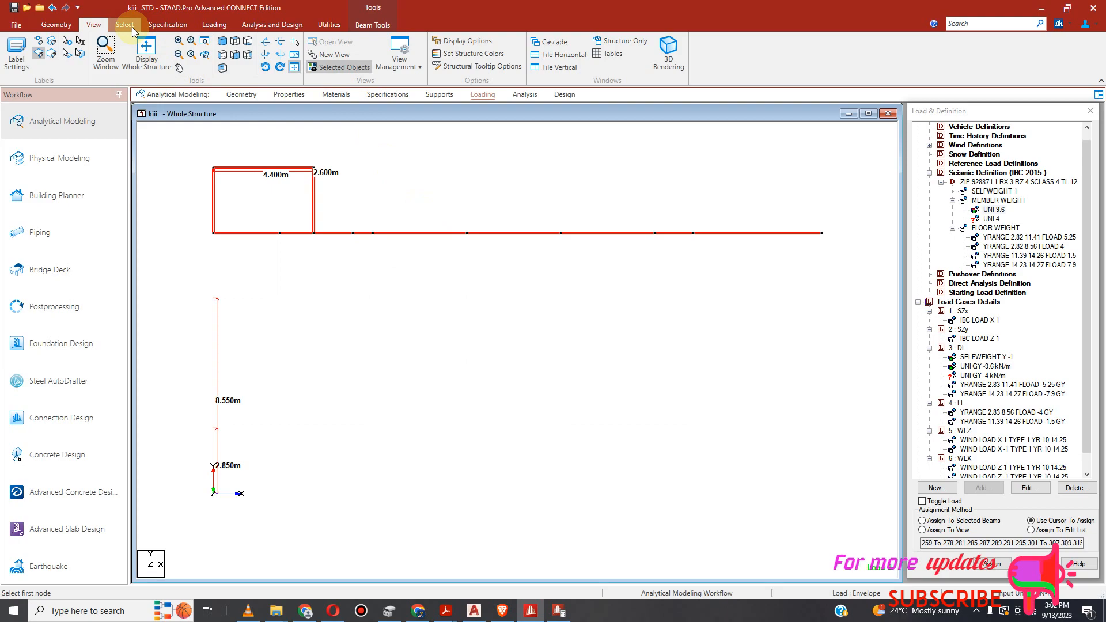
click(222, 43)
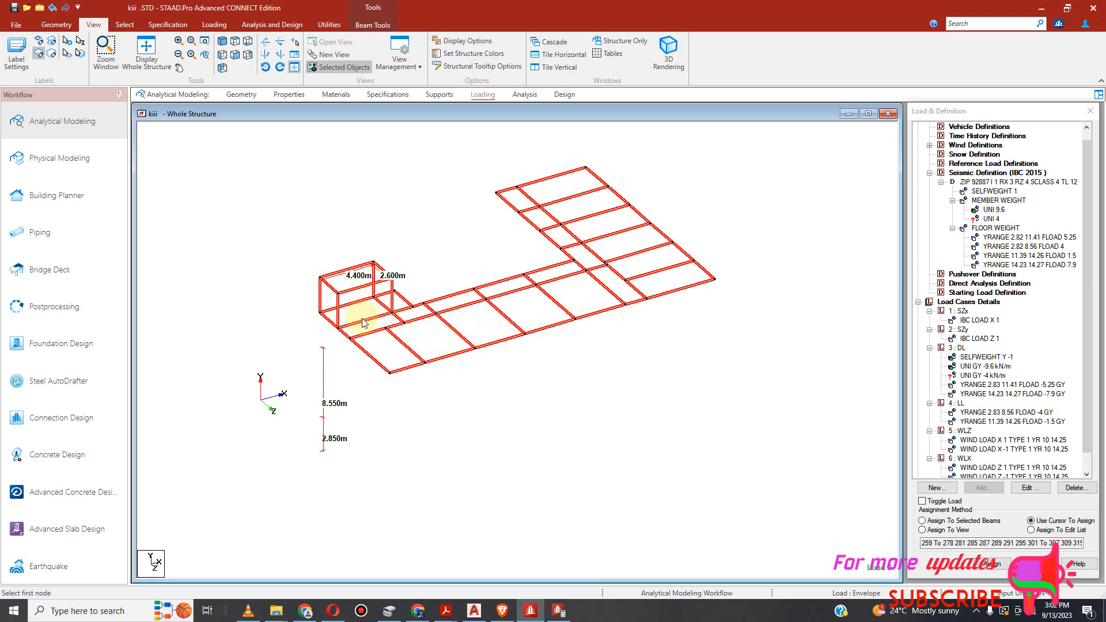
Select three outer base beams of the small rooftop block and assign the seismic member weight UNI 9.6 to them.
click(380, 338)
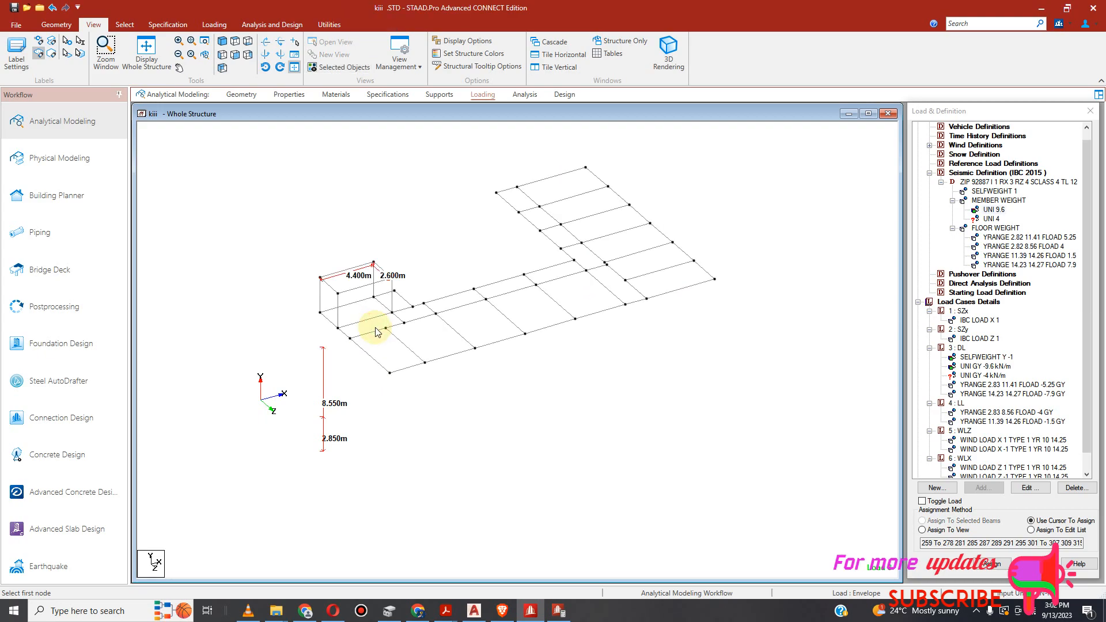
click(370, 320)
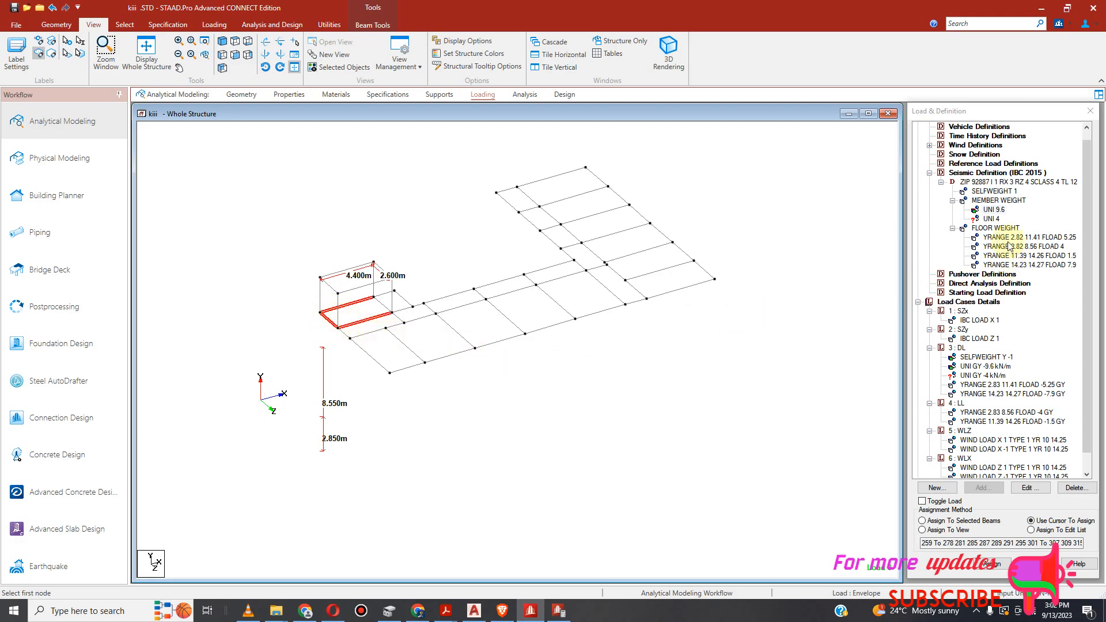
click(992, 211)
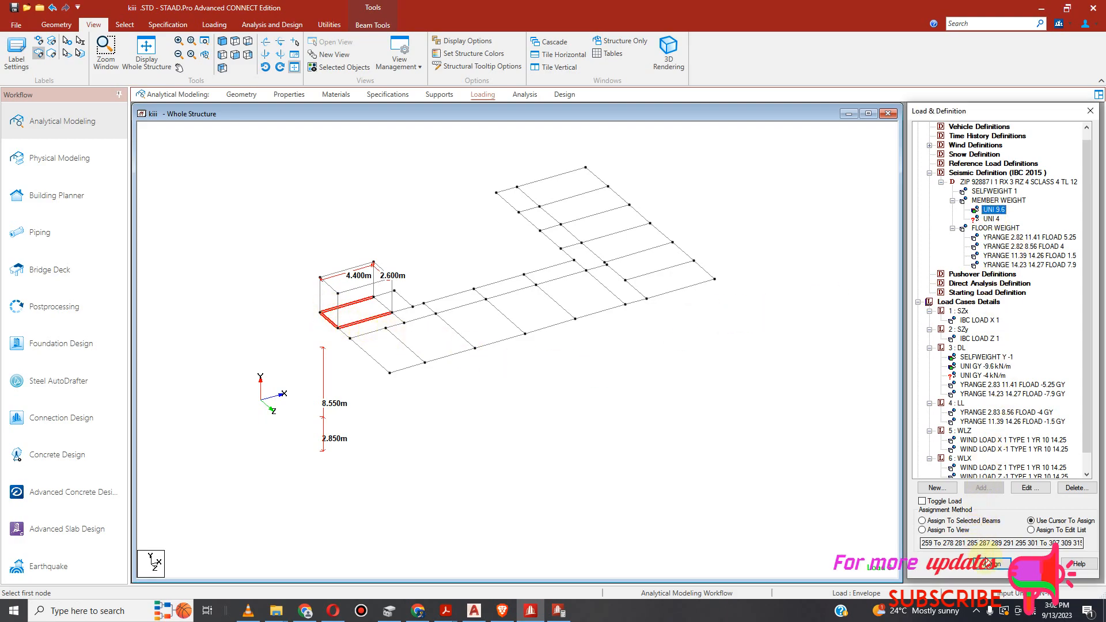
click(922, 521)
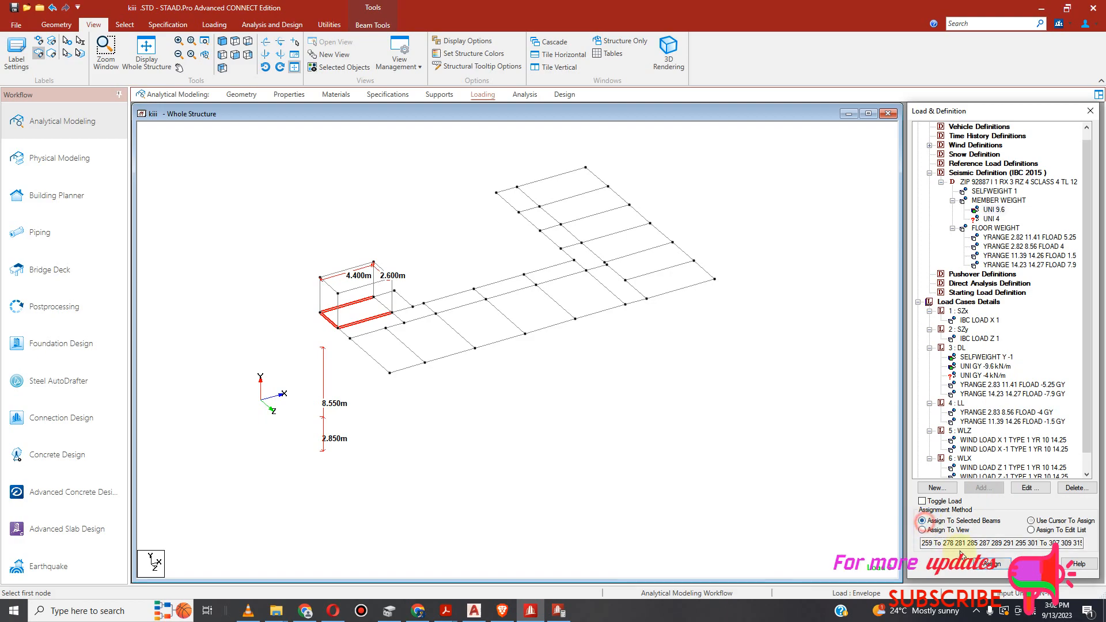
click(996, 564)
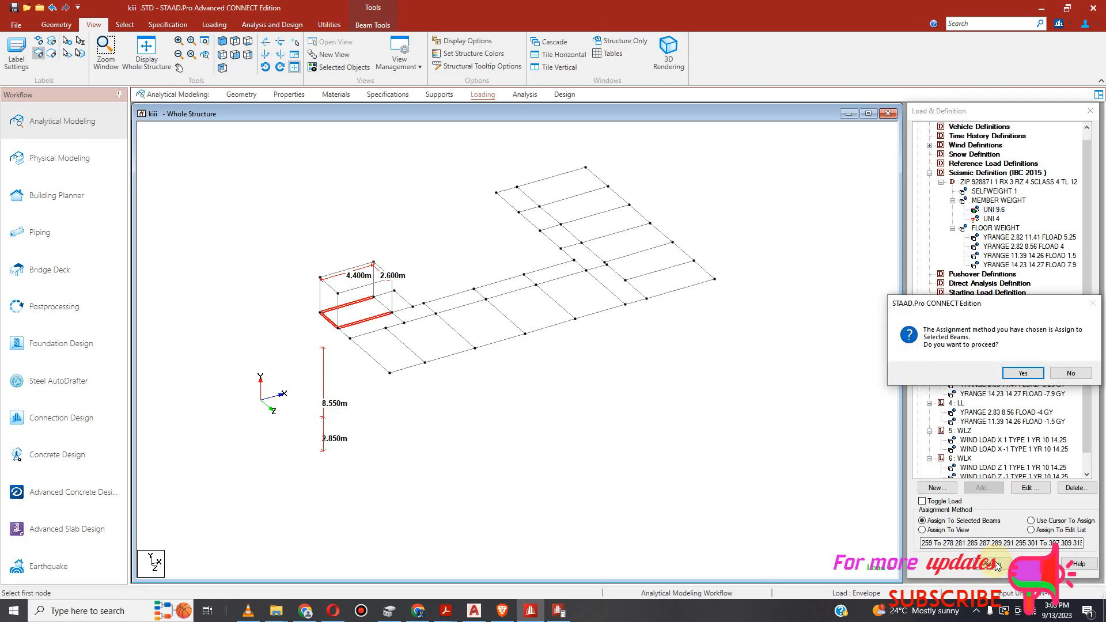
click(1023, 374)
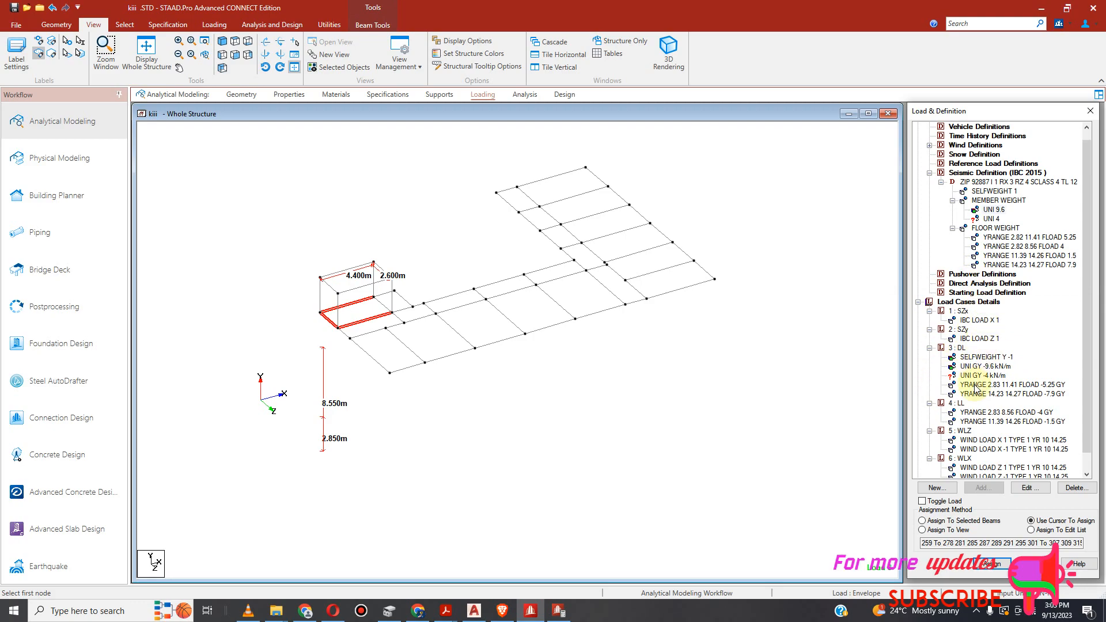
Assign the dead load item UNI GY -9.6 kN/m to the same three base beams of the small rooftop block.
scroll(973, 372, down, 2)
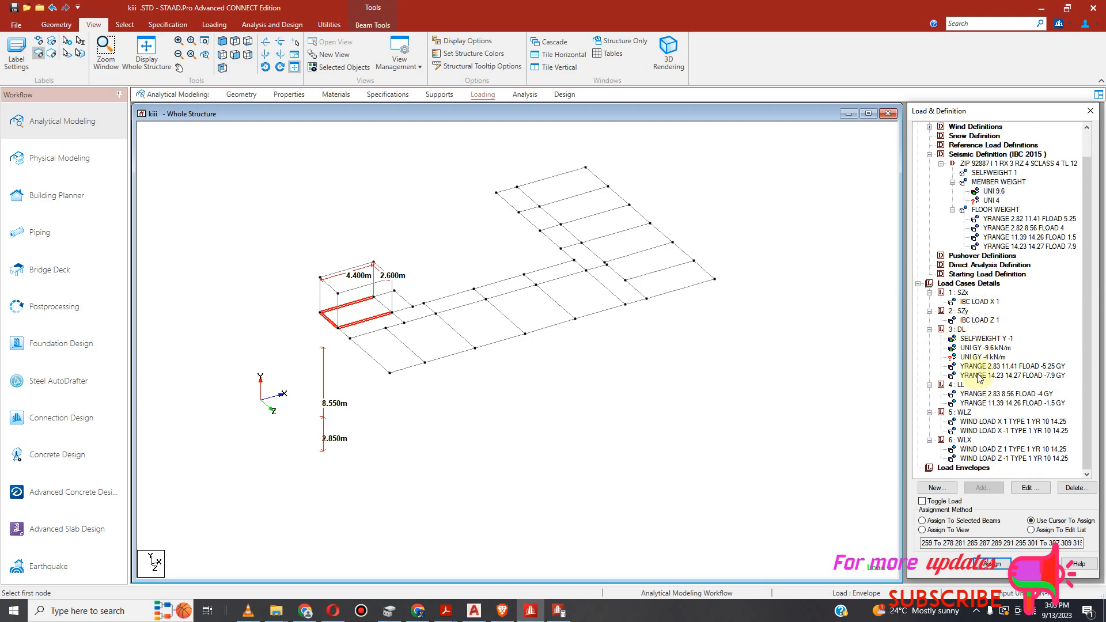
click(985, 348)
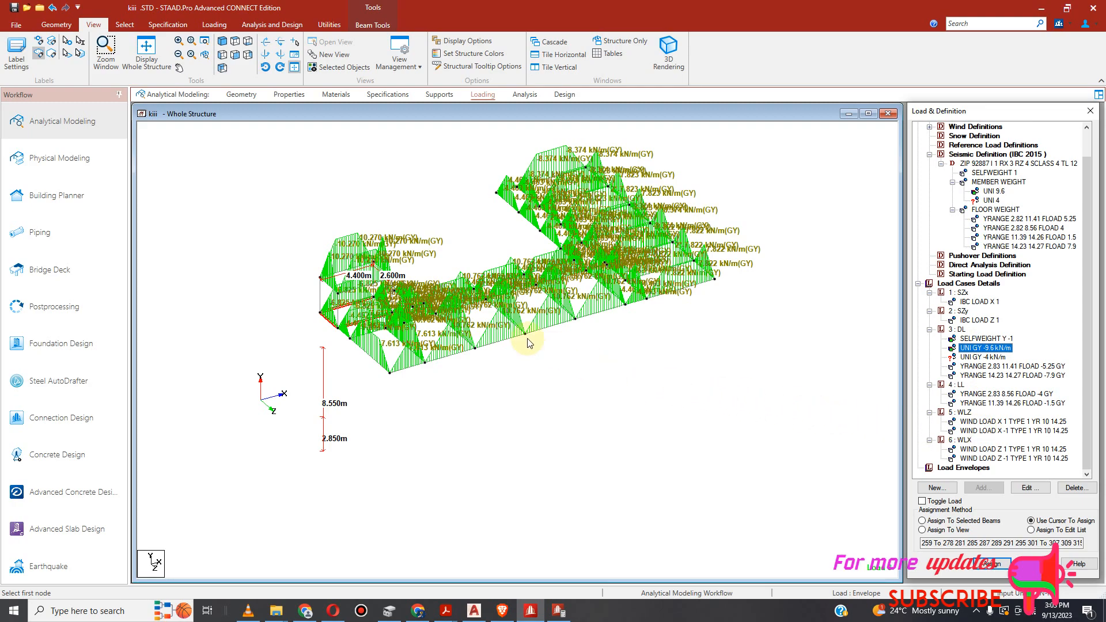
click(316, 316)
click(334, 326)
click(365, 322)
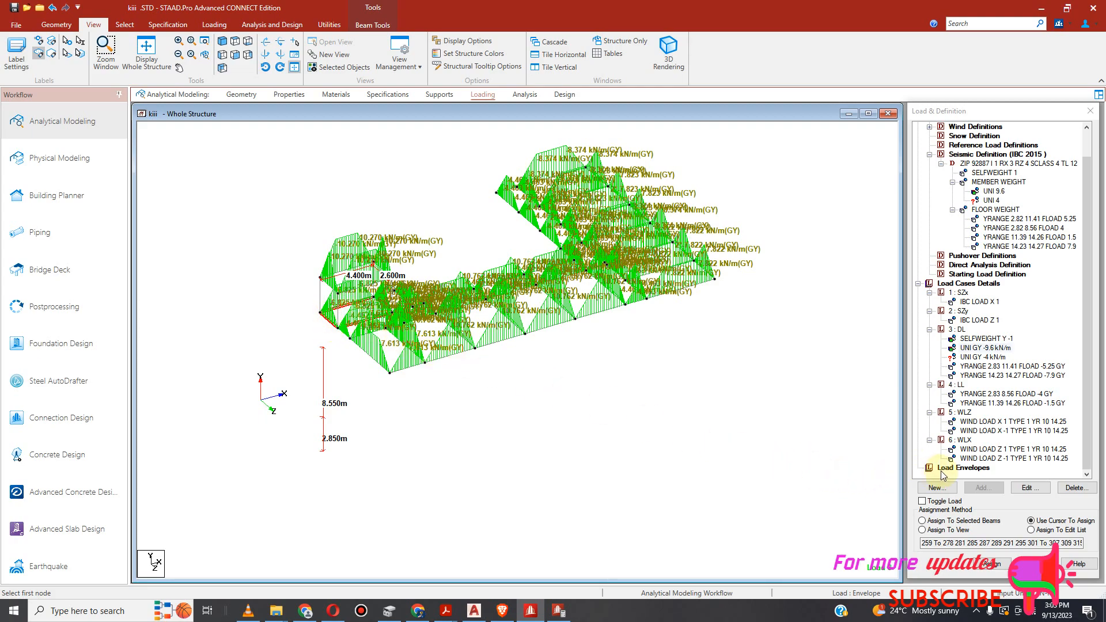
click(923, 520)
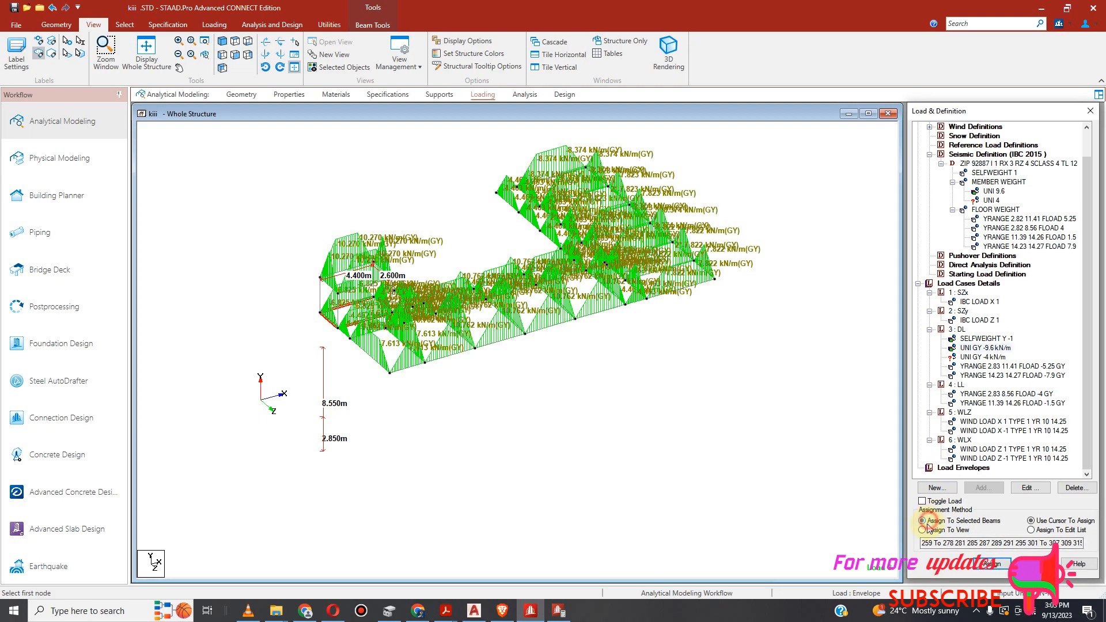
click(990, 563)
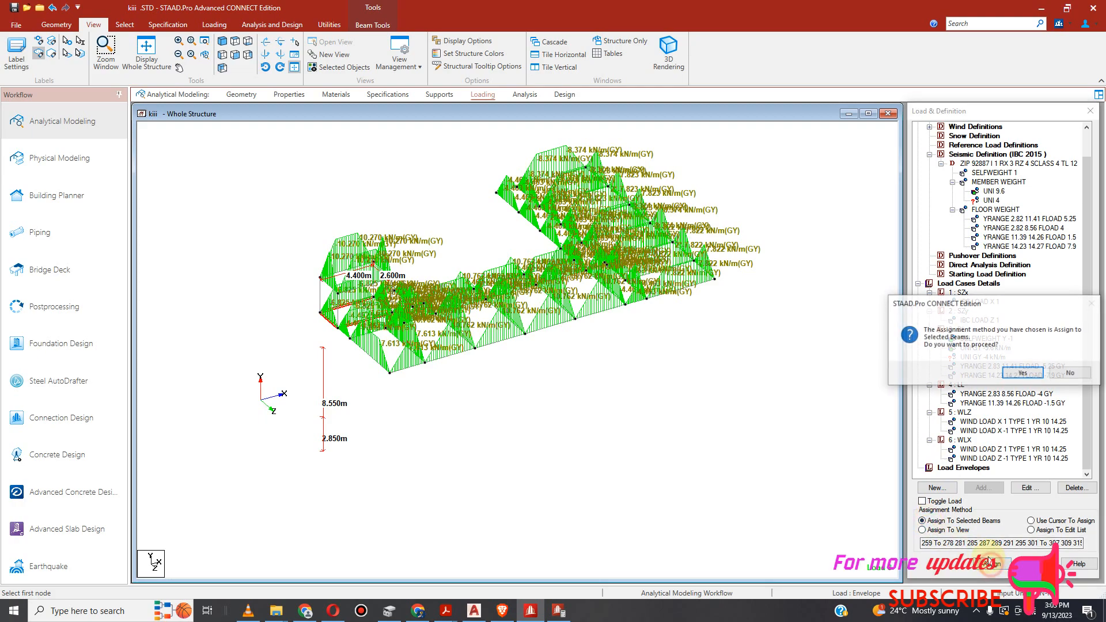
click(1024, 374)
Clear the beam selection and show the displayed members in plan view.
click(602, 330)
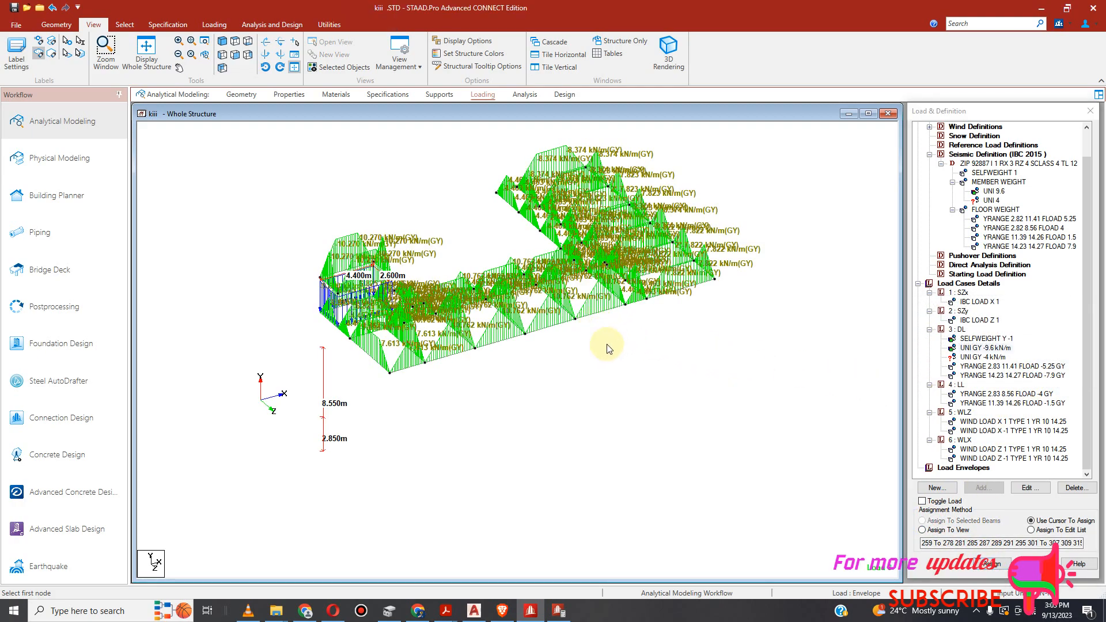
key(F6)
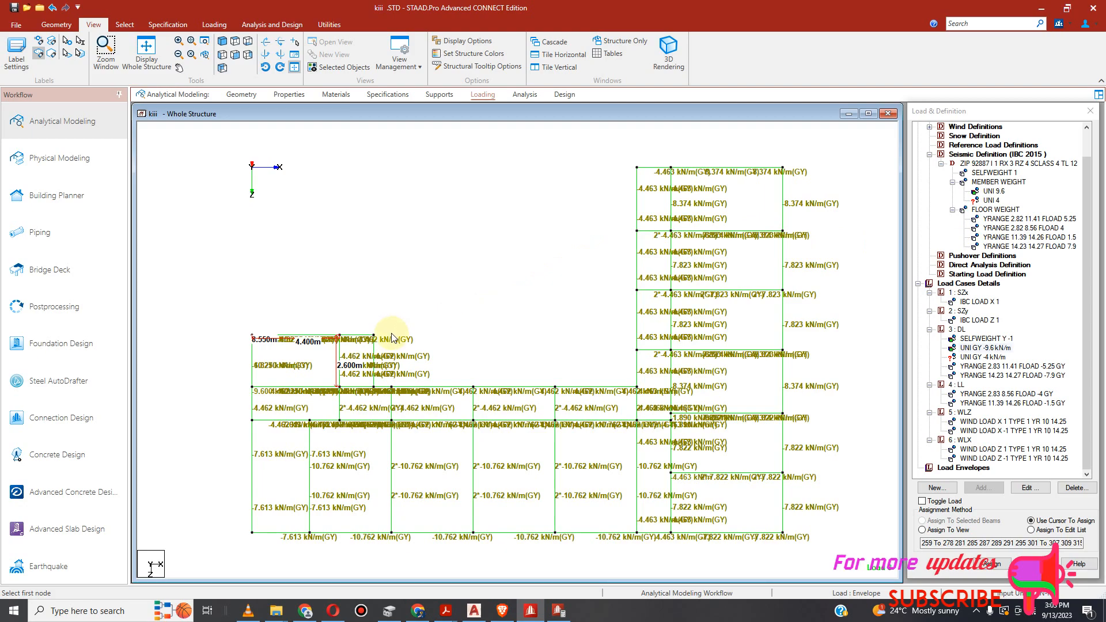
drag(333, 330, 375, 392)
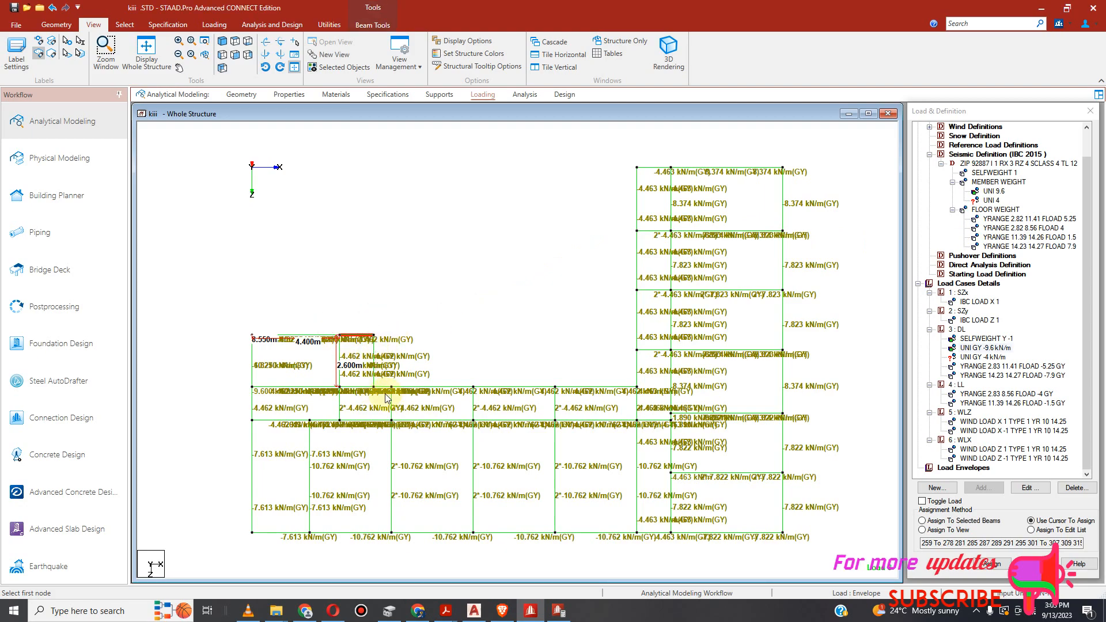
drag(372, 320, 384, 391)
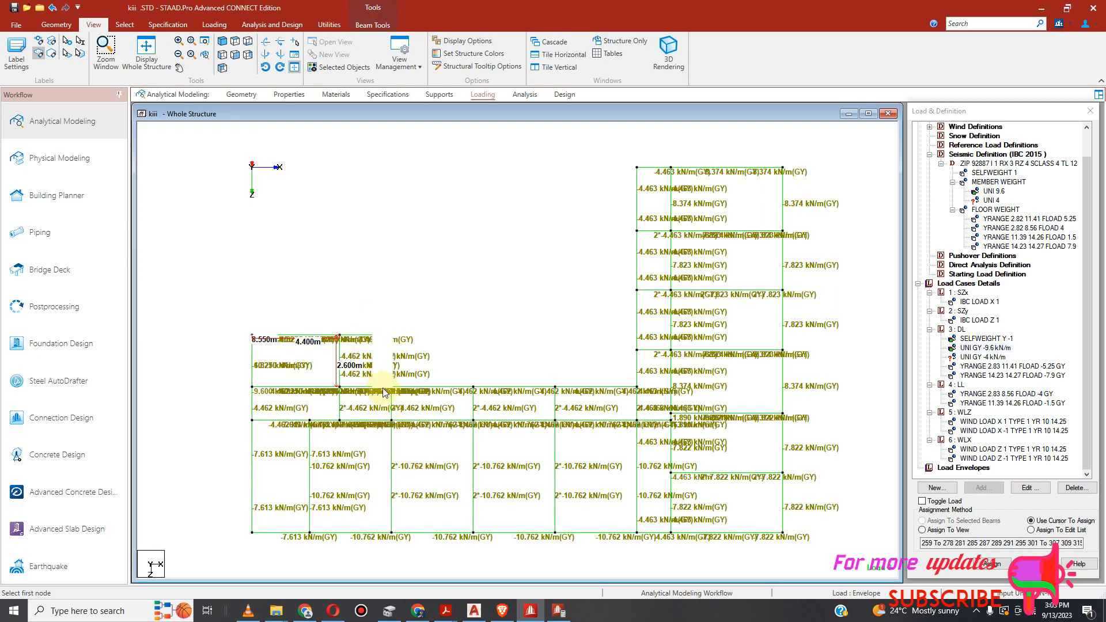
ctrl+drag(331, 323, 648, 394)
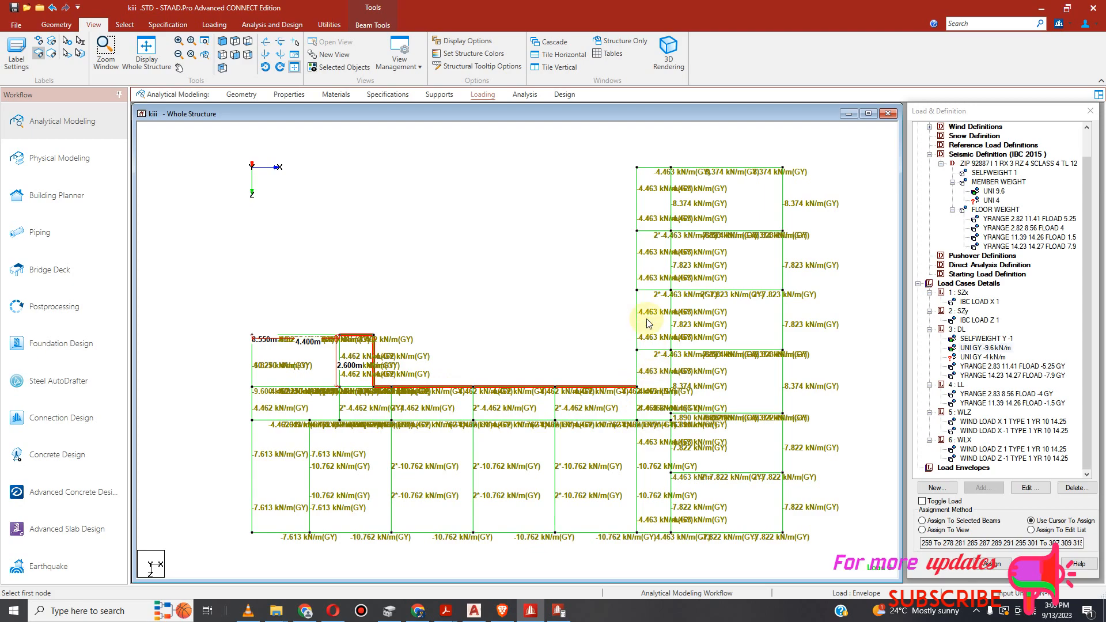
ctrl+drag(626, 153, 646, 398)
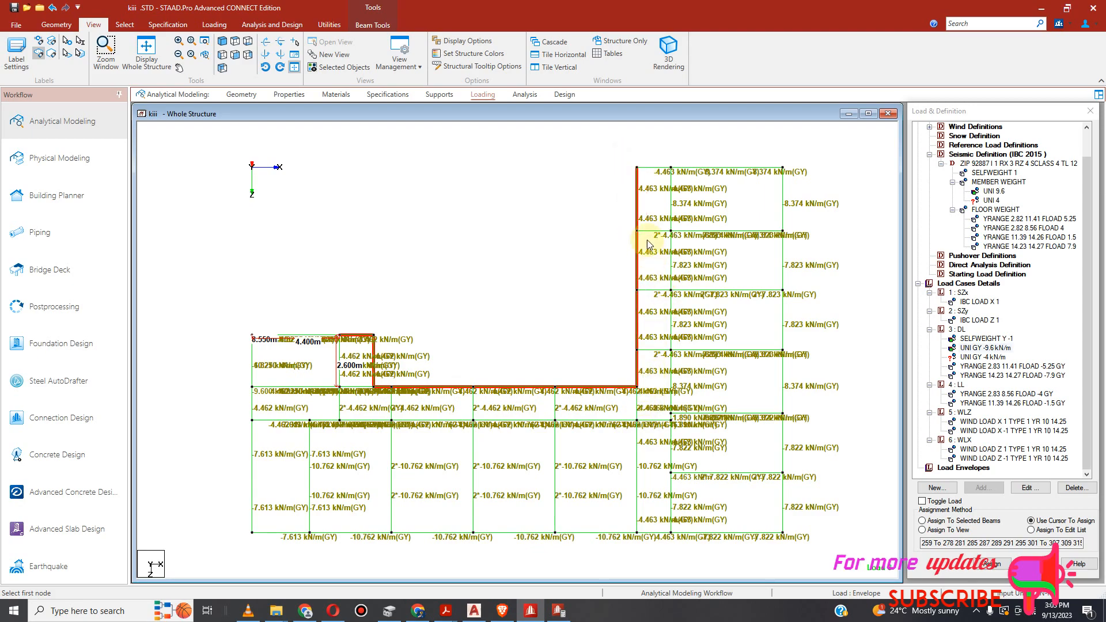
ctrl+drag(612, 162, 802, 538)
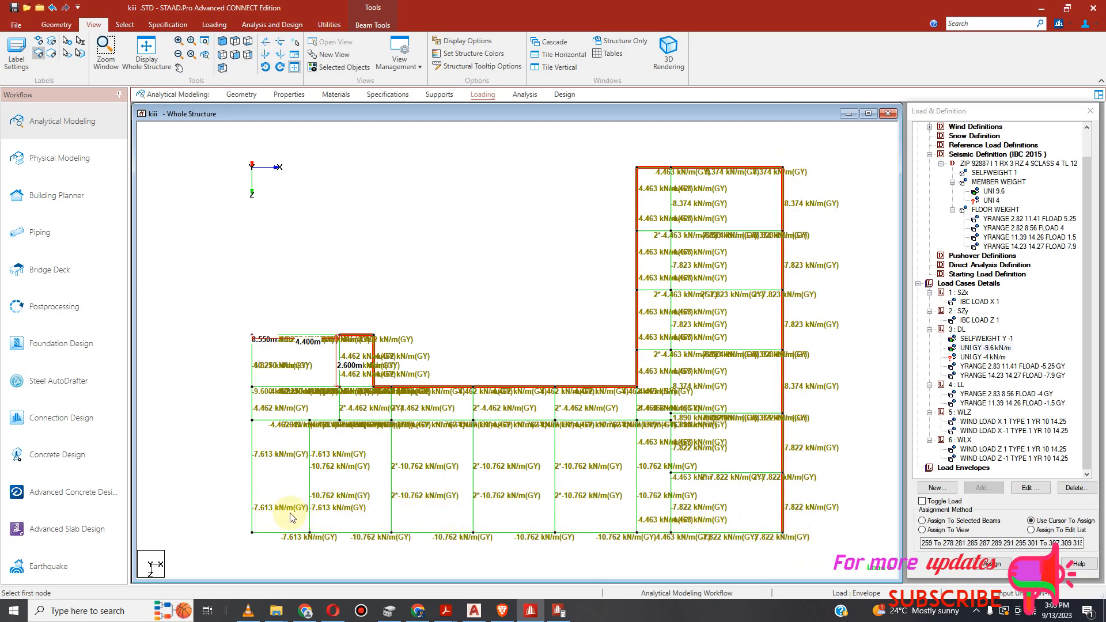
ctrl+drag(240, 524, 772, 558)
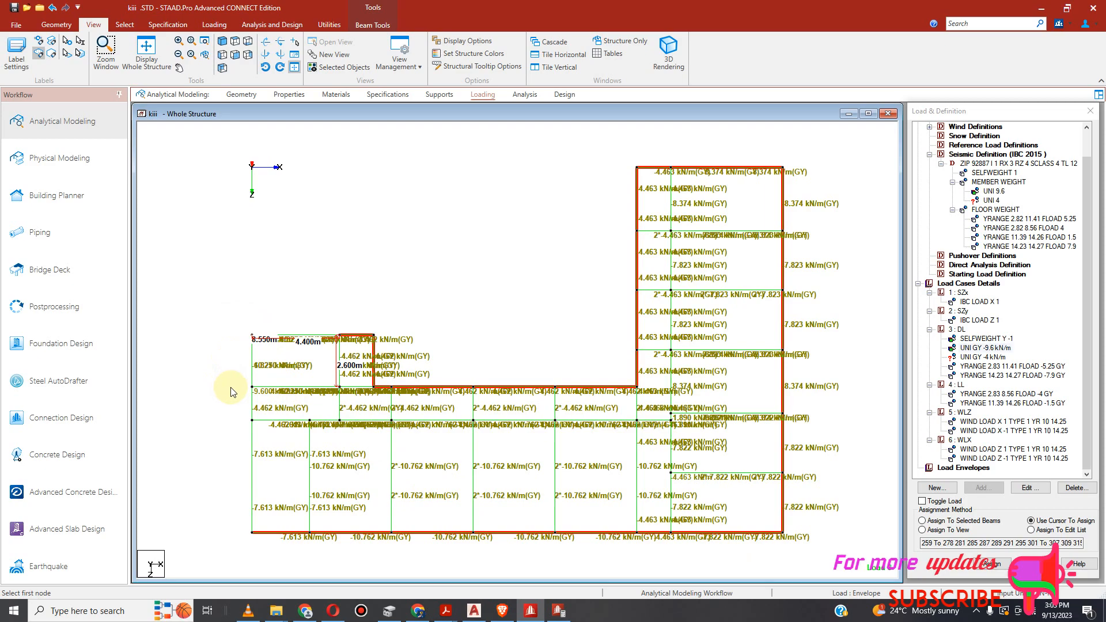
ctrl+drag(236, 381, 265, 549)
Assign the seismic member weight UNI 4 to the outer perimeter beams of the L-shaped top level, leaving out the small rooftop block.
click(991, 200)
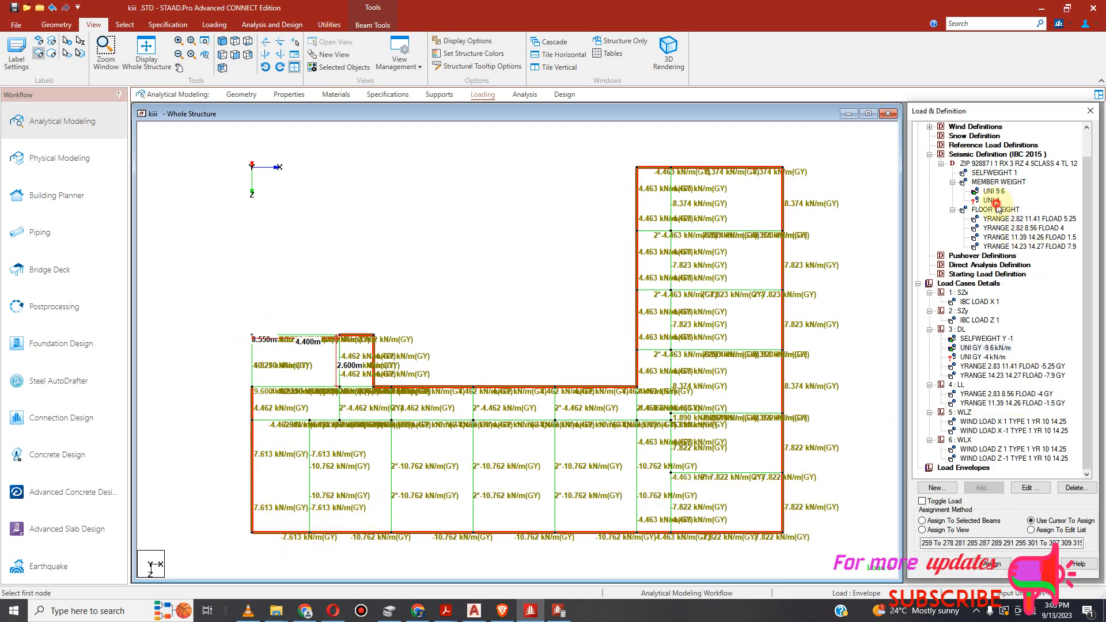
drag(611, 155, 798, 205)
ctrl+drag(776, 148, 796, 553)
ctrl+drag(626, 151, 651, 403)
ctrl+drag(359, 378, 637, 405)
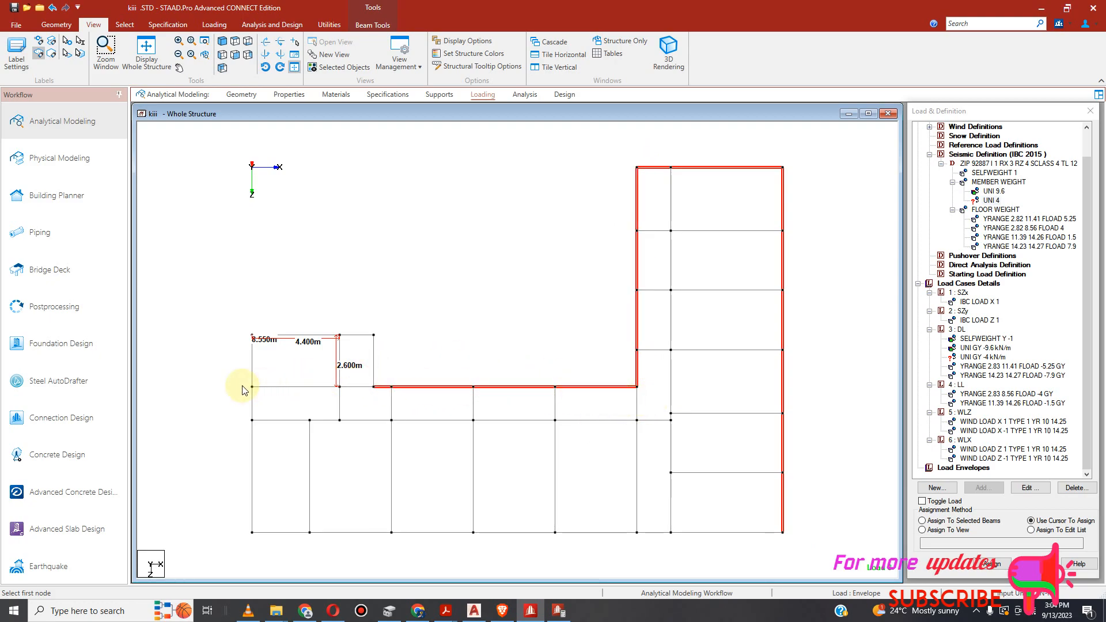
ctrl+drag(243, 383, 251, 534)
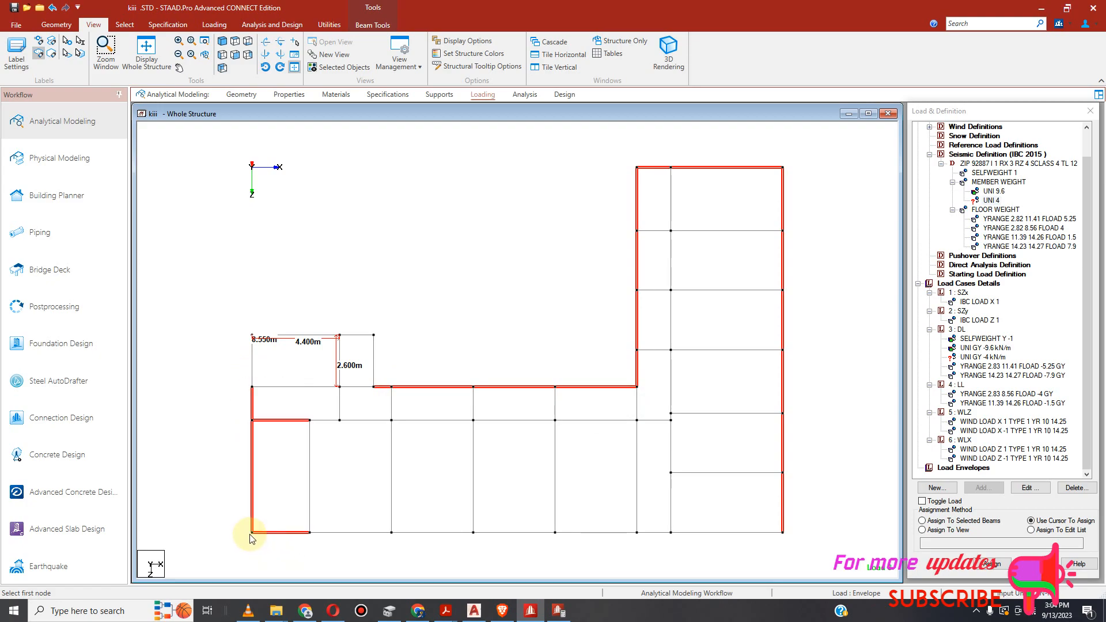
ctrl+click(283, 422)
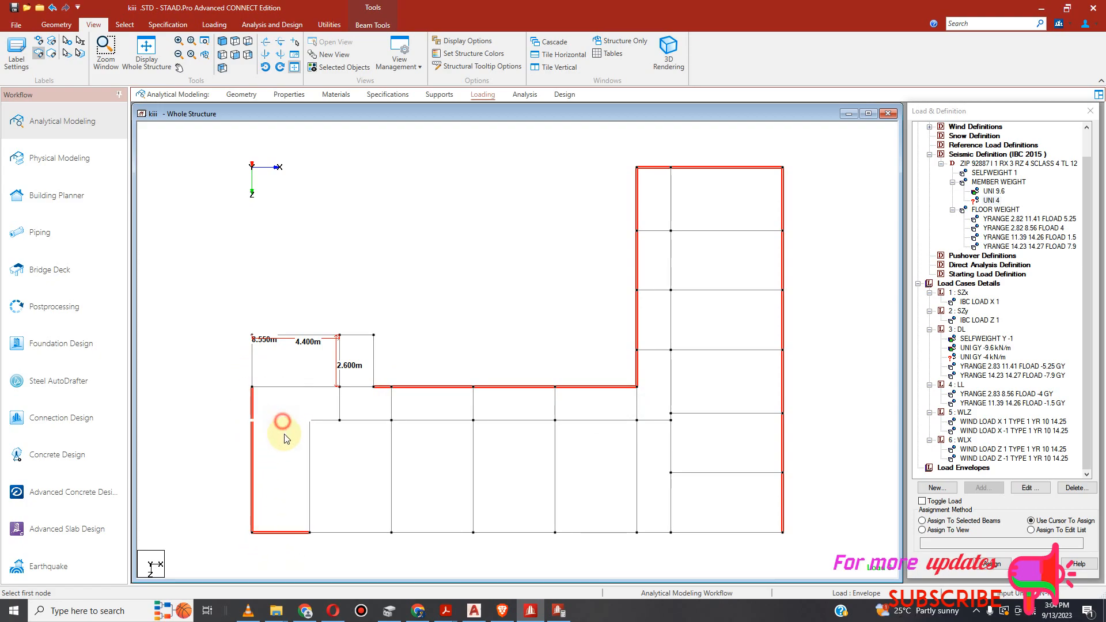
ctrl+click(289, 531)
ctrl+drag(233, 523, 846, 583)
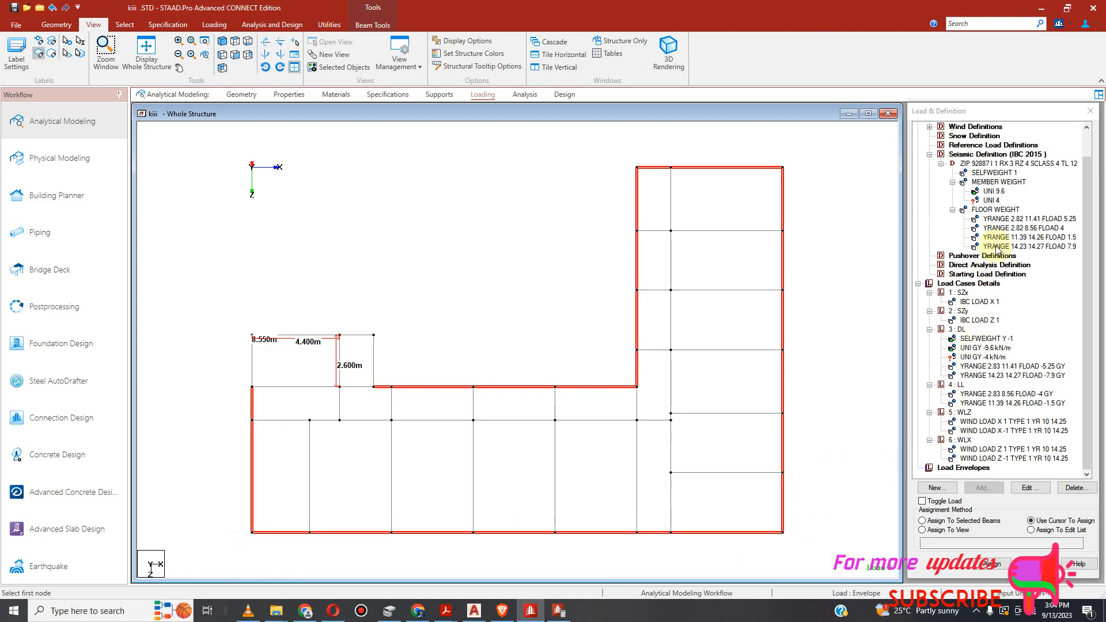
click(929, 522)
click(991, 565)
click(1033, 372)
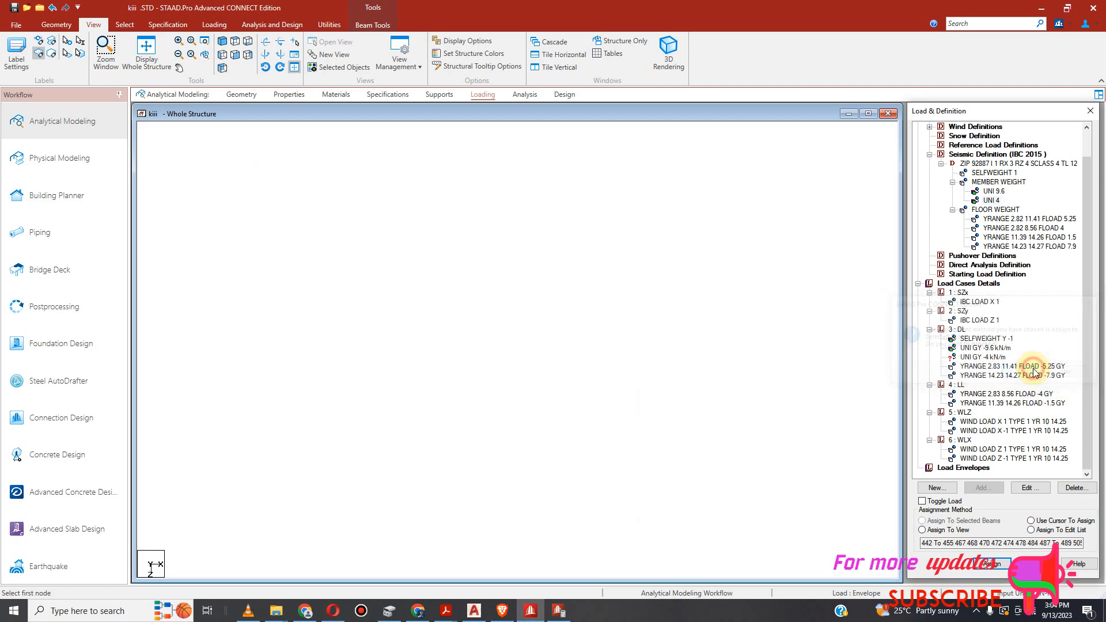
Assign the dead load item UNI GY -4 kN/m to the same perimeter beams and return to the isometric view with nothing selected.
click(973, 358)
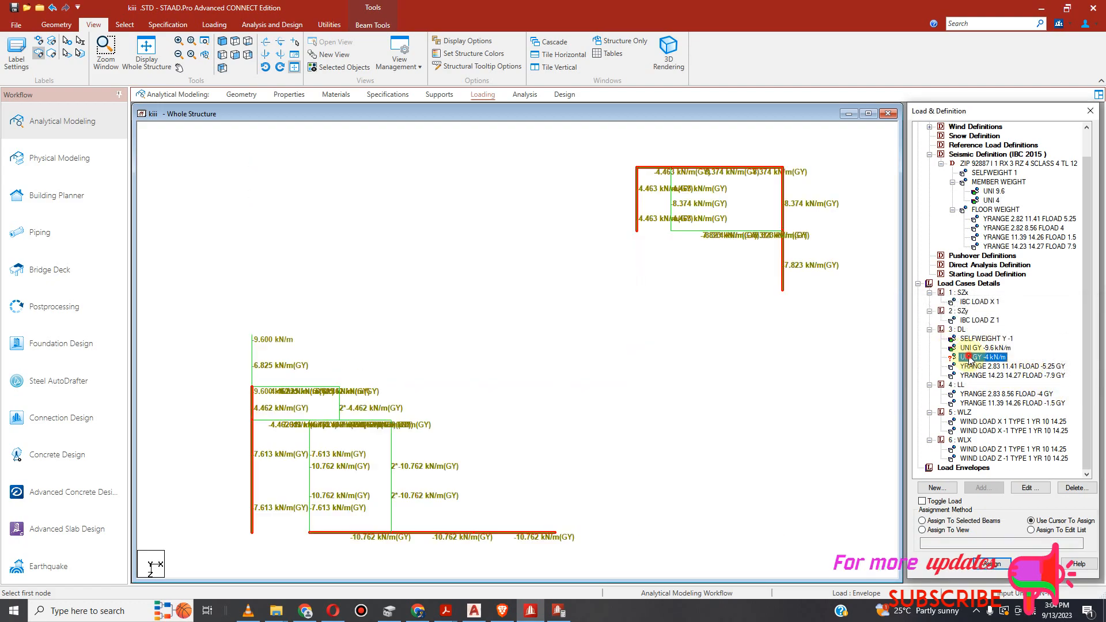
click(923, 521)
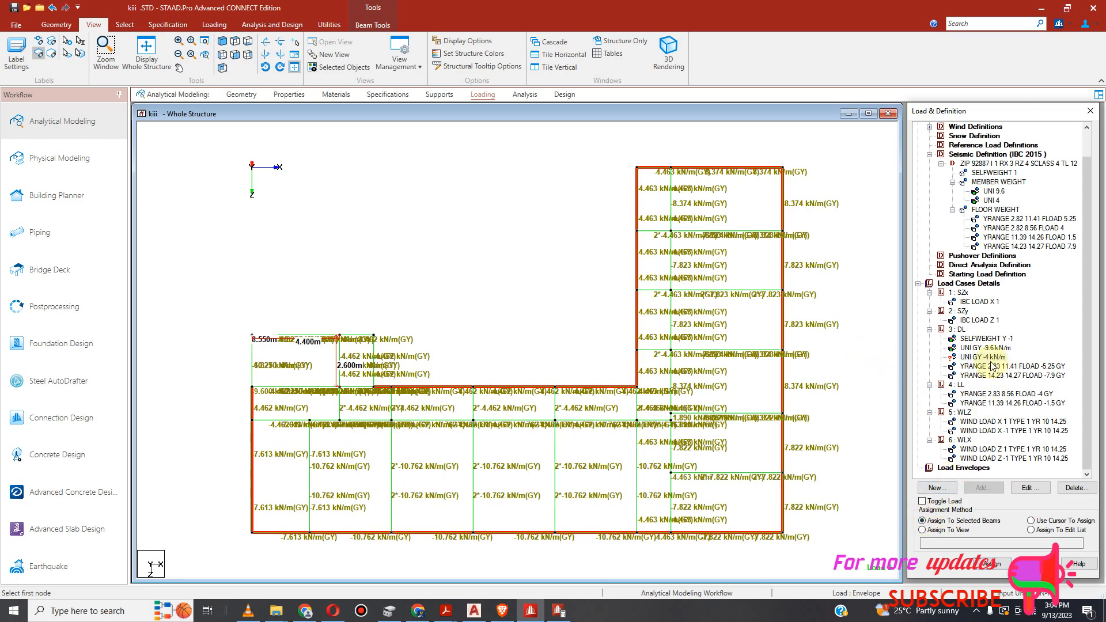
click(993, 566)
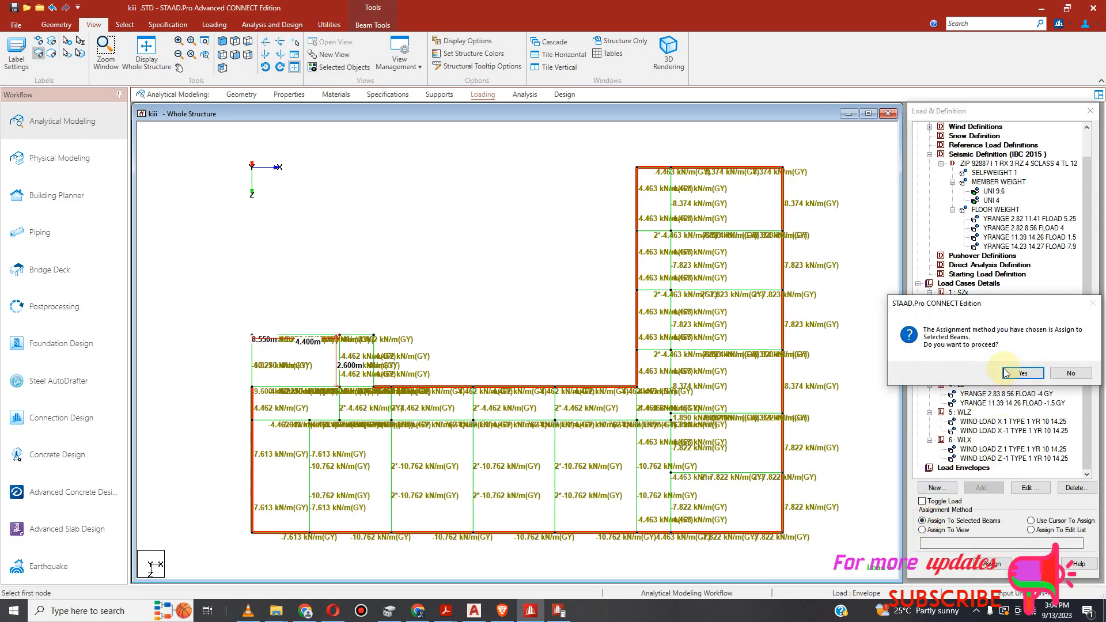
click(1025, 373)
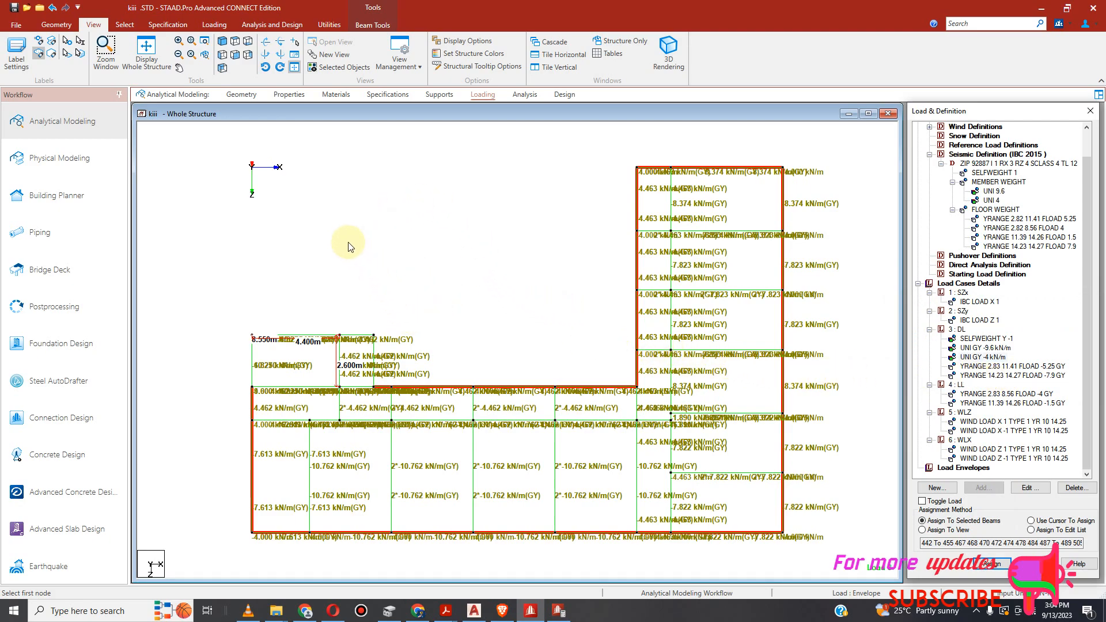
click(222, 41)
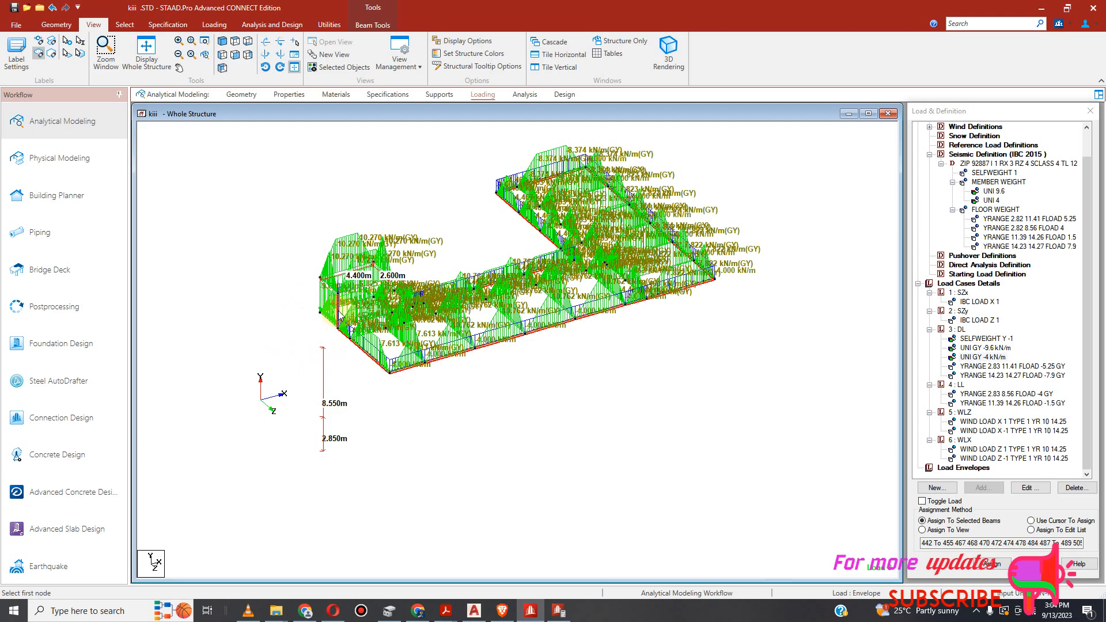
click(321, 371)
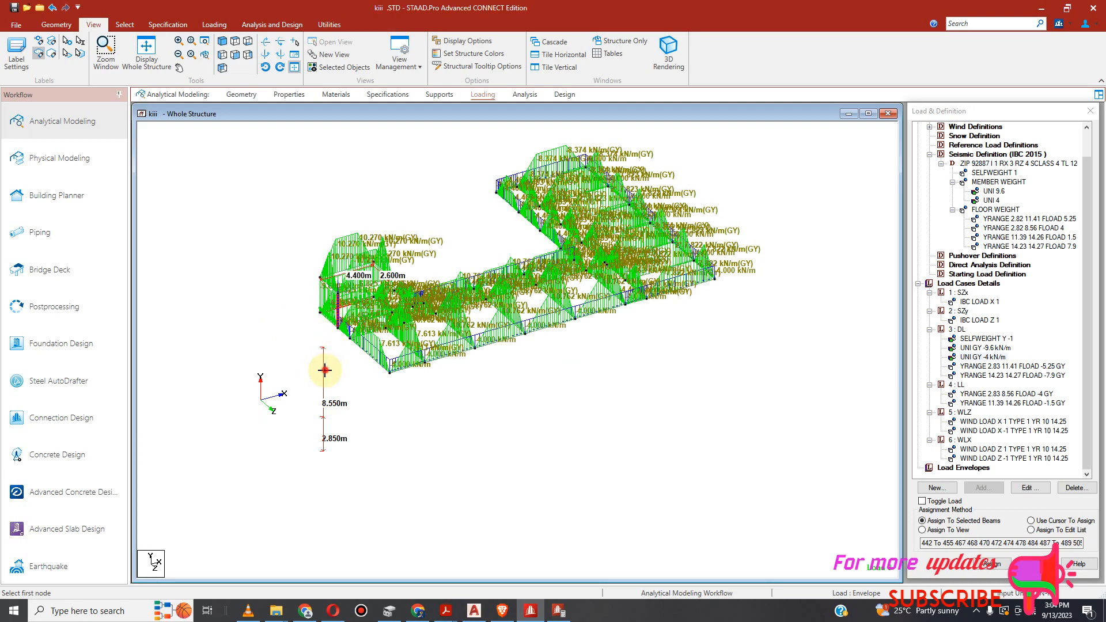
Try to edit and remove a load item of load case 1:SZx in the properties of the 4.4 m base beam of the rooftop block.
click(339, 323)
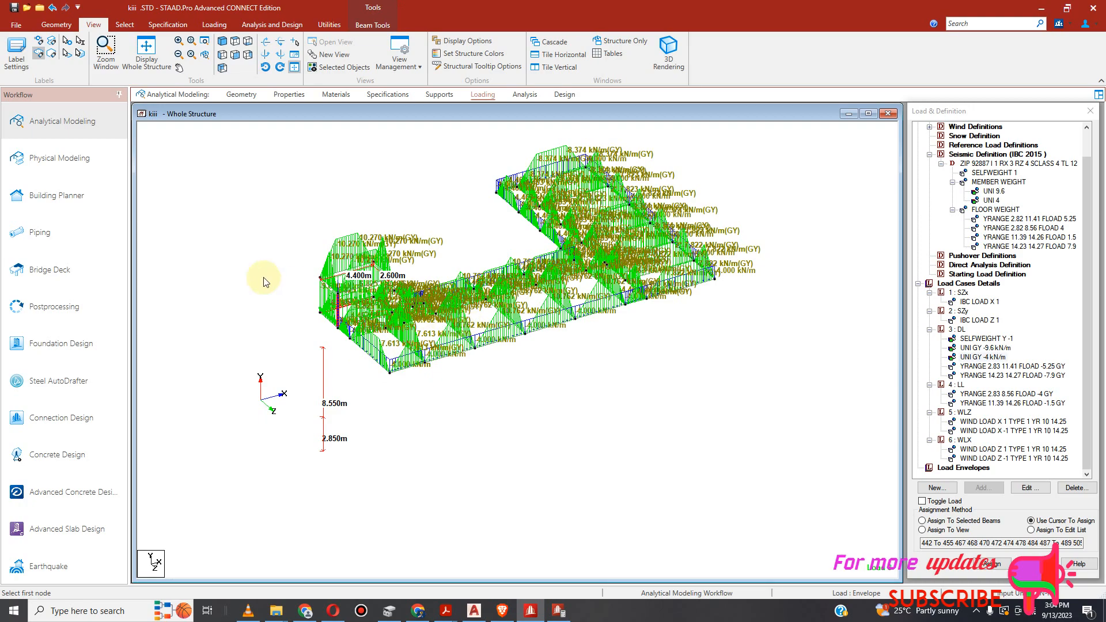
right_click(340, 313)
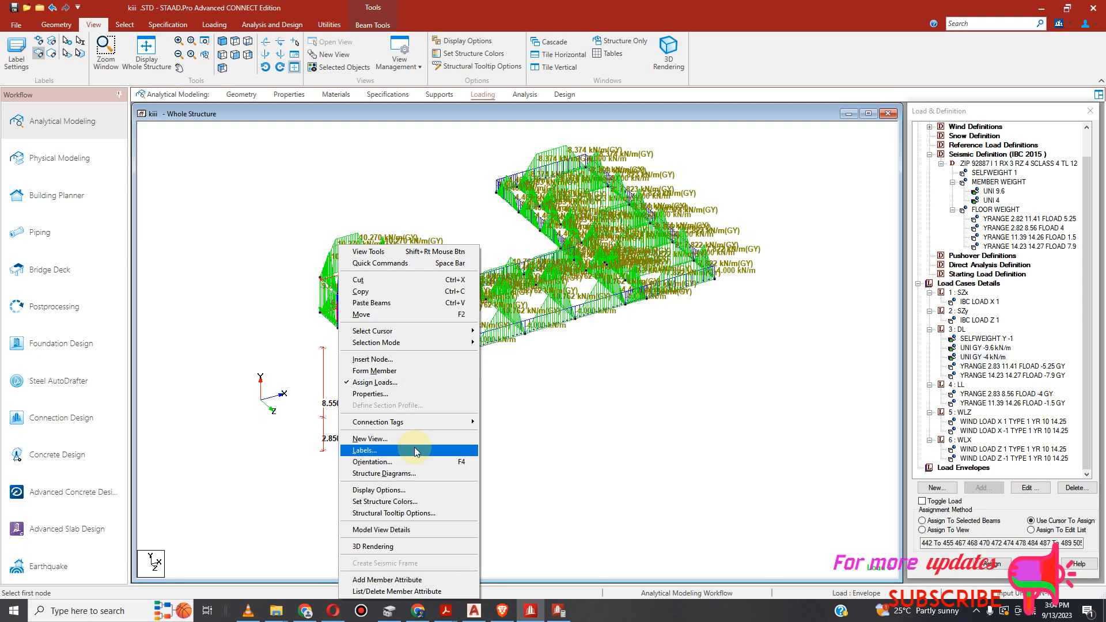
click(383, 395)
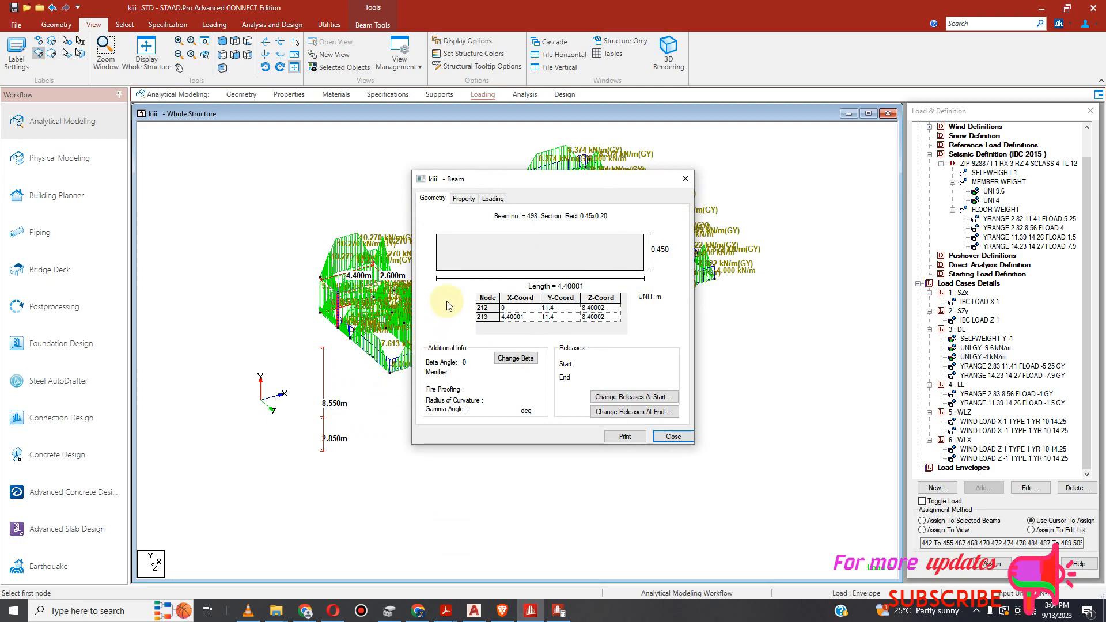
click(492, 199)
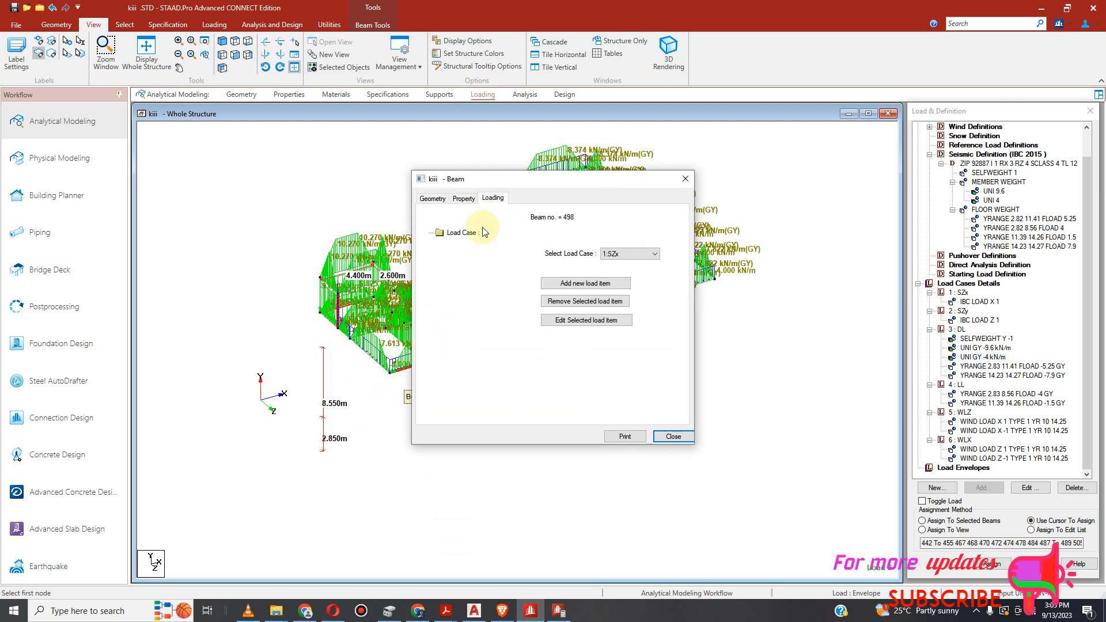
click(467, 233)
click(567, 326)
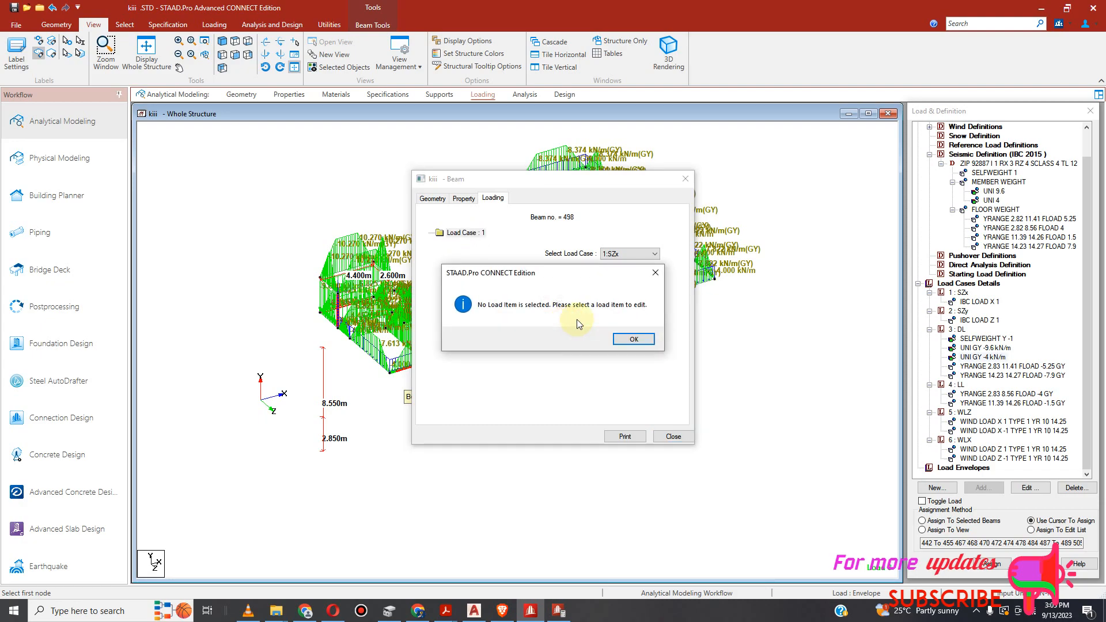
click(654, 276)
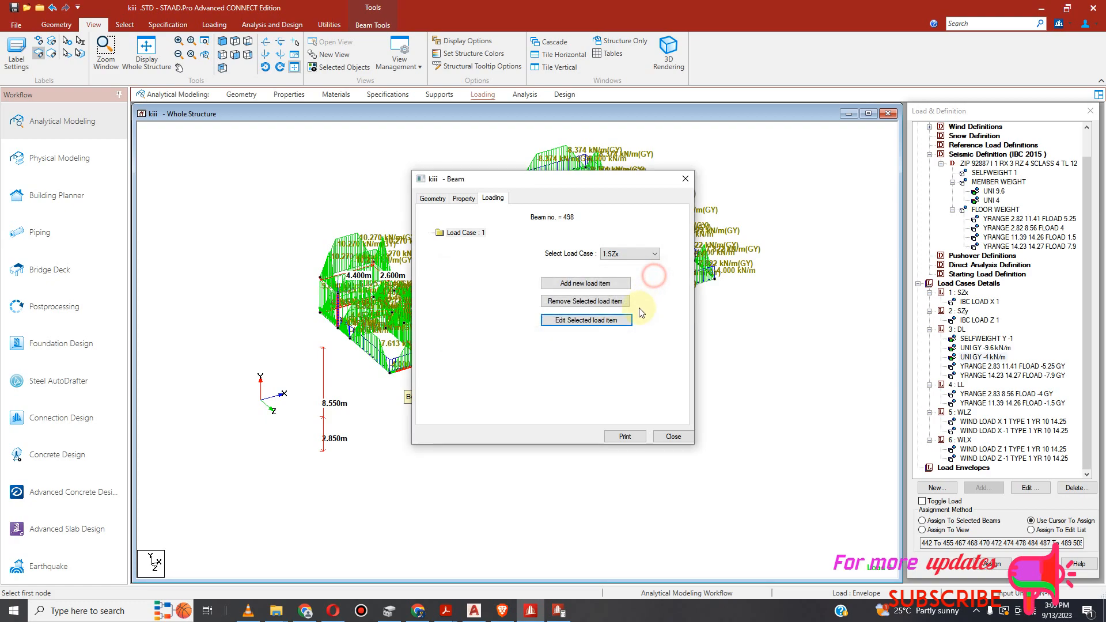
click(603, 306)
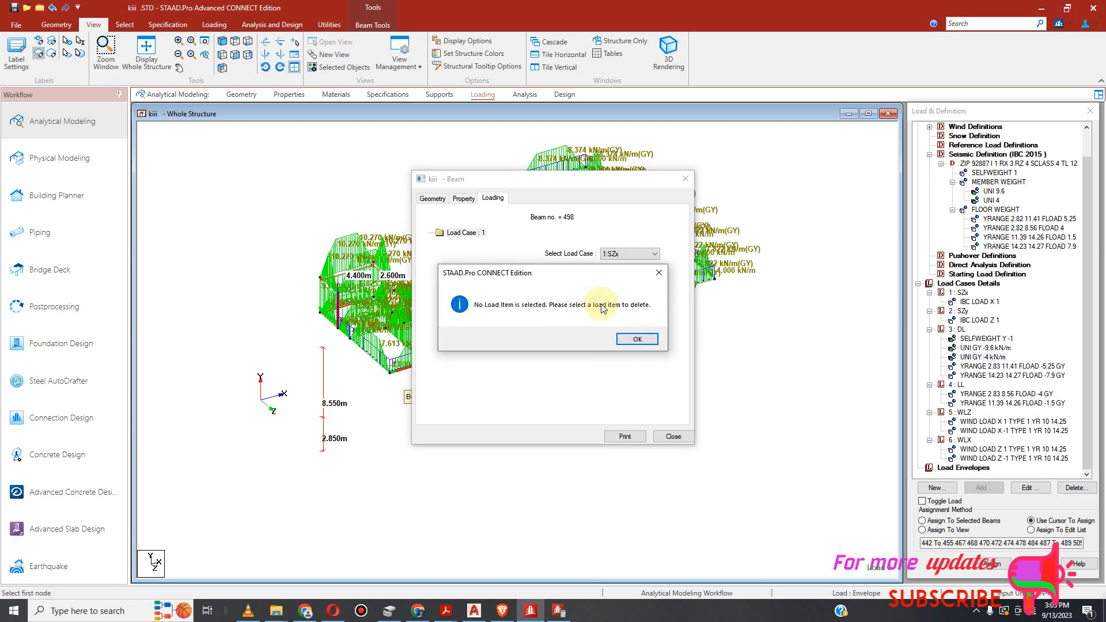
click(638, 340)
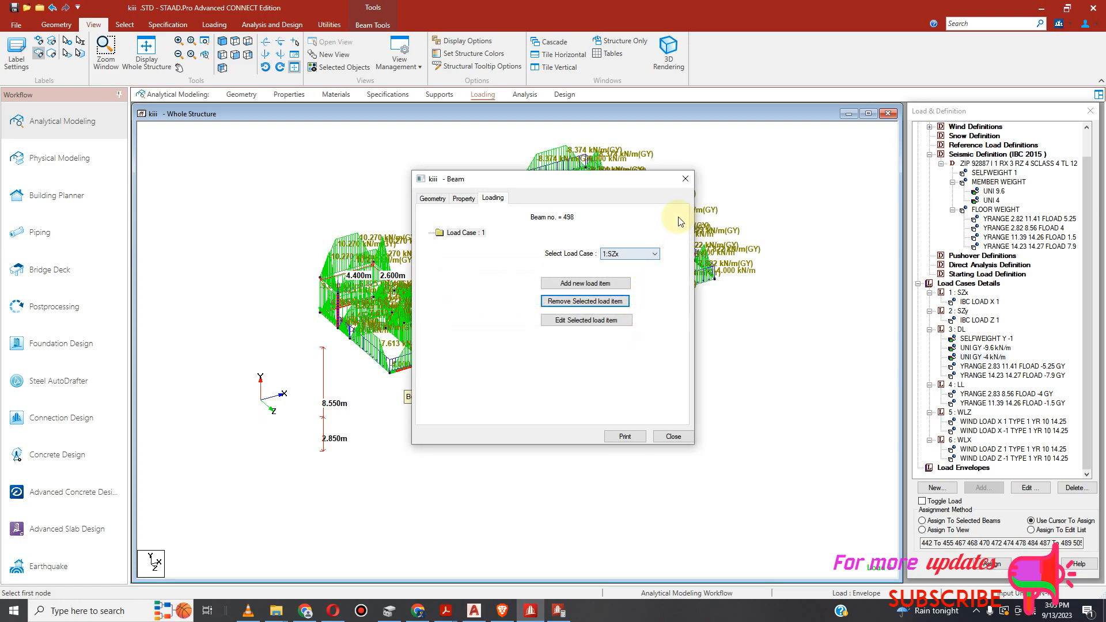
click(685, 180)
click(487, 391)
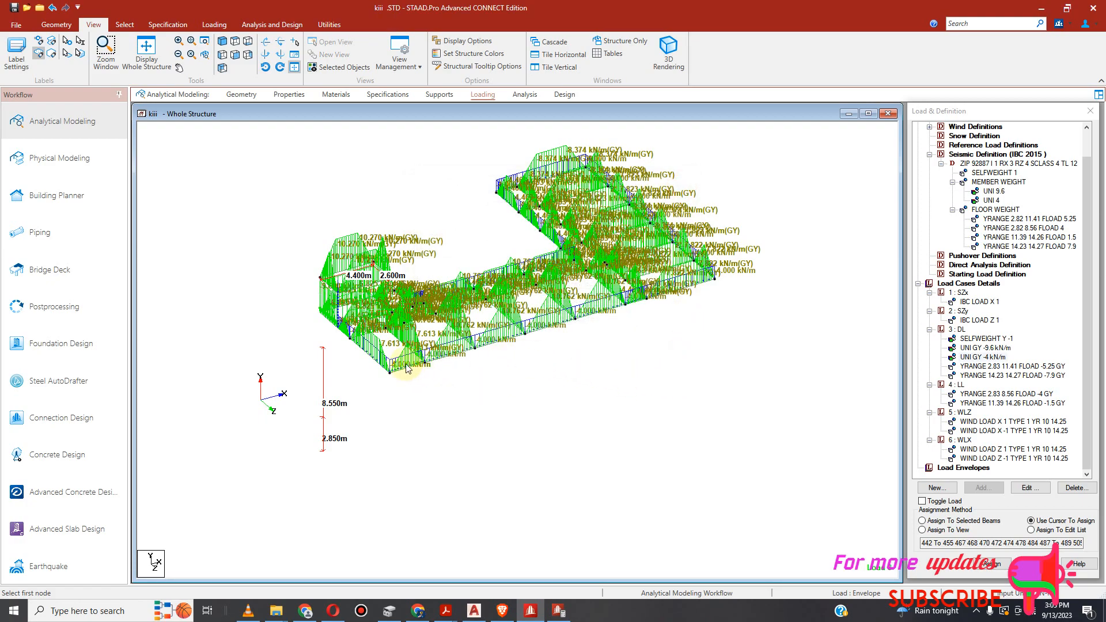
Examine the load items of the rooftop block's 4.4 m base beam for load cases 3:DL and 4:LL in its properties.
click(310, 303)
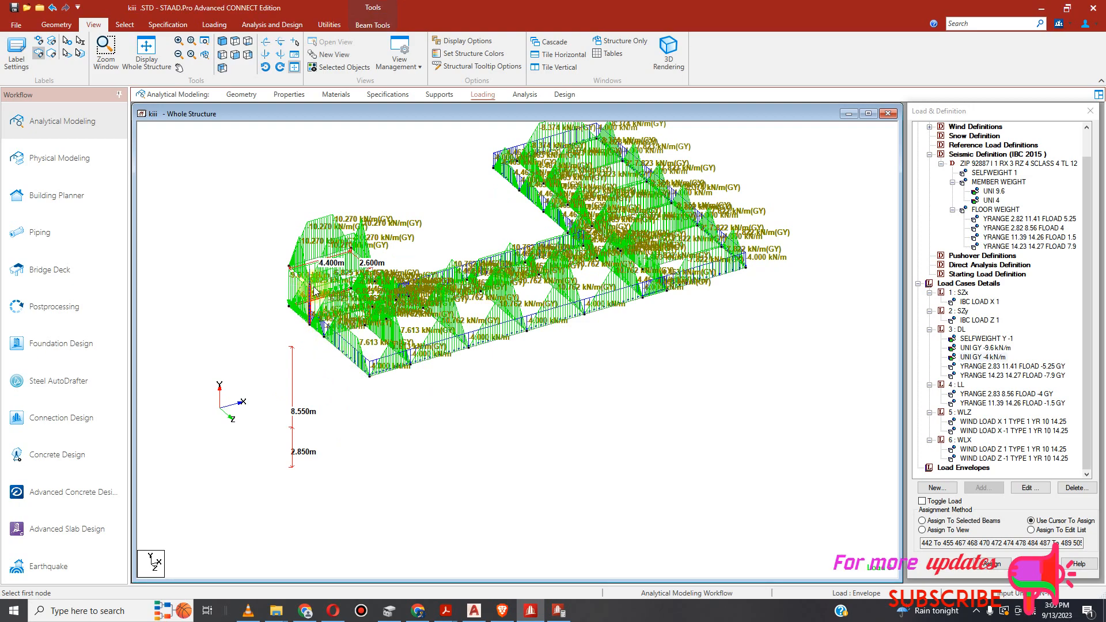
right_click(313, 295)
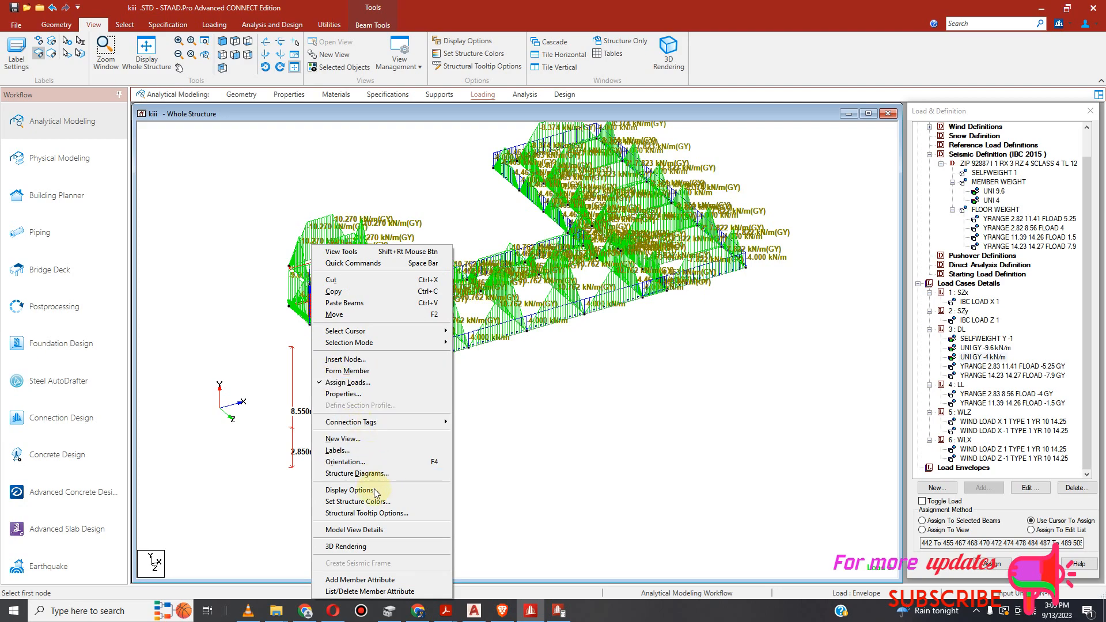
click(362, 394)
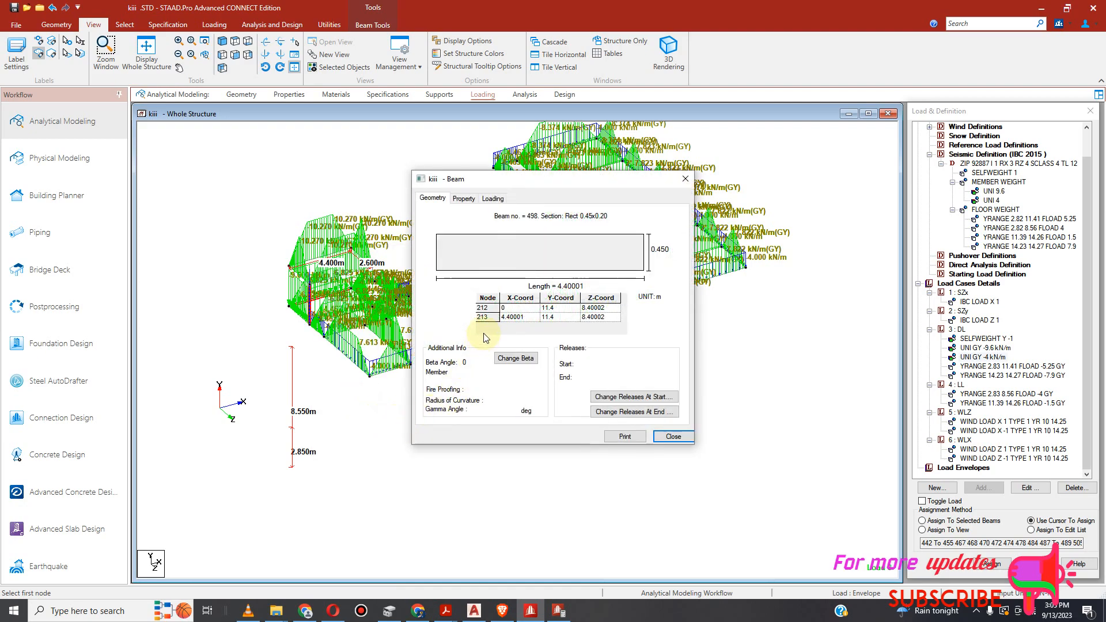
click(493, 199)
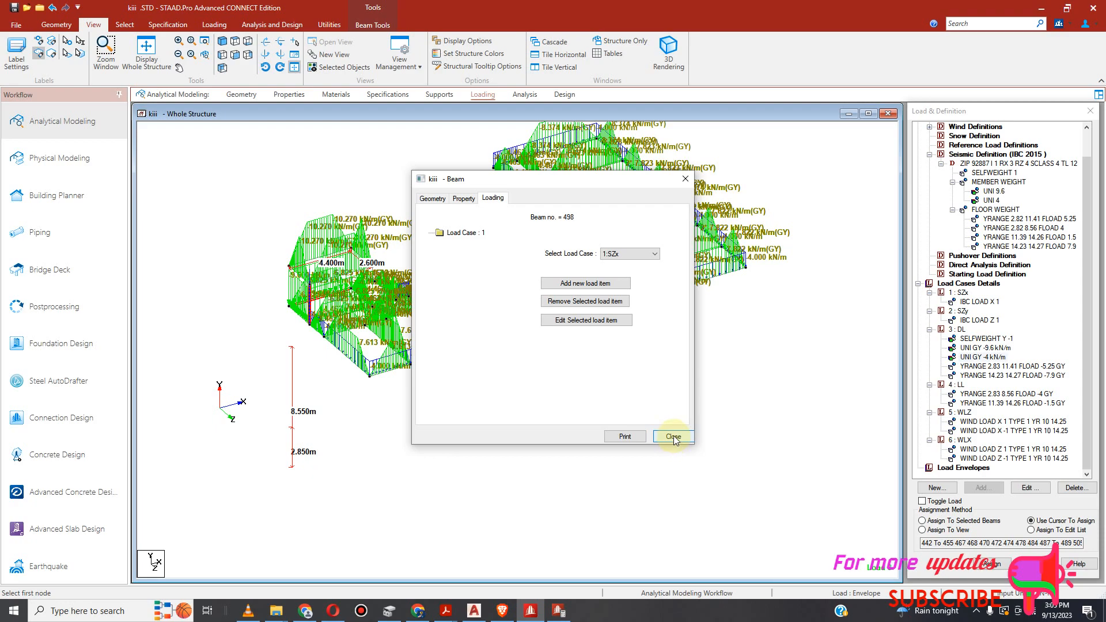
click(655, 256)
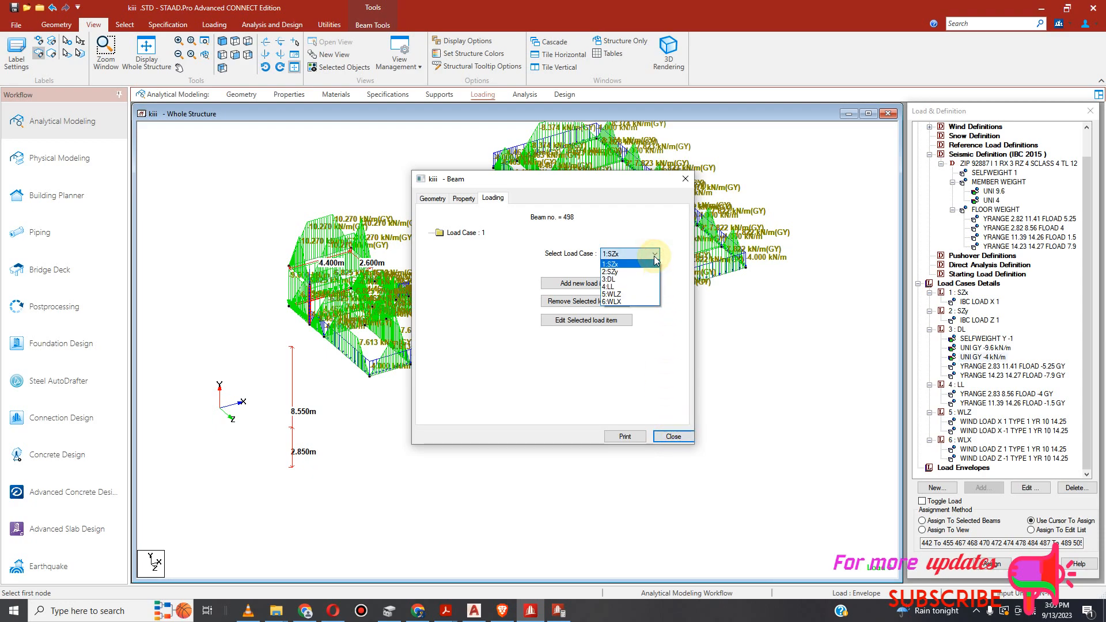
click(651, 280)
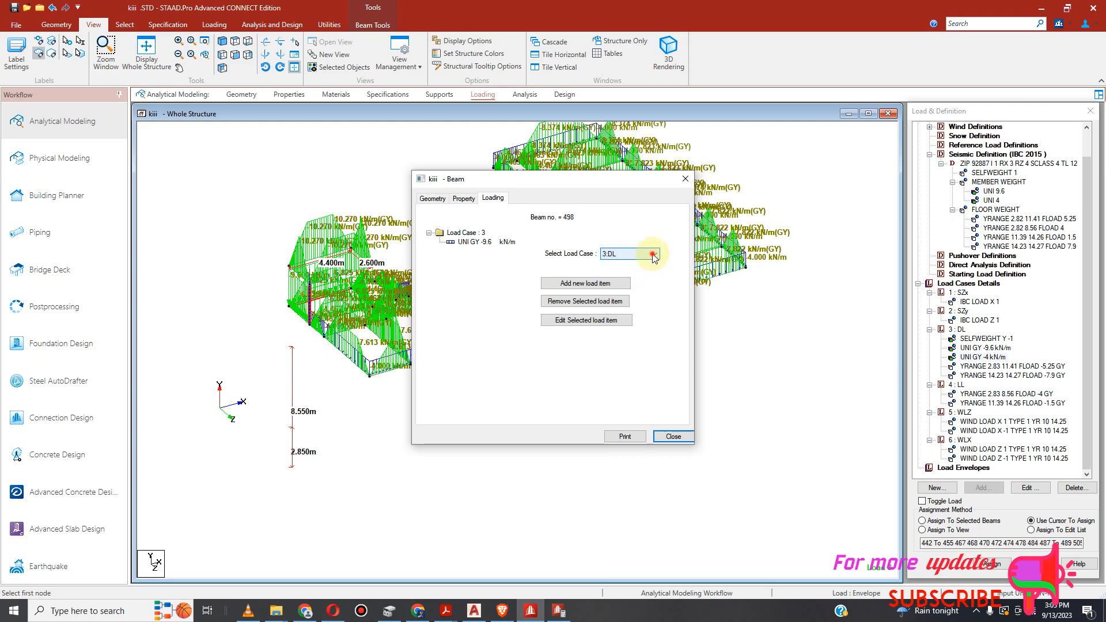
click(653, 254)
click(650, 286)
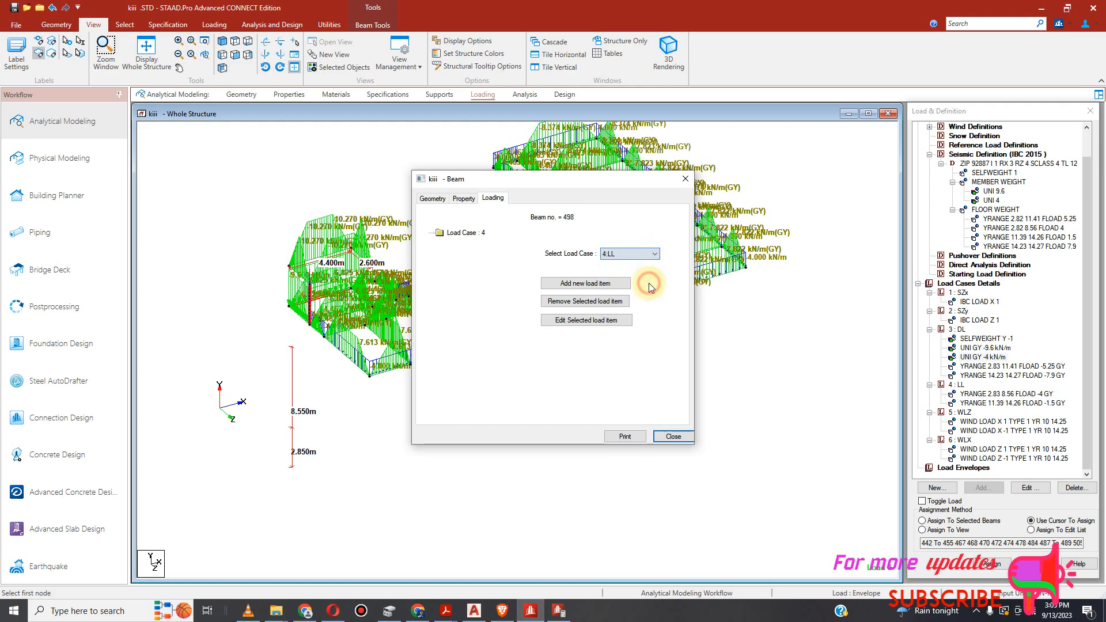
click(673, 437)
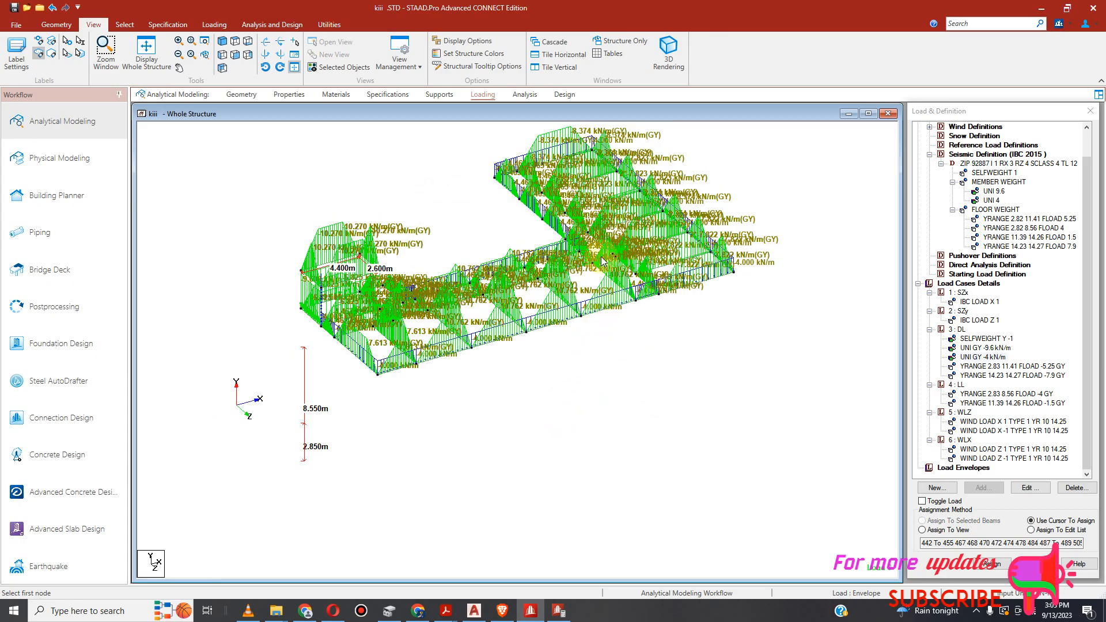
scroll(605, 263, up, 3)
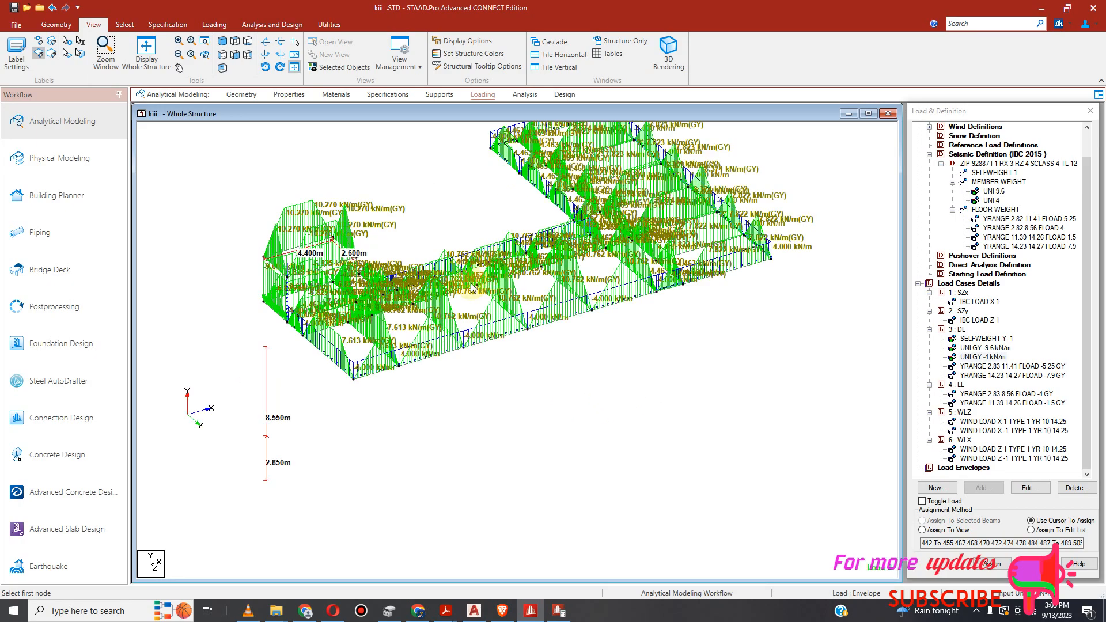
scroll(299, 280, up, 1)
click(298, 269)
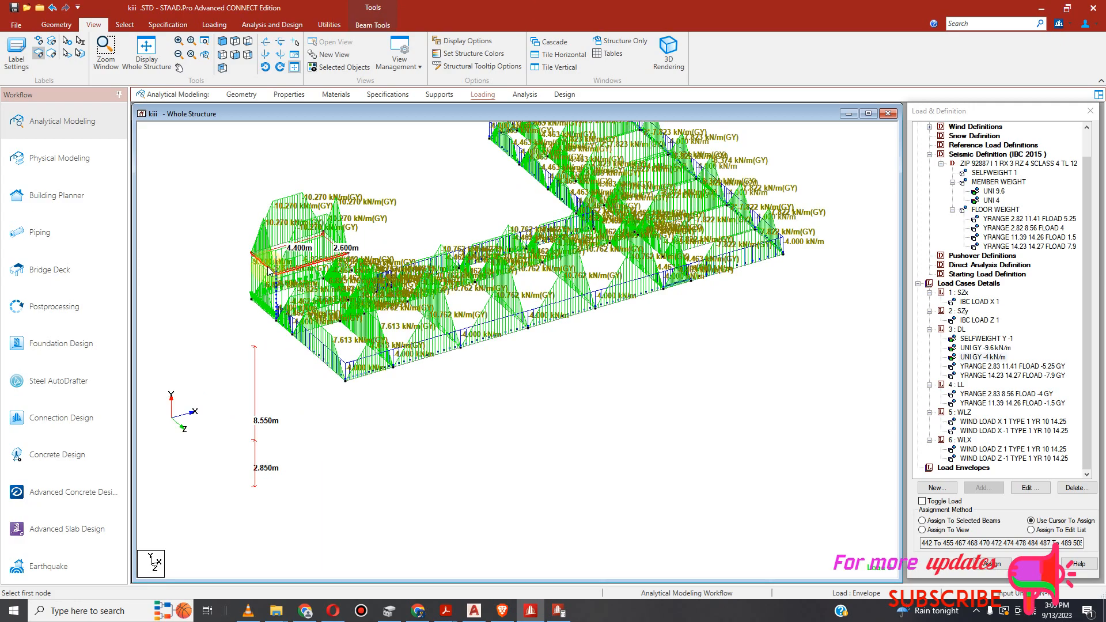
ctrl+click(287, 244)
ctrl+click(332, 246)
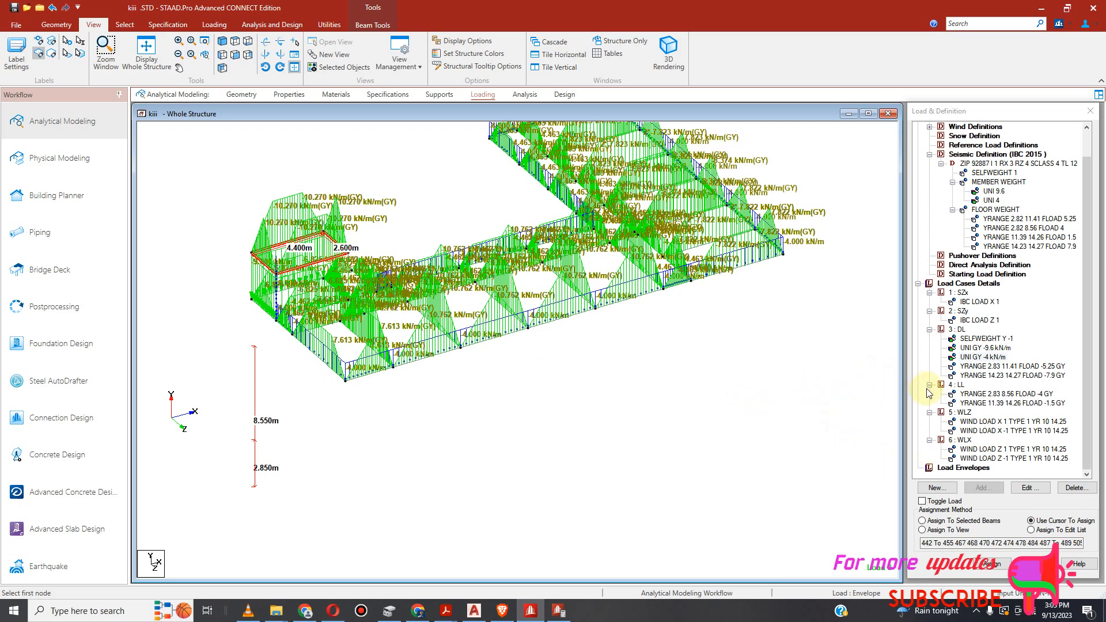
Check which members carry the seismic member weight UNI 4 and the dead load UNI GY -4 kN/m, including the rooftop block's corner column.
click(992, 200)
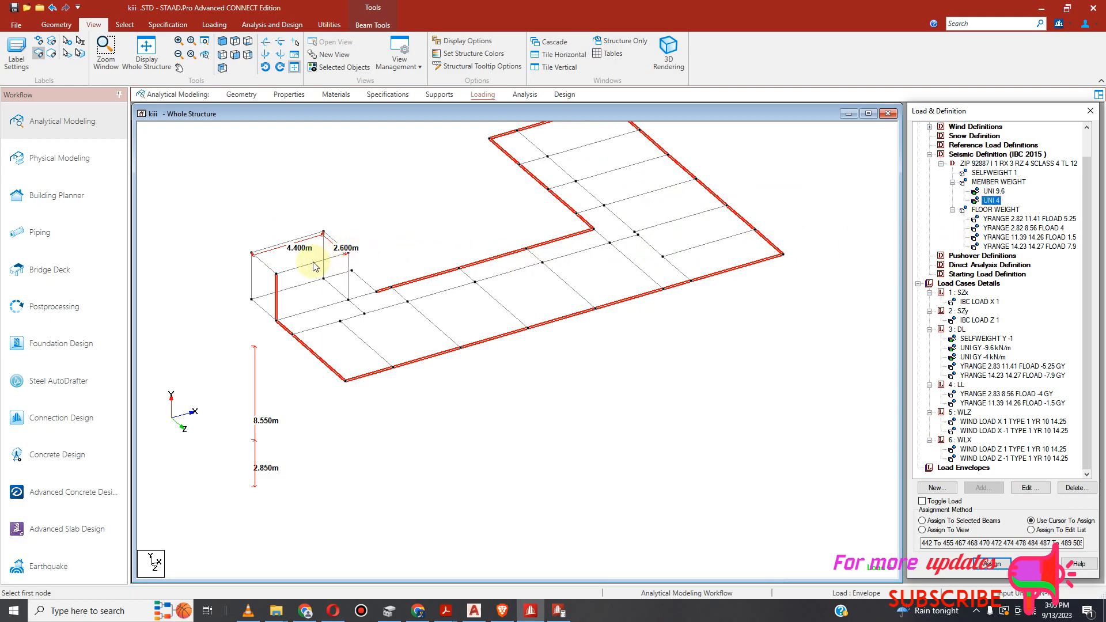
click(277, 300)
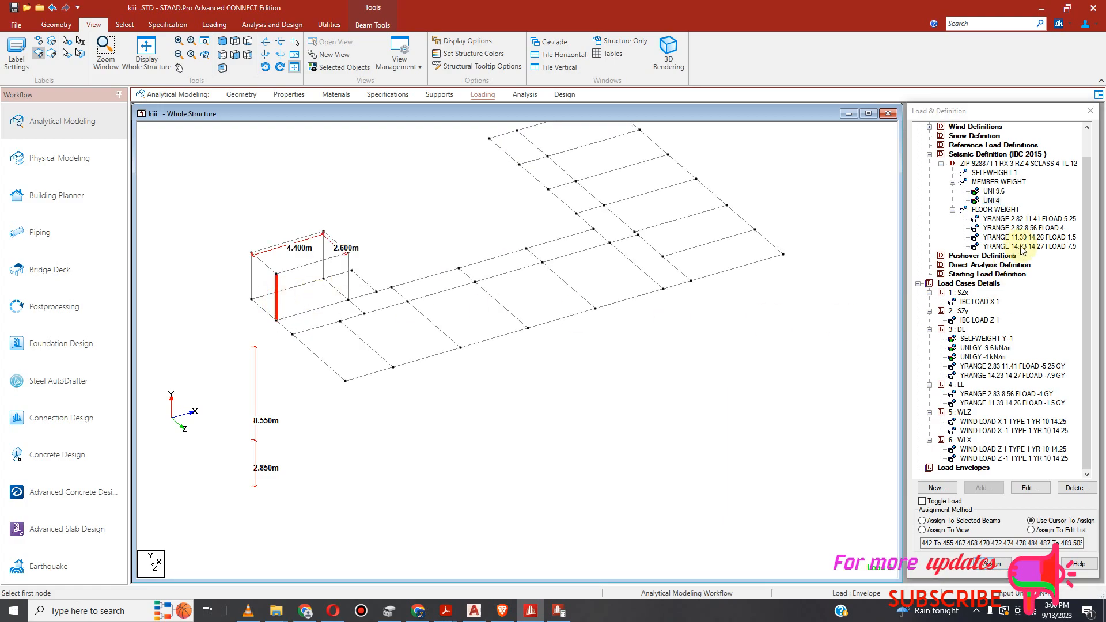
click(996, 201)
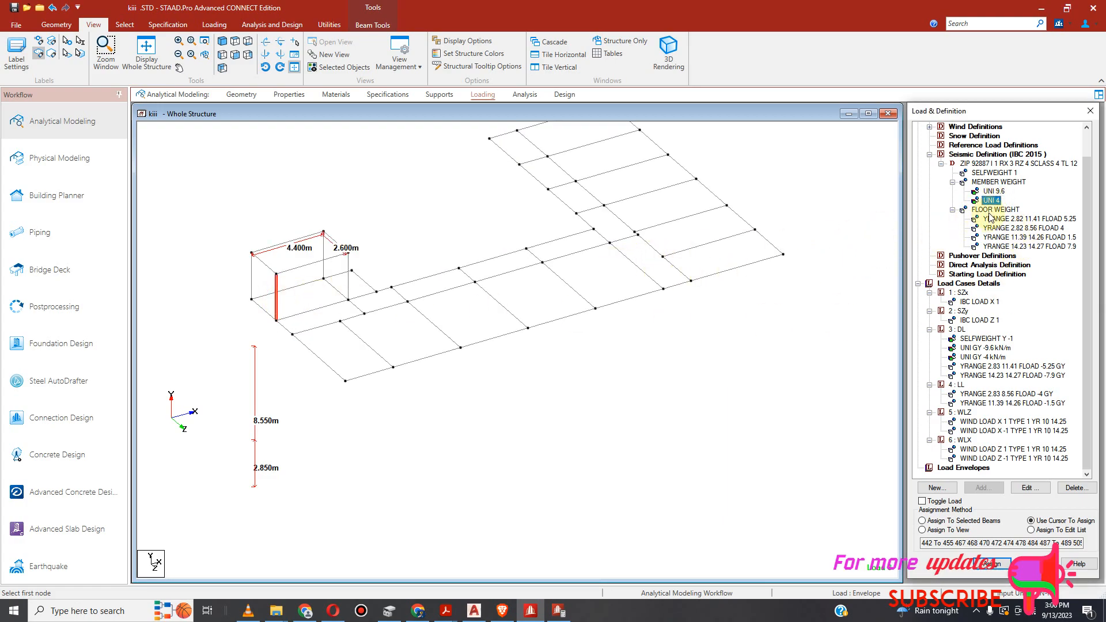
click(978, 357)
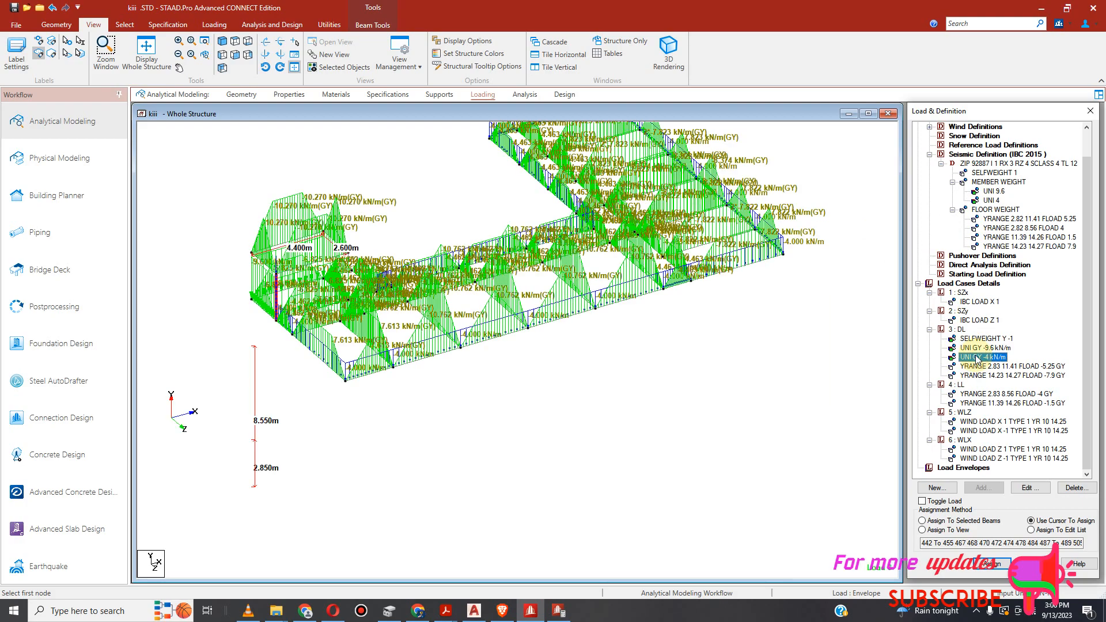
click(993, 201)
click(275, 283)
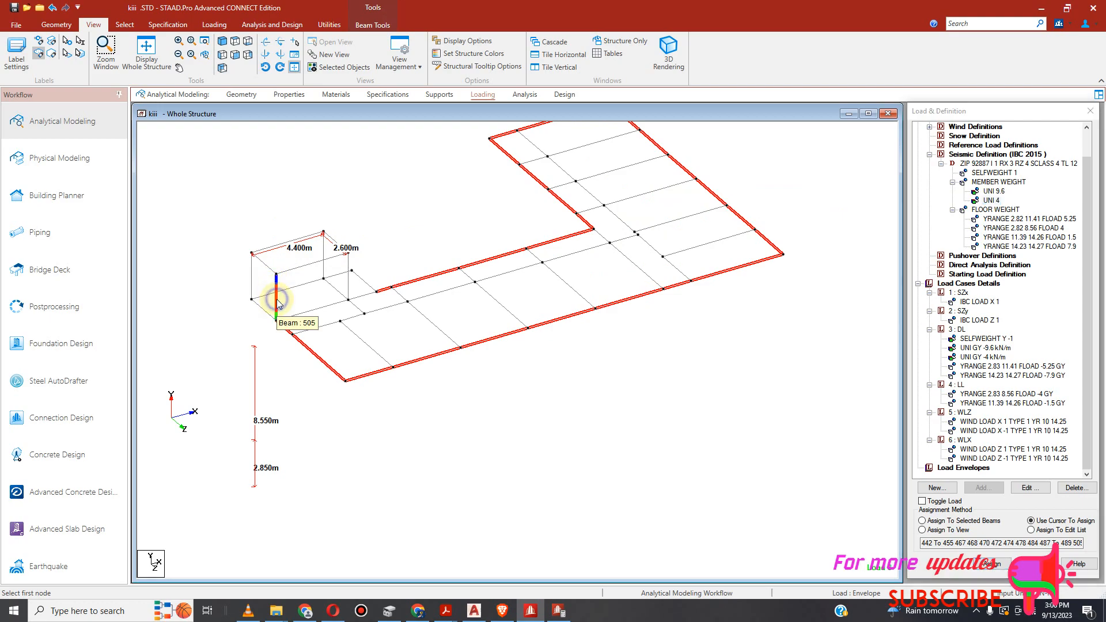
right_click(276, 300)
click(288, 259)
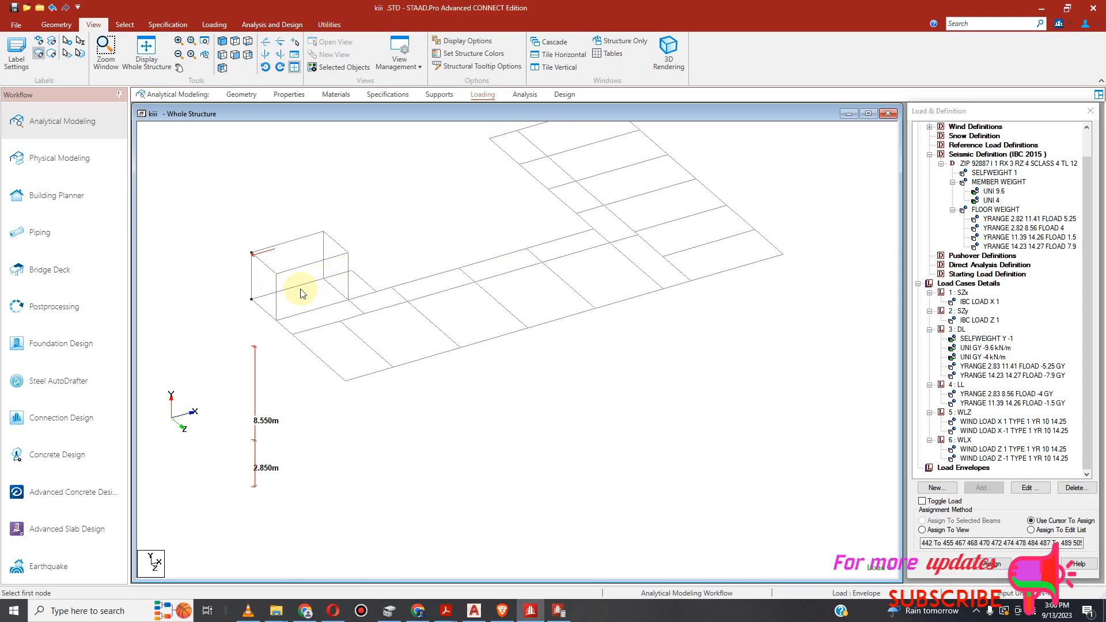
Open the properties of the rooftop block's corner column and show its load items for load case 3:DL.
click(277, 298)
right_click(277, 298)
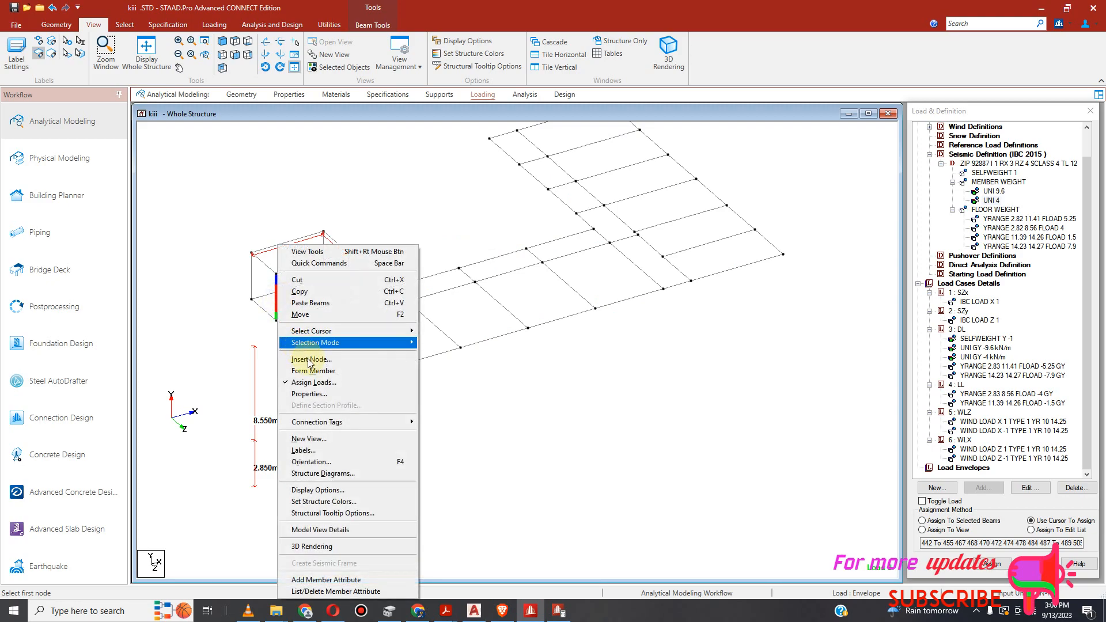
click(333, 395)
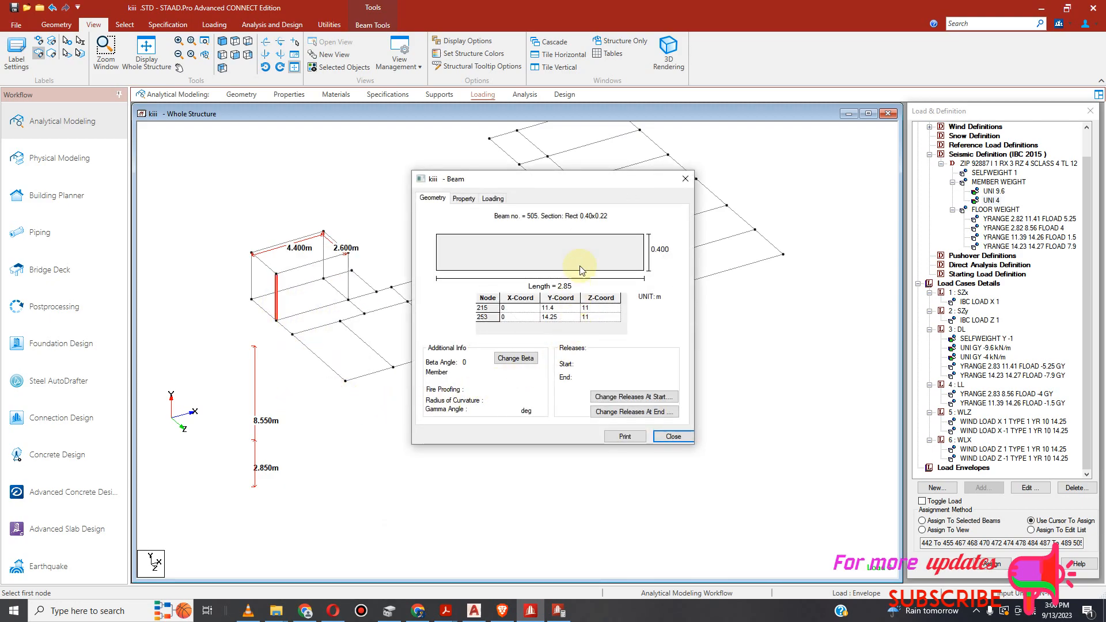
click(495, 199)
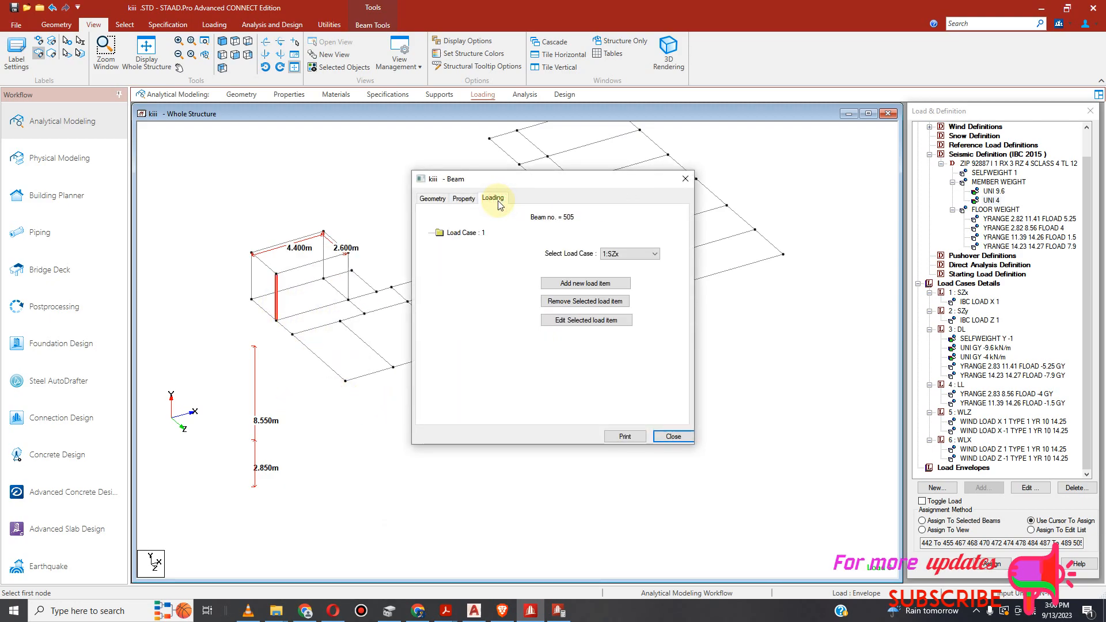
click(648, 254)
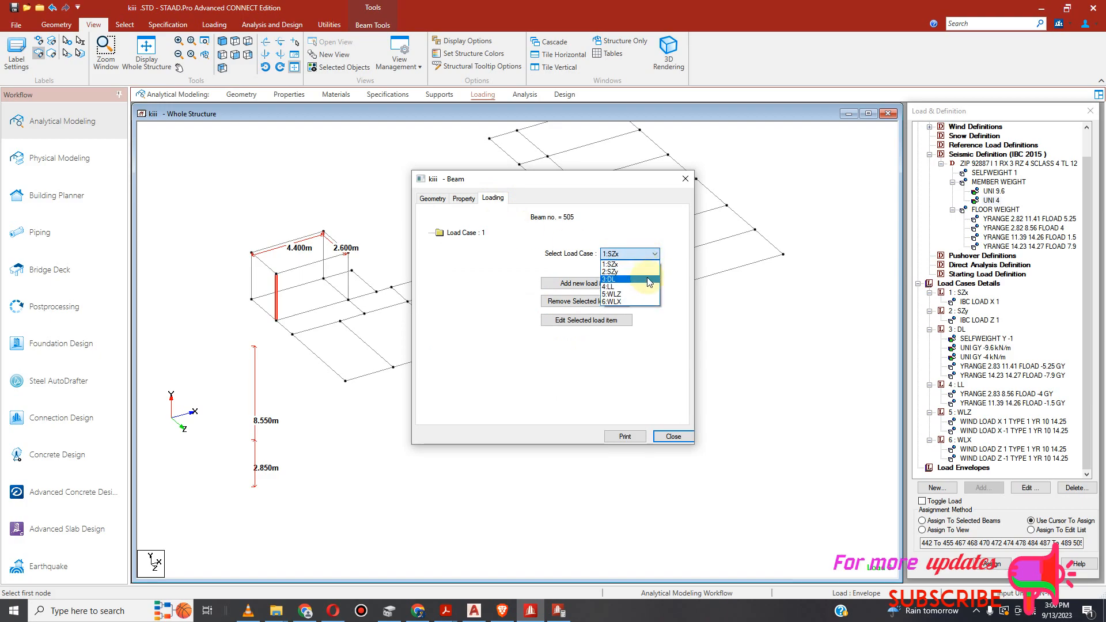
click(649, 280)
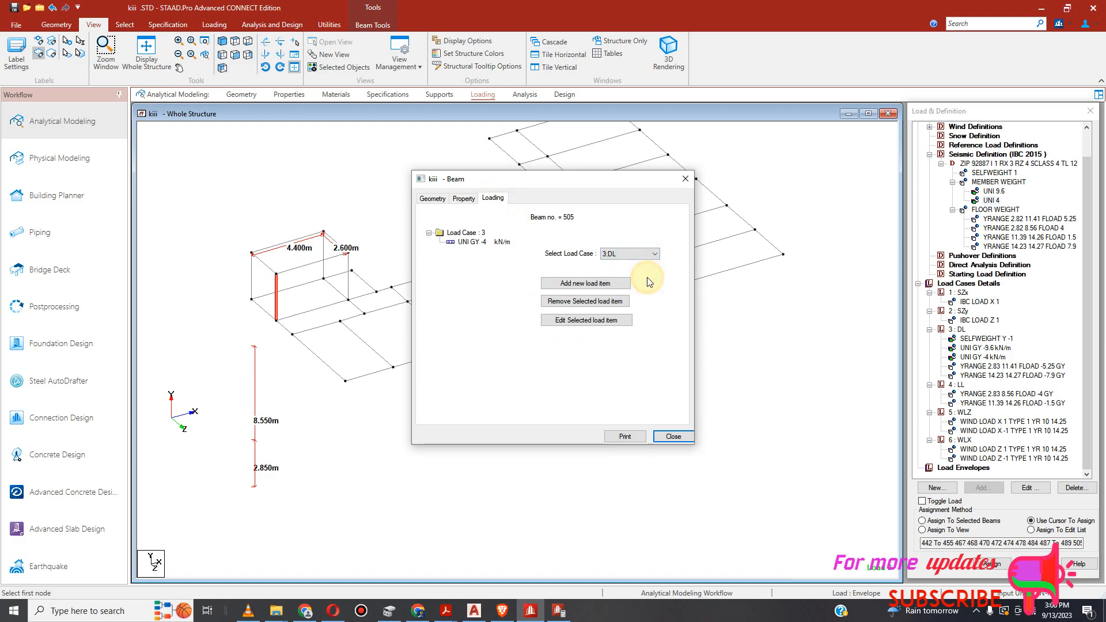
Try to remove the UNI GY -4 kN/m load item from the corner column and close its properties.
click(604, 302)
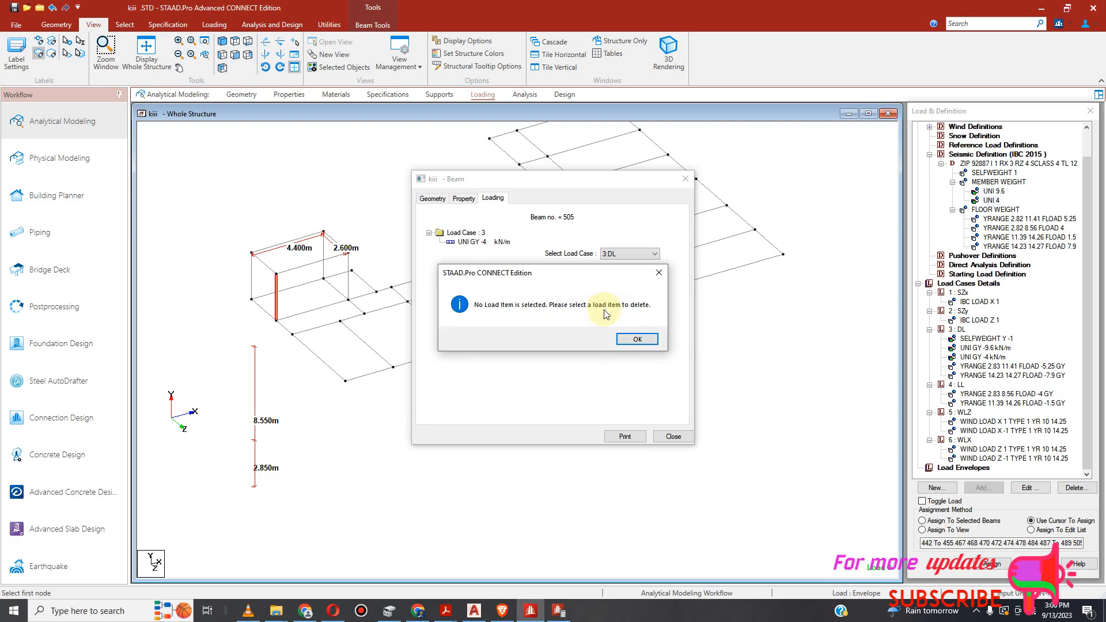
click(637, 338)
click(484, 243)
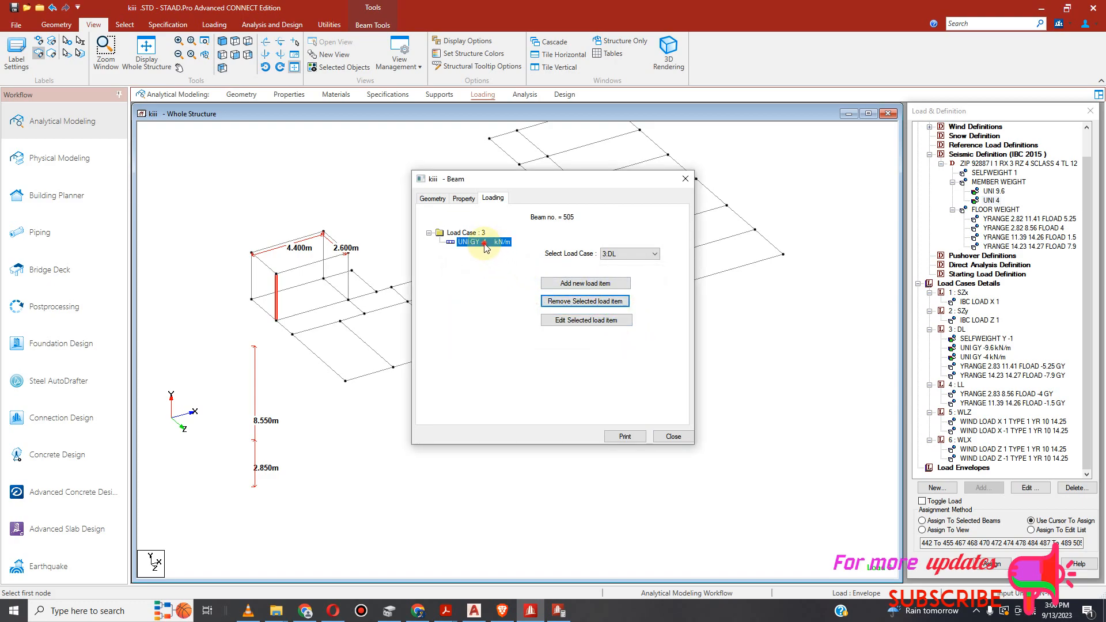
click(593, 304)
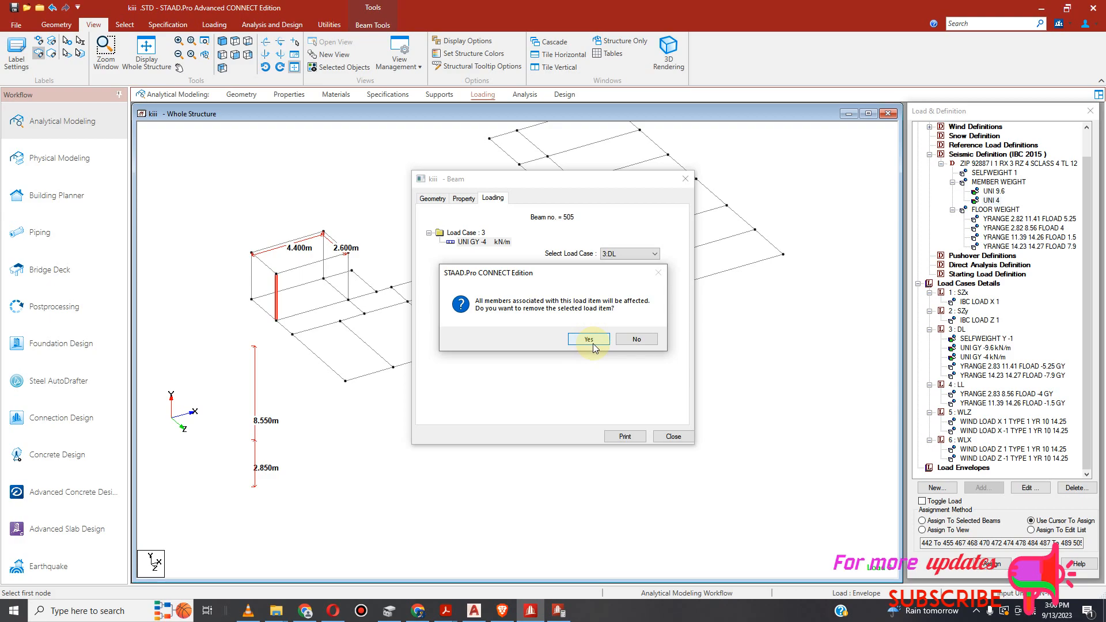
click(636, 339)
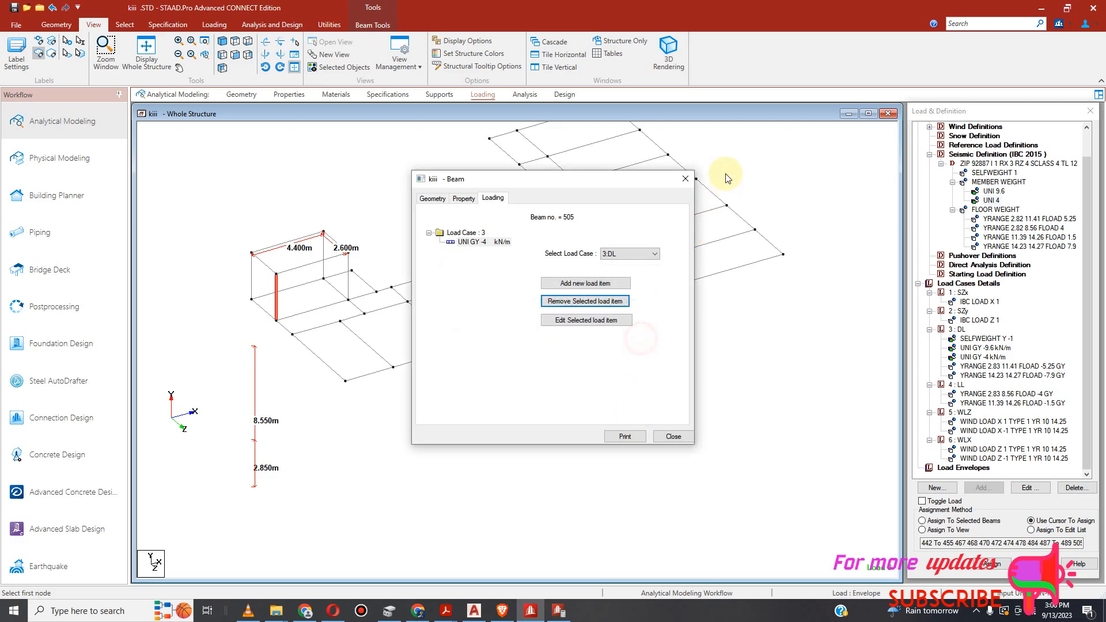
click(688, 179)
Assign the seismic member weight UNI 4 to the four top perimeter beams of the small rooftop block.
click(309, 263)
click(279, 245)
click(263, 264)
click(337, 247)
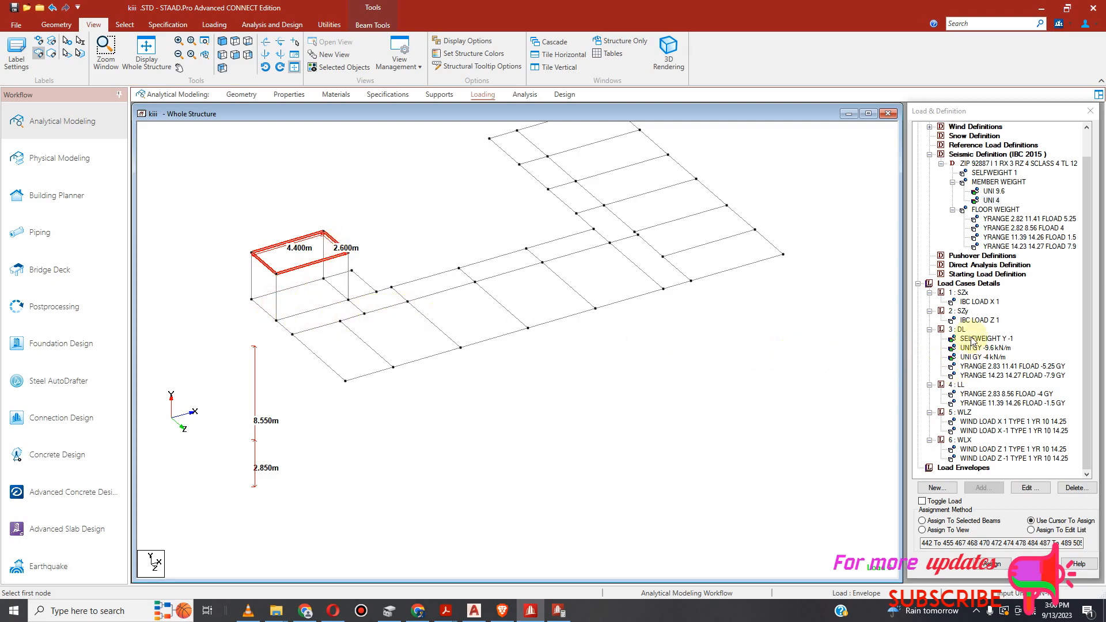
click(991, 201)
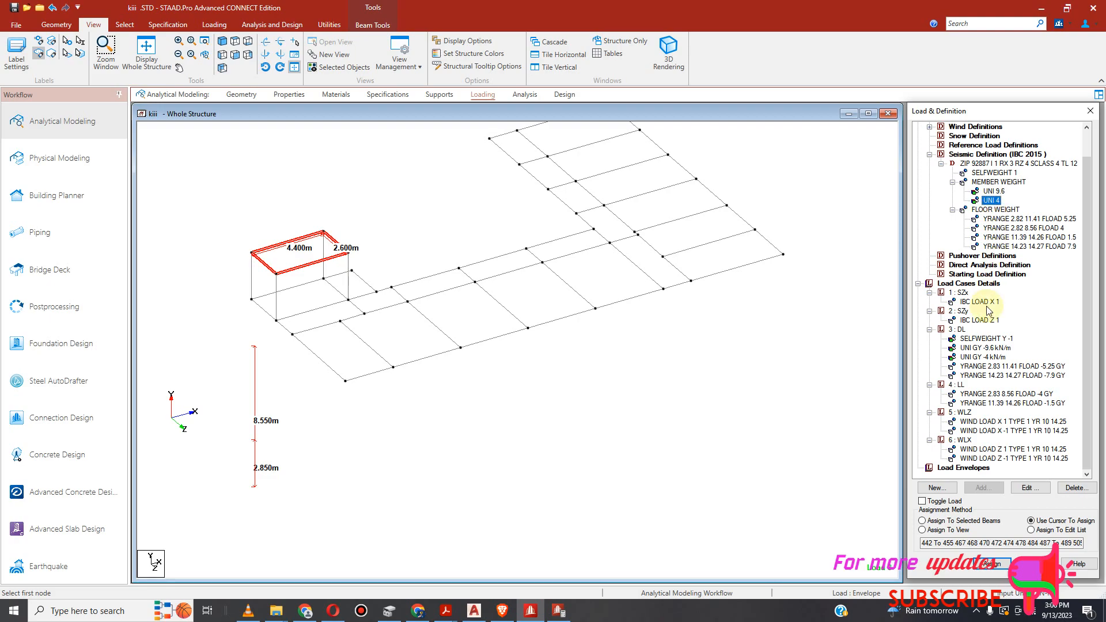
click(922, 520)
click(995, 564)
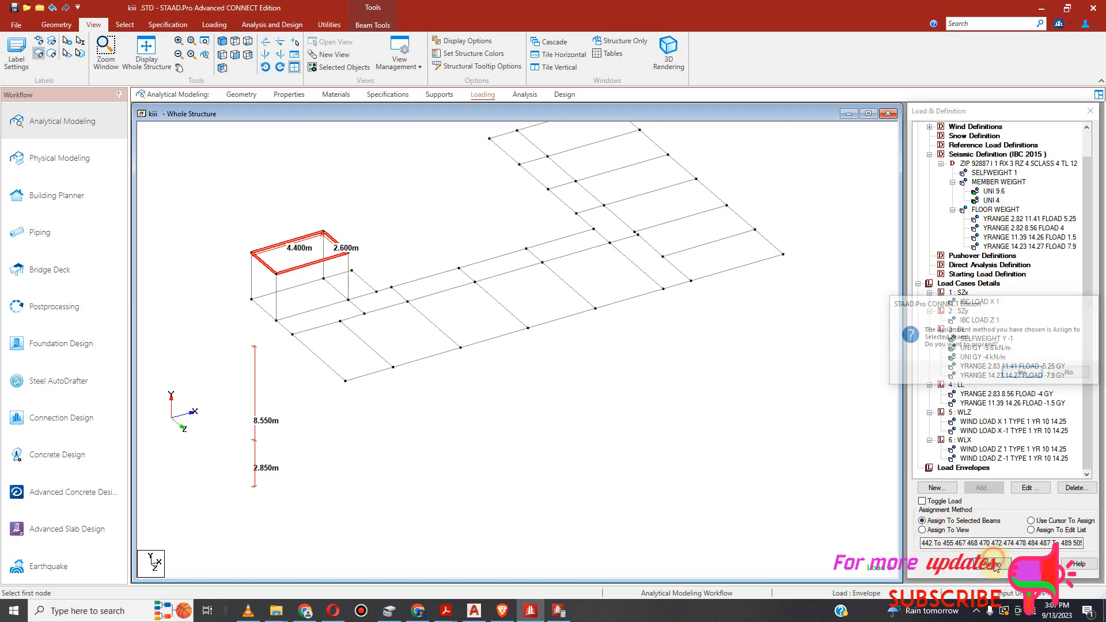
click(1023, 373)
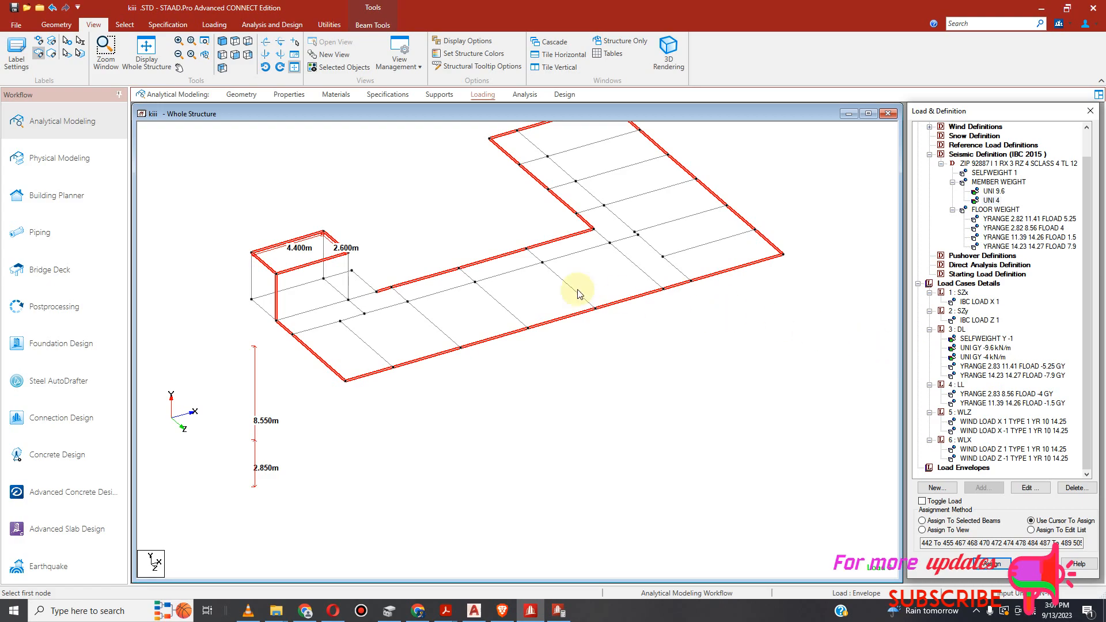
Assign the dead load item UNI GY -4 kN/m to the same four top beams of the rooftop block.
click(306, 274)
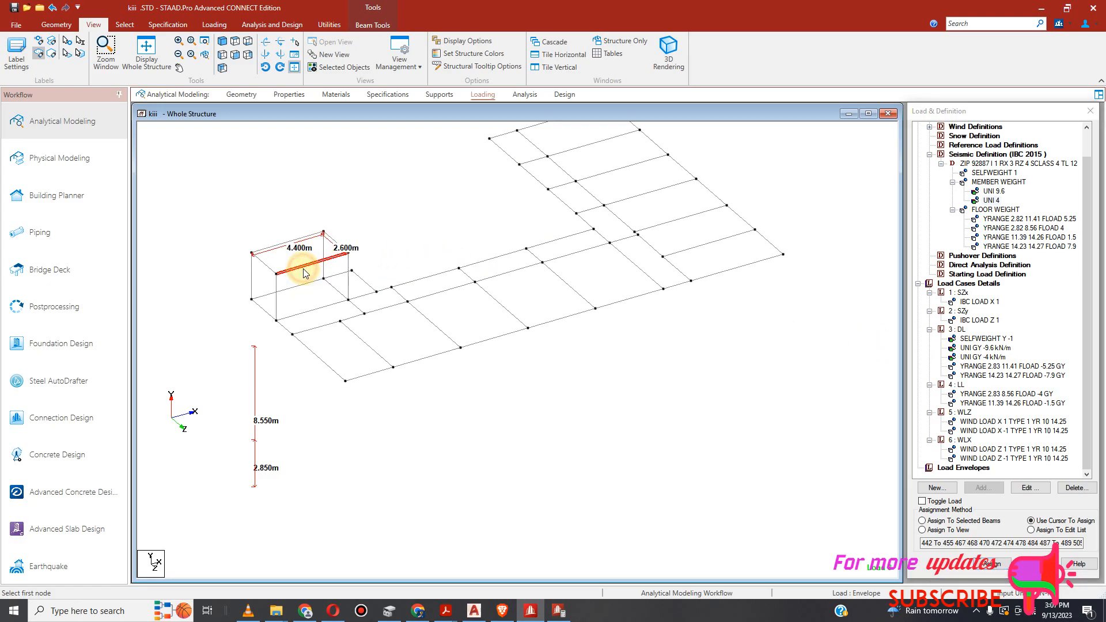
ctrl+click(270, 268)
ctrl+click(277, 245)
ctrl+click(337, 243)
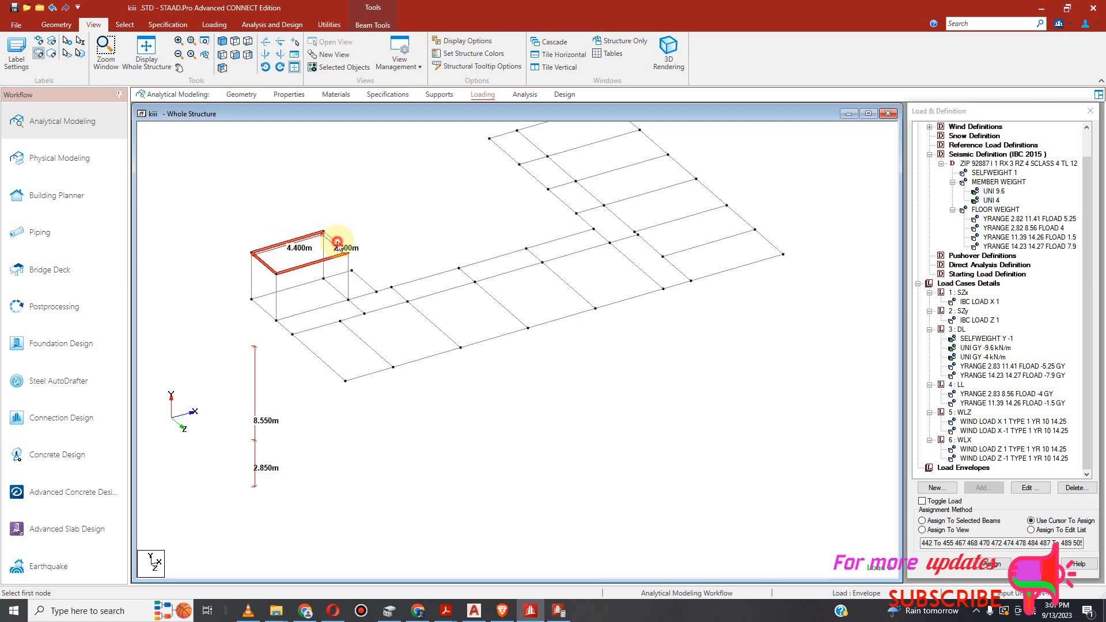
click(985, 357)
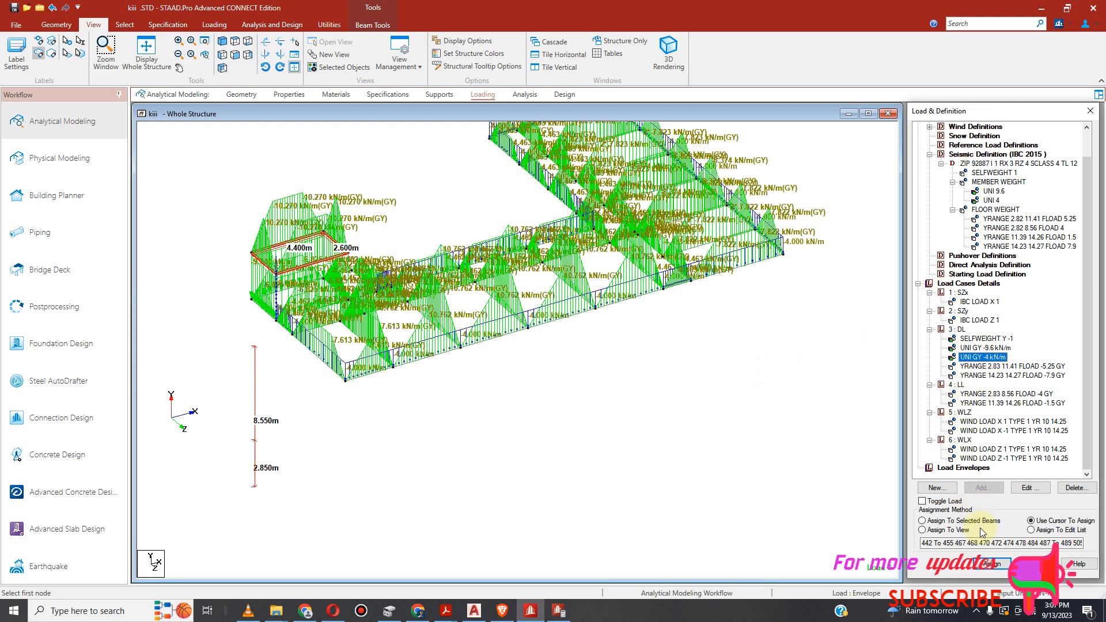
click(998, 567)
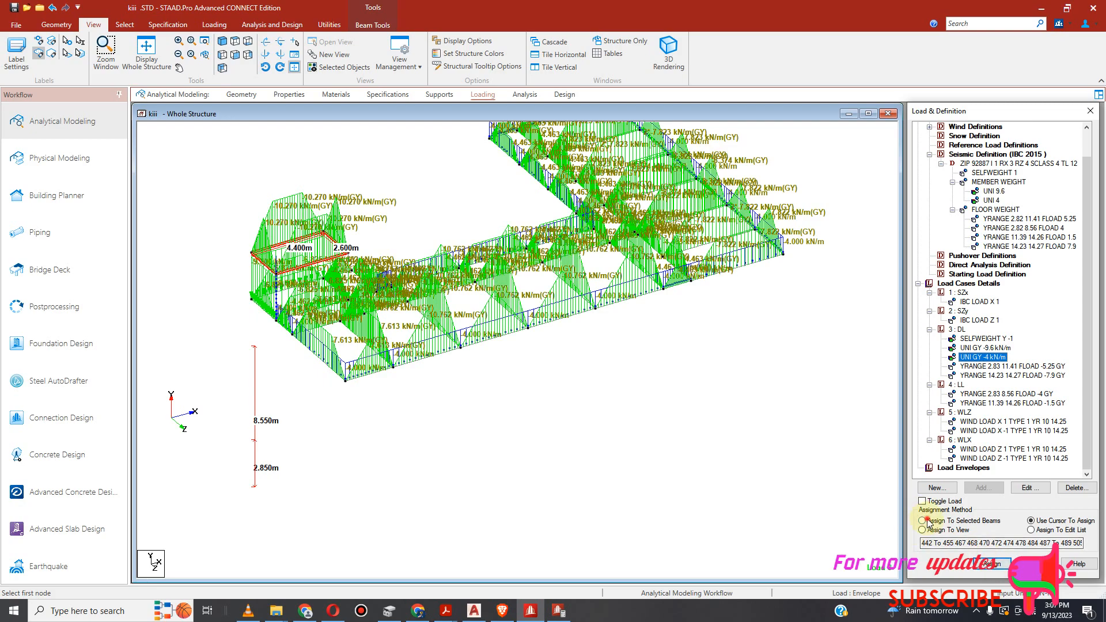
click(993, 563)
click(1027, 375)
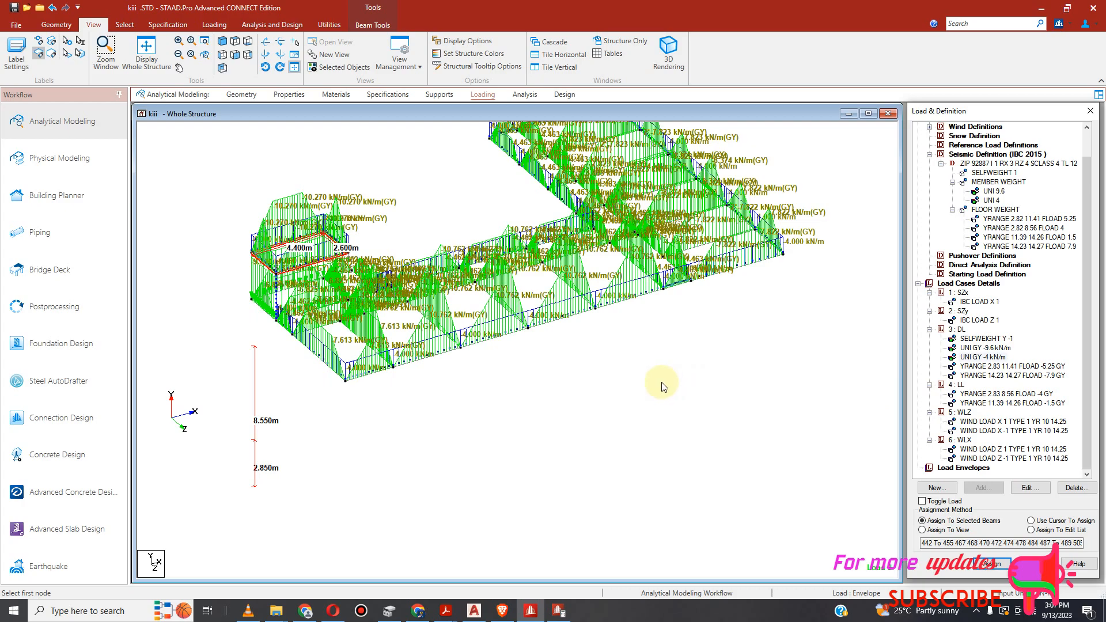
Display the whole structure, clear the beam selection and look over the seismic definition and load cases.
scroll(257, 340, up, 6)
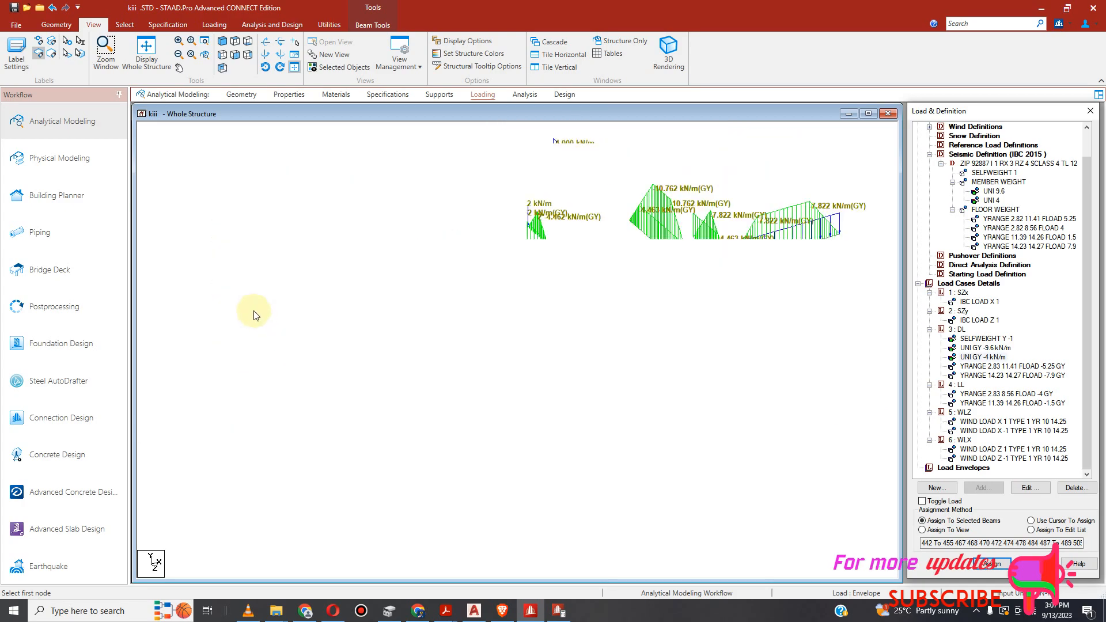
scroll(372, 331, down, 1)
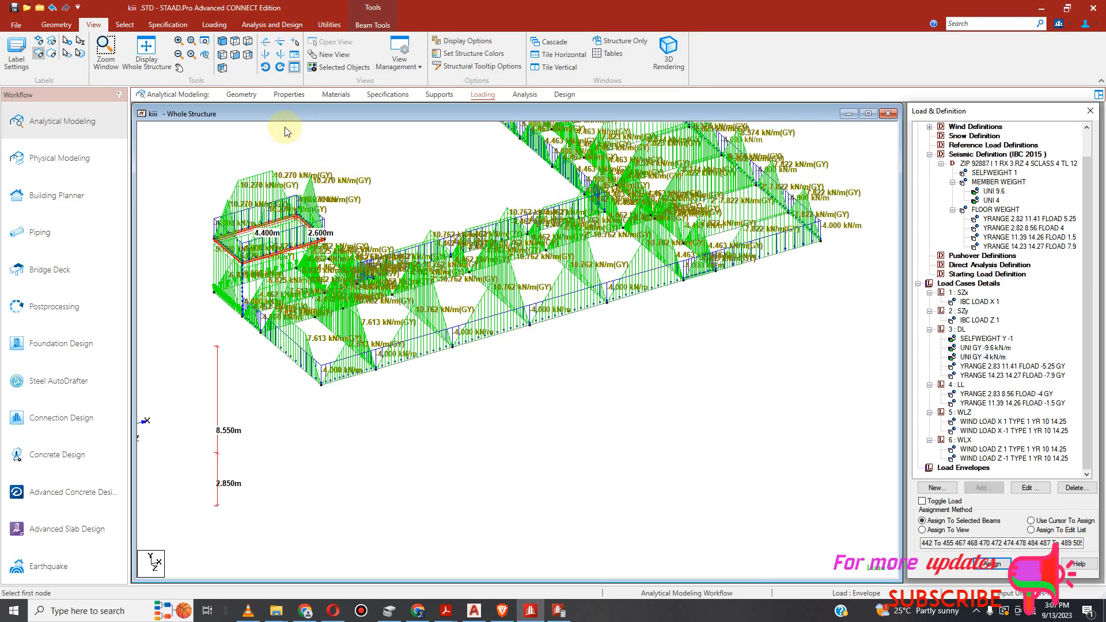
click(153, 71)
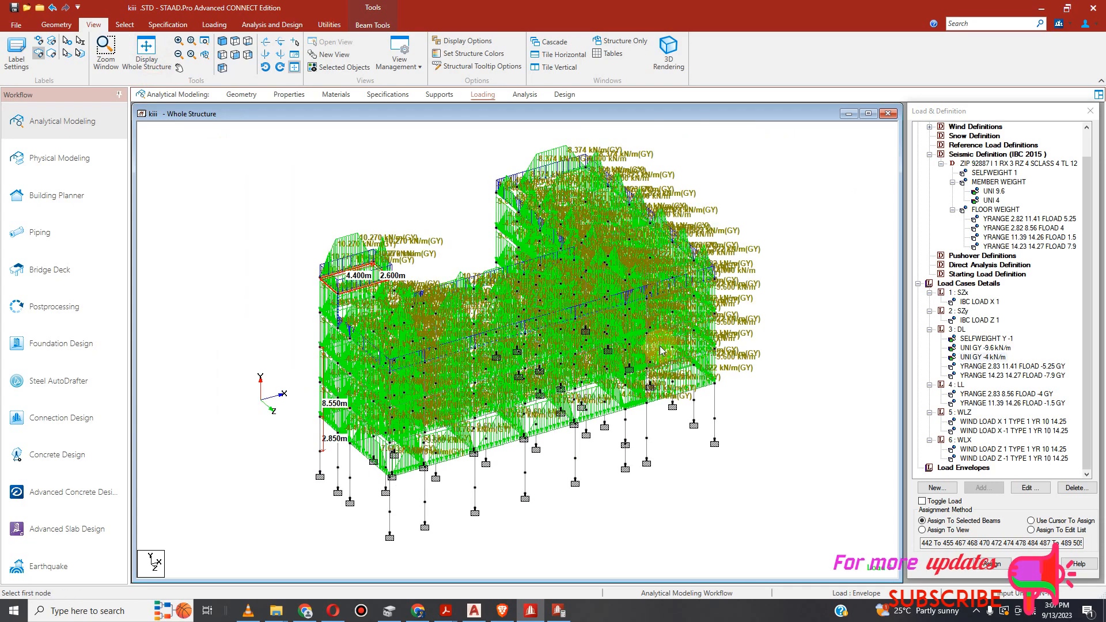
click(768, 286)
click(813, 306)
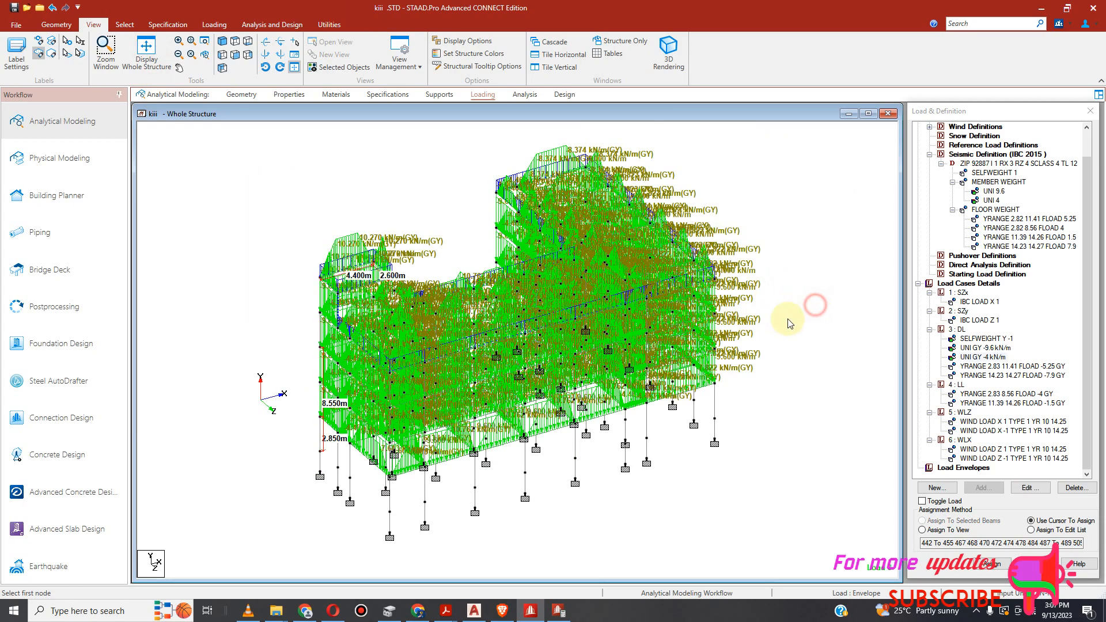
scroll(780, 361, down, 1)
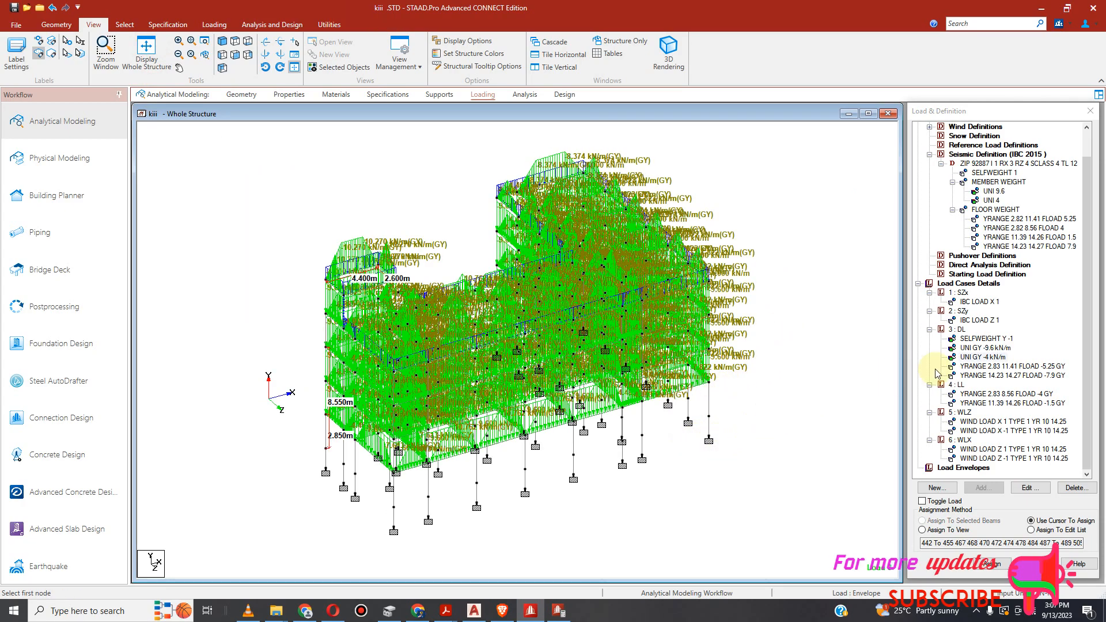
scroll(1083, 346, up, 1)
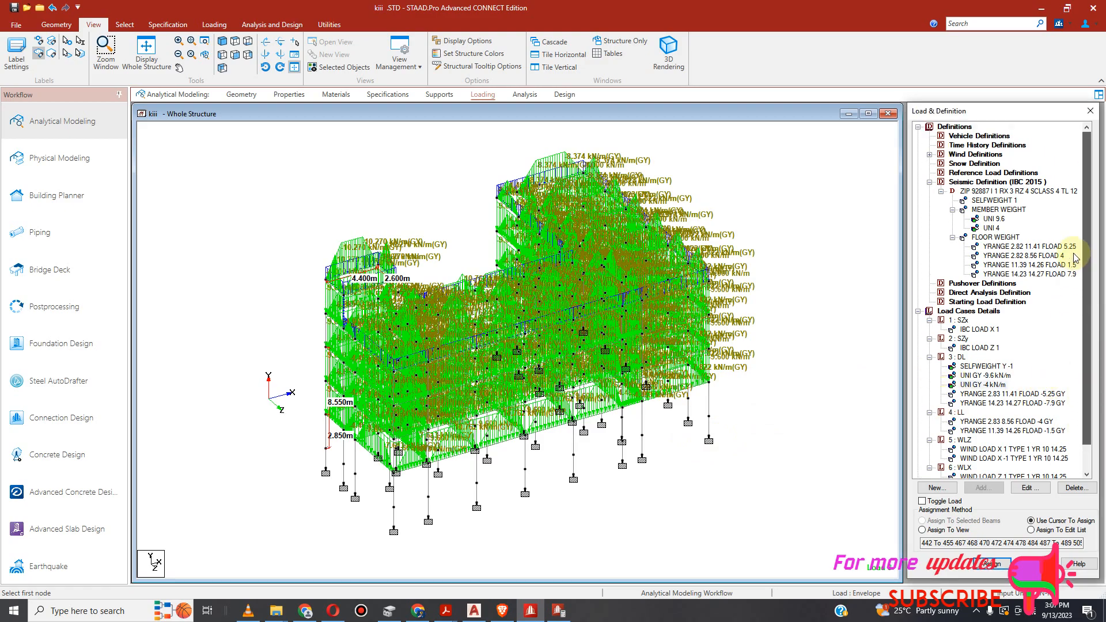
scroll(1081, 346, down, 1)
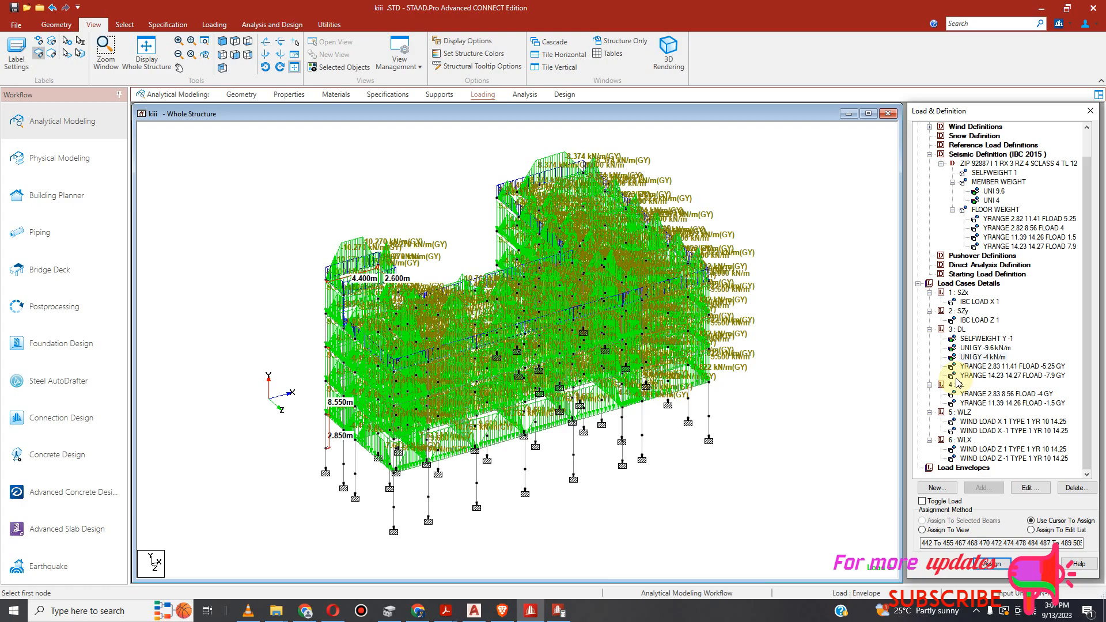
click(214, 26)
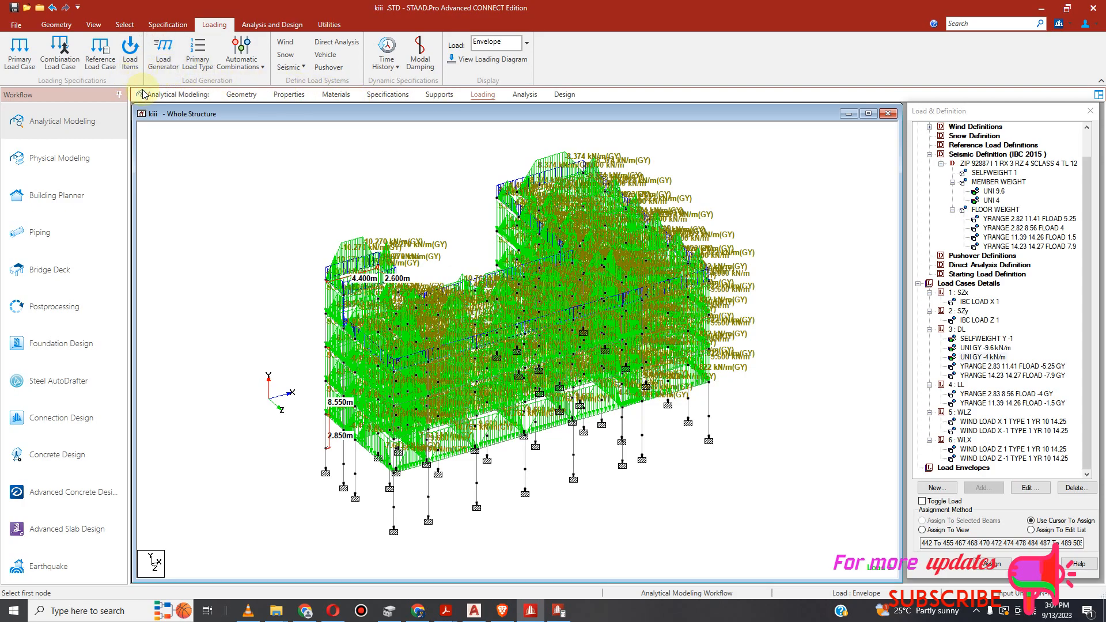
click(63, 55)
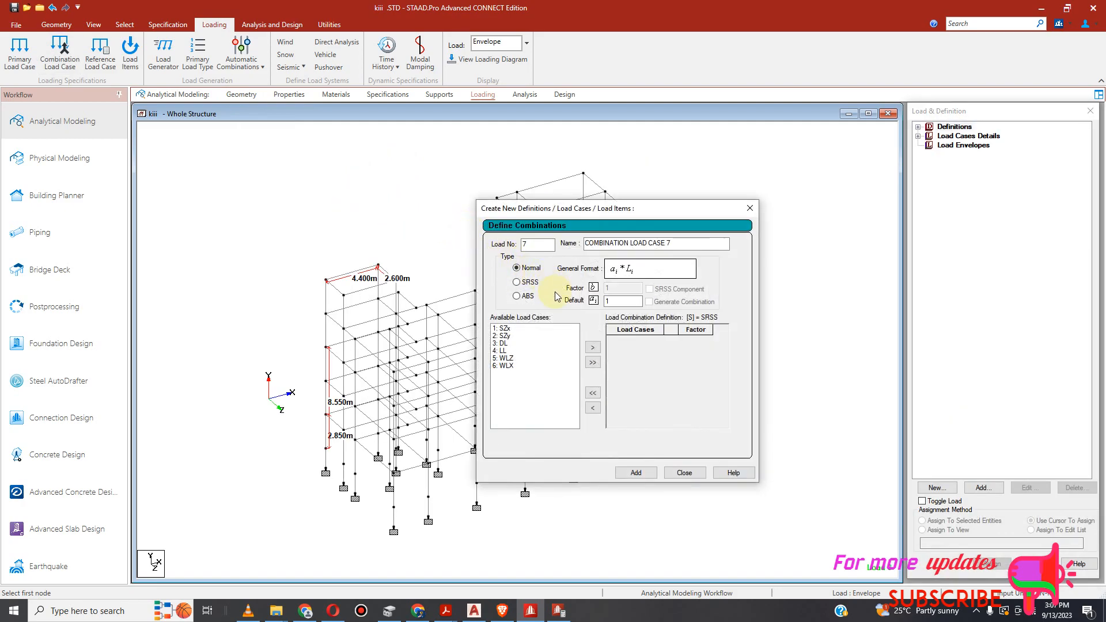
click(686, 473)
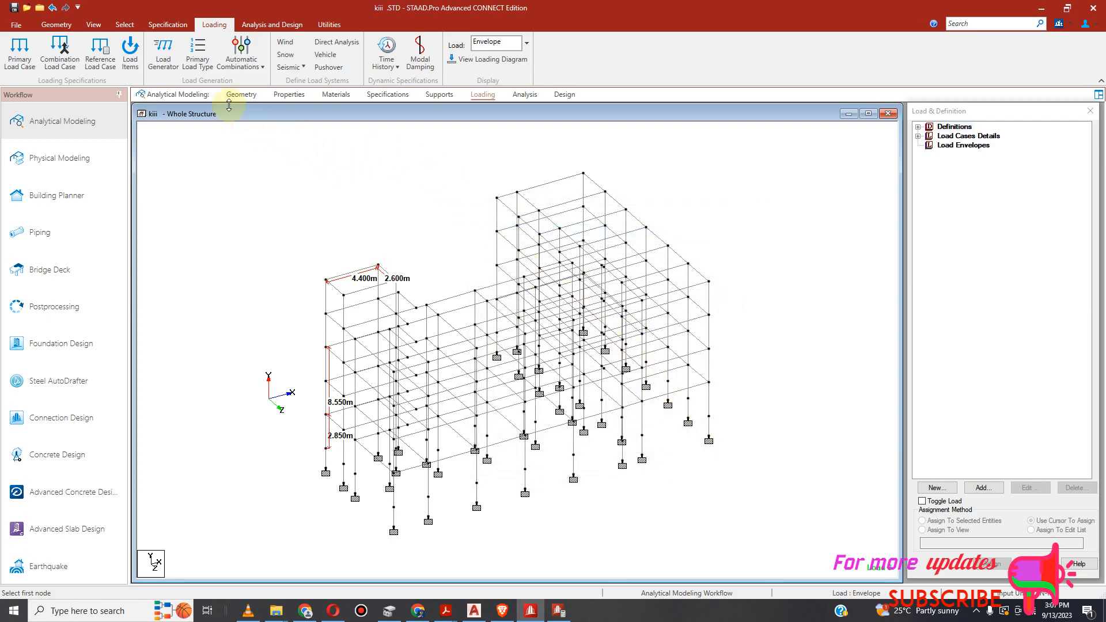
Generate automatic load combinations from ACI:318-2002, category Table1, starting at number 7, add them to the model and save it.
click(247, 68)
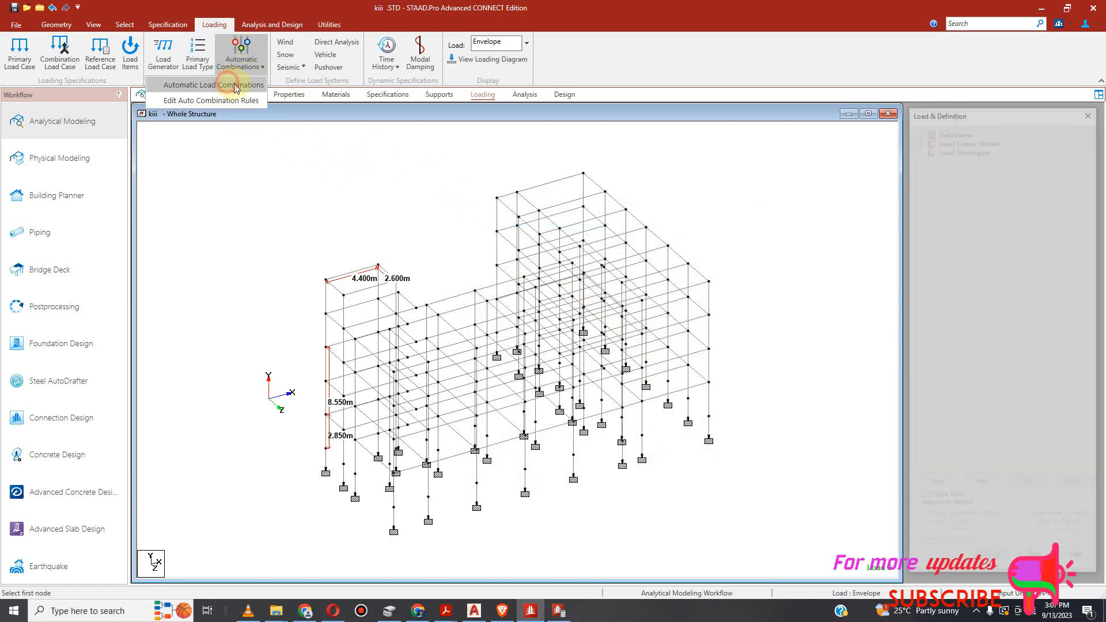
click(231, 82)
click(644, 238)
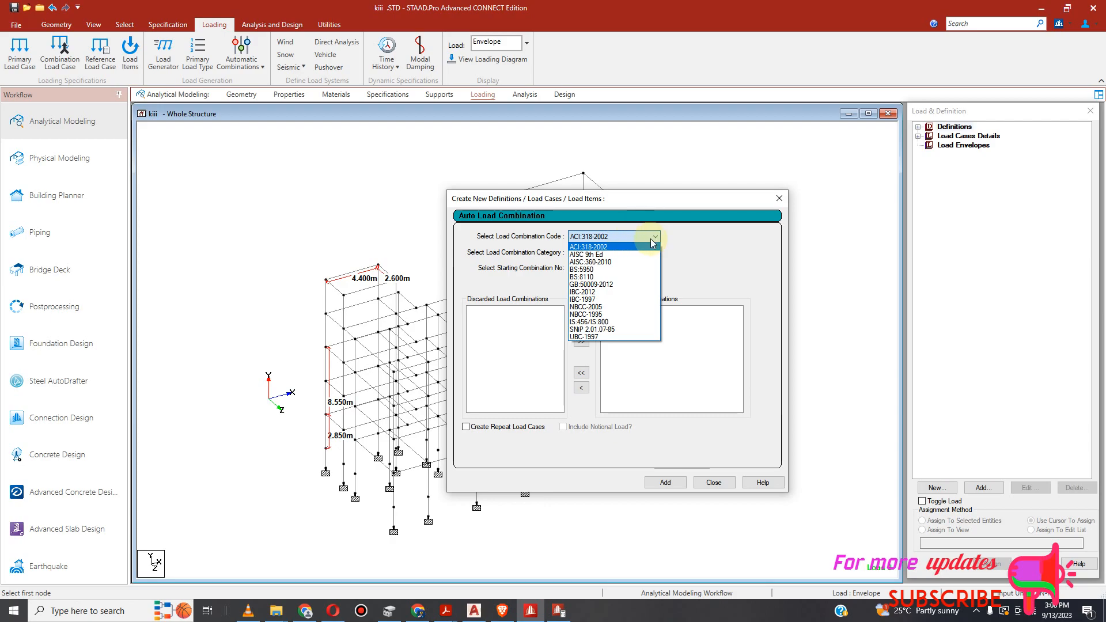
click(618, 247)
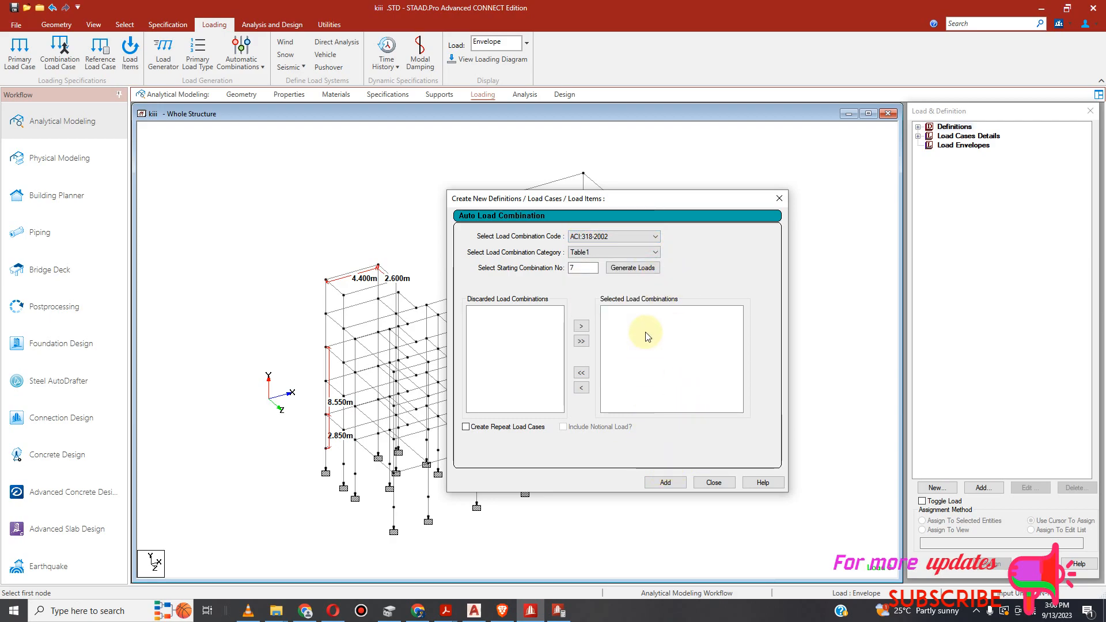
click(633, 268)
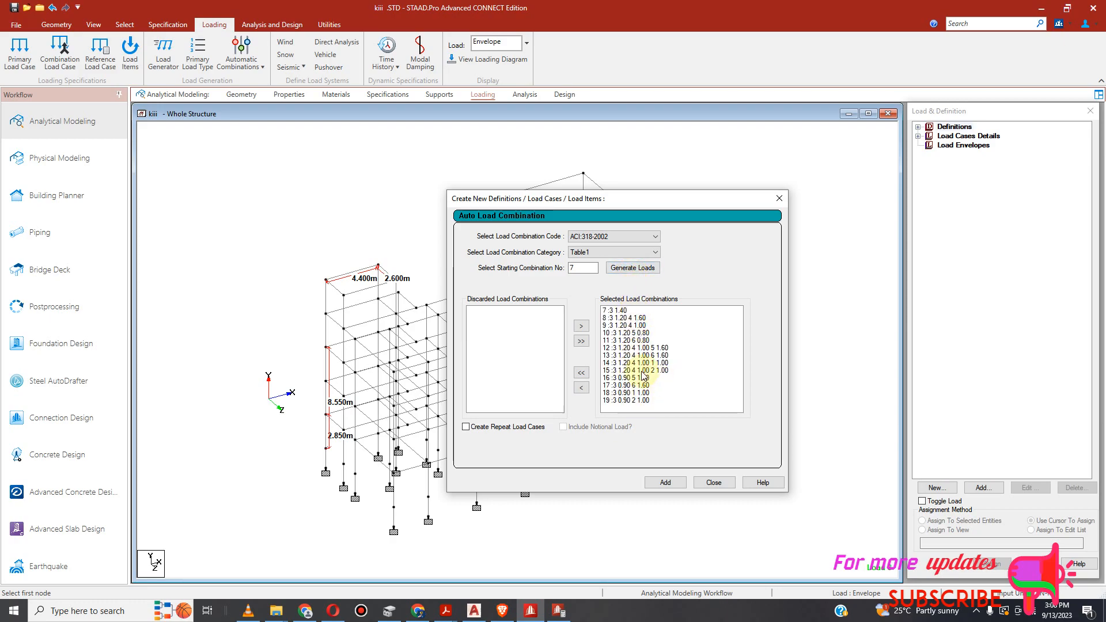
click(661, 484)
click(713, 482)
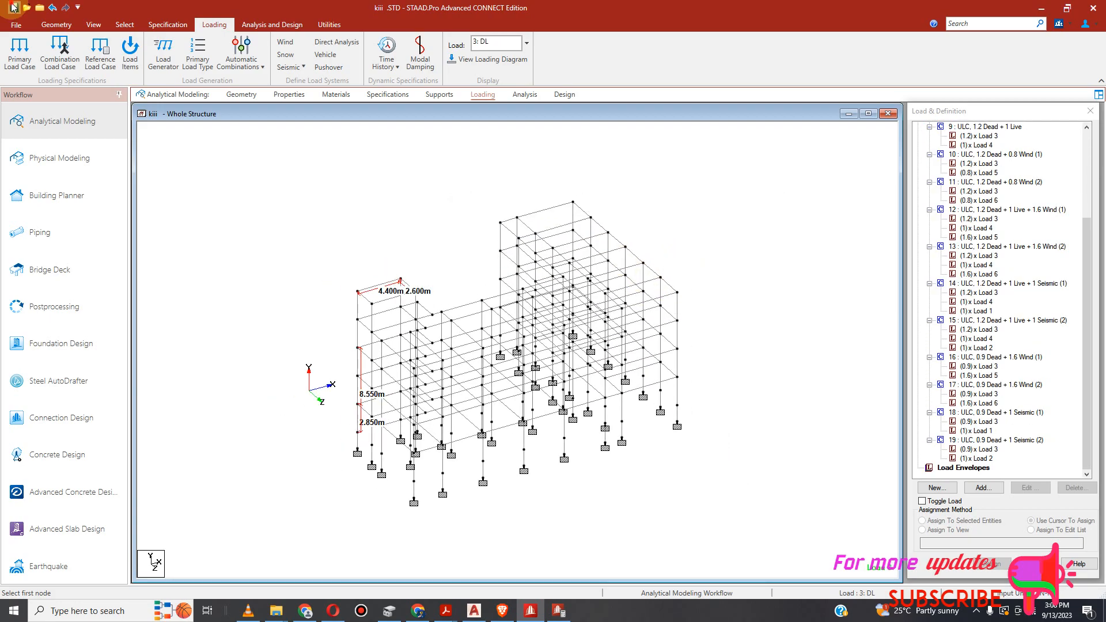
click(13, 7)
click(542, 362)
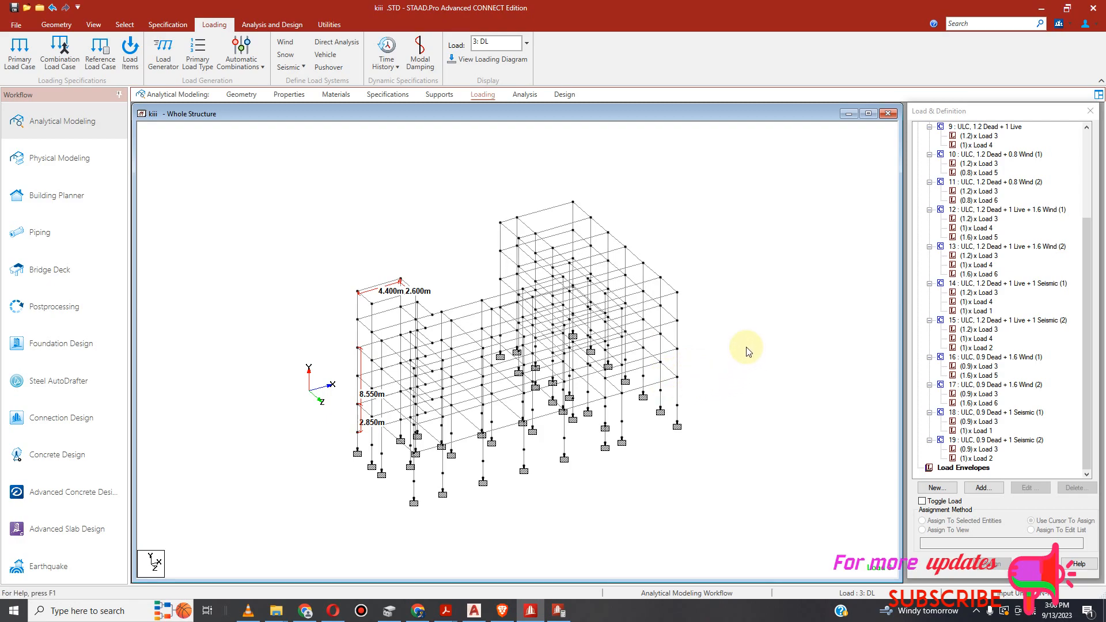
Review the load definitions and the load items of cases SZx, SZy and DL alongside the load combinations.
scroll(726, 377, up, 2)
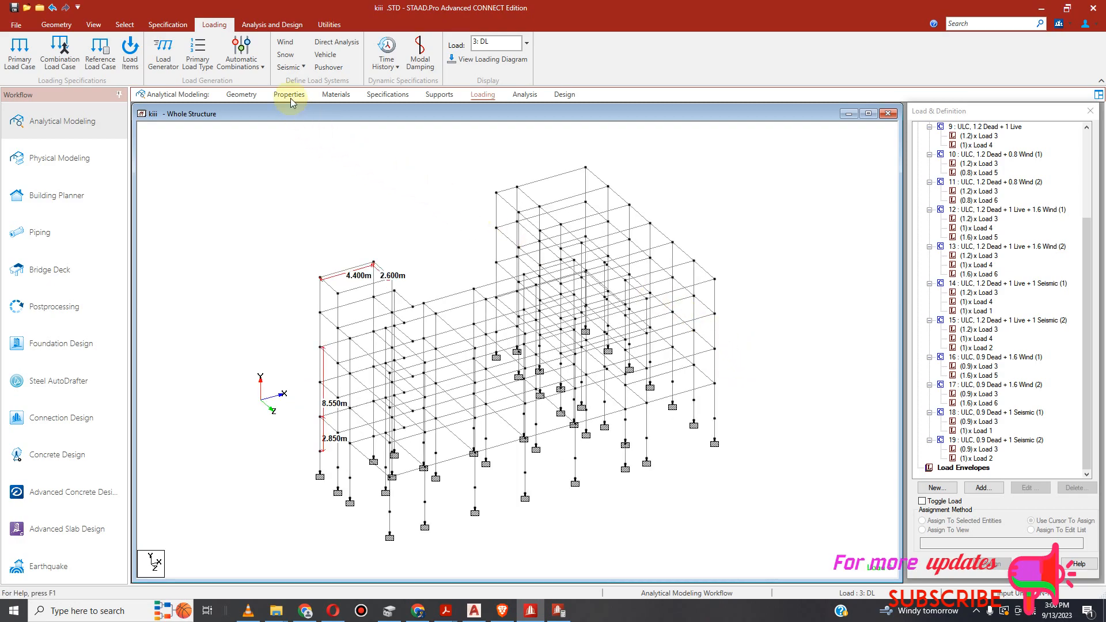
click(276, 25)
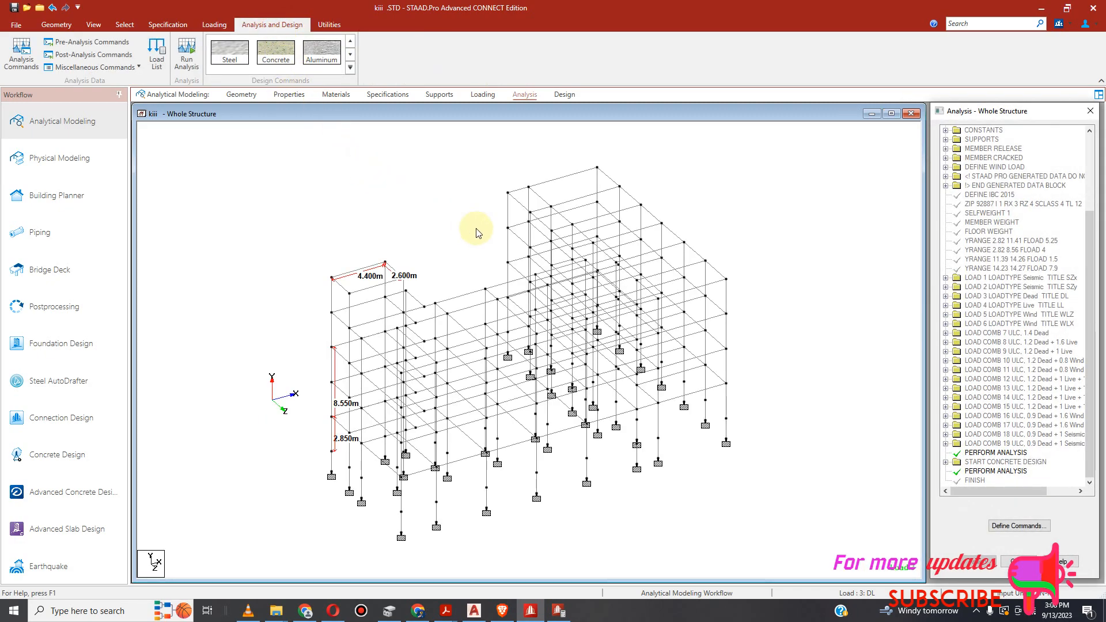
click(57, 24)
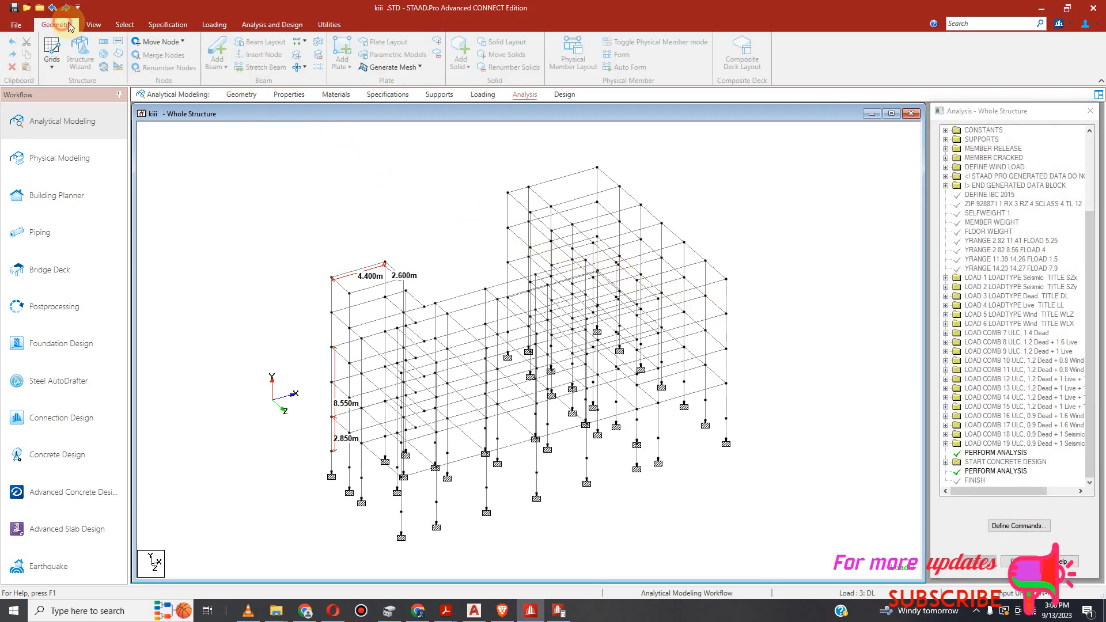
click(214, 24)
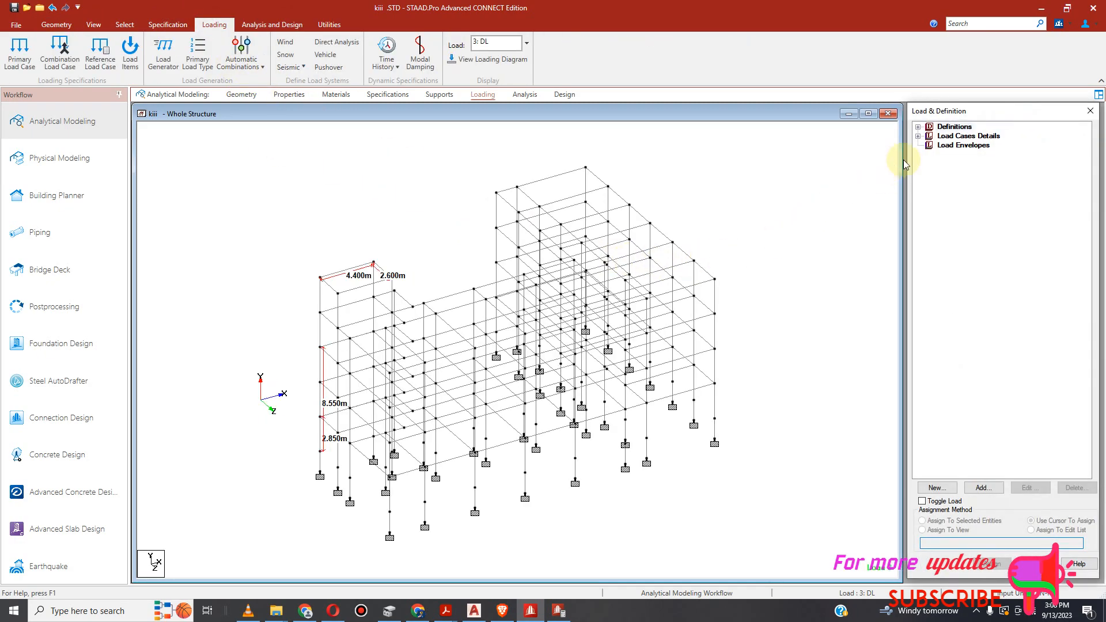
click(918, 136)
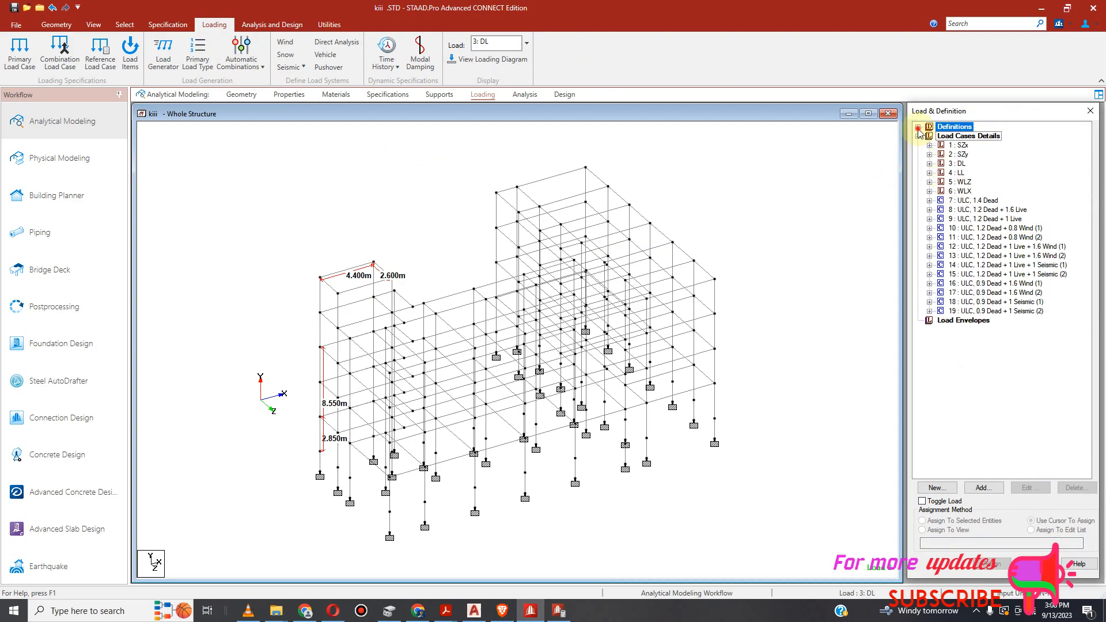
click(918, 127)
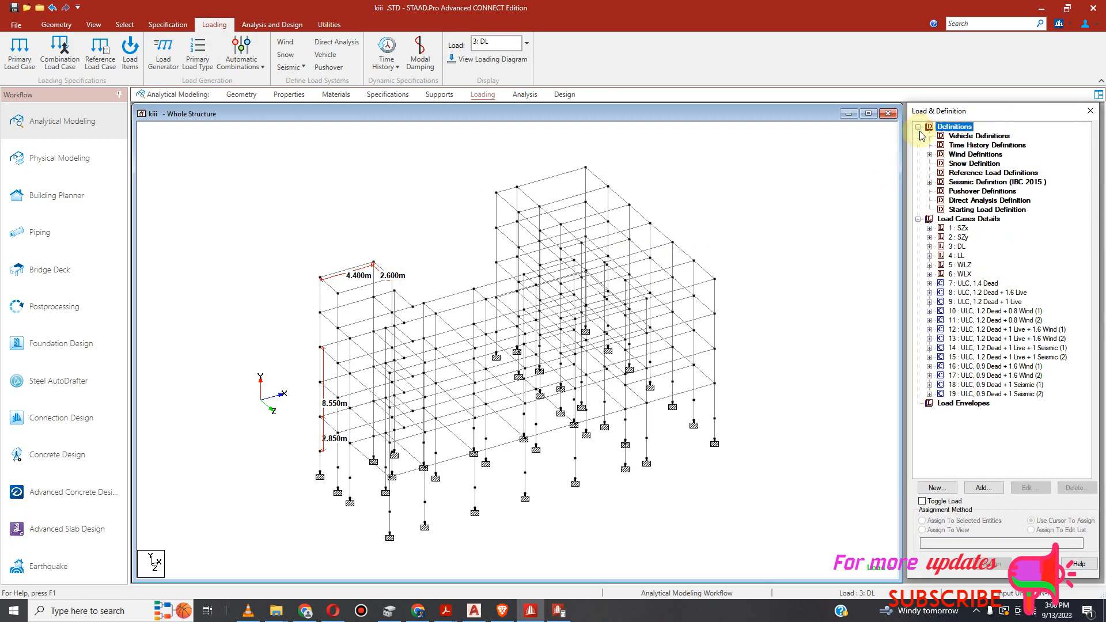
double_click(964, 229)
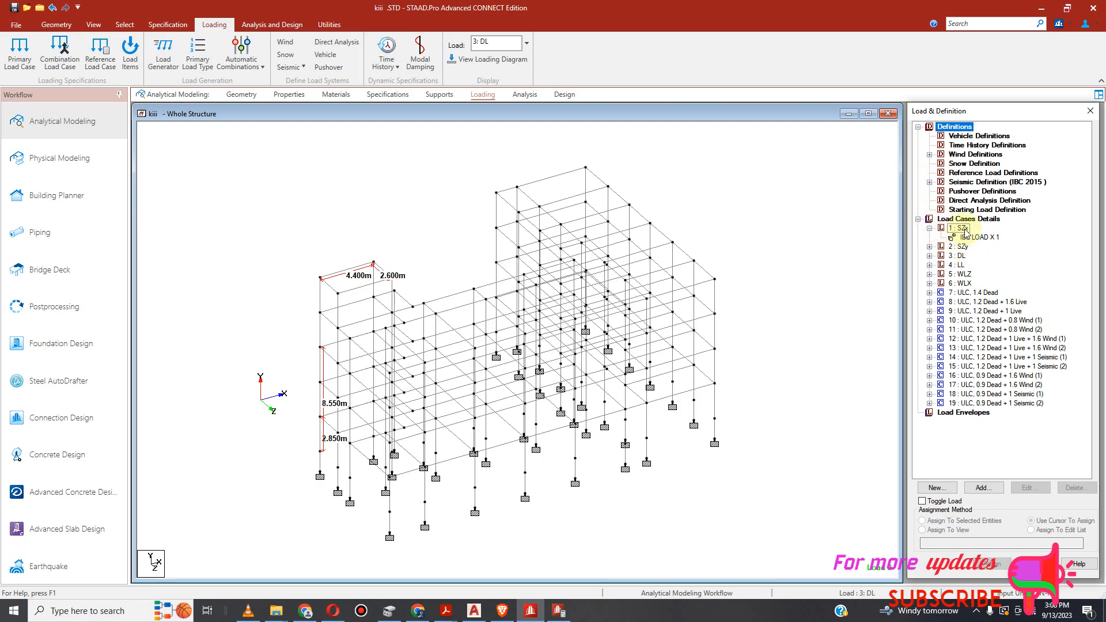
click(930, 247)
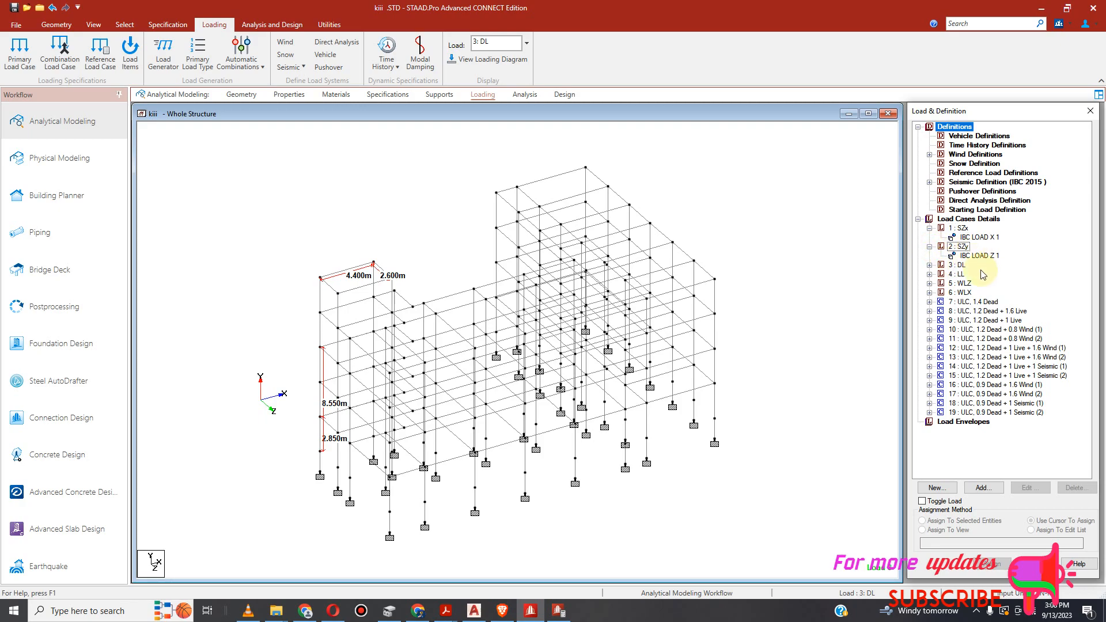
click(929, 265)
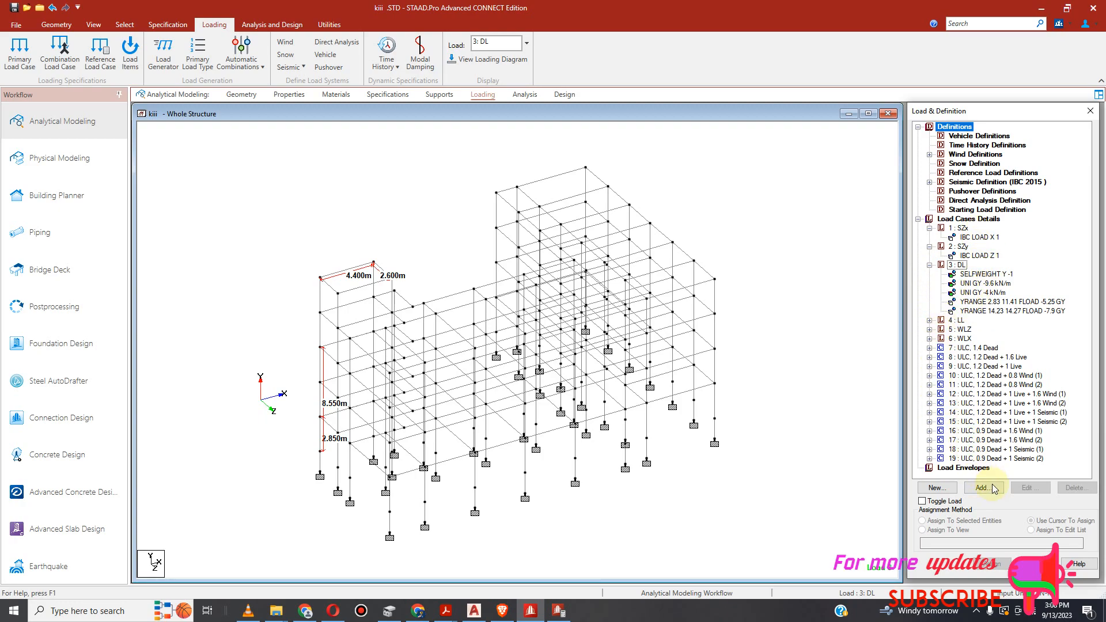
click(1035, 564)
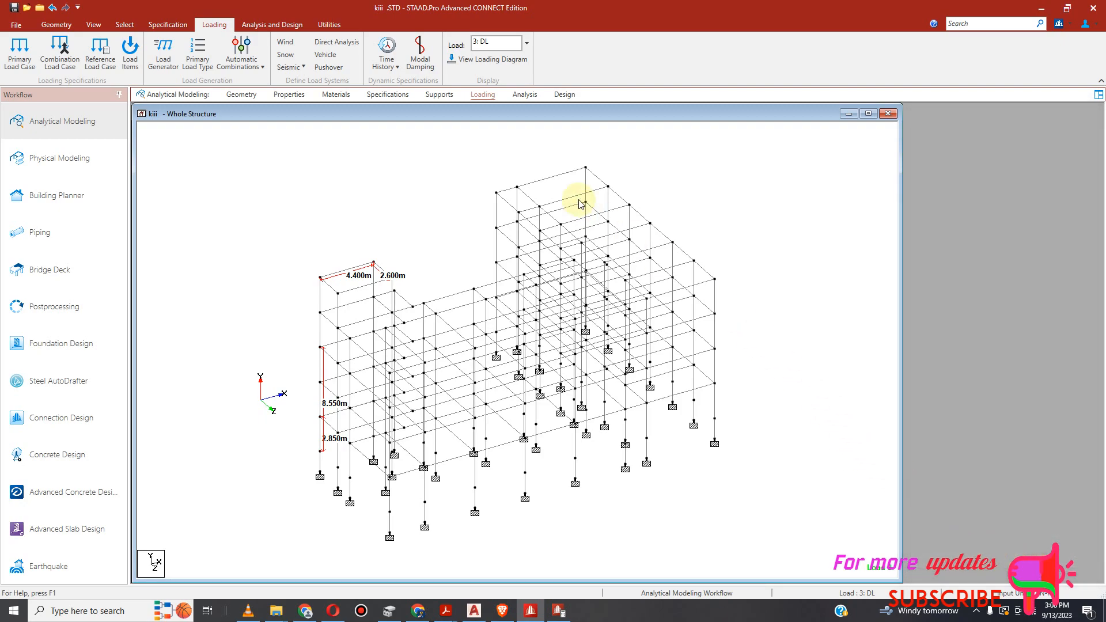
Set the concrete design code to ACI 318 1999, run the analysis and move its progress window out of the way.
click(272, 25)
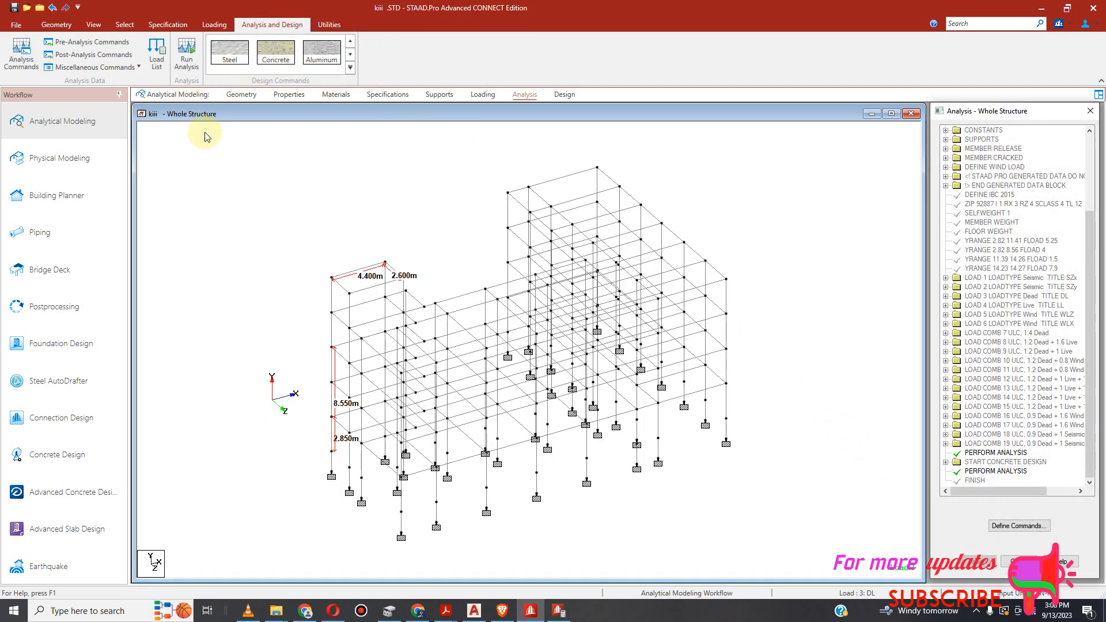
click(286, 58)
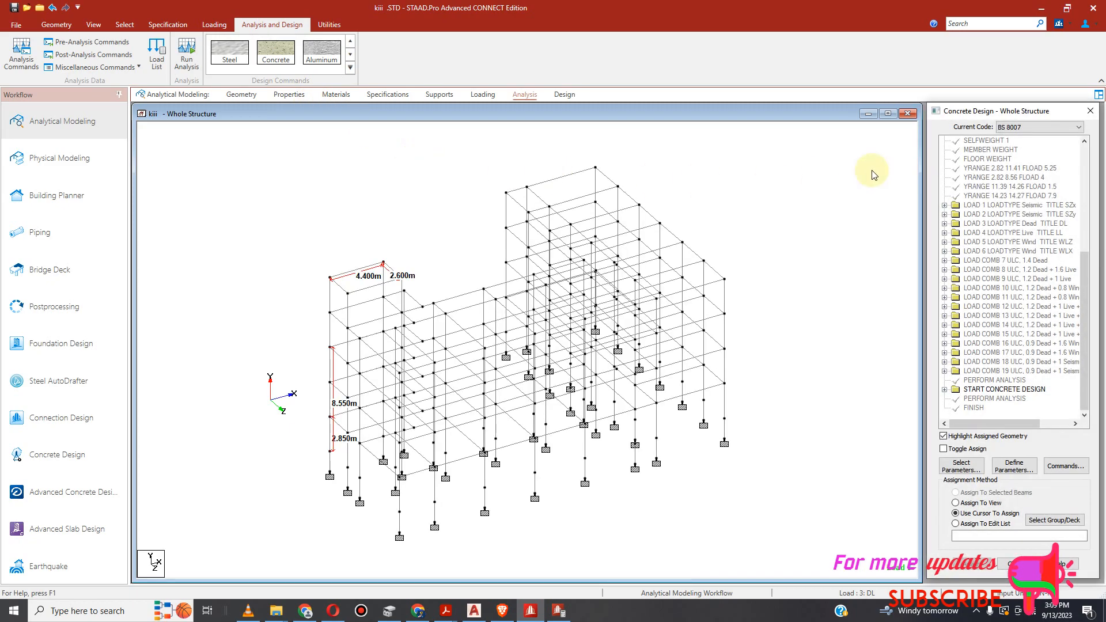
click(1046, 128)
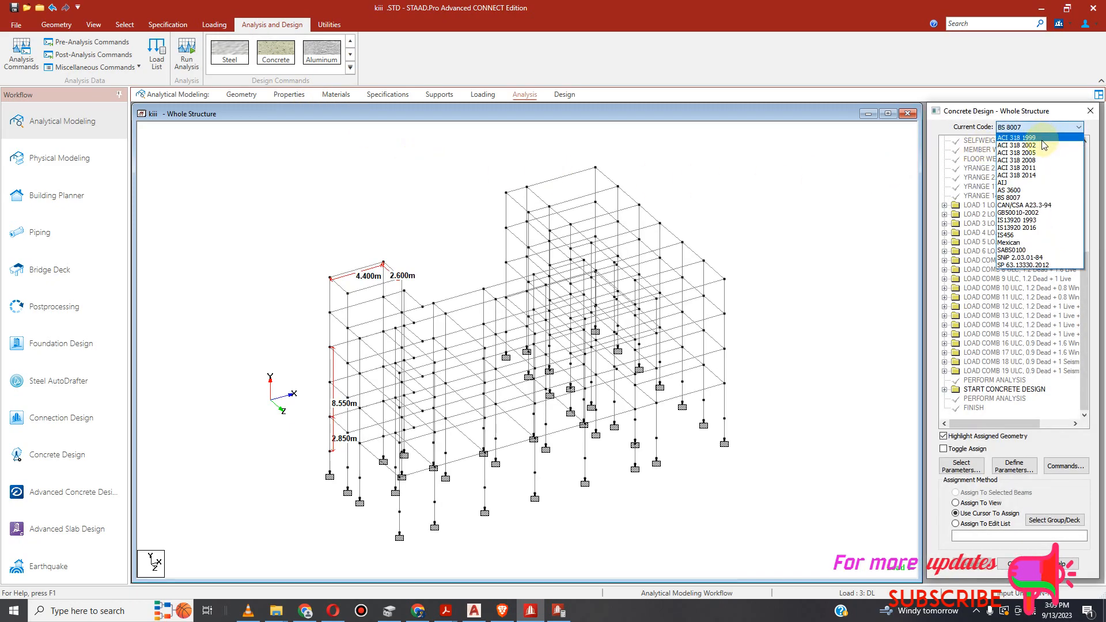
click(1043, 140)
click(182, 56)
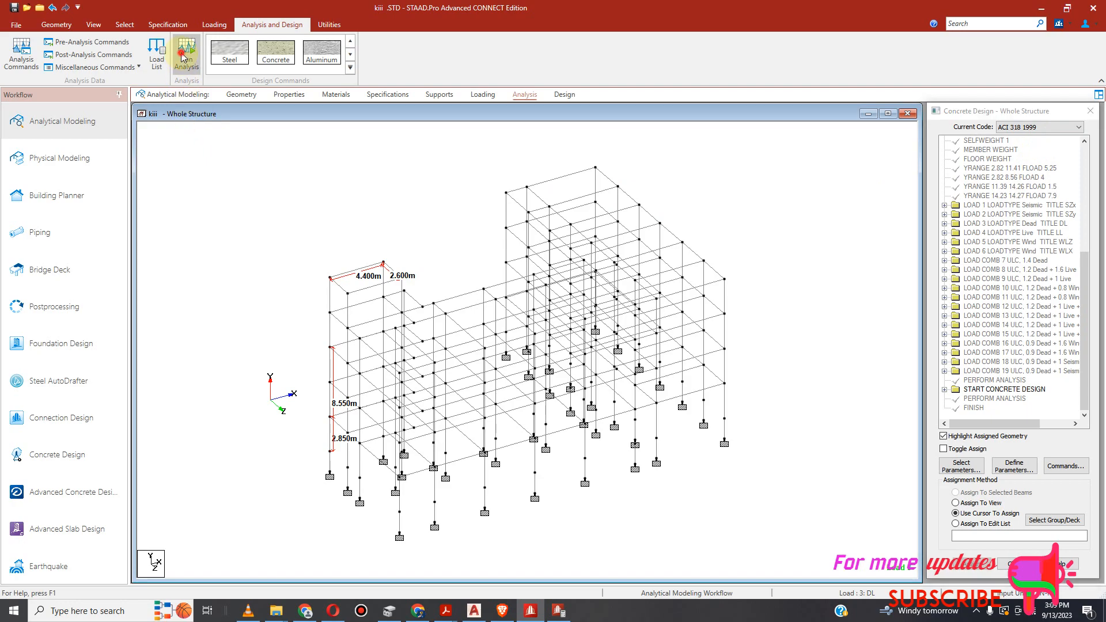
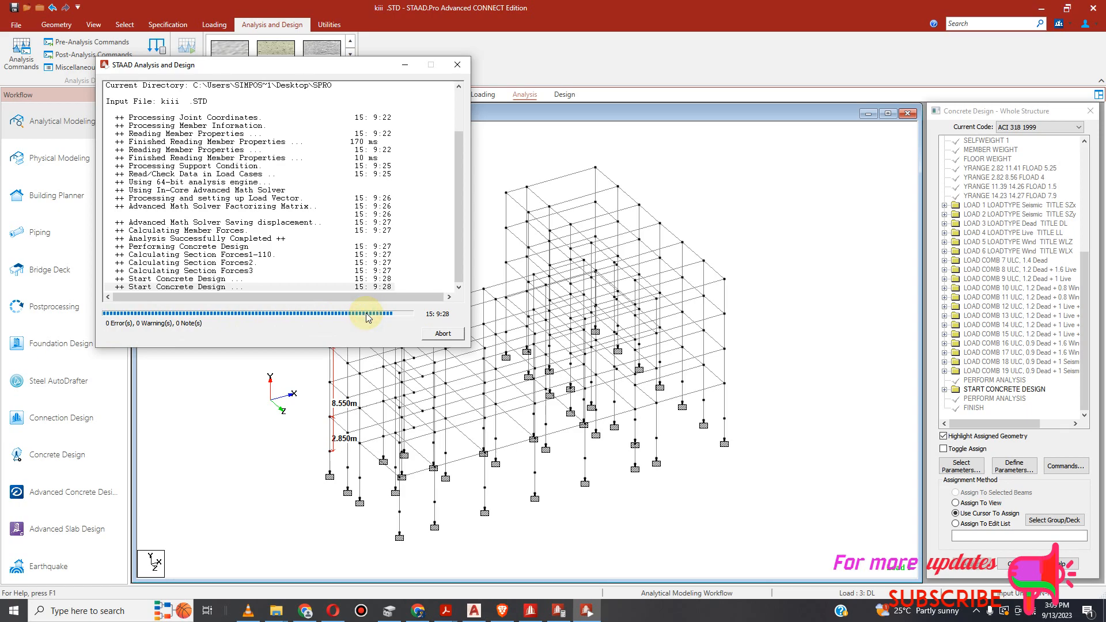
drag(346, 65, 954, 209)
Try to save the model while the analysis is running.
click(14, 9)
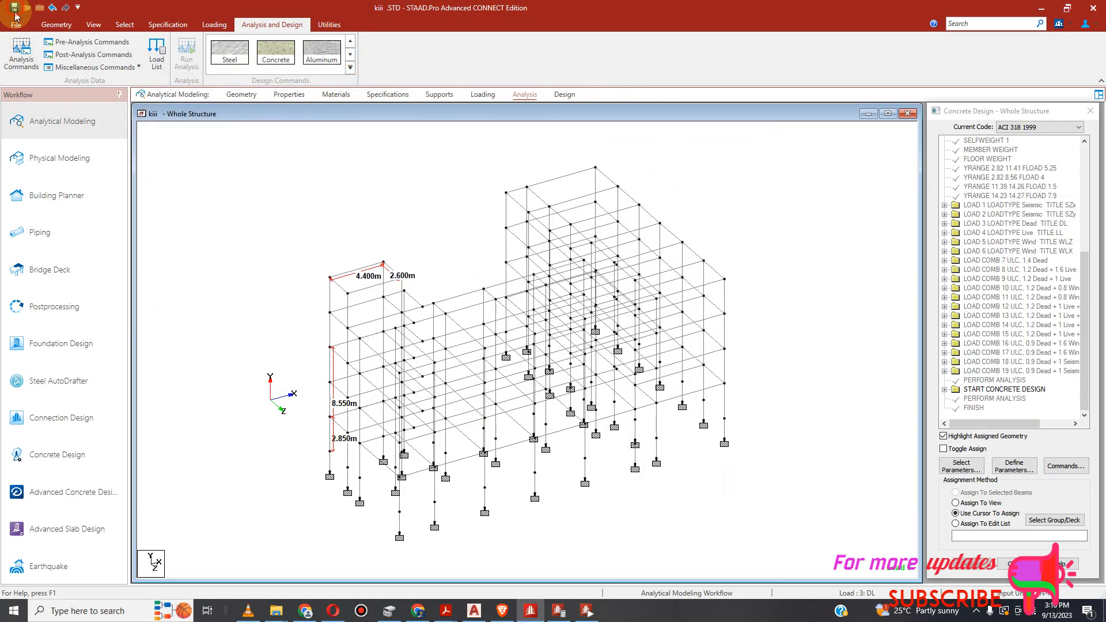
click(594, 330)
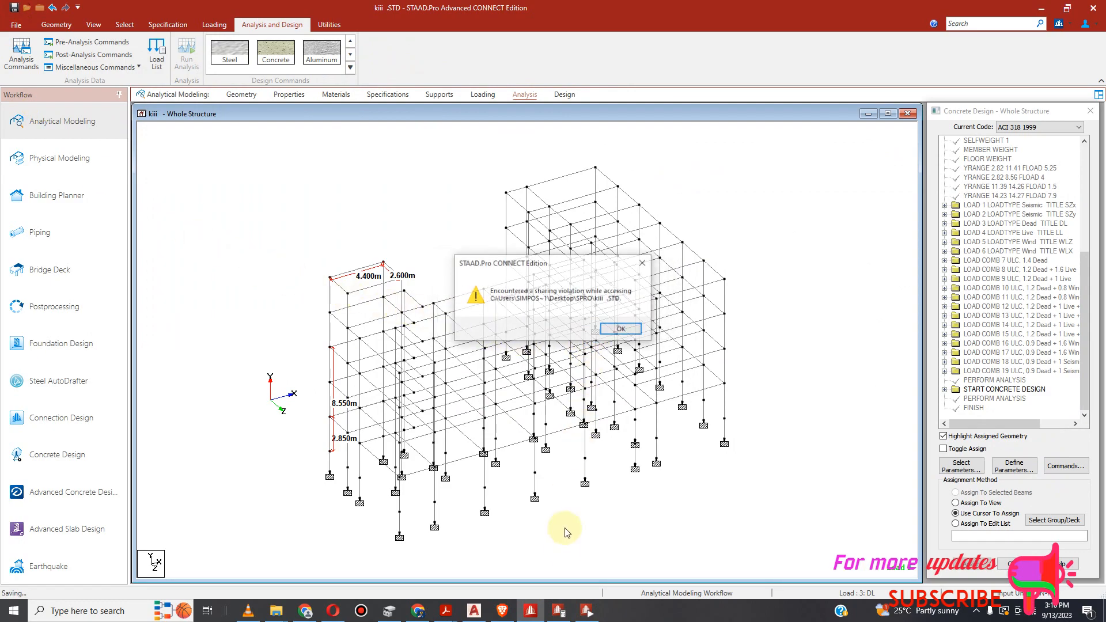
click(622, 330)
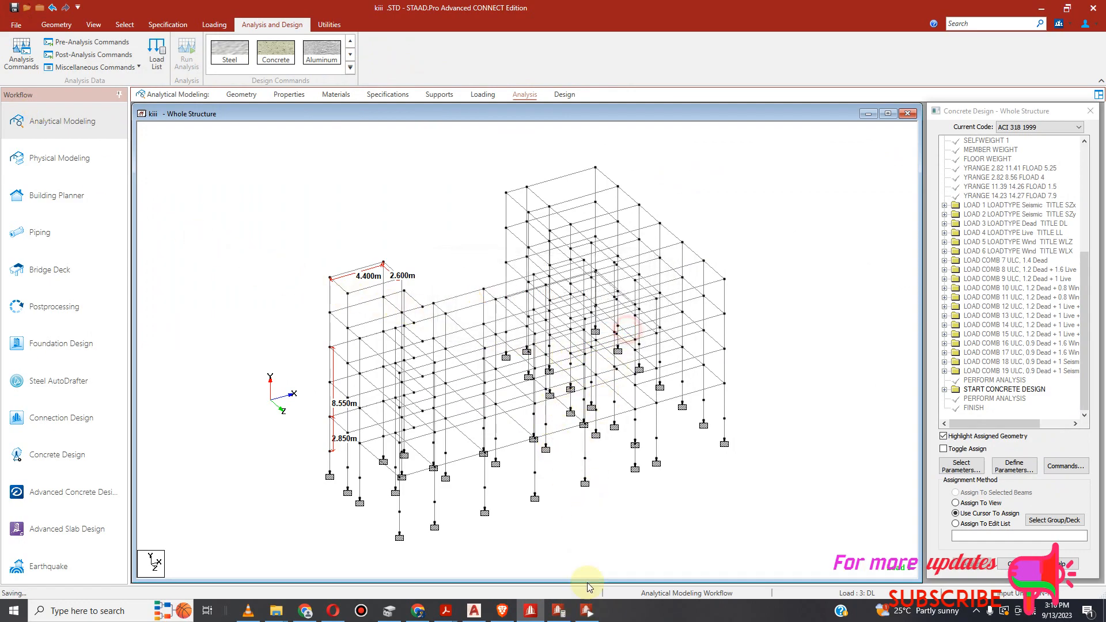
click(558, 611)
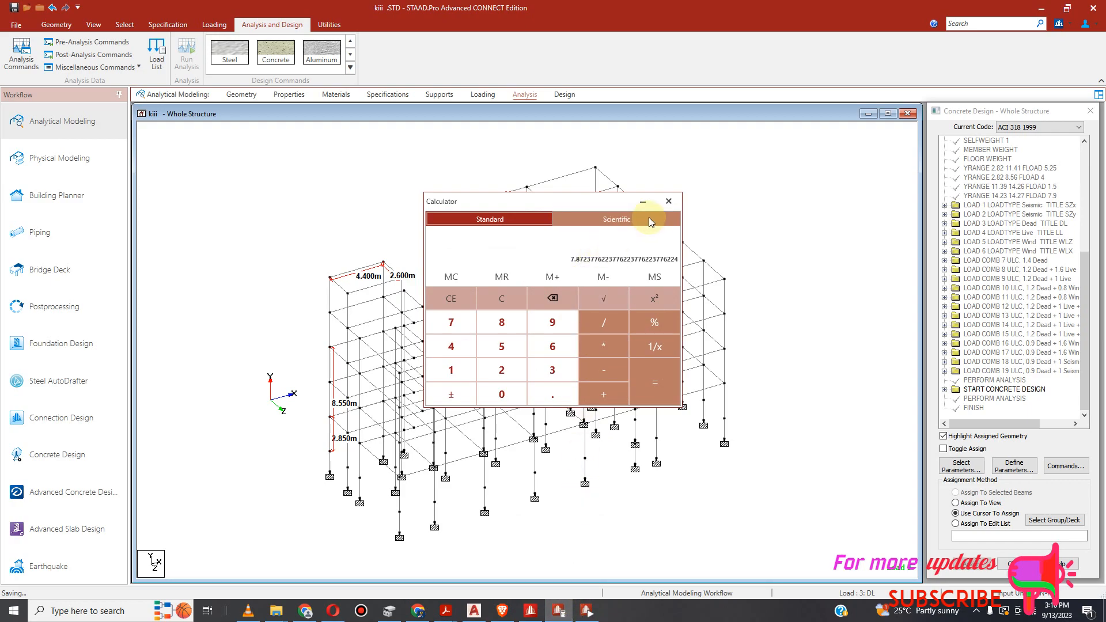
Close the calculator and try to close the analysis progress window, declining to abort the STAAD run.
click(667, 201)
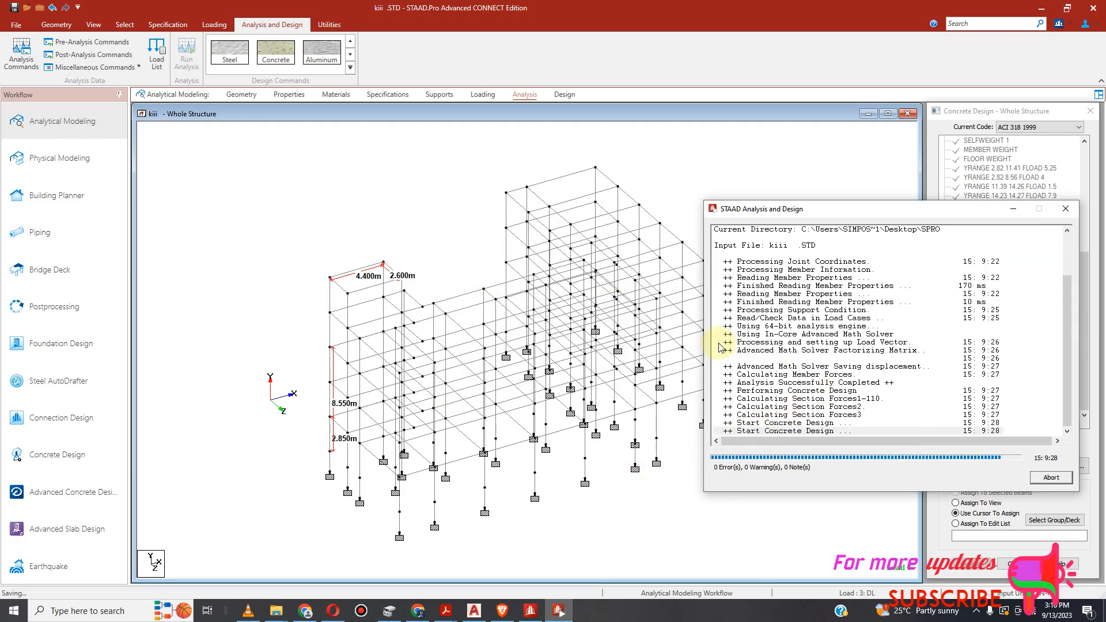
click(1069, 419)
click(1067, 209)
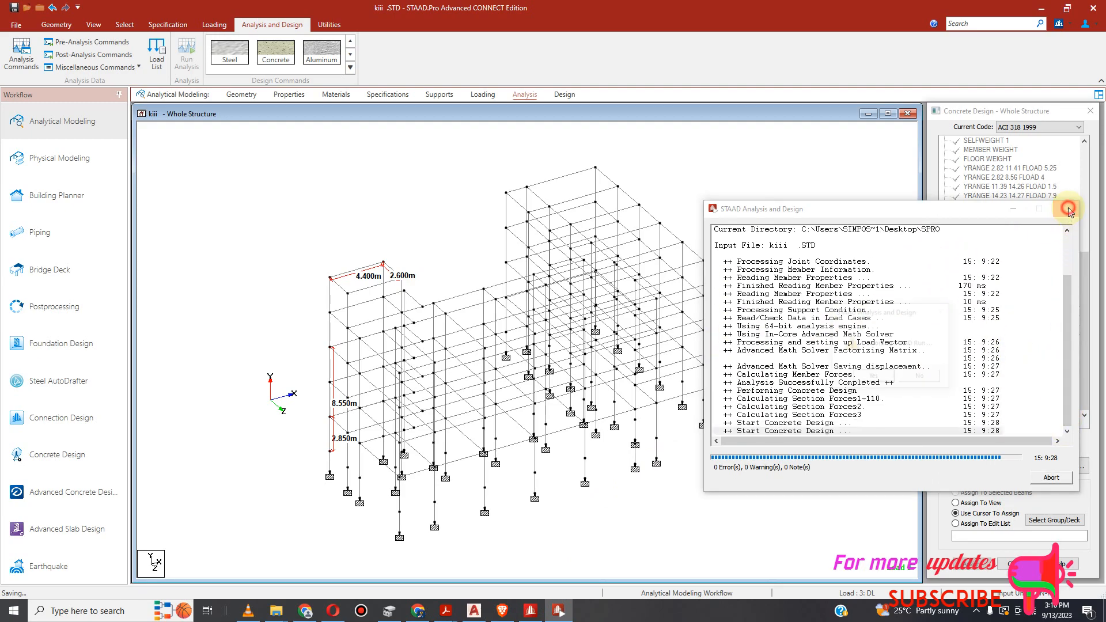
click(915, 378)
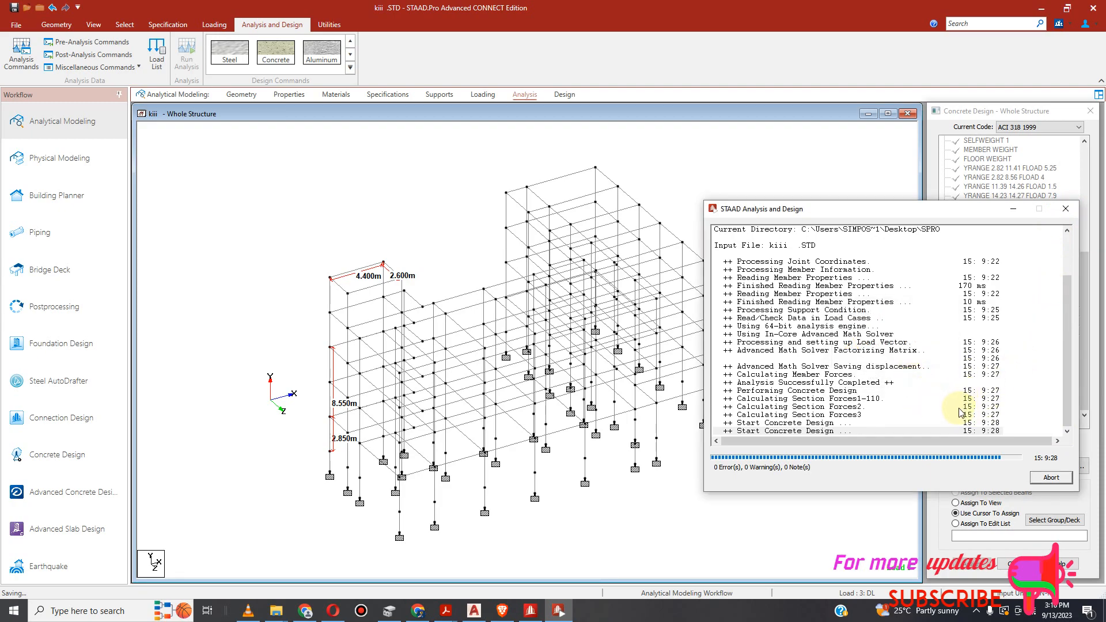
mouse_move(1067, 426)
mouse_down()
mouse_move(1065, 308)
mouse_move(1073, 350)
mouse_move(1051, 438)
mouse_up()
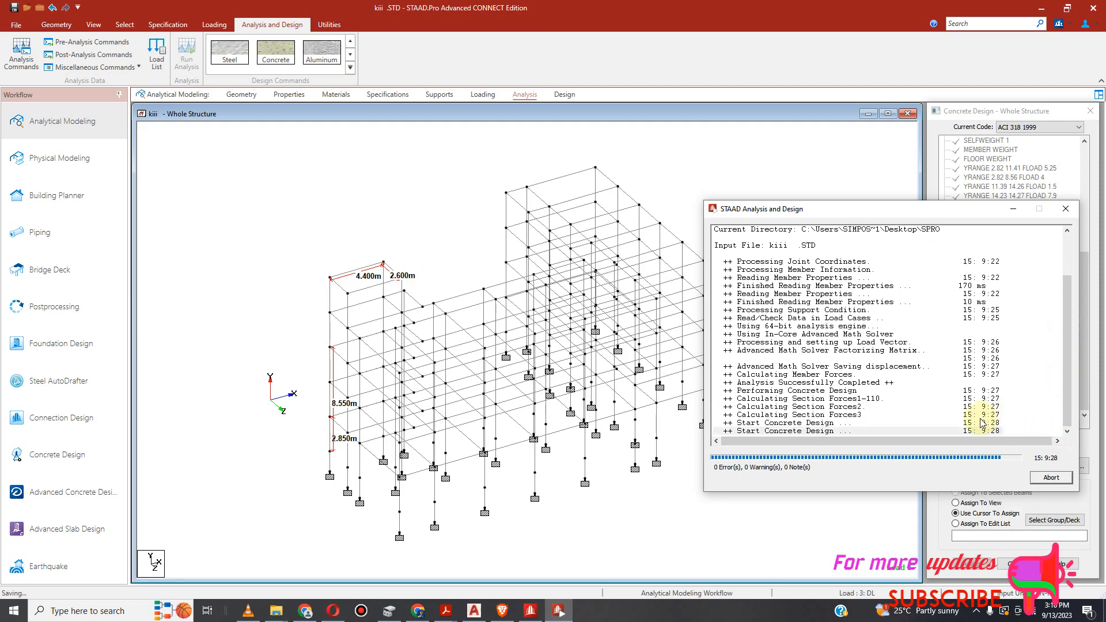
click(1066, 209)
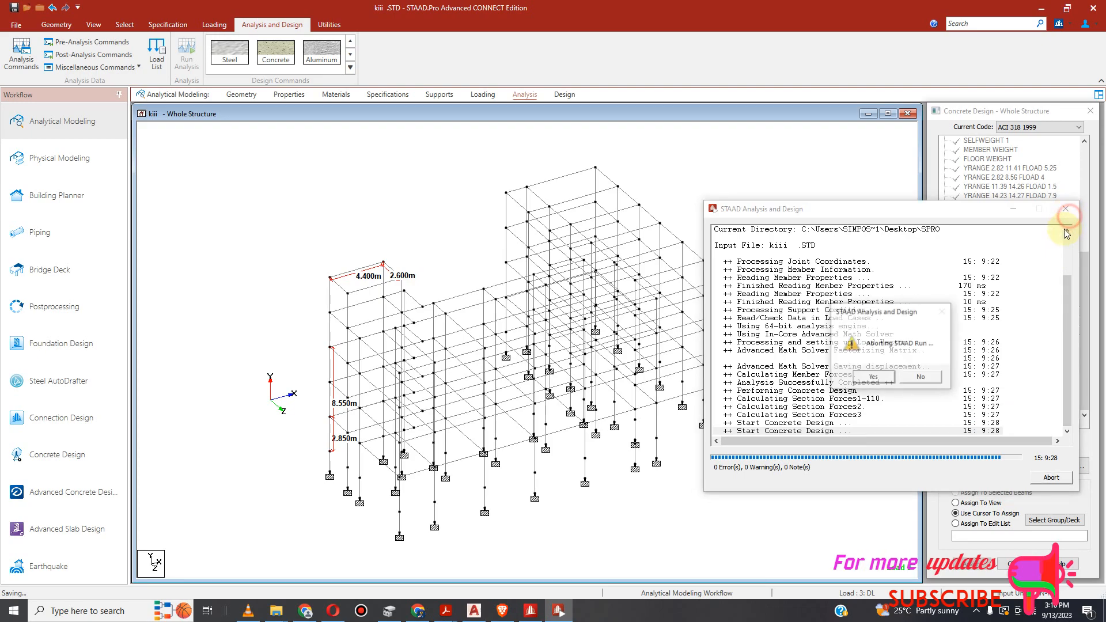
click(898, 377)
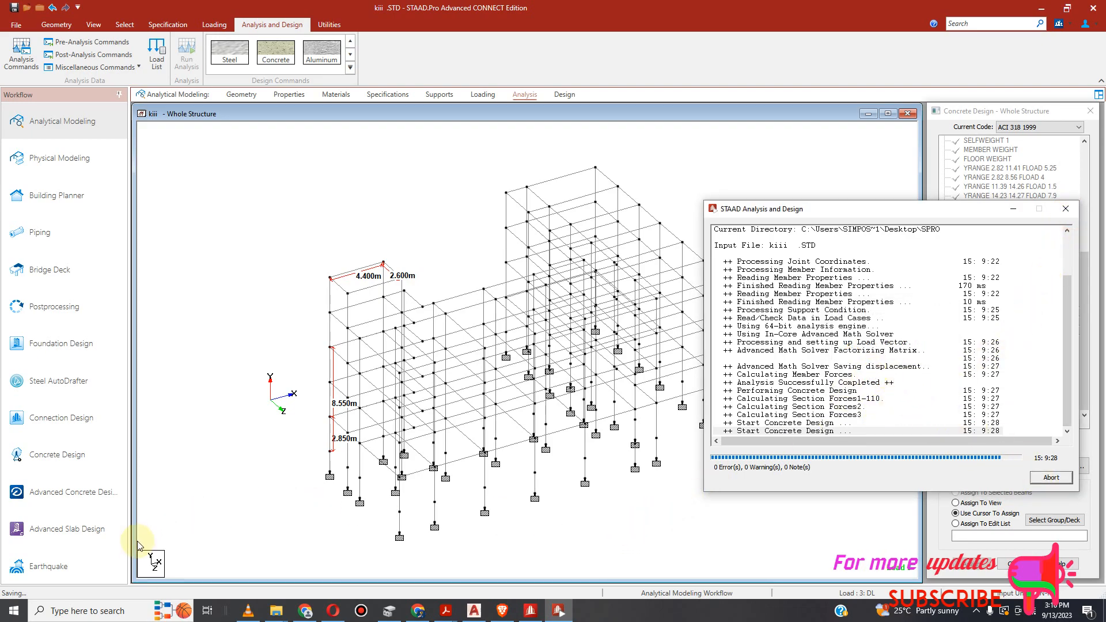
click(19, 614)
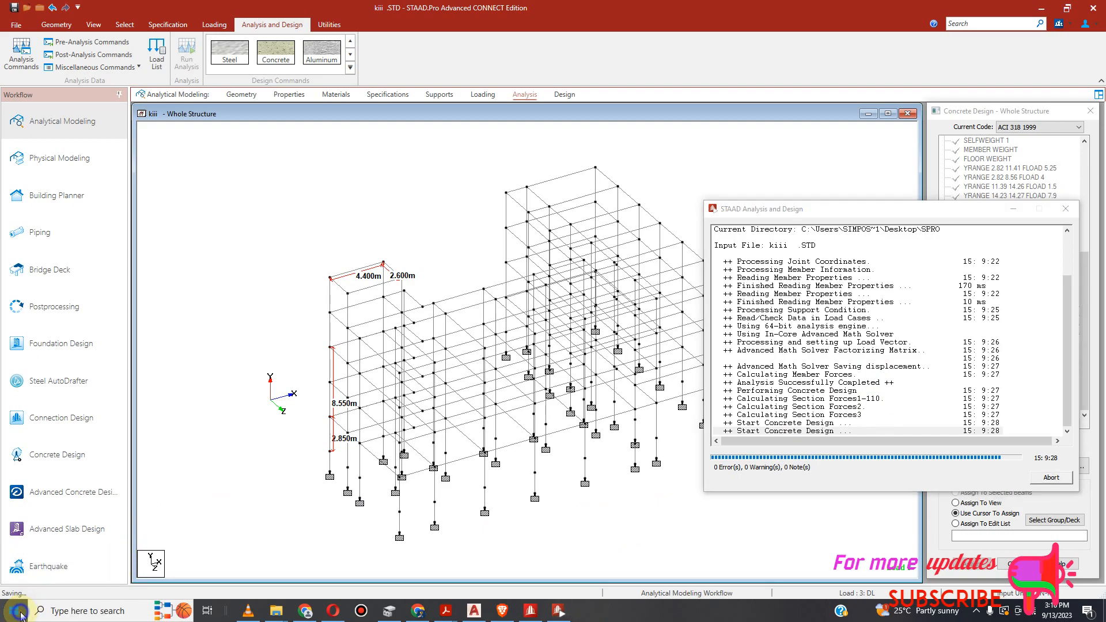
right_click(19, 615)
click(63, 482)
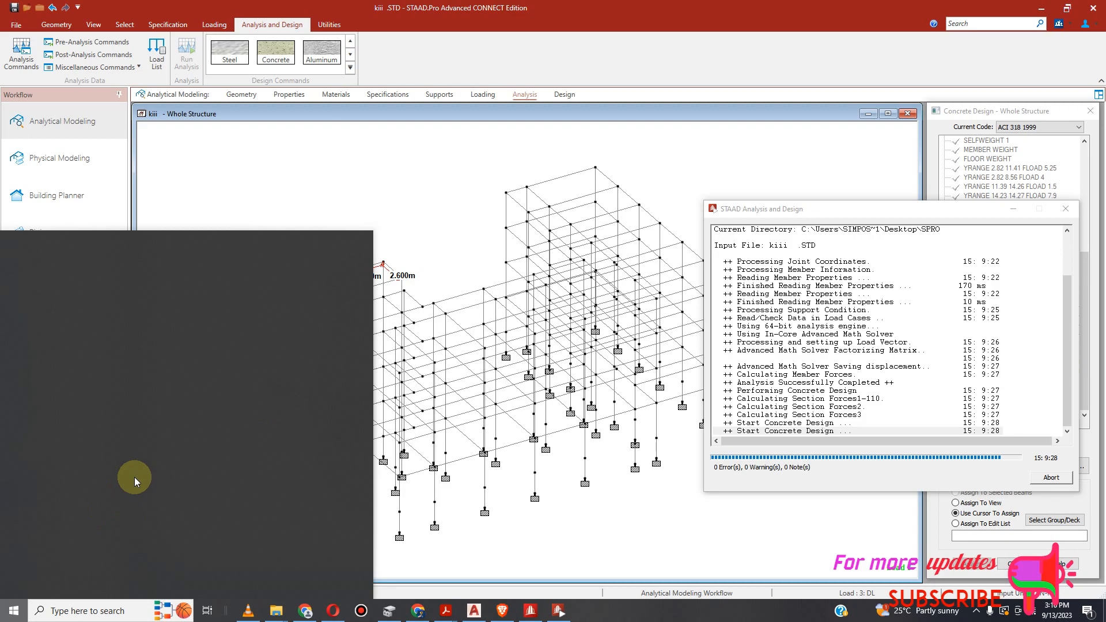
click(15, 558)
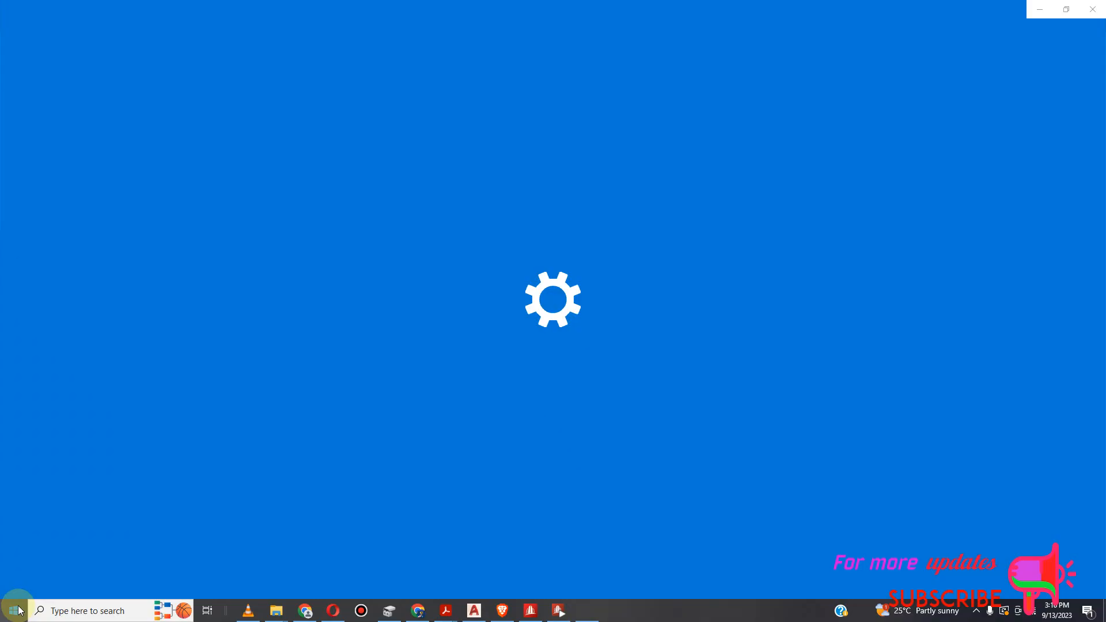
right_click(17, 612)
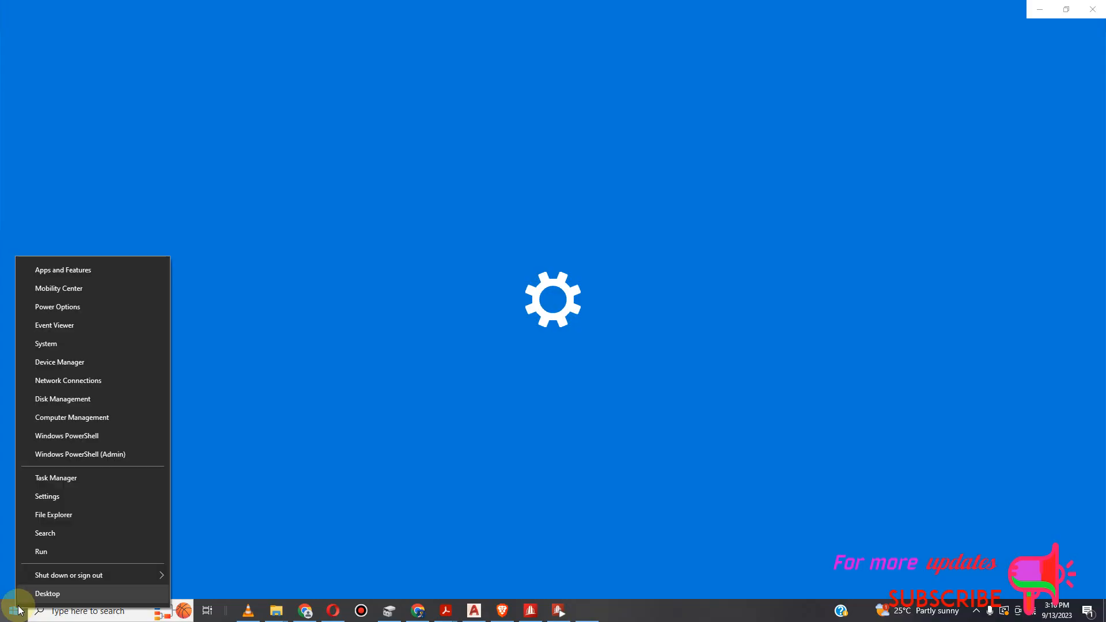
click(60, 496)
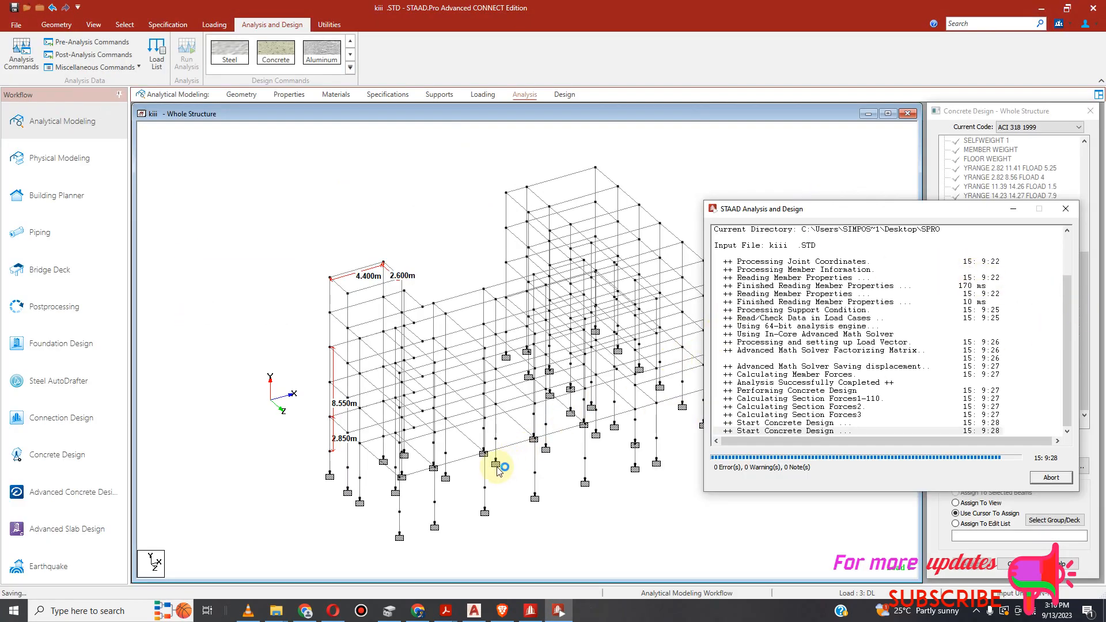
Open Task Manager and switch to the running SProStaad for Windows task.
key(ctrl+shift+Escape)
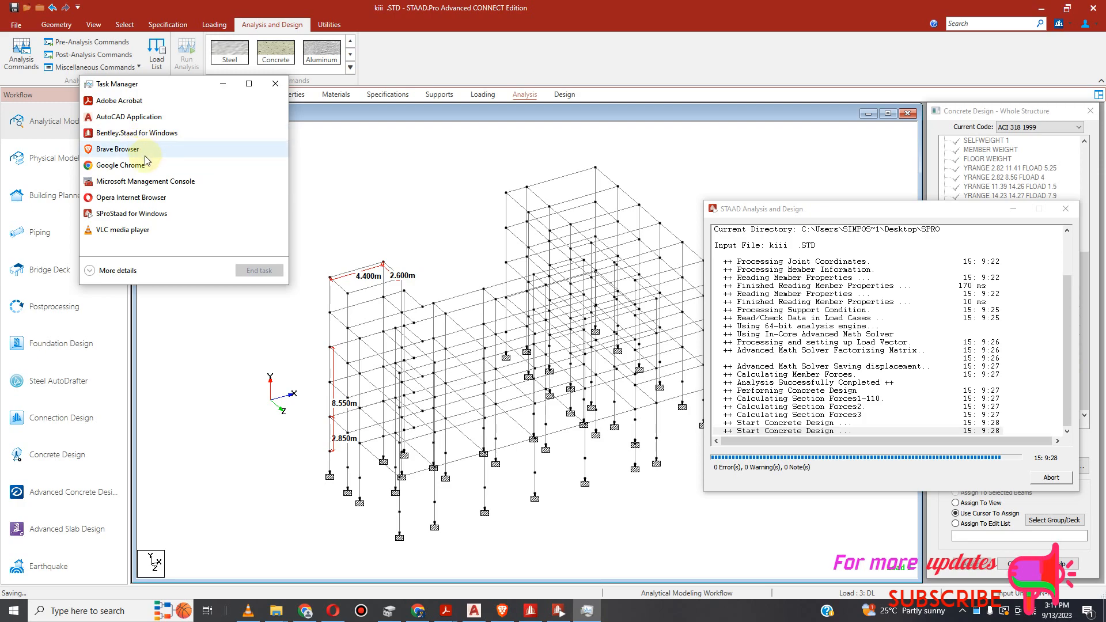
double_click(133, 213)
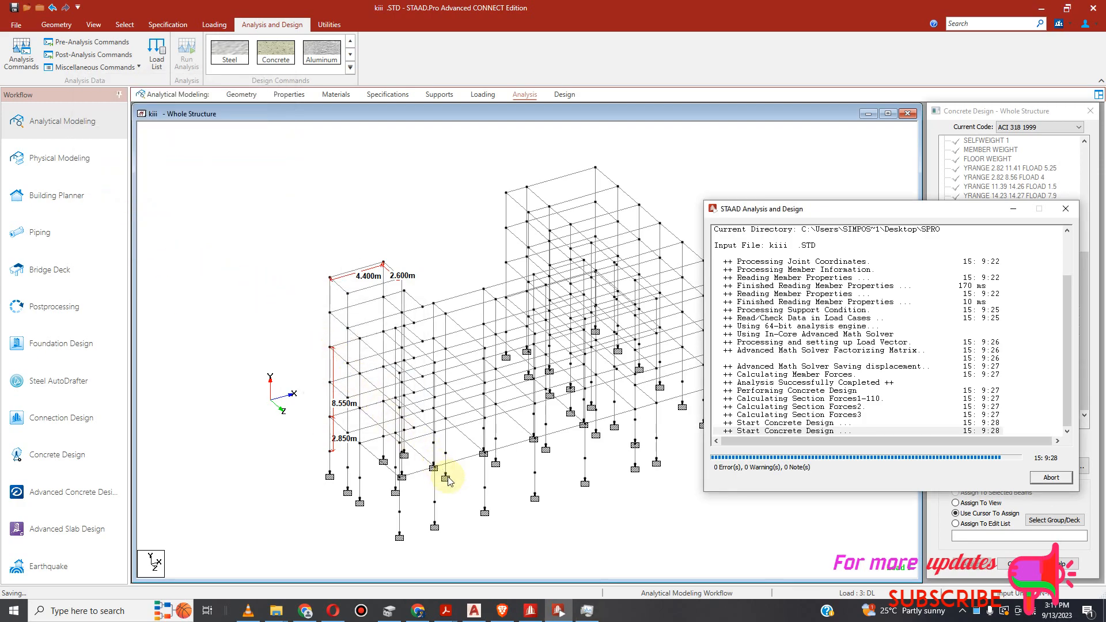
End the running SProStaad for Windows task in Task Manager, close Task Manager and save the model.
click(587, 611)
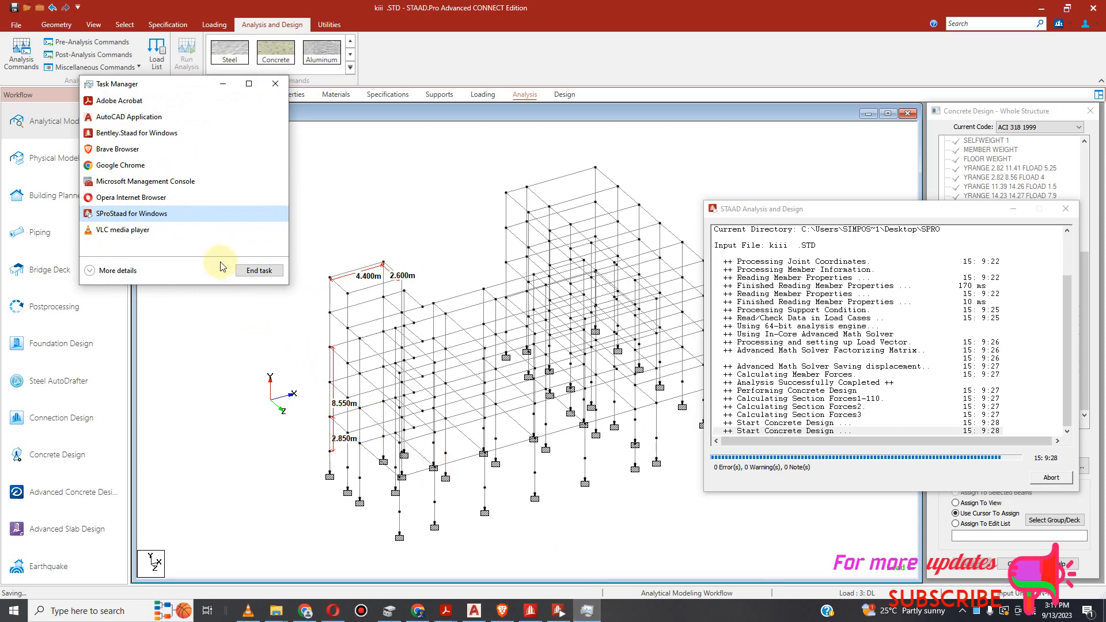
click(259, 270)
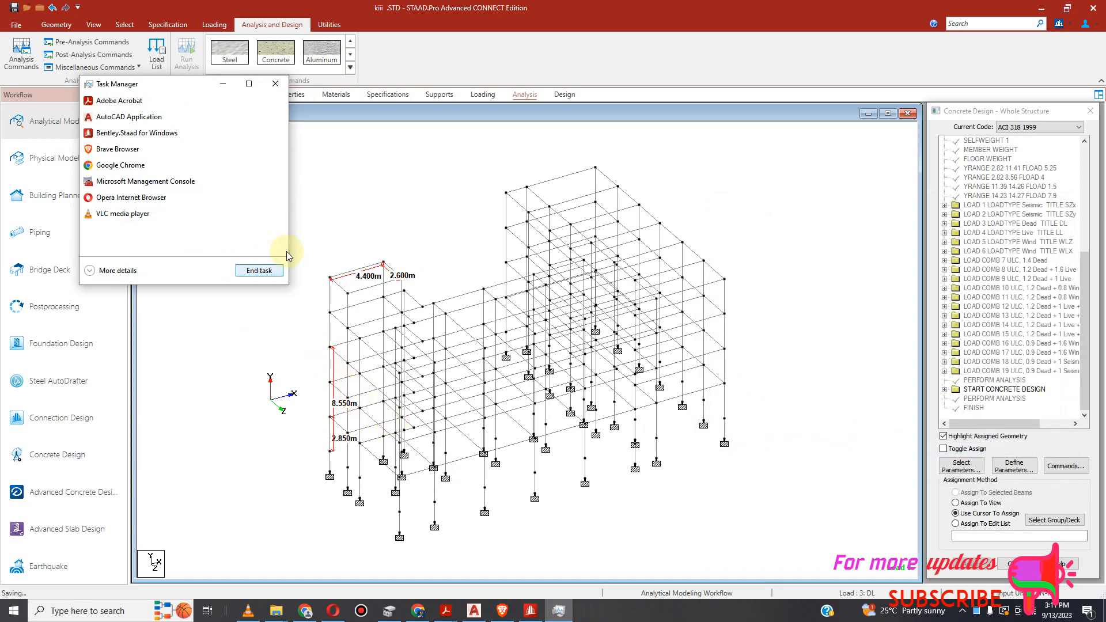
click(276, 86)
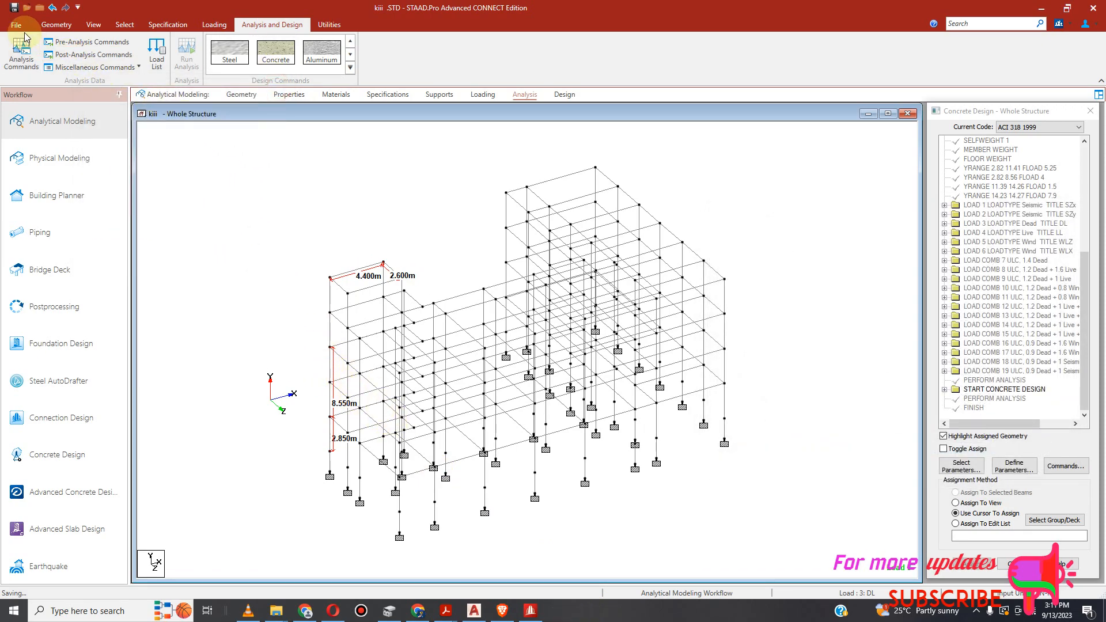
click(17, 8)
click(591, 329)
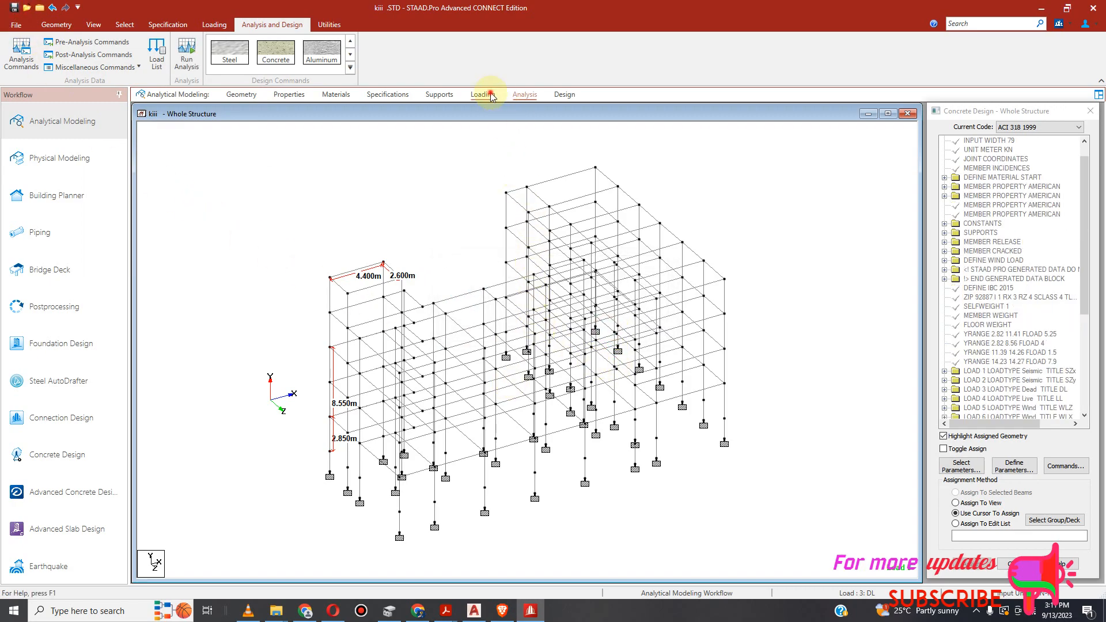
Bring up the model's loading definitions and expand the load cases details.
click(484, 94)
click(917, 136)
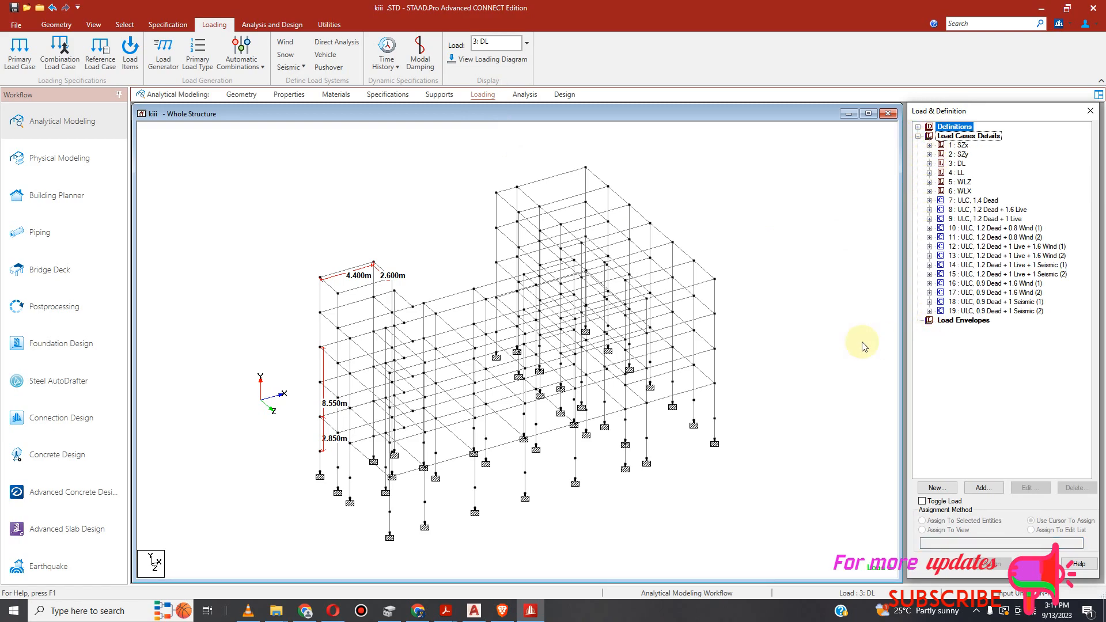
click(17, 25)
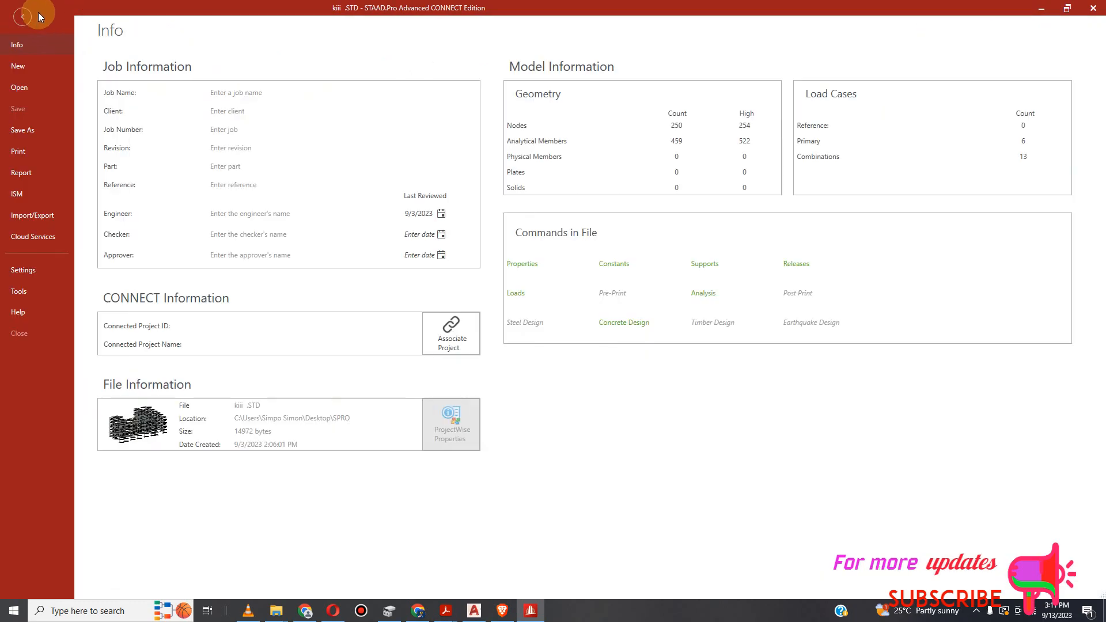
click(37, 16)
click(14, 27)
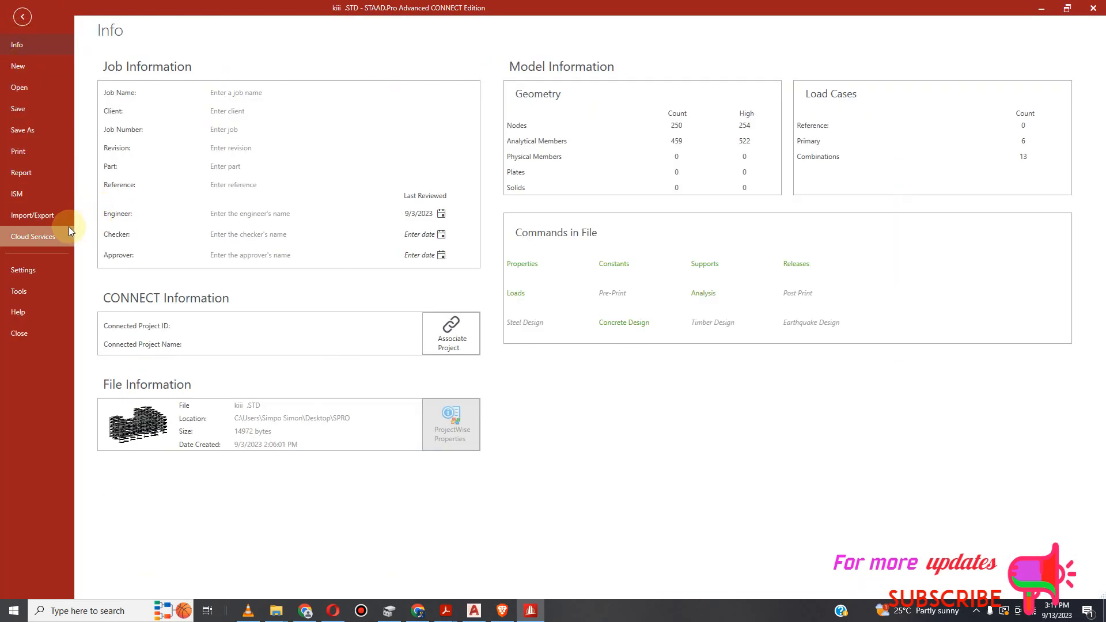
click(46, 216)
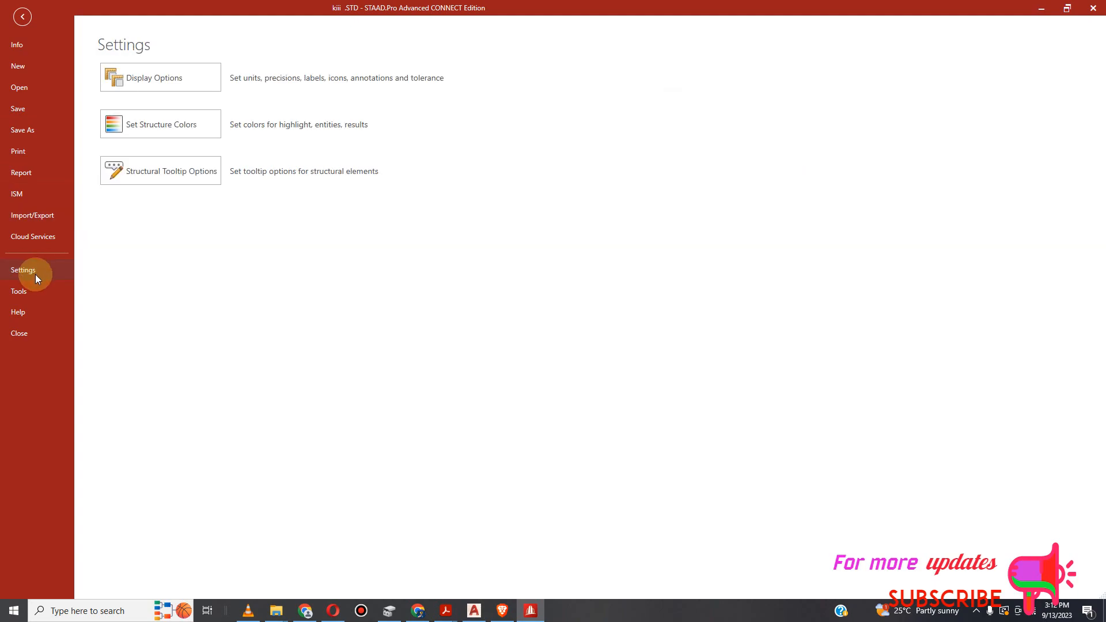
click(23, 294)
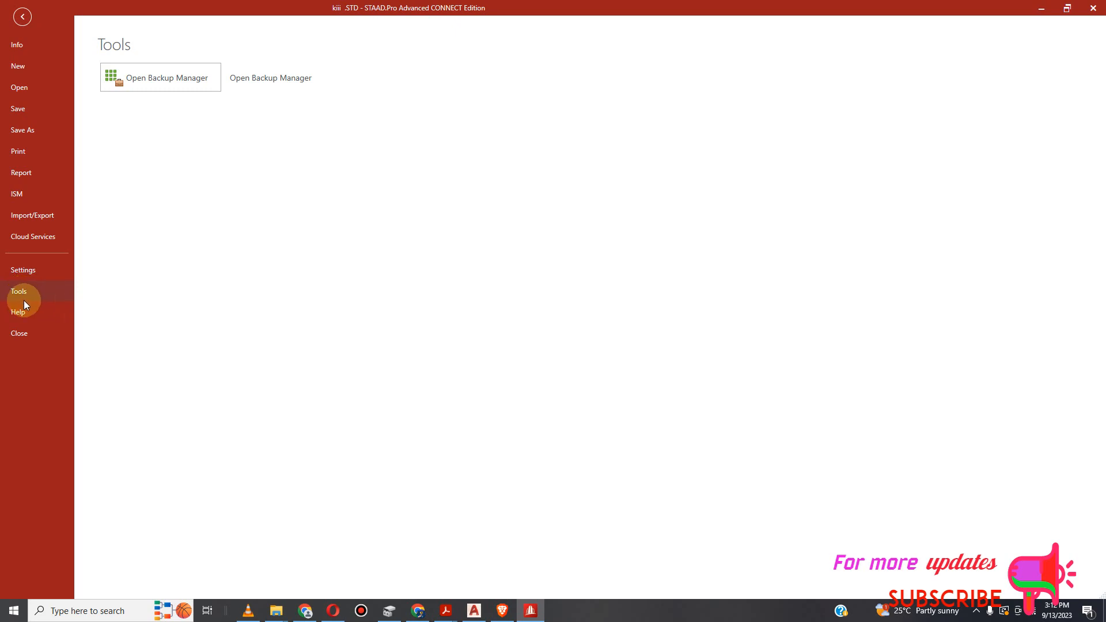
click(22, 17)
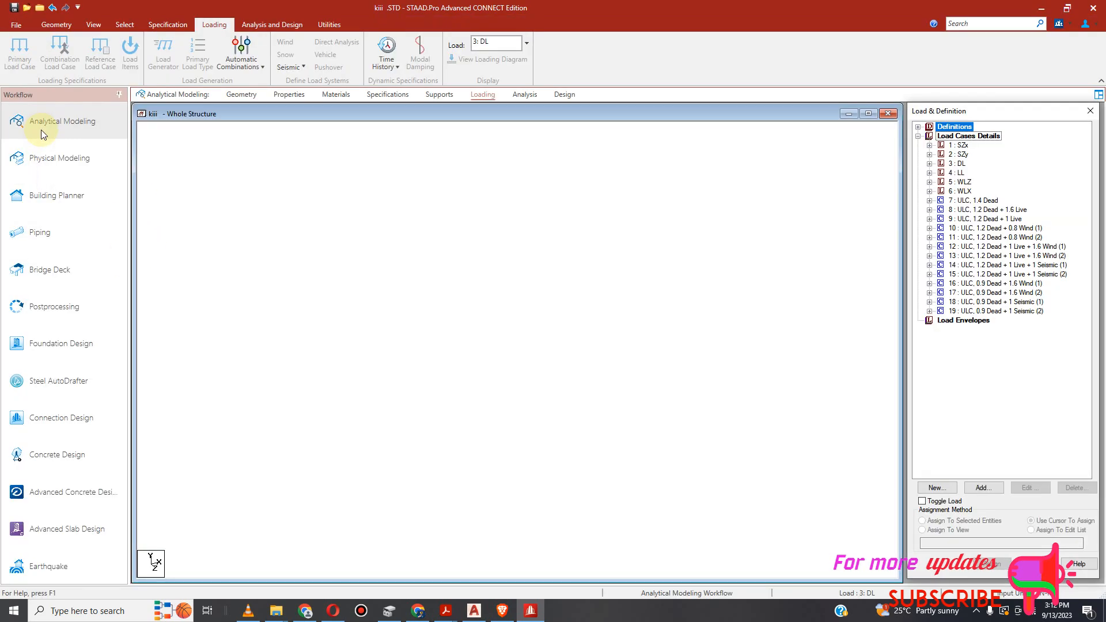
click(17, 25)
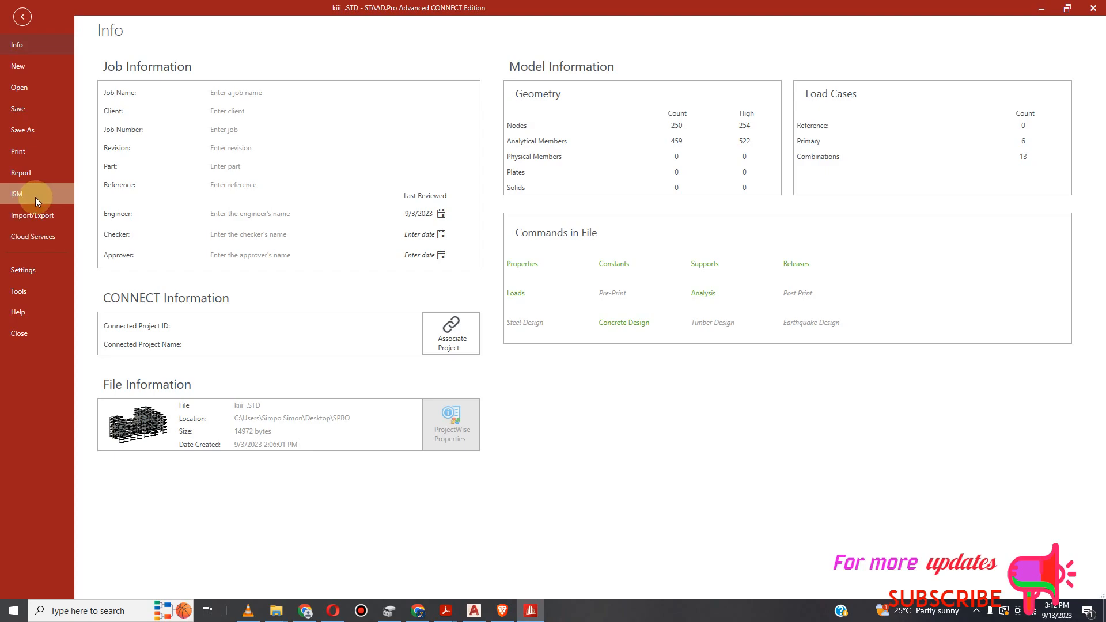
click(43, 89)
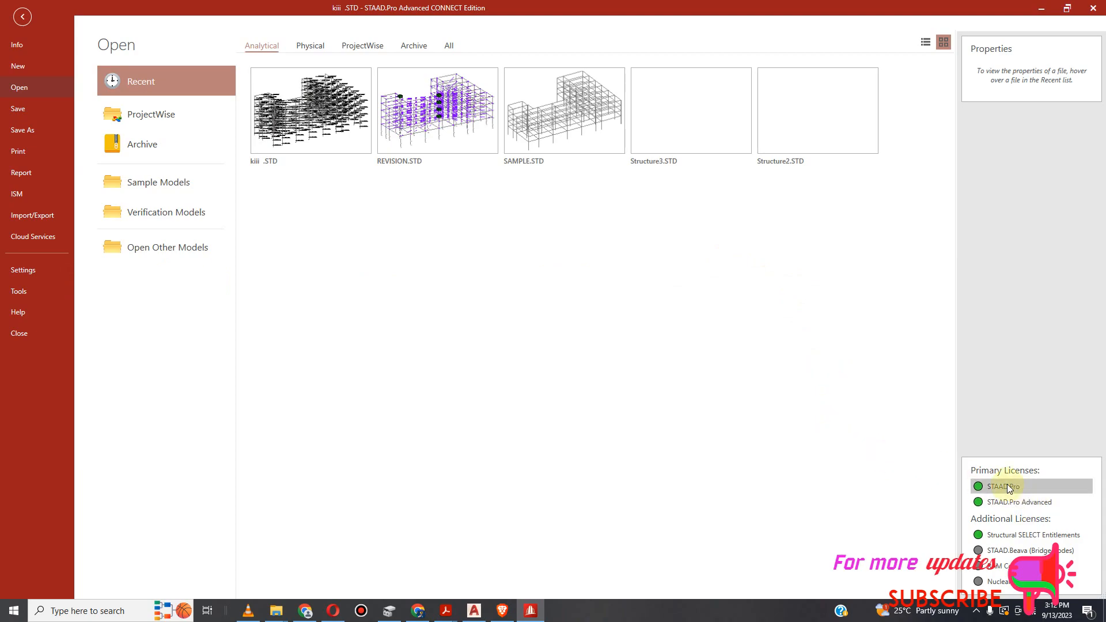
click(21, 19)
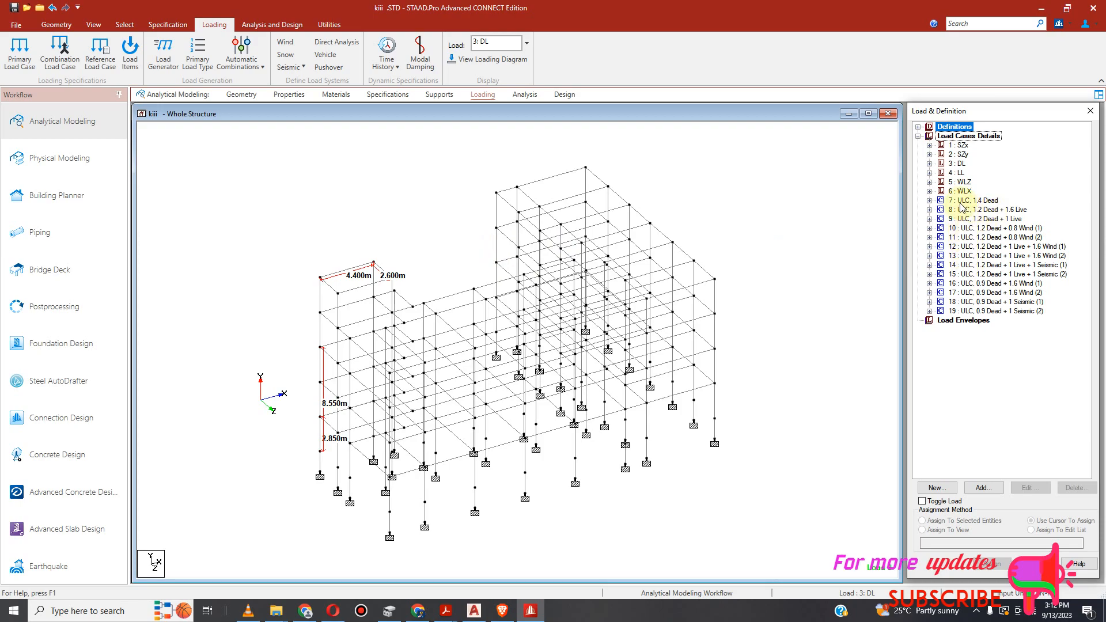
Delete load combinations 7, 8 and 9: 1.4 Dead, 1.2 Dead + 1.6 Live, and 1.2 Dead + 1 Live.
click(930, 200)
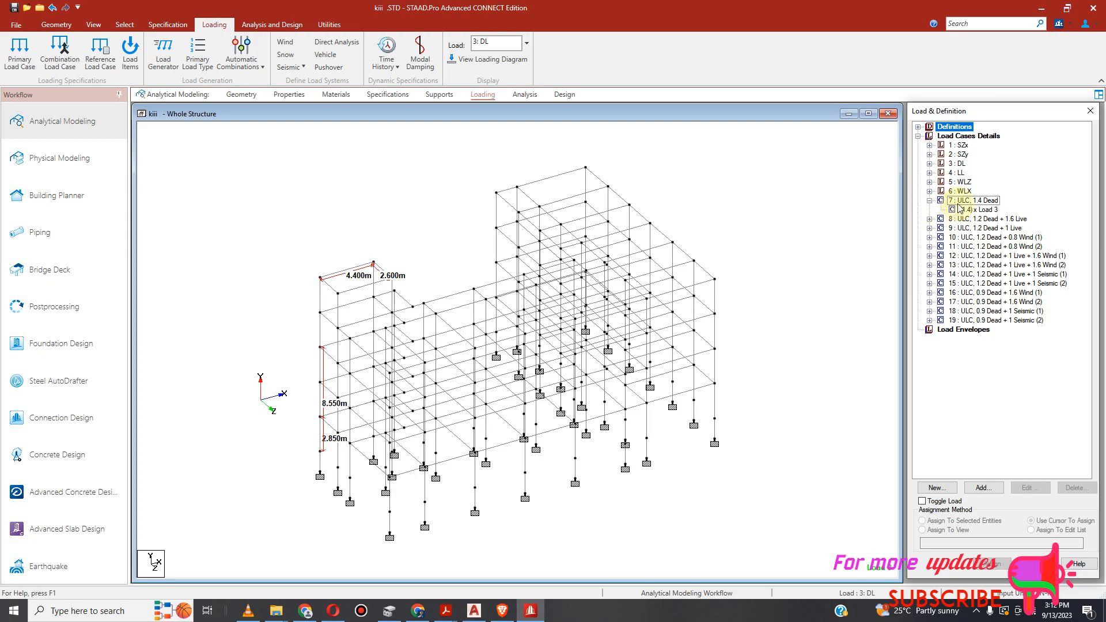
click(960, 203)
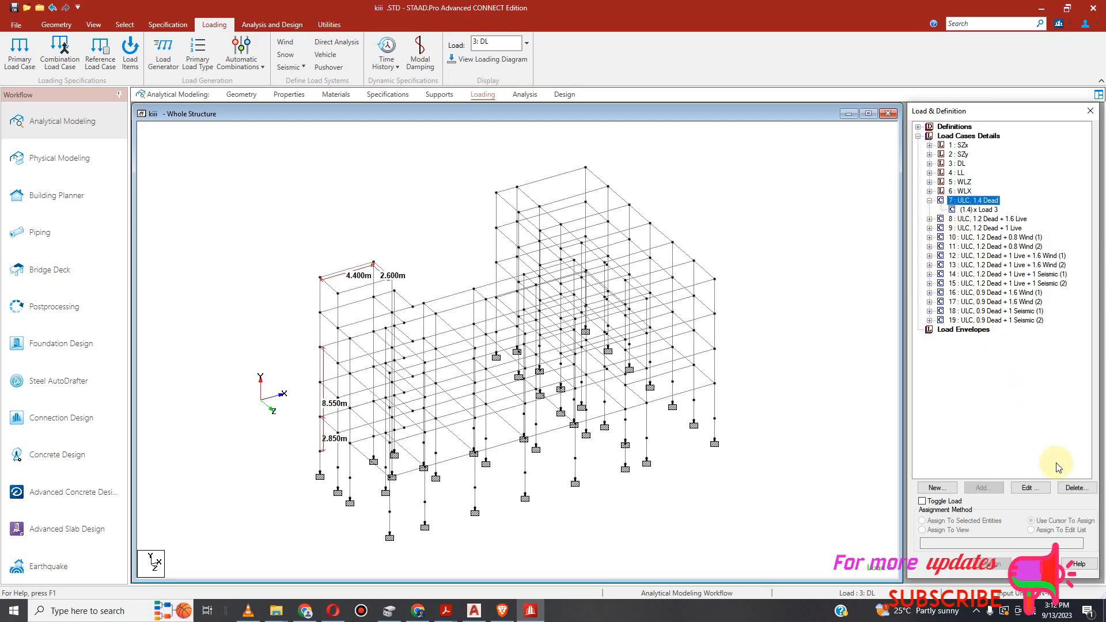
click(1076, 488)
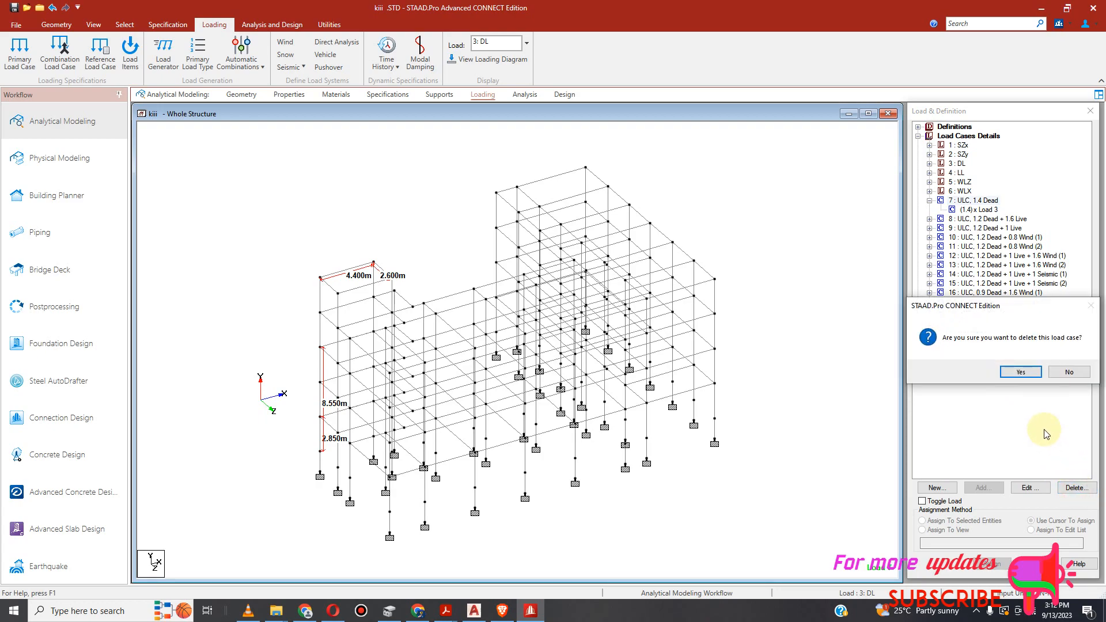
click(1017, 369)
click(995, 201)
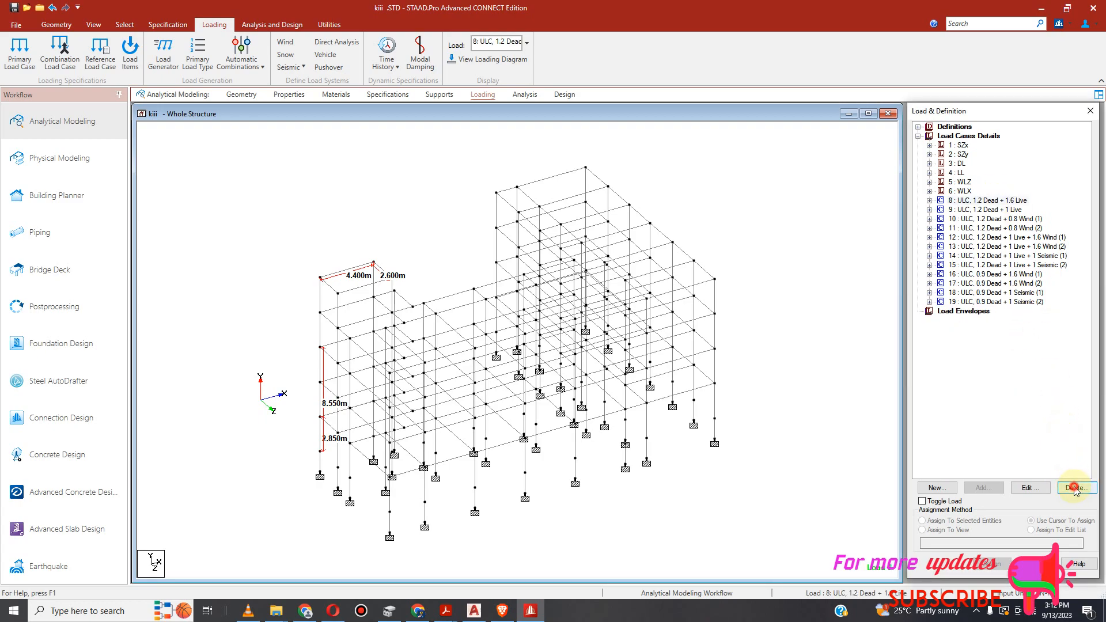
click(1075, 488)
click(1021, 372)
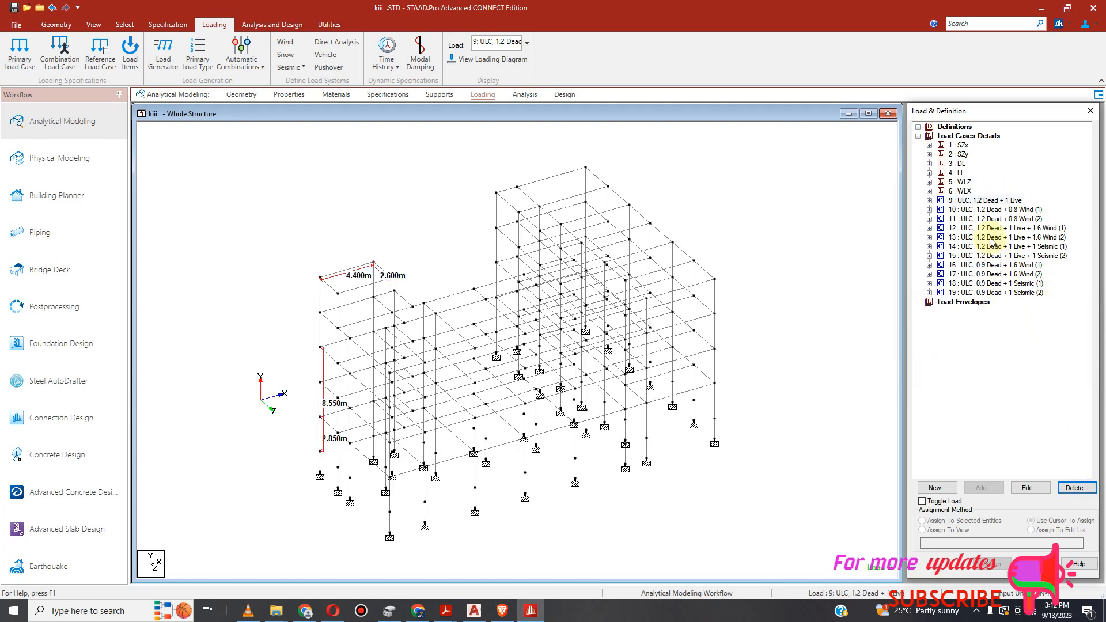
click(979, 201)
click(1076, 488)
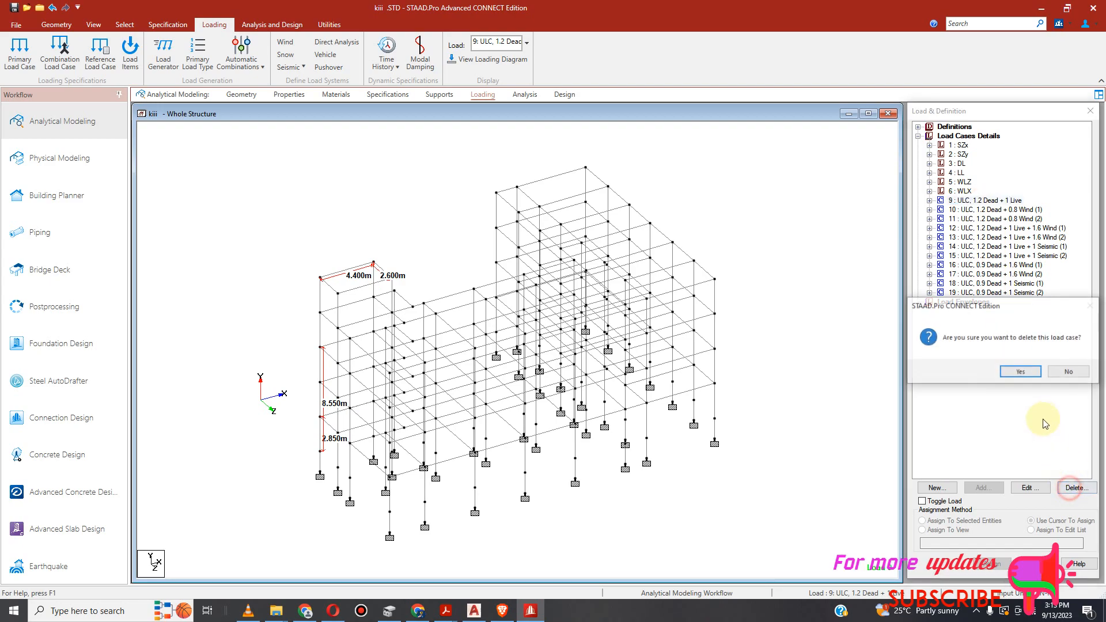
click(1024, 373)
Delete load combinations 10, 11 and 12: both 1.2 Dead + 0.8 Wind cases and 1.2 Dead + 1 Live + 1.6 Wind (1).
click(988, 201)
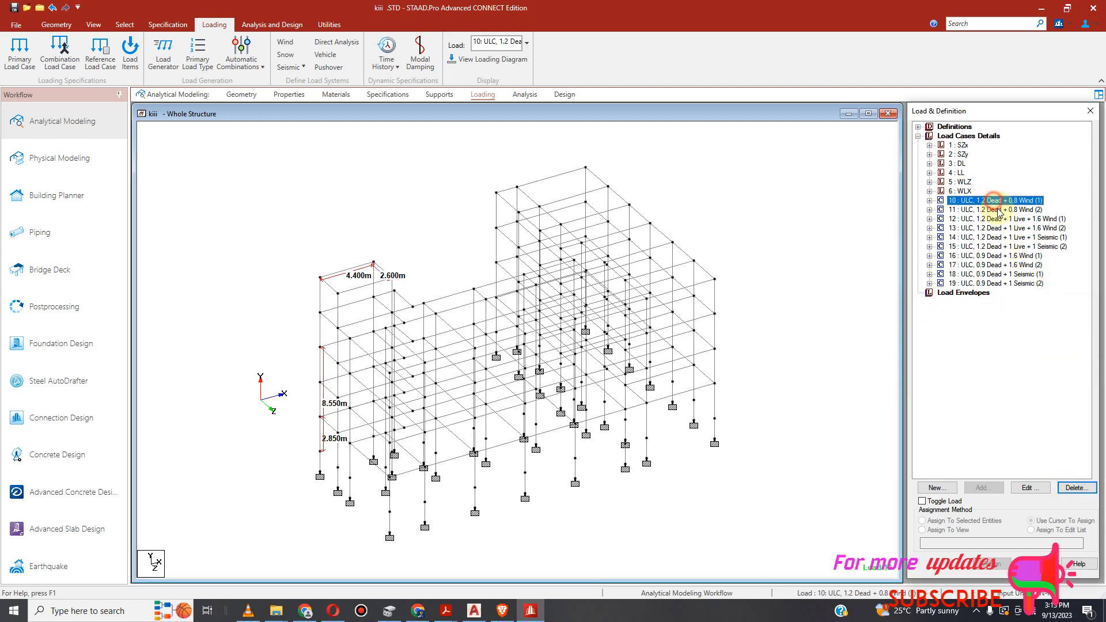
click(1074, 488)
click(1020, 372)
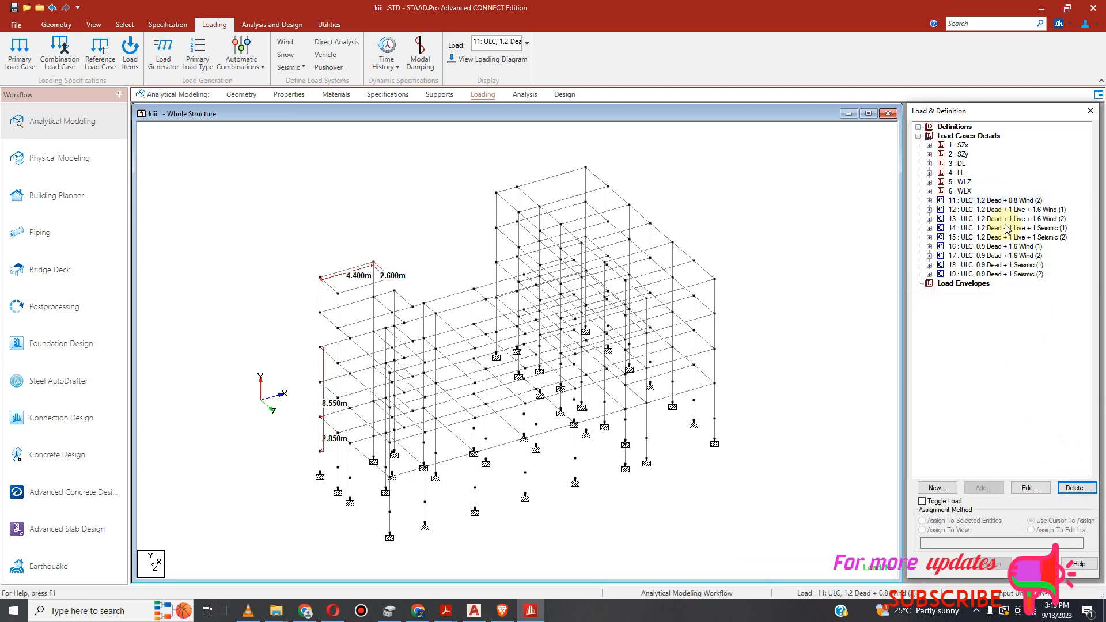
click(999, 201)
click(1075, 488)
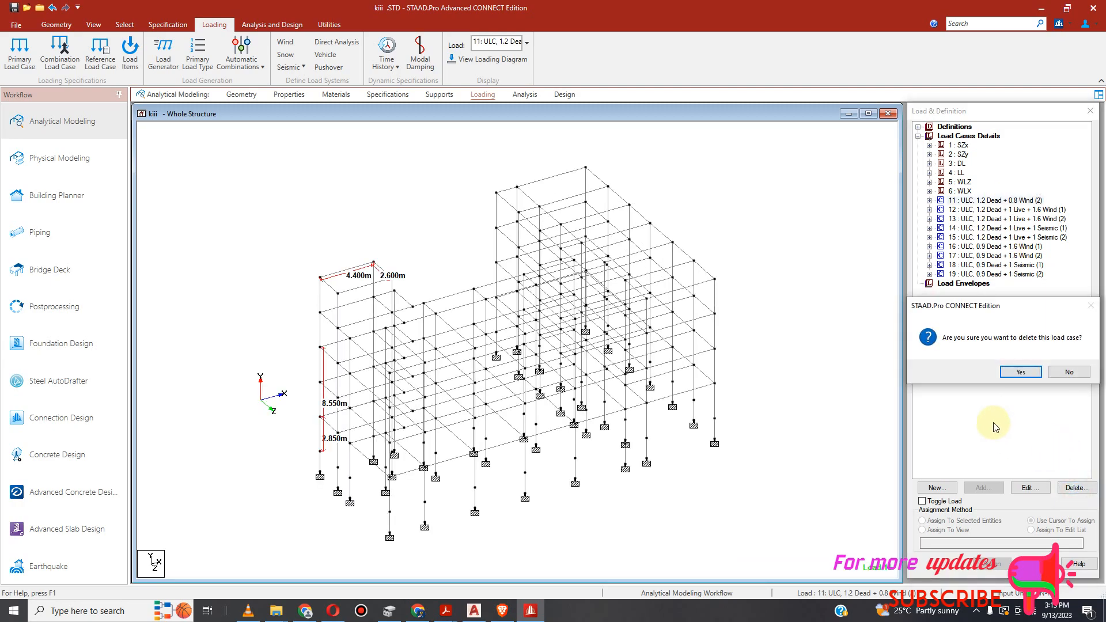
click(1021, 370)
click(992, 202)
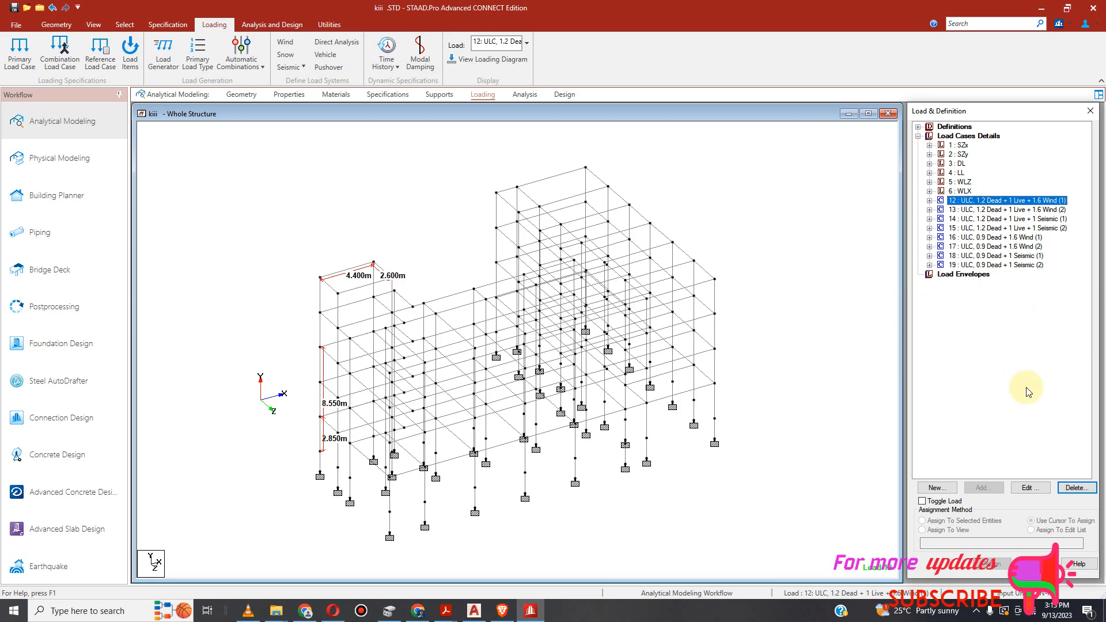
click(1075, 488)
click(1021, 371)
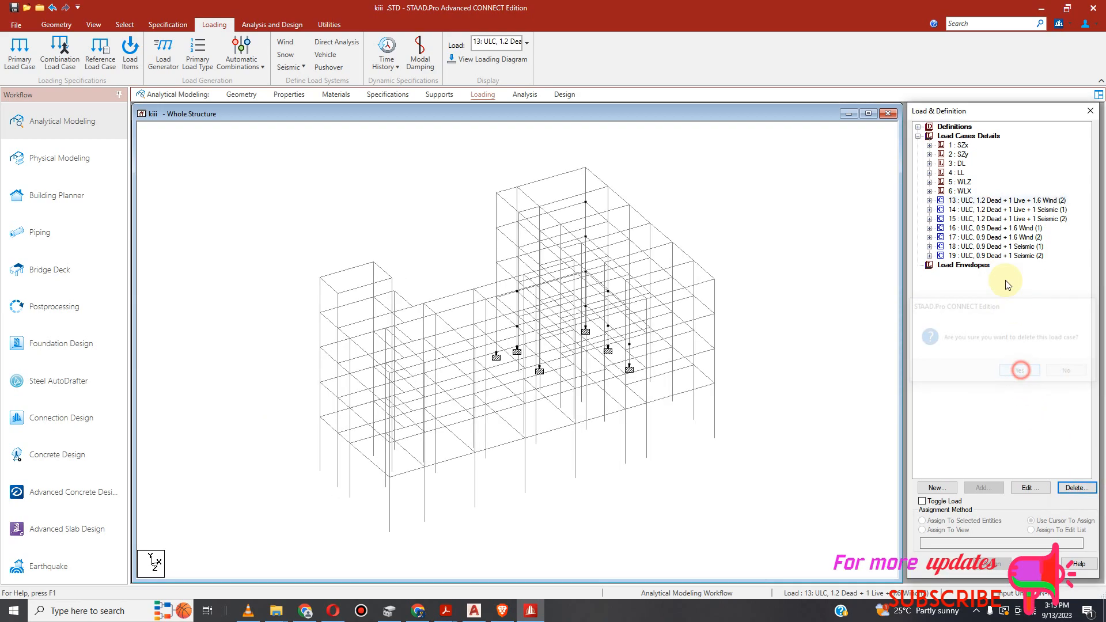
Delete load combinations 14, 13 and 15: the remaining 1.2 Dead + 1 Live cases with wind or seismic.
click(992, 210)
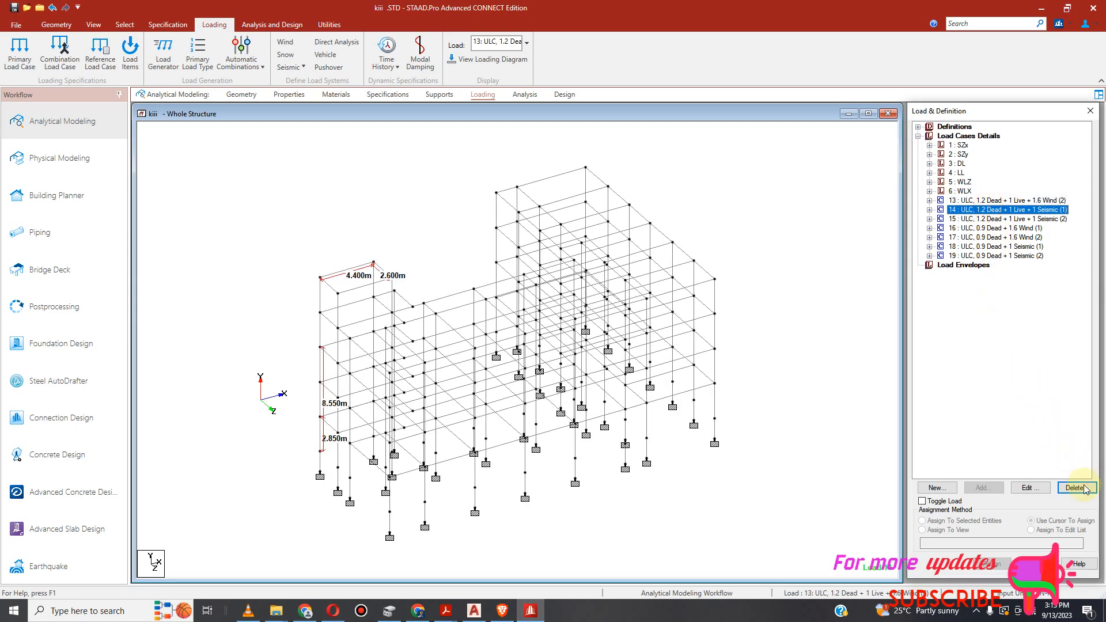
click(1075, 488)
click(1022, 371)
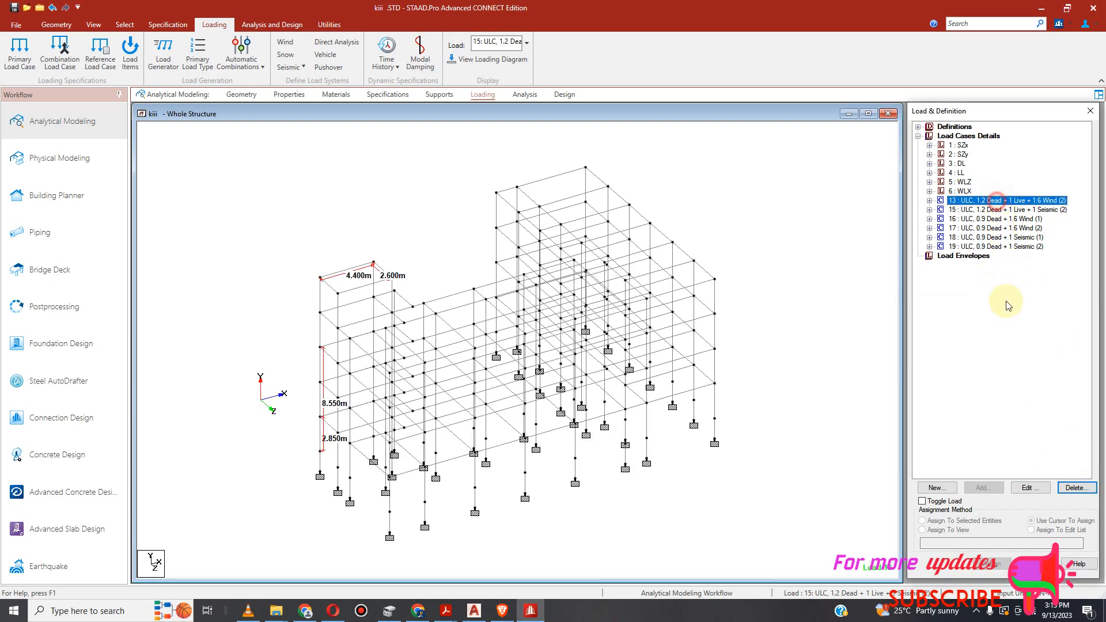
click(1076, 488)
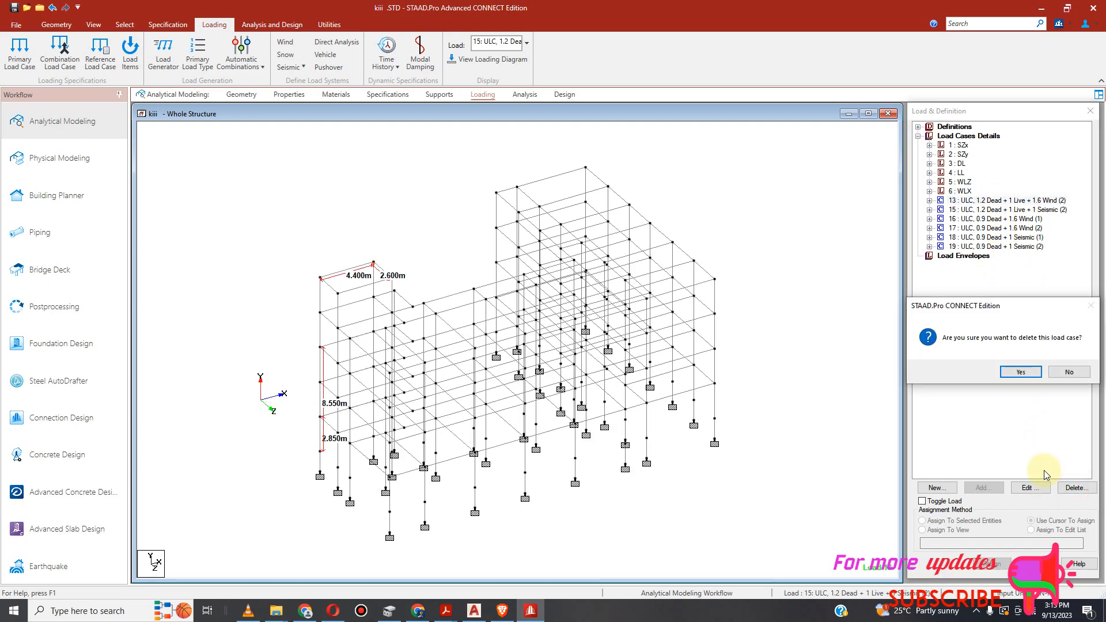
click(1021, 371)
click(991, 204)
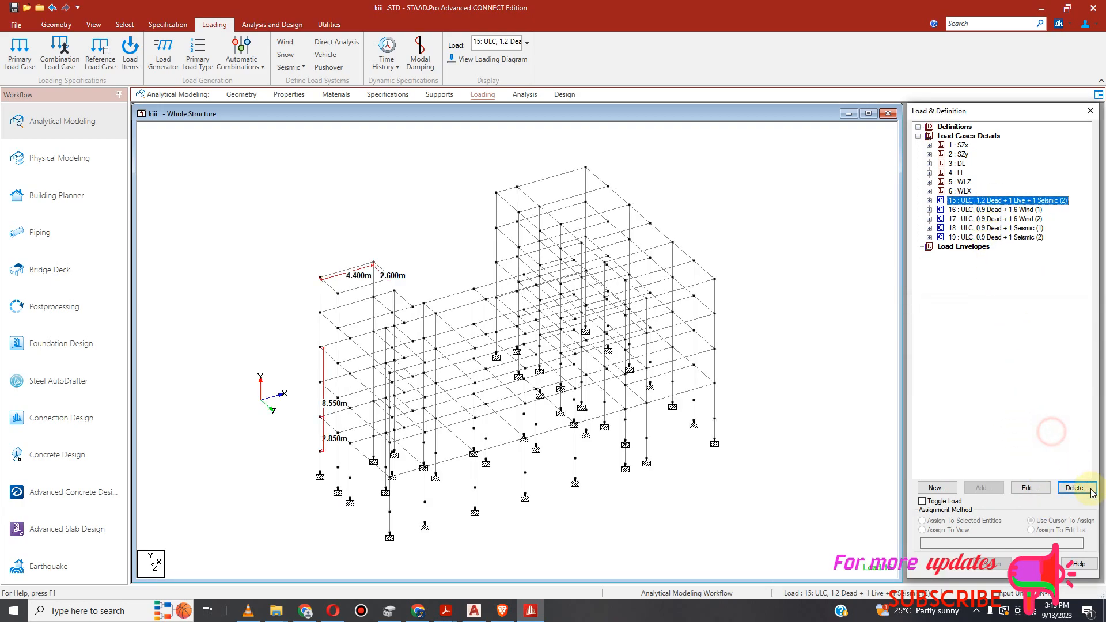
click(1076, 488)
click(1021, 371)
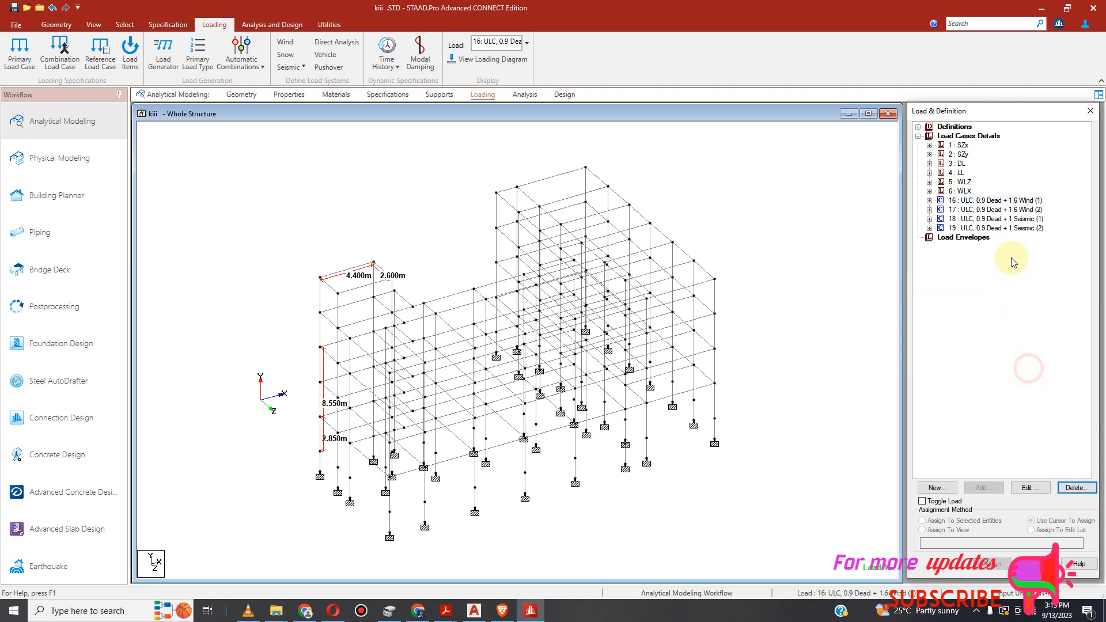
Delete load combinations 16 to 19, the 0.9 Dead cases with 1.6 Wind and 1 Seismic.
click(989, 200)
click(1075, 488)
click(1019, 371)
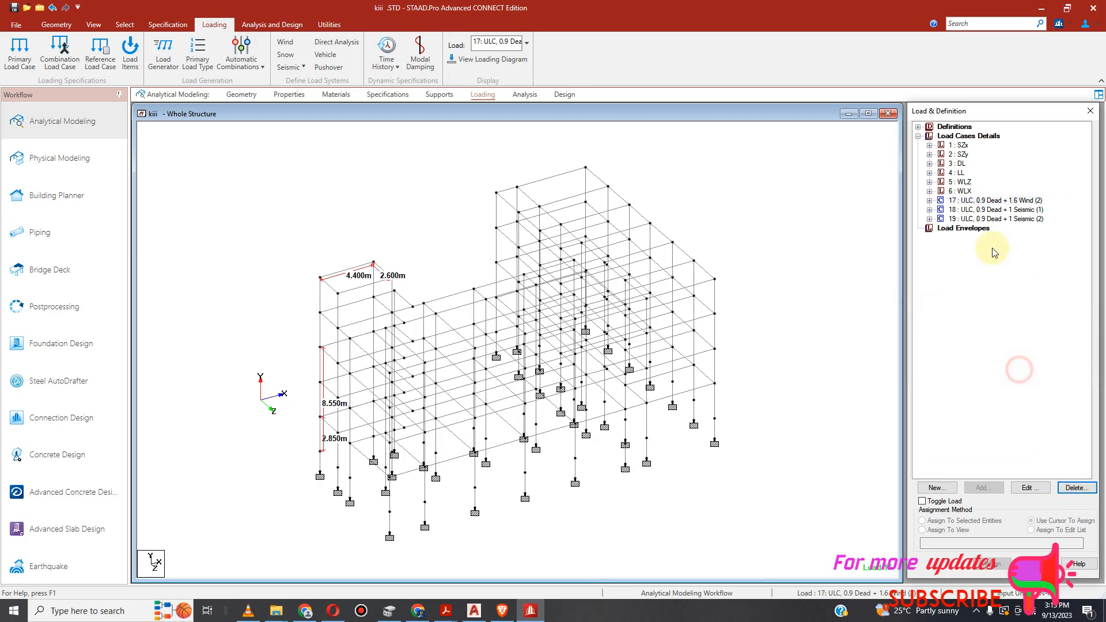
click(1077, 488)
click(1024, 369)
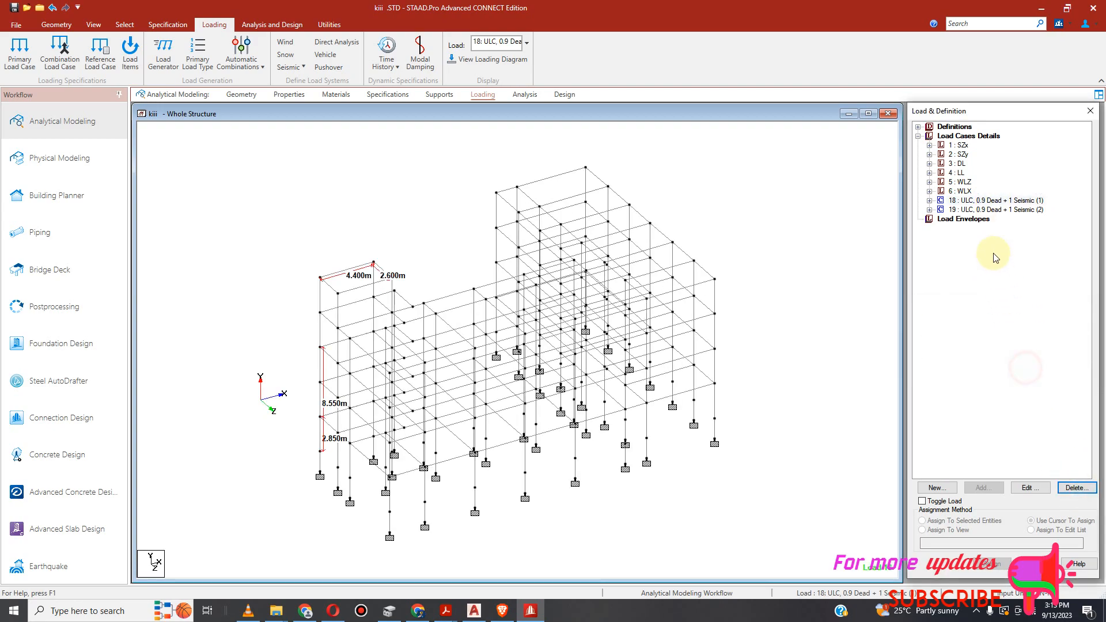
click(1005, 202)
click(1069, 487)
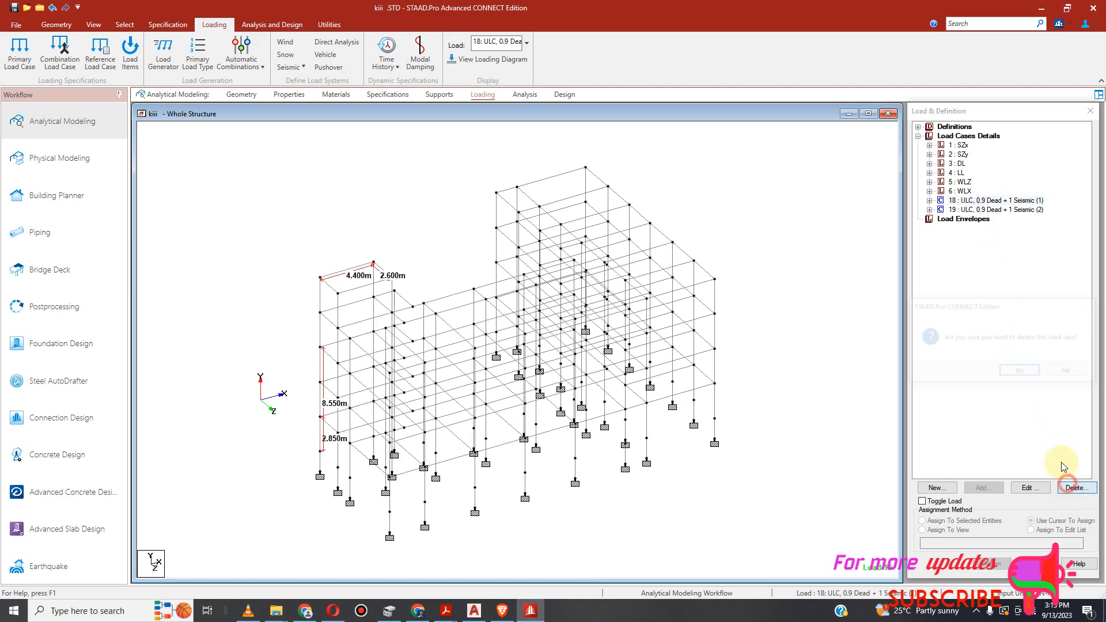
click(1017, 369)
click(1005, 201)
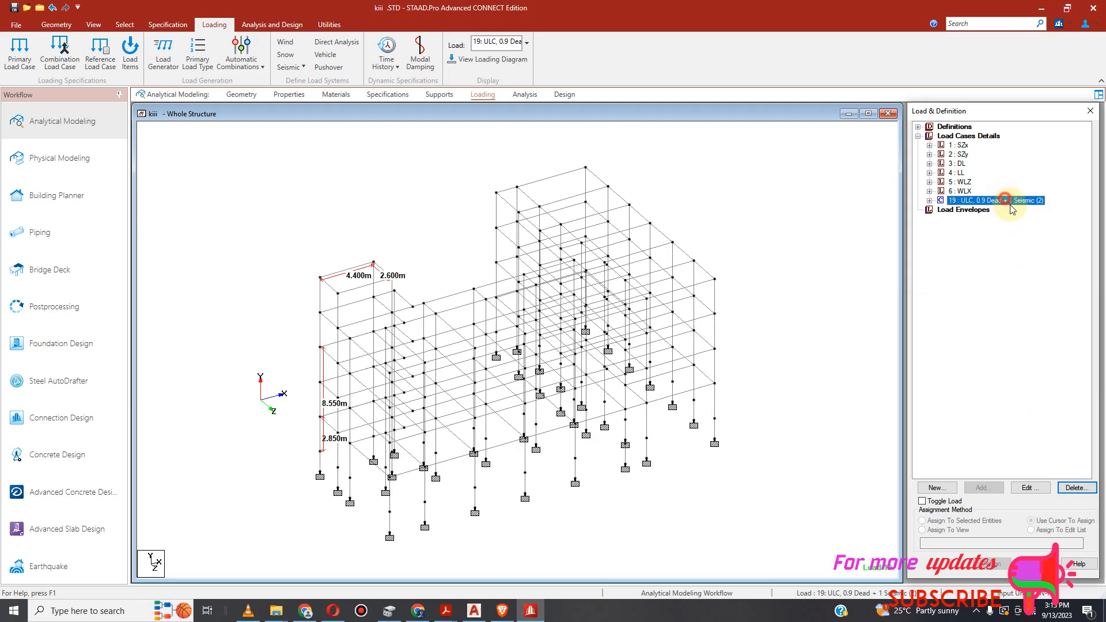
click(1075, 487)
click(1017, 369)
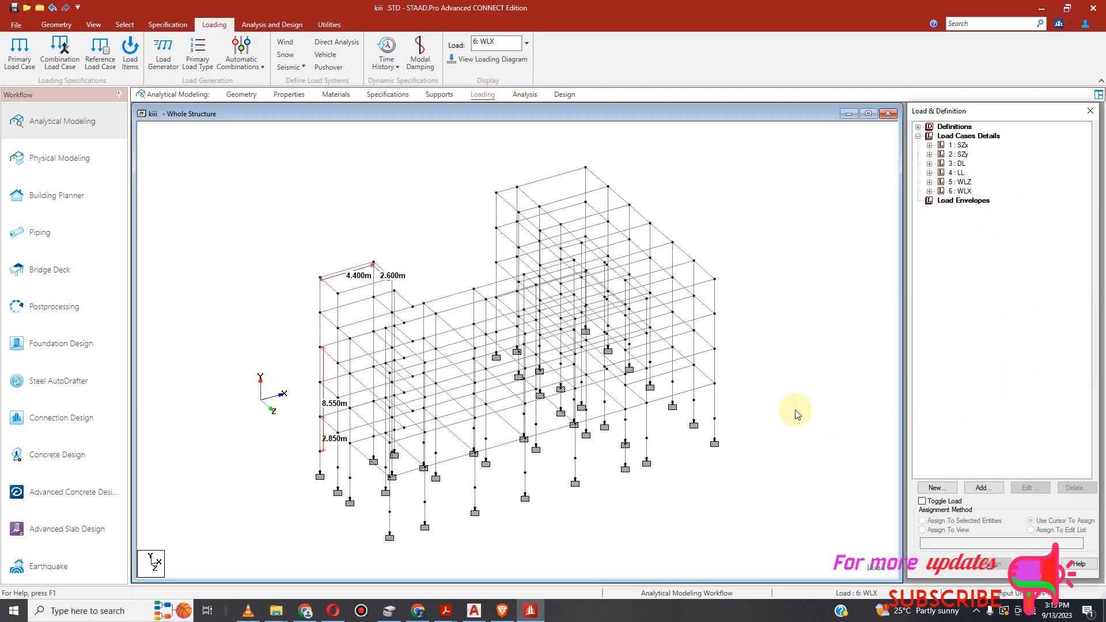
Generate and add automatic load combinations using code BS:8110, category 2.4.3, starting from combination number 7.
click(243, 74)
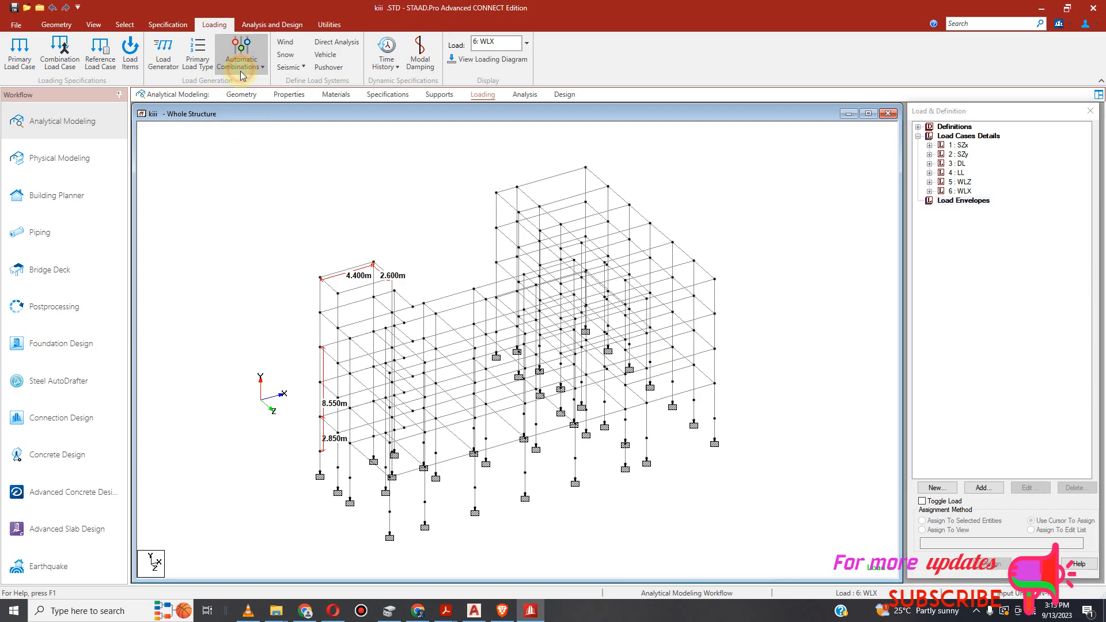
click(240, 82)
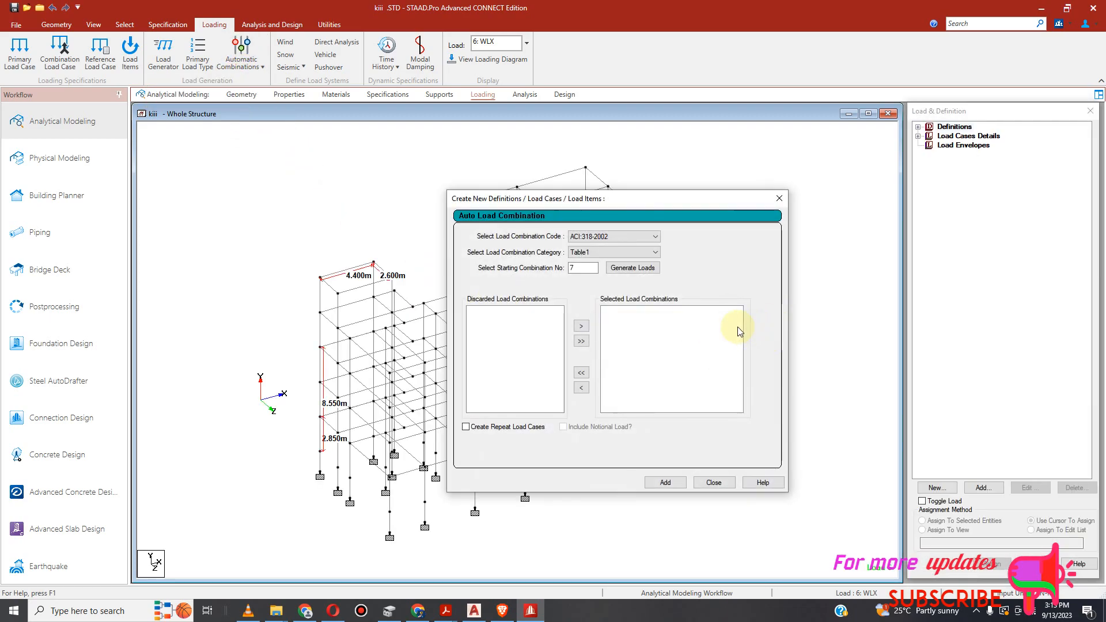
click(646, 236)
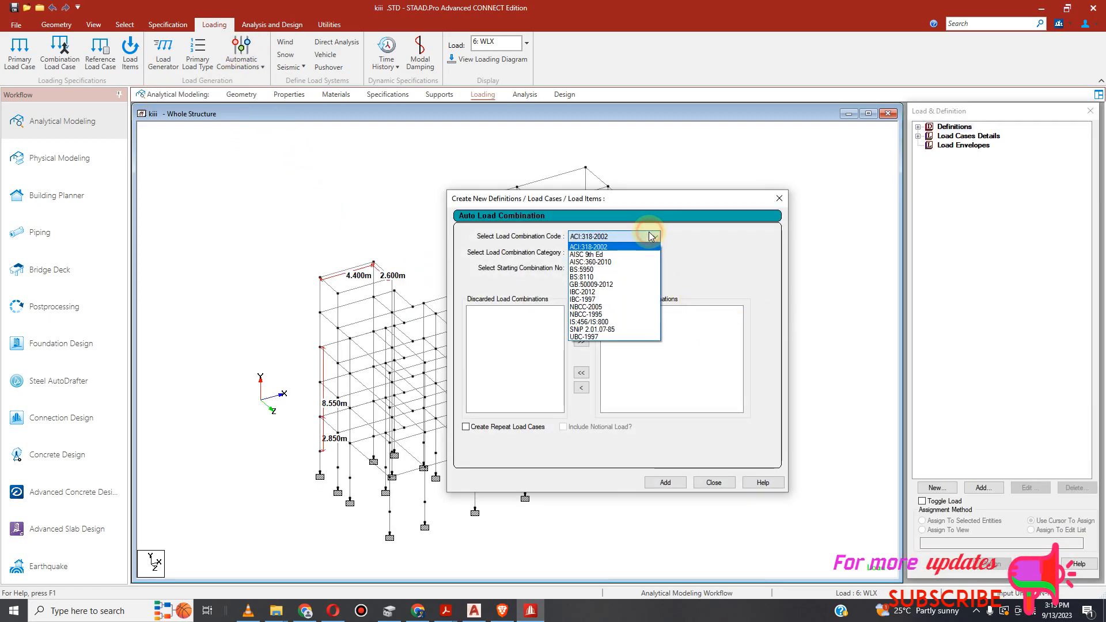
click(634, 276)
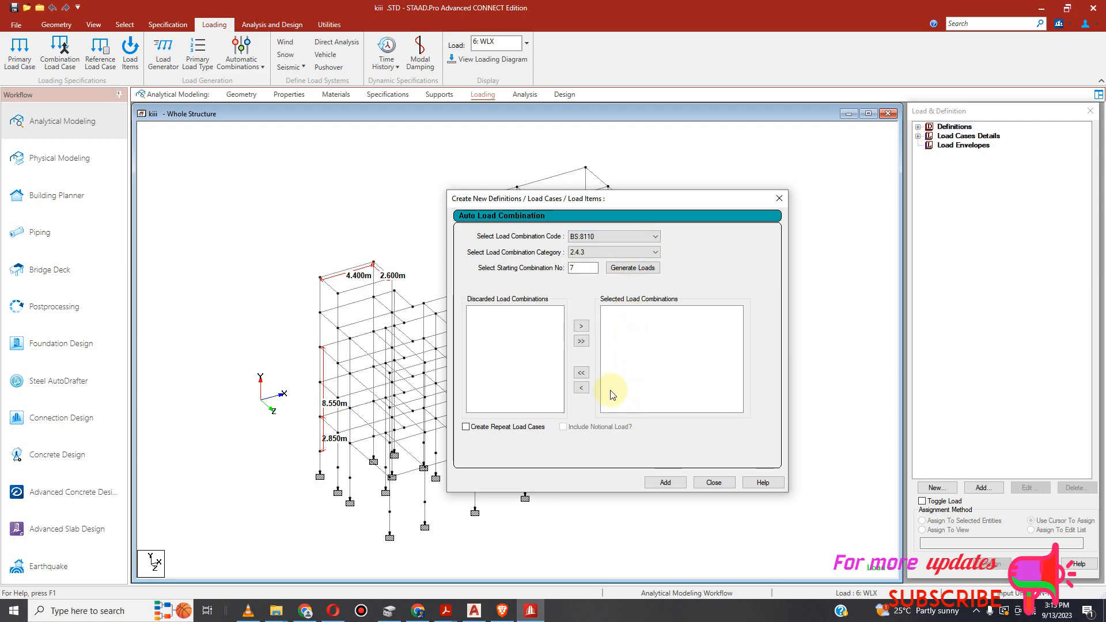
click(648, 269)
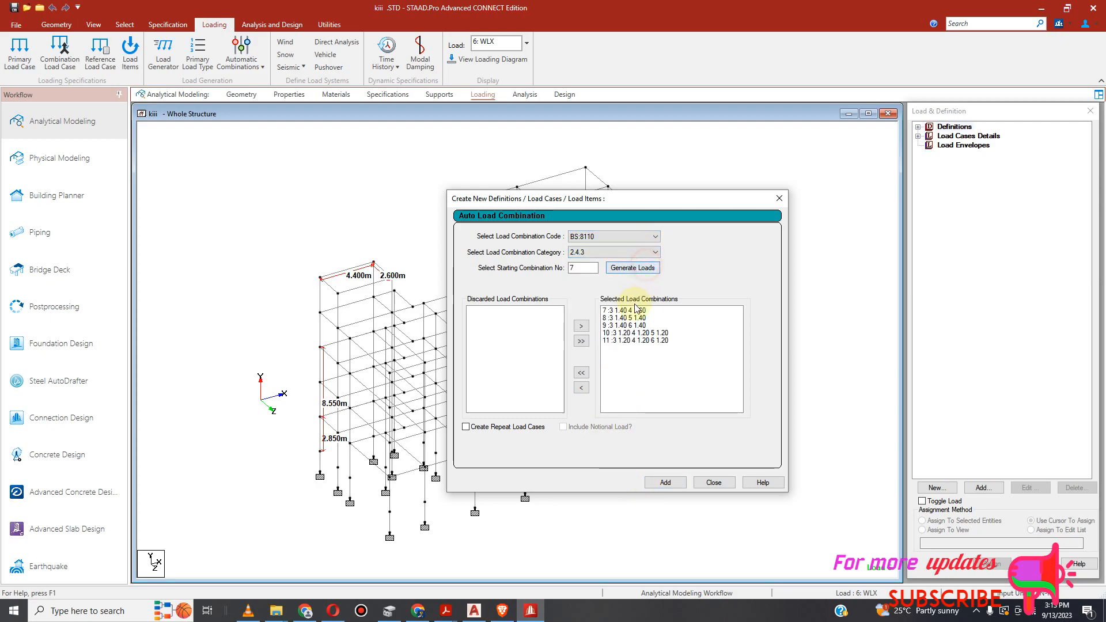
click(665, 482)
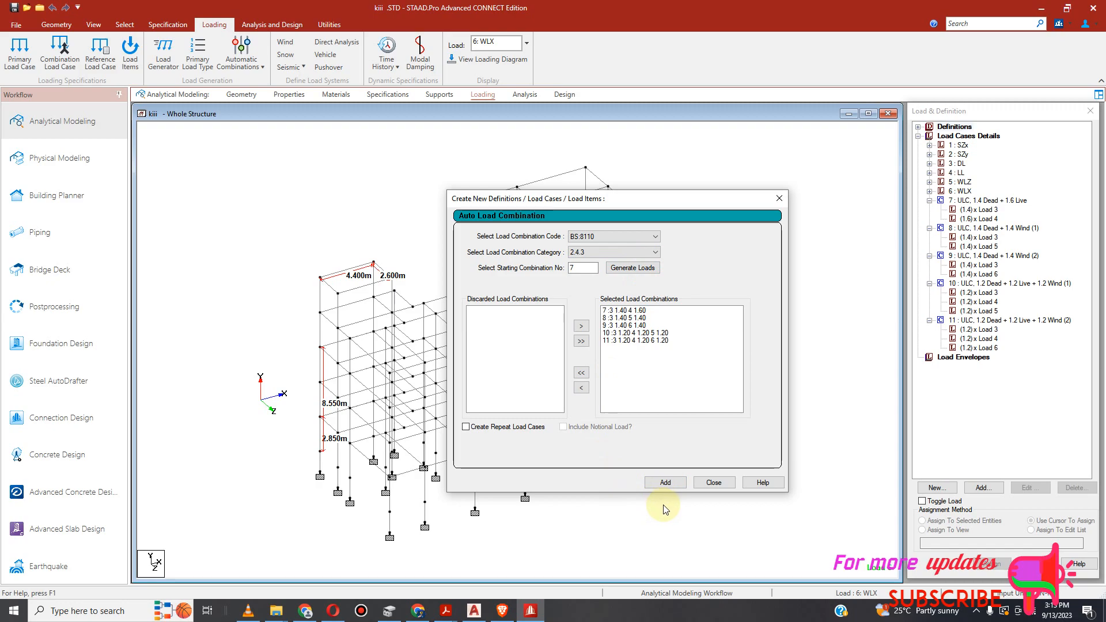
click(714, 482)
Open the concrete design settings for the whole structure and set the current code to BS 8007.
click(273, 25)
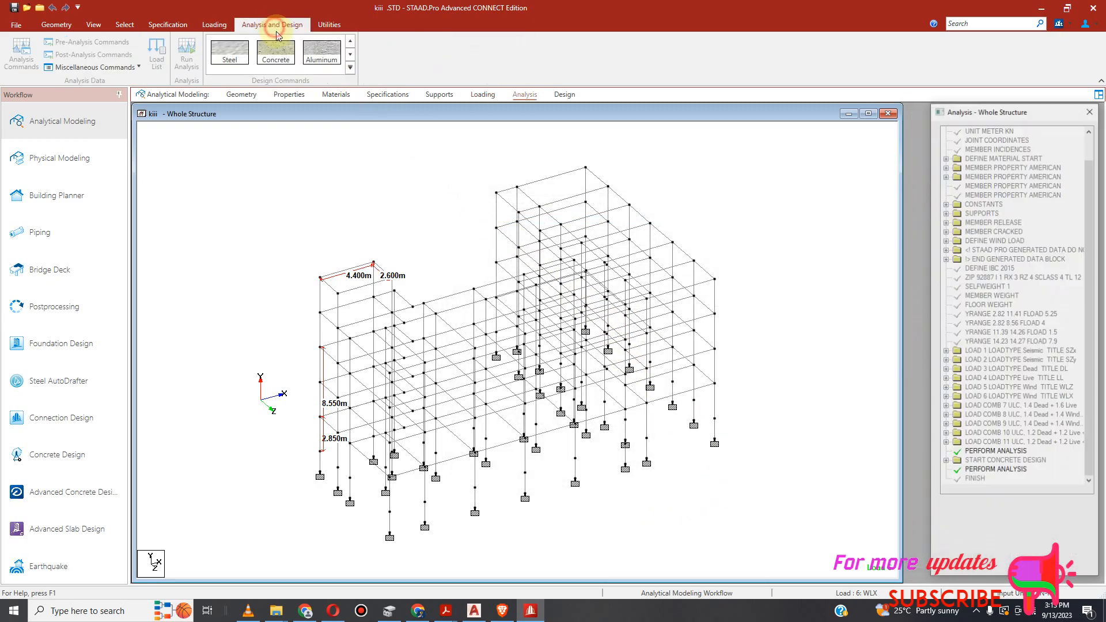
click(287, 62)
click(1066, 129)
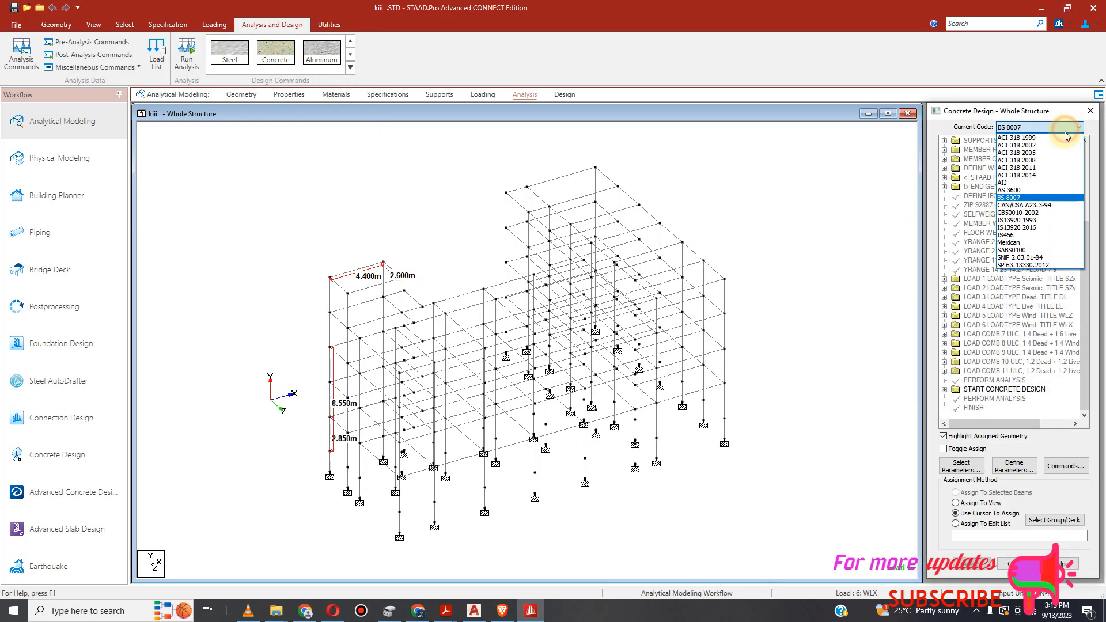
click(1057, 190)
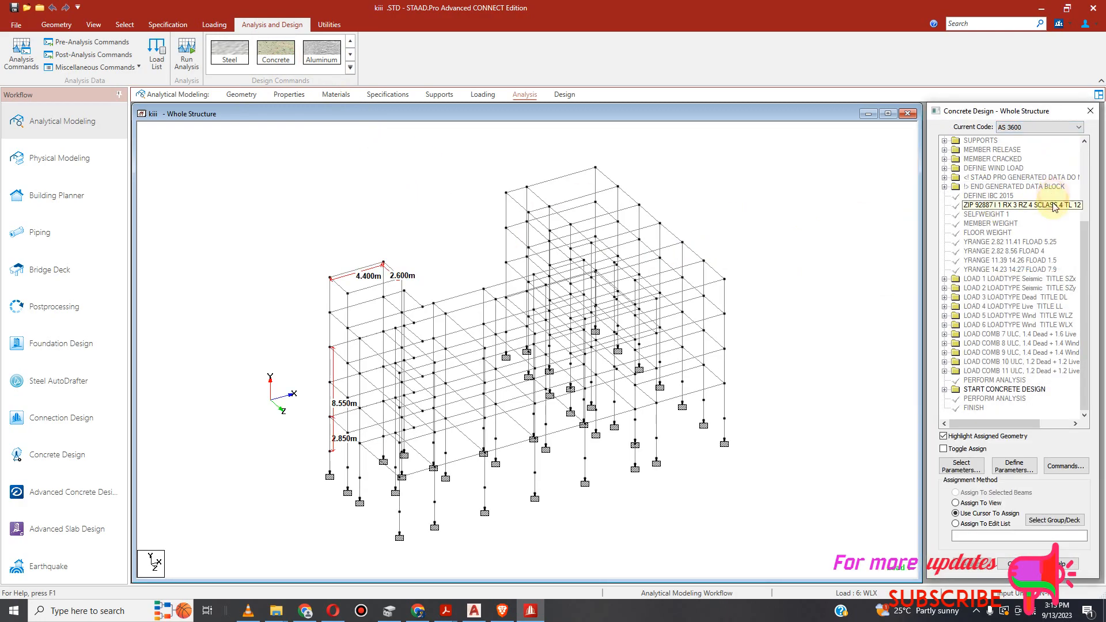
click(1075, 129)
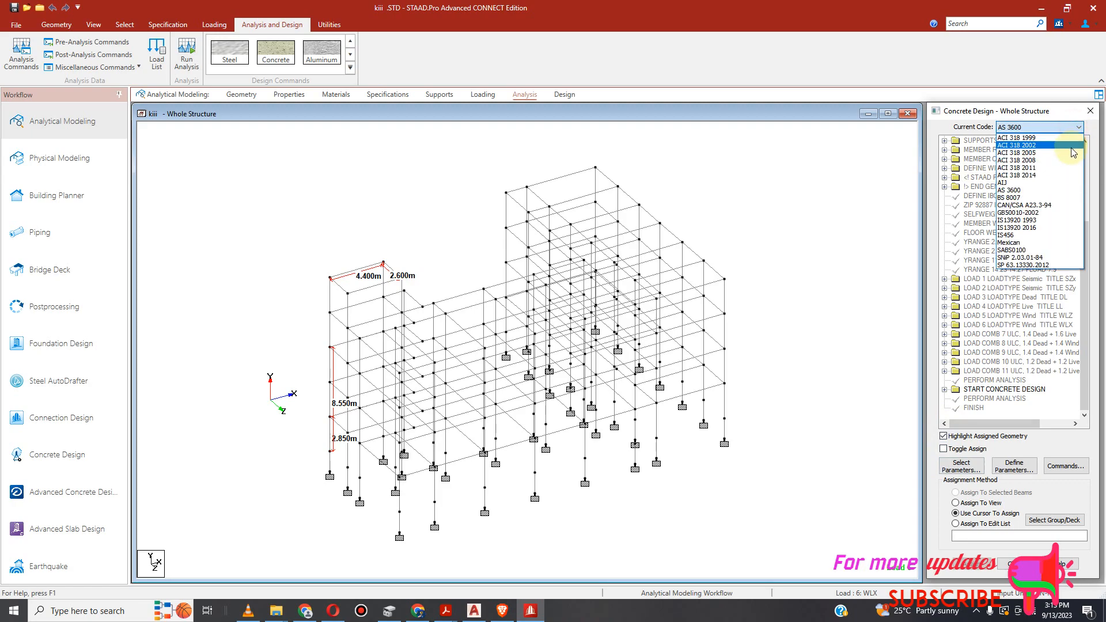
click(1054, 191)
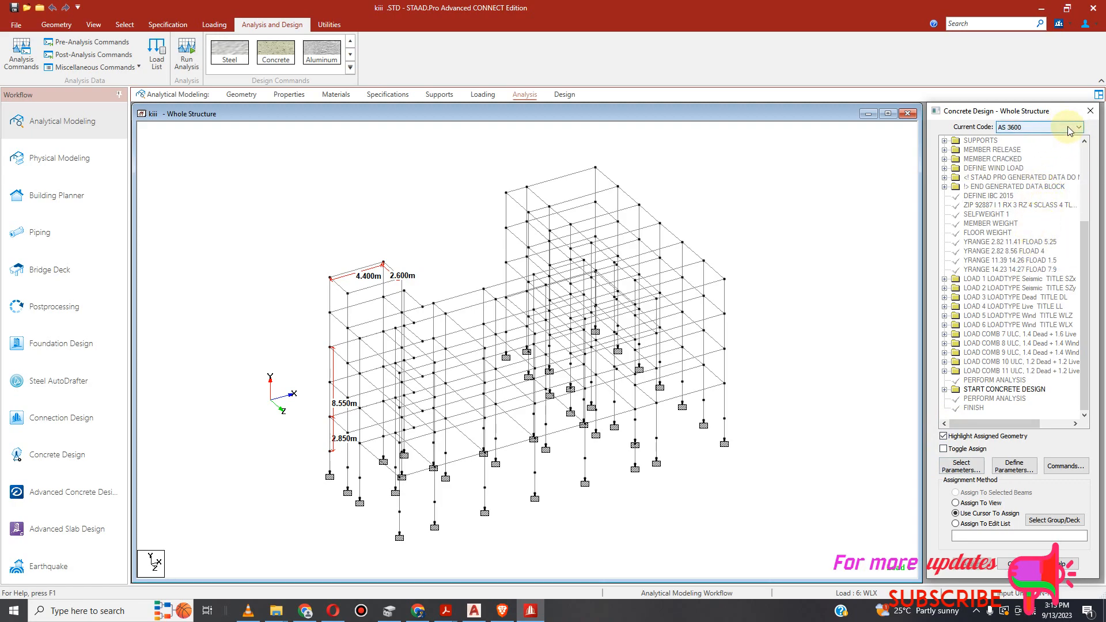
click(1070, 130)
click(1040, 195)
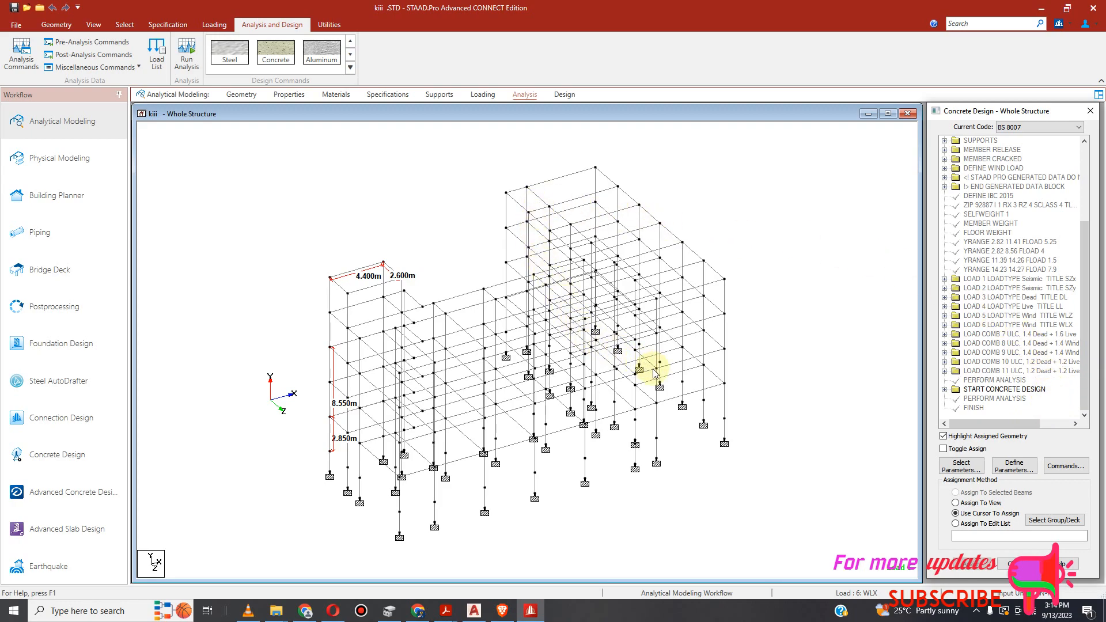
Run the analysis and concrete design, saving the modified structure first.
click(186, 53)
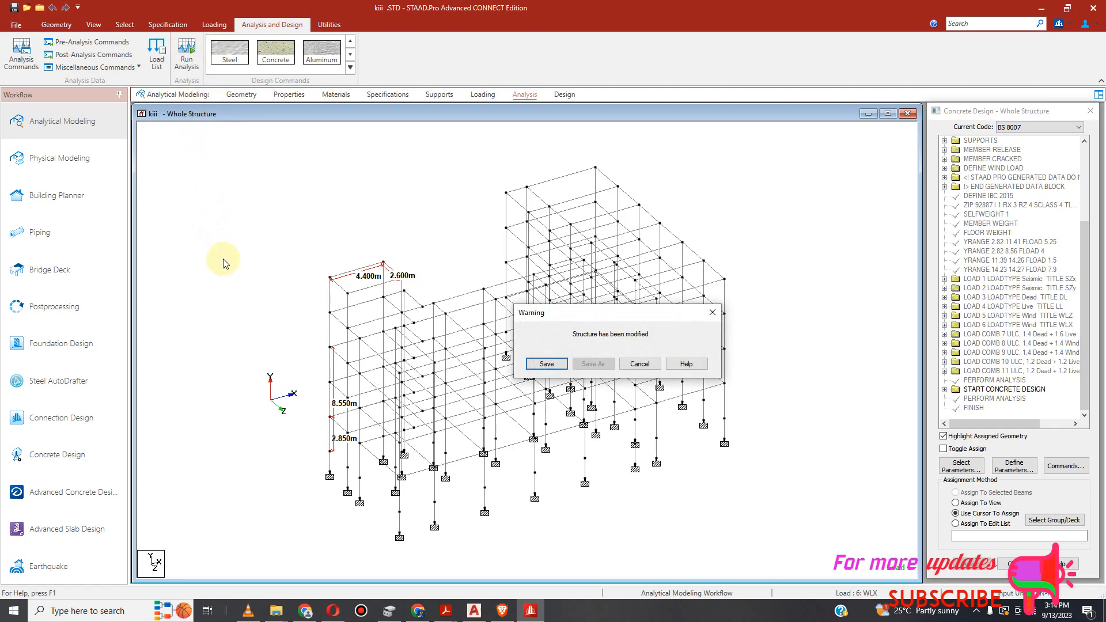
click(546, 364)
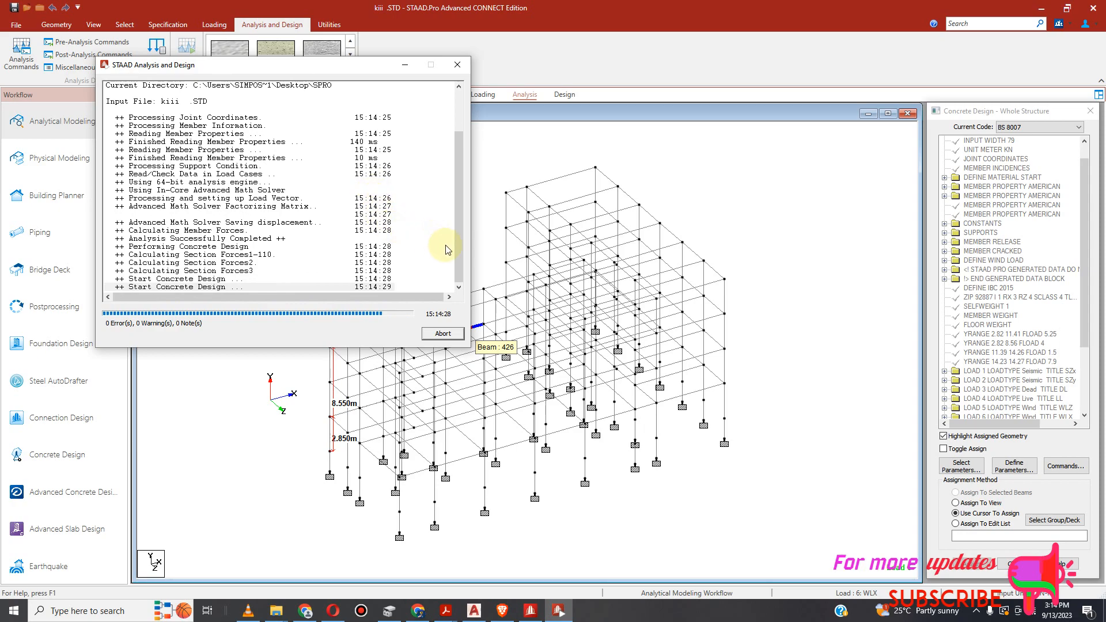
mouse_move(456, 249)
mouse_down()
mouse_move(464, 181)
mouse_move(454, 253)
mouse_up()
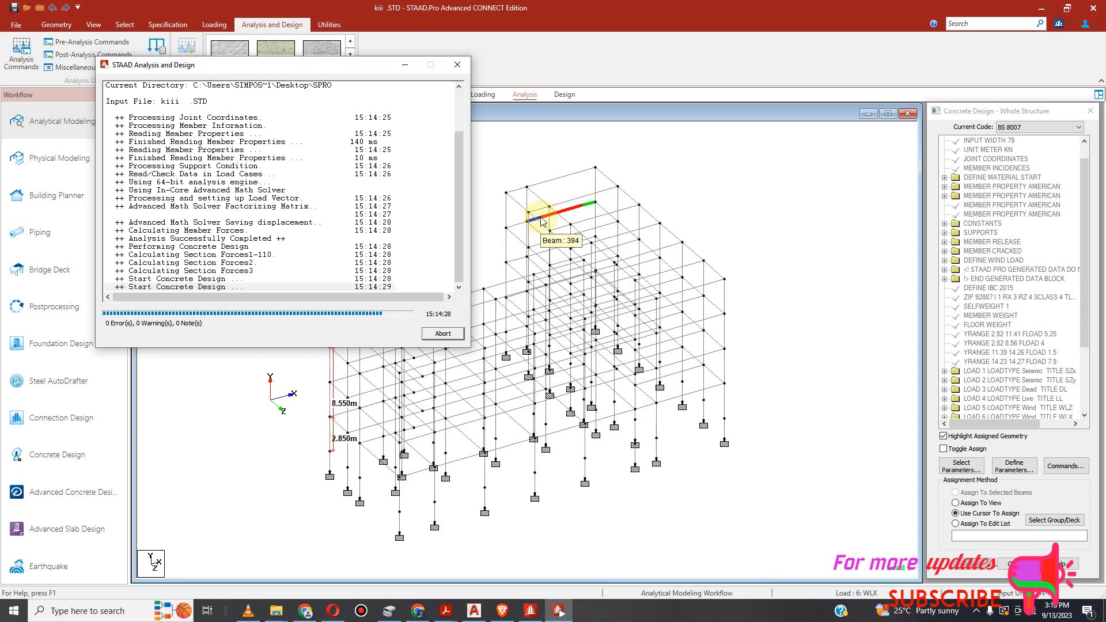
click(456, 64)
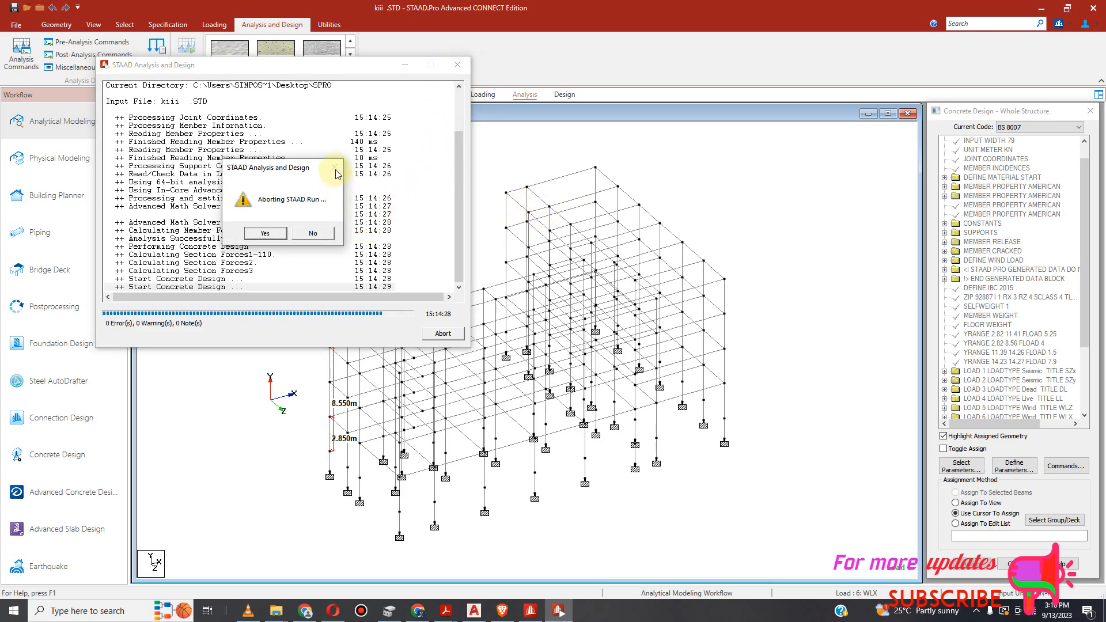
click(331, 231)
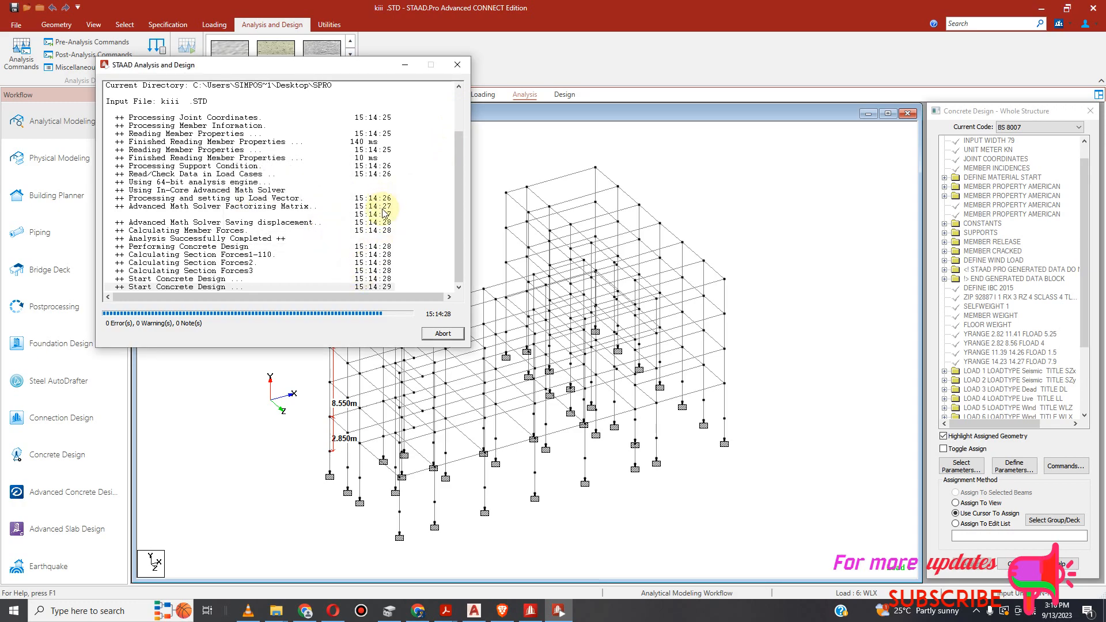
drag(457, 267, 458, 238)
click(560, 608)
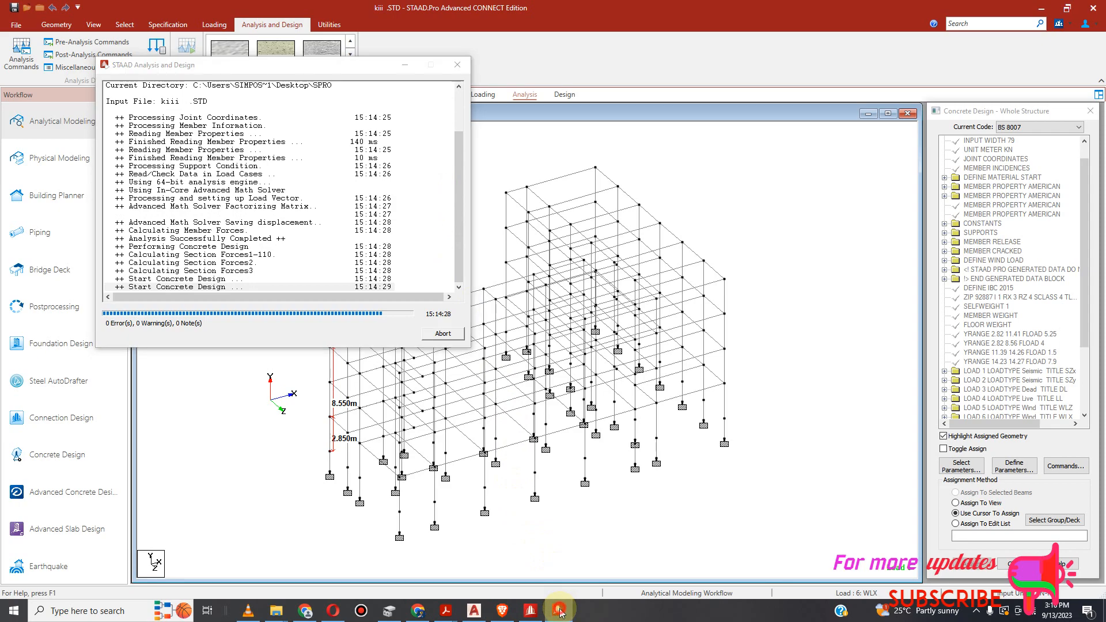
click(560, 604)
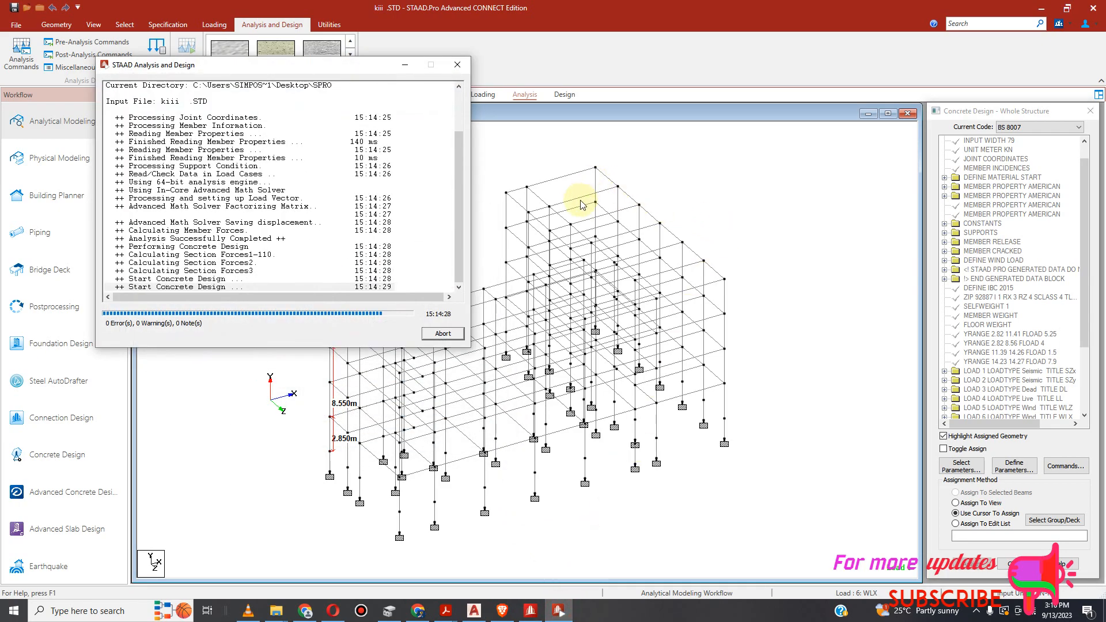
drag(1081, 299, 1081, 400)
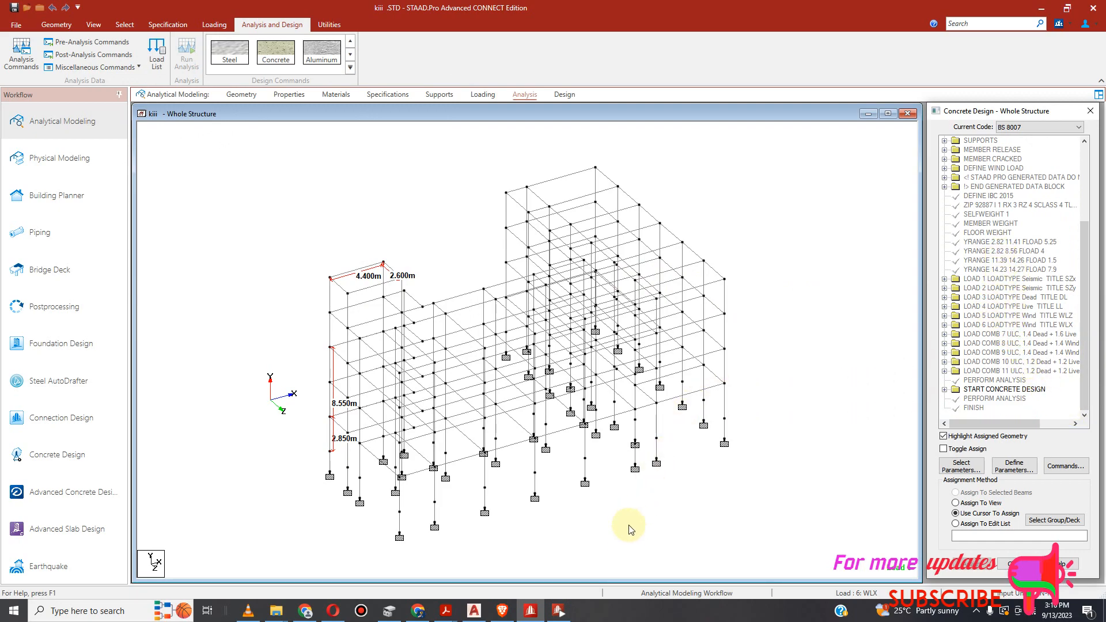
click(559, 611)
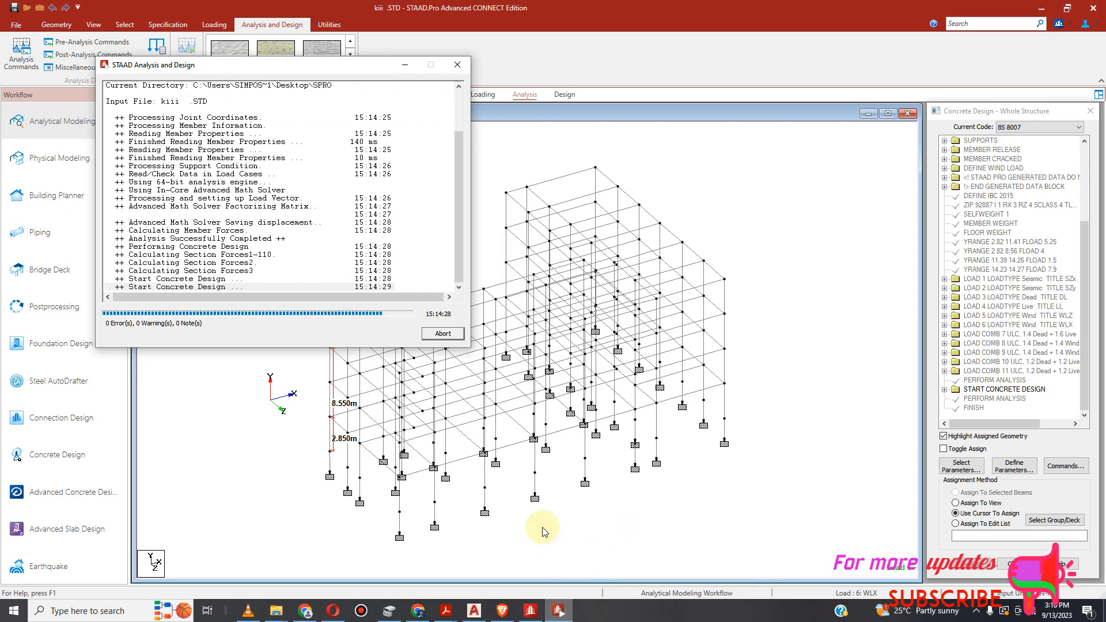
Launch Windows Task Manager while the analysis run is still hanging.
click(10, 612)
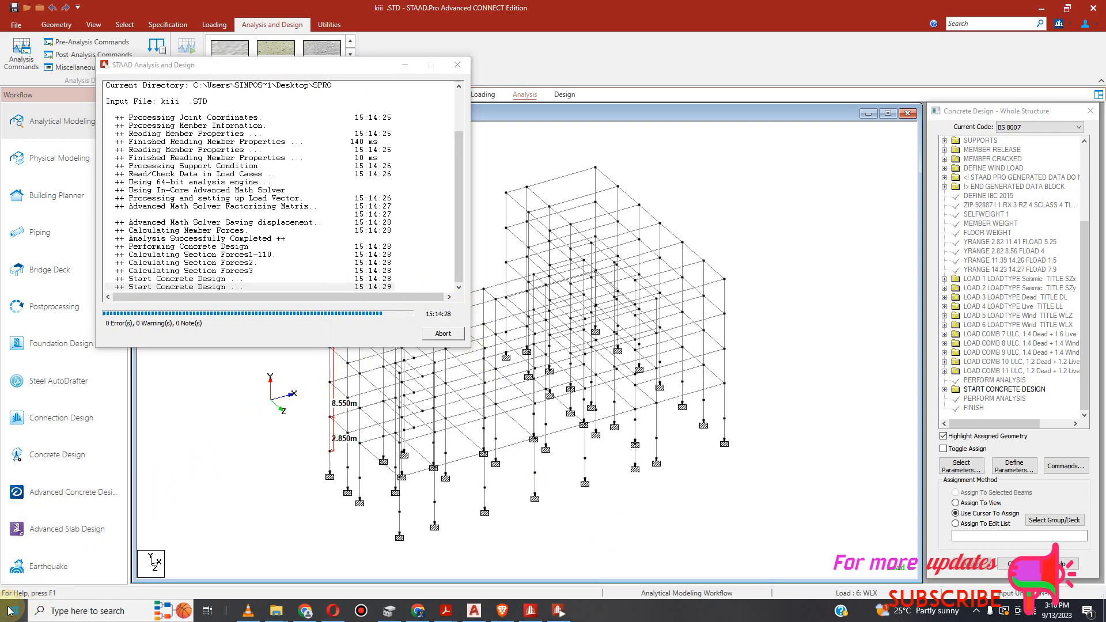
click(10, 609)
click(69, 481)
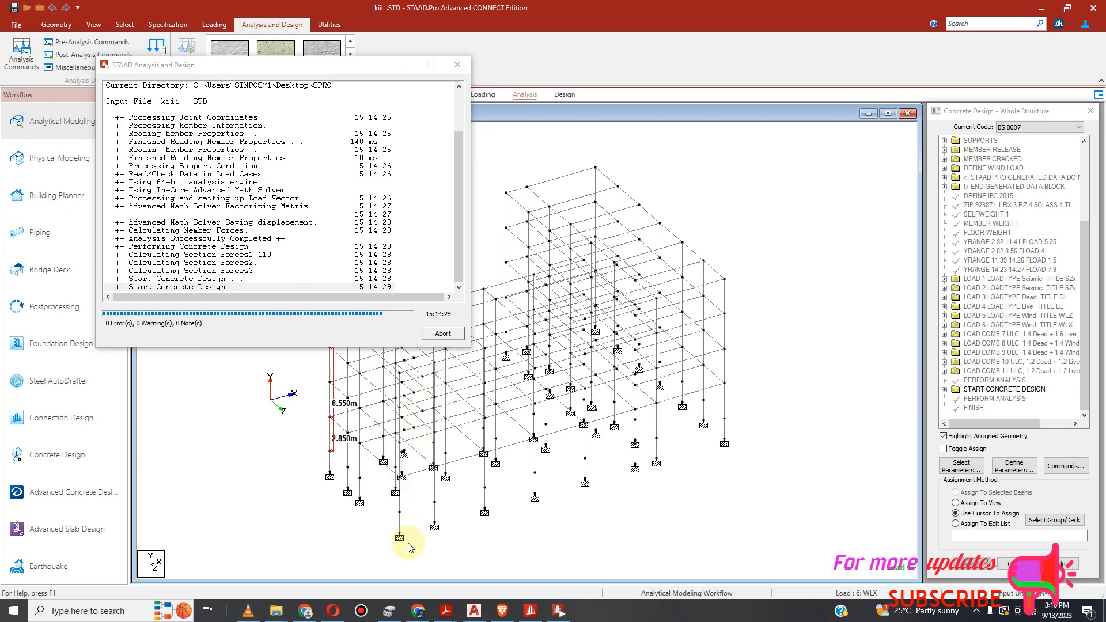
right_click(13, 611)
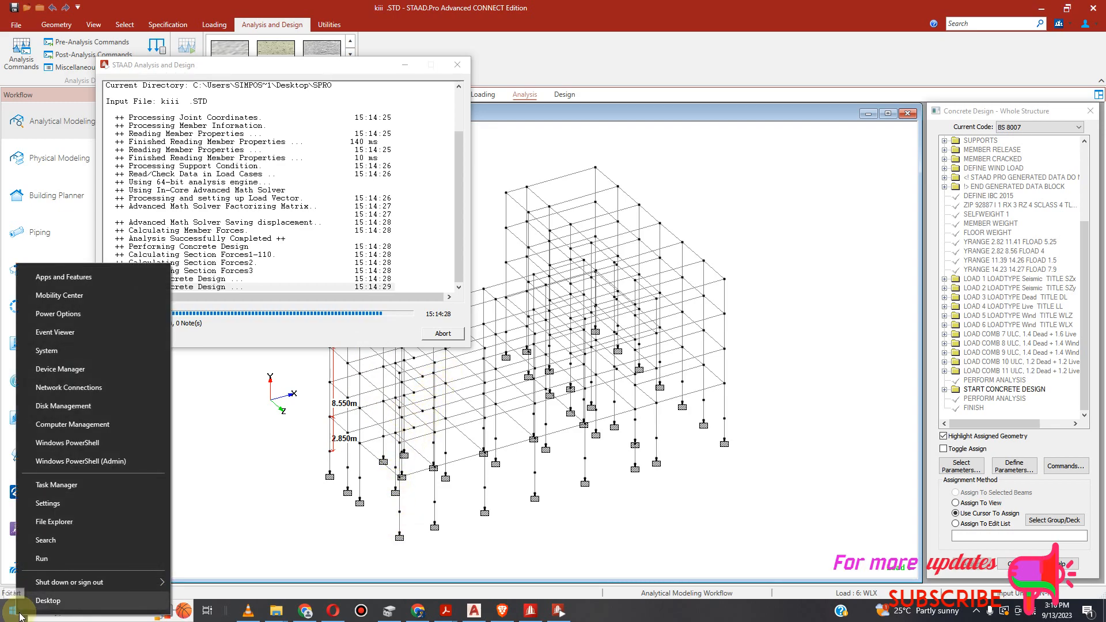
click(52, 491)
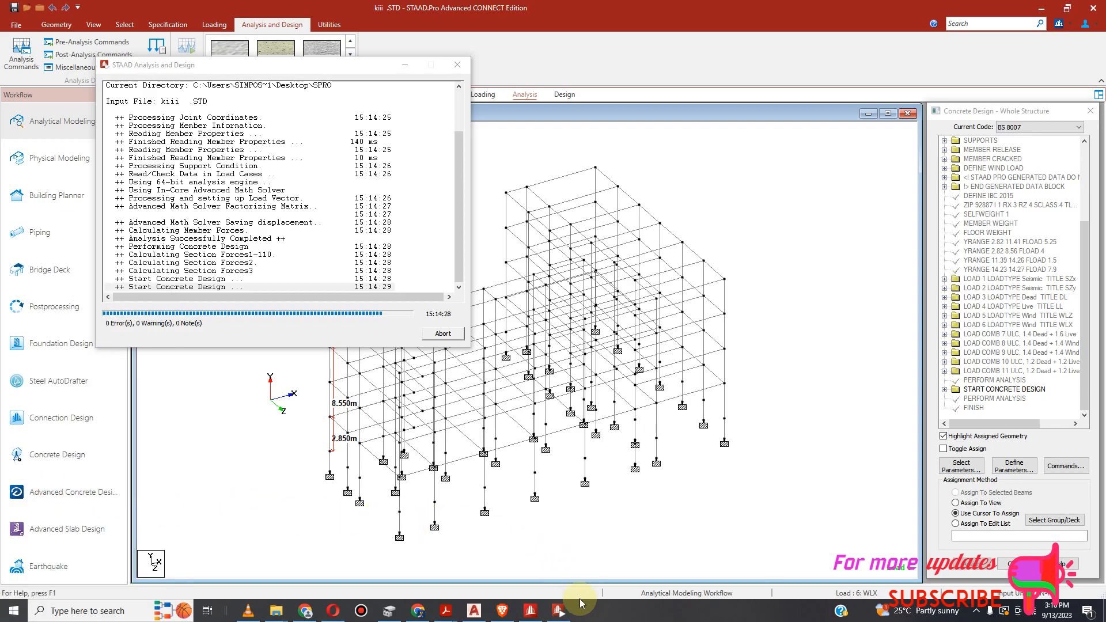
Minimize the STAAD.Pro and AutoCAD windows to expose the desktop behind the analysis window.
click(1042, 8)
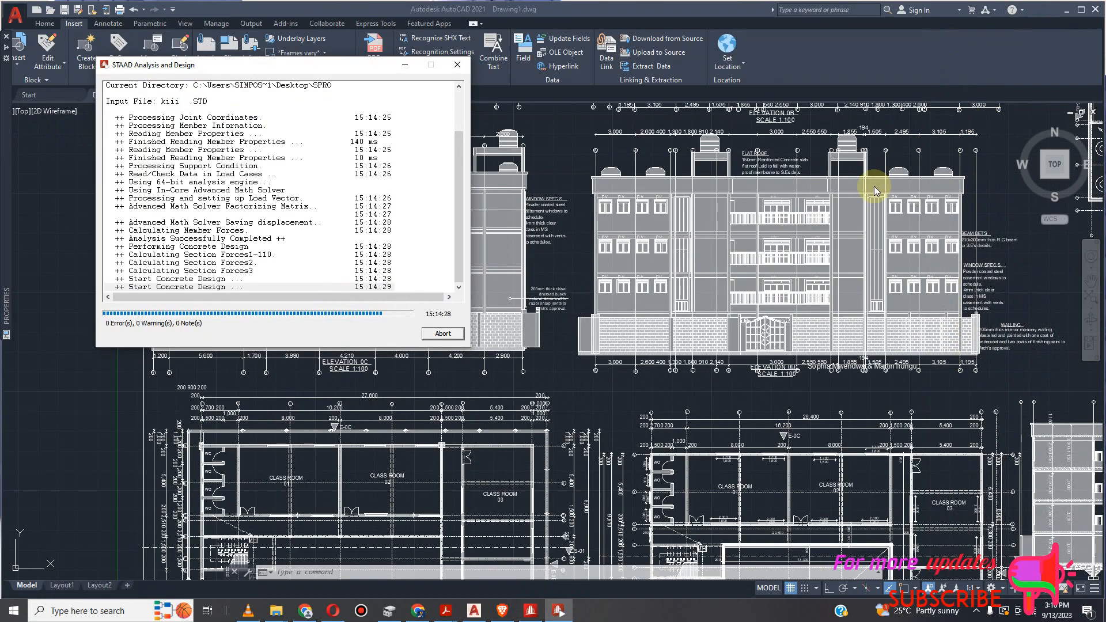
click(1068, 11)
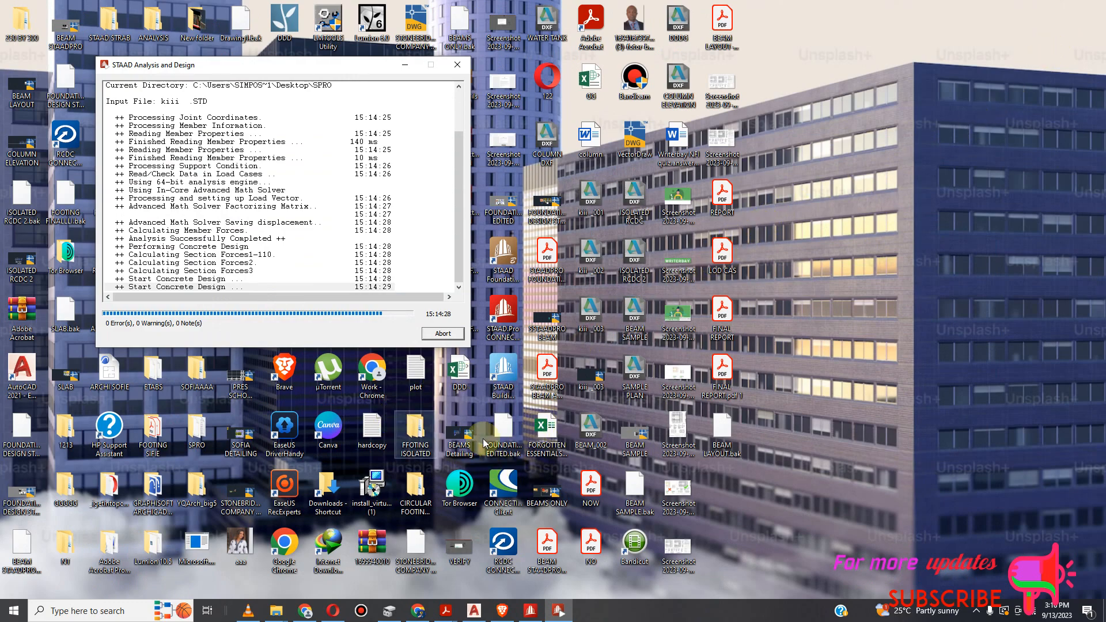
click(18, 613)
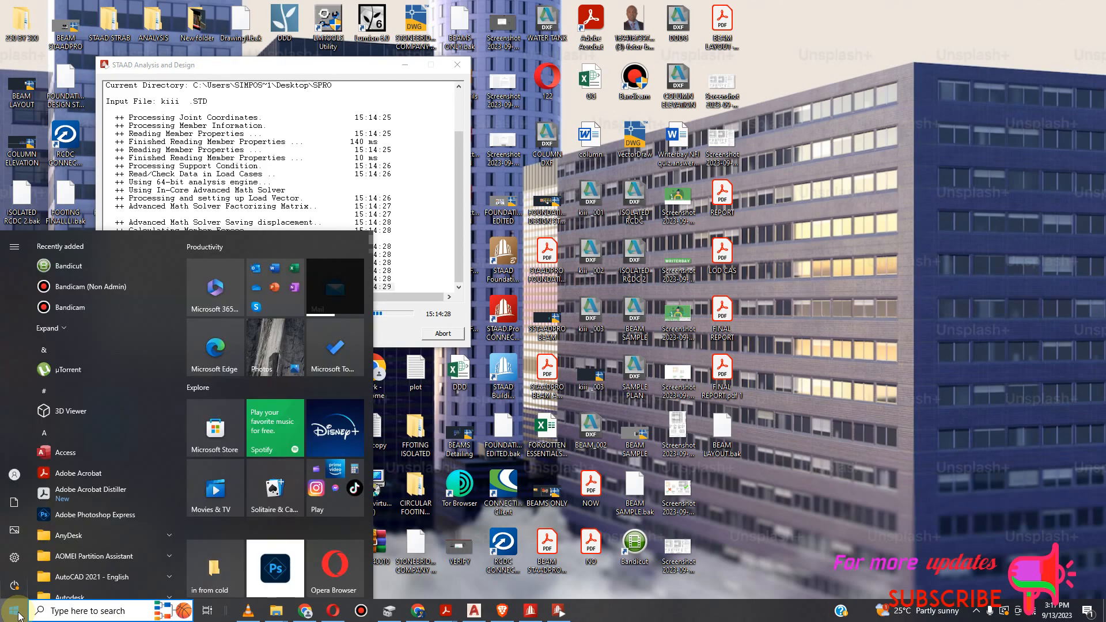
click(17, 614)
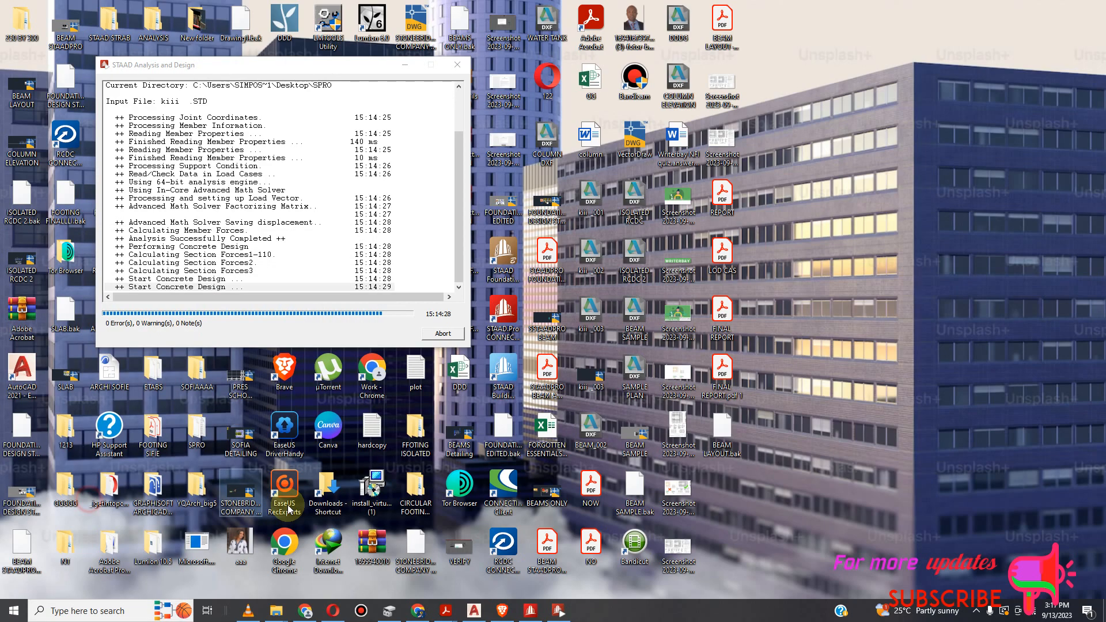
double_click(372, 508)
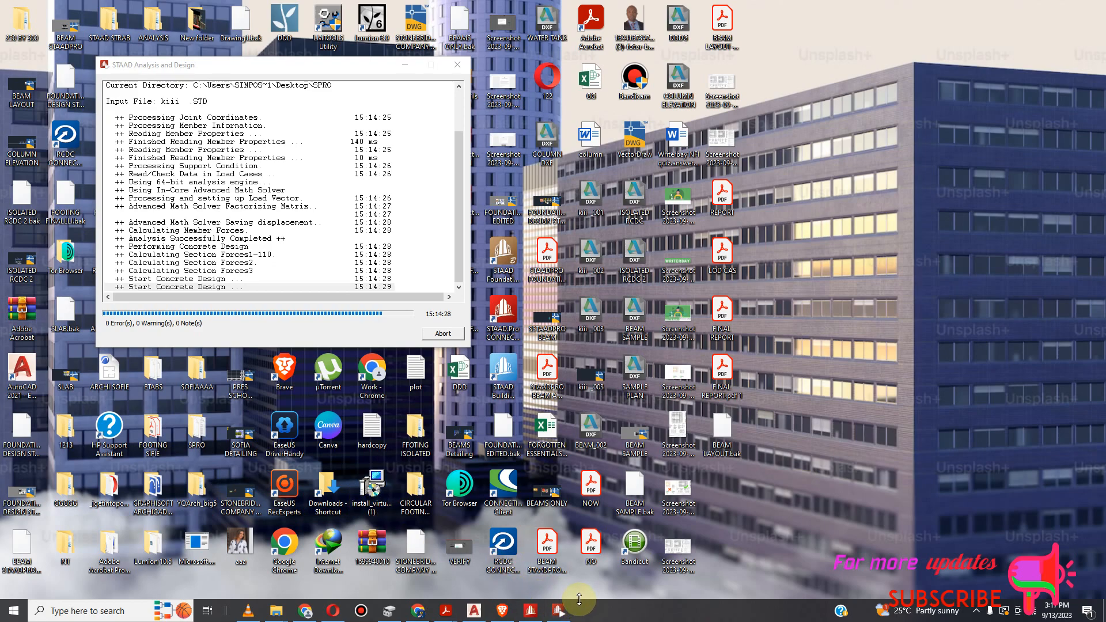
mouse_move(557, 610)
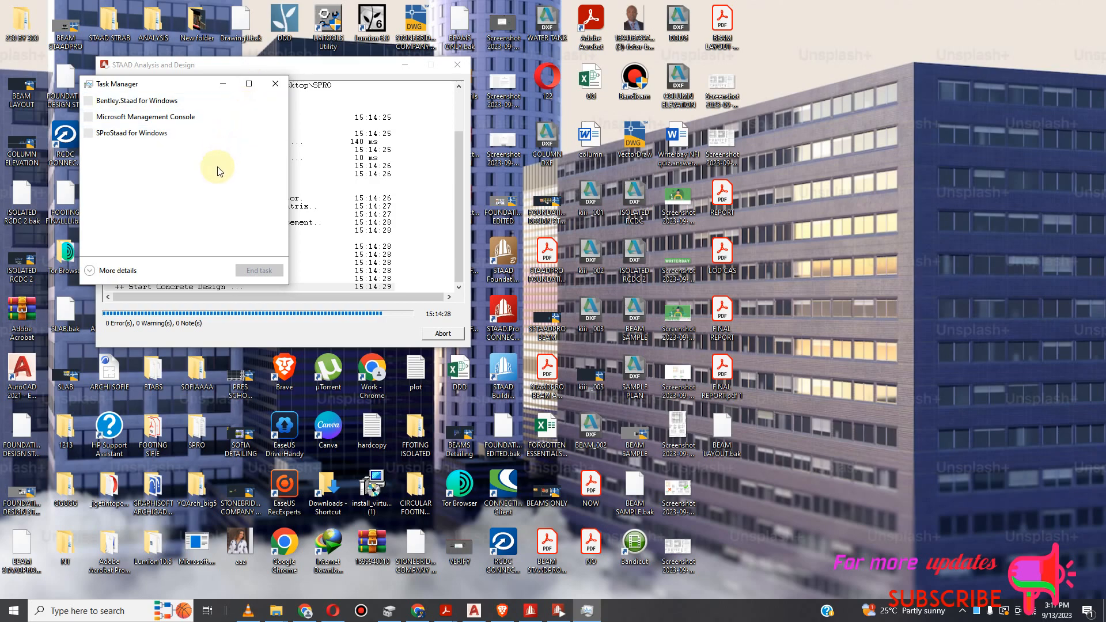
End the SProStaad for Windows task in Task Manager to stop the hanging analysis.
click(249, 84)
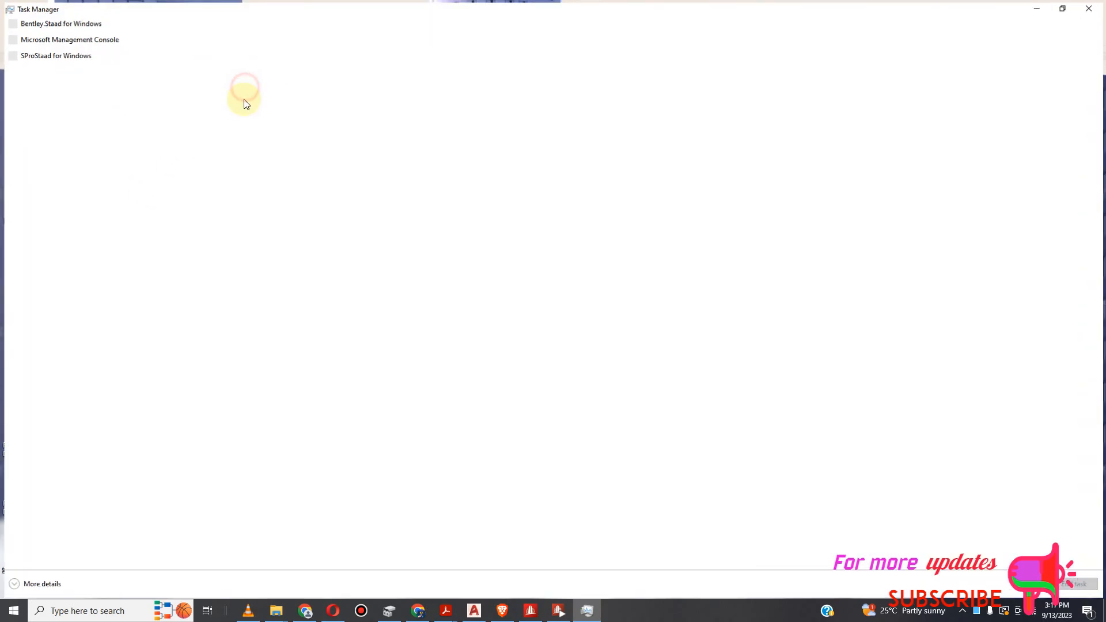
click(1065, 7)
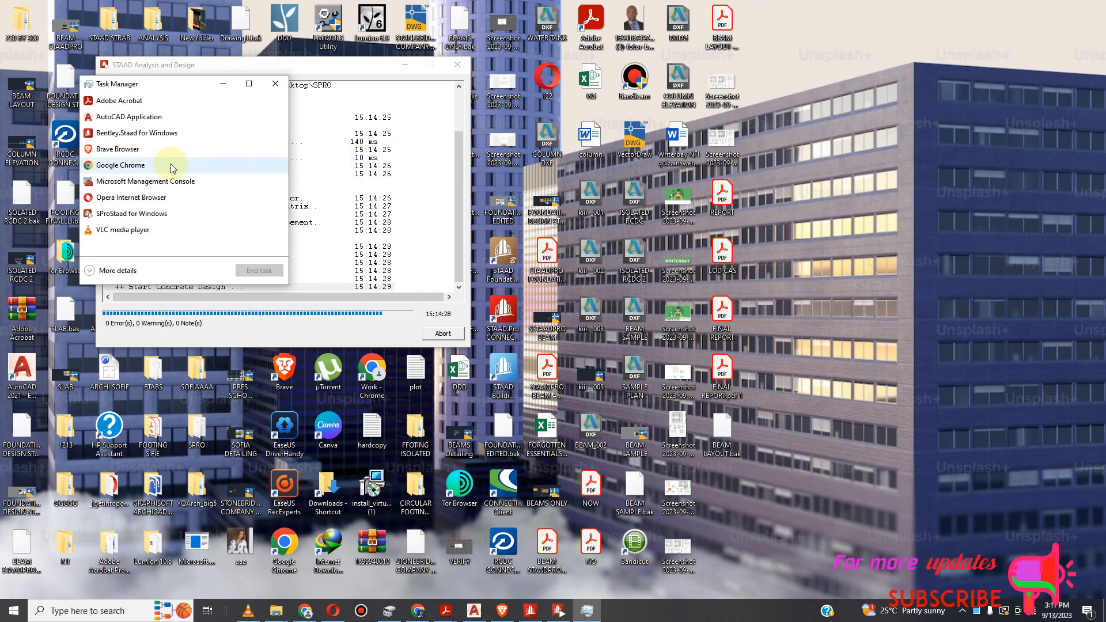
click(142, 214)
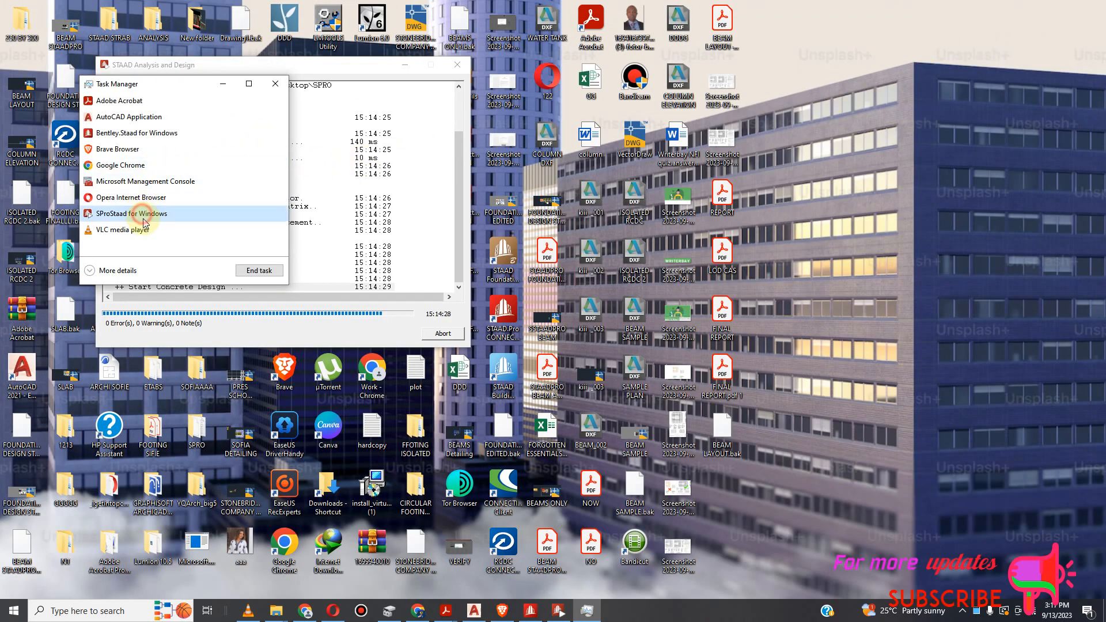
click(259, 271)
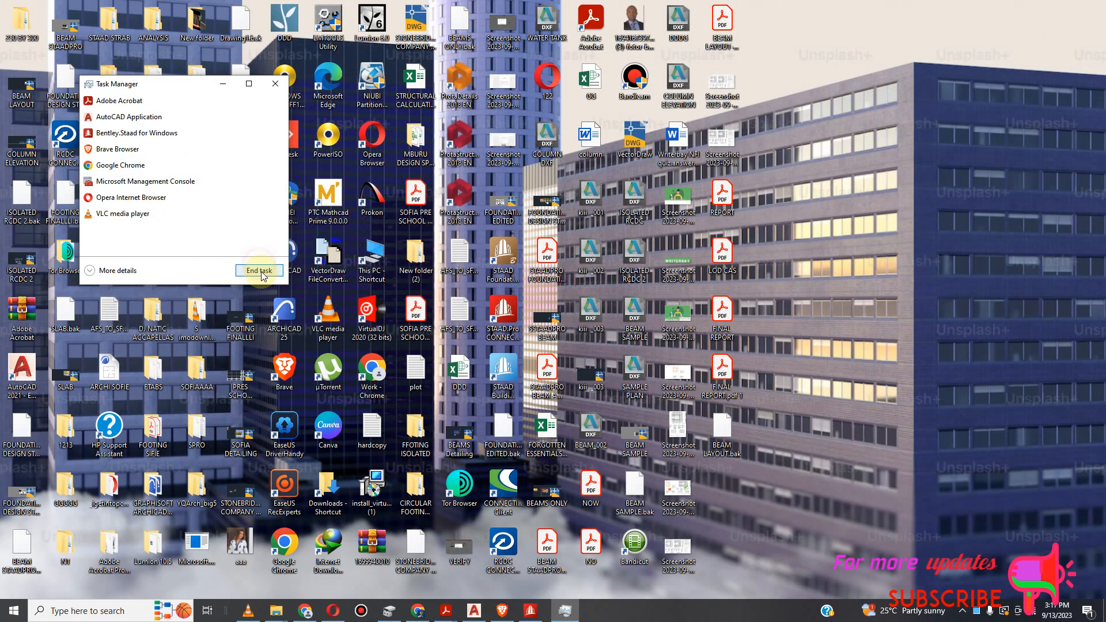
Close Task Manager and switch back to the unresponsive STAAD.Pro window.
click(276, 84)
click(530, 610)
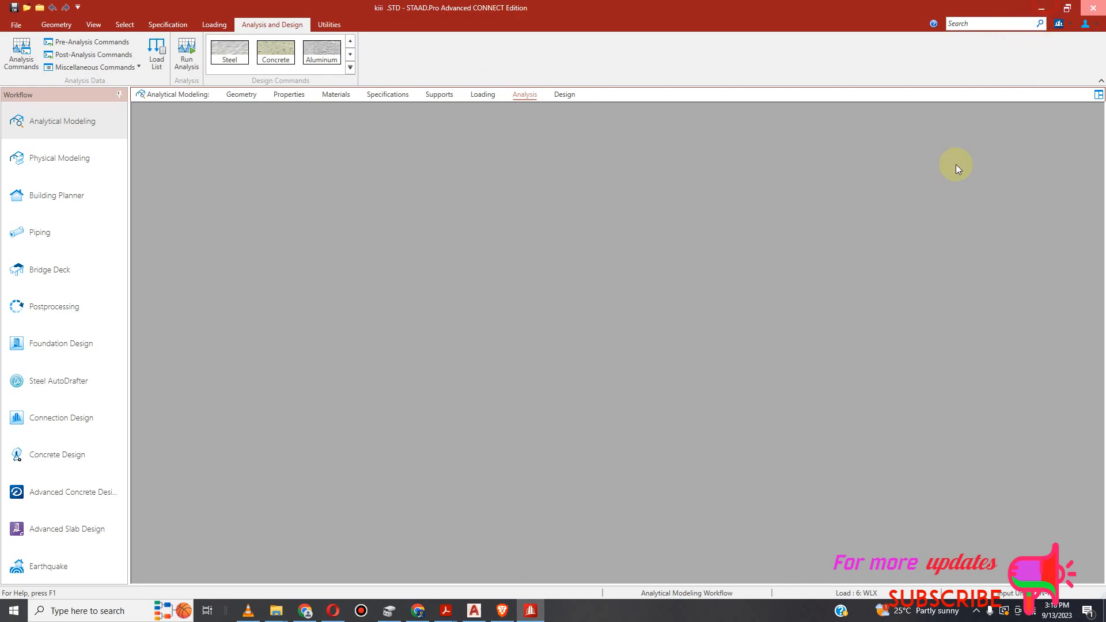
mouse_move(518, 617)
click(550, 578)
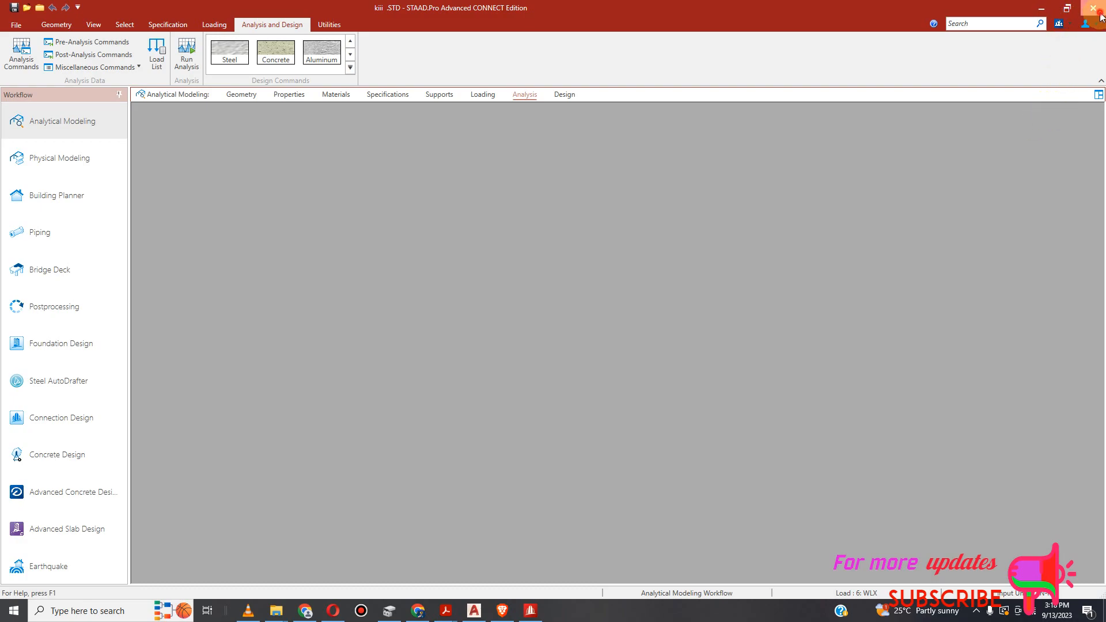
click(1041, 10)
mouse_move(530, 611)
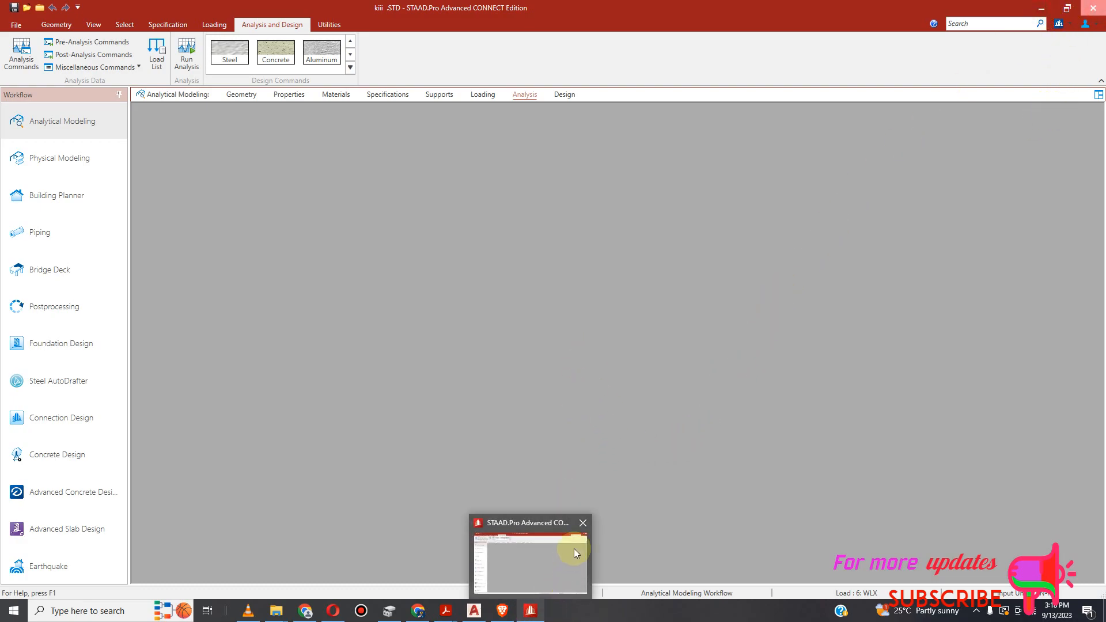
Reopen Task Manager and end the Bentley.Staad for Windows task to shut down the frozen program.
click(19, 614)
right_click(14, 611)
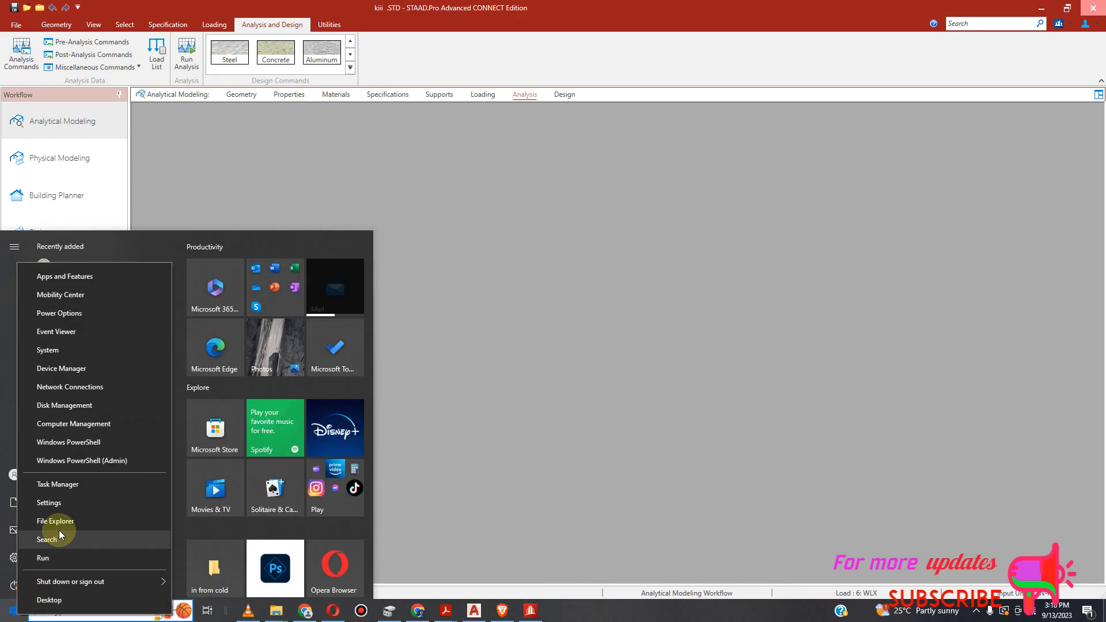
click(71, 490)
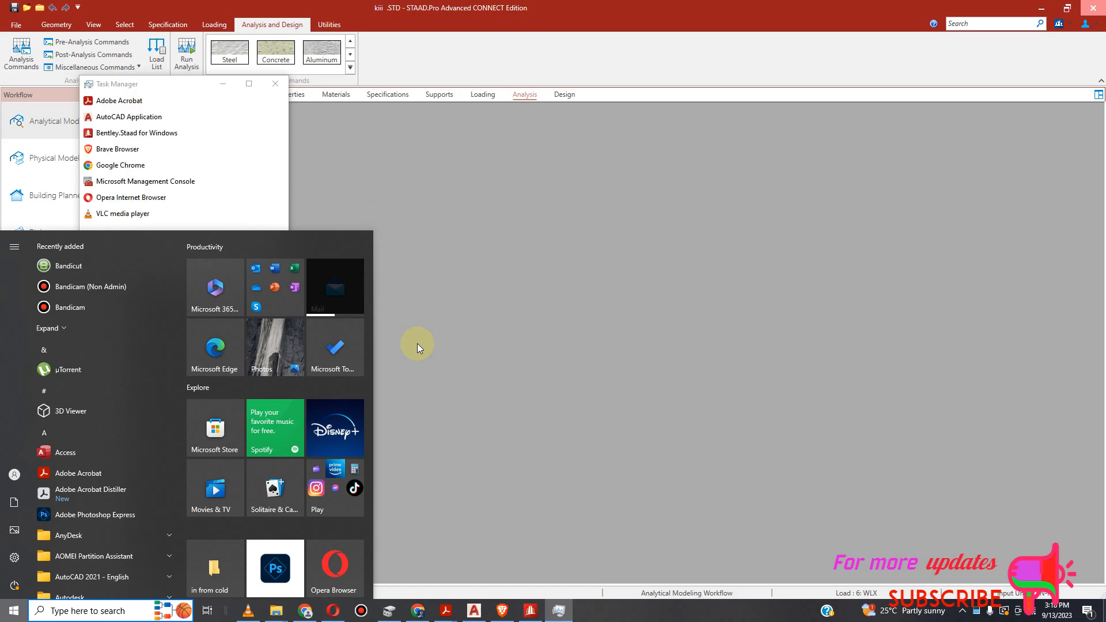
click(147, 132)
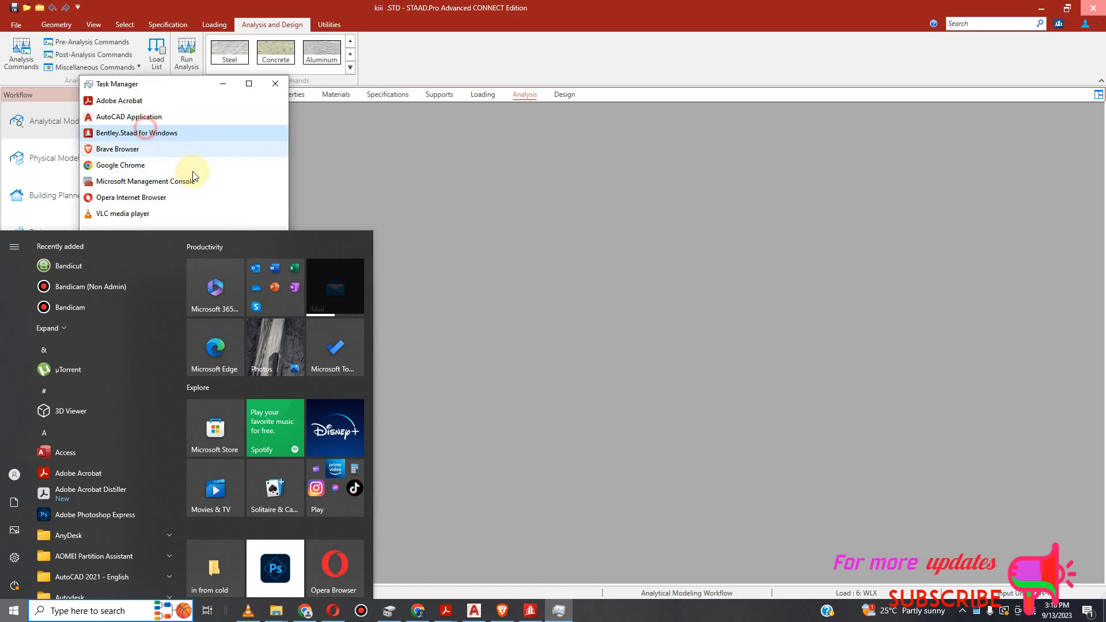
drag(208, 85, 219, 29)
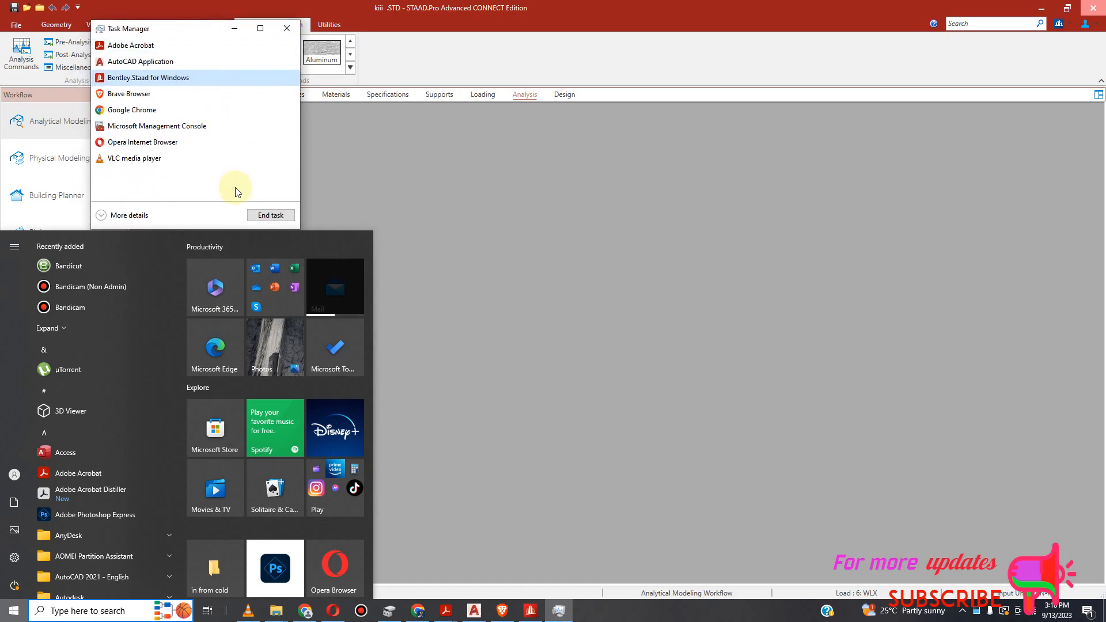
click(269, 215)
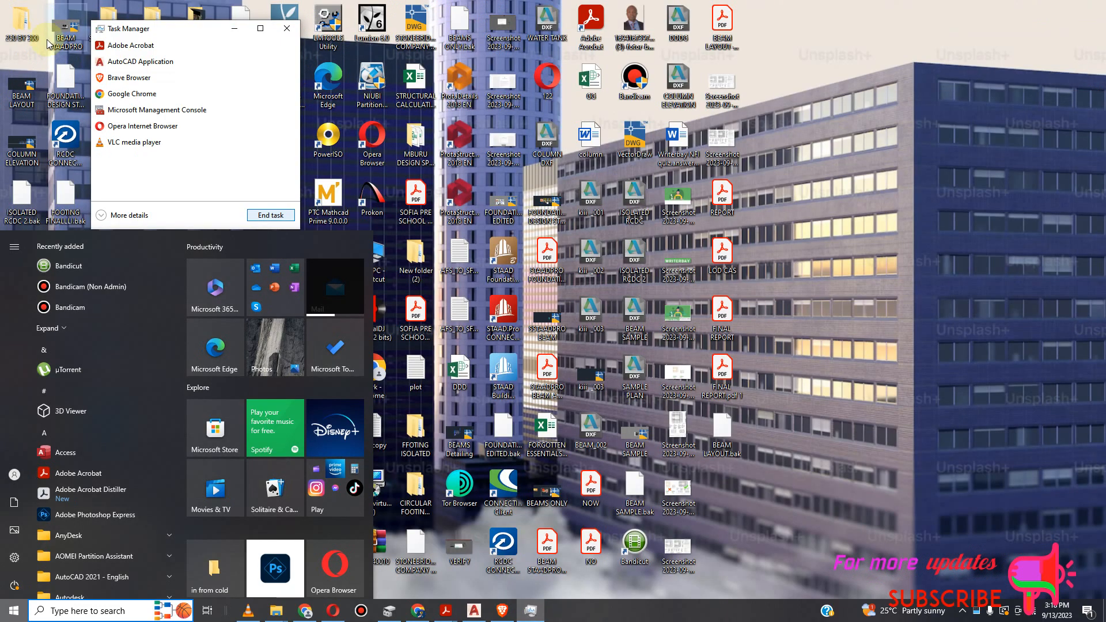
click(815, 171)
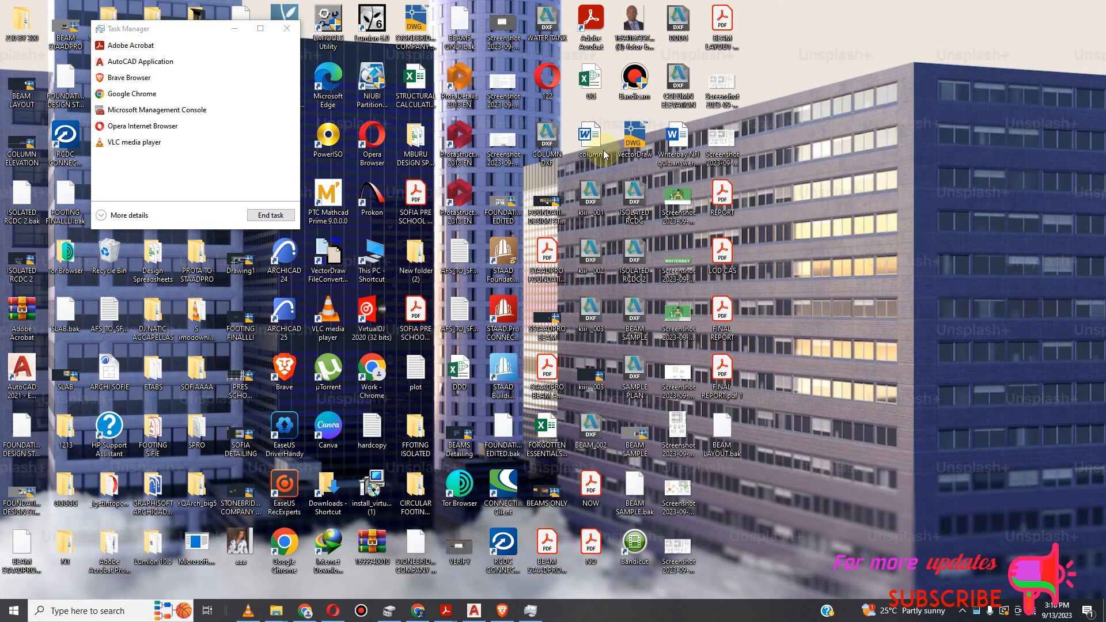
Launch STAAD.Pro CONNECT Edition again from the desktop and close the duplicate splash screen instance.
double_click(500, 314)
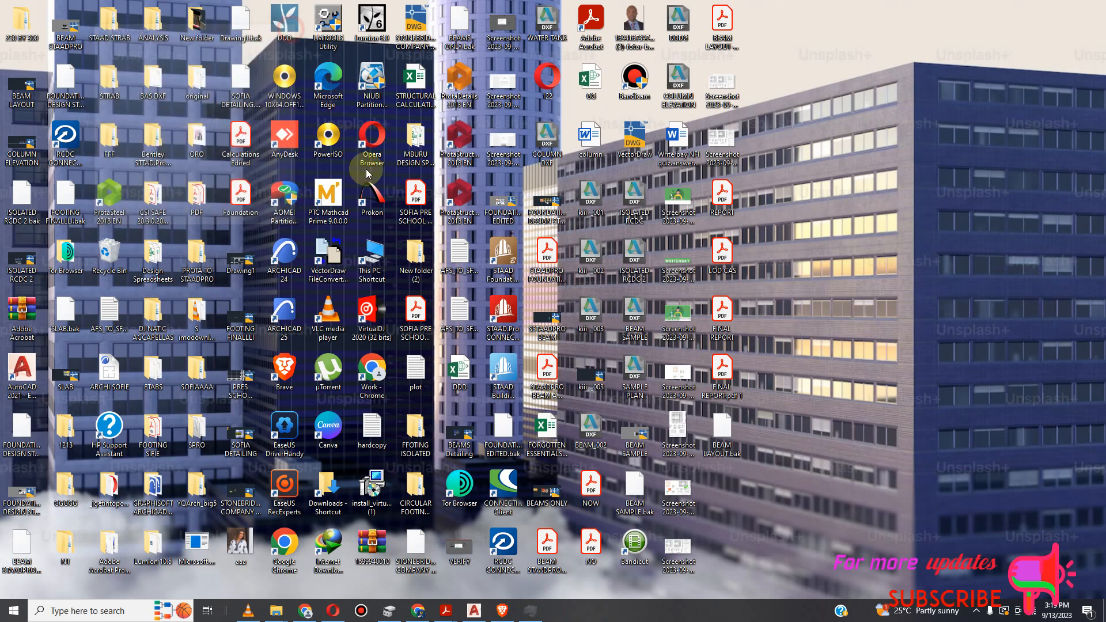
double_click(506, 316)
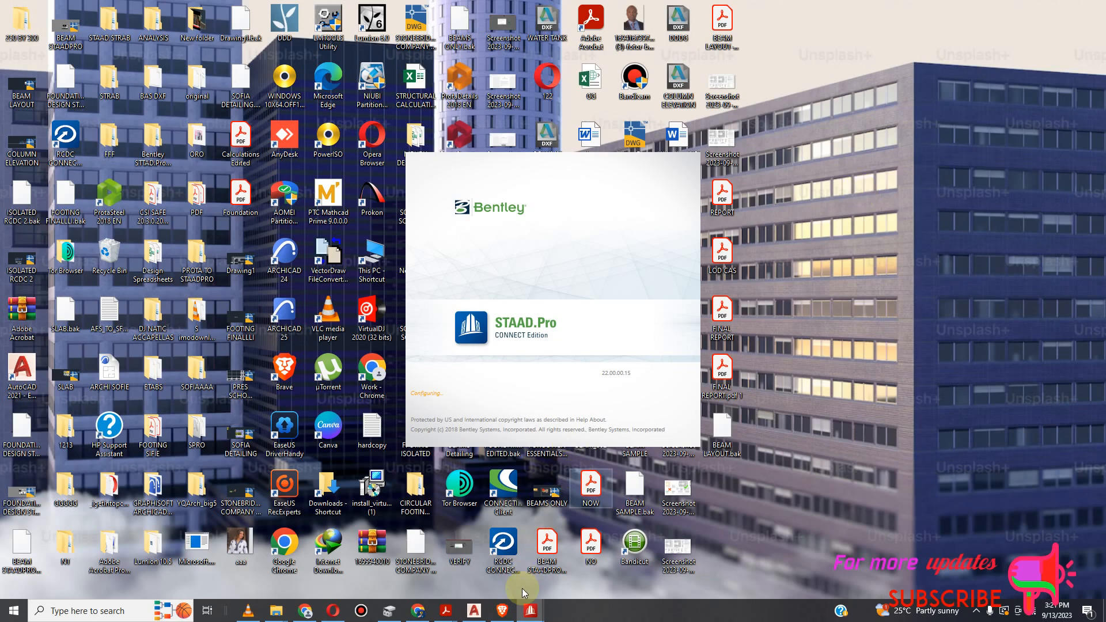
mouse_move(531, 609)
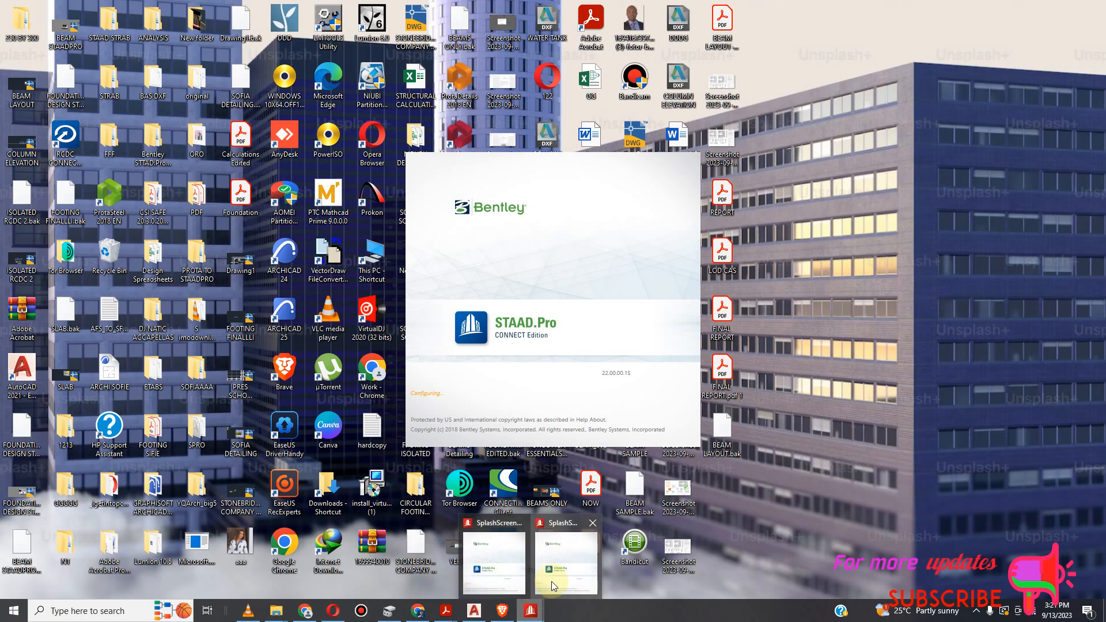
click(593, 526)
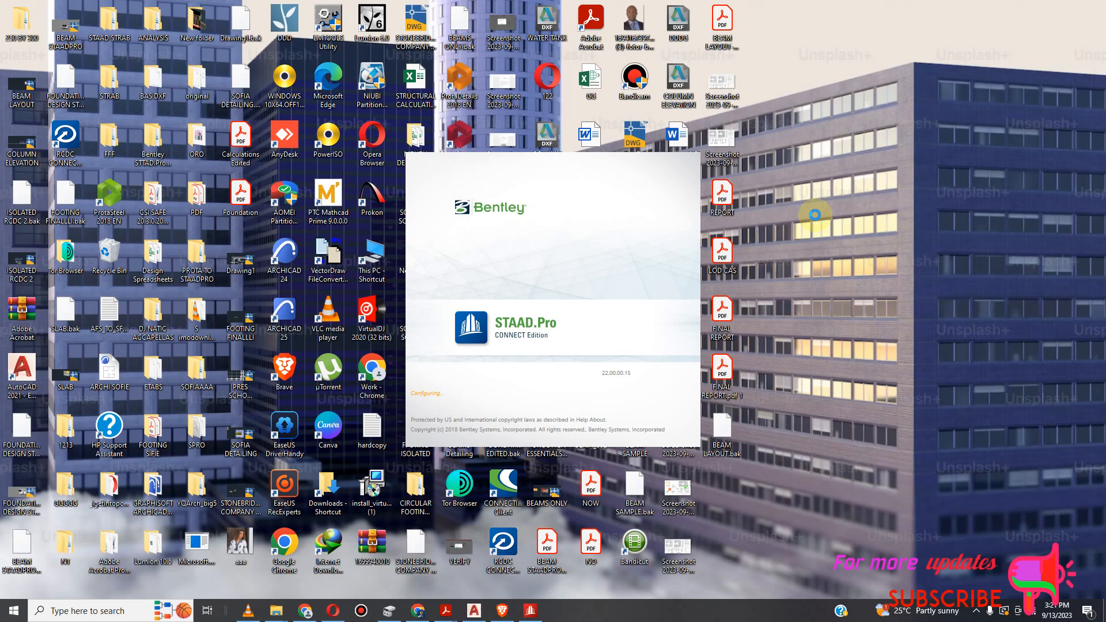
right_click(836, 248)
click(772, 280)
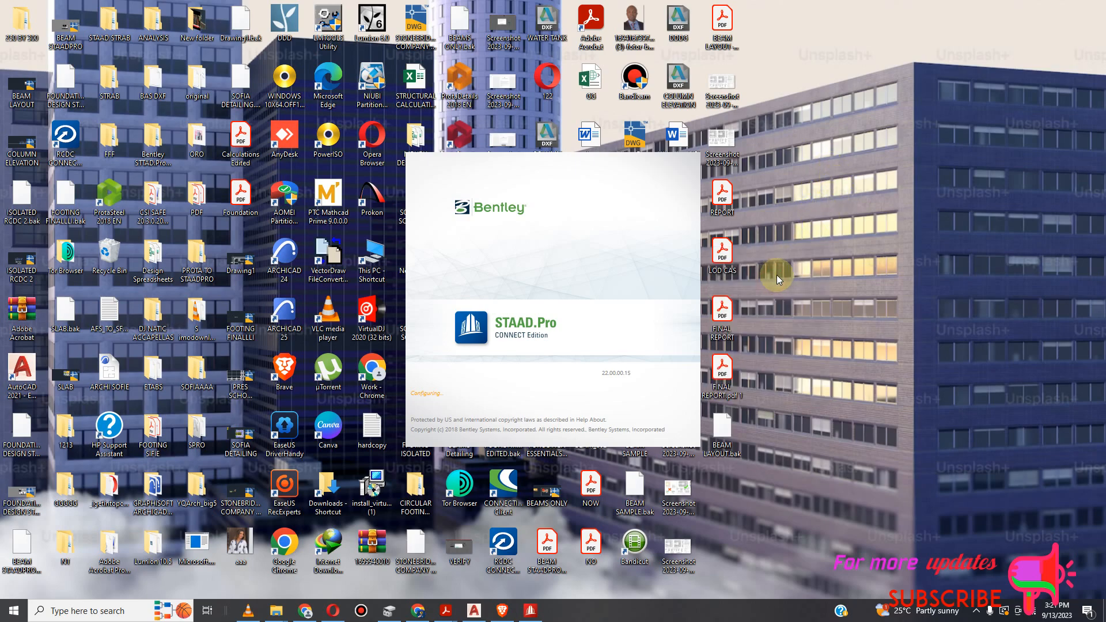
right_click(853, 132)
click(789, 171)
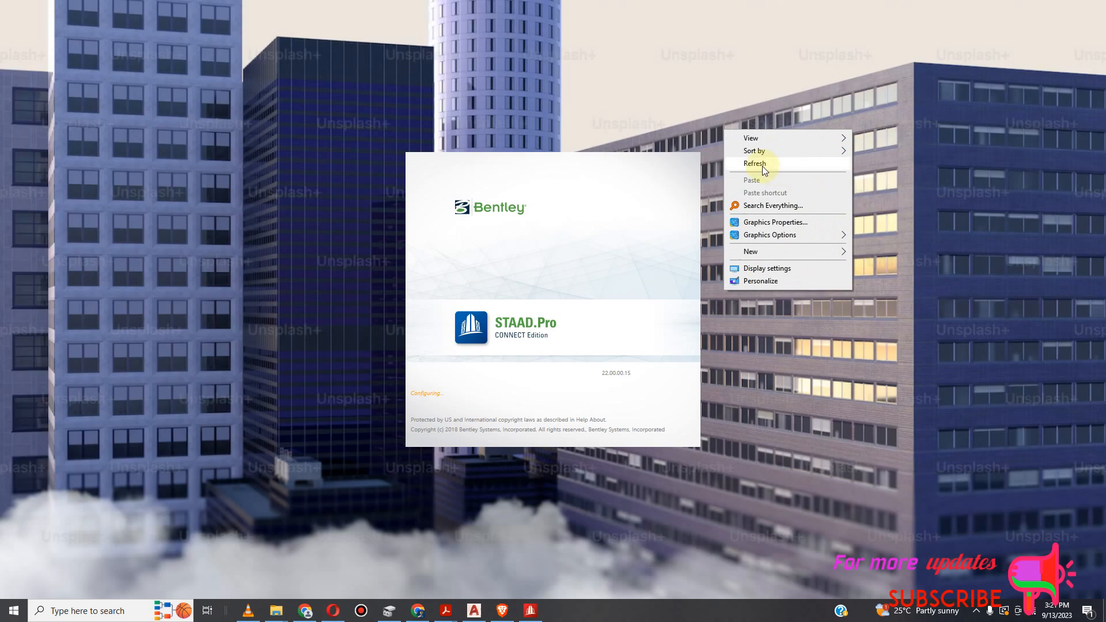
right_click(872, 111)
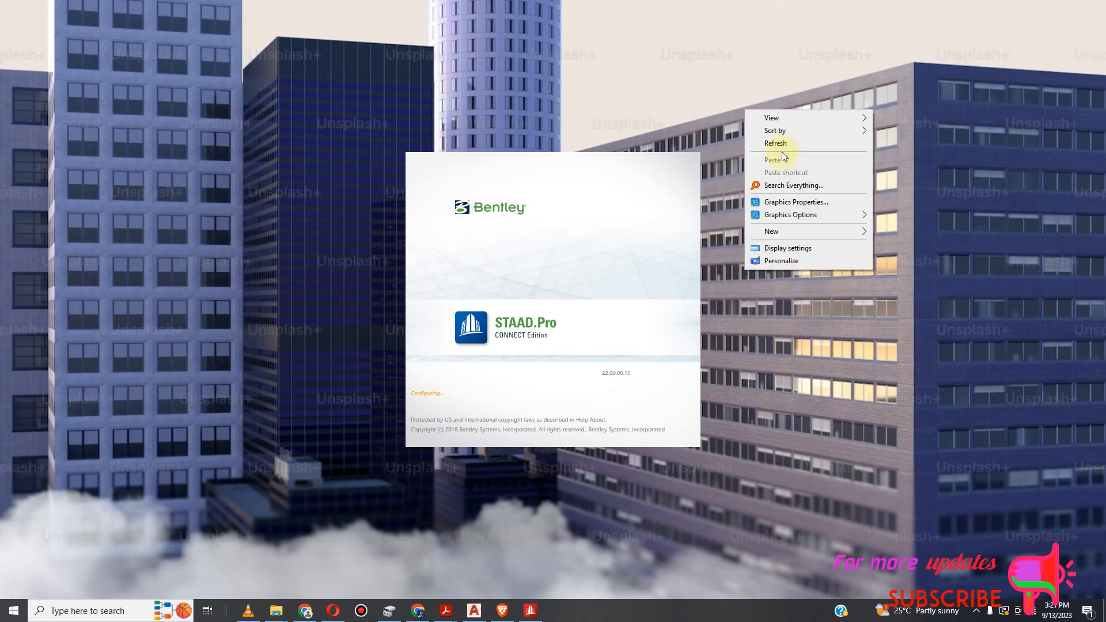
click(787, 145)
right_click(889, 132)
click(824, 166)
right_click(900, 119)
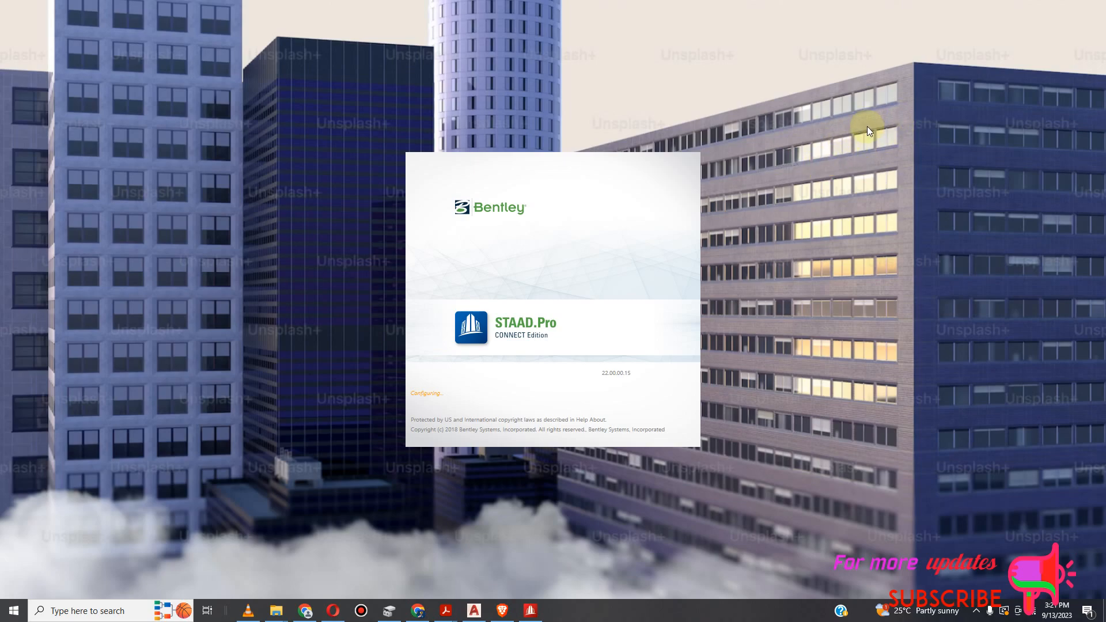
click(877, 151)
right_click(880, 145)
click(809, 175)
right_click(924, 170)
click(867, 202)
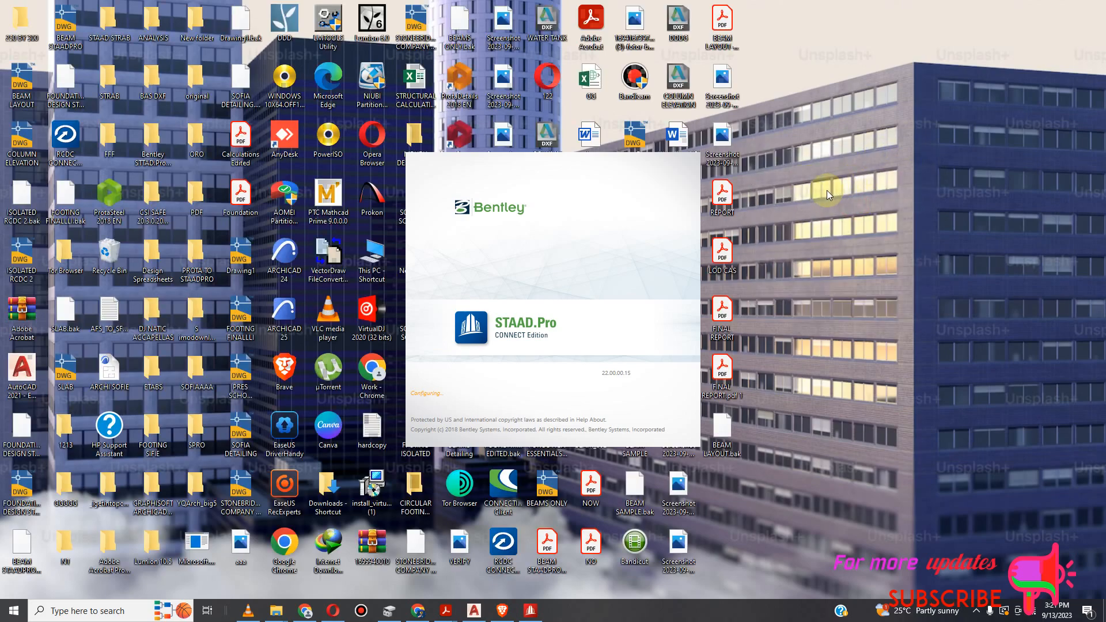
right_click(827, 190)
click(809, 187)
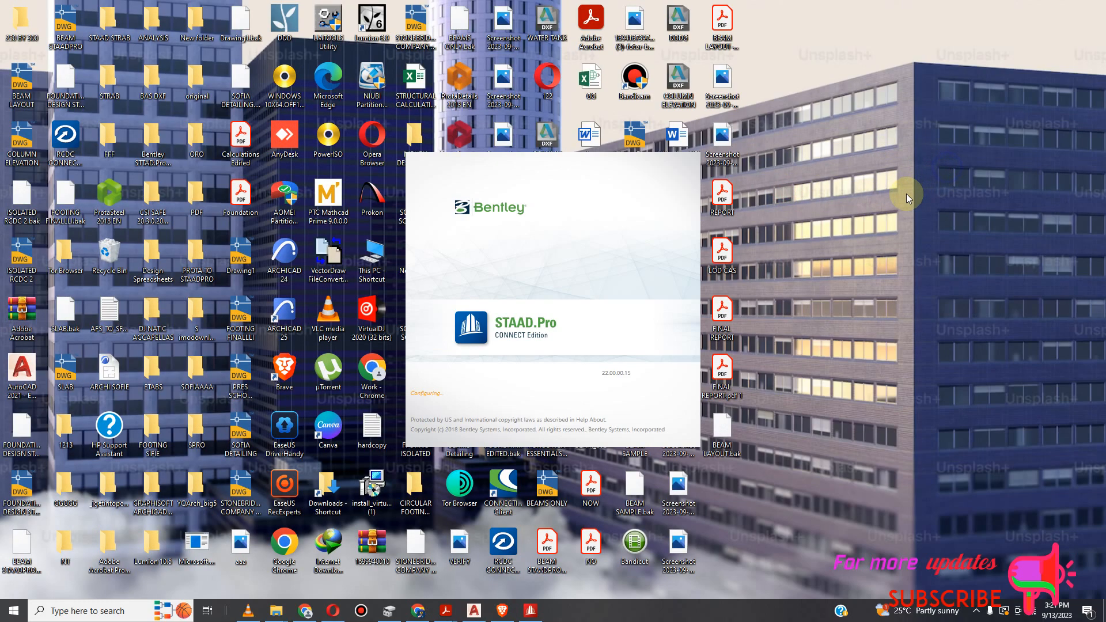
right_click(945, 168)
click(861, 192)
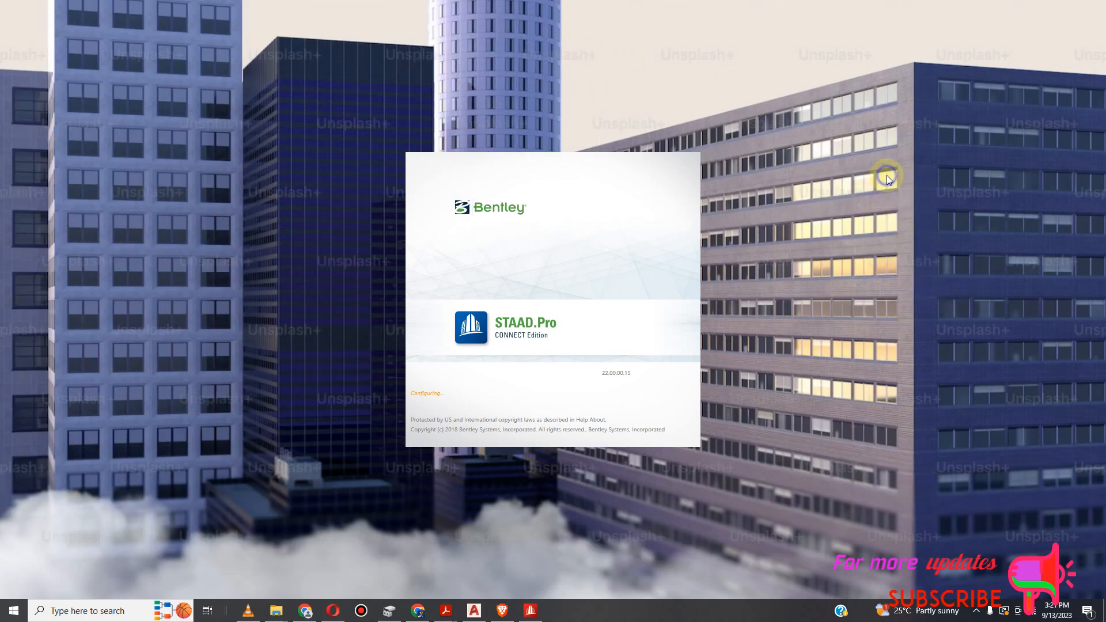
right_click(759, 175)
click(809, 211)
right_click(748, 166)
click(814, 202)
right_click(729, 181)
click(781, 212)
right_click(712, 158)
click(766, 199)
right_click(787, 179)
click(823, 211)
right_click(853, 223)
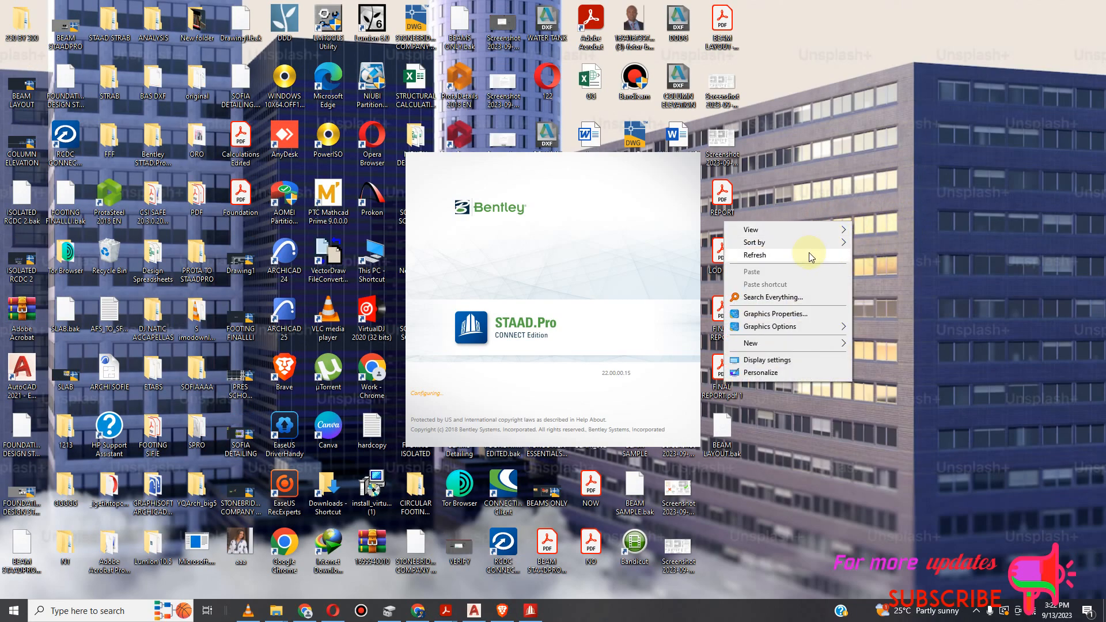
click(809, 254)
right_click(874, 217)
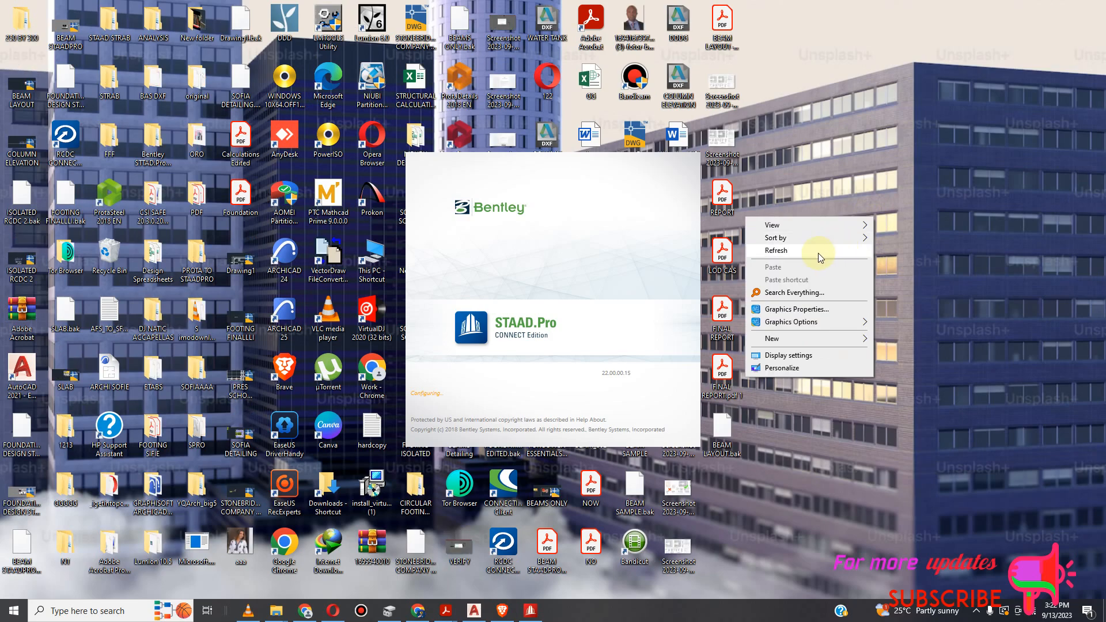
click(818, 253)
right_click(896, 206)
click(813, 242)
right_click(854, 190)
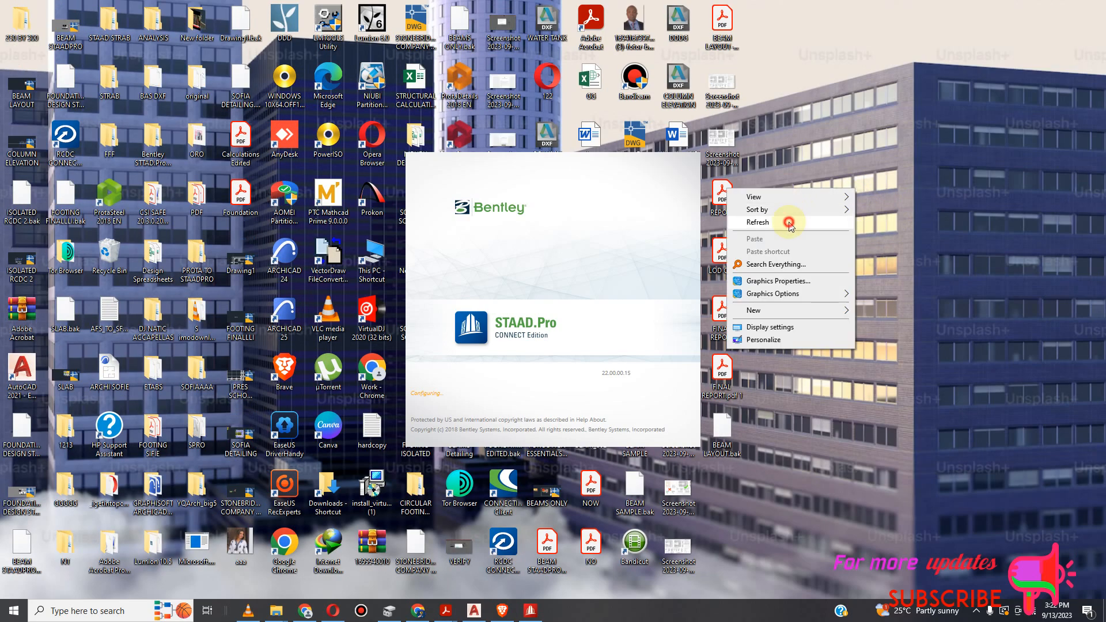
click(789, 225)
right_click(858, 174)
click(795, 210)
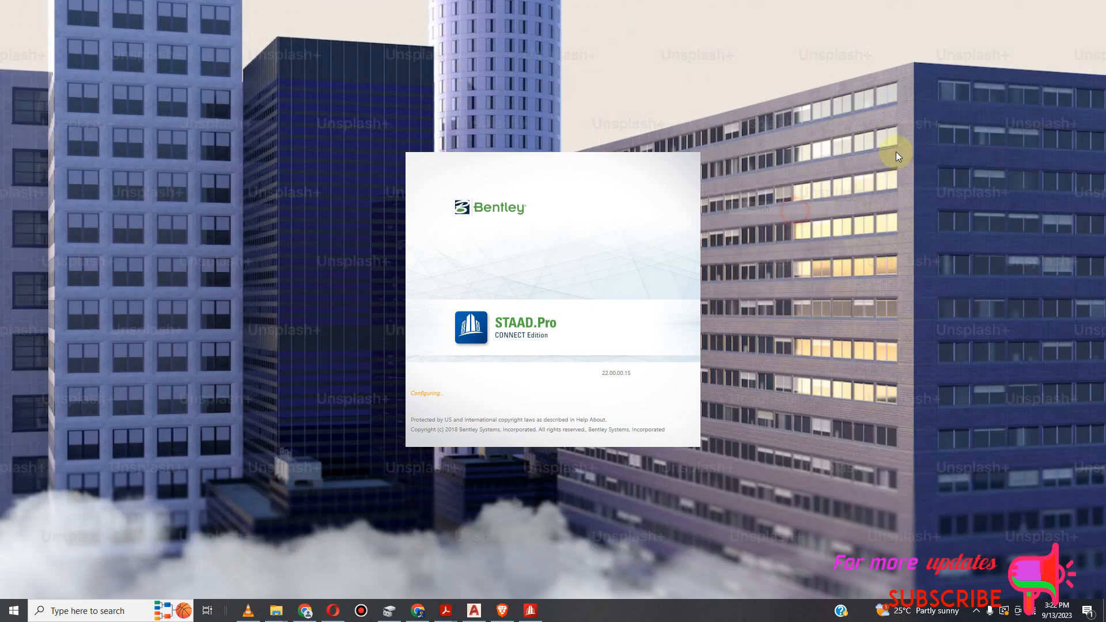
right_click(897, 152)
click(836, 186)
right_click(907, 160)
click(824, 181)
right_click(879, 160)
click(827, 192)
right_click(855, 150)
click(819, 182)
right_click(831, 197)
click(796, 233)
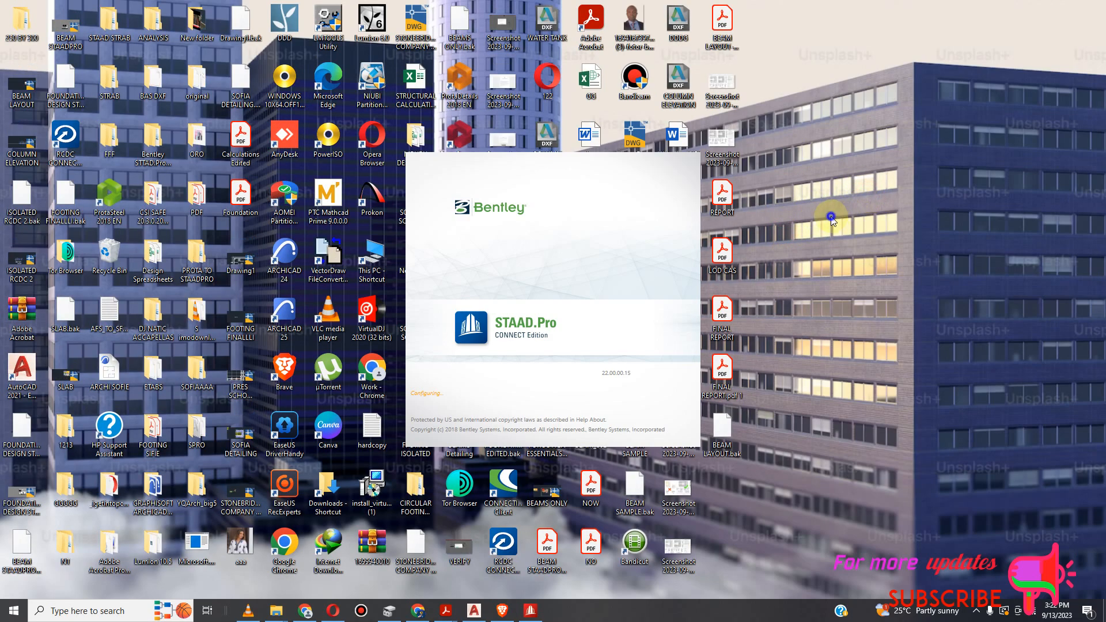
right_click(831, 218)
click(805, 245)
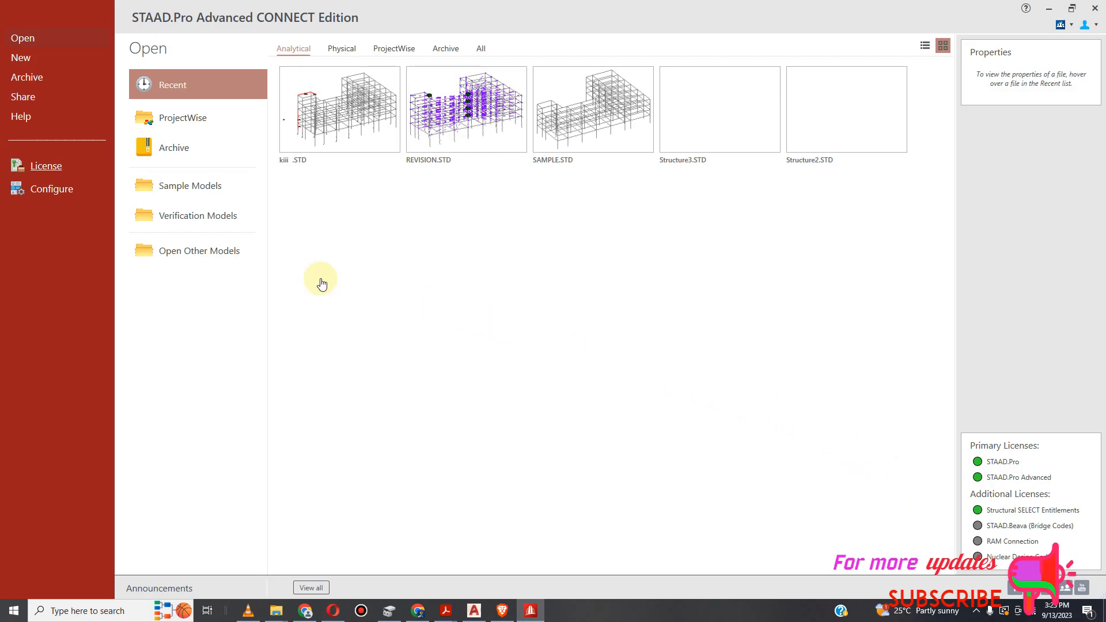
Enable the STAAD.Beava (Bridge Codes), RAM Connection and Nuclear Design Codes additional licenses, and agree to restart STAAD.Pro.
click(54, 188)
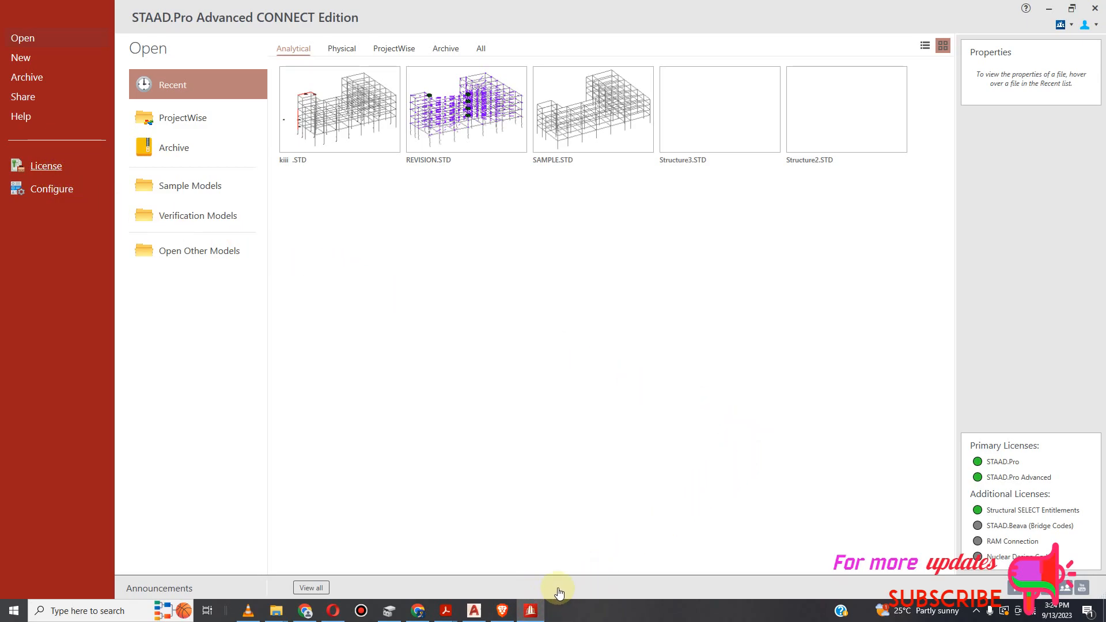
click(49, 166)
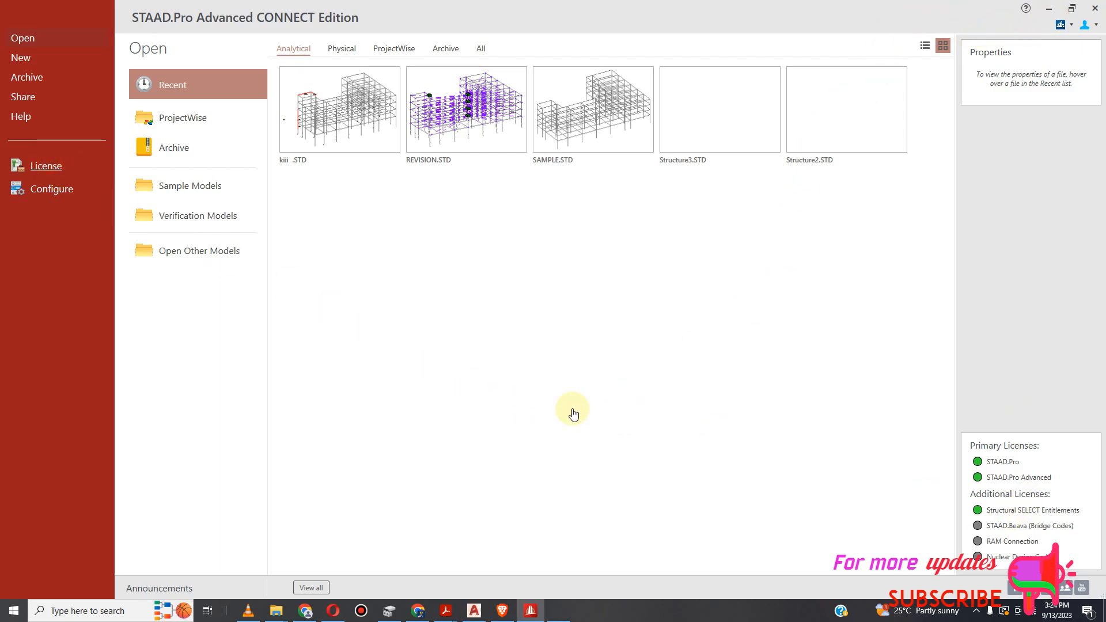
click(560, 611)
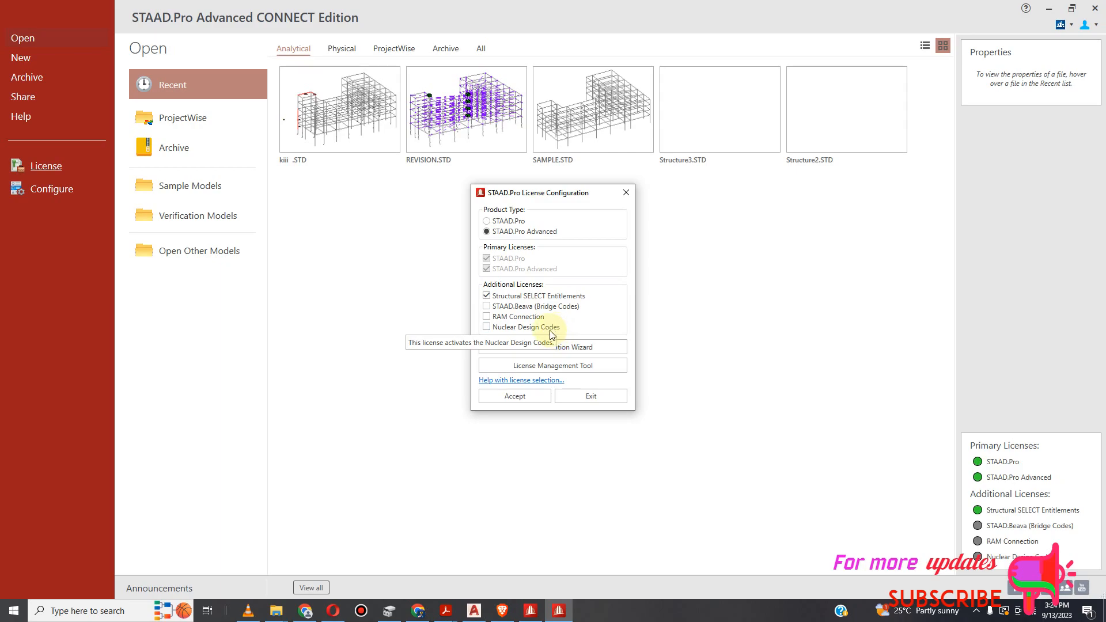
click(487, 306)
click(486, 316)
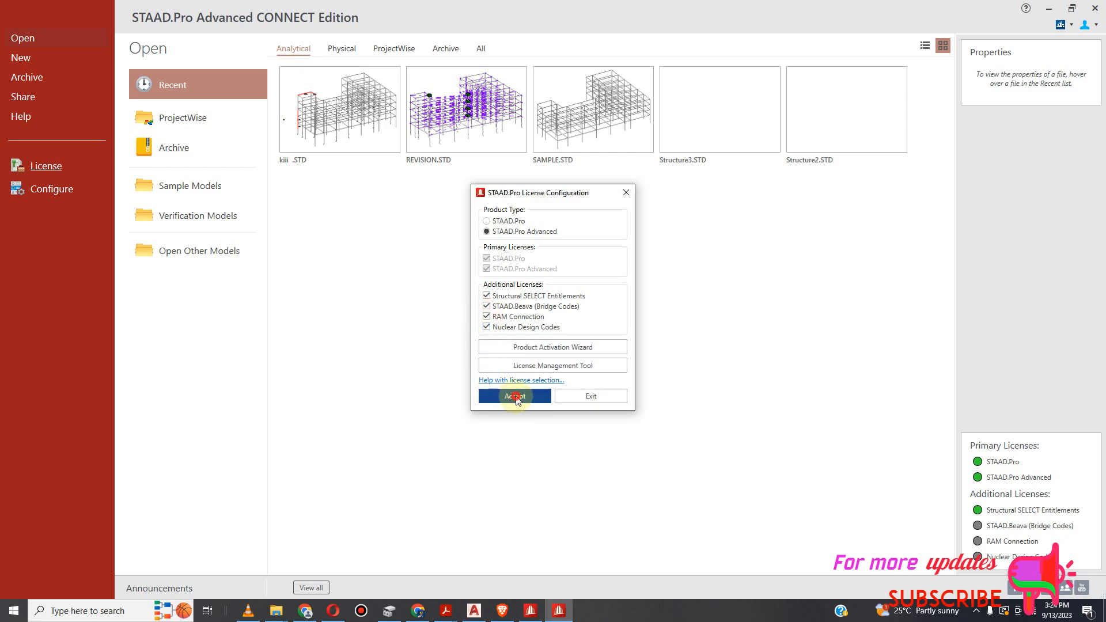
click(545, 397)
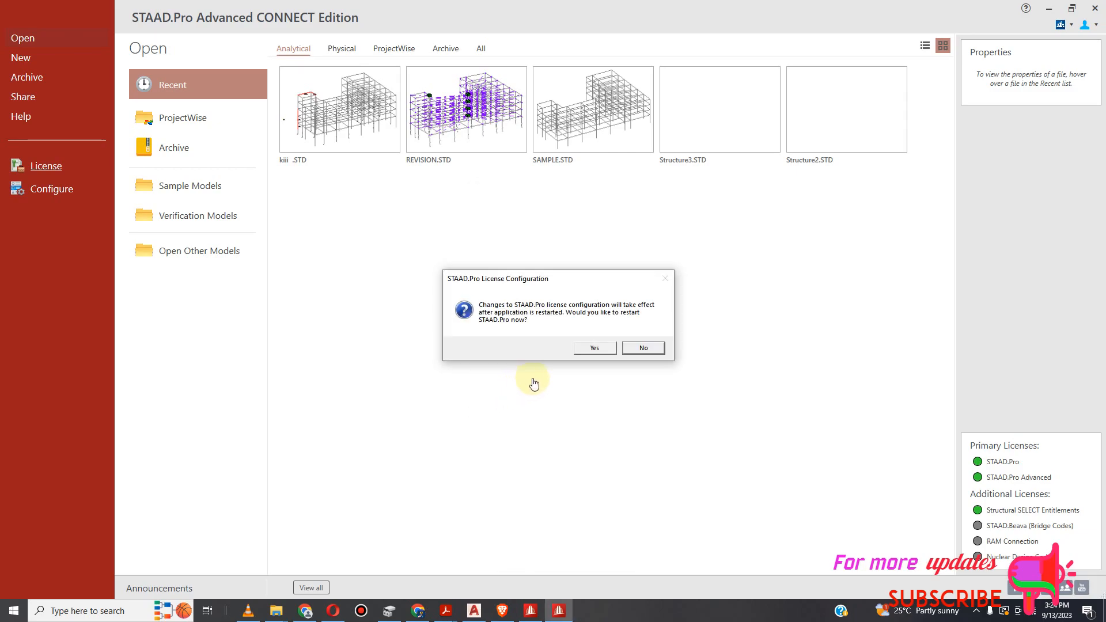
click(594, 349)
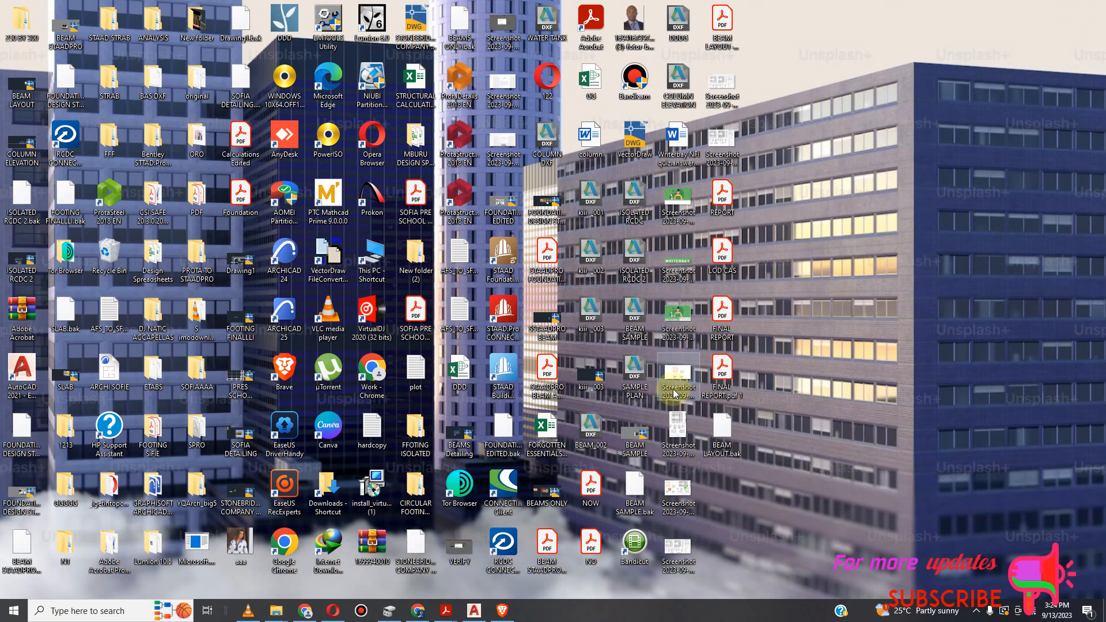
Relaunch STAAD.Pro CONNECT Edition from the desktop with the new license configuration.
click(503, 317)
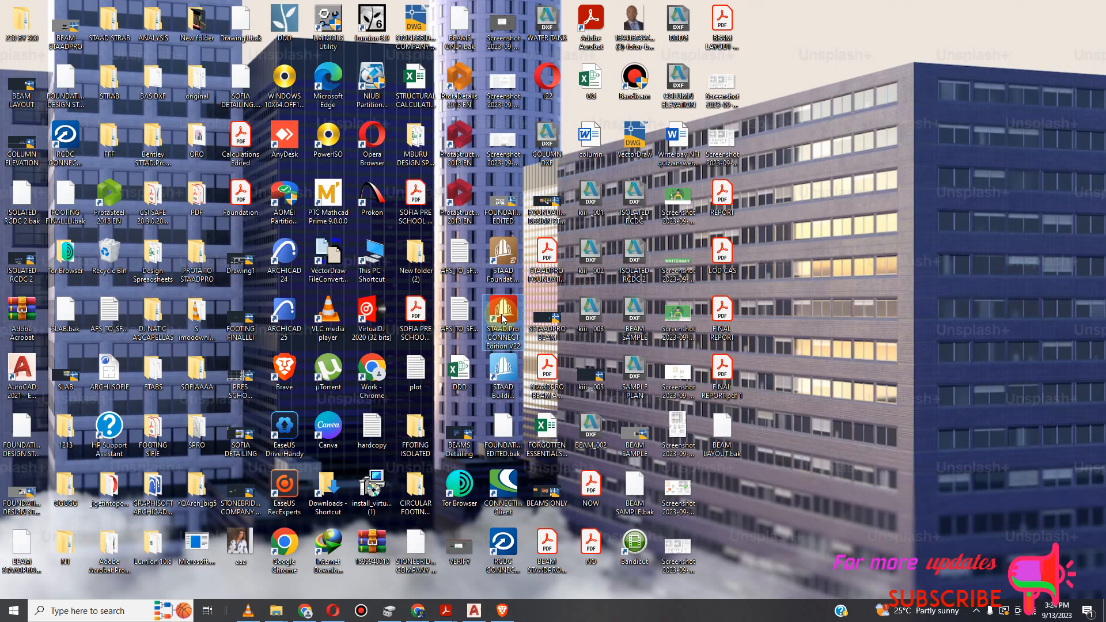
double_click(502, 318)
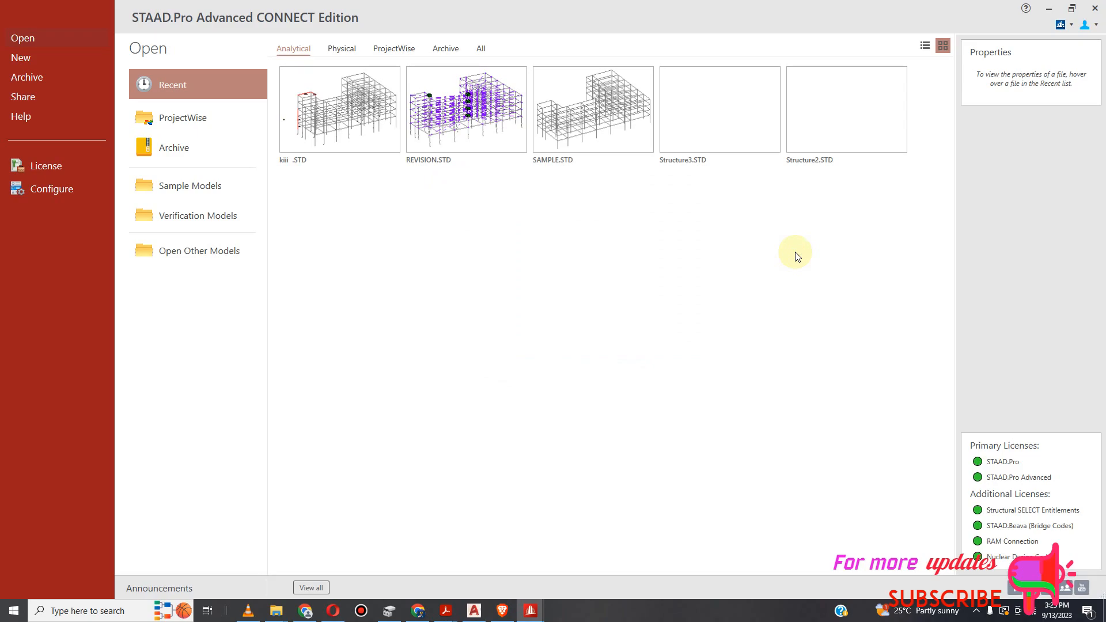
mouse_move(371, 163)
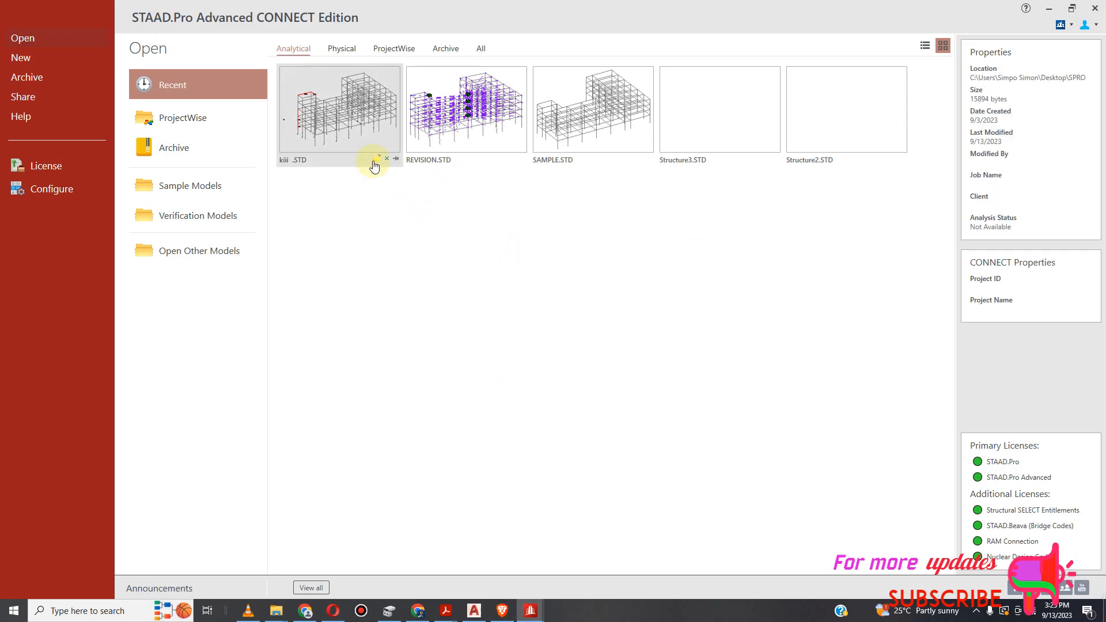
Open the kiii .STD model from the recent analytical files.
click(332, 131)
click(351, 122)
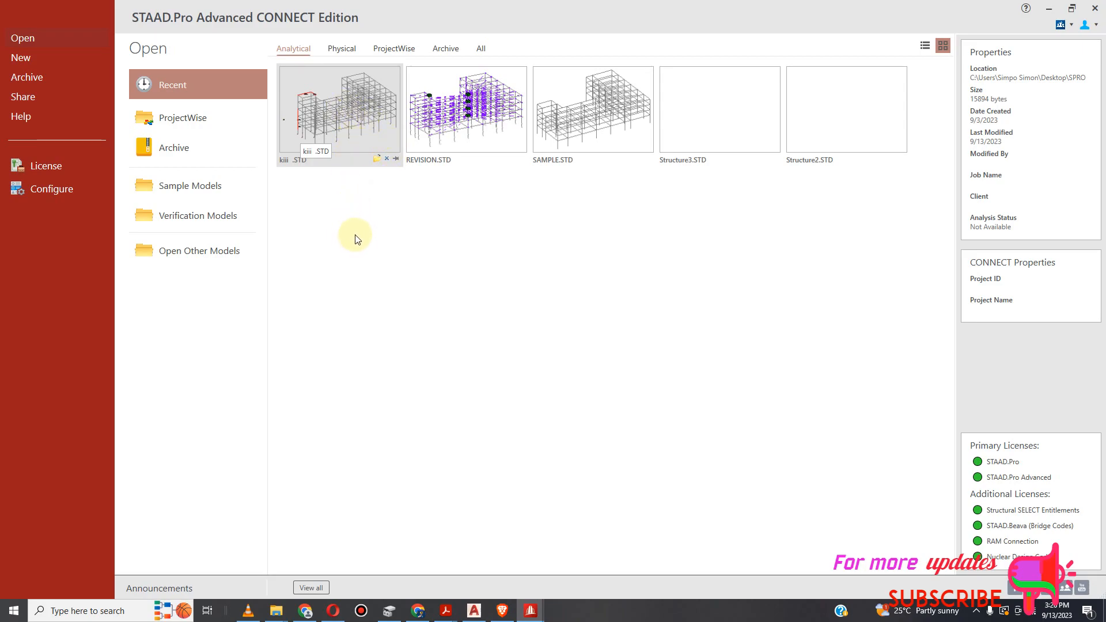
click(353, 96)
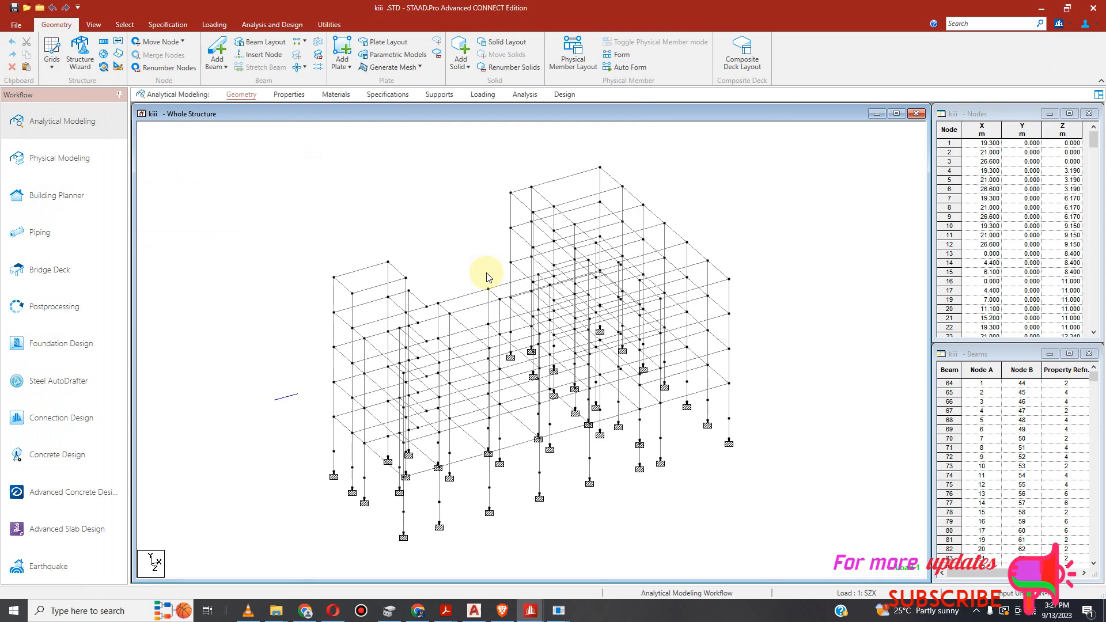
Delete the top-storey front column of the smaller tower and redraw it as a new beam between the same two nodes.
click(352, 316)
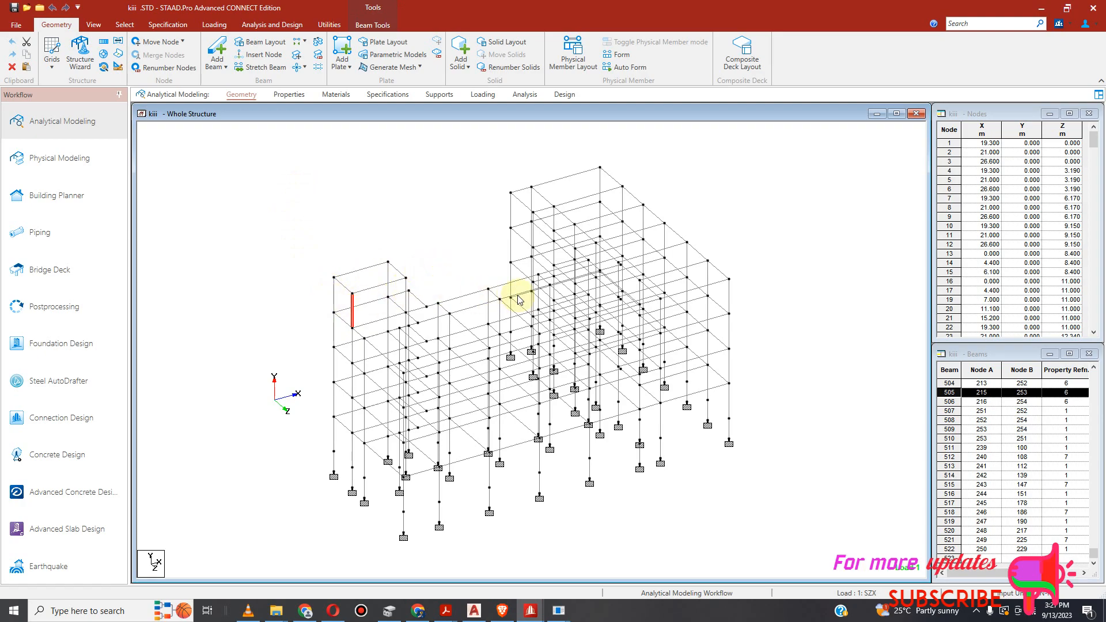
key(Delete)
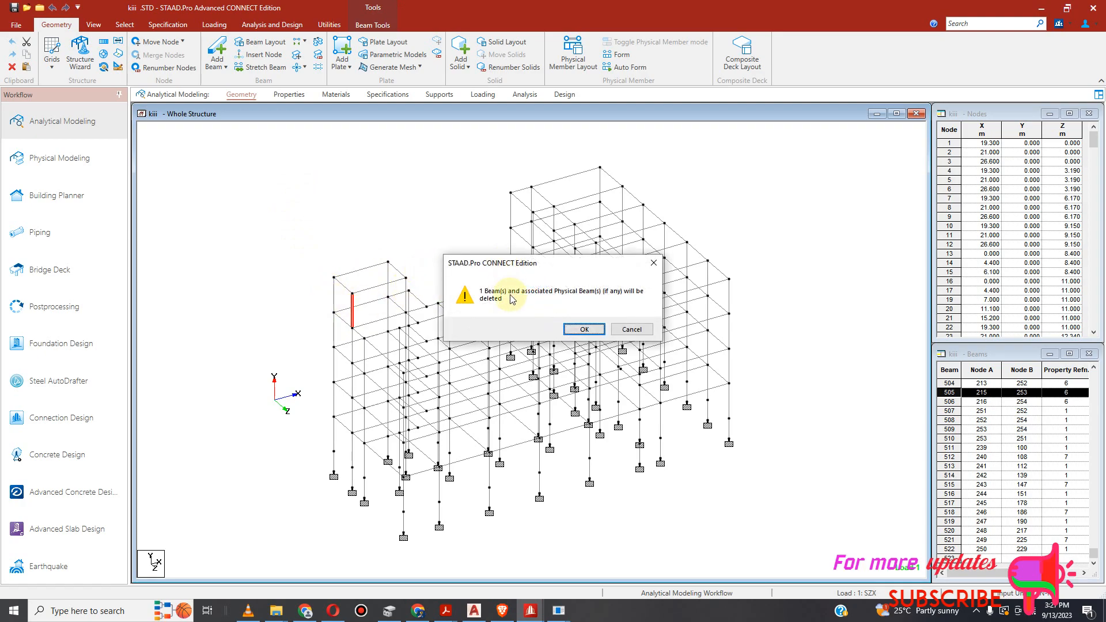
click(583, 329)
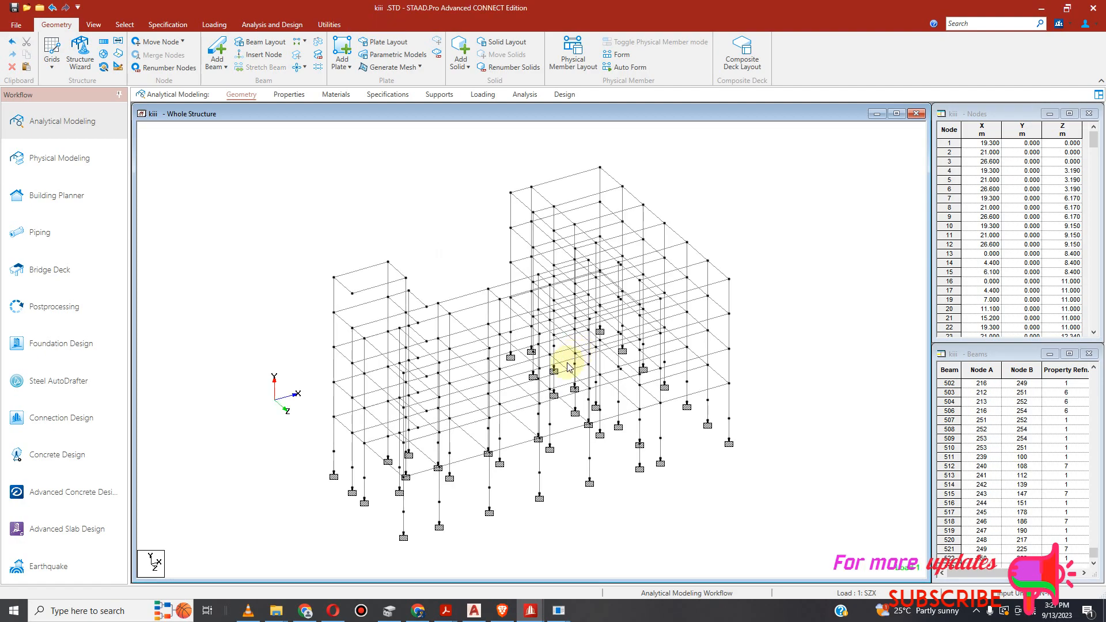
click(219, 53)
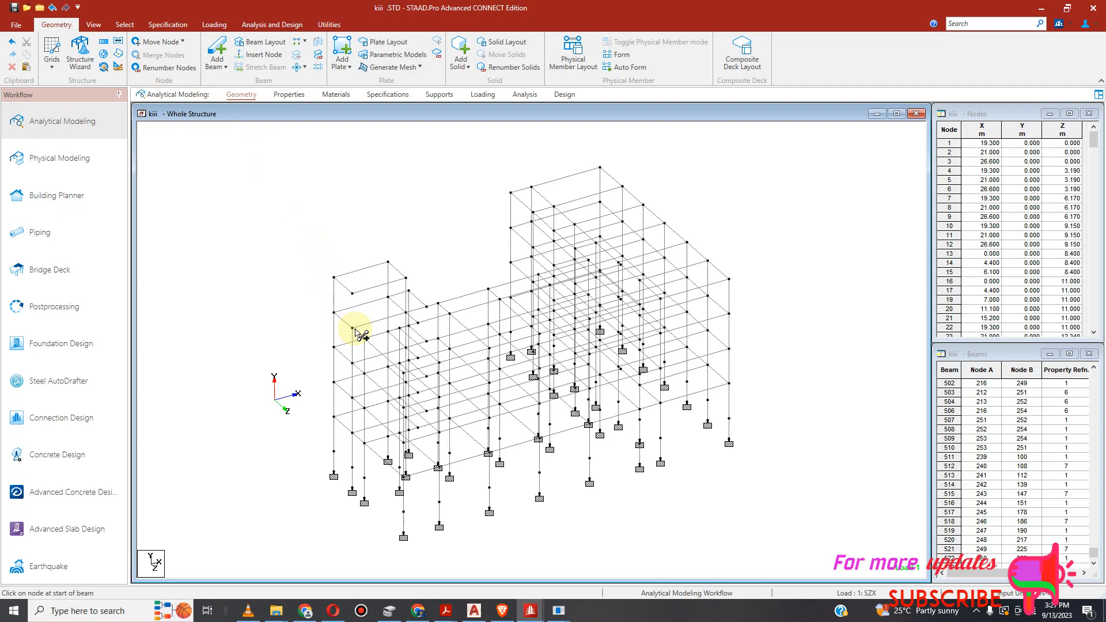
drag(355, 329, 352, 295)
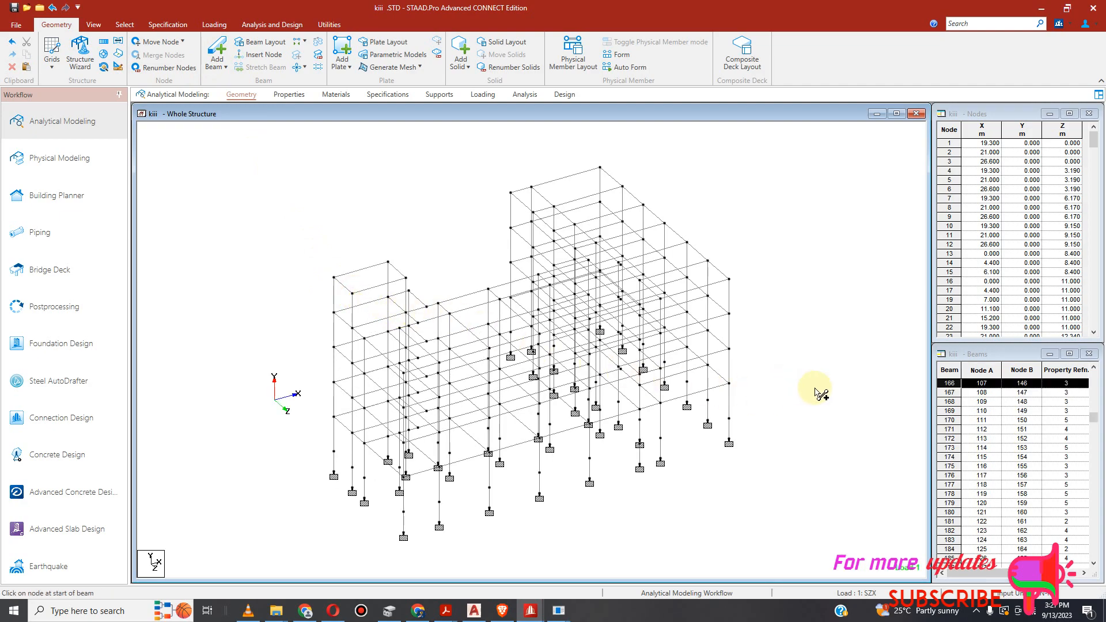
Assign the Rect 0.40x0.22 concrete section to the redrawn top-storey column of the smaller tower.
click(293, 98)
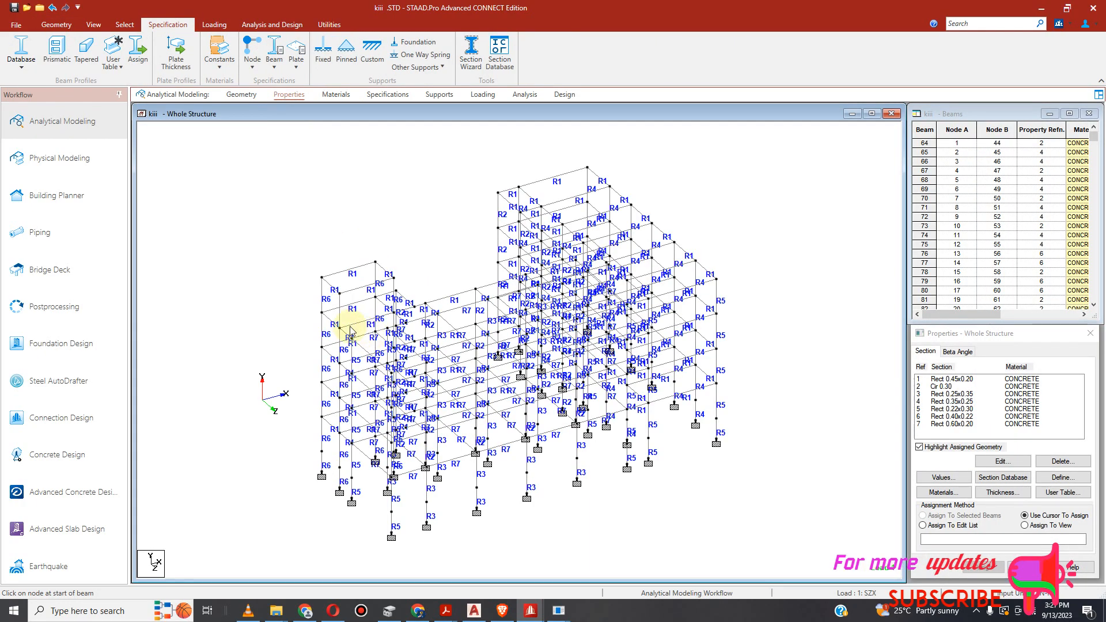
click(340, 316)
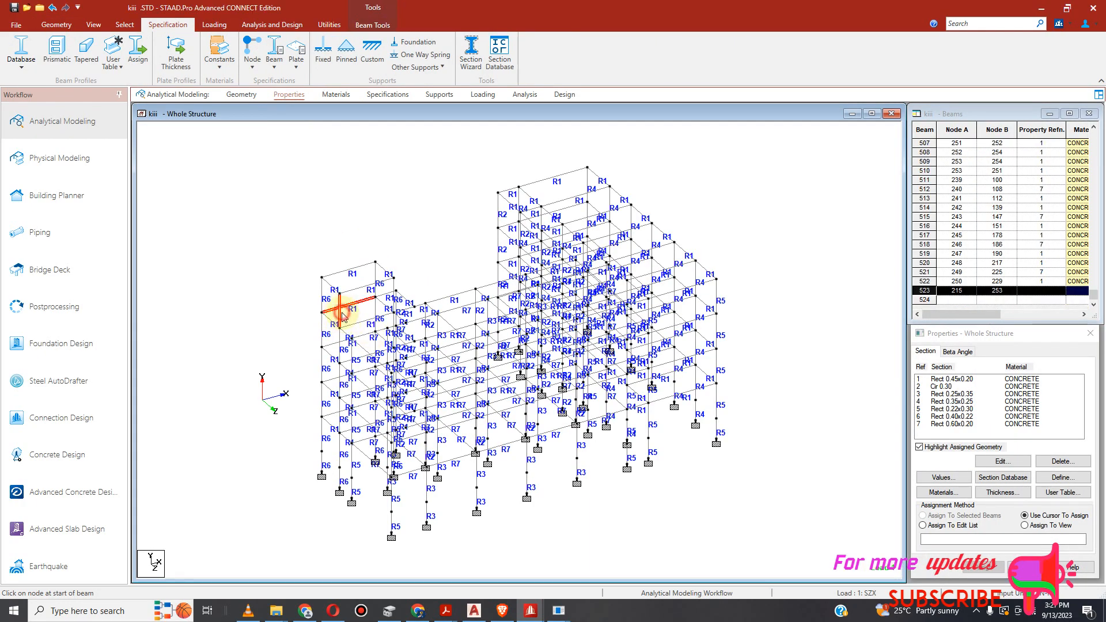
click(961, 416)
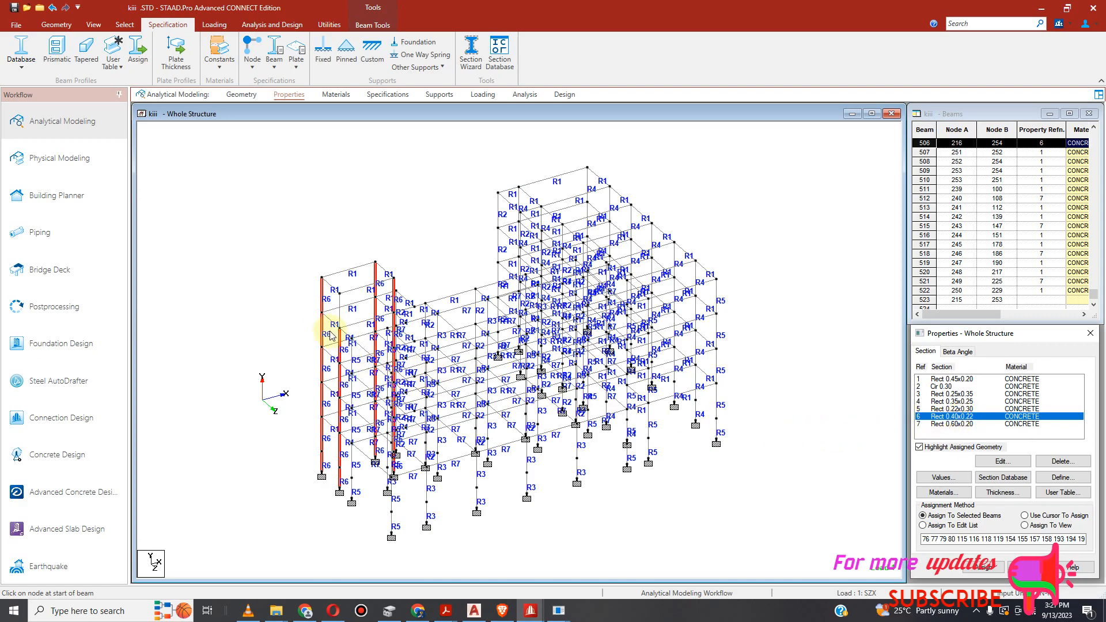
click(339, 314)
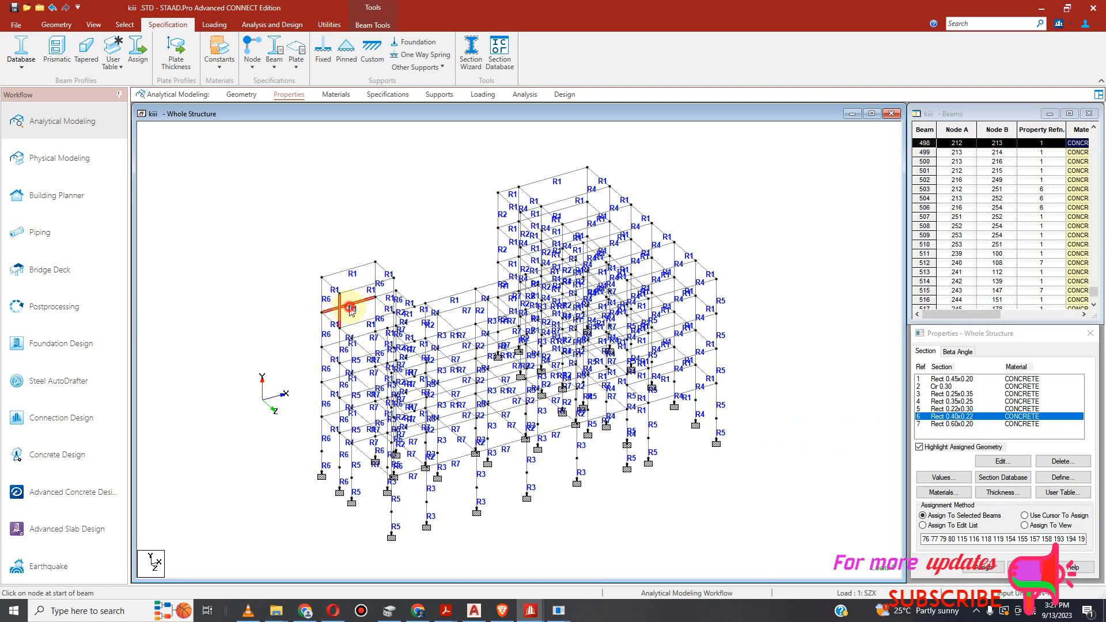
click(340, 317)
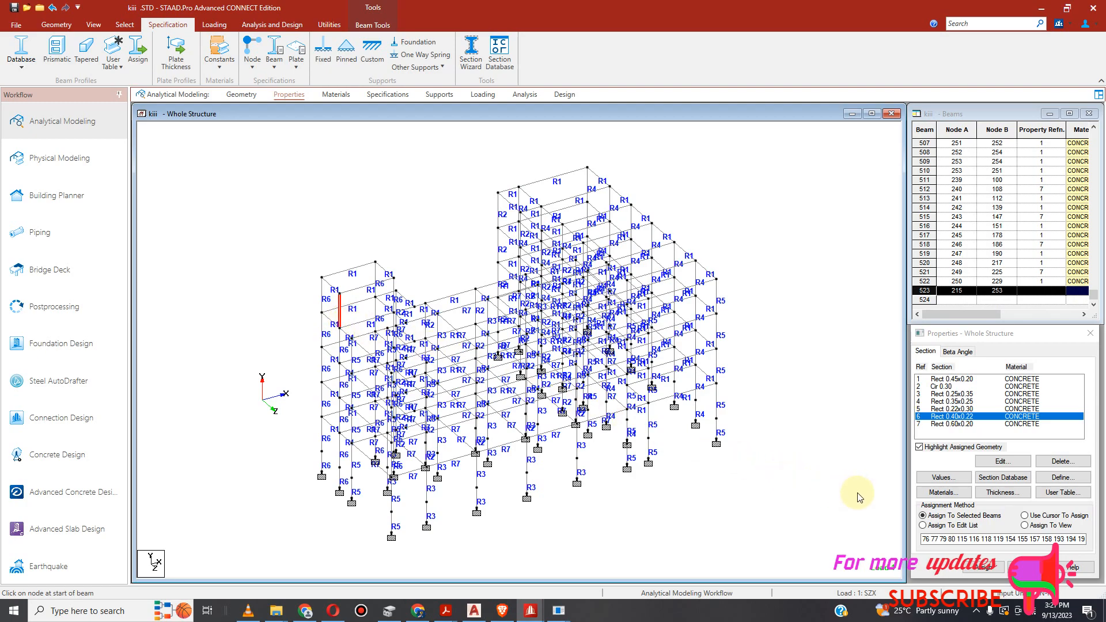
click(983, 567)
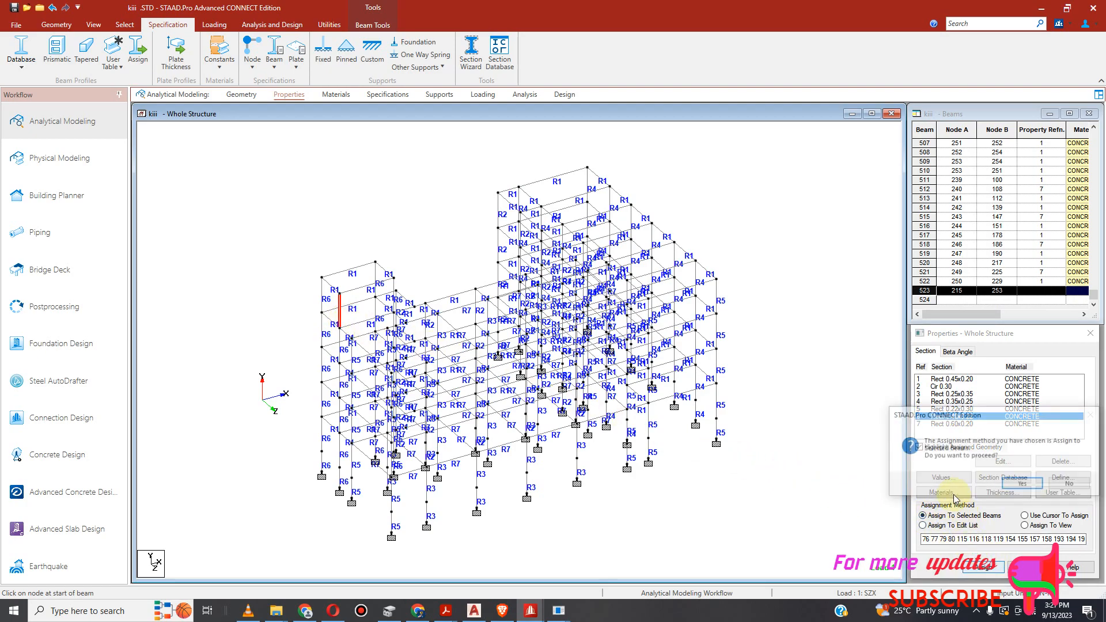
click(1025, 485)
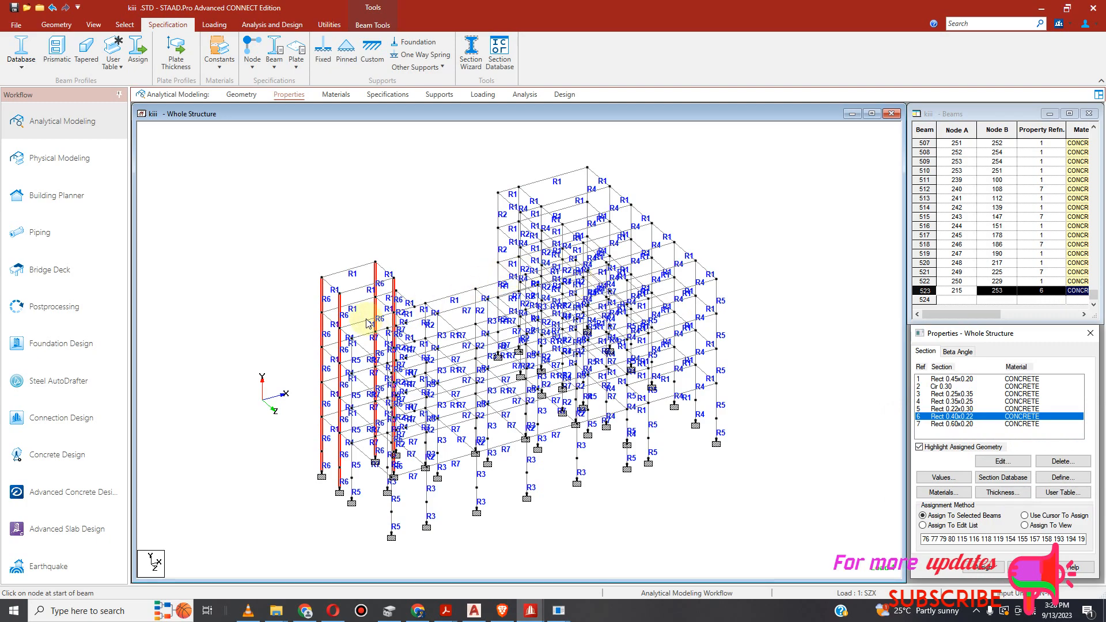
click(470, 242)
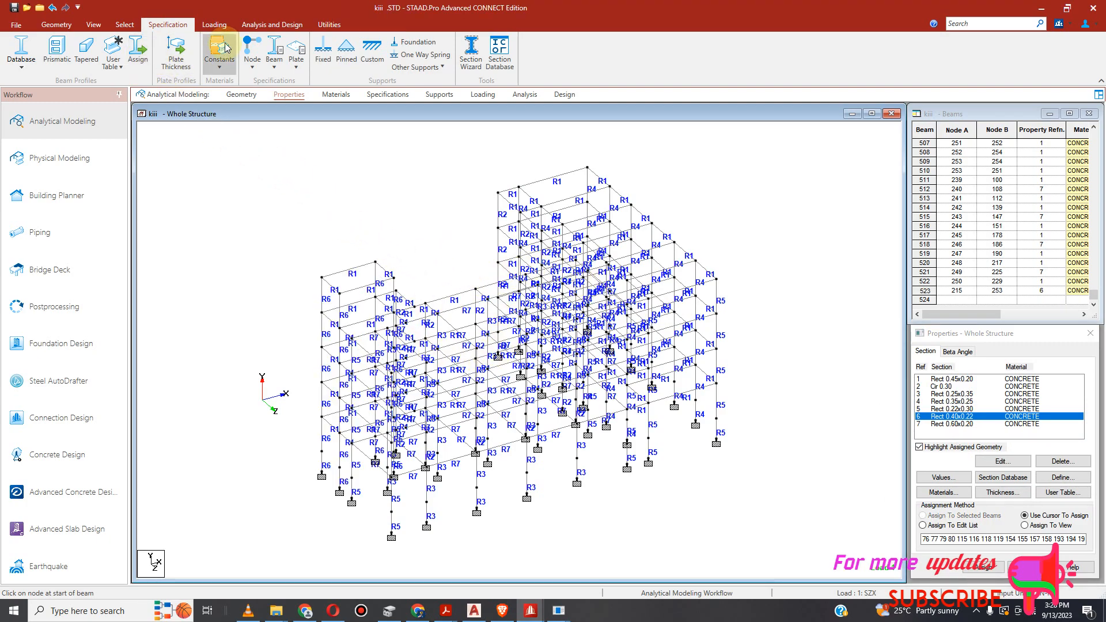
Inspect the frame's members in a 3D rendered view and close that view.
click(272, 24)
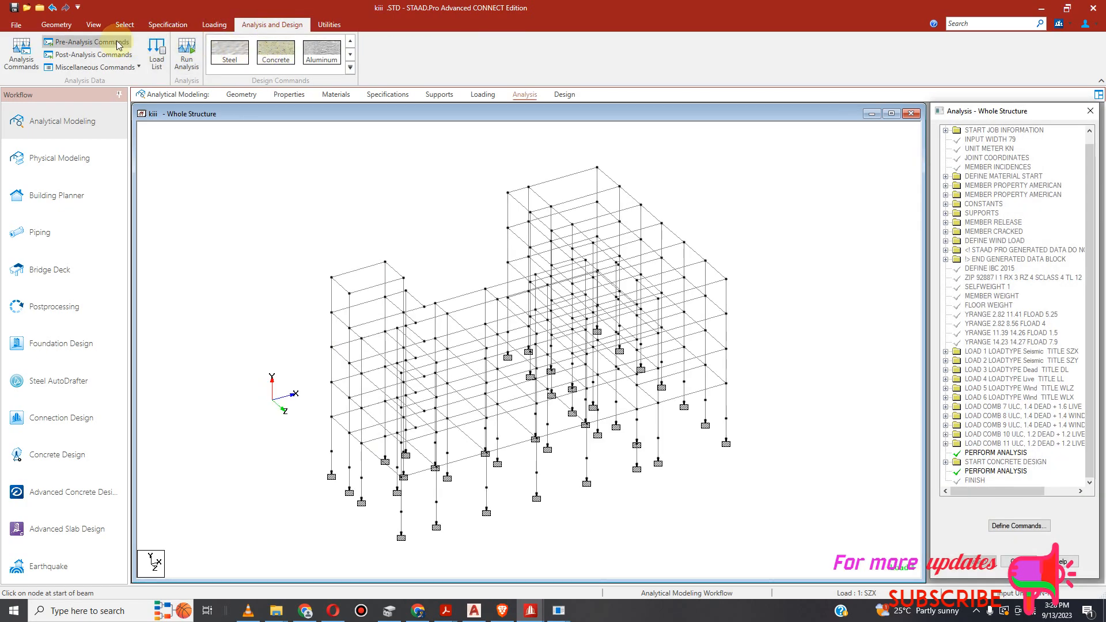
click(94, 25)
click(664, 55)
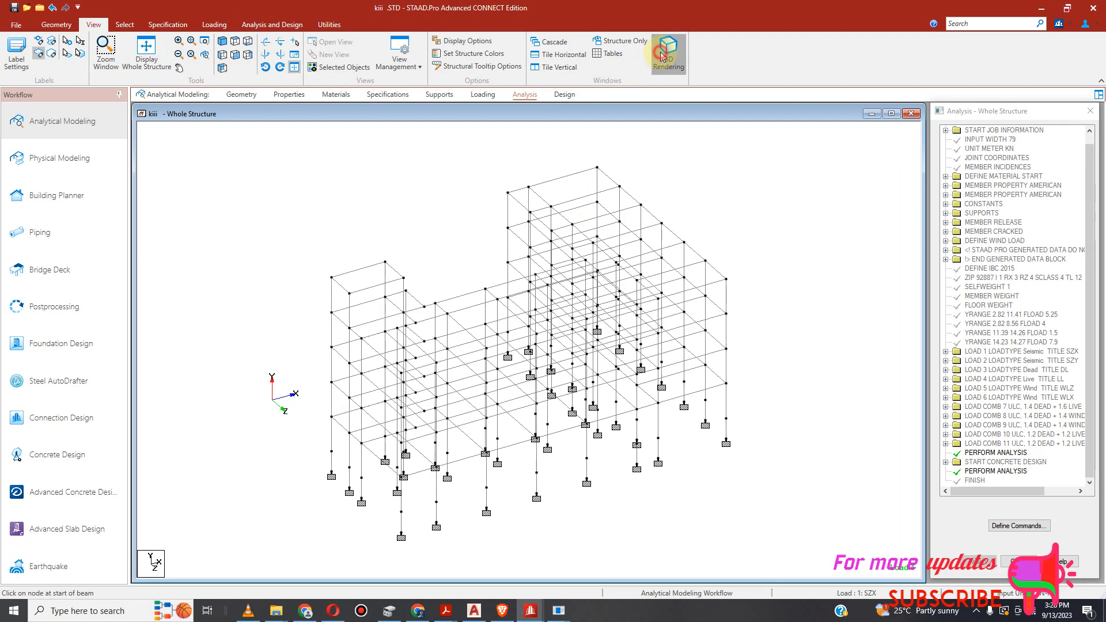
click(614, 348)
double_click(866, 172)
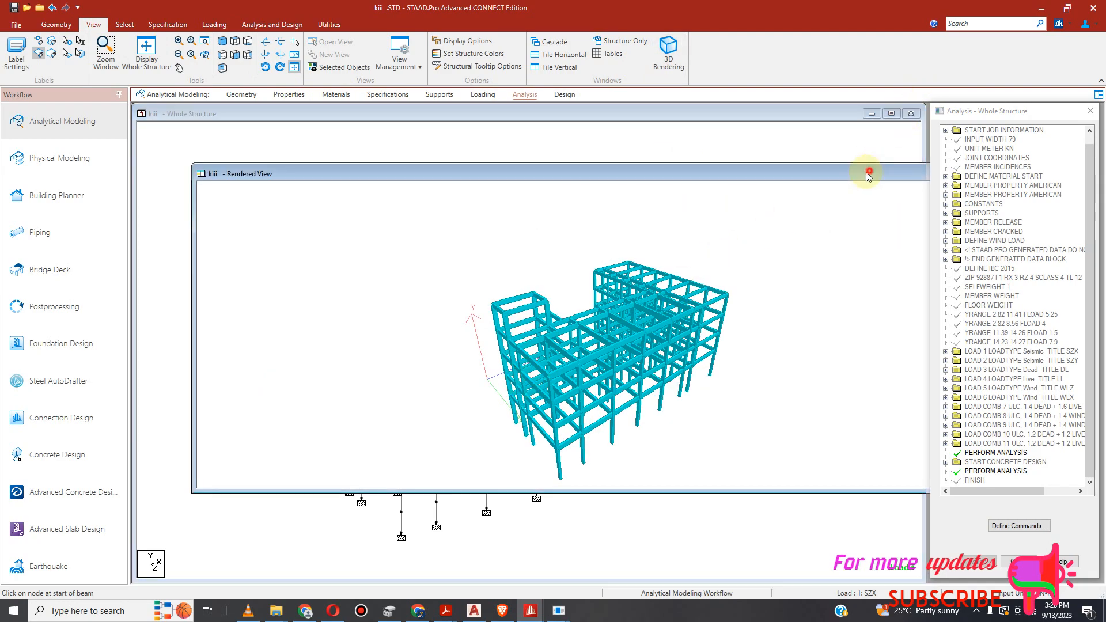
click(462, 168)
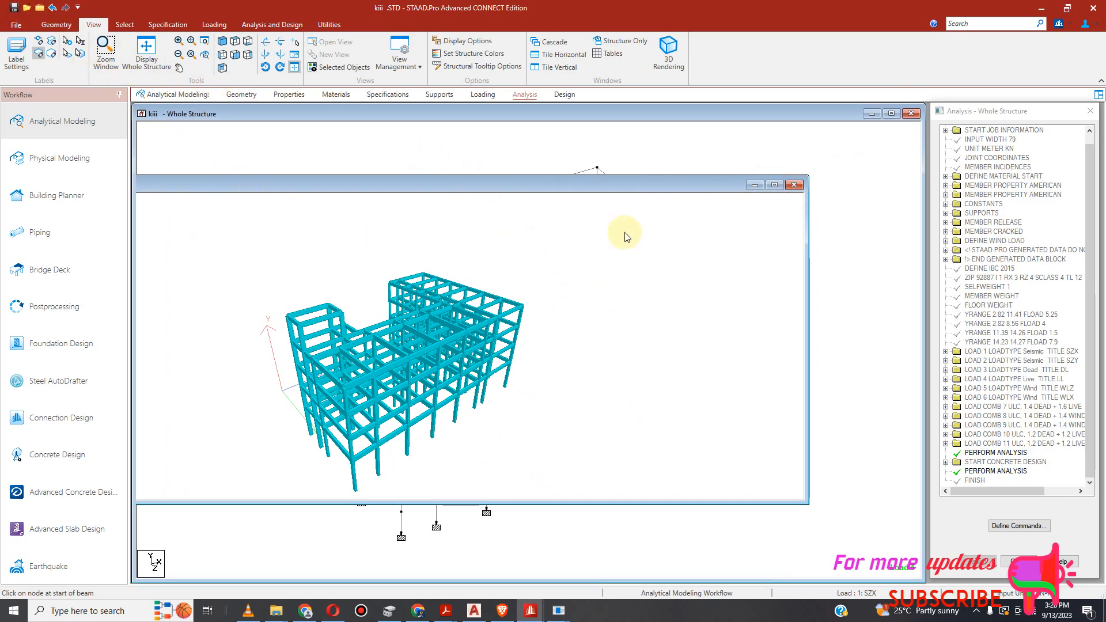
click(795, 185)
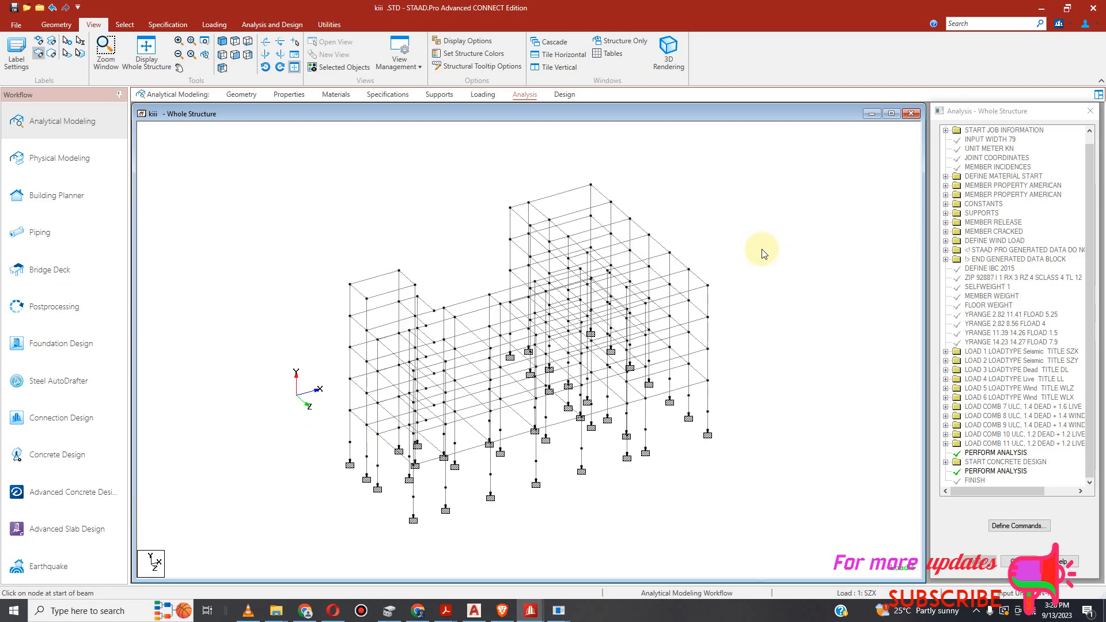
Save the modified structure, run the analysis with concrete design and bring its progress window forward to check the run.
click(273, 25)
click(187, 64)
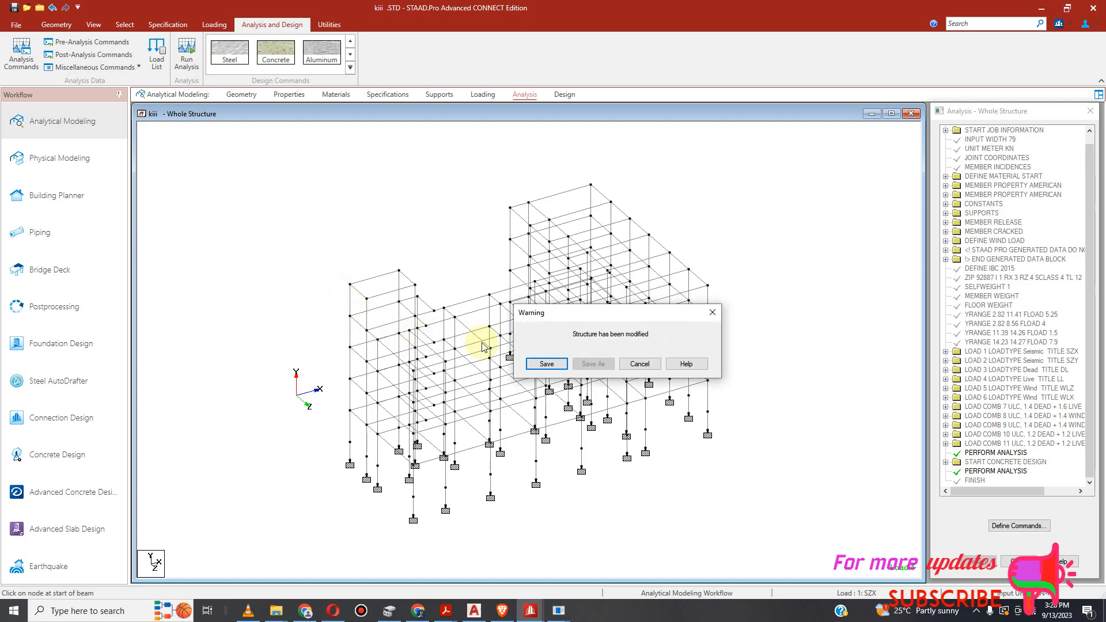
click(549, 363)
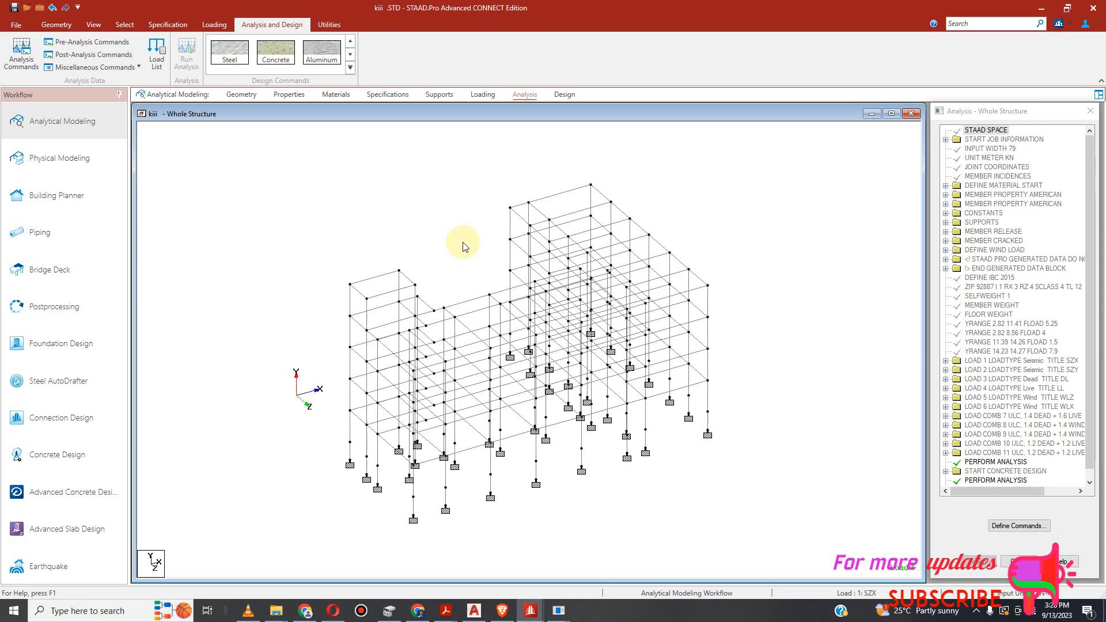
mouse_move(530, 614)
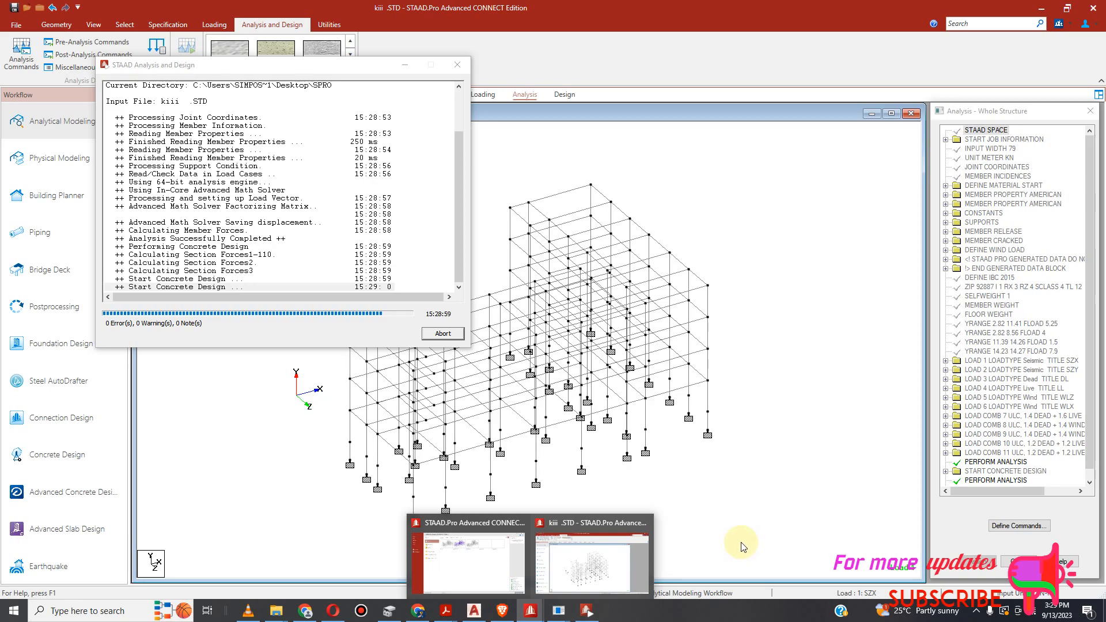
click(635, 580)
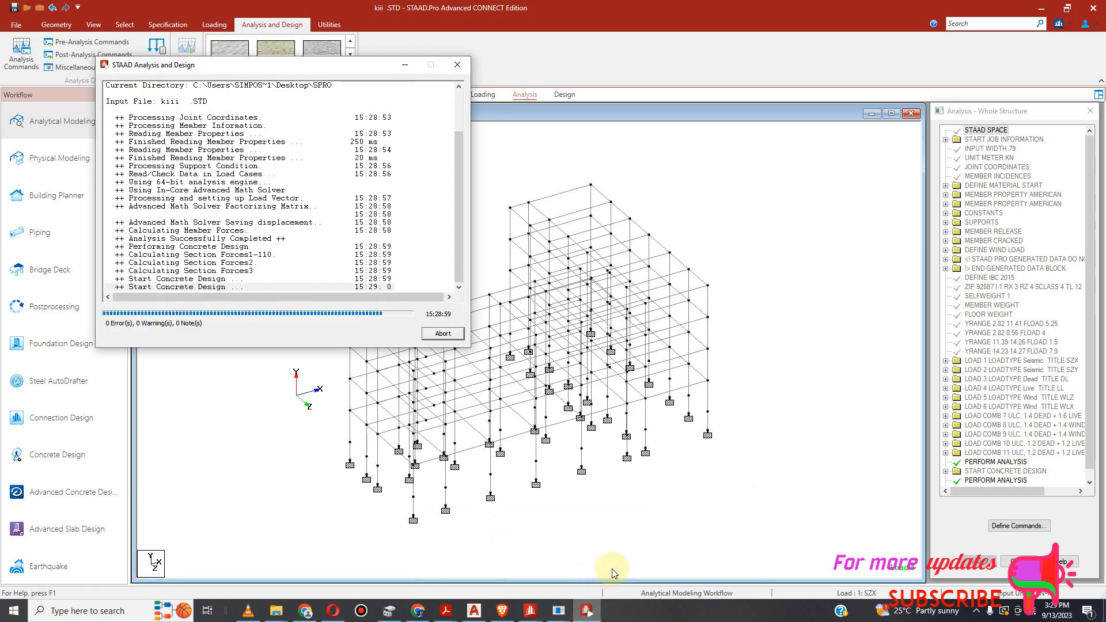
mouse_move(455, 275)
mouse_down()
mouse_move(452, 180)
mouse_move(450, 301)
mouse_up()
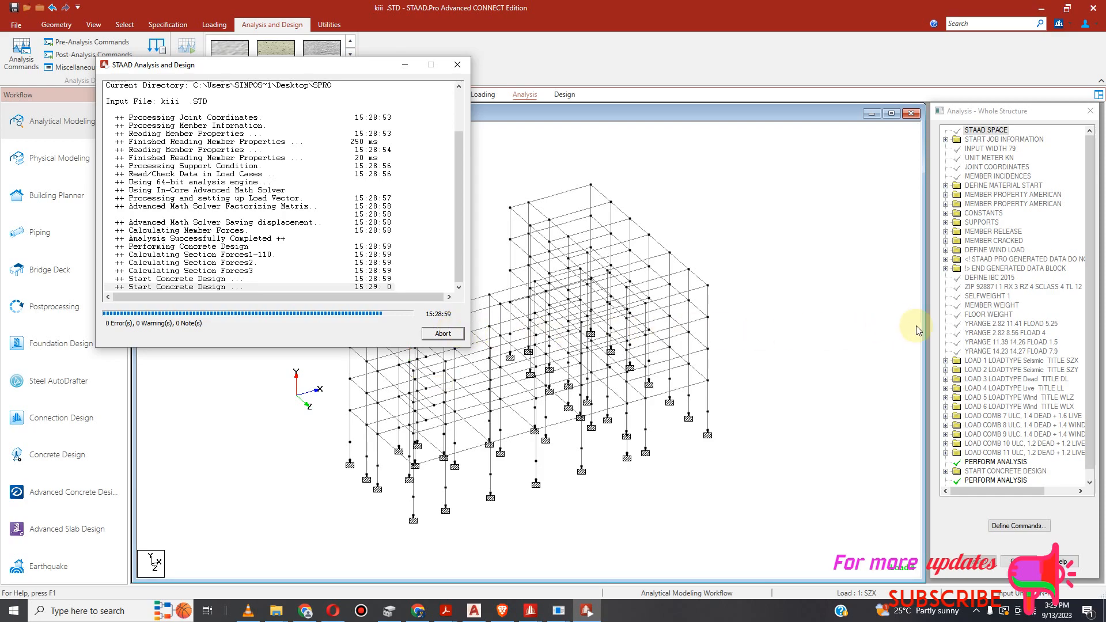
scroll(951, 355, down, 1)
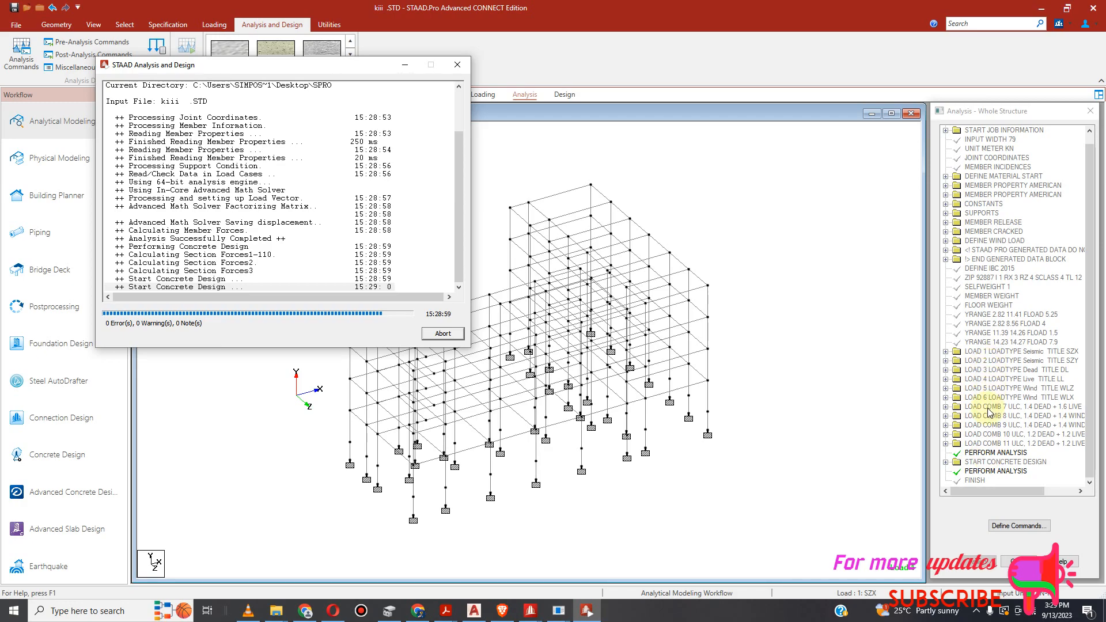
scroll(991, 415, up, 1)
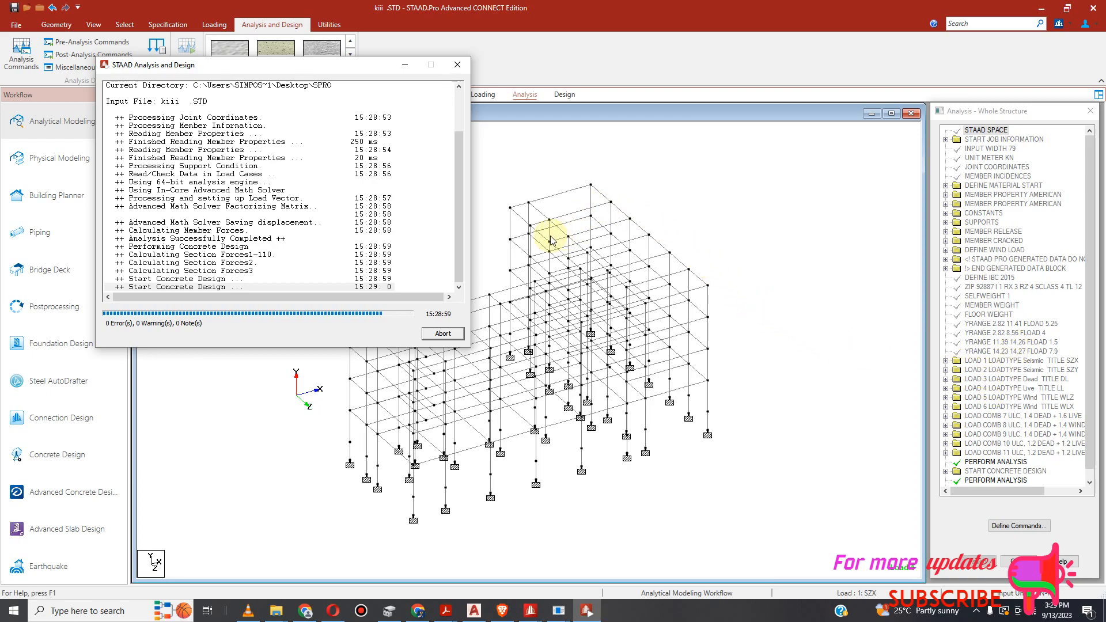
Abort the running STAAD analysis and design and close the kiii .STD model.
click(458, 65)
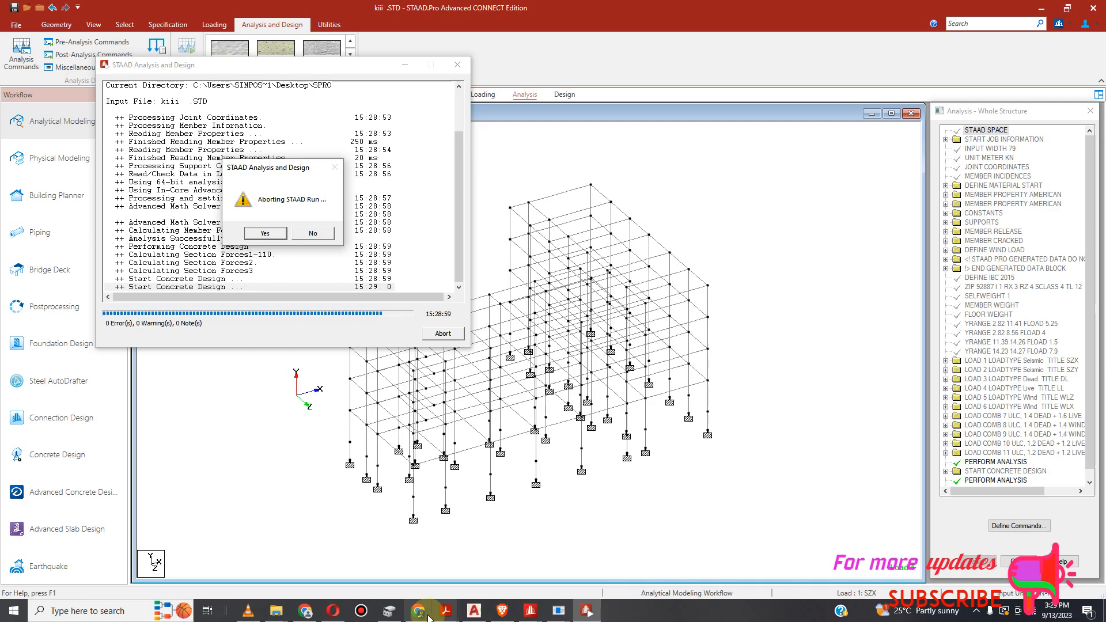
click(389, 614)
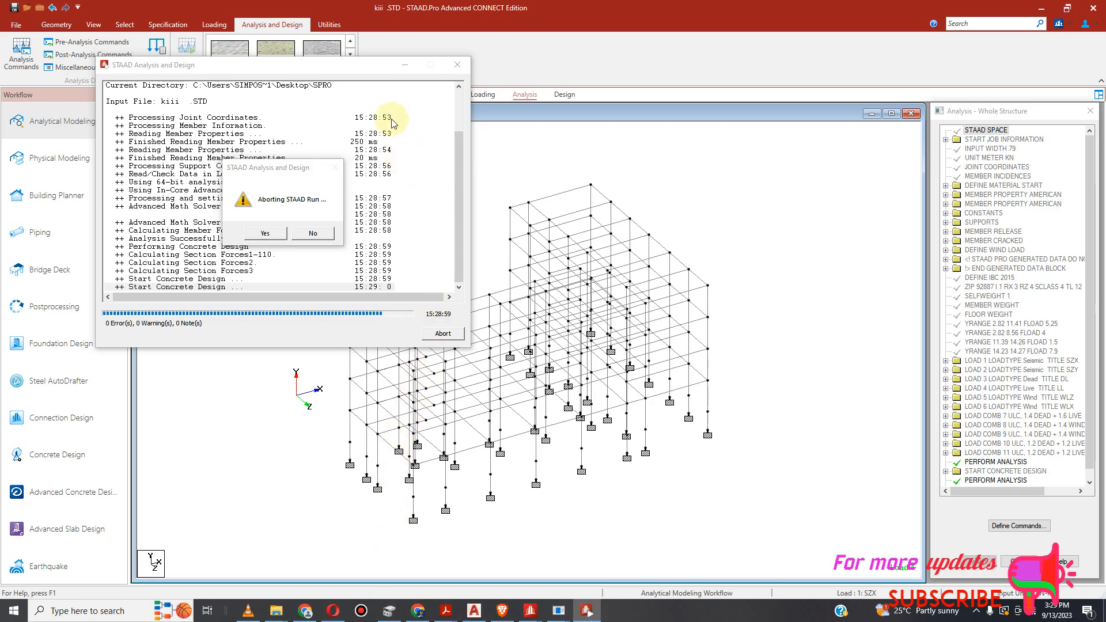
click(265, 233)
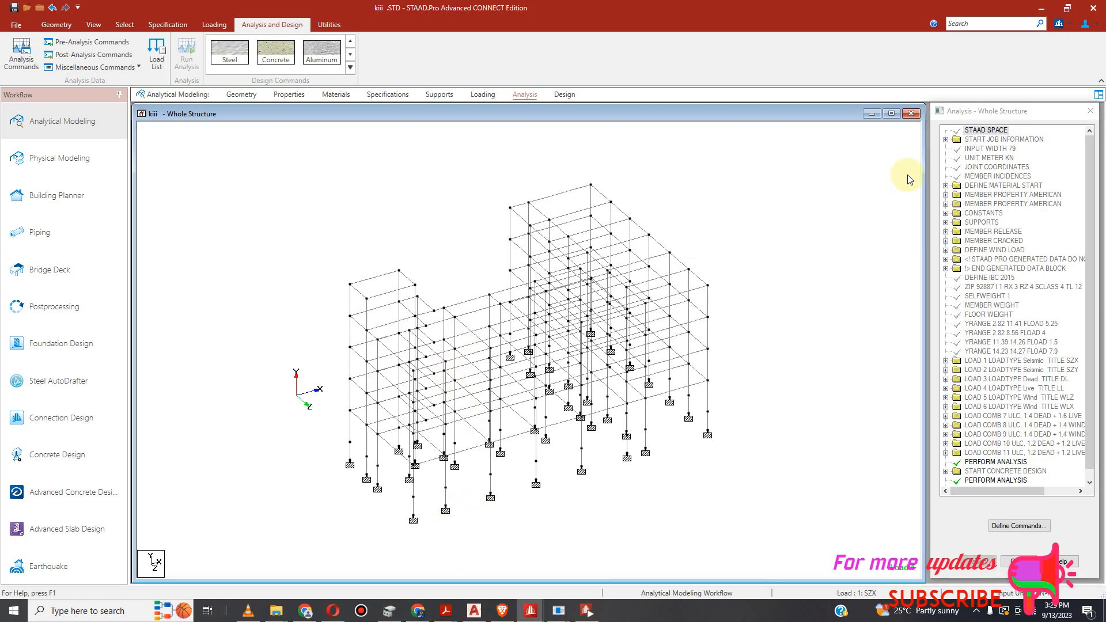
click(911, 114)
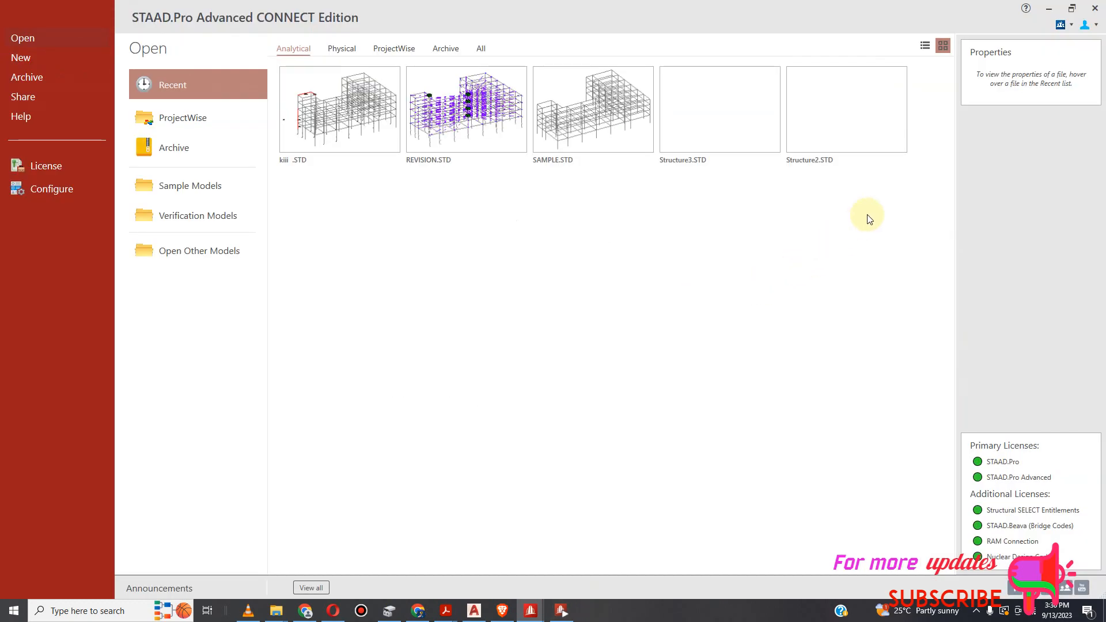
Minimize the STAAD.Pro start window and try to open Task Manager.
click(1049, 9)
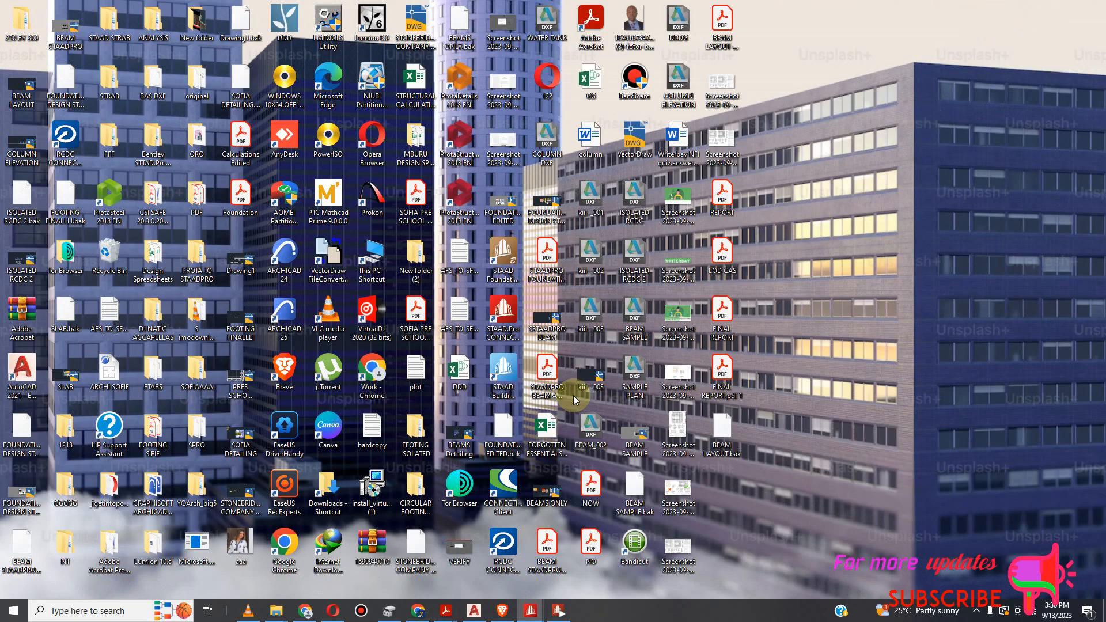
right_click(22, 613)
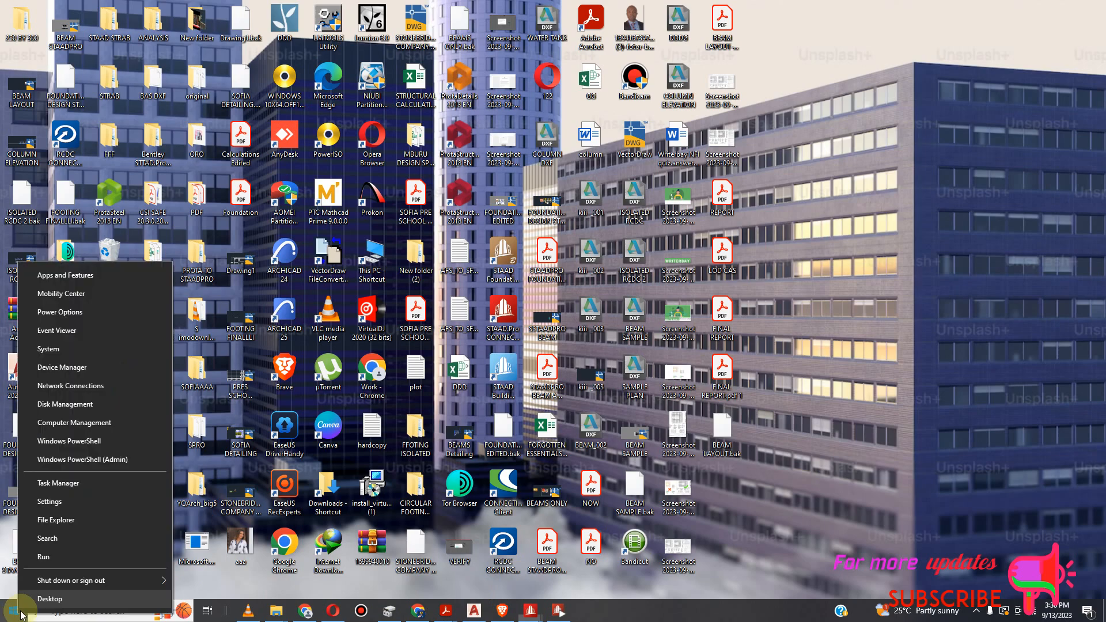
click(67, 483)
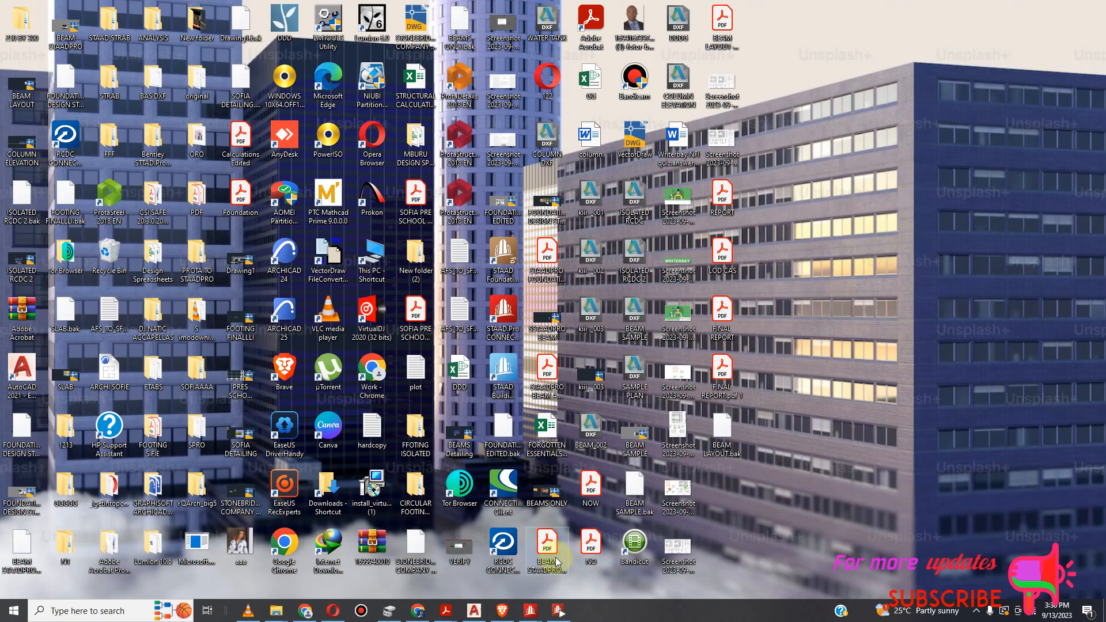
click(531, 610)
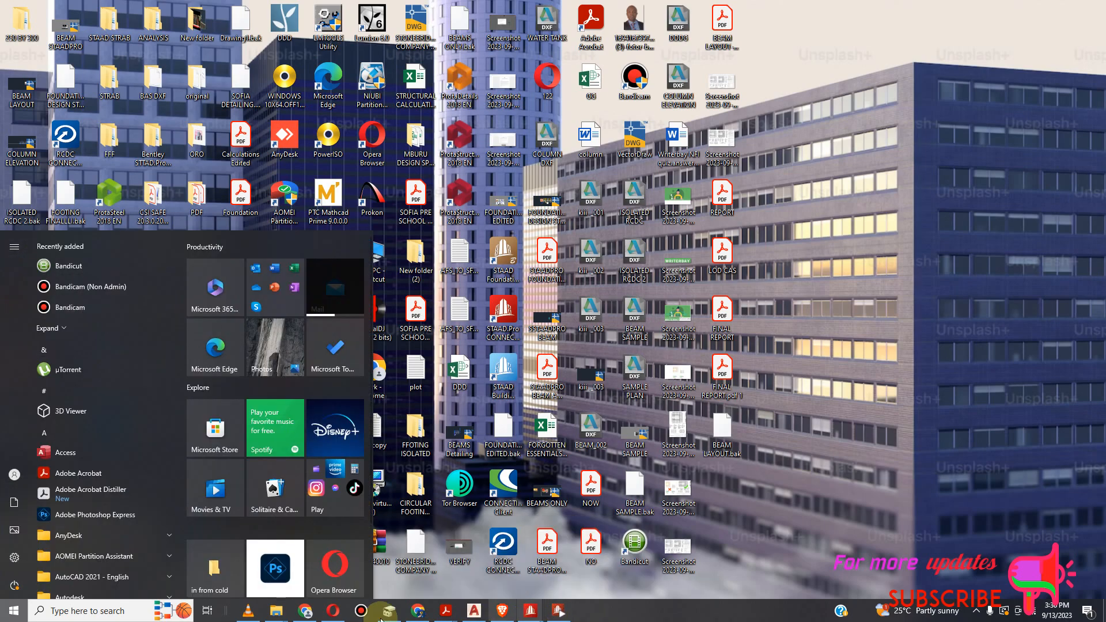
right_click(6, 617)
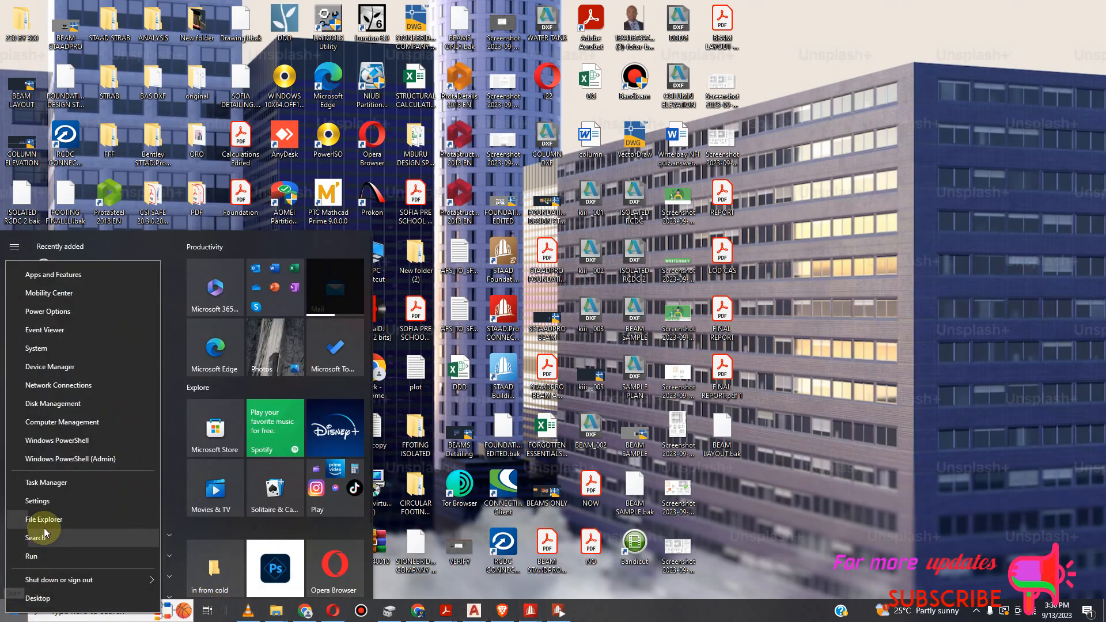
click(122, 511)
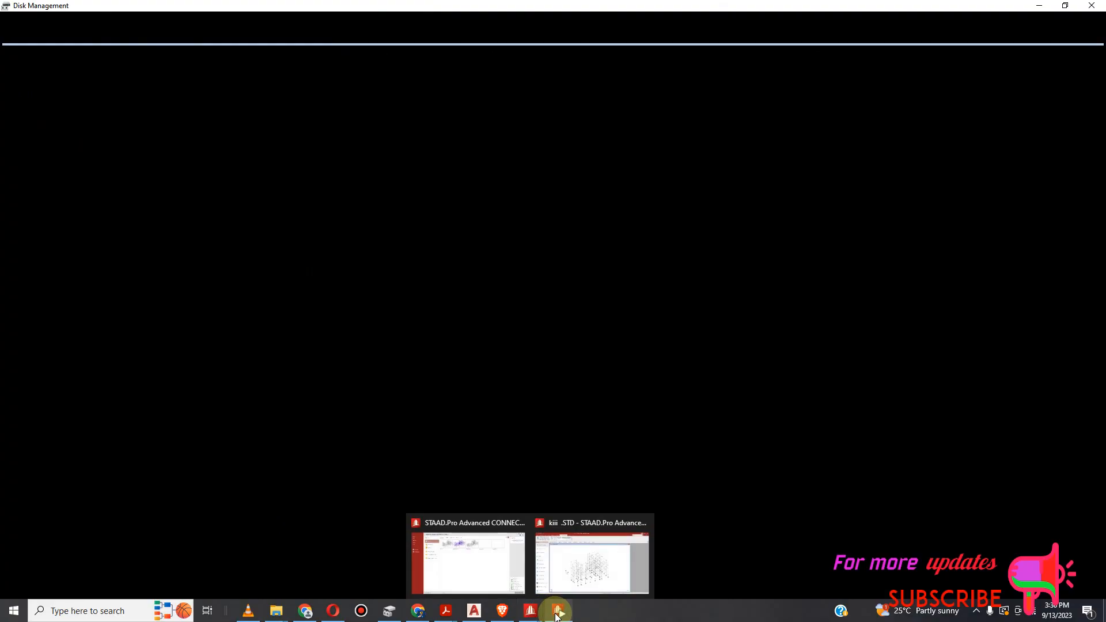
Bring the STAAD Analysis and Design progress window forward, move it aside and close Disk Management.
mouse_move(560, 615)
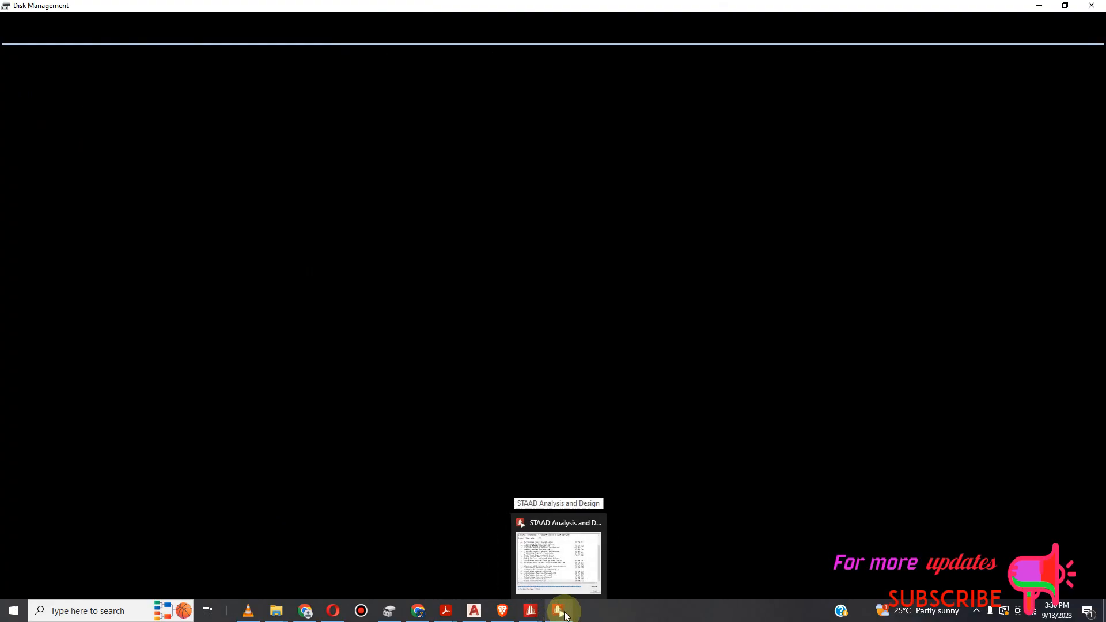
click(553, 562)
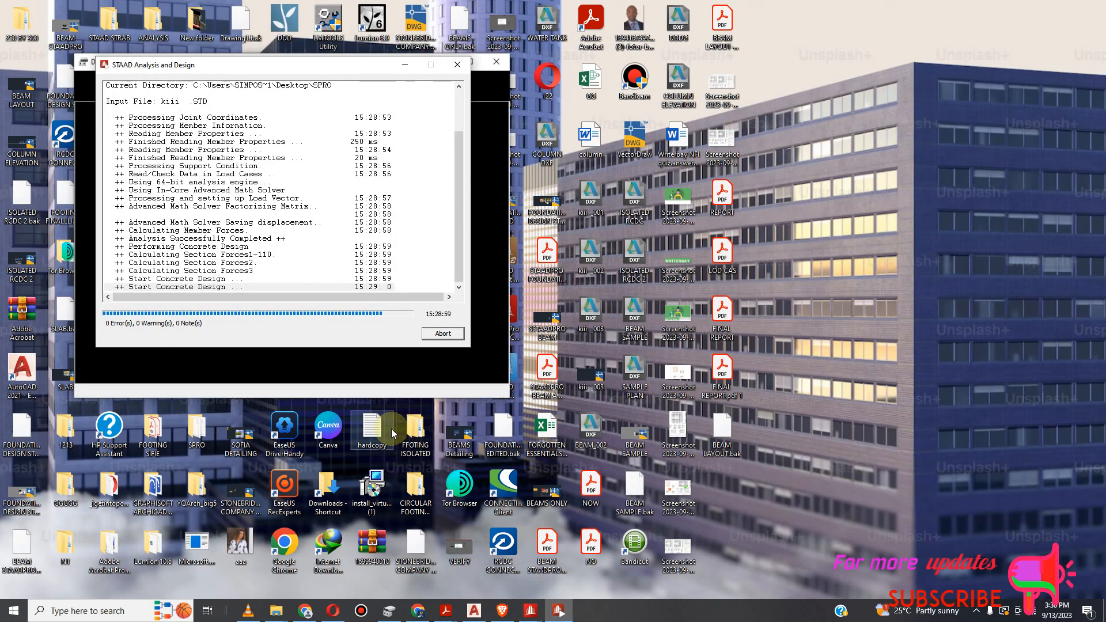
drag(283, 62, 634, 109)
click(499, 113)
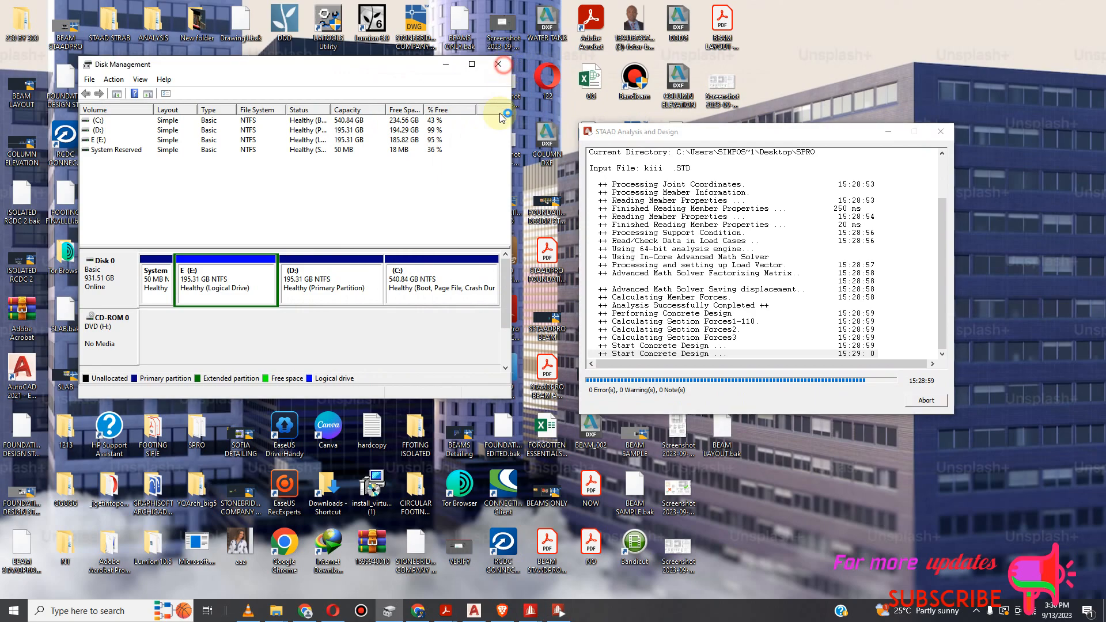
click(497, 66)
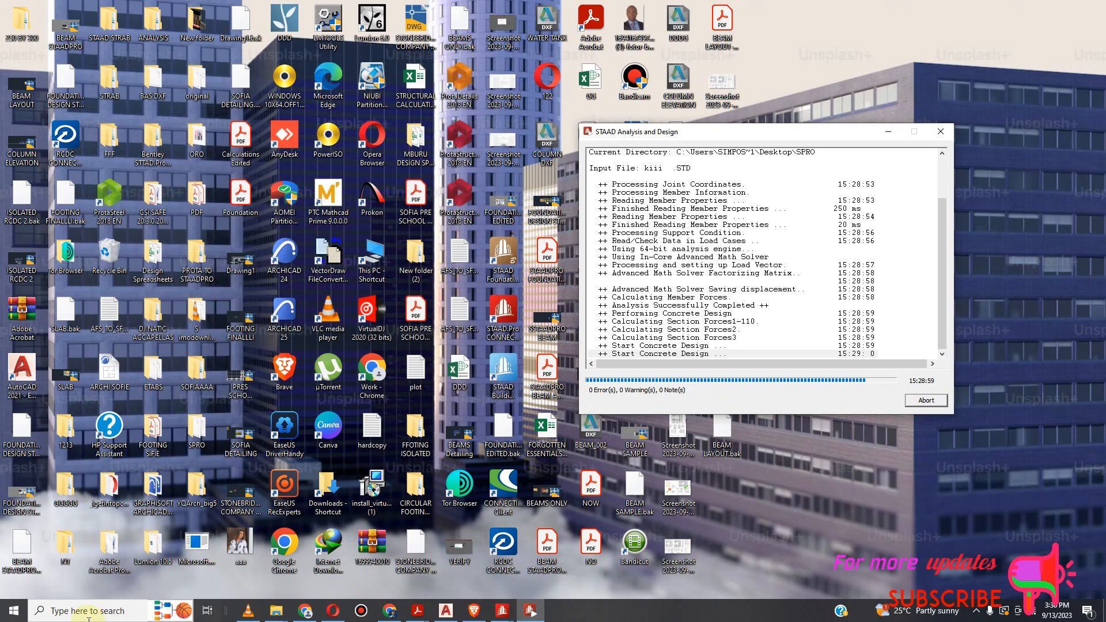
Open Task Manager, end the SProStaad for Windows task and close Task Manager.
right_click(17, 610)
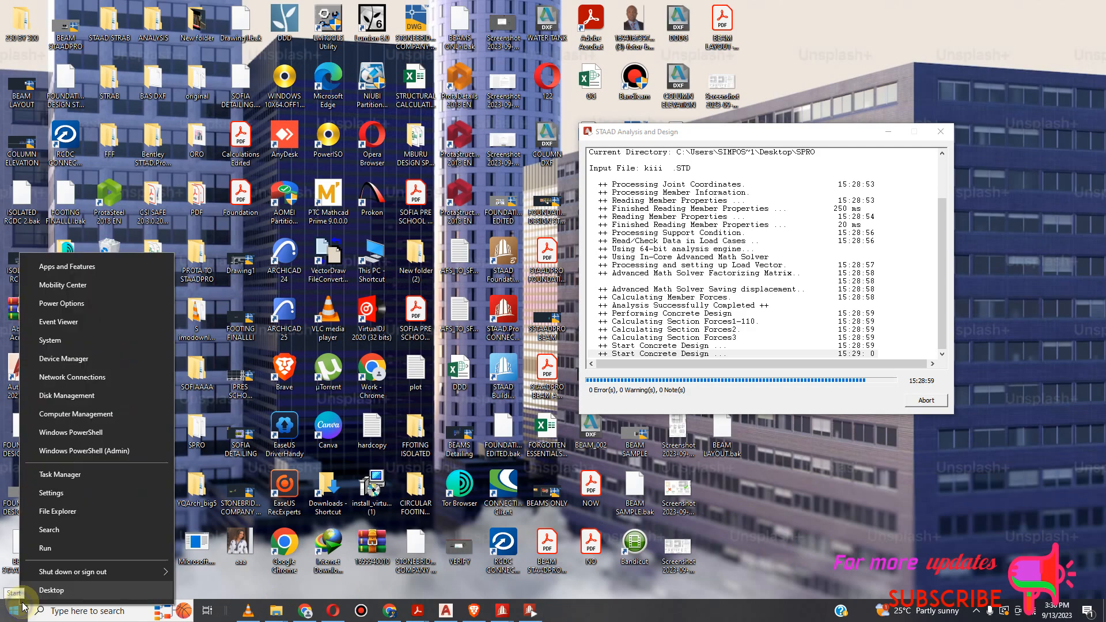
click(65, 474)
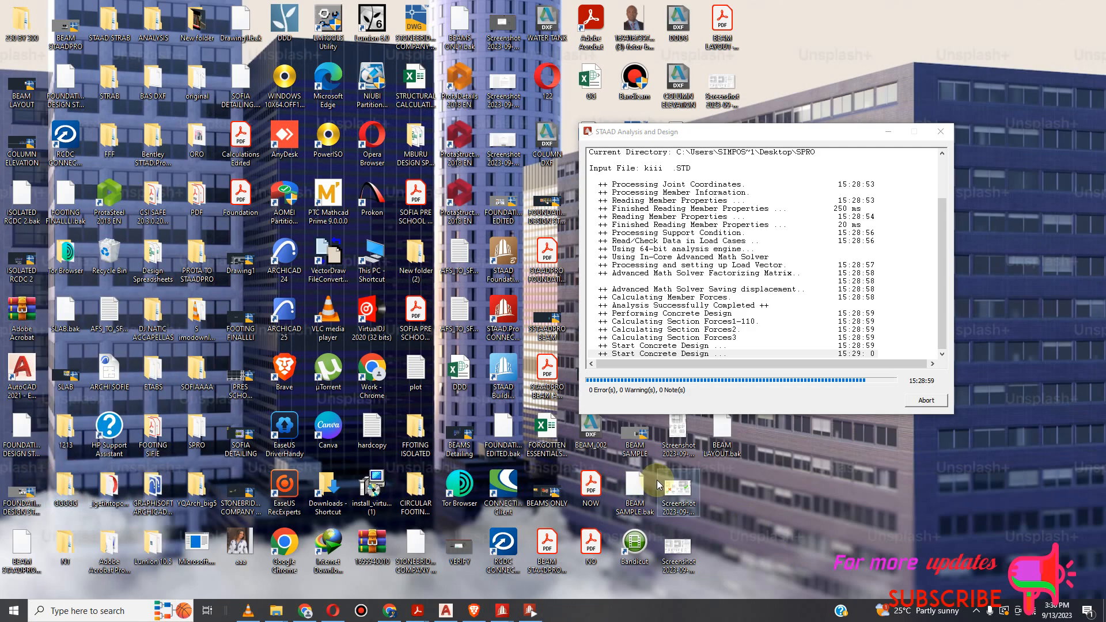
click(678, 545)
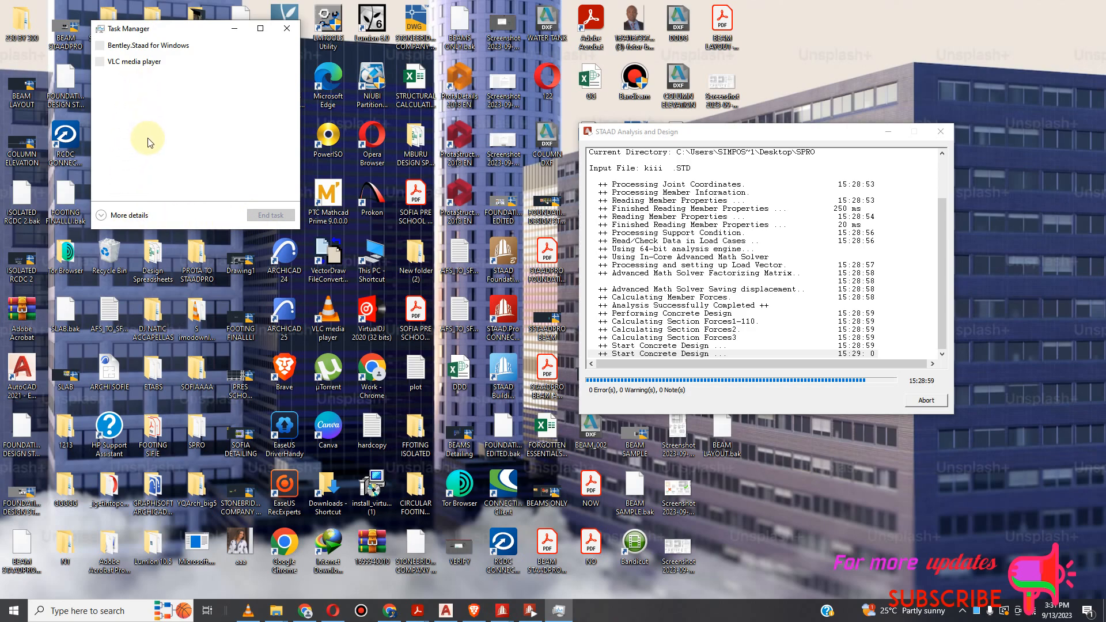
click(263, 28)
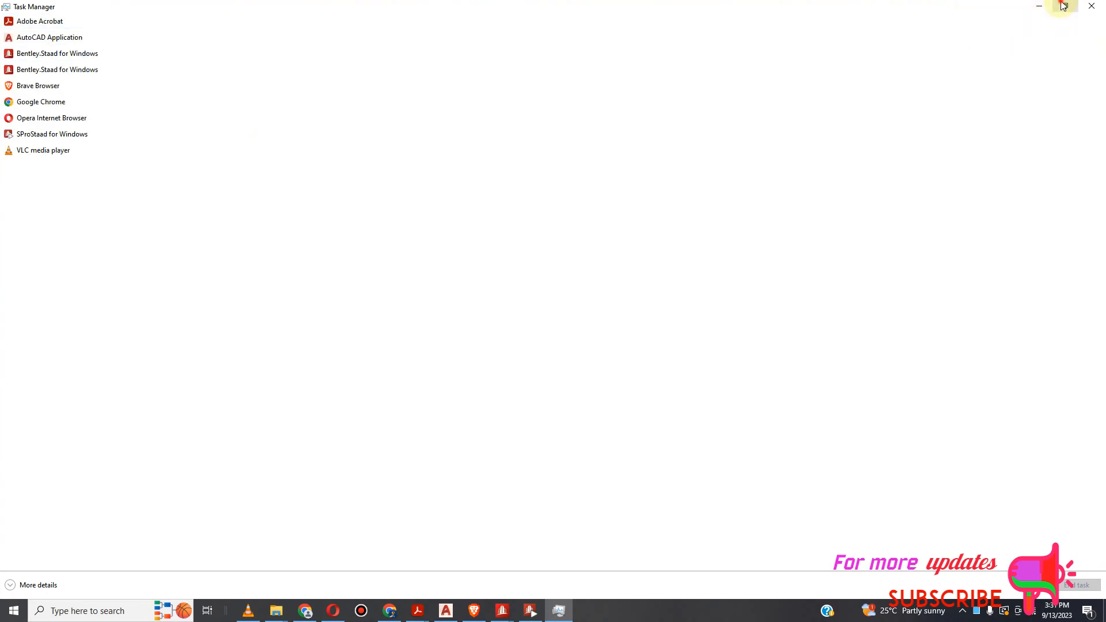
click(1063, 6)
click(157, 162)
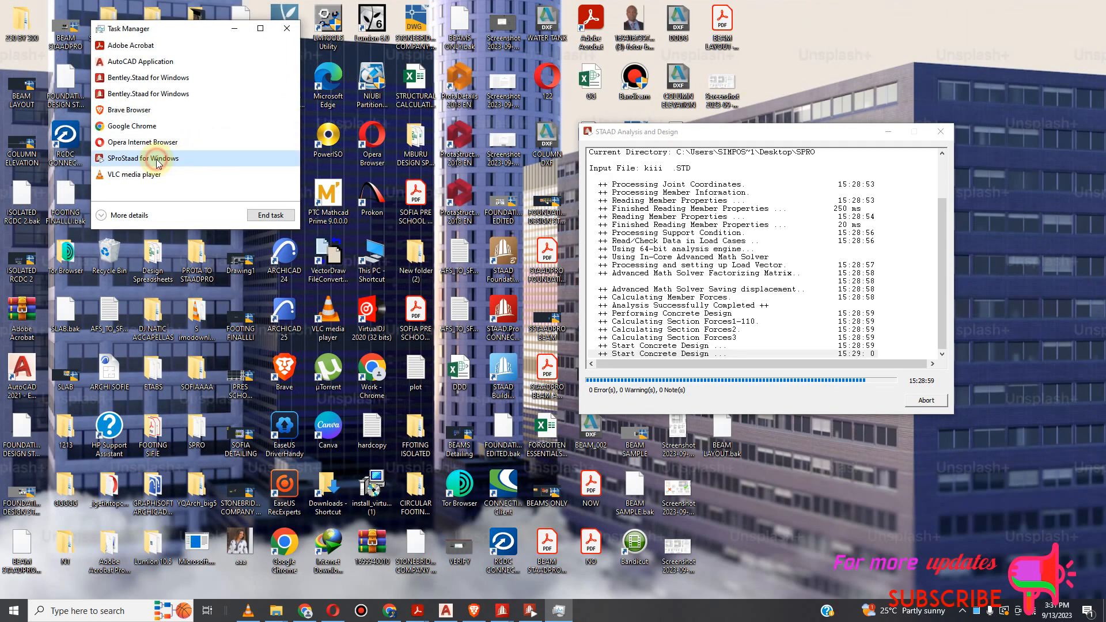
click(269, 216)
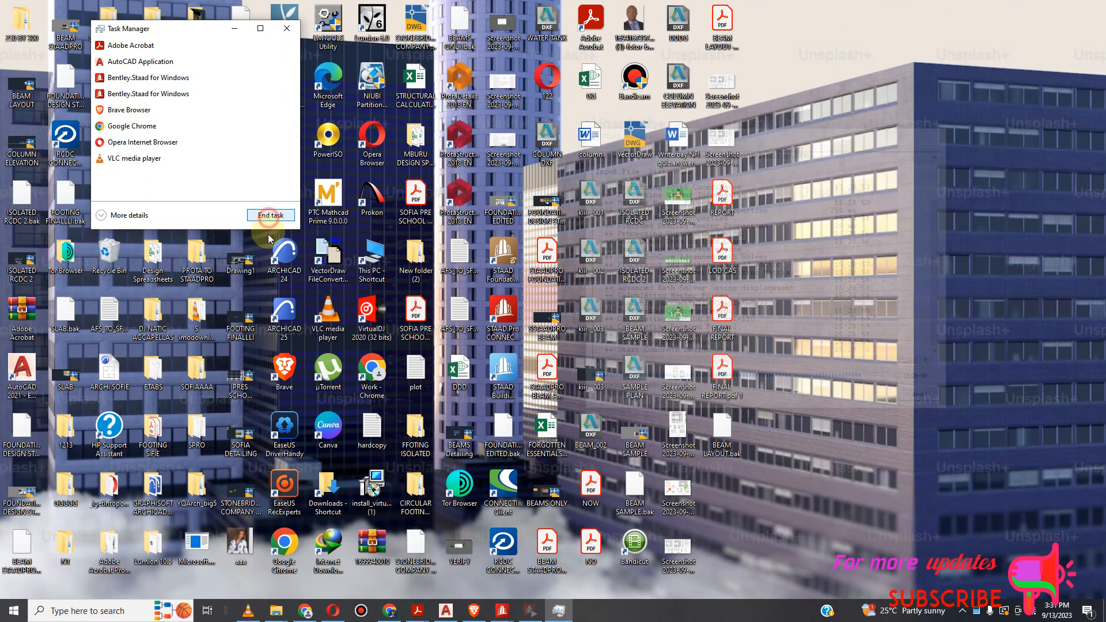
click(286, 28)
Switch back to the kiii .STD model, open its loading page and dismiss the Snow Type Definition without adding it.
mouse_move(503, 615)
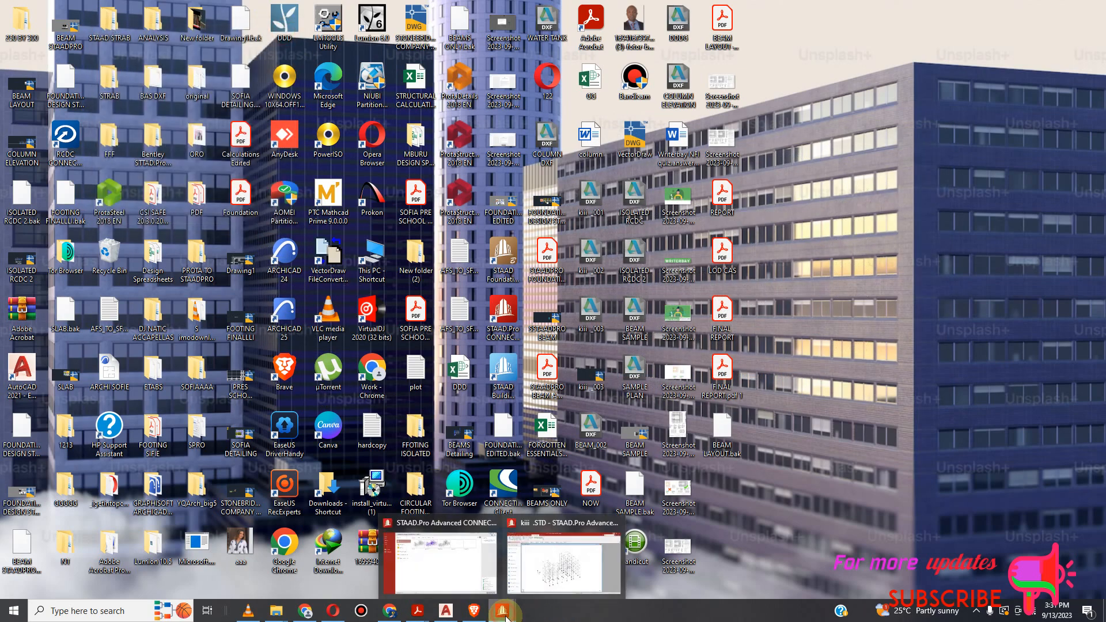
click(570, 567)
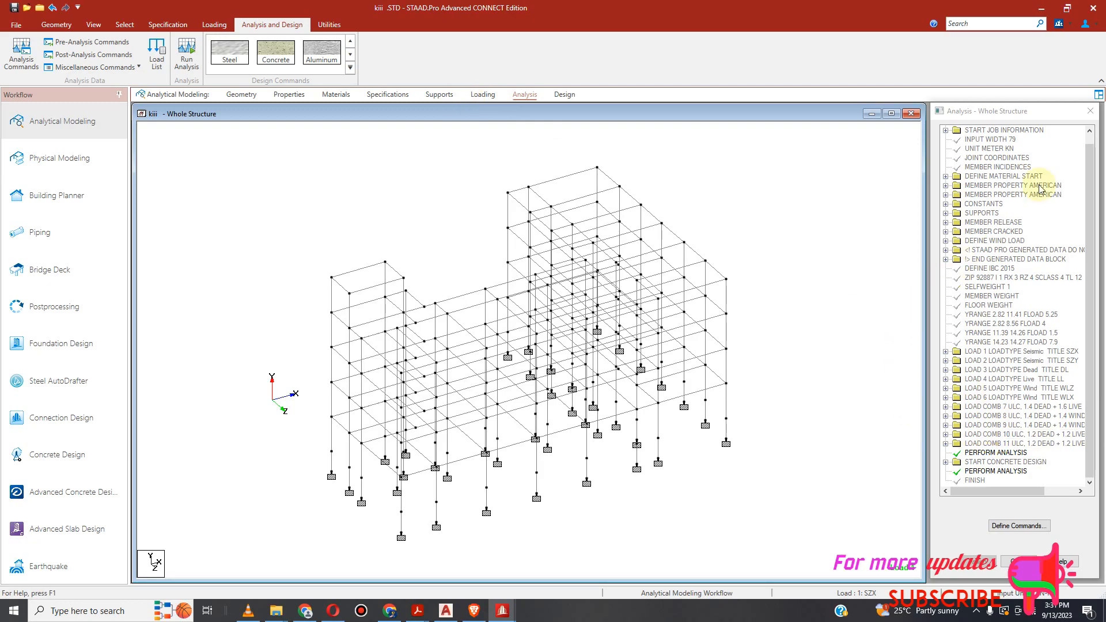
click(476, 97)
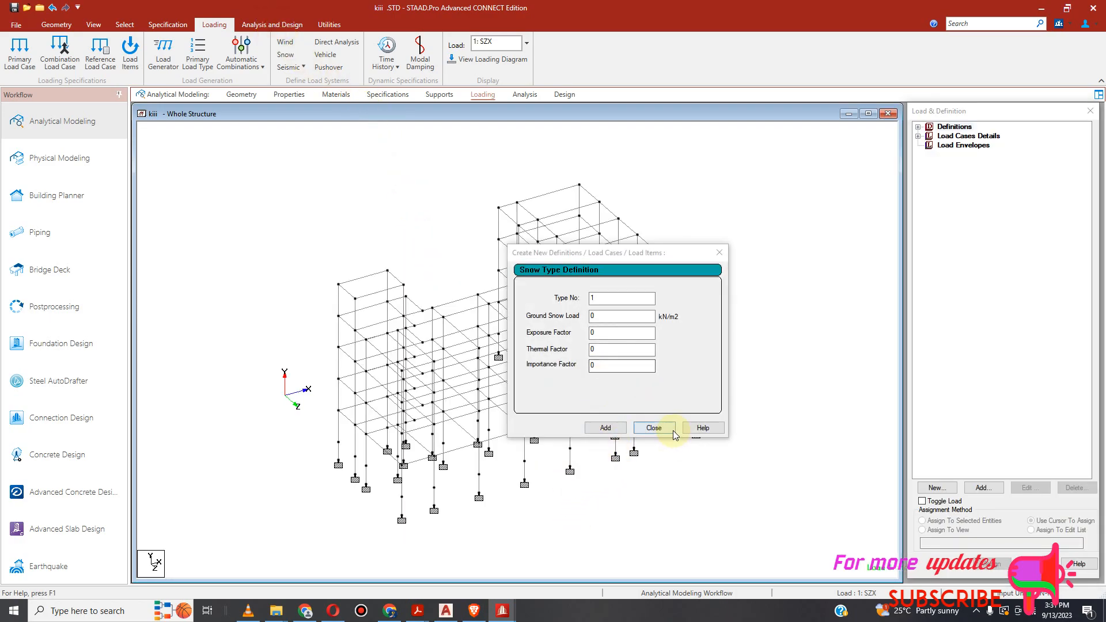
click(672, 429)
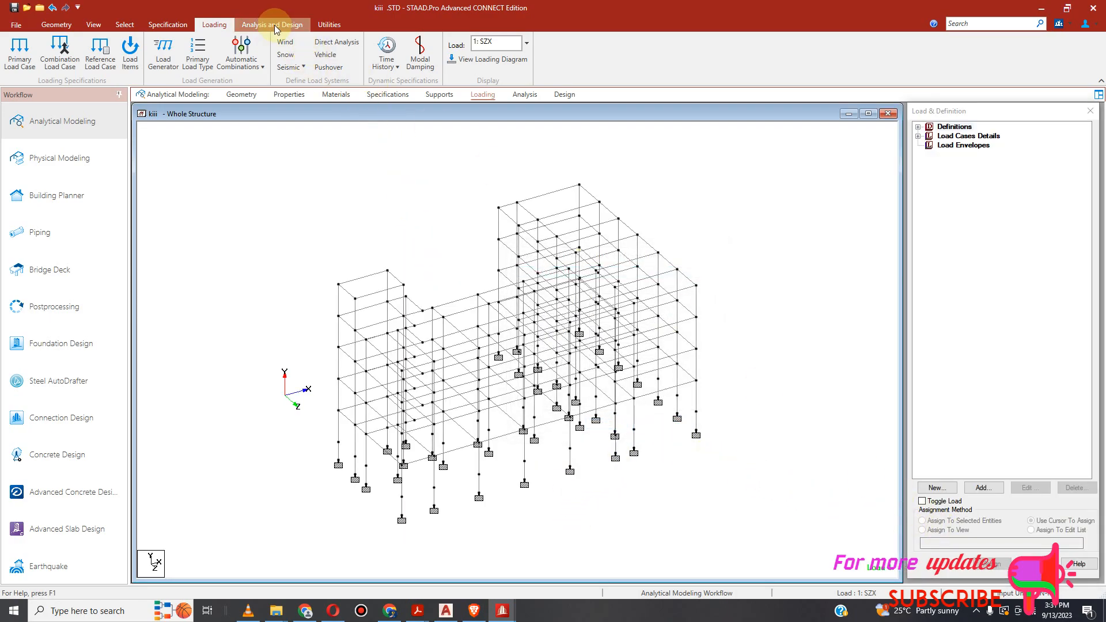
Delete the START CONCRETE DESIGN block with all its associated commands from the BS 8007 concrete design command list.
click(275, 27)
click(277, 52)
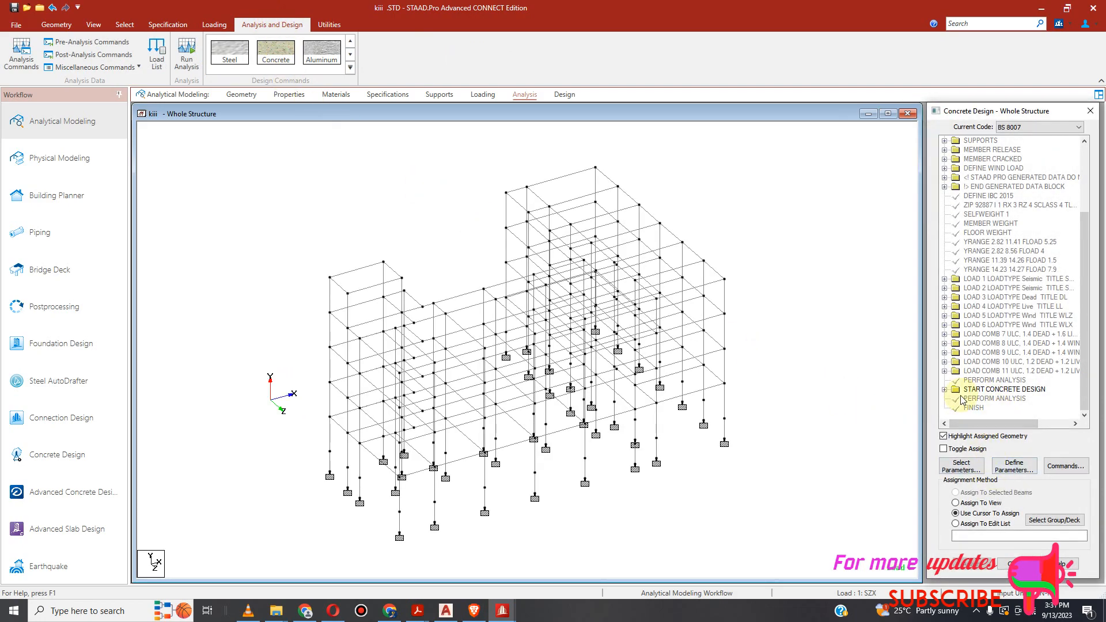
scroll(960, 327, up, 2)
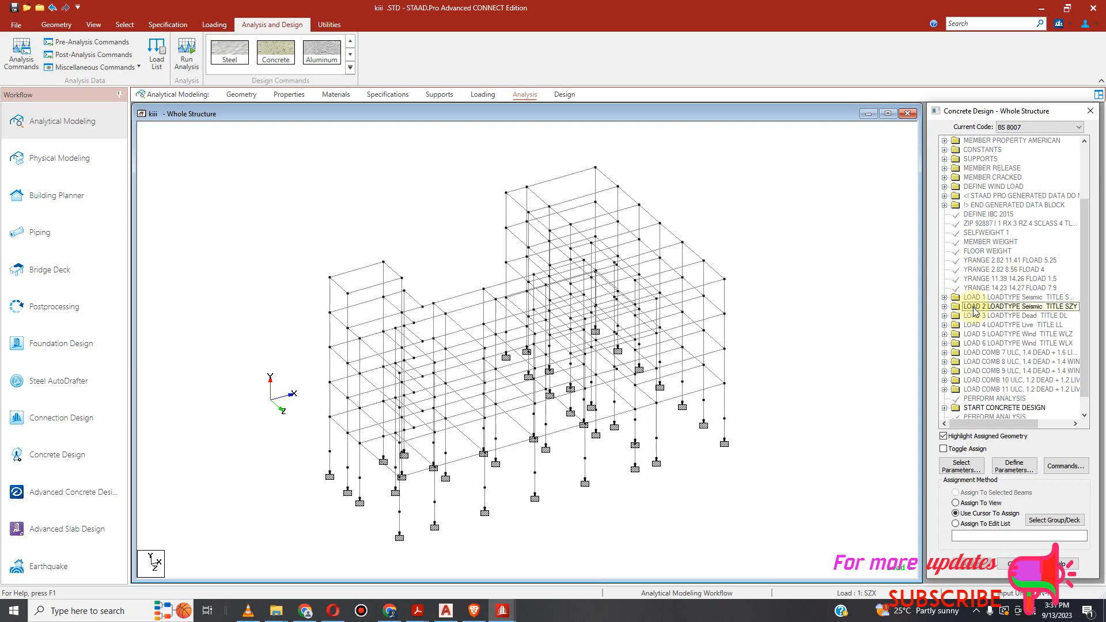
scroll(1007, 285, down, 1)
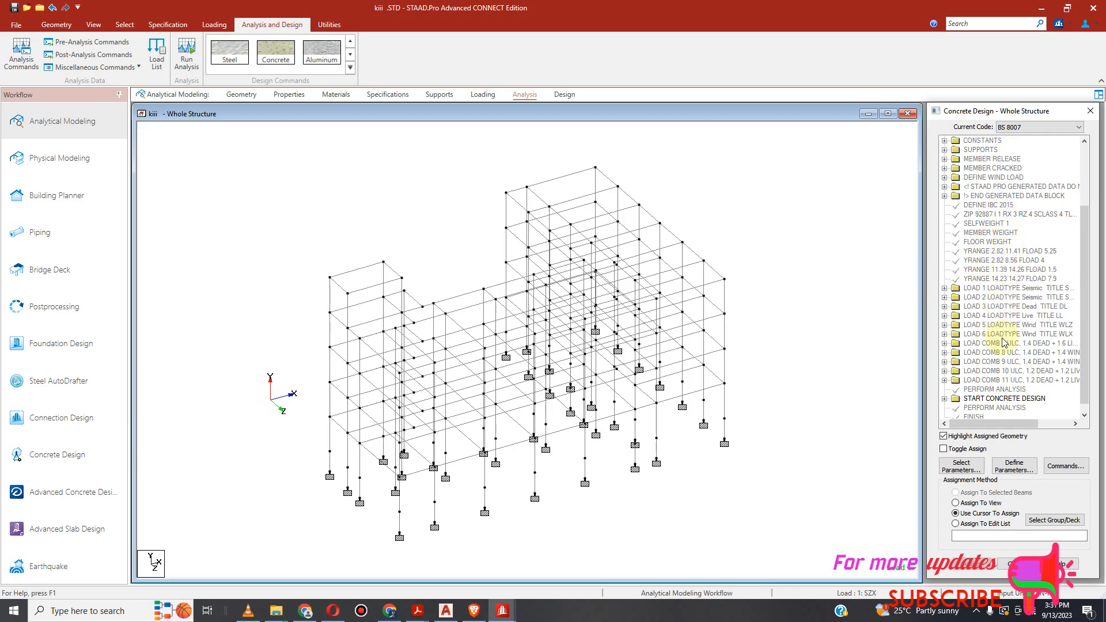
scroll(1050, 329, up, 1)
scroll(1049, 330, down, 1)
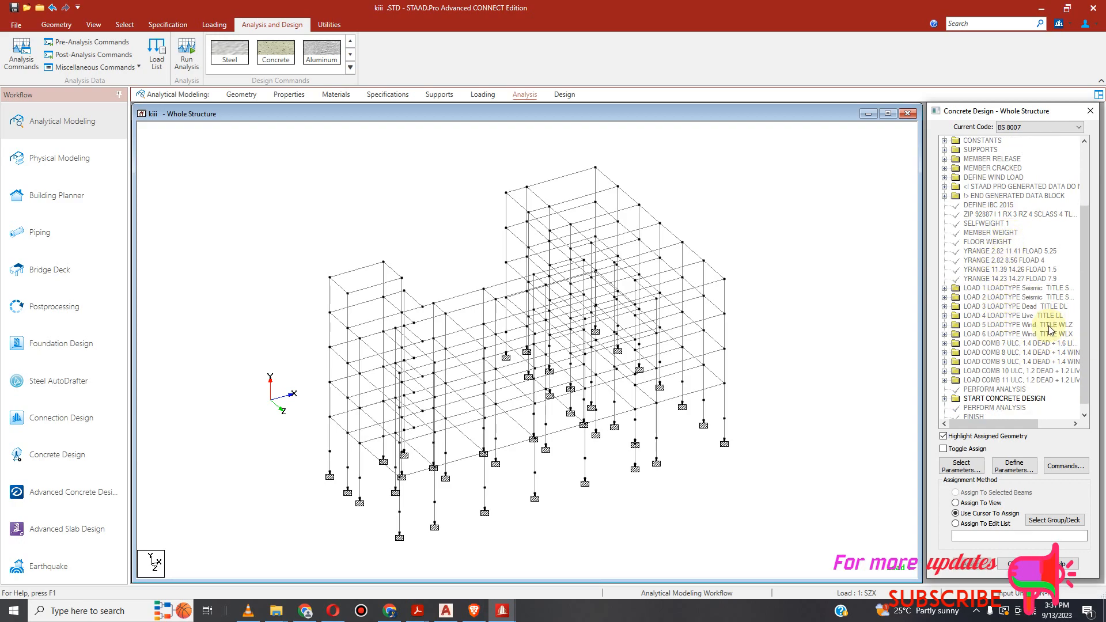
click(944, 399)
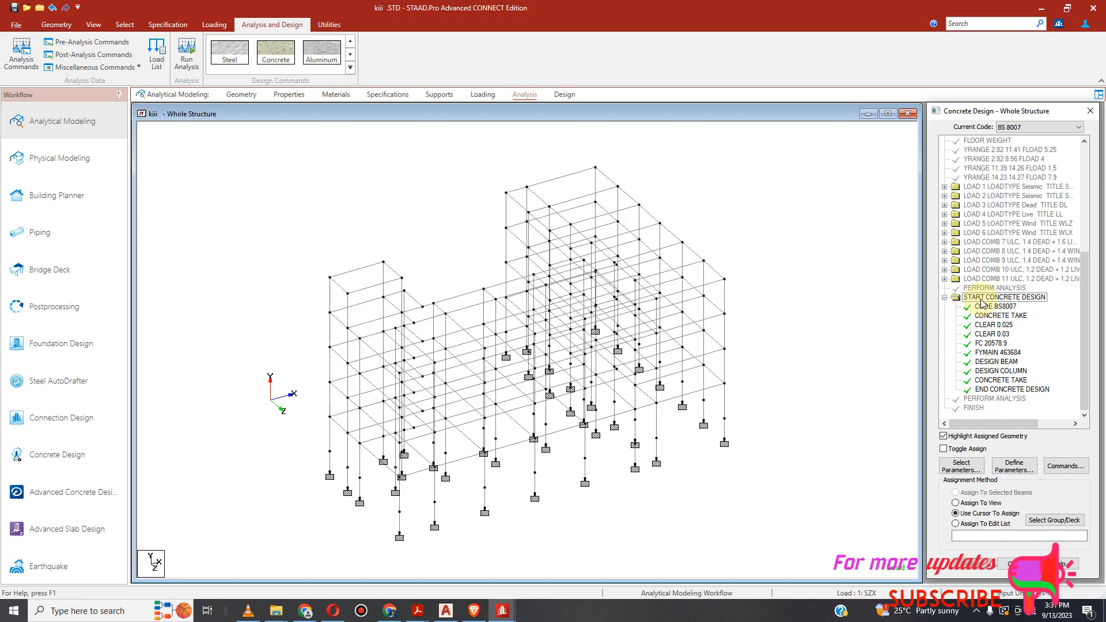
right_click(978, 300)
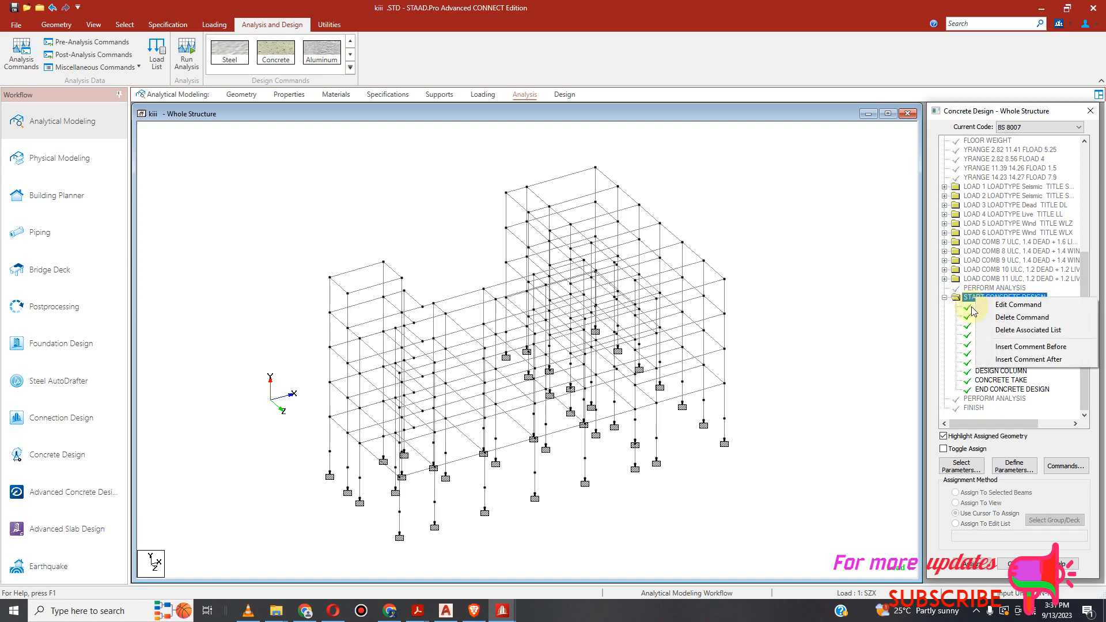
click(1007, 317)
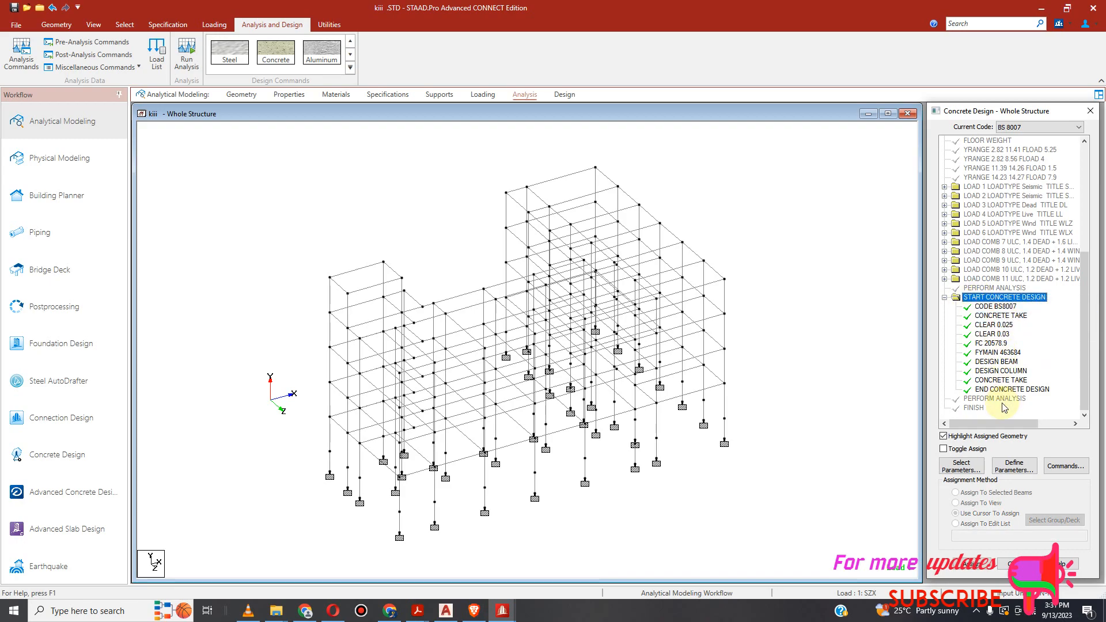
key(Delete)
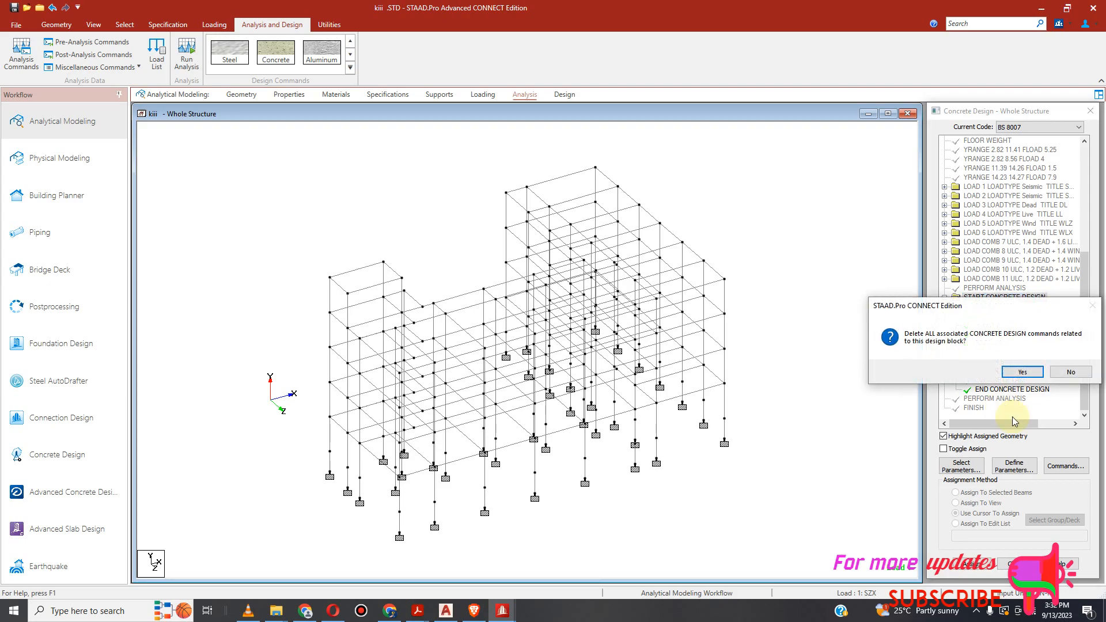
click(1023, 373)
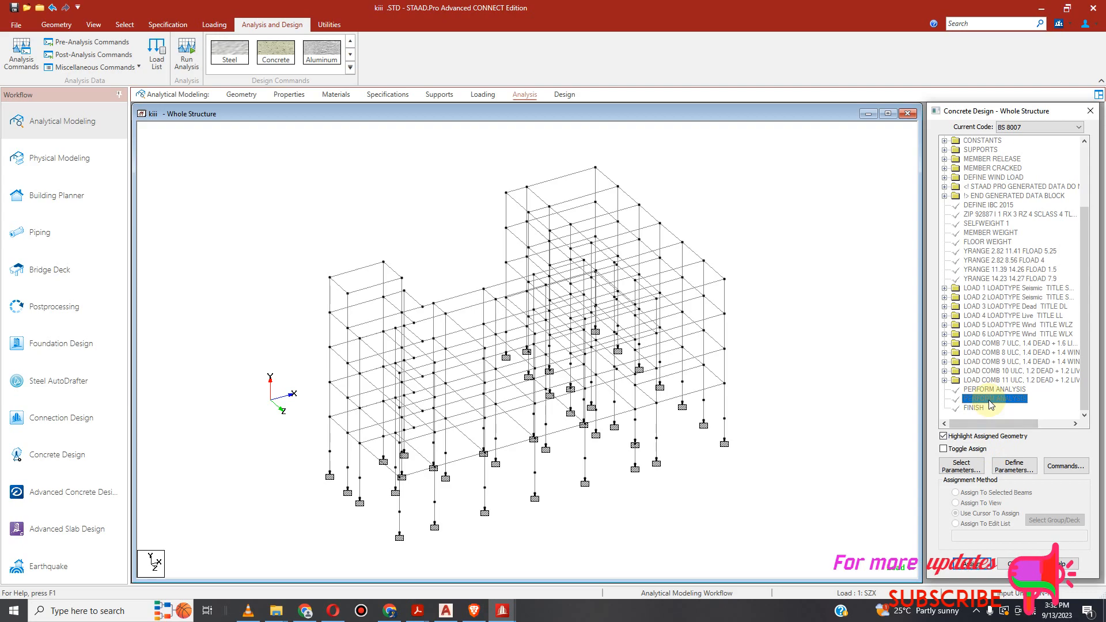
Run the analysis without the concrete design block and choose to view the output file when it ends.
click(186, 55)
click(543, 369)
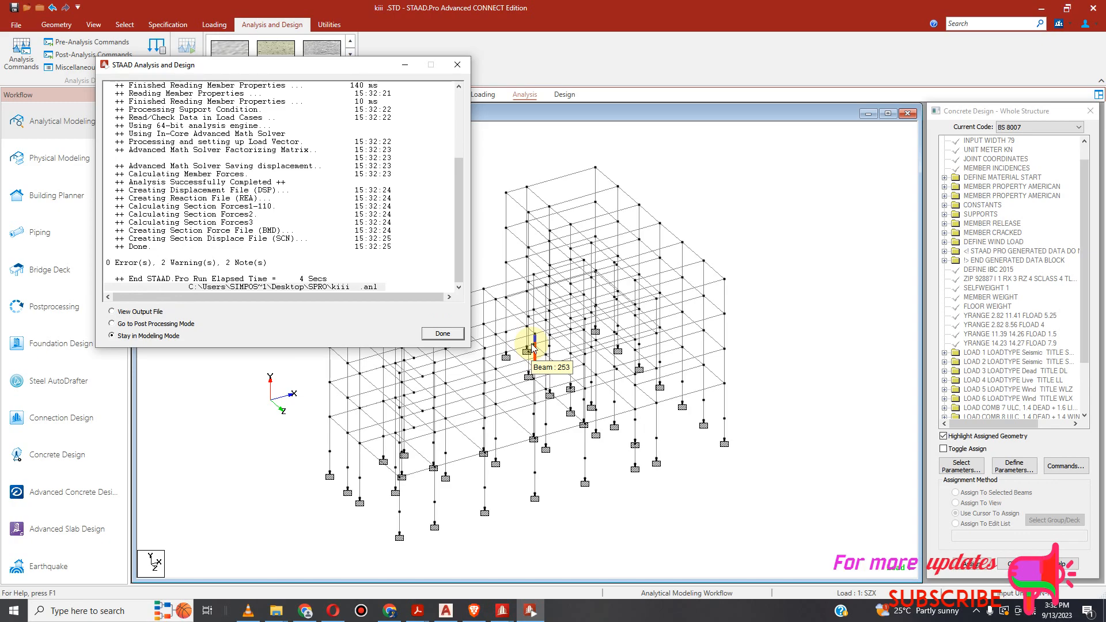
click(113, 313)
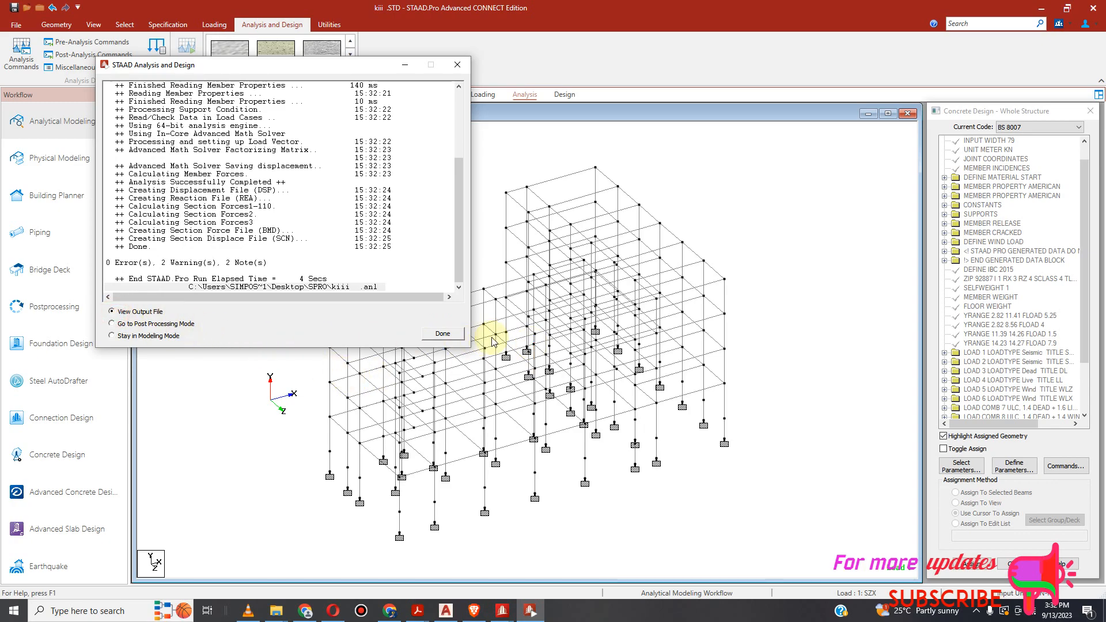
click(443, 334)
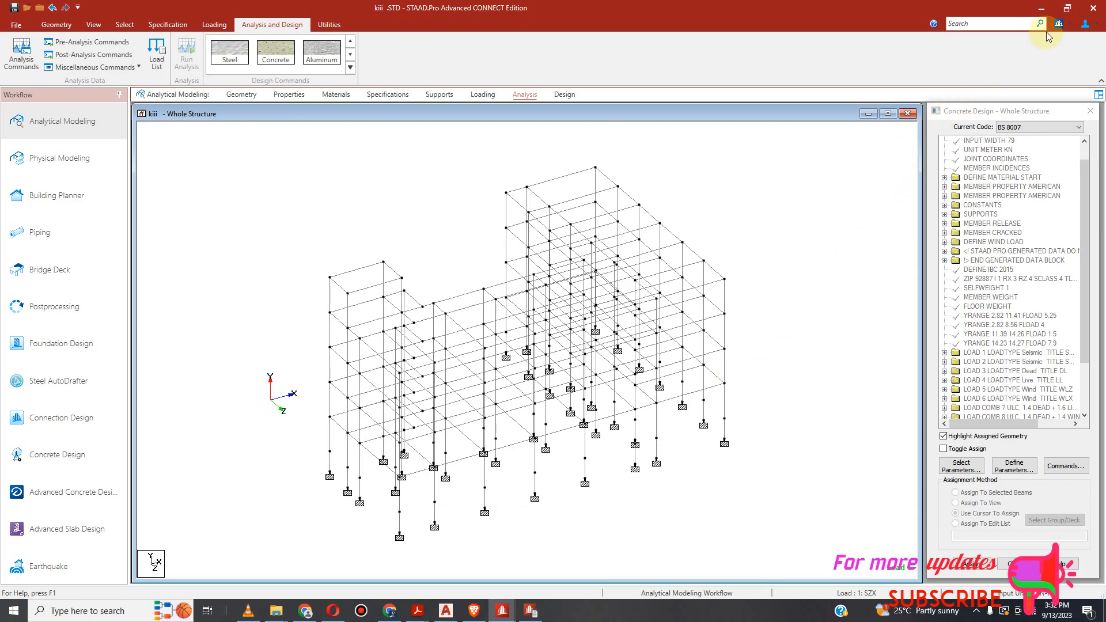
Minimize the model window and check the warnings in the error list of the kiii .anl output file.
click(1042, 8)
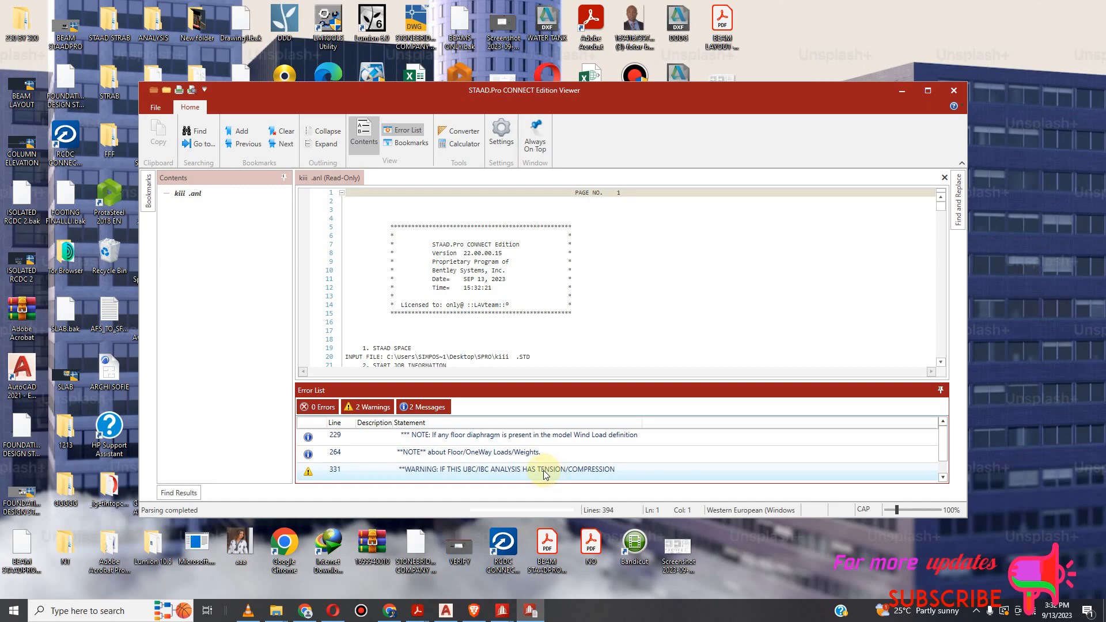
click(365, 407)
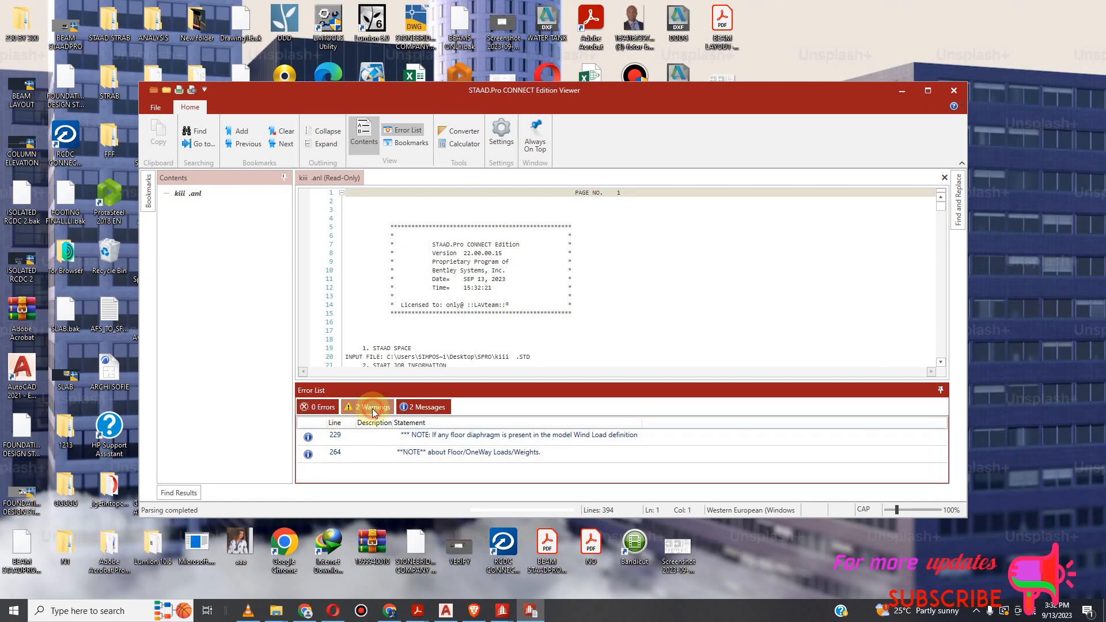
click(365, 408)
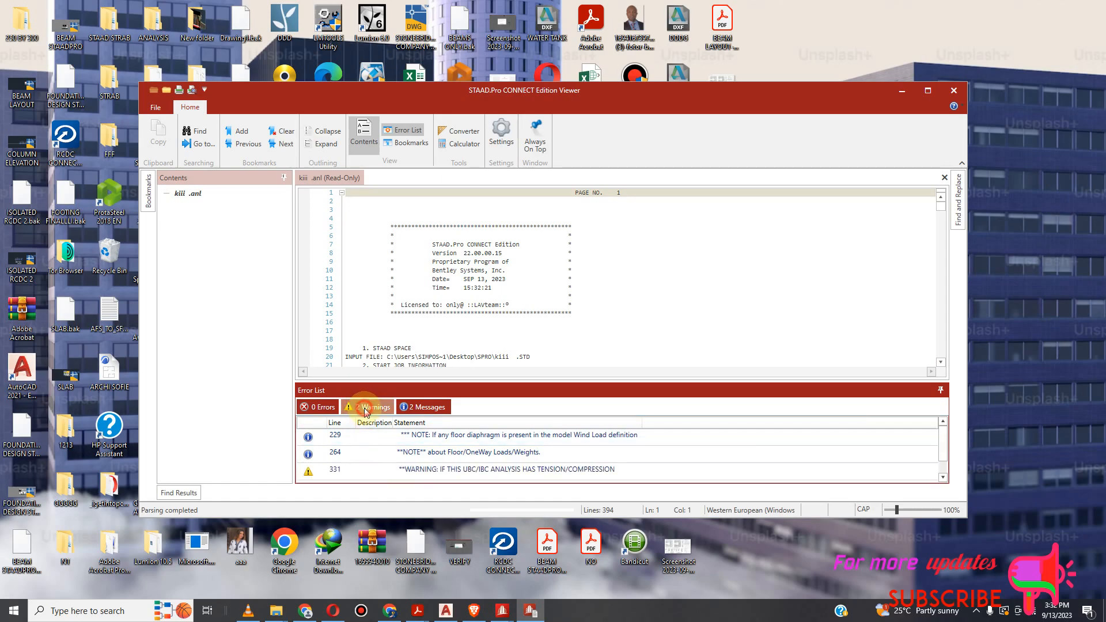
Select the UBC/IBC tension/compression warning in the error list and look for its text in the kiii .anl output.
click(349, 470)
scroll(484, 271, down, 3)
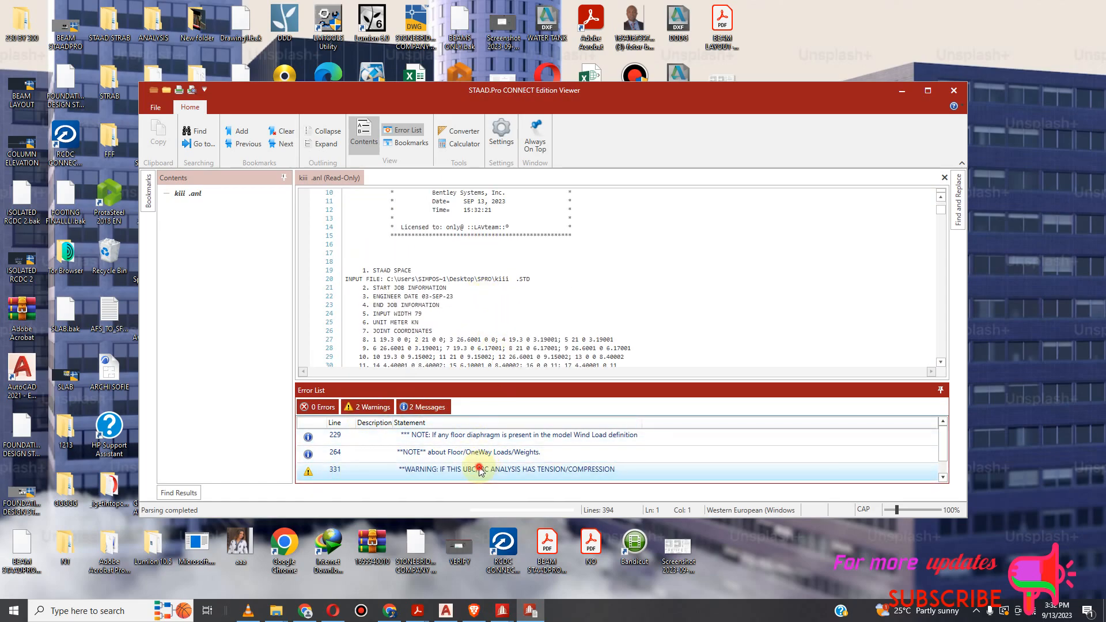
scroll(505, 246, down, 2)
scroll(505, 246, down, 20)
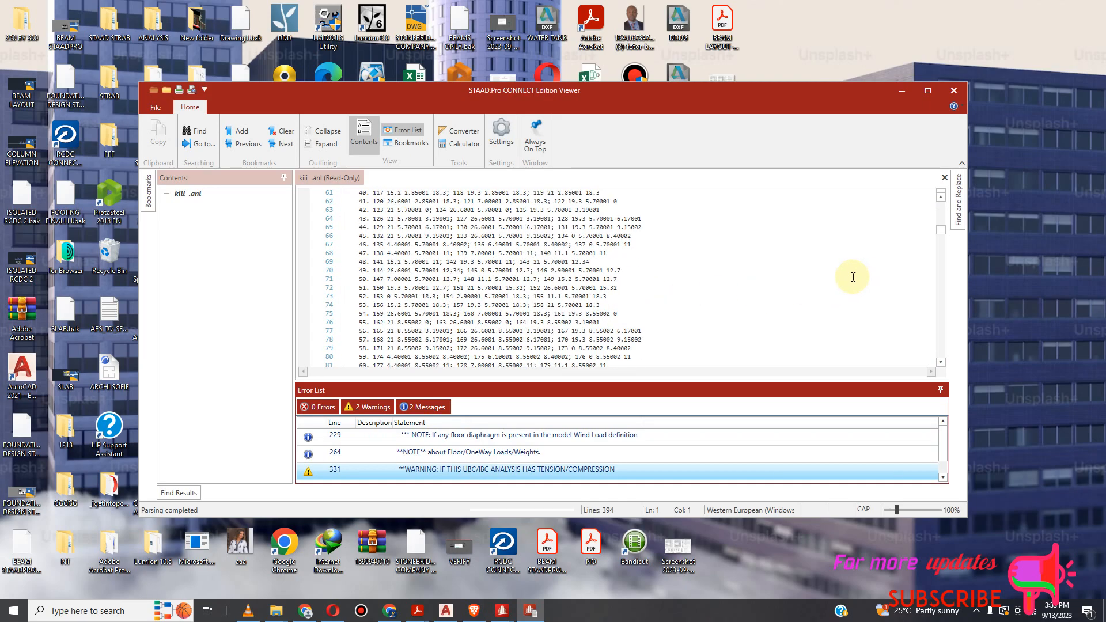
drag(942, 261, 943, 196)
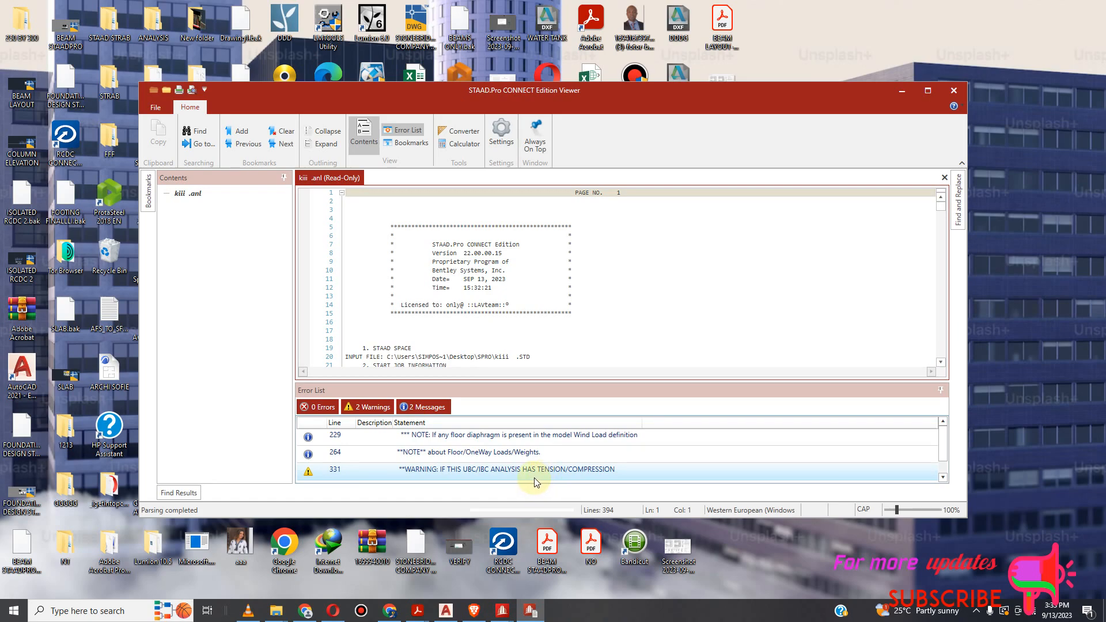
click(504, 471)
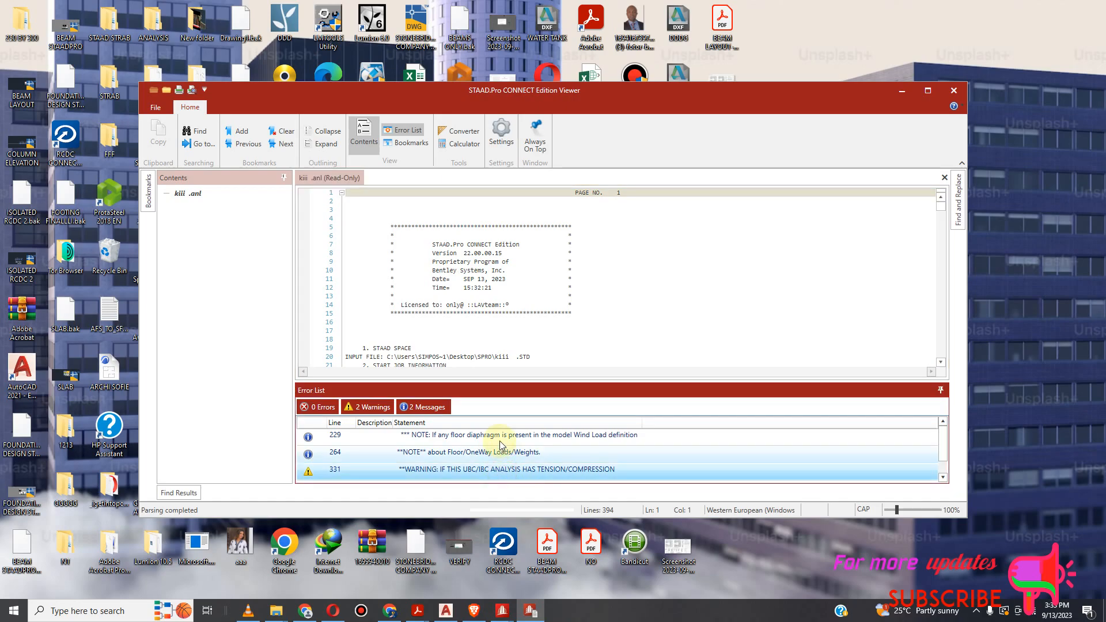
scroll(573, 257, down, 20)
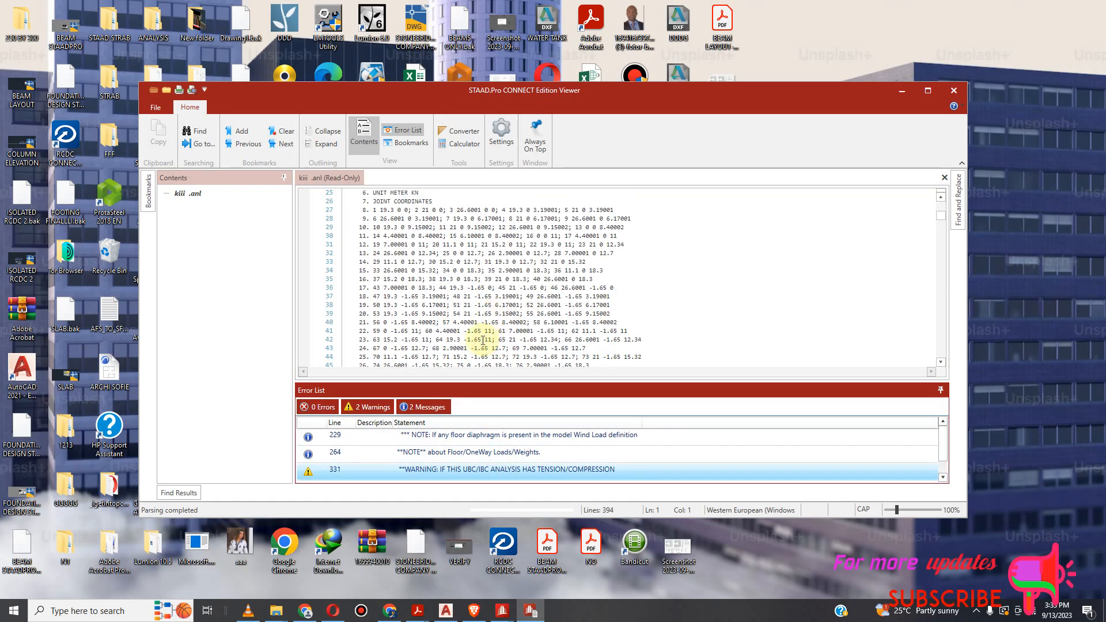
Toggle the warnings filter off and on, read the UBC/IBC warning at line 331 of the output, and close the viewer.
click(385, 409)
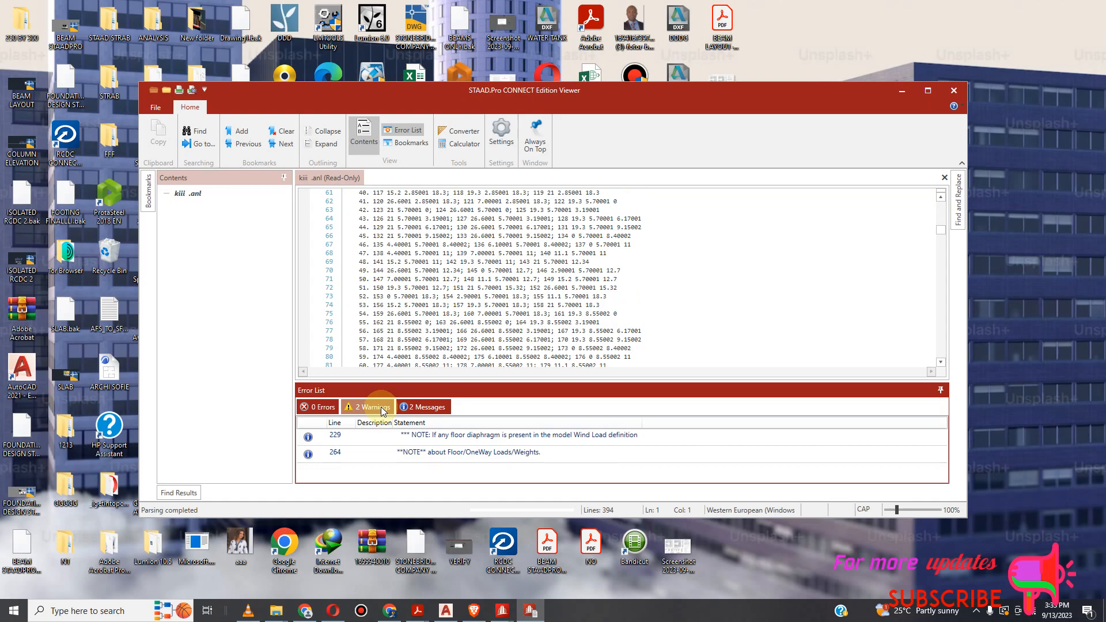
click(375, 407)
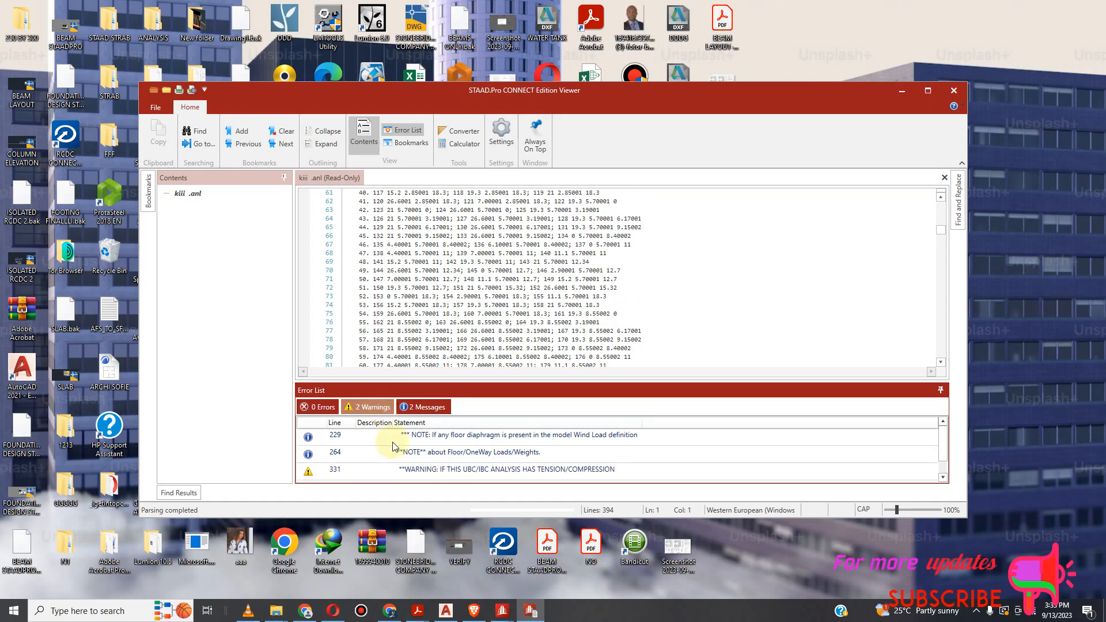
click(442, 472)
scroll(541, 309, down, 20)
scroll(541, 309, down, 20)
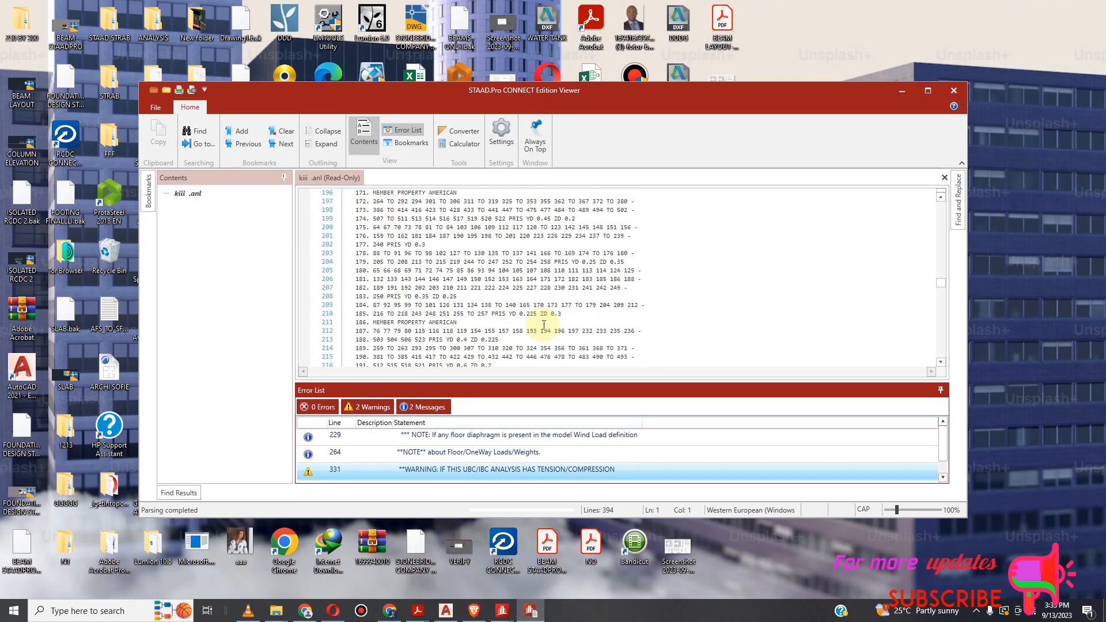
scroll(519, 321, down, 11)
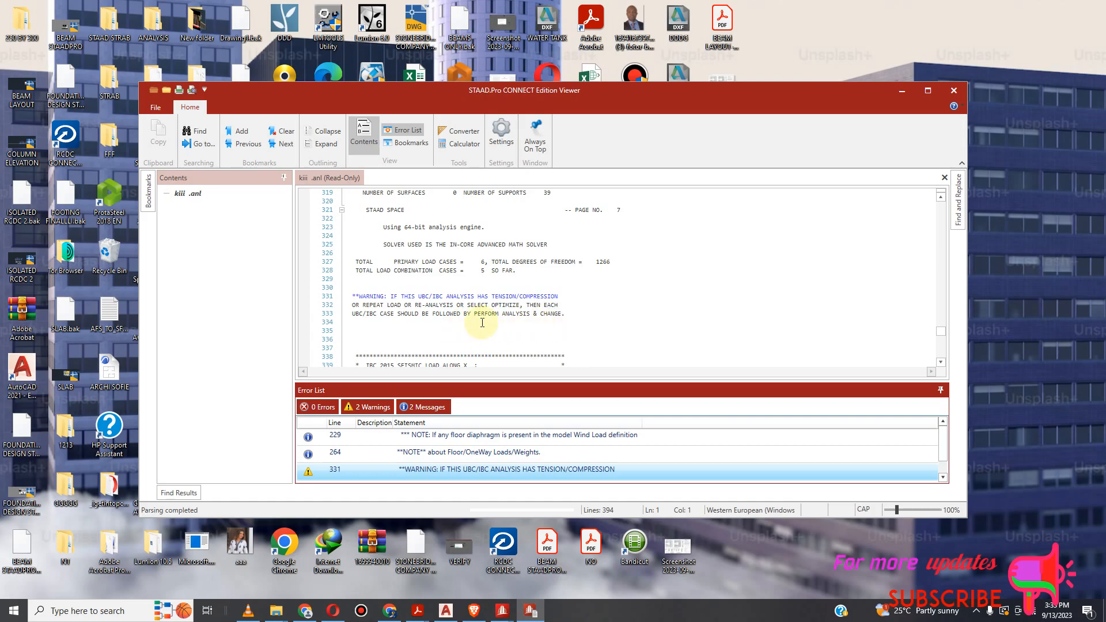
scroll(518, 318, down, 5)
scroll(524, 314, down, 11)
click(953, 91)
Switch back to the kiii .STD model and open it in Advanced Concrete Design (RCDC).
mouse_move(509, 620)
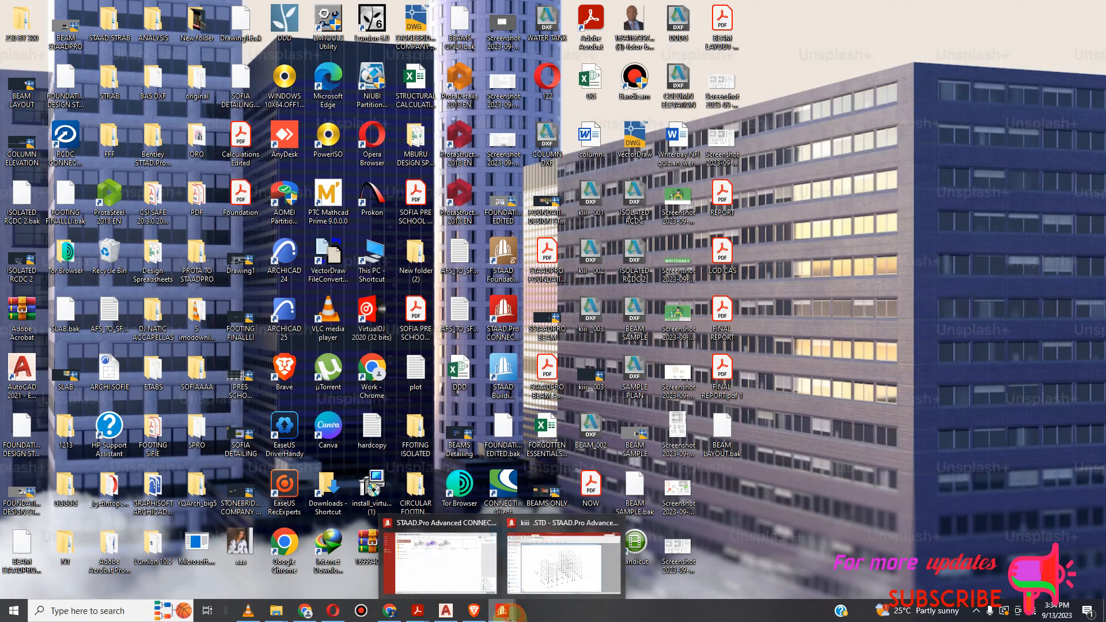
click(564, 562)
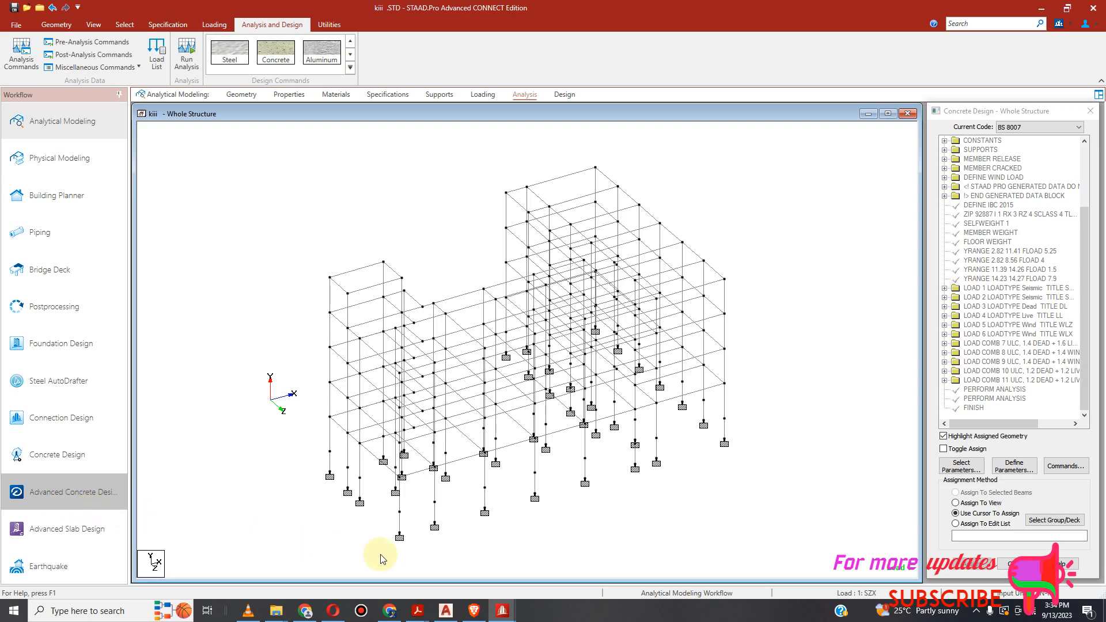
mouse_move(502, 611)
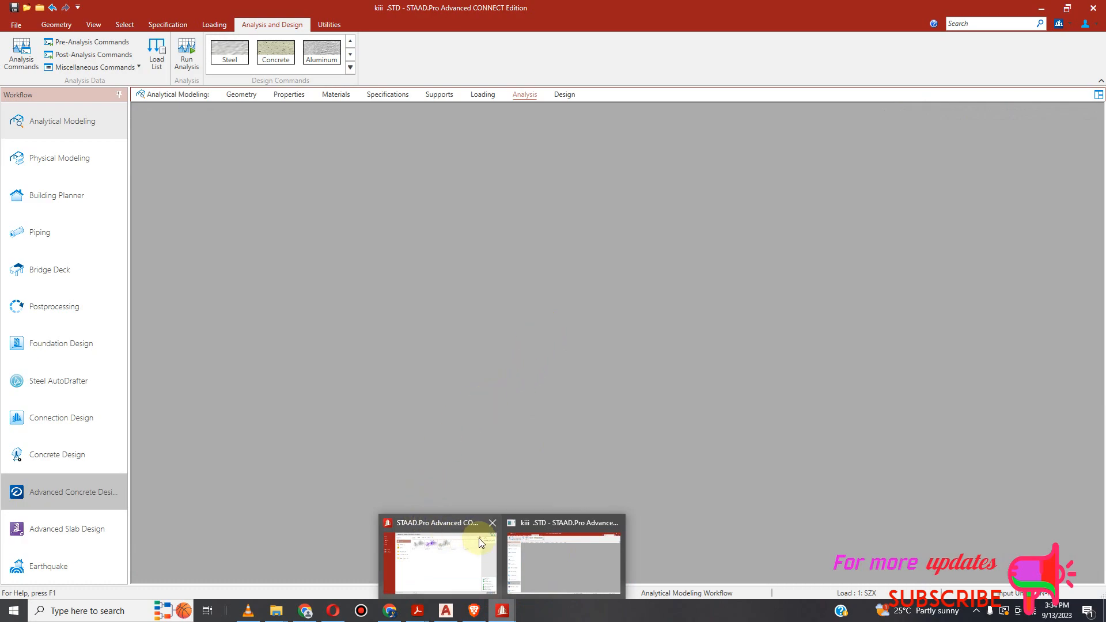
click(510, 610)
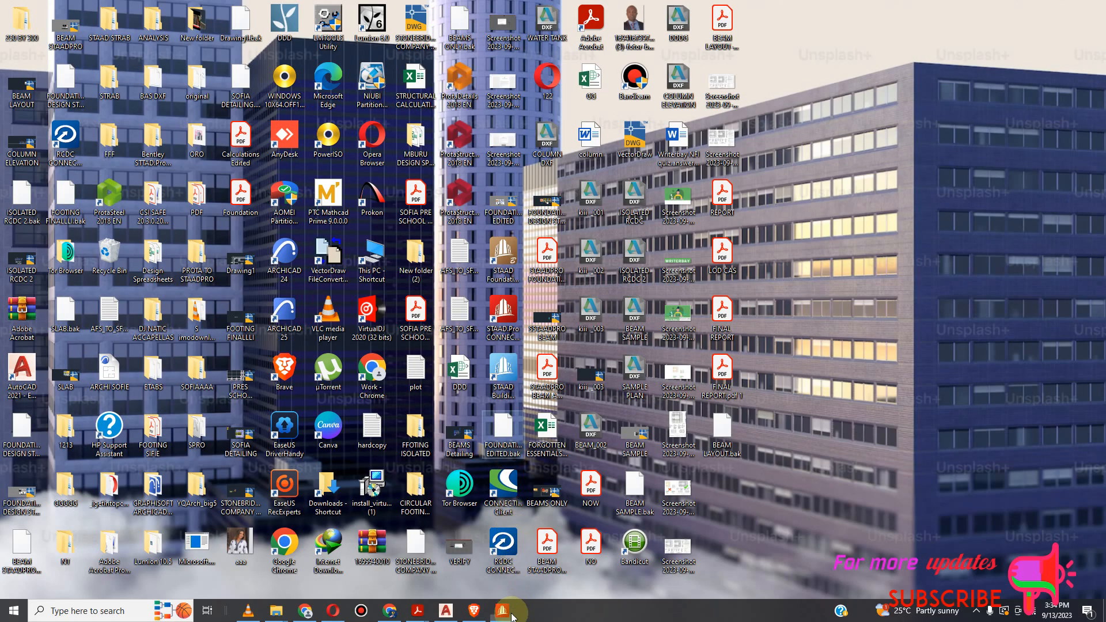
mouse_move(503, 610)
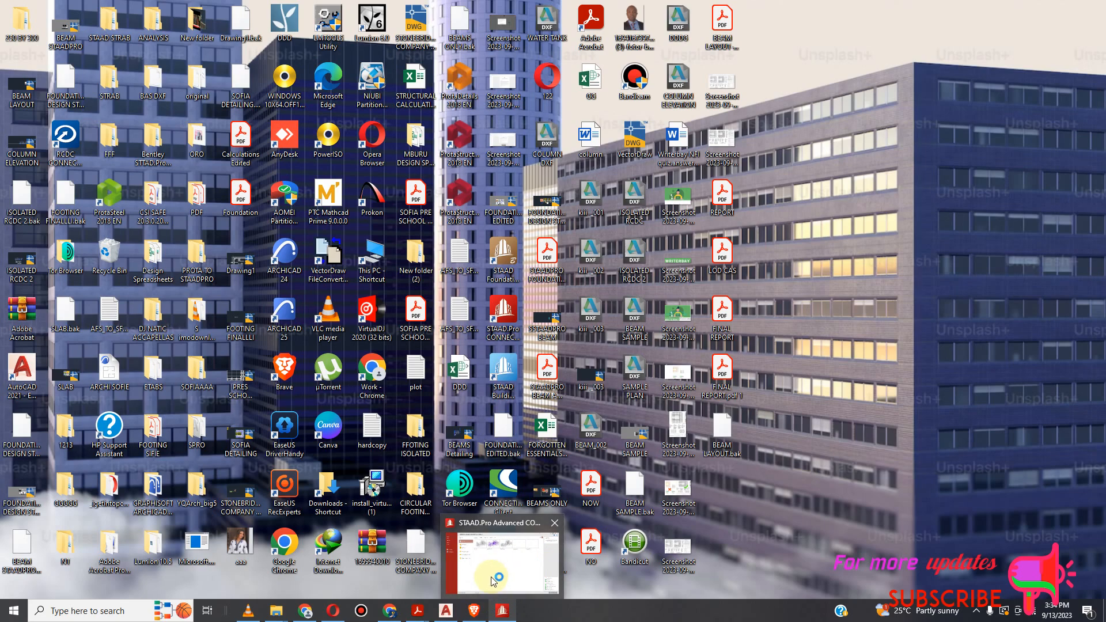
mouse_move(493, 581)
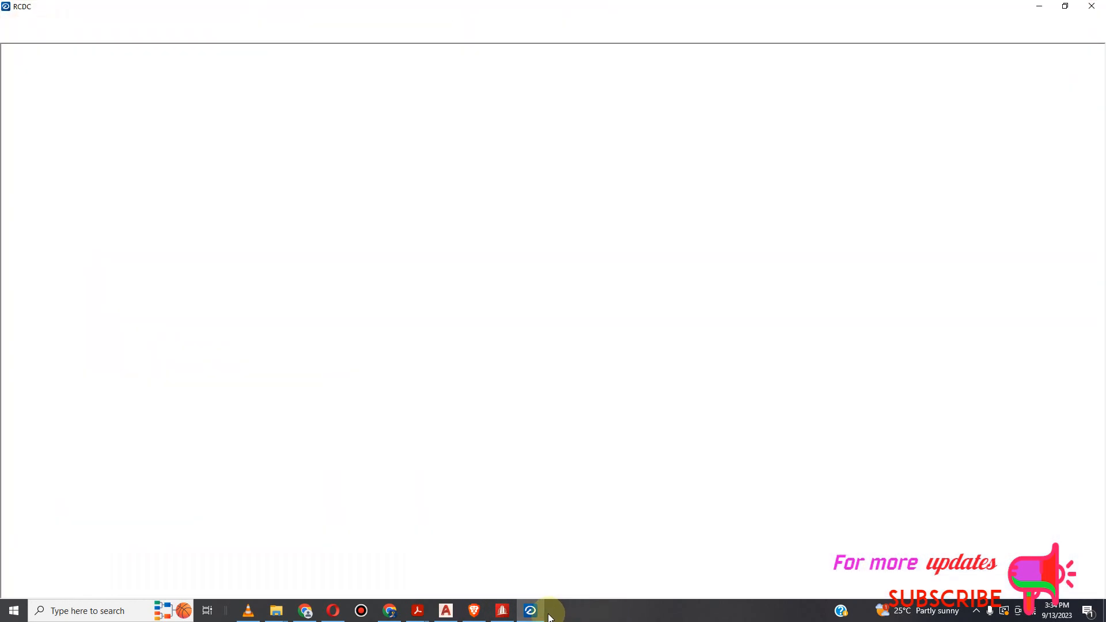
click(503, 610)
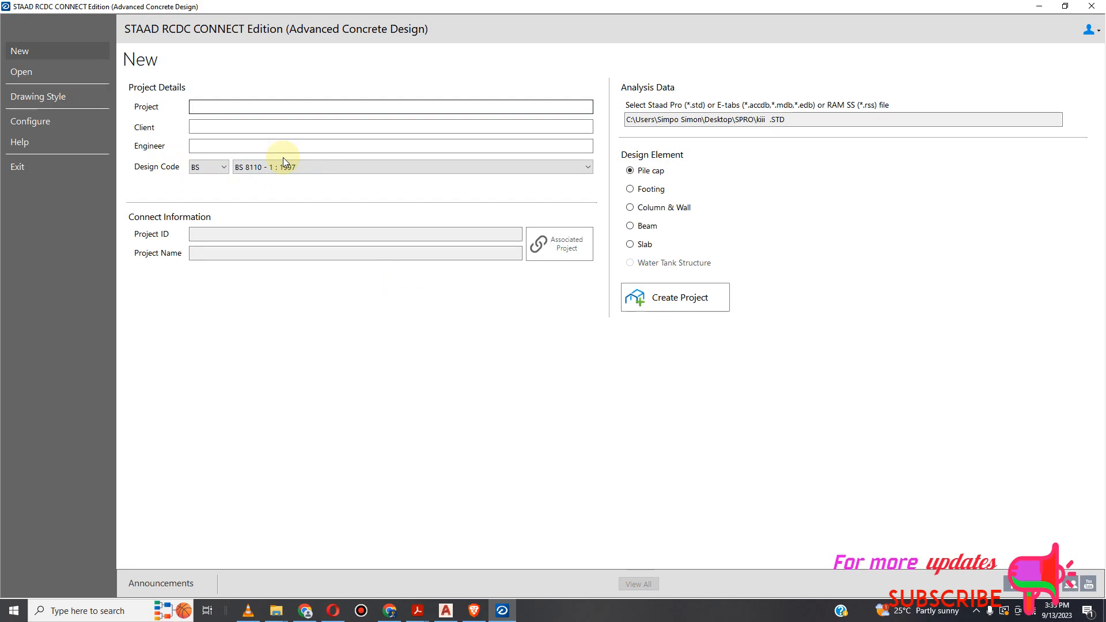
Try to create a Column & Wall project named DDD for client VIWERS, with the engineer's name filled in.
text(DDD)
click(257, 129)
text(VIWERS)
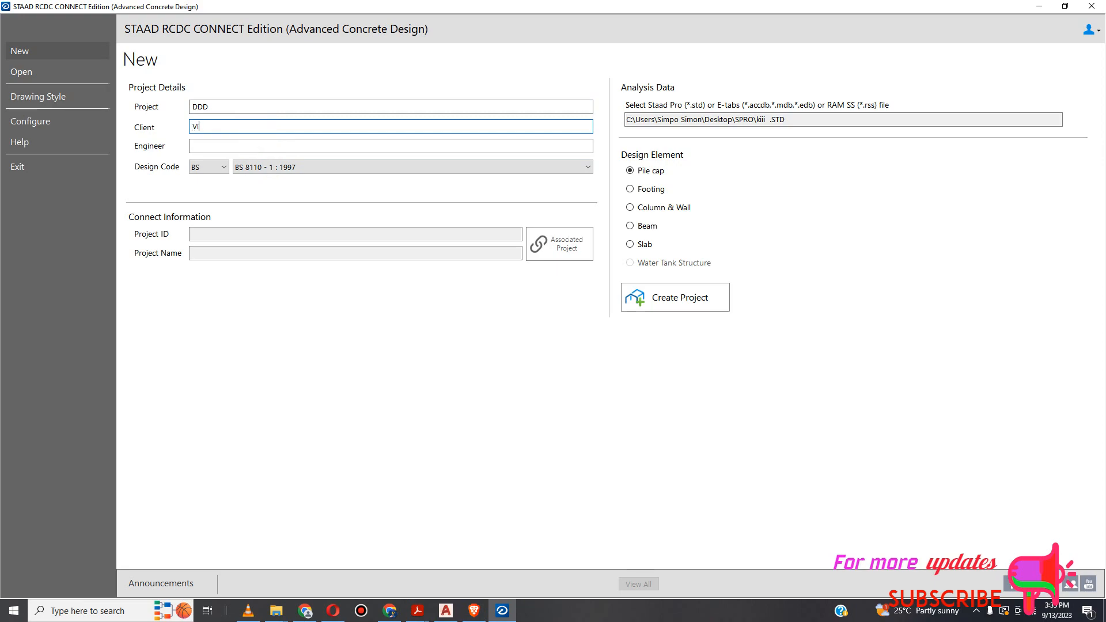
click(227, 146)
text(GEOFFREY)
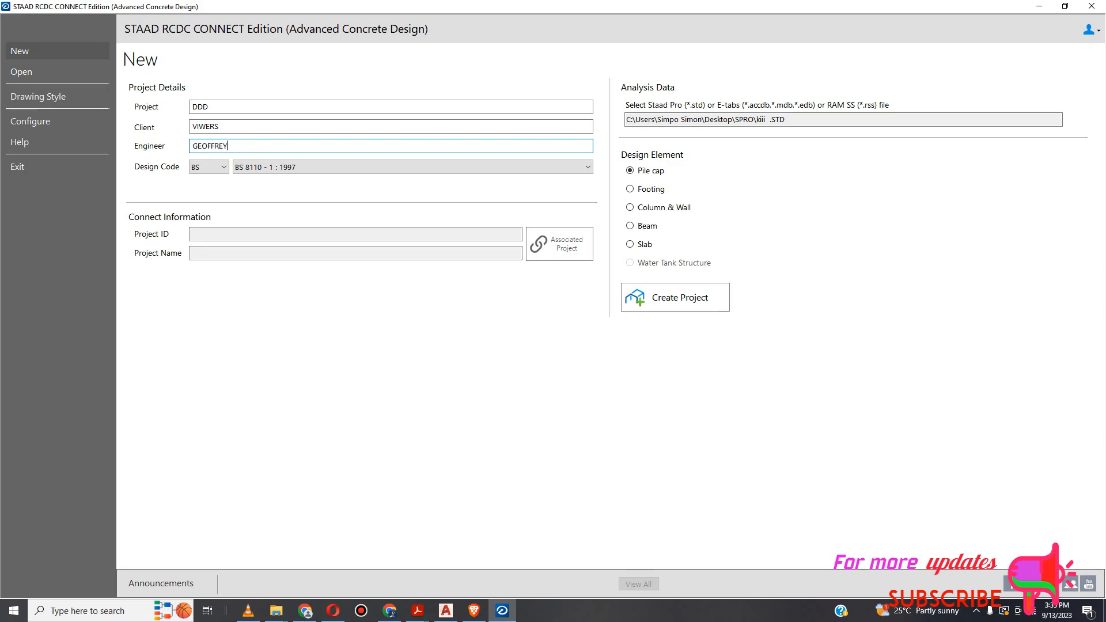
click(631, 208)
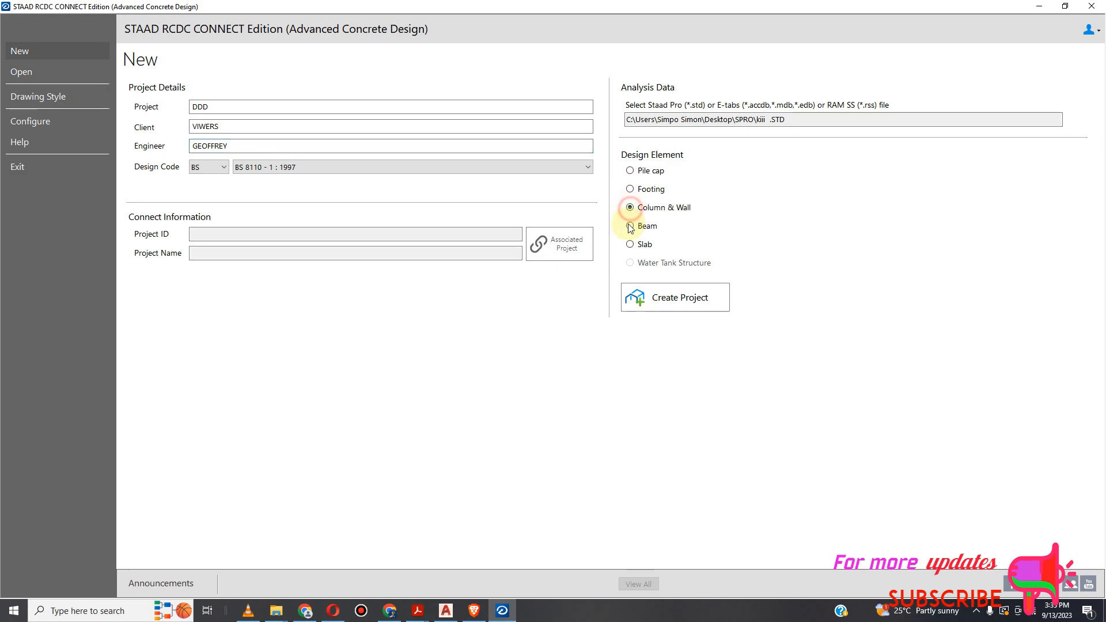
click(671, 300)
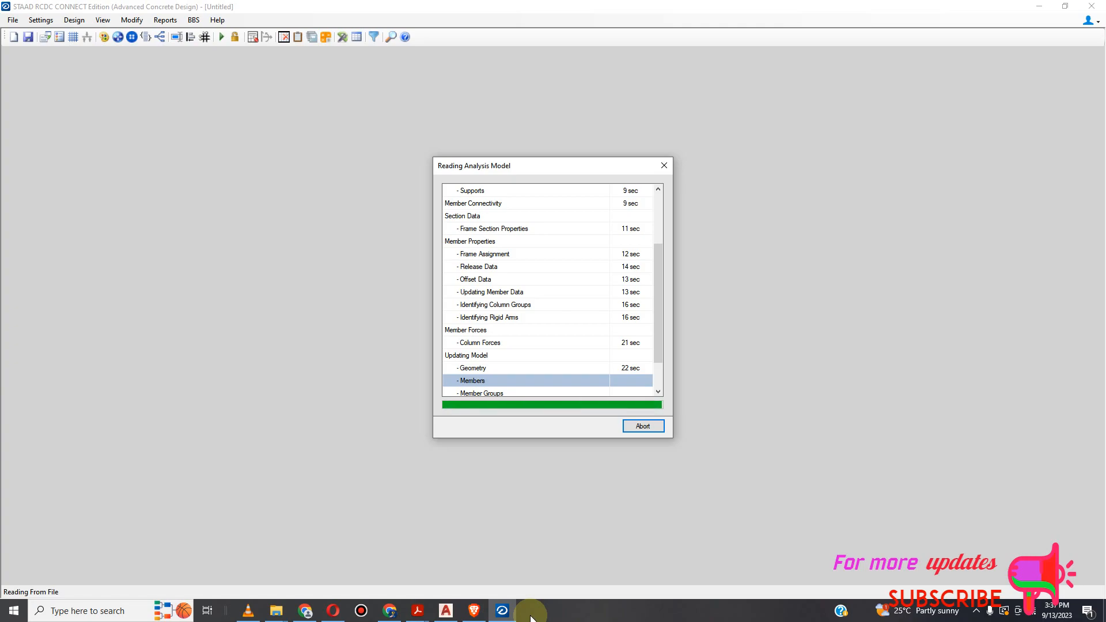
Check the progress of the Reading Analysis Model stages through beam continuity detection and unrestricted length, declining to abort the process.
drag(661, 354, 655, 388)
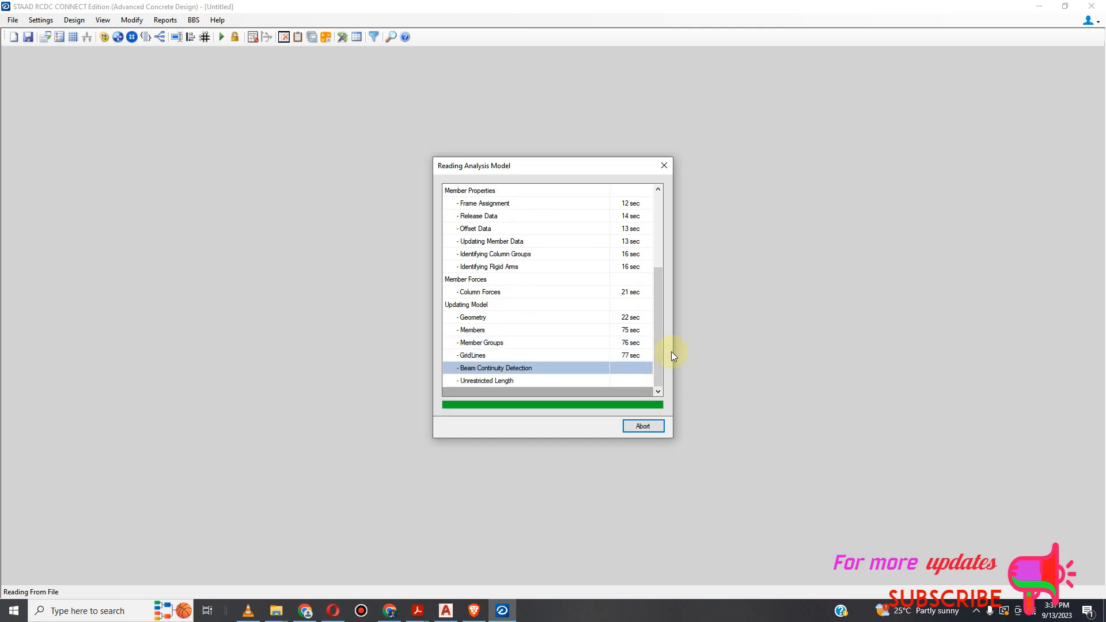
drag(653, 377, 688, 370)
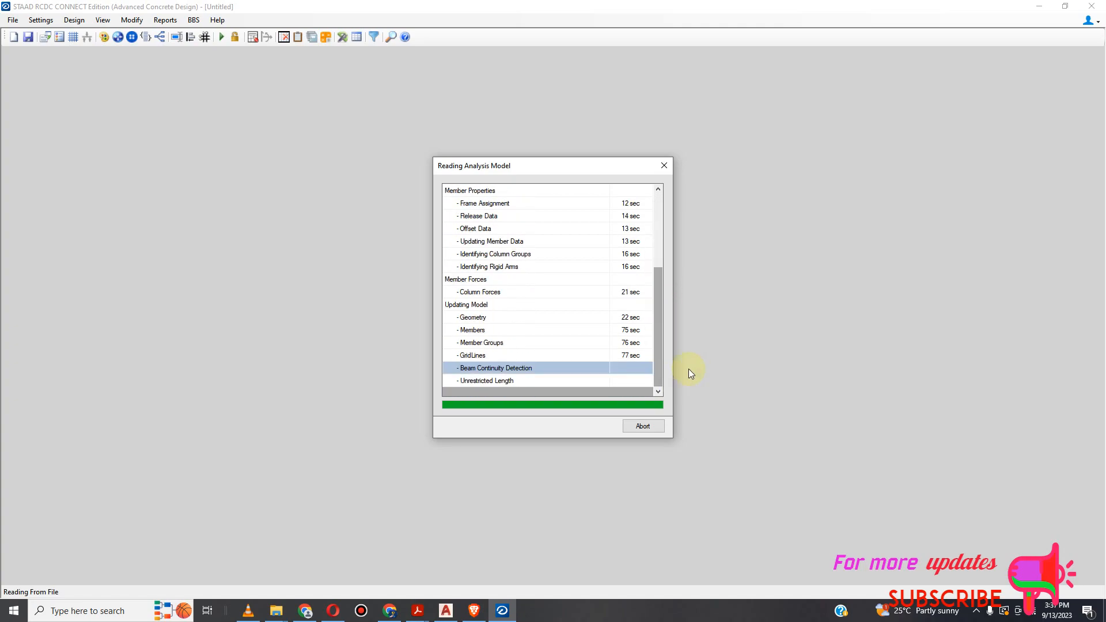
drag(665, 317, 656, 348)
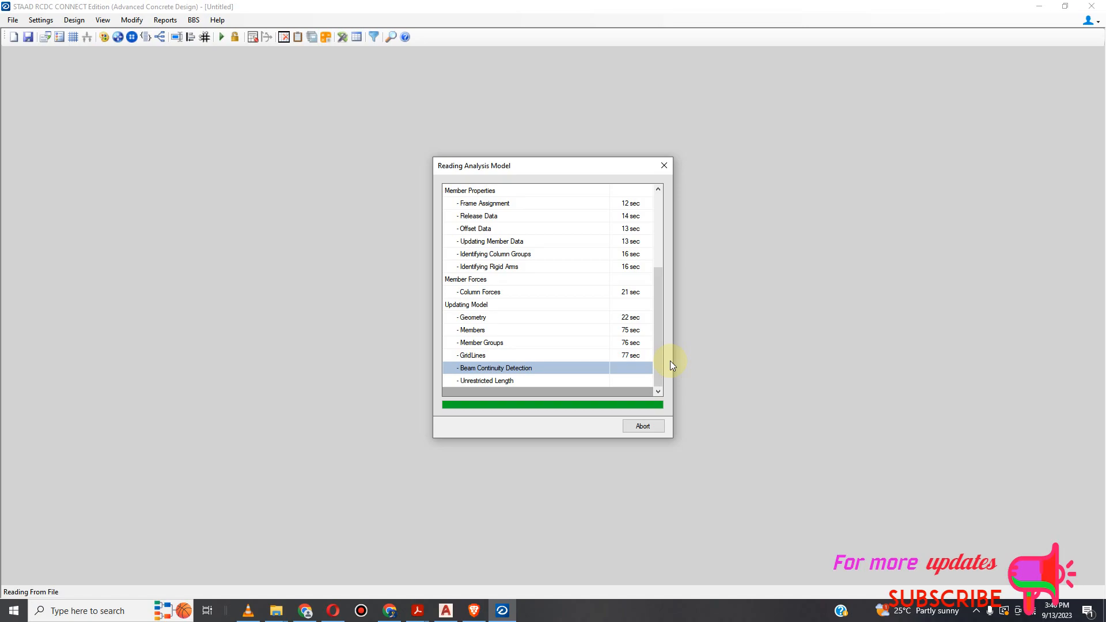
mouse_move(658, 375)
mouse_down()
mouse_move(654, 240)
mouse_move(660, 396)
mouse_up()
click(664, 173)
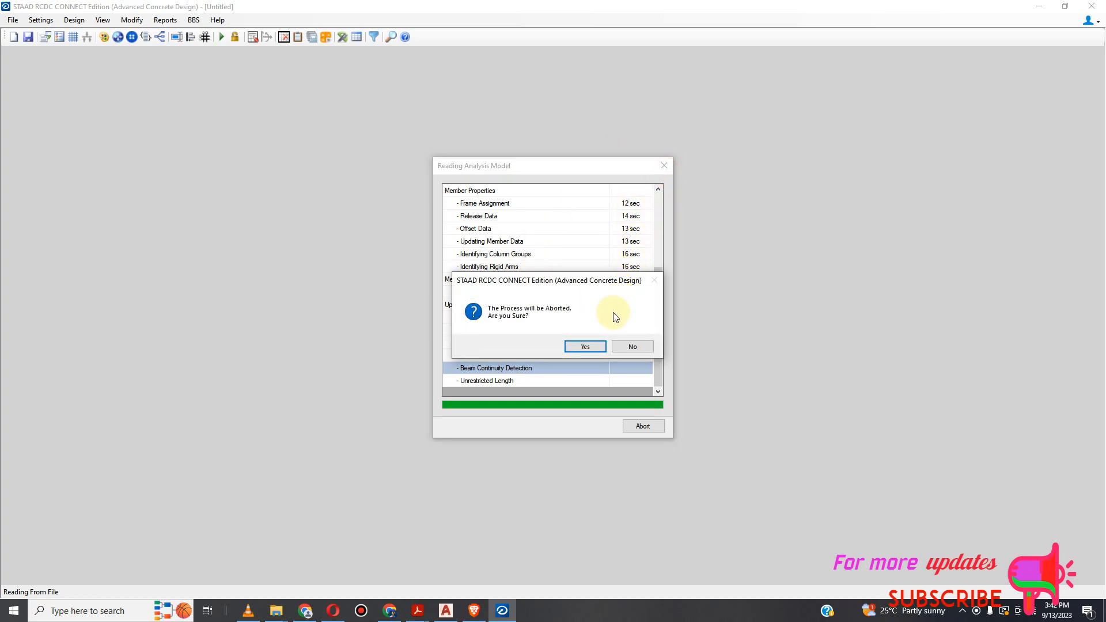
click(634, 346)
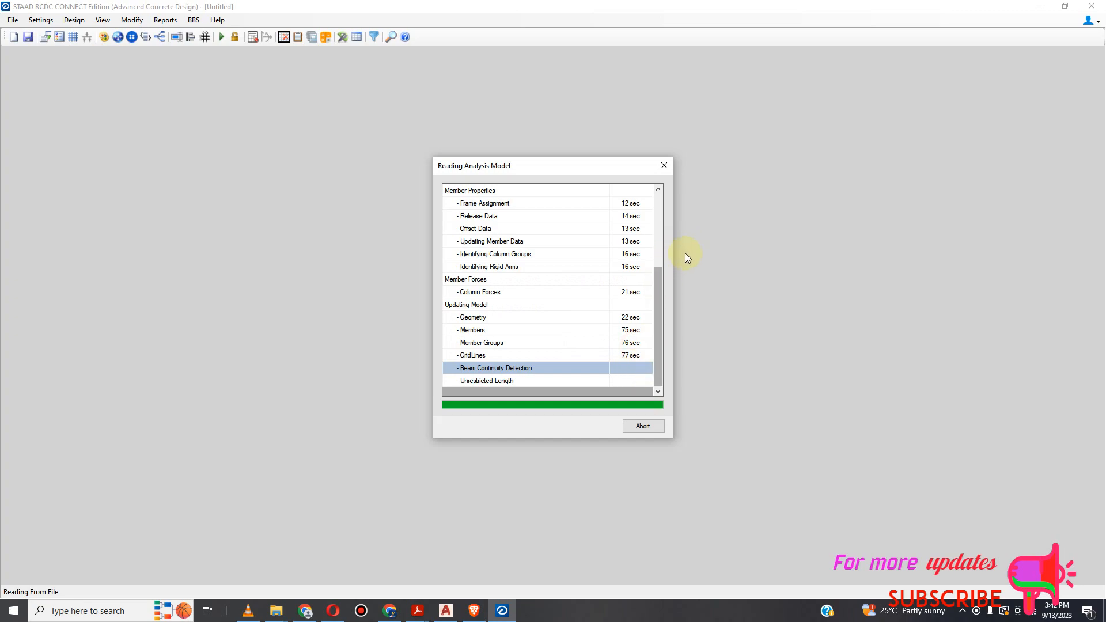
drag(656, 323, 645, 207)
drag(659, 251, 652, 348)
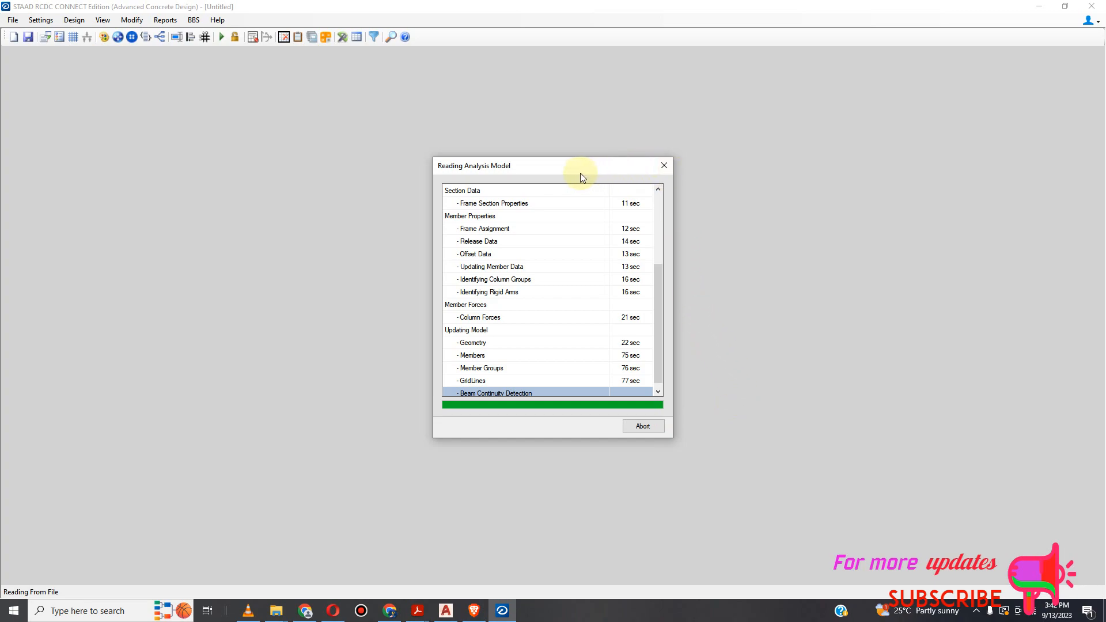
drag(661, 350, 654, 385)
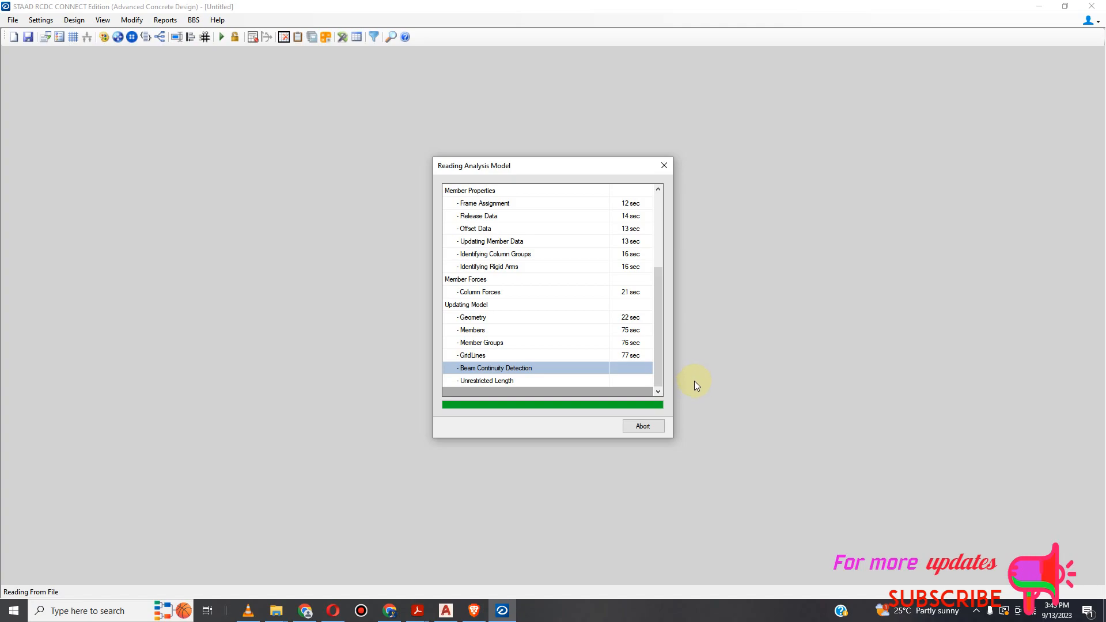
drag(662, 359, 665, 250)
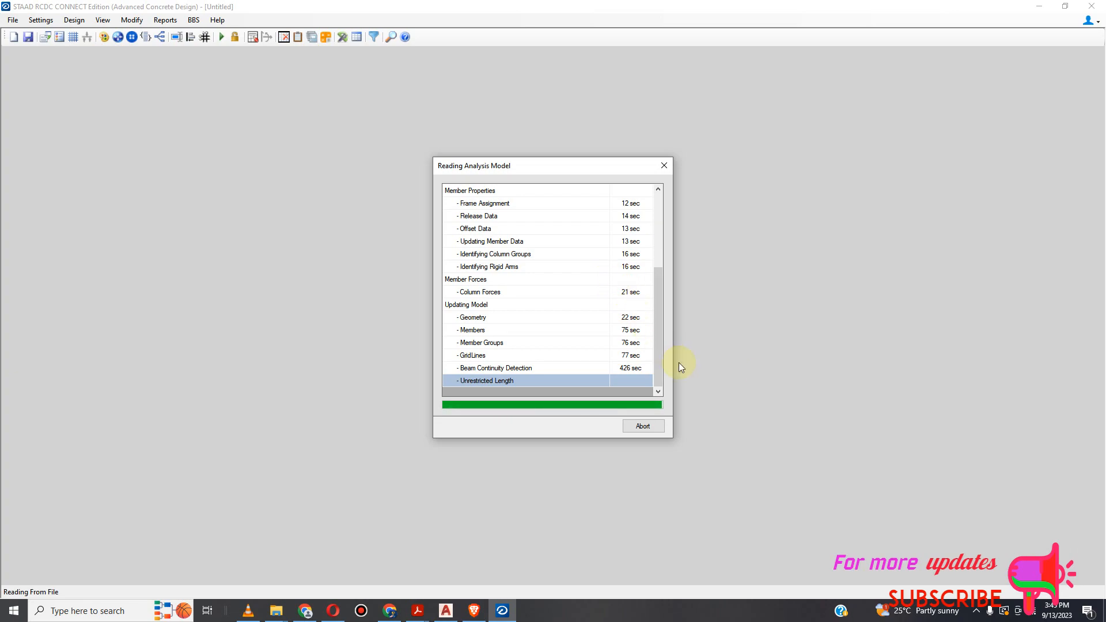
mouse_move(660, 377)
mouse_down()
mouse_move(655, 337)
mouse_move(649, 389)
mouse_up()
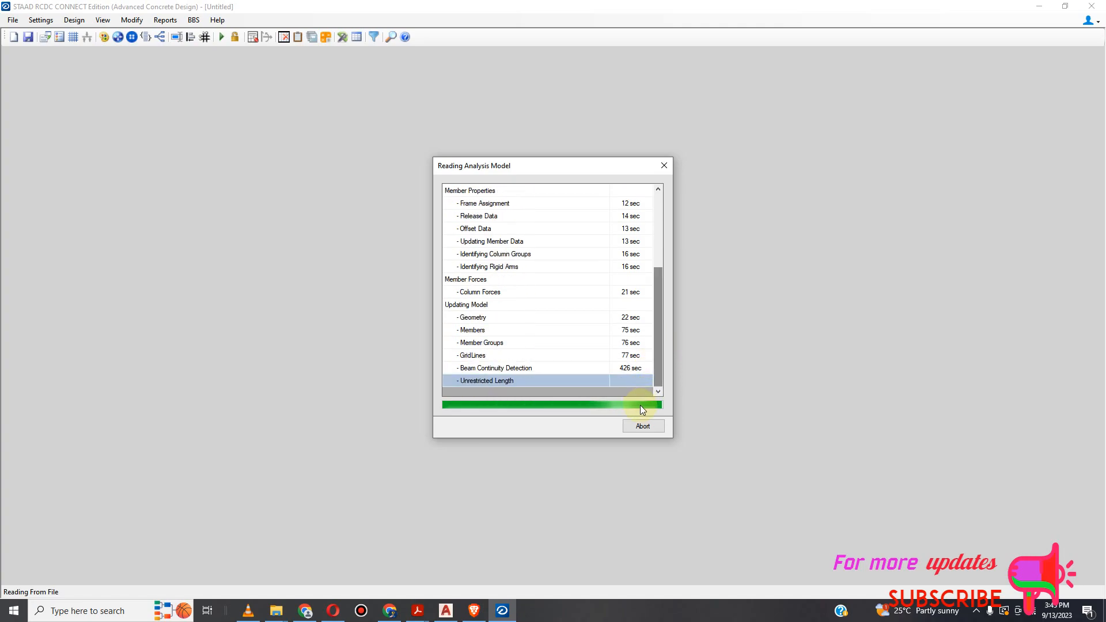
drag(653, 355, 686, 195)
Abort the reading of the analysis model and confirm the abort.
click(664, 167)
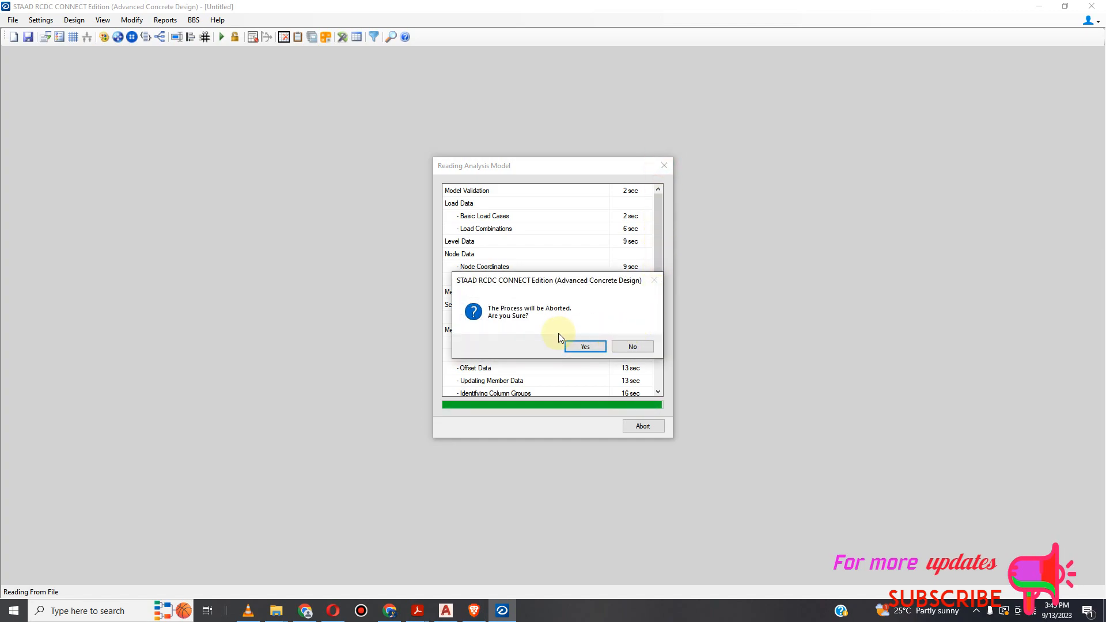
click(593, 347)
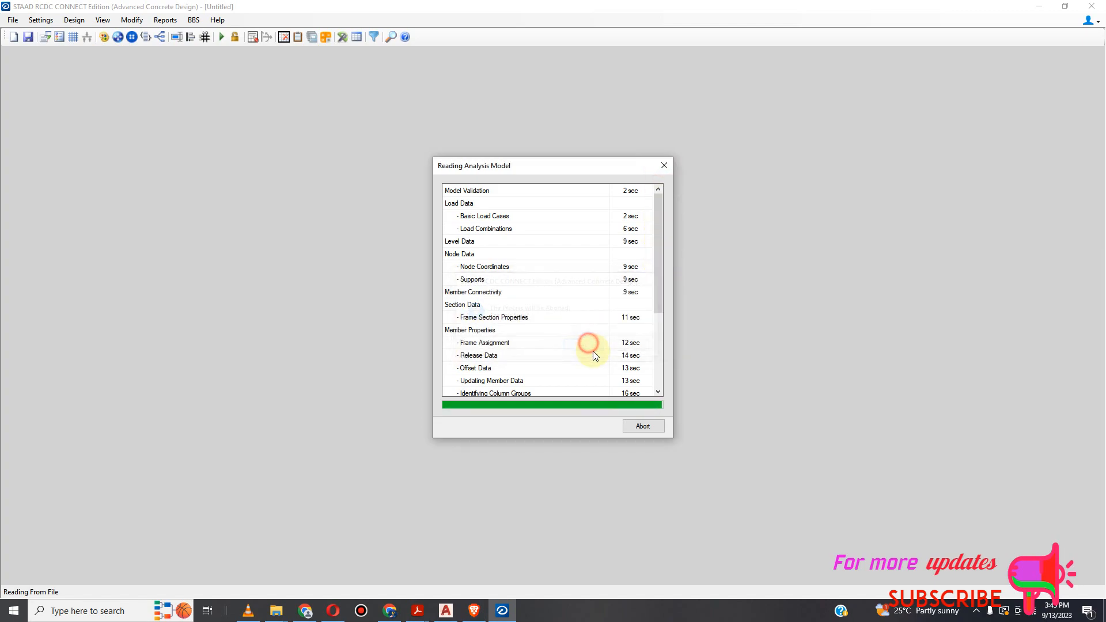
click(663, 167)
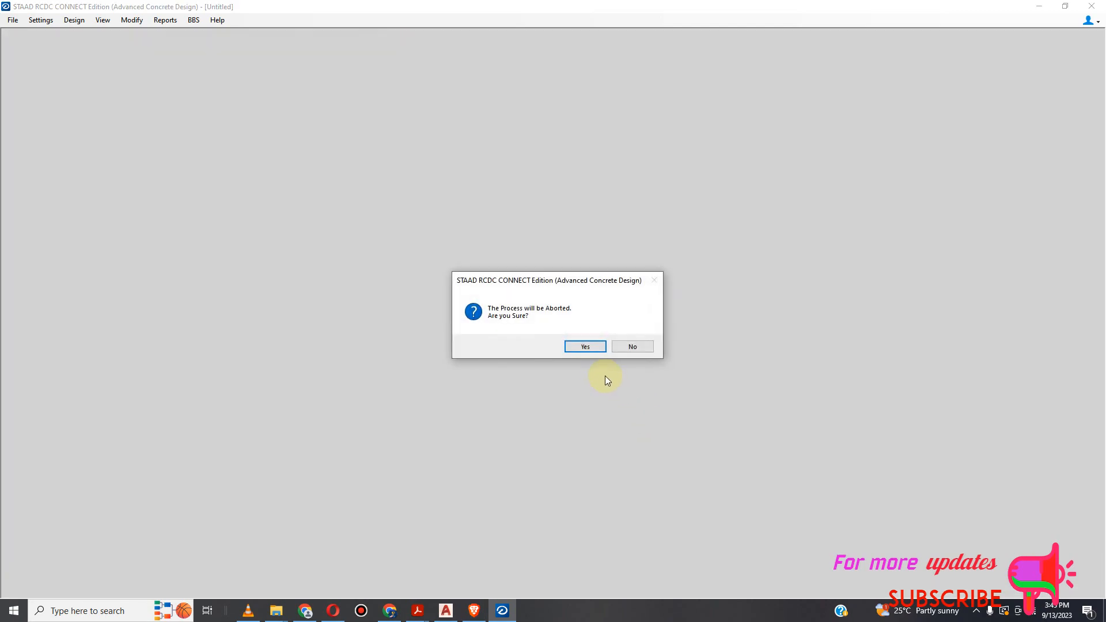
click(586, 346)
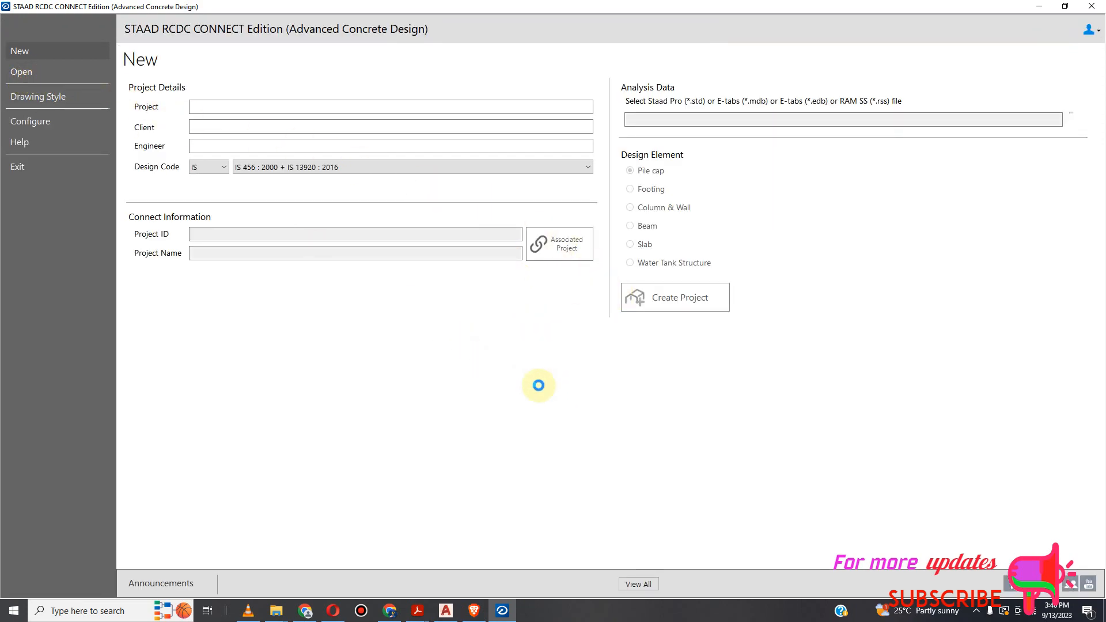
Close the RCDC window set to IS 456 and bring up the new-project page set to BS 8110 - 1 : 1997.
click(496, 618)
click(1101, 11)
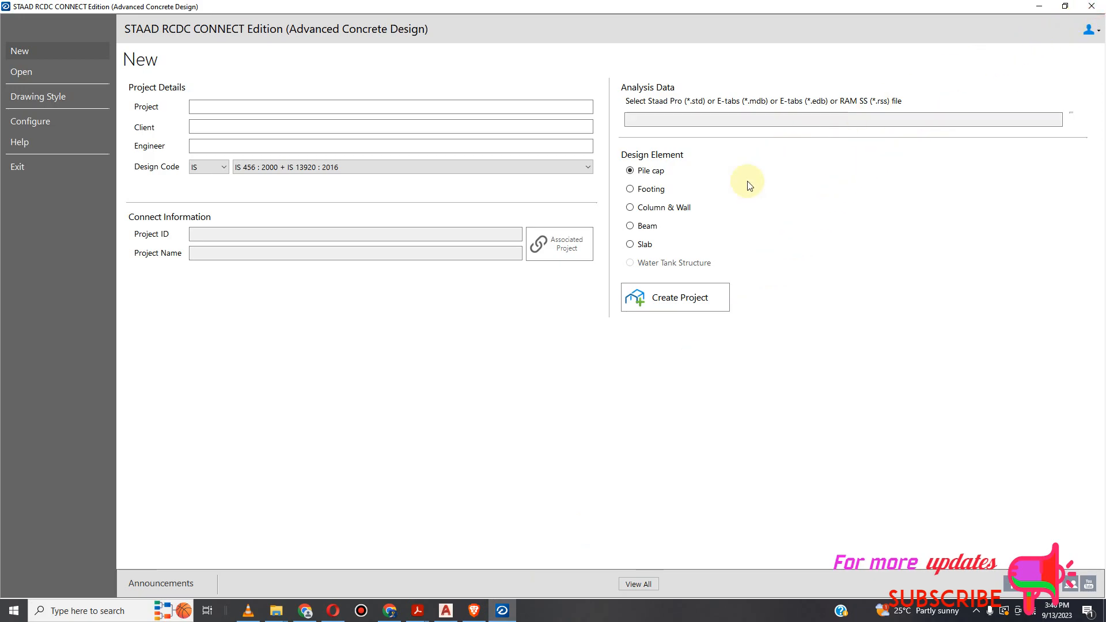
click(503, 611)
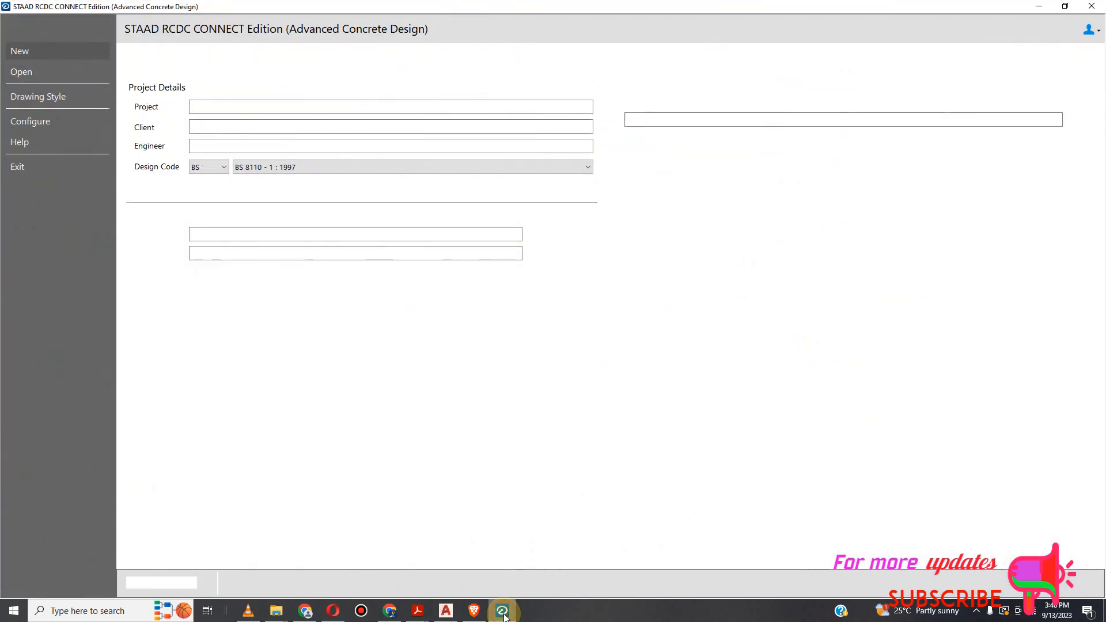
Close the RCDC window, launch STAAD Building Planner from the desktop, and close the kiii .STD model in STAAD.Pro.
click(1095, 6)
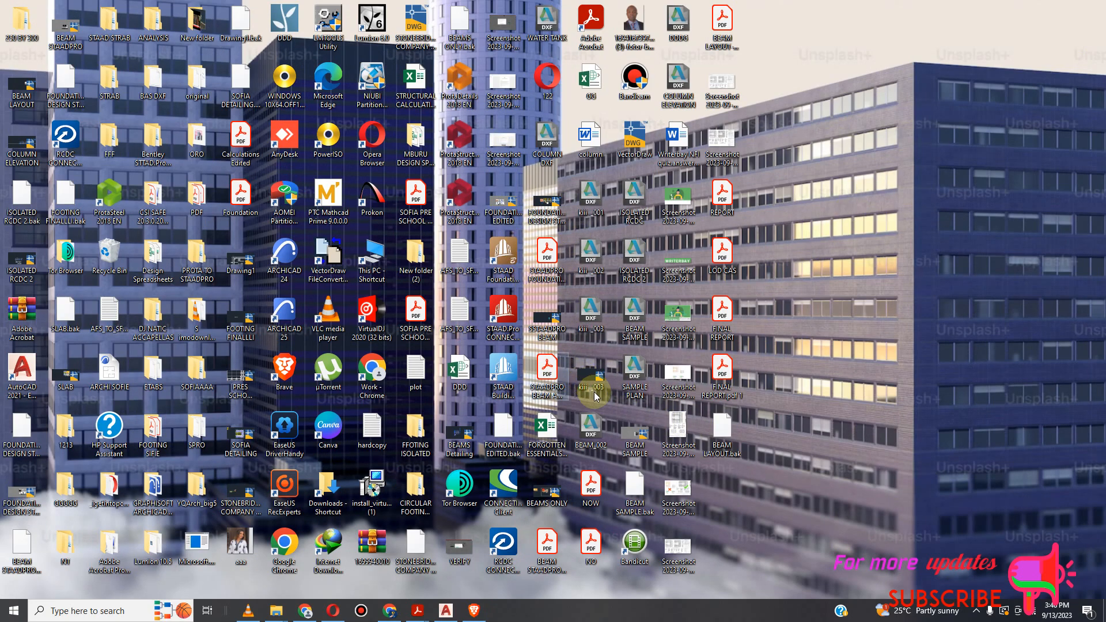
double_click(512, 389)
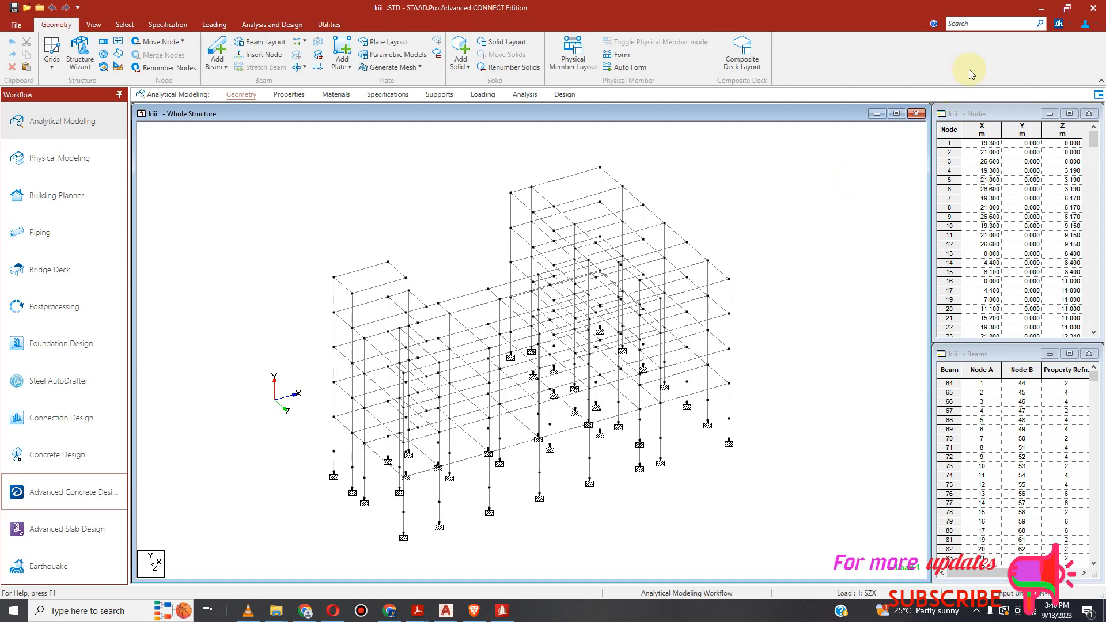
click(1095, 8)
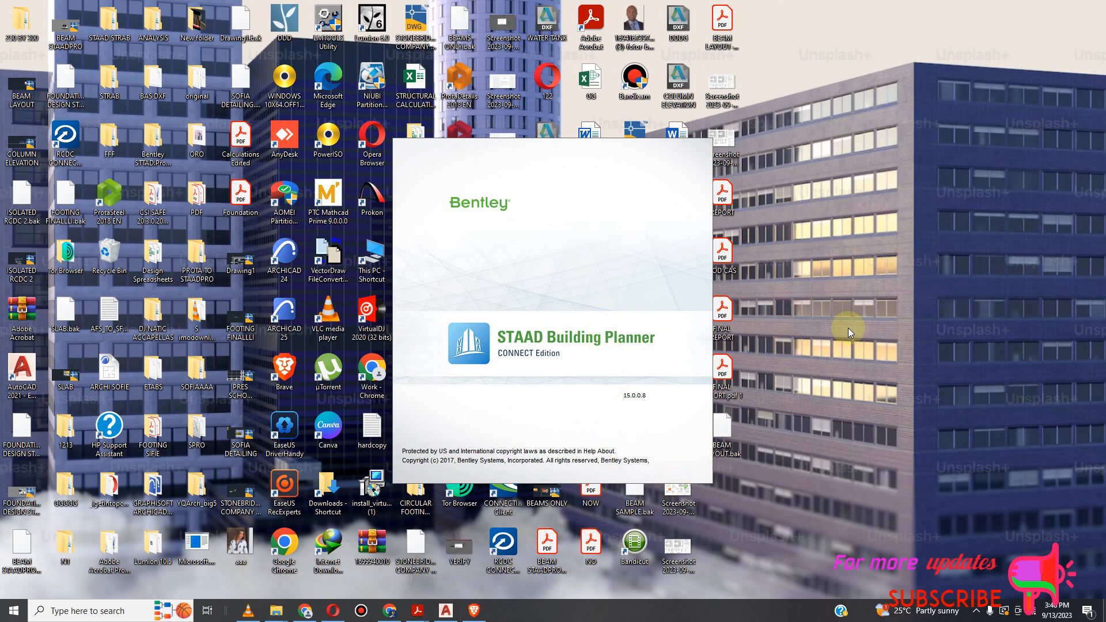
Open Task Manager over the Building Planner splash screen and end the AutoCAD Application task.
right_click(13, 611)
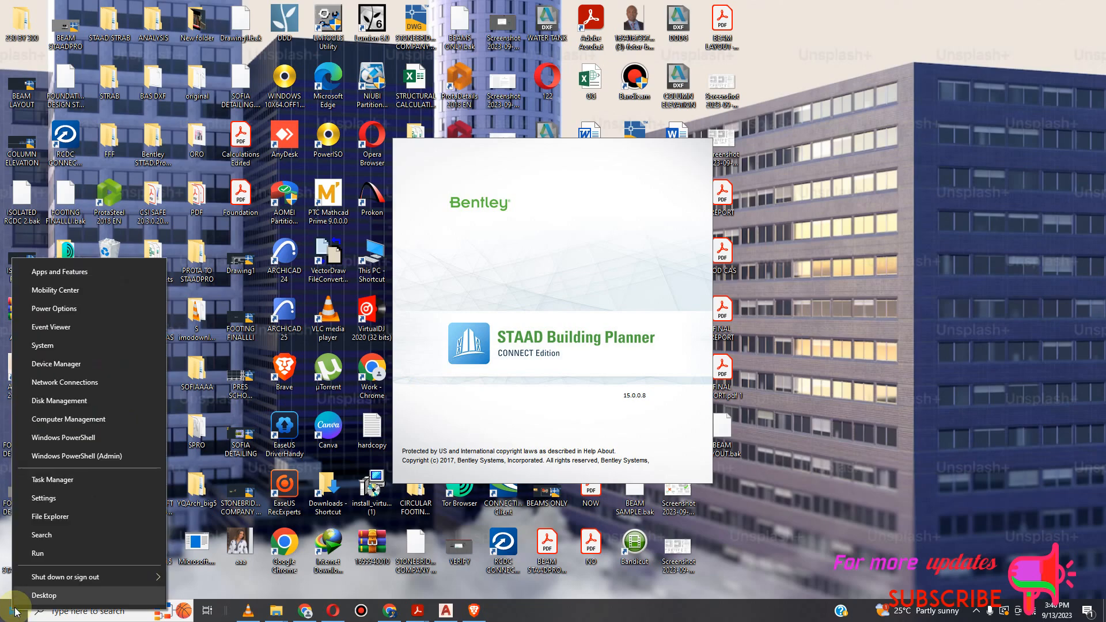
click(75, 481)
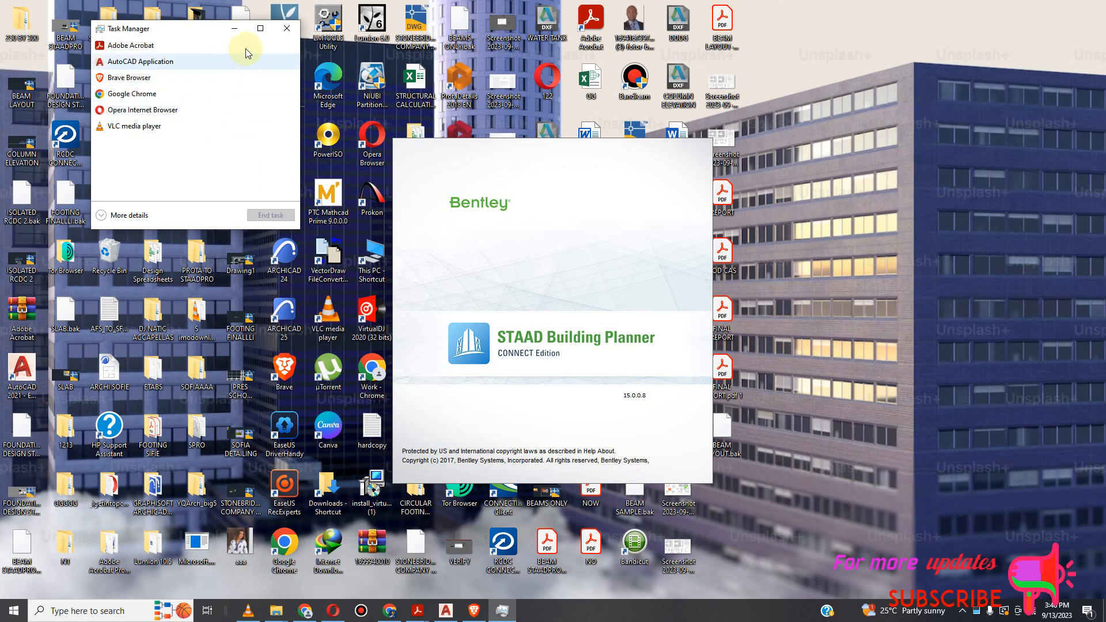
click(265, 33)
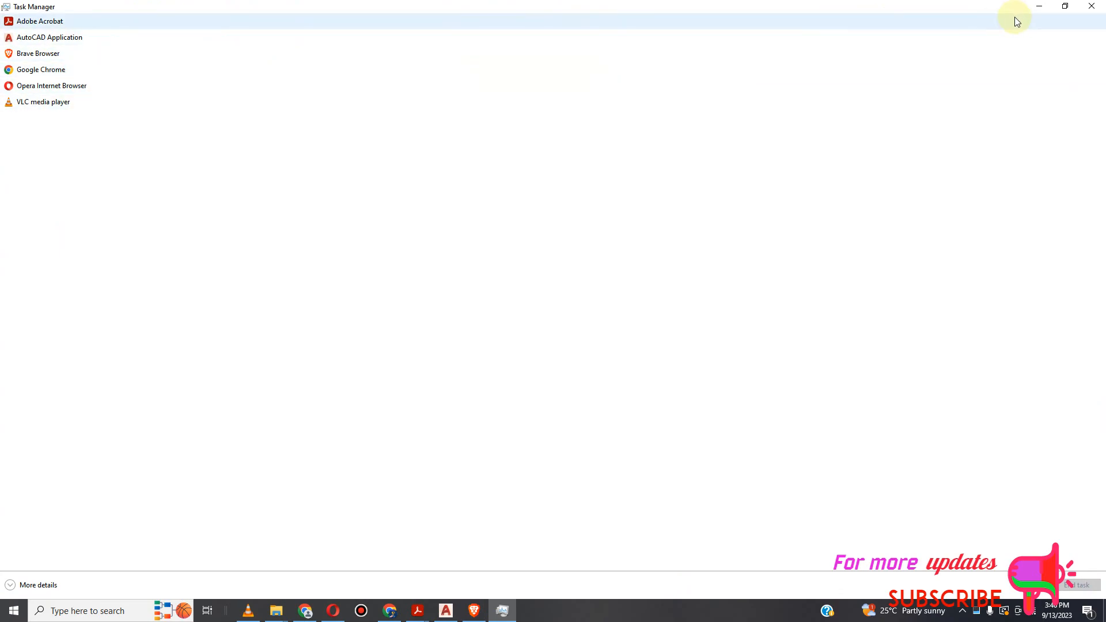
click(1064, 8)
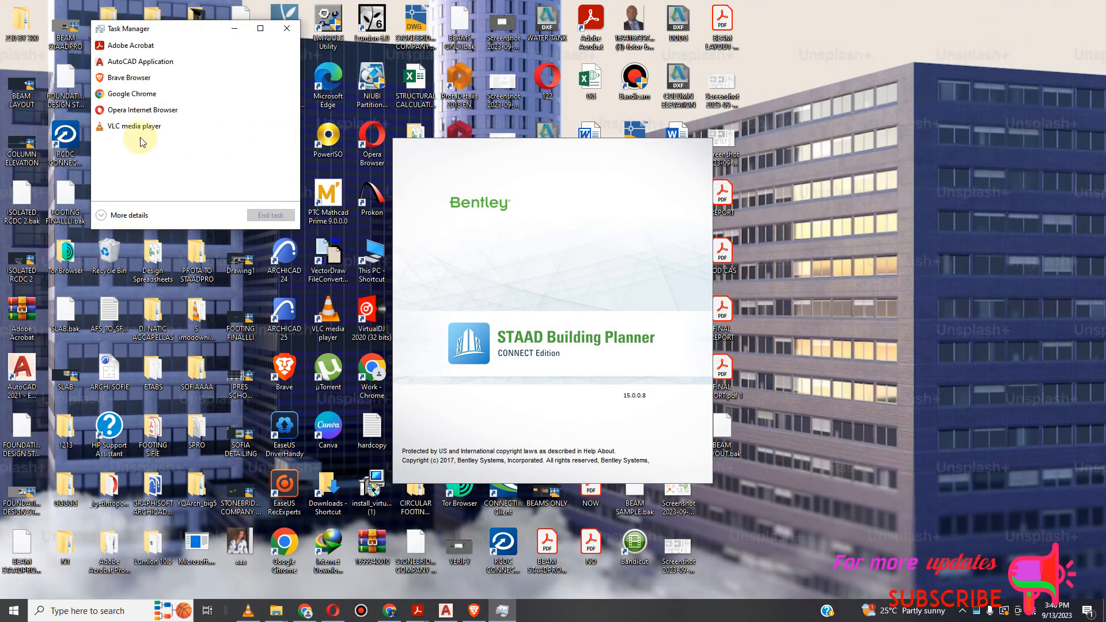
drag(91, 91, 7, 90)
click(533, 178)
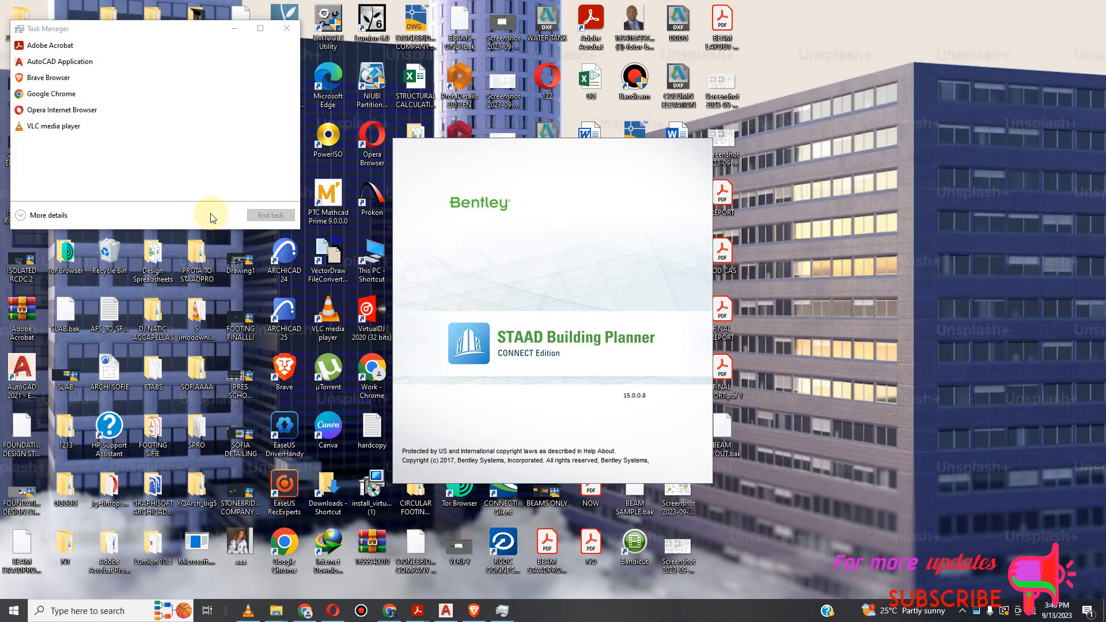
click(64, 61)
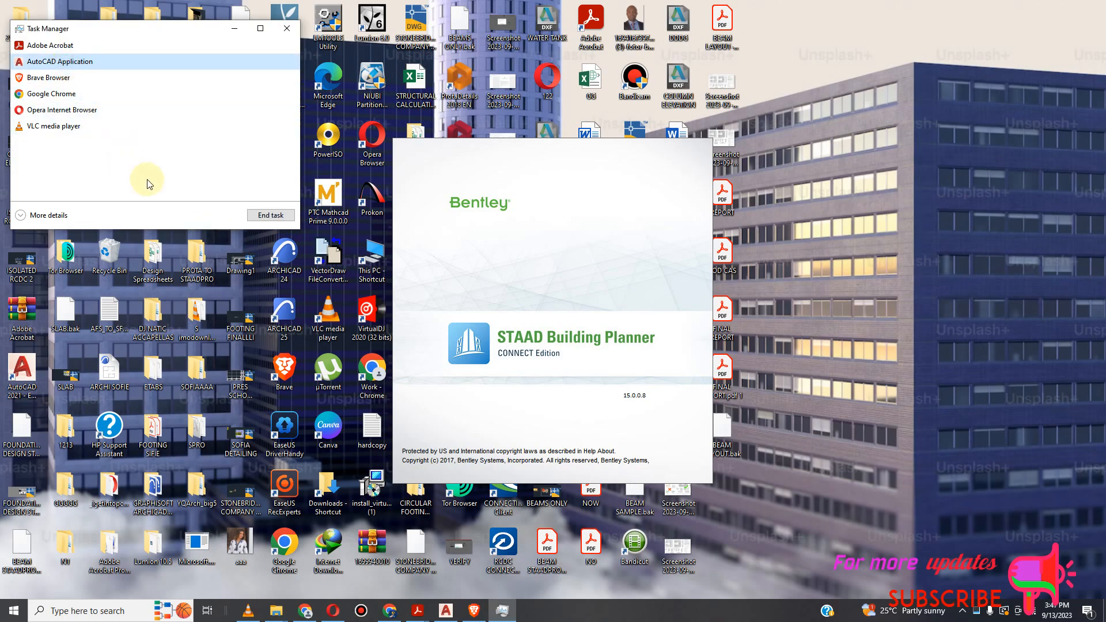
click(271, 215)
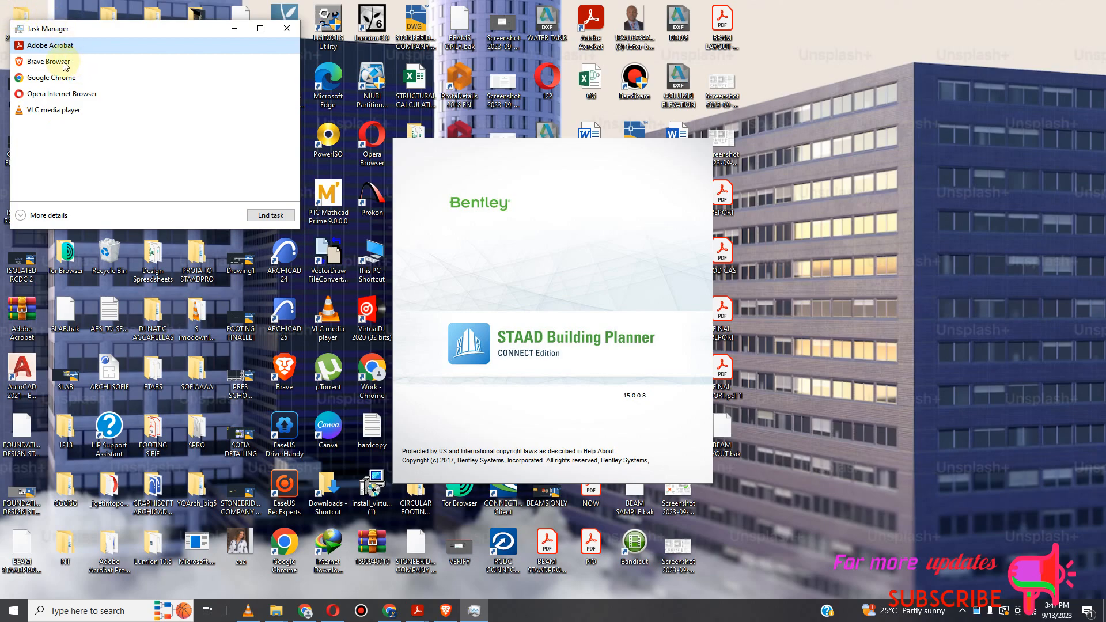
End the Adobe Acrobat task and close Task Manager.
click(270, 217)
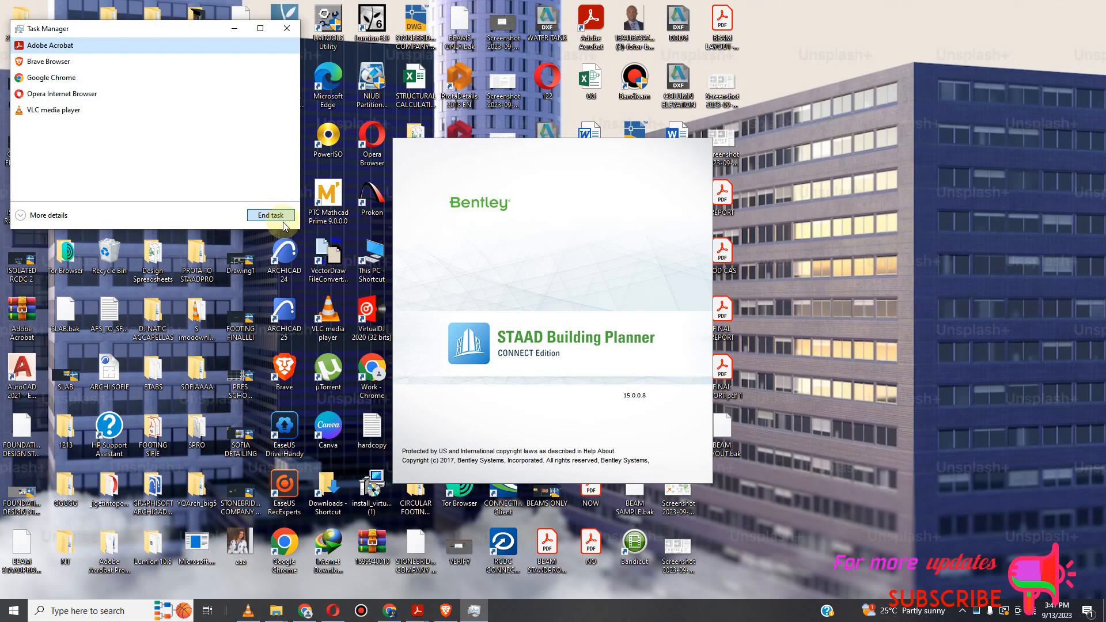
click(275, 220)
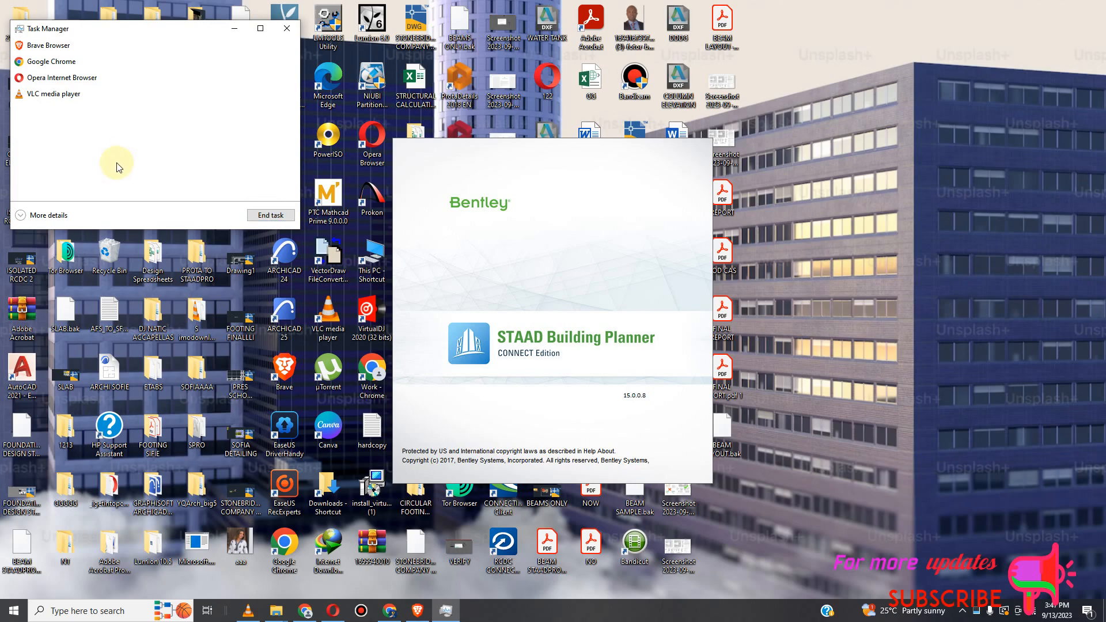
click(56, 65)
click(69, 94)
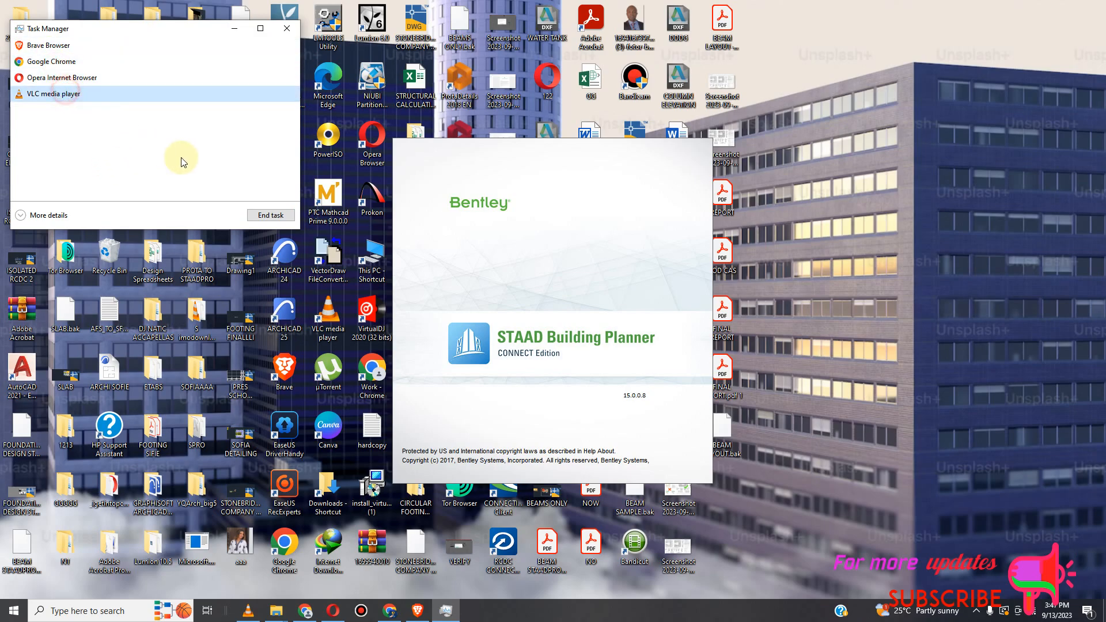
click(287, 28)
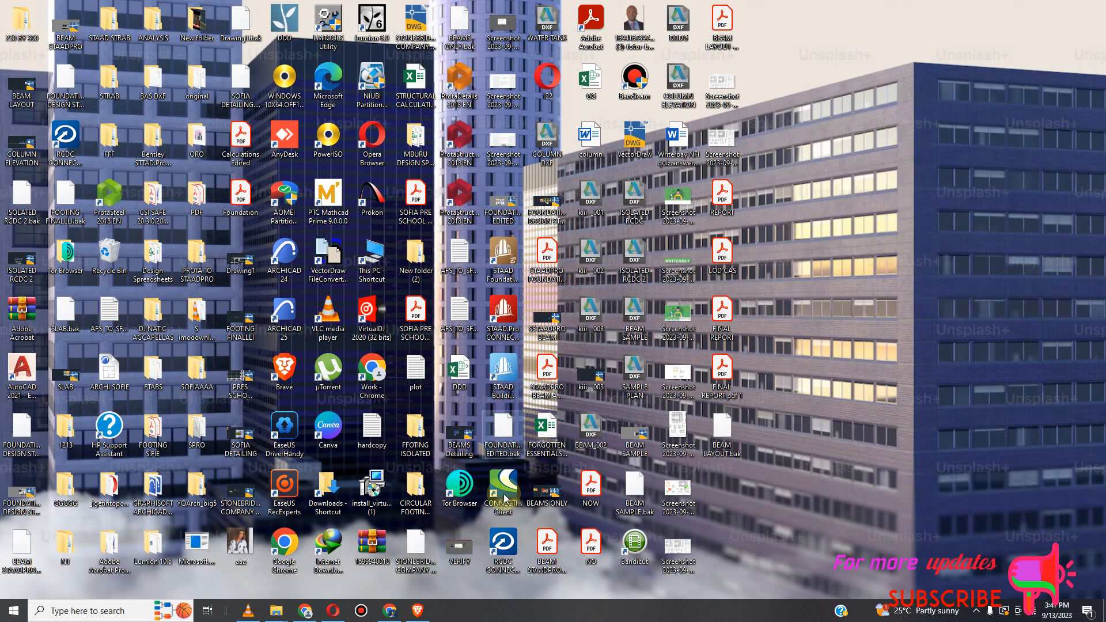
Launch the standalone RCDC CONNECT Edition from the desktop, refresh the desktop while it loads, and bring up its start page.
click(502, 547)
double_click(503, 552)
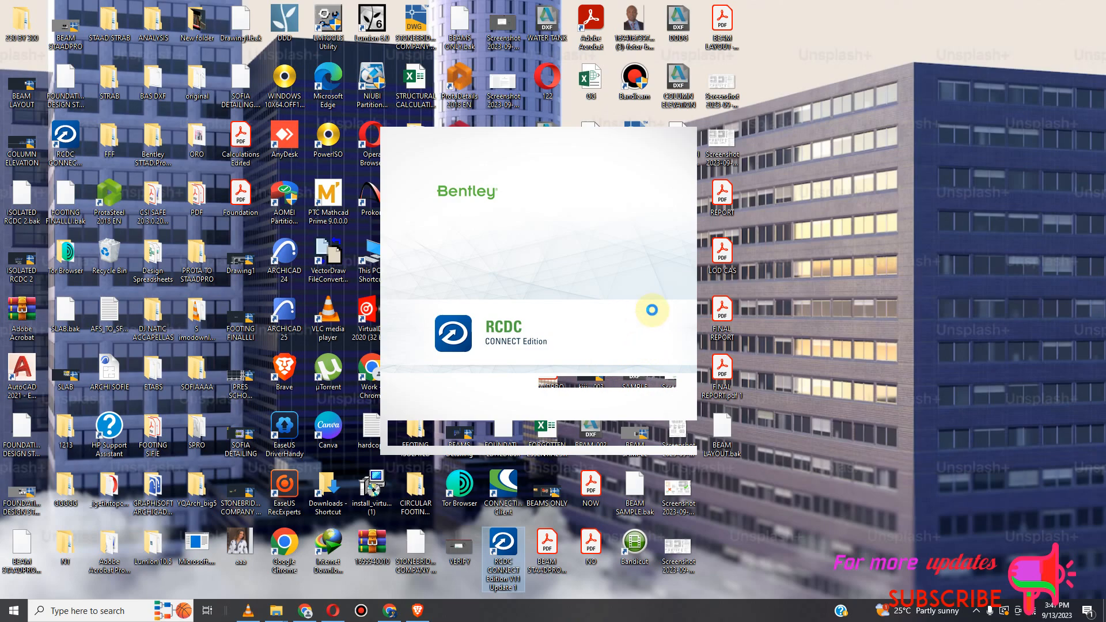
right_click(822, 282)
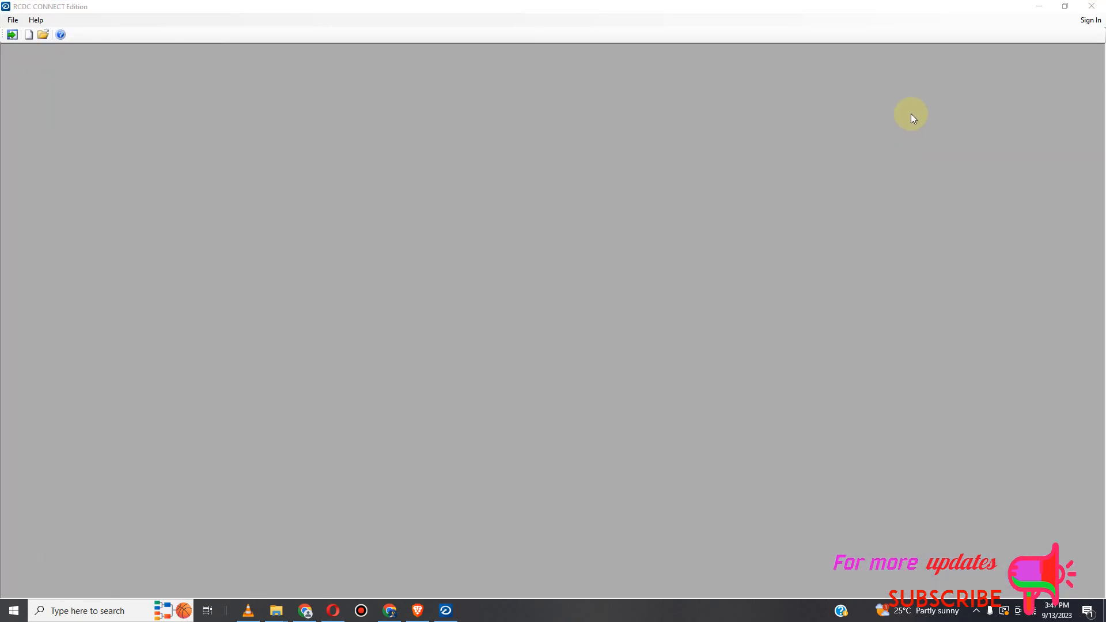
click(1038, 6)
right_click(1029, 29)
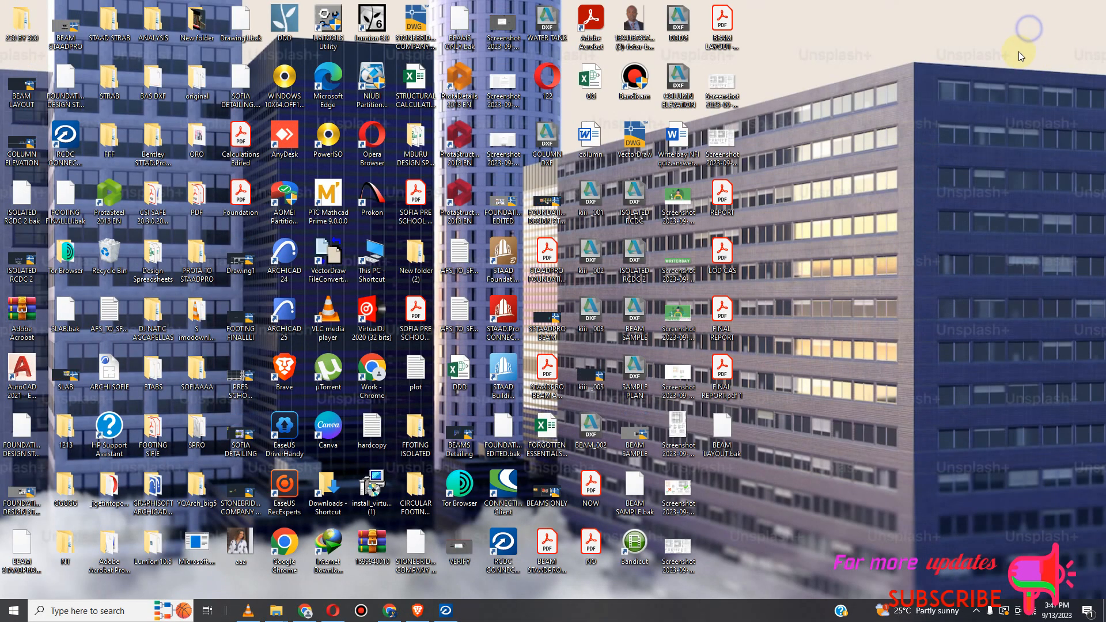
click(953, 62)
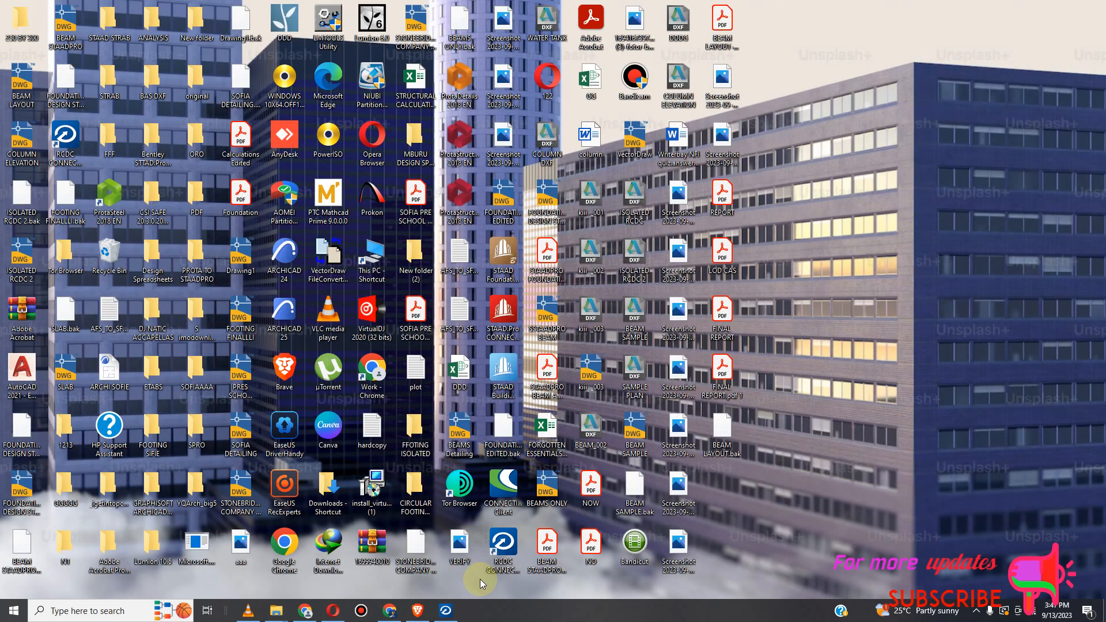
click(445, 611)
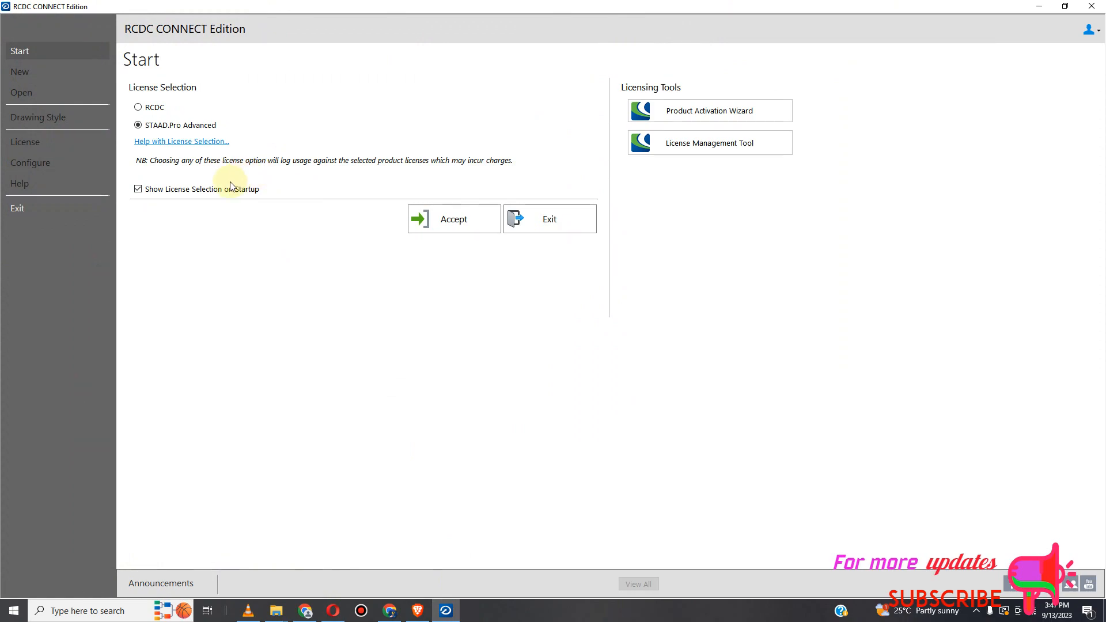
Dismiss the STAAD Building Planner start dialog and accept the license selection in RCDC CONNECT Edition.
click(138, 109)
click(138, 189)
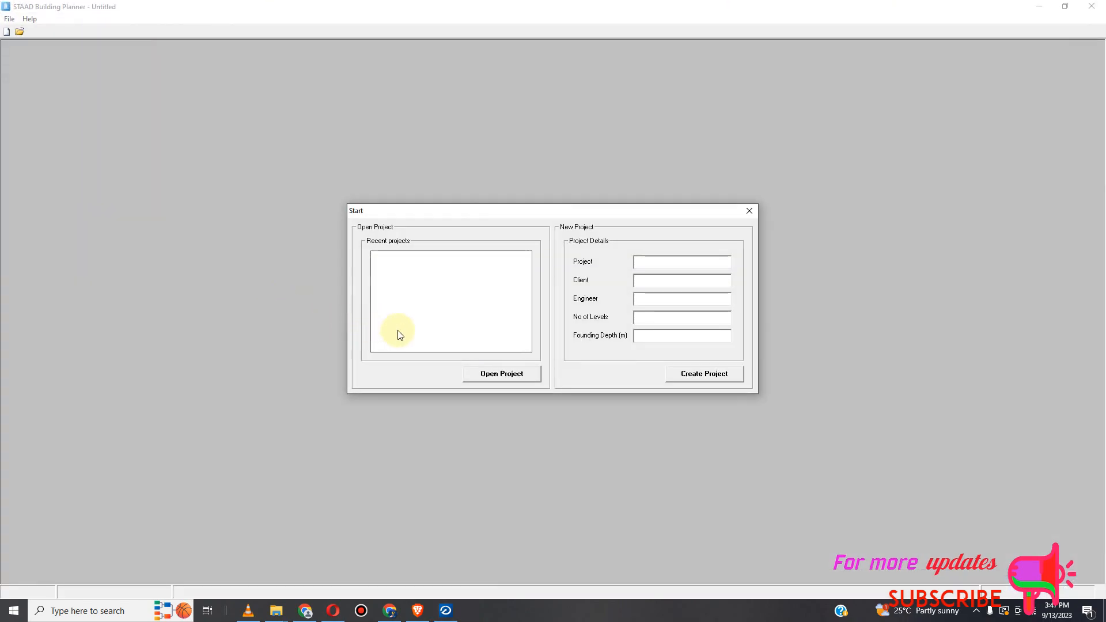
click(750, 211)
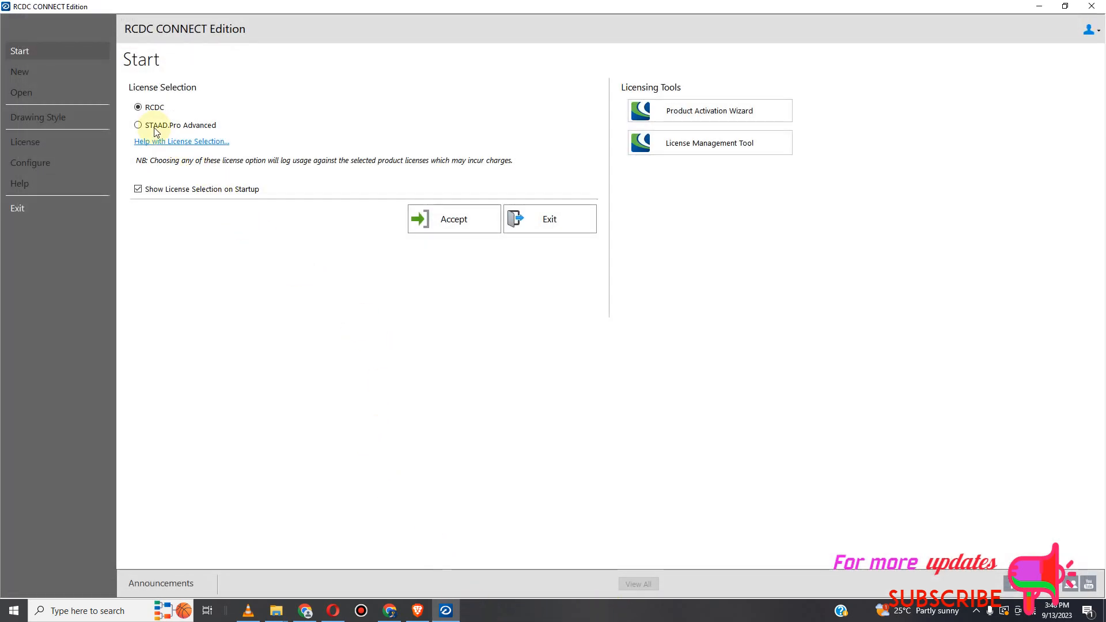
click(473, 222)
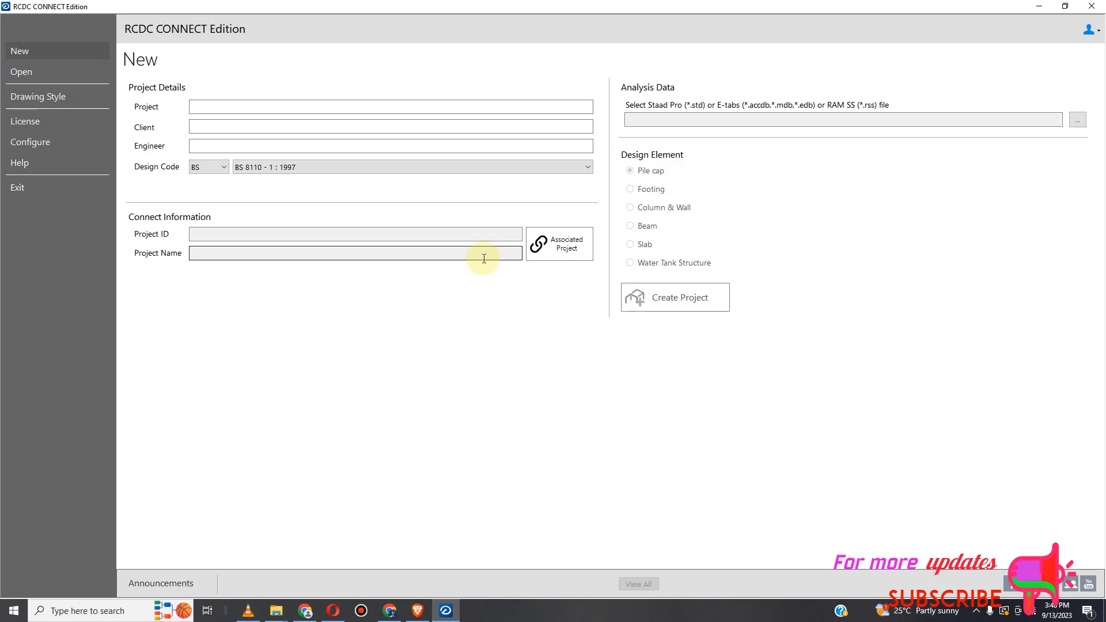
Save STAAD.Pro Advanced as the license selection and turn off Show License Selection on Startup.
click(77, 141)
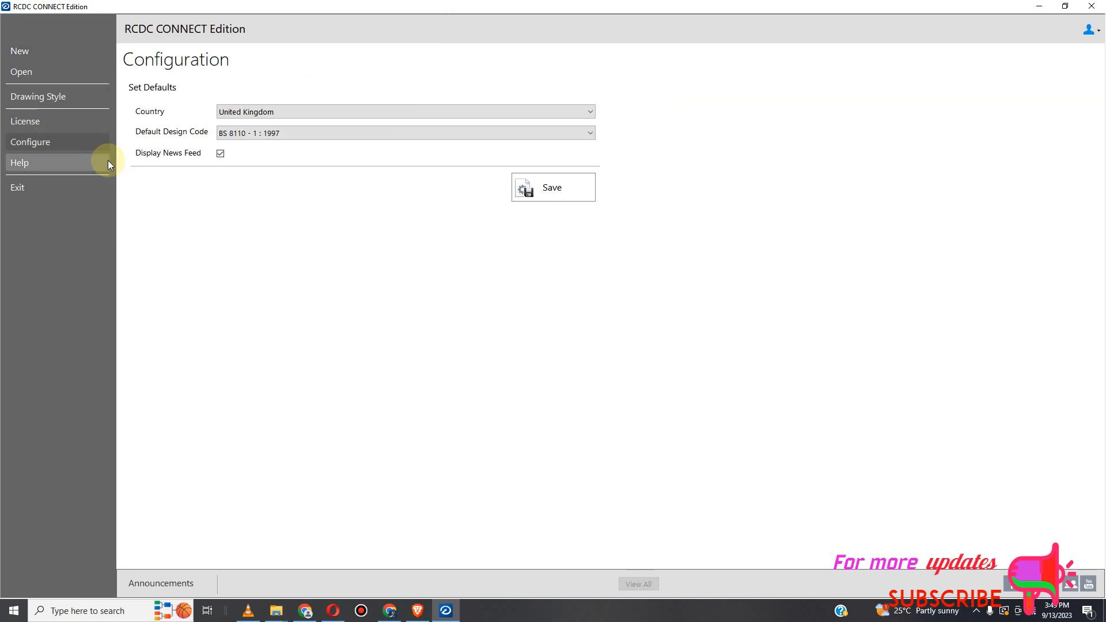
click(53, 123)
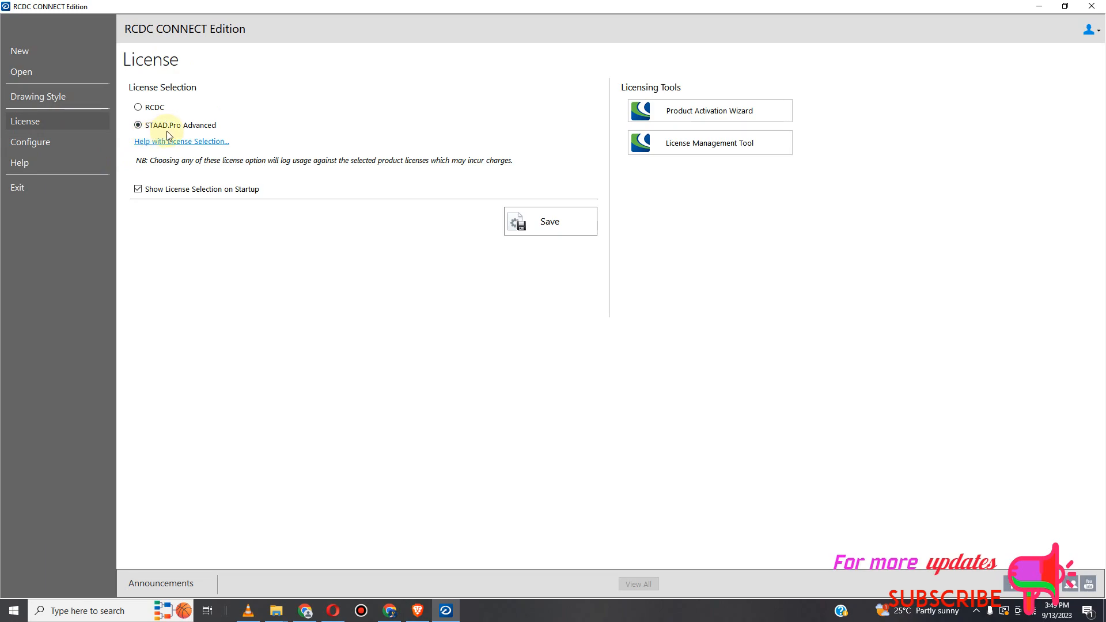
click(550, 225)
click(540, 226)
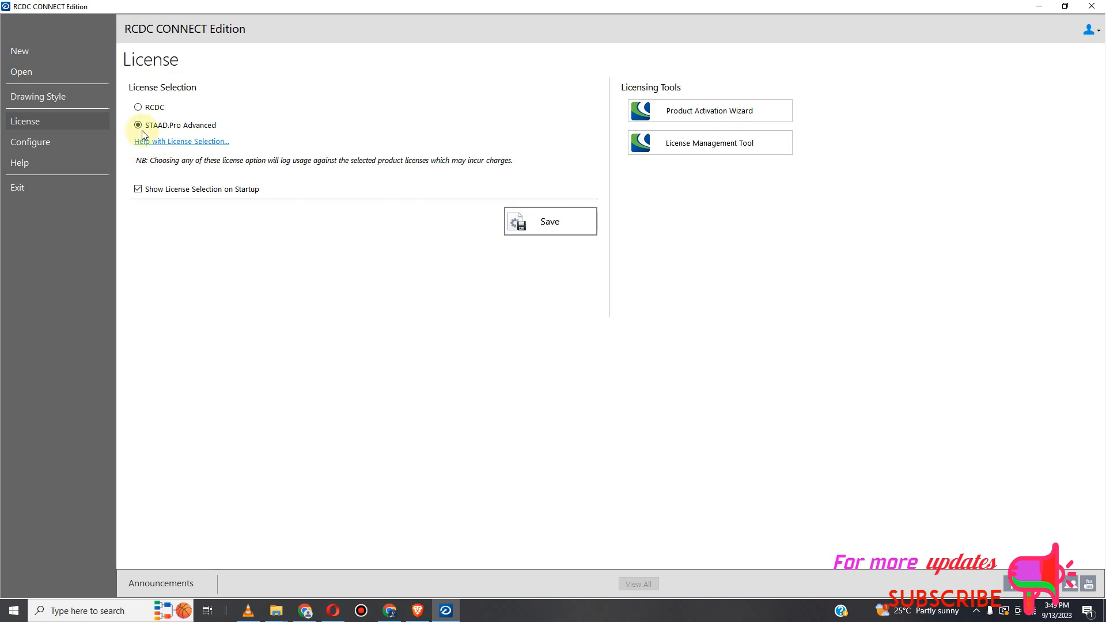
click(138, 107)
click(138, 125)
click(572, 221)
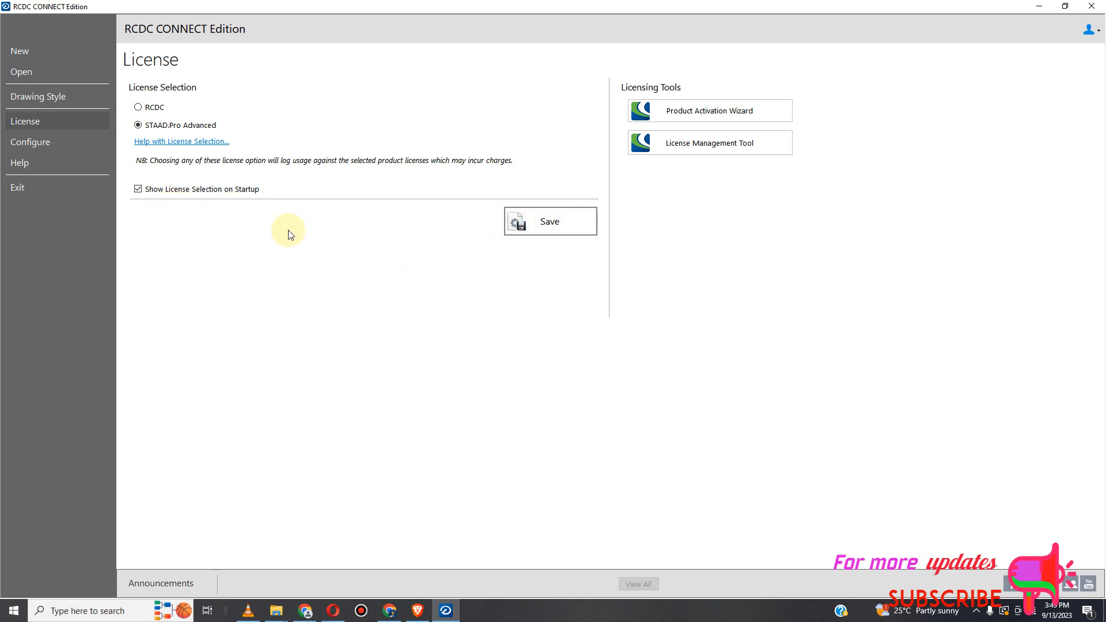
click(146, 189)
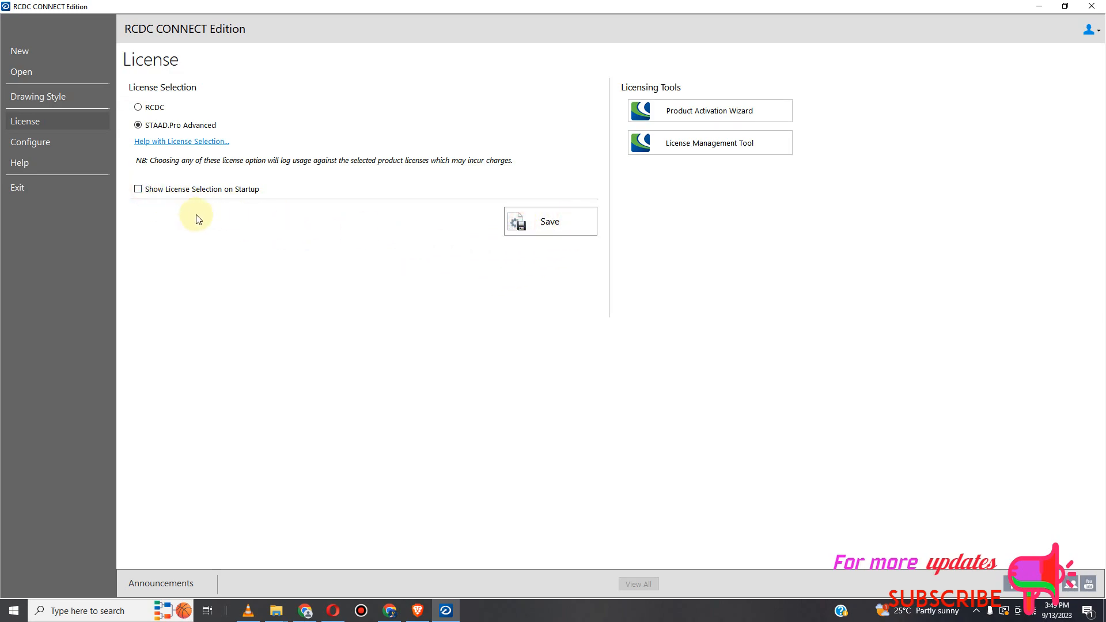
Look through the recent projects and the RCDC project files in the SPRO folder, cancel opening, and minimize the RCDC window.
click(36, 72)
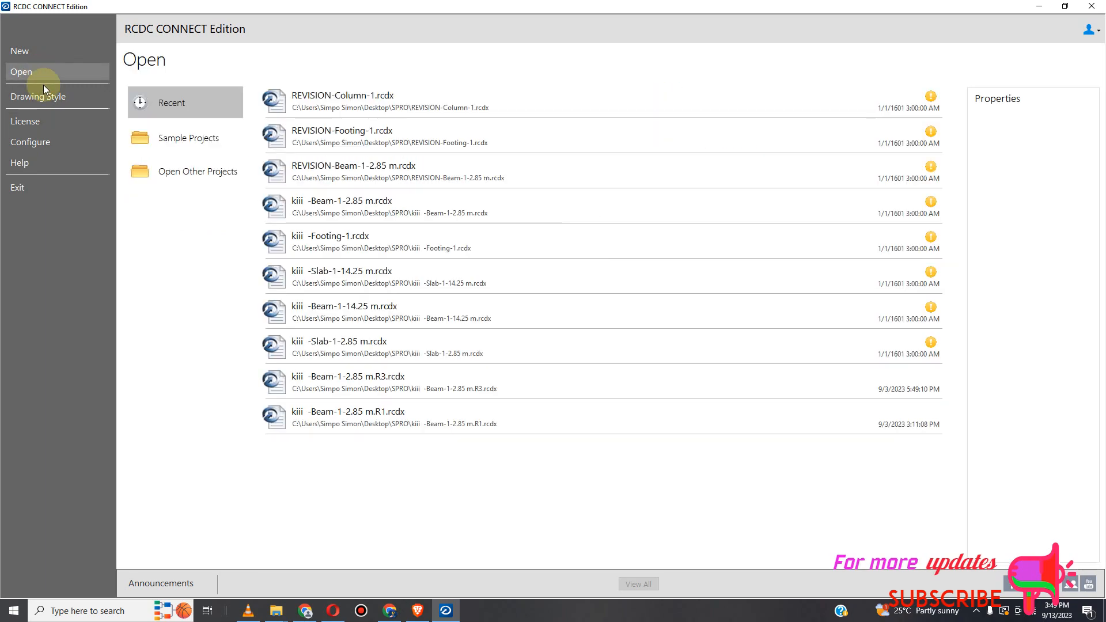
click(409, 251)
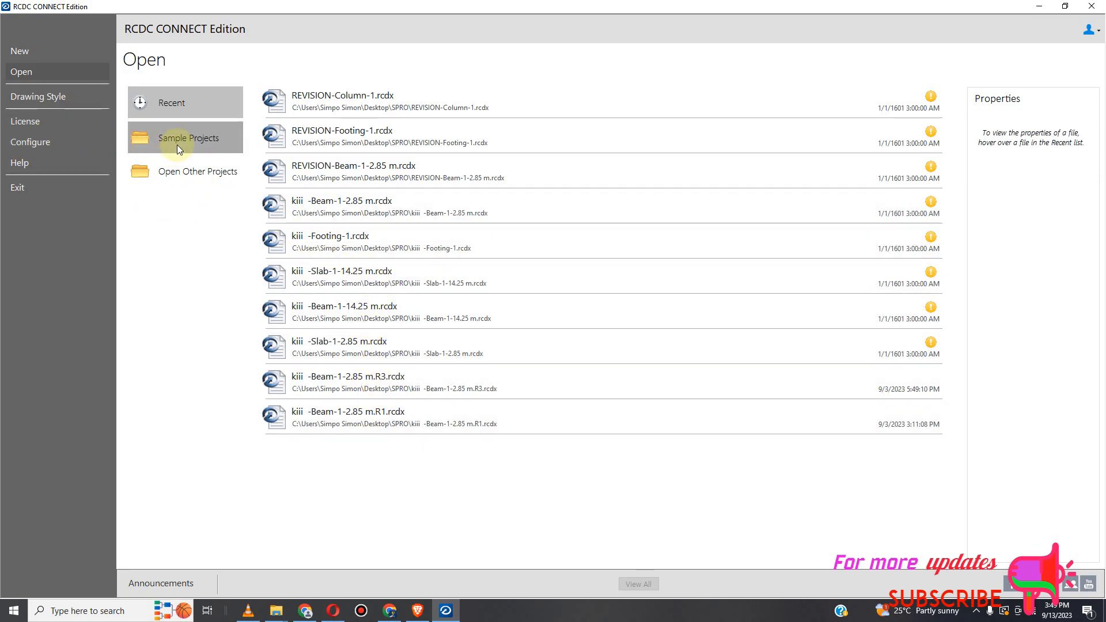
click(221, 176)
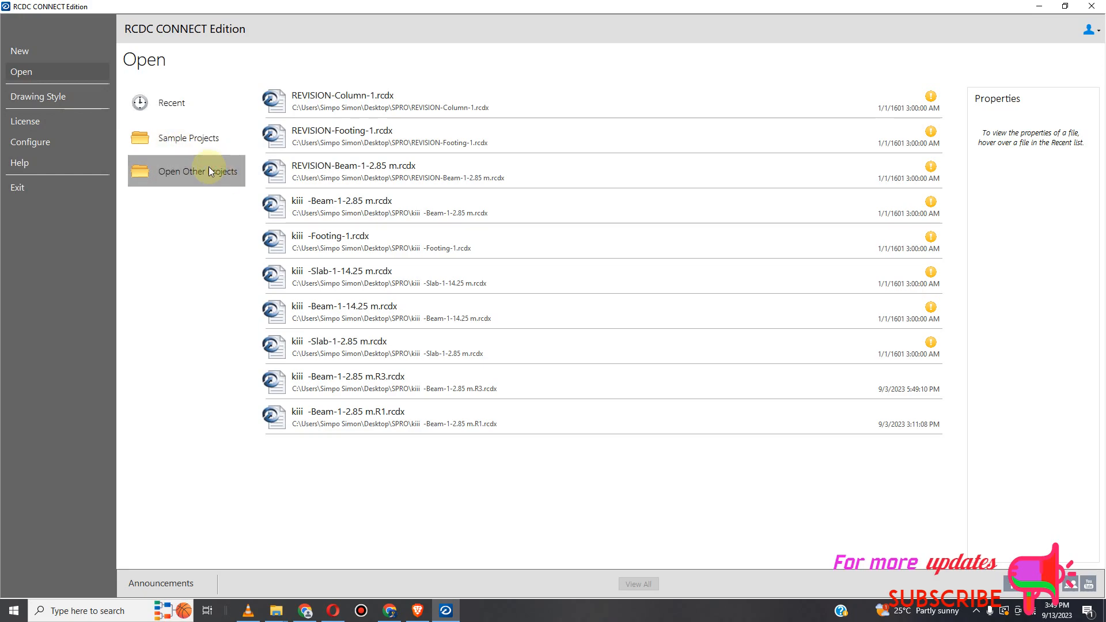
click(155, 171)
click(196, 175)
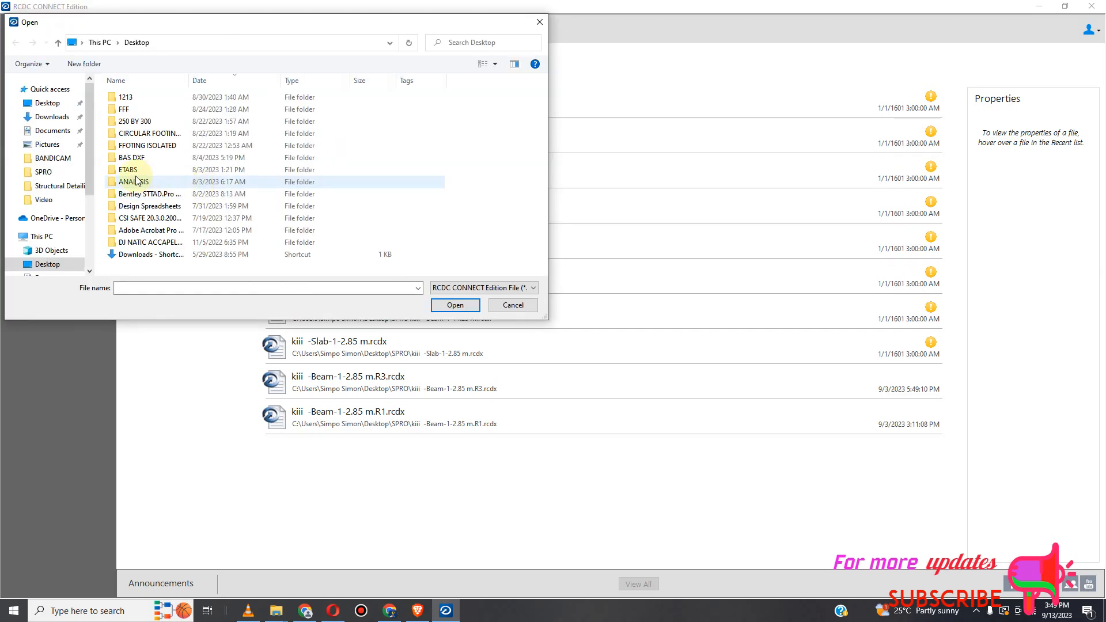
click(43, 172)
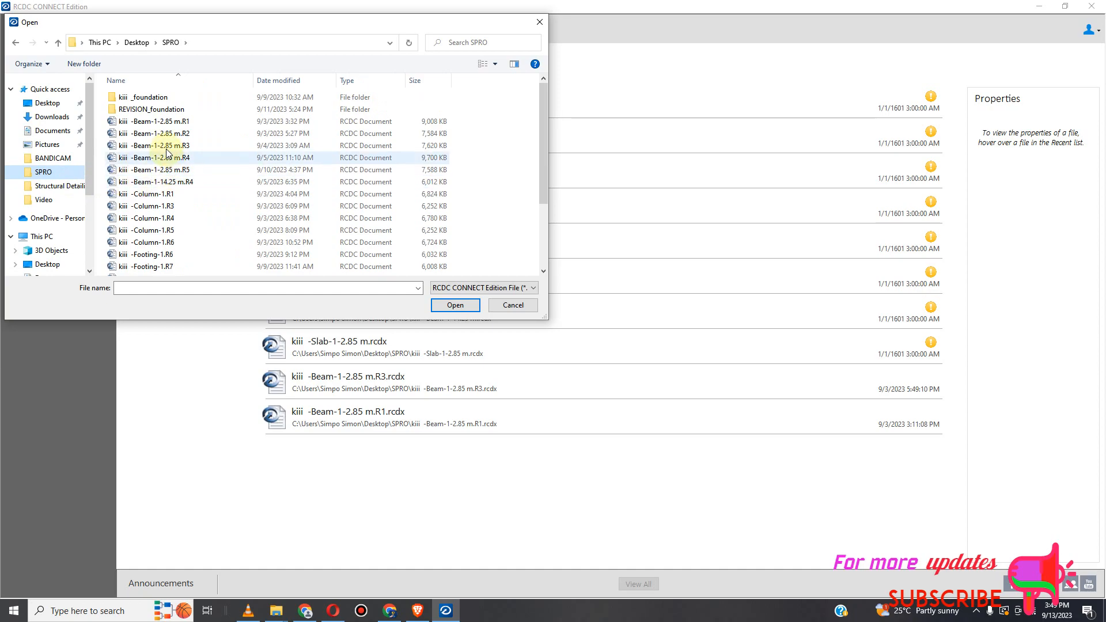
scroll(168, 174, down, 3)
scroll(187, 195, up, 3)
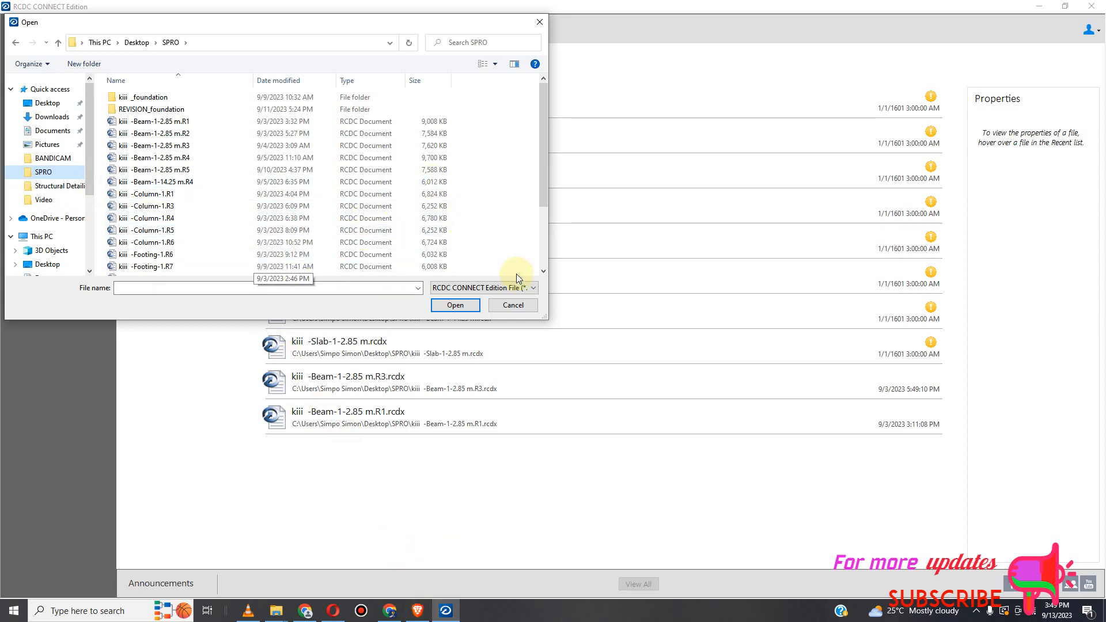
click(539, 23)
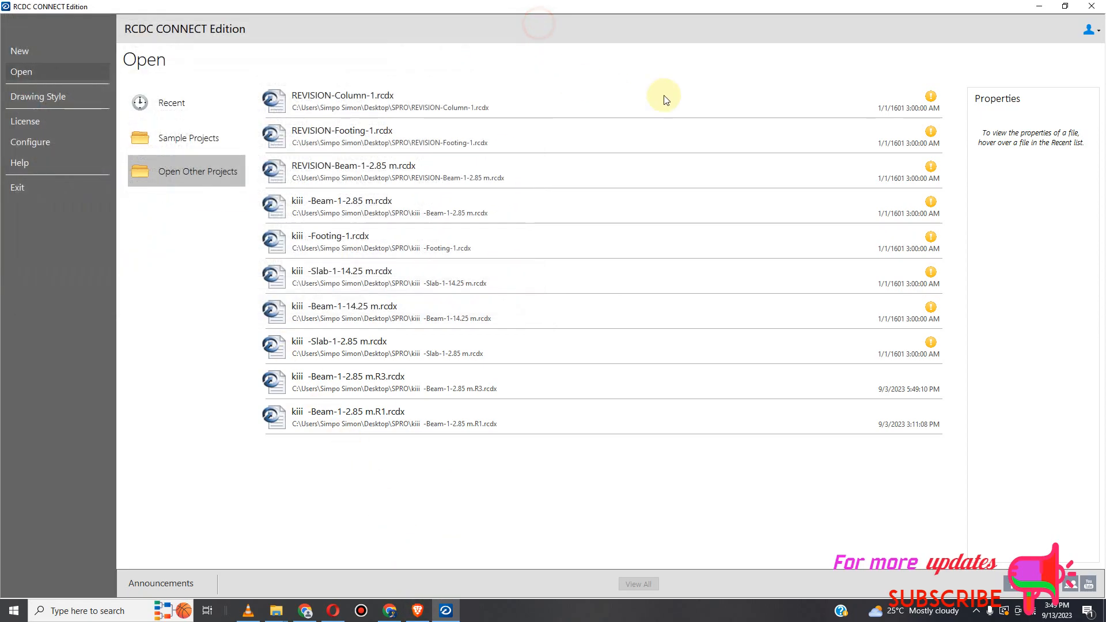
click(1038, 8)
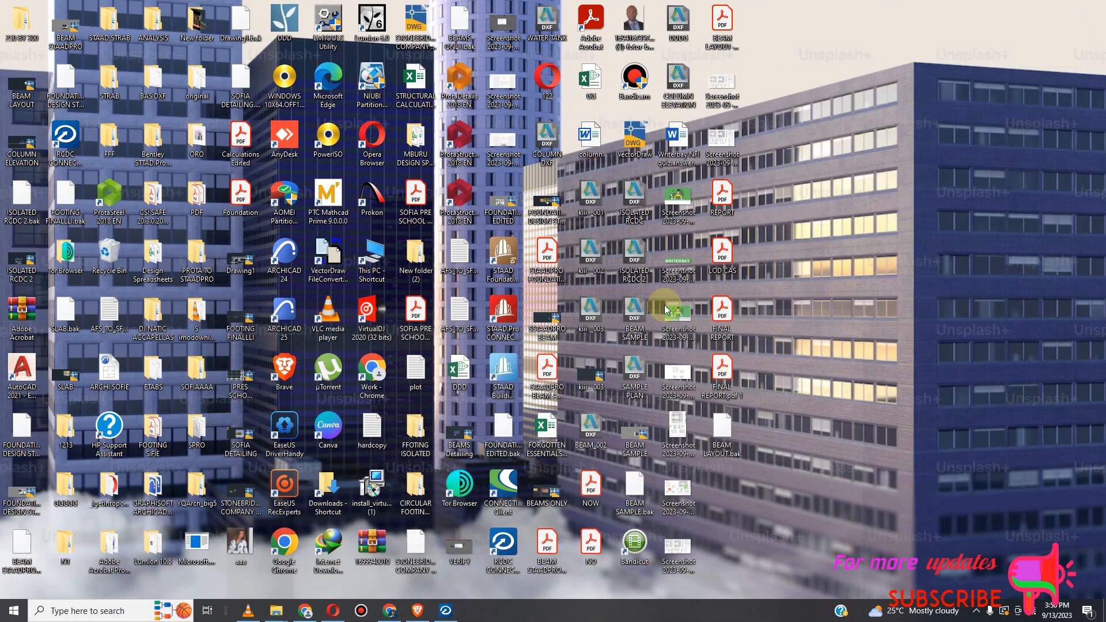
Launch STAAD.Pro CONNECT Edition from the desktop and refresh the desktop while it loads.
click(503, 312)
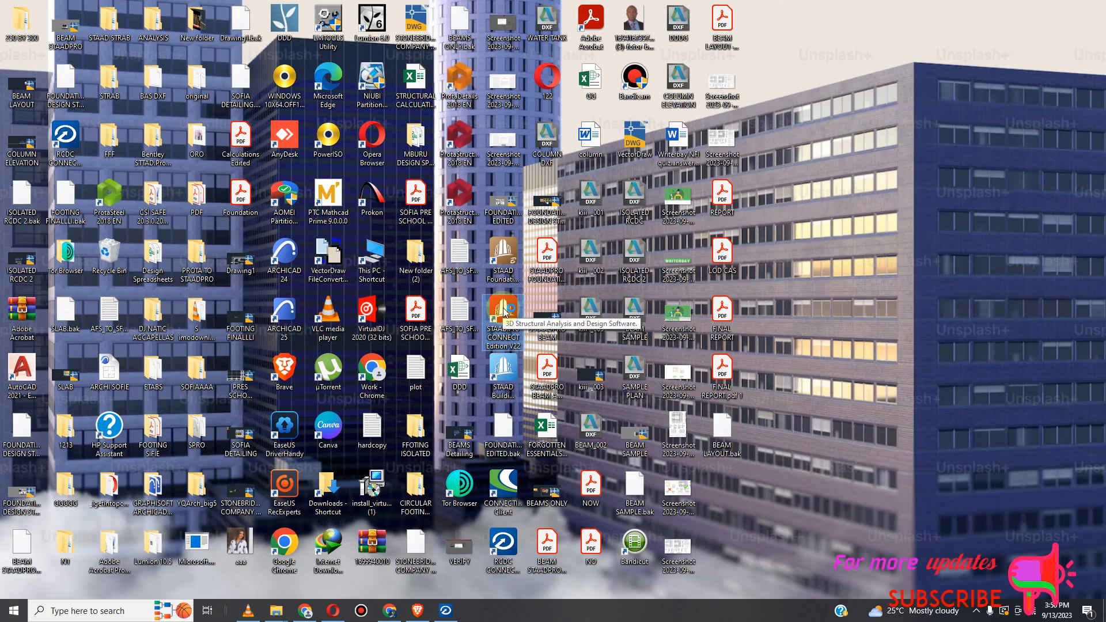
double_click(504, 313)
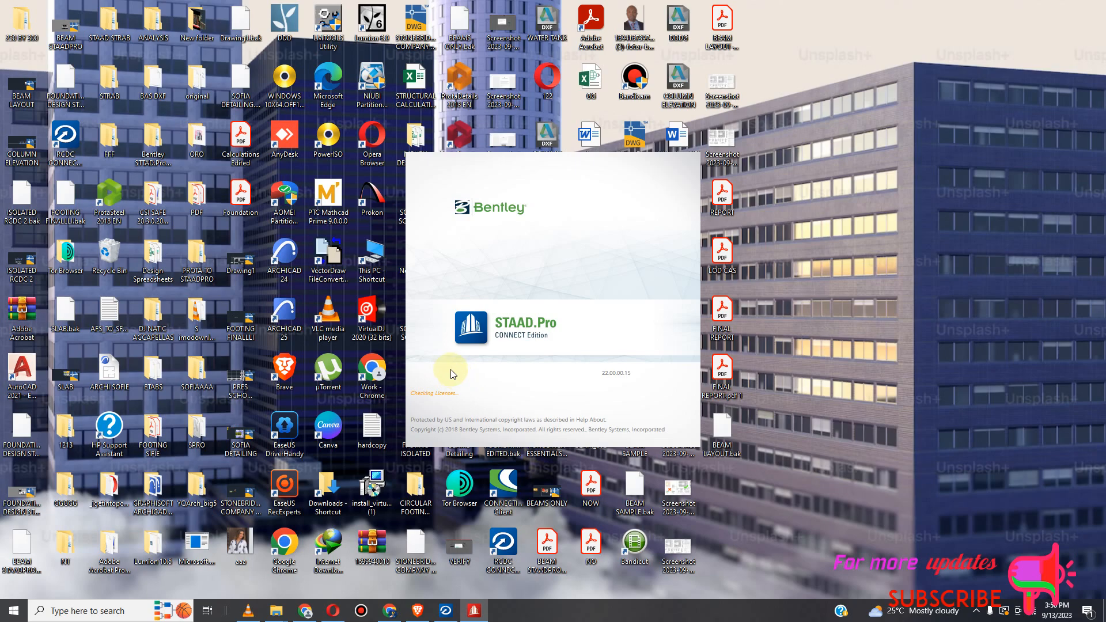
right_click(772, 268)
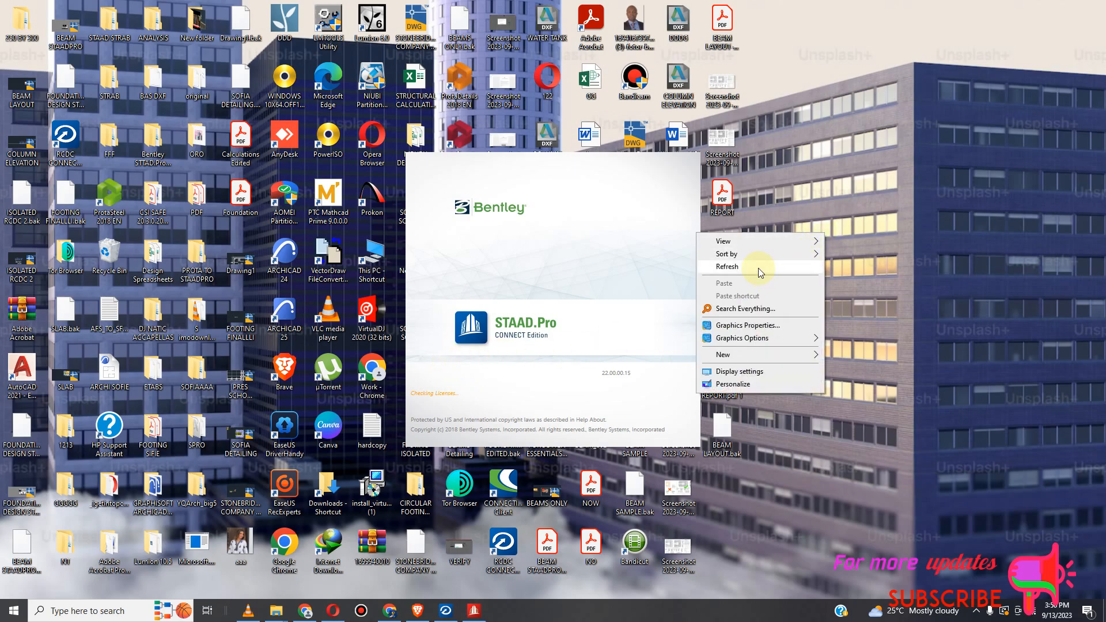
click(758, 266)
right_click(729, 114)
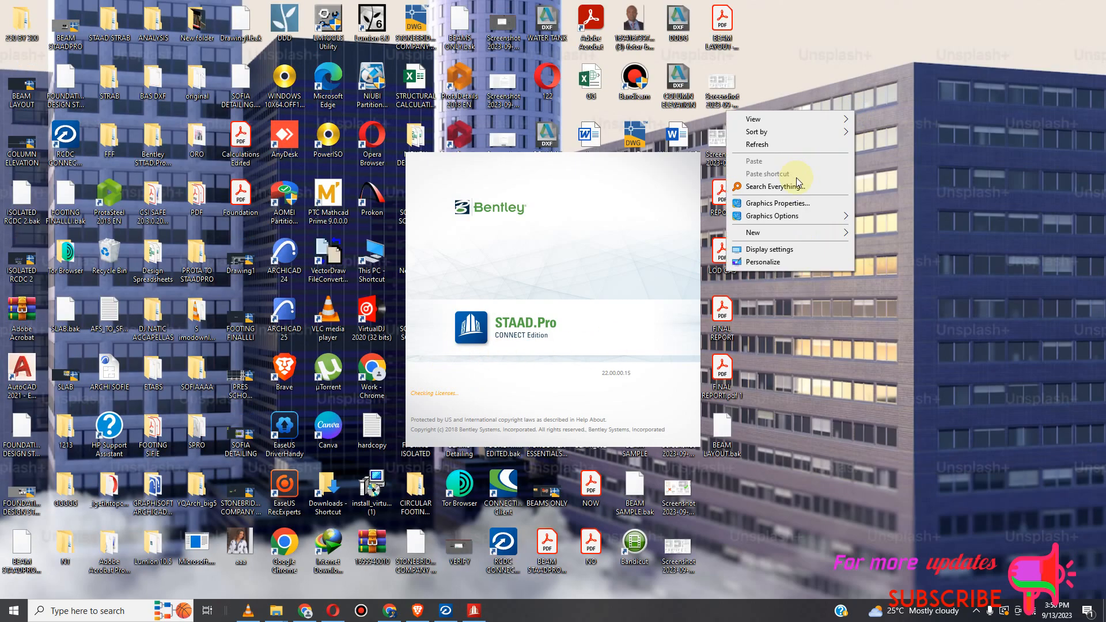
click(773, 145)
right_click(856, 118)
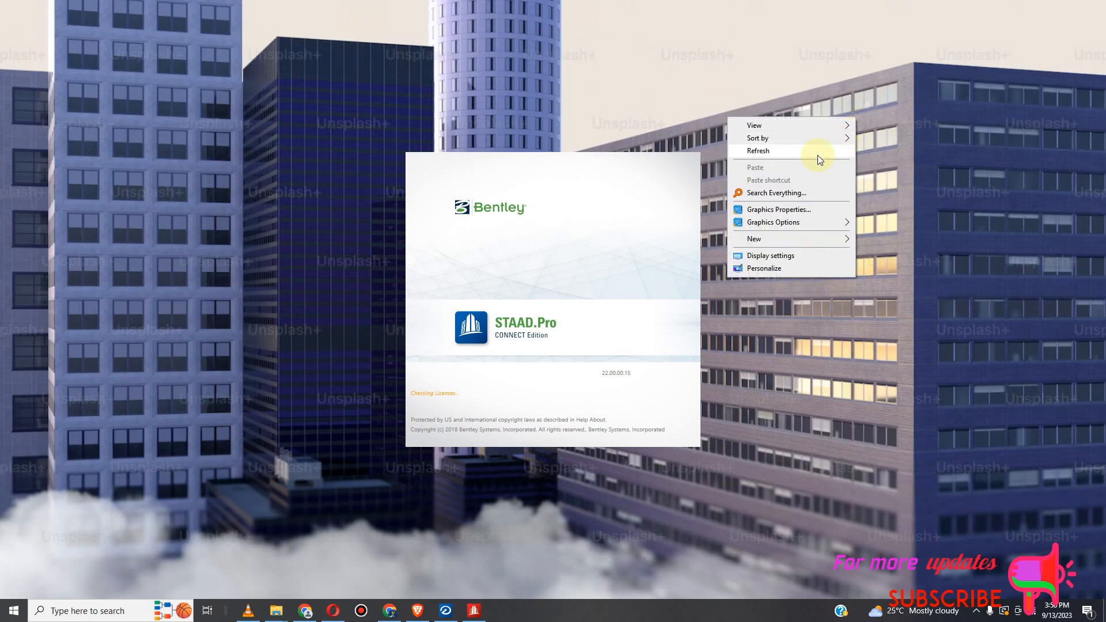
click(817, 151)
right_click(901, 101)
click(844, 136)
right_click(924, 89)
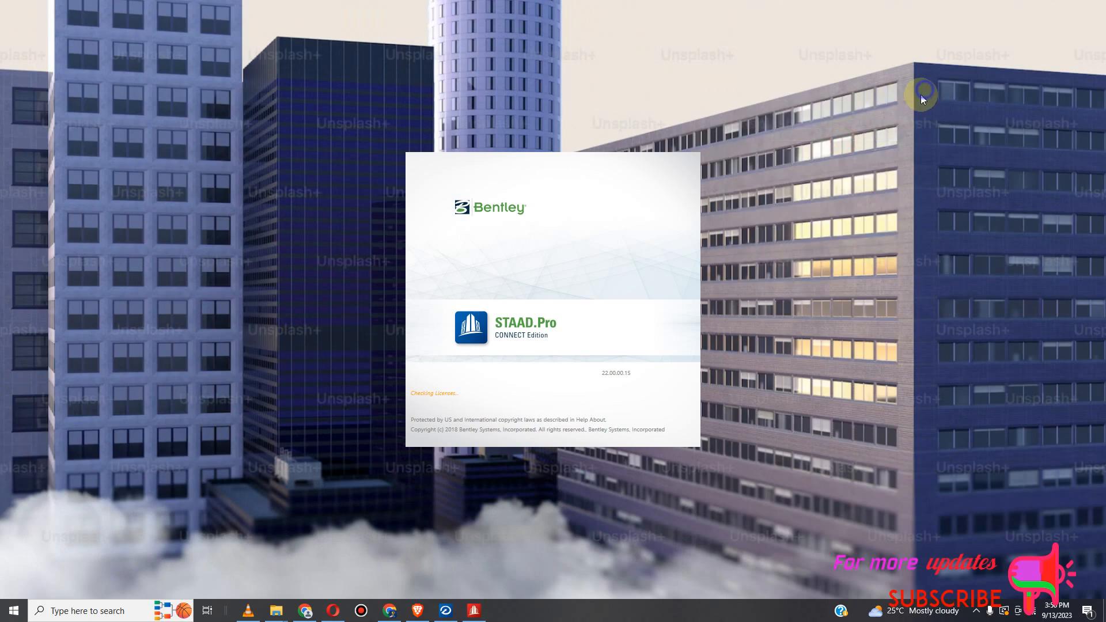
click(836, 126)
click(446, 610)
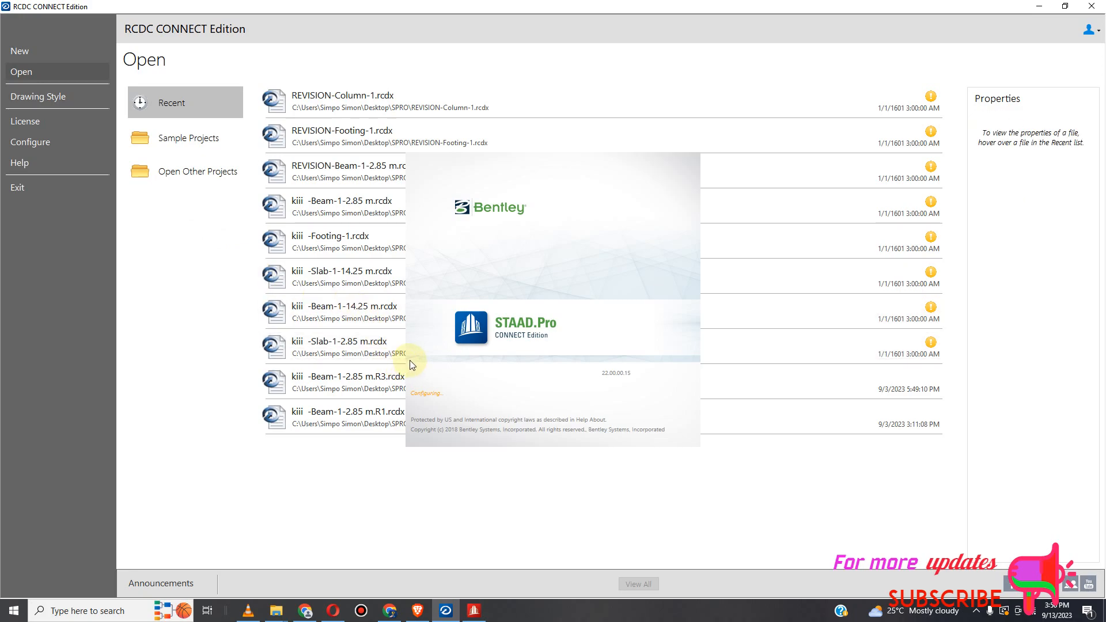
click(178, 140)
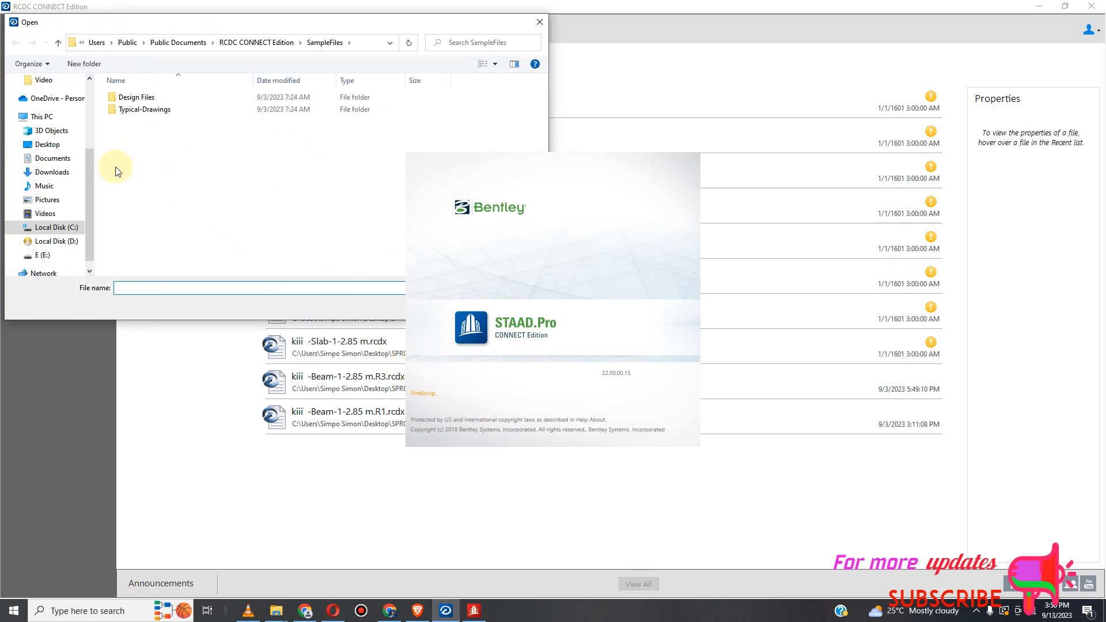
click(72, 245)
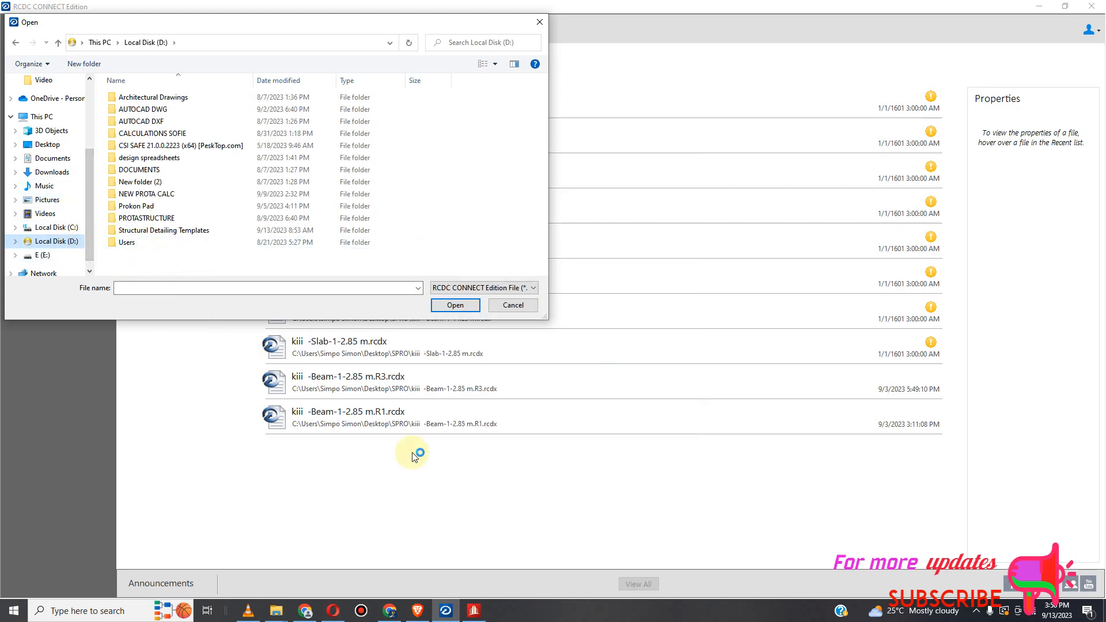
Switch to STAAD.Pro, open the folder containing the recent kiii .STD model, and locate the model file there.
click(474, 612)
mouse_move(357, 122)
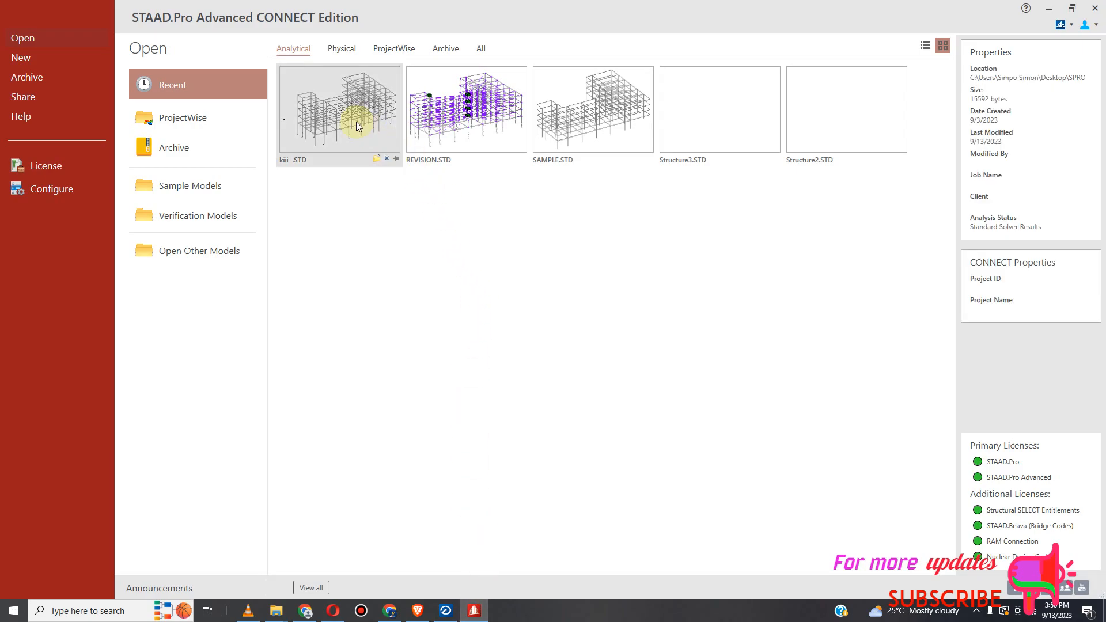
click(377, 163)
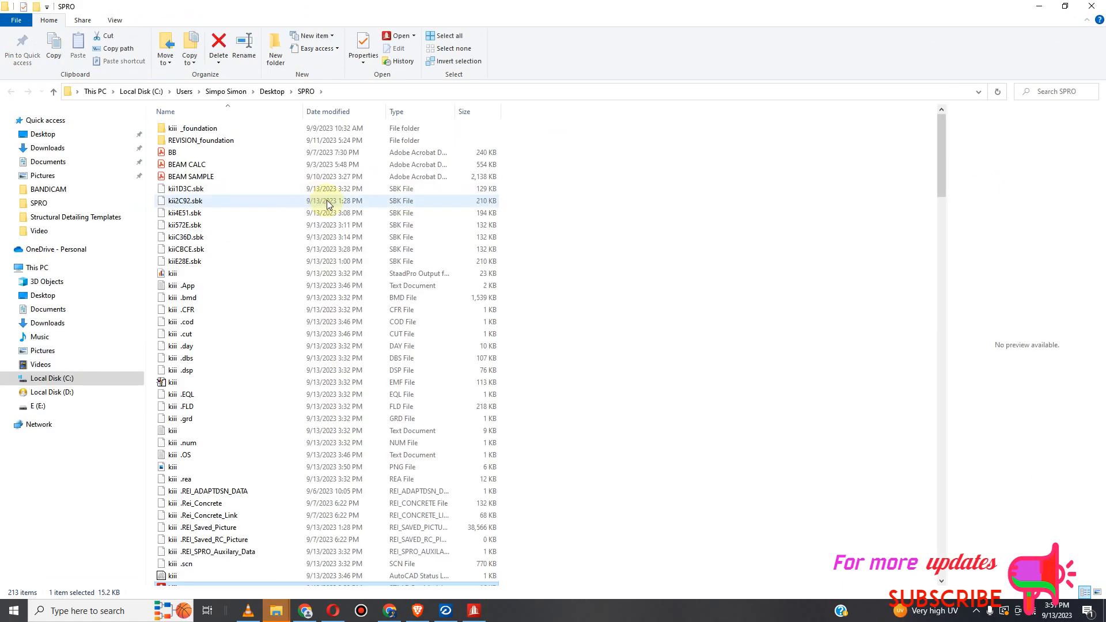
scroll(361, 270, down, 3)
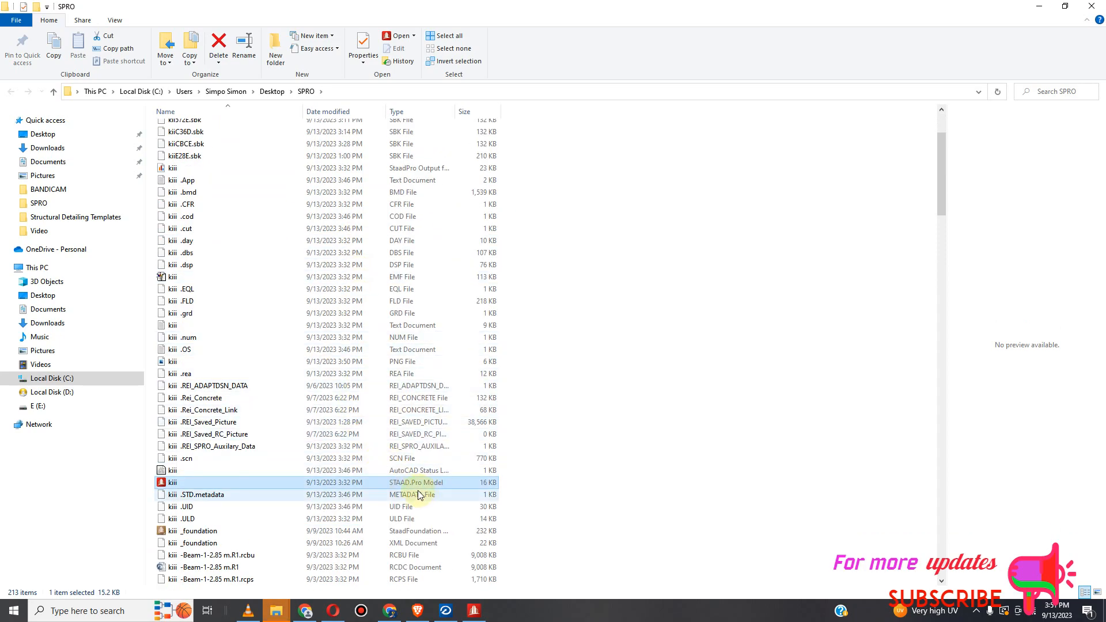
scroll(309, 412, up, 1)
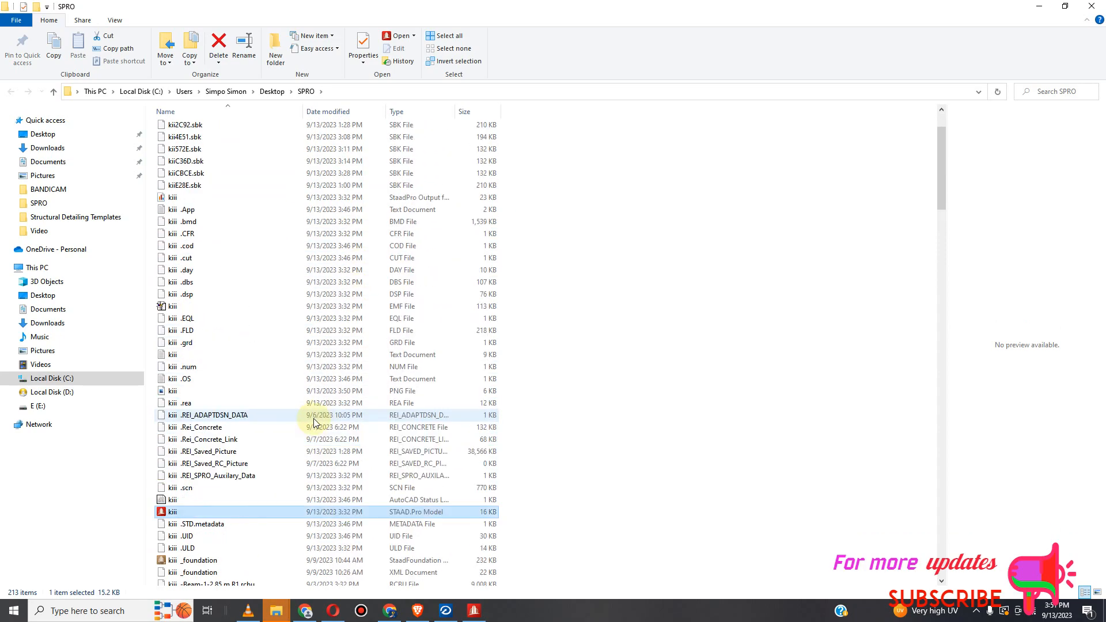
Copy the SPRO folder path, return to RCDC CONNECT Edition, and cancel its pending Open dialog.
click(340, 91)
drag(257, 93, 74, 92)
right_click(108, 91)
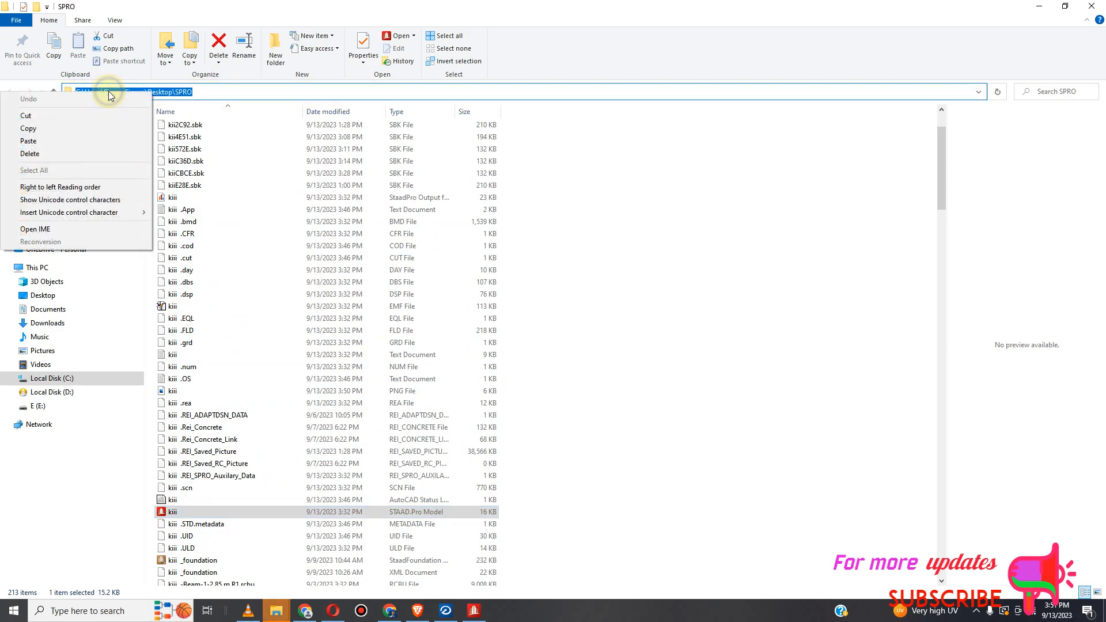
click(86, 130)
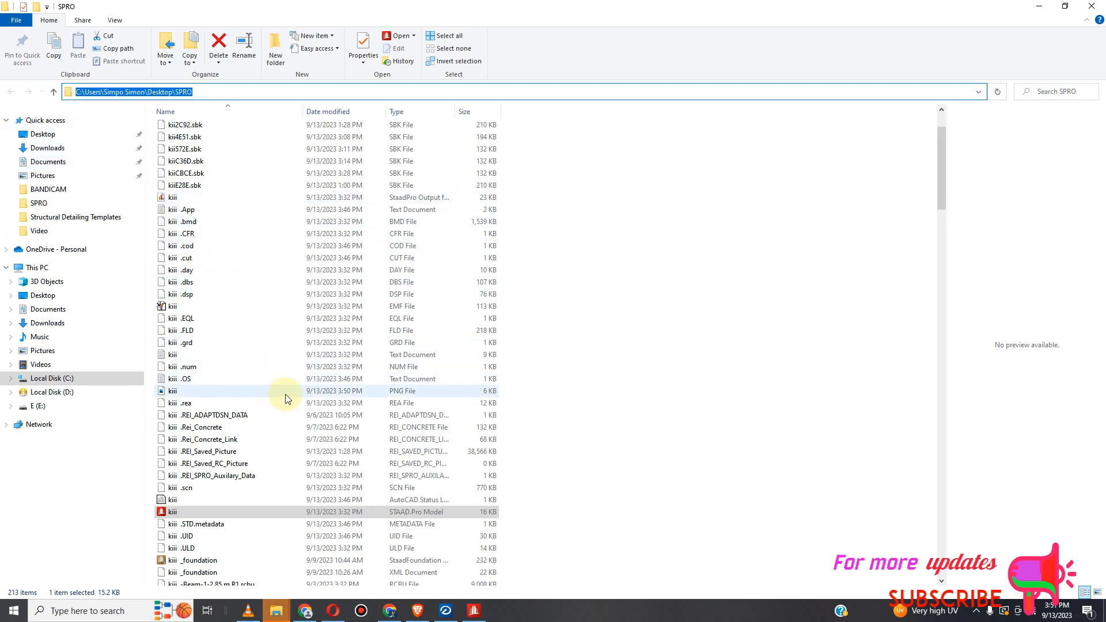
click(280, 511)
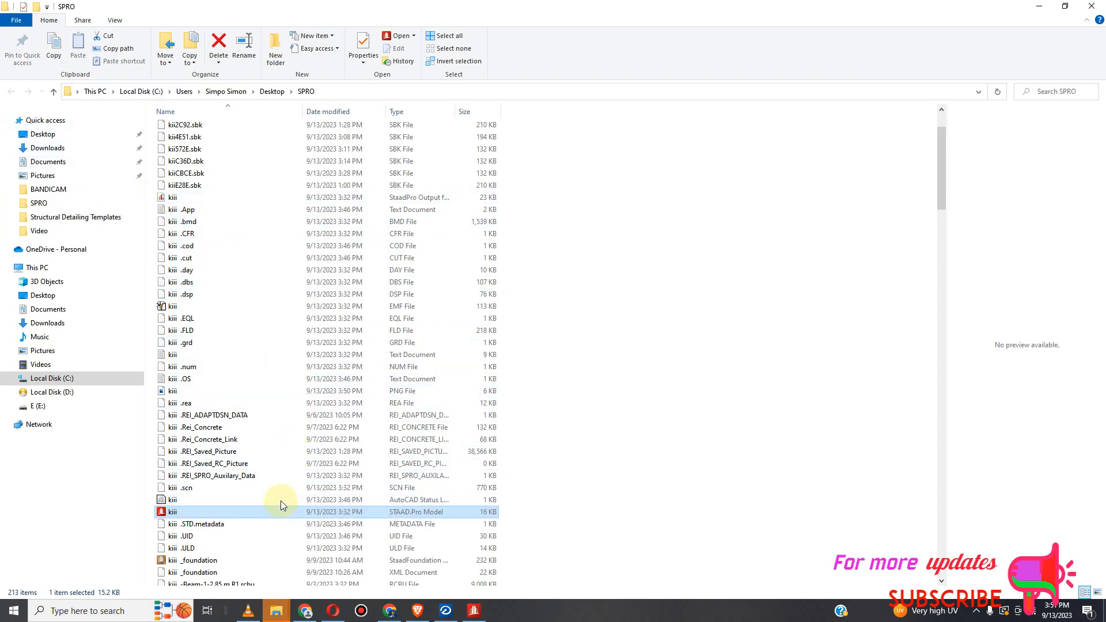
click(337, 91)
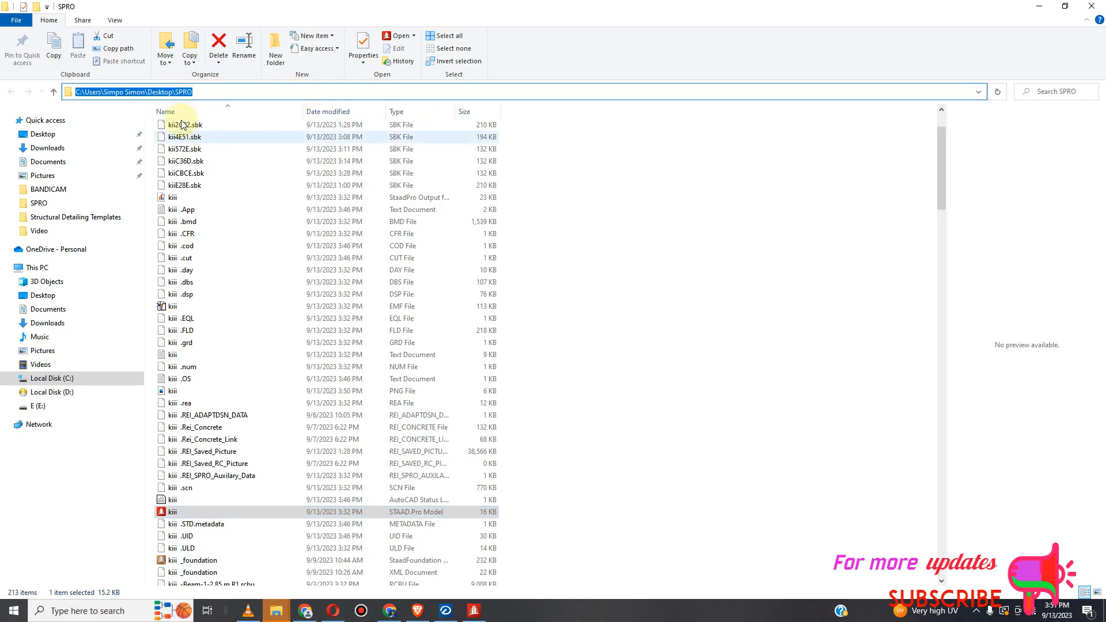
right_click(158, 92)
click(116, 129)
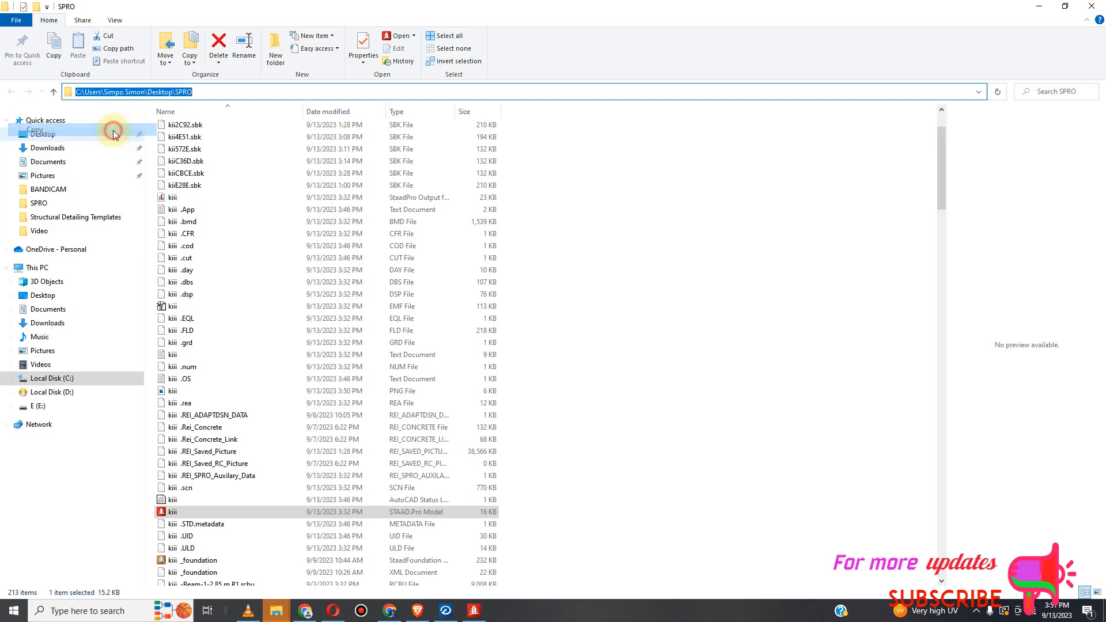
click(448, 613)
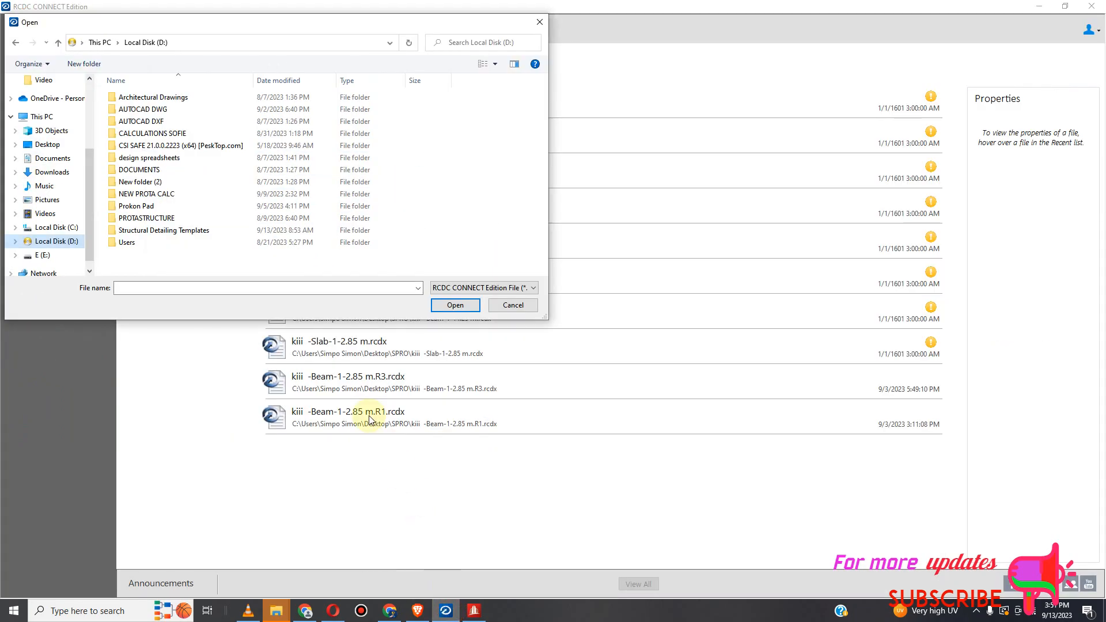
click(501, 304)
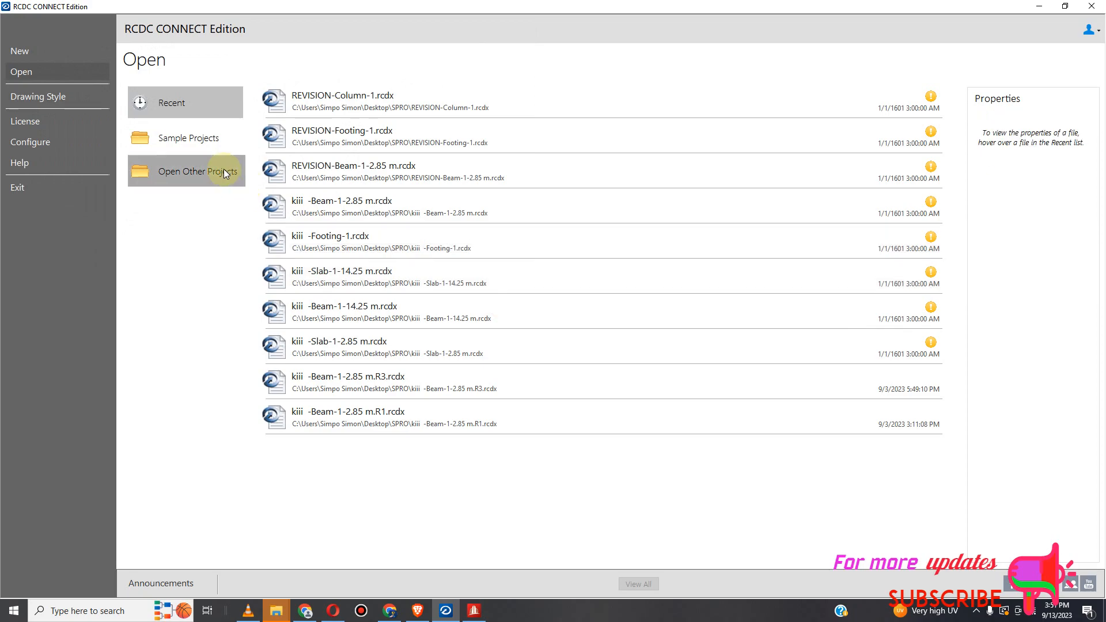
Browse the copied SPRO path through the sample projects, examine its files and the available file types, and cancel opening.
click(190, 138)
click(158, 285)
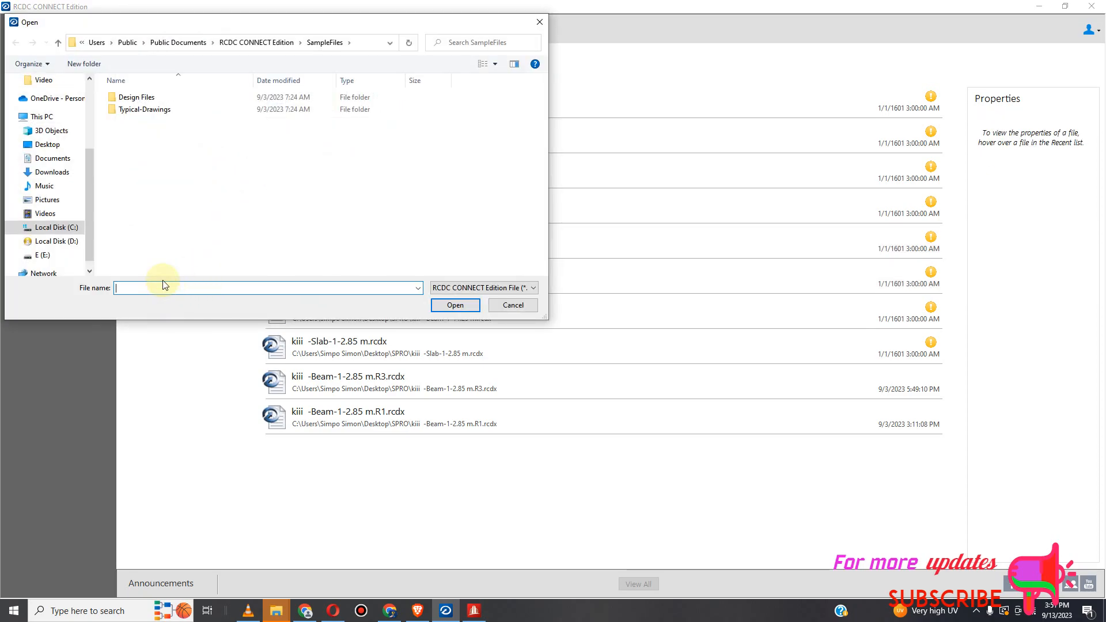
key(ctrl+v)
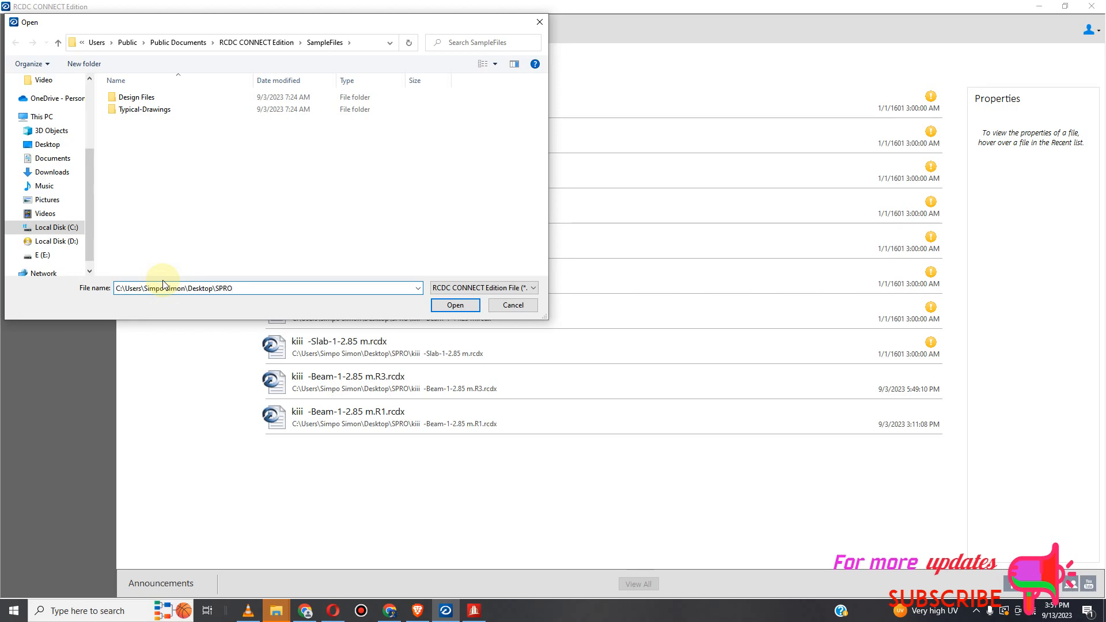
click(456, 304)
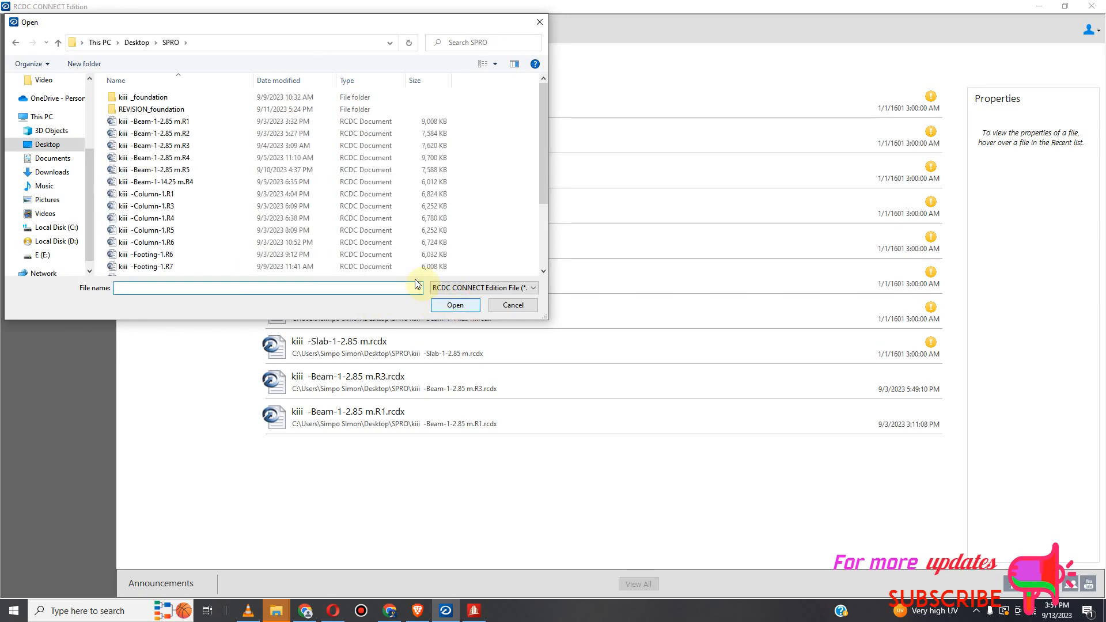
scroll(170, 263, down, 5)
scroll(170, 263, up, 3)
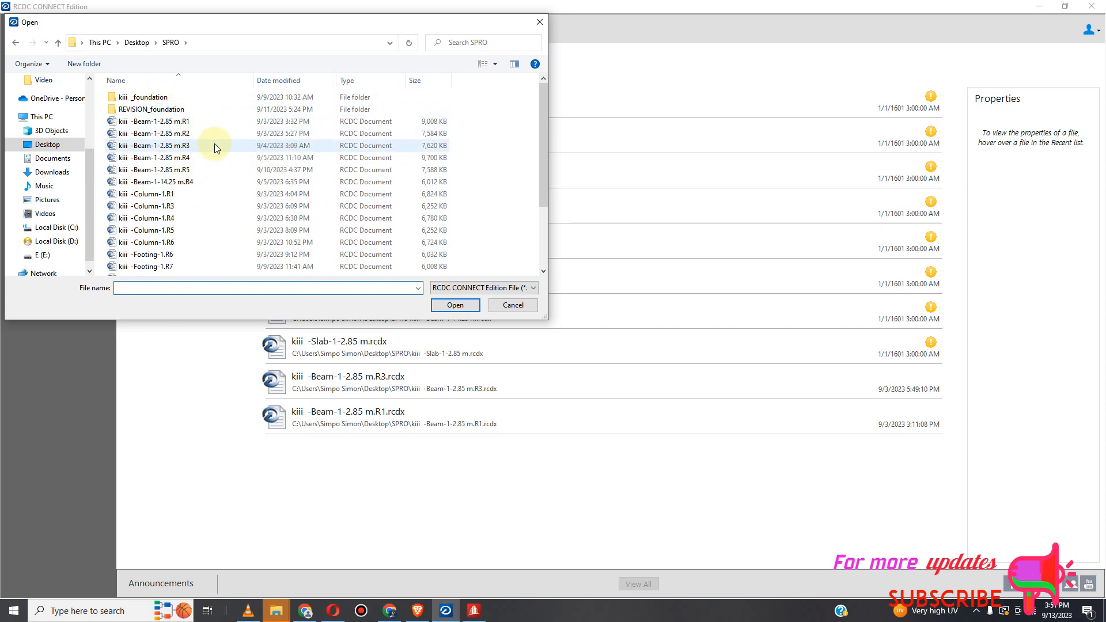
scroll(218, 159, down, 3)
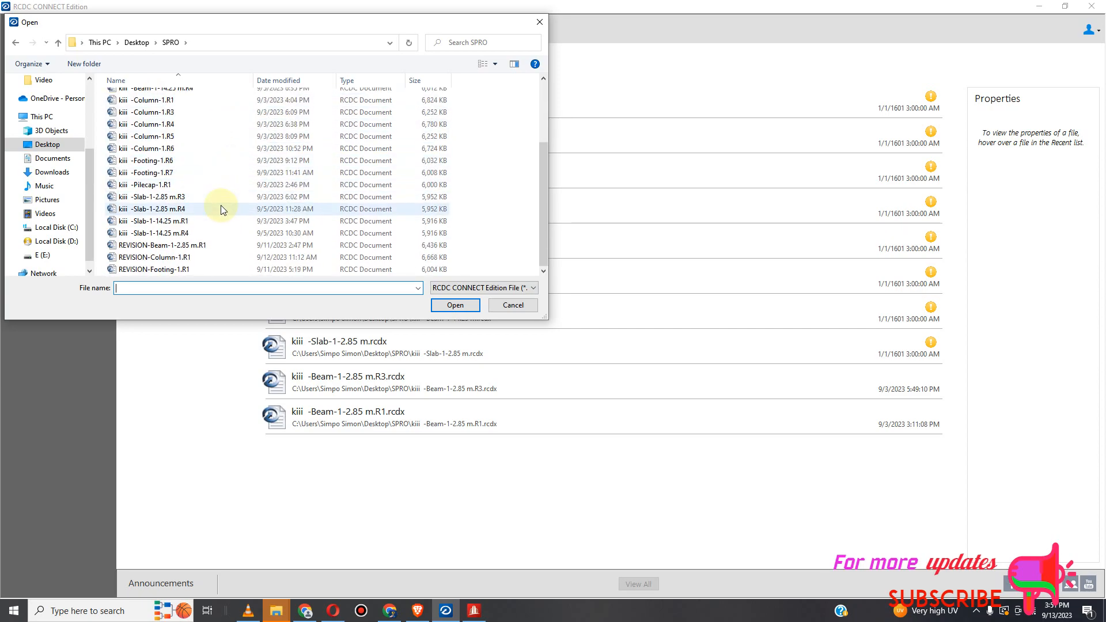
scroll(221, 208, up, 3)
click(487, 288)
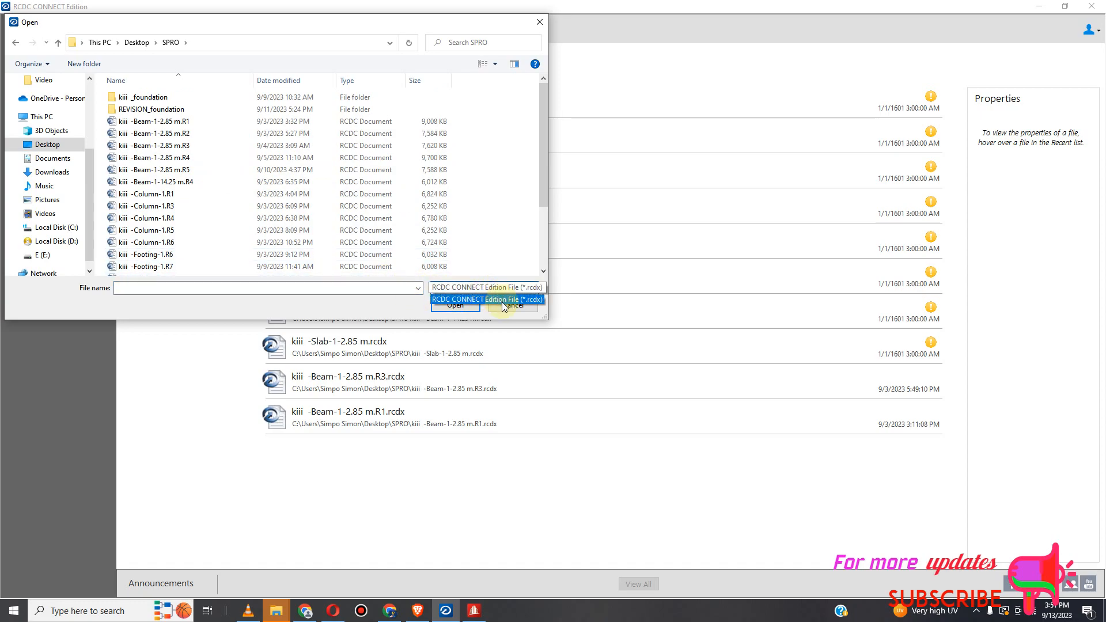
click(542, 23)
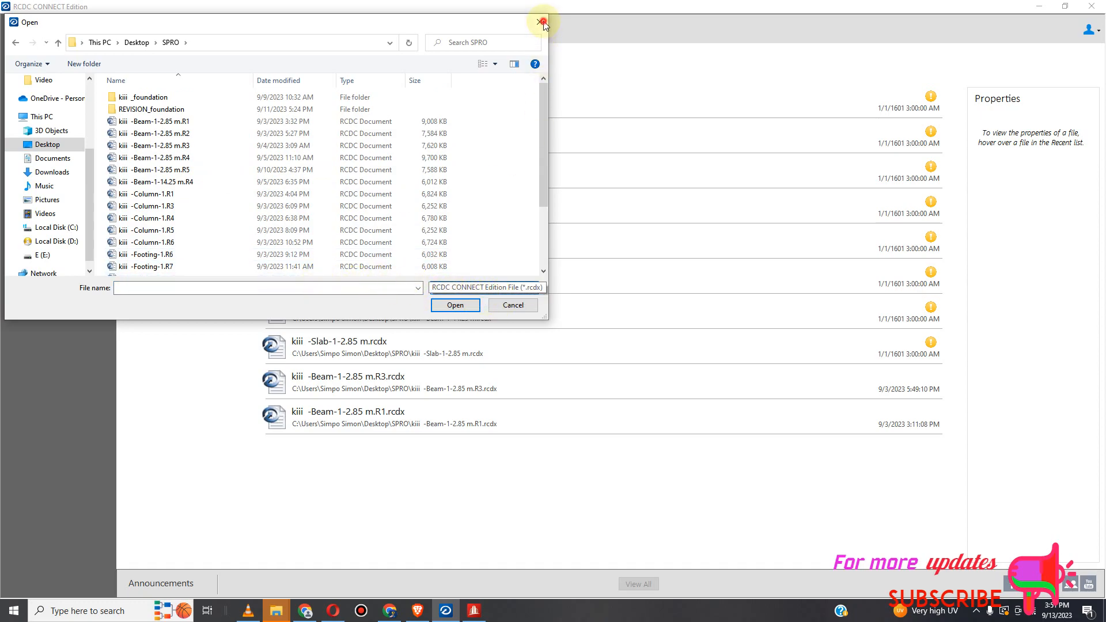
click(511, 309)
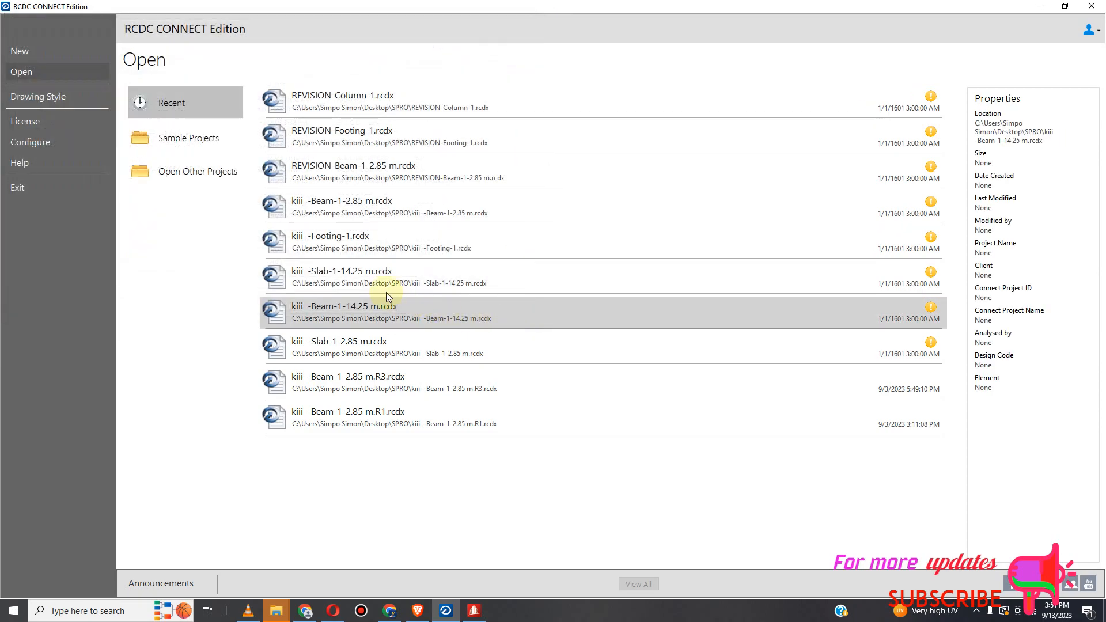
Start a new RCDC project with project DDD, client JJJ and engineer DOO.
click(30, 57)
click(267, 106)
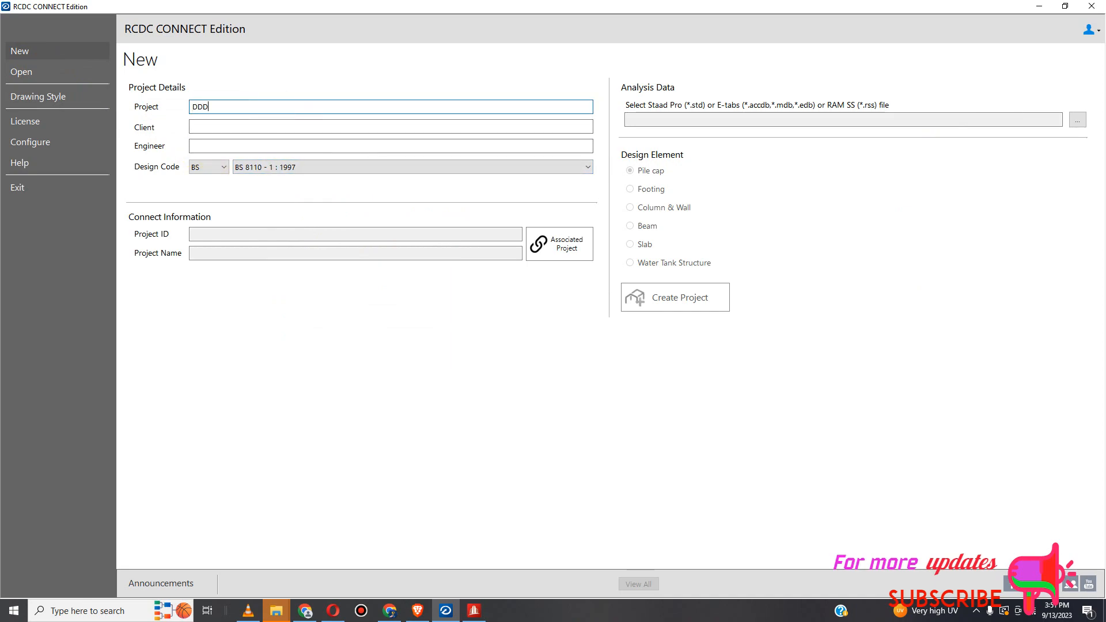
click(232, 122)
text(JJJ)
click(210, 145)
text(DOO)
Load the kiii STAAD.Pro model from the copied SPRO folder path as the project's analysis data.
click(1040, 119)
click(1078, 119)
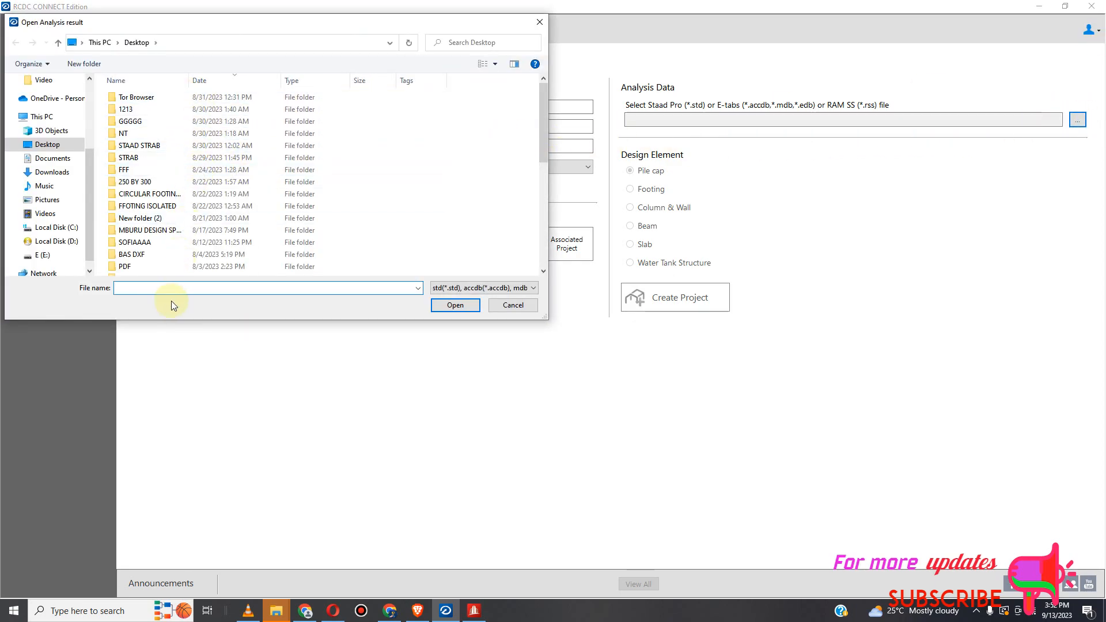
key(ctrl+v)
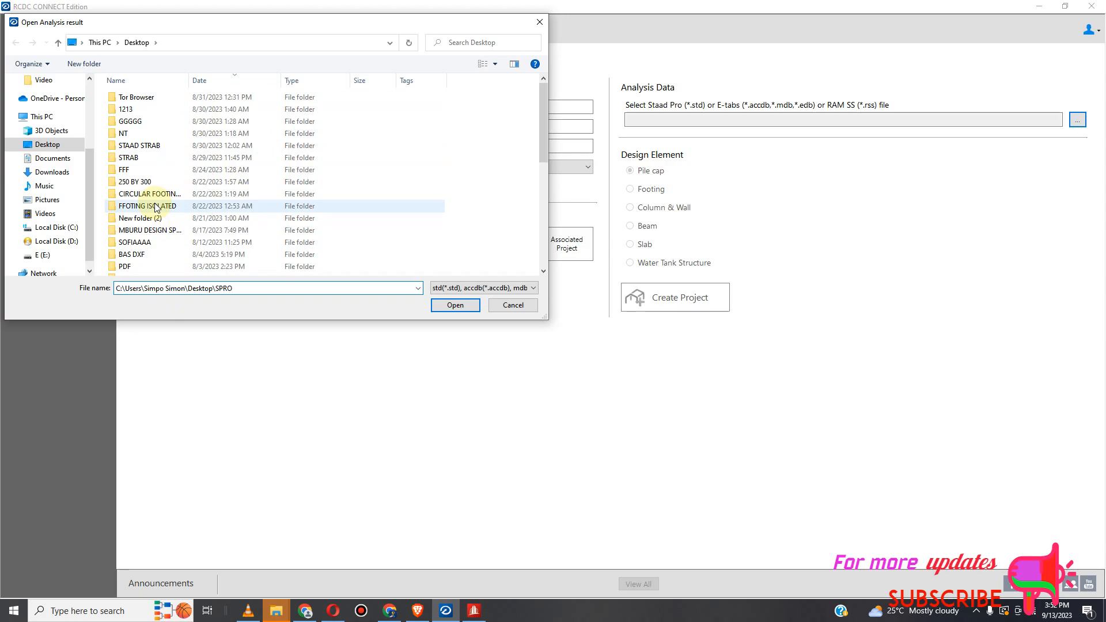
click(456, 307)
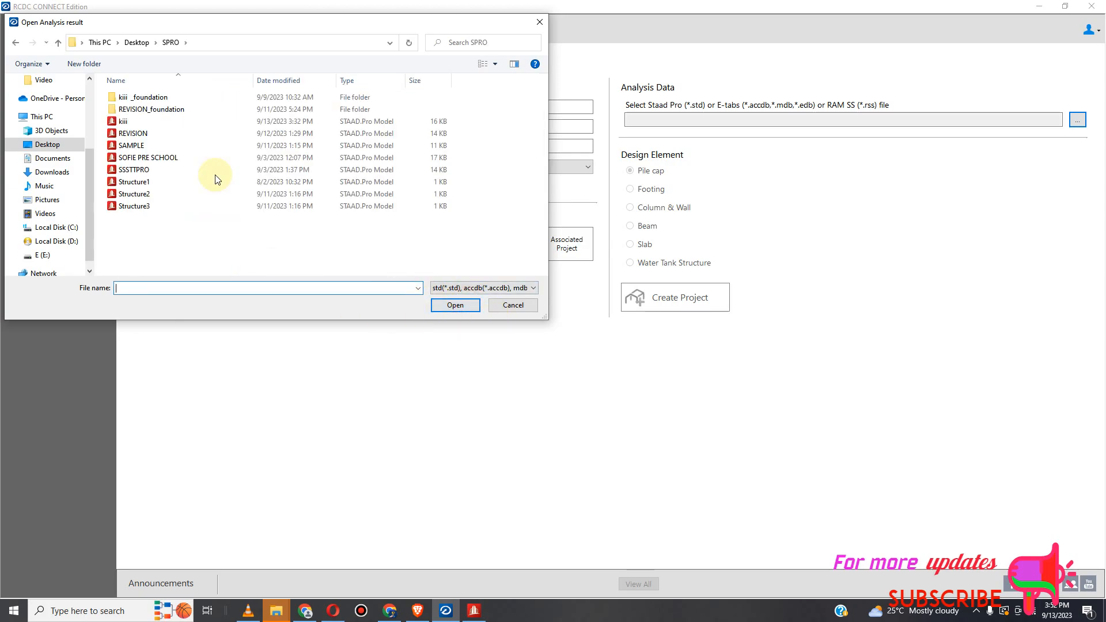
click(138, 122)
click(451, 308)
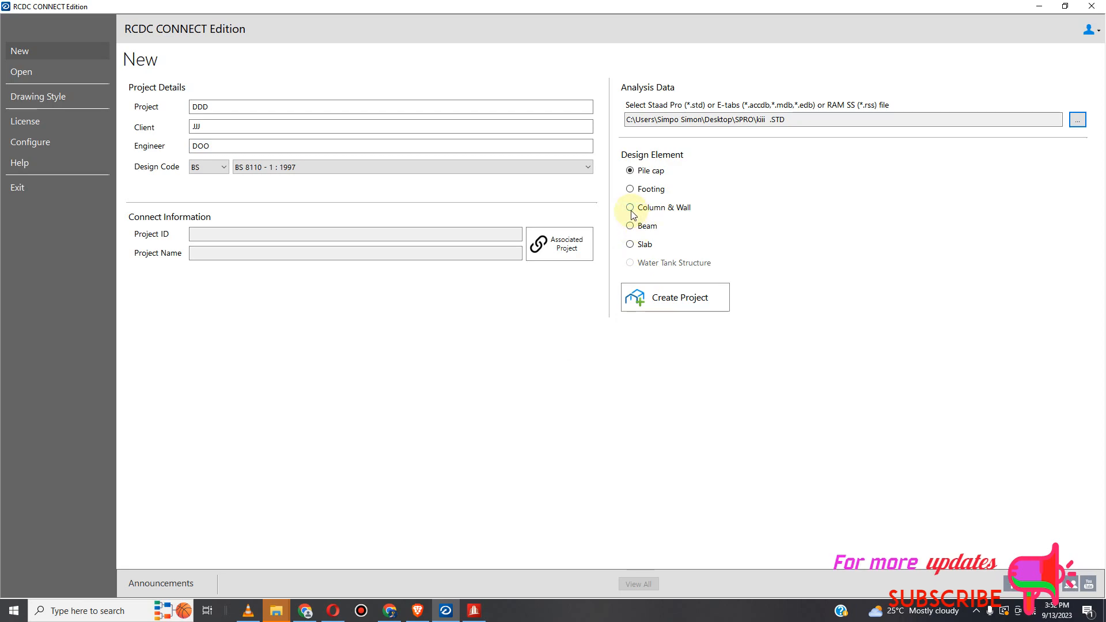
Choose Column & Wall as the design element, create the project, and follow the progress of the analysis model reading.
click(632, 211)
click(674, 302)
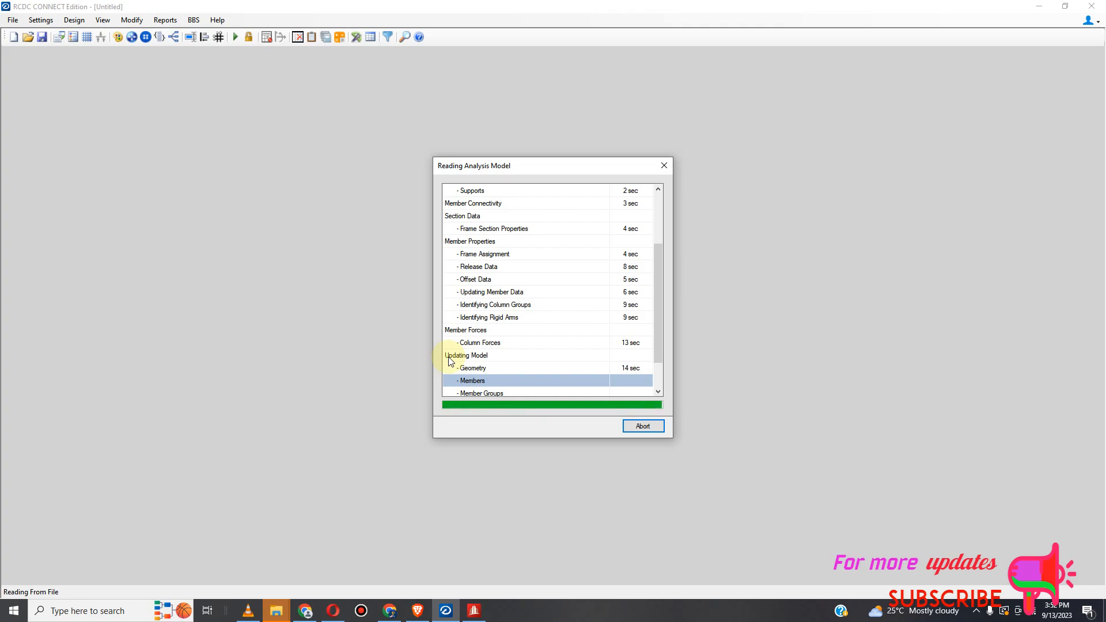
click(661, 319)
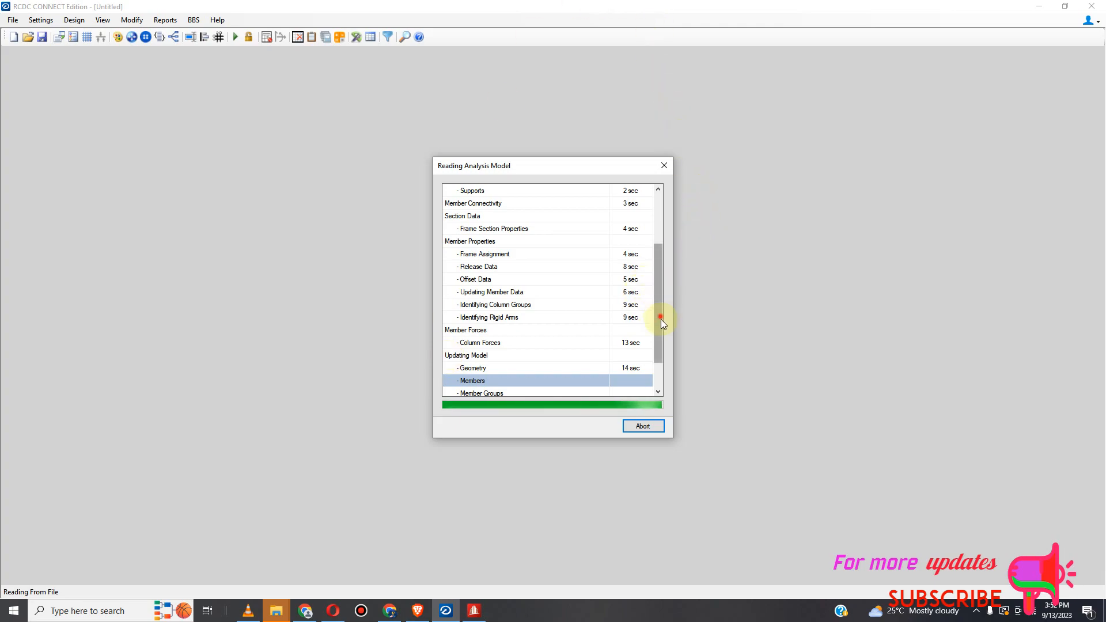
drag(661, 320, 677, 357)
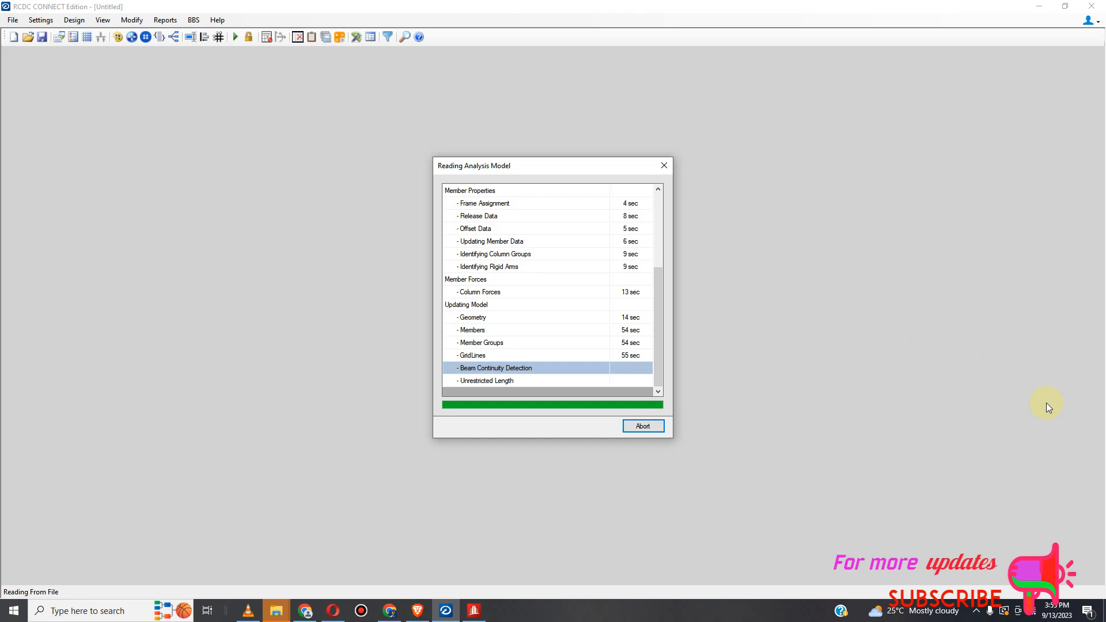
click(976, 611)
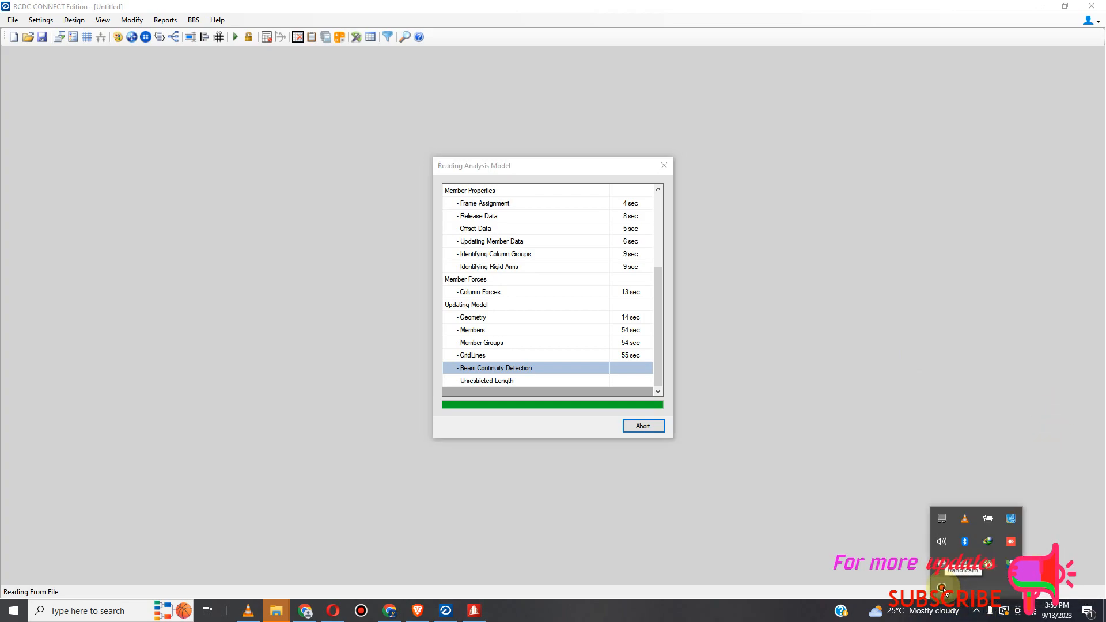
click(945, 590)
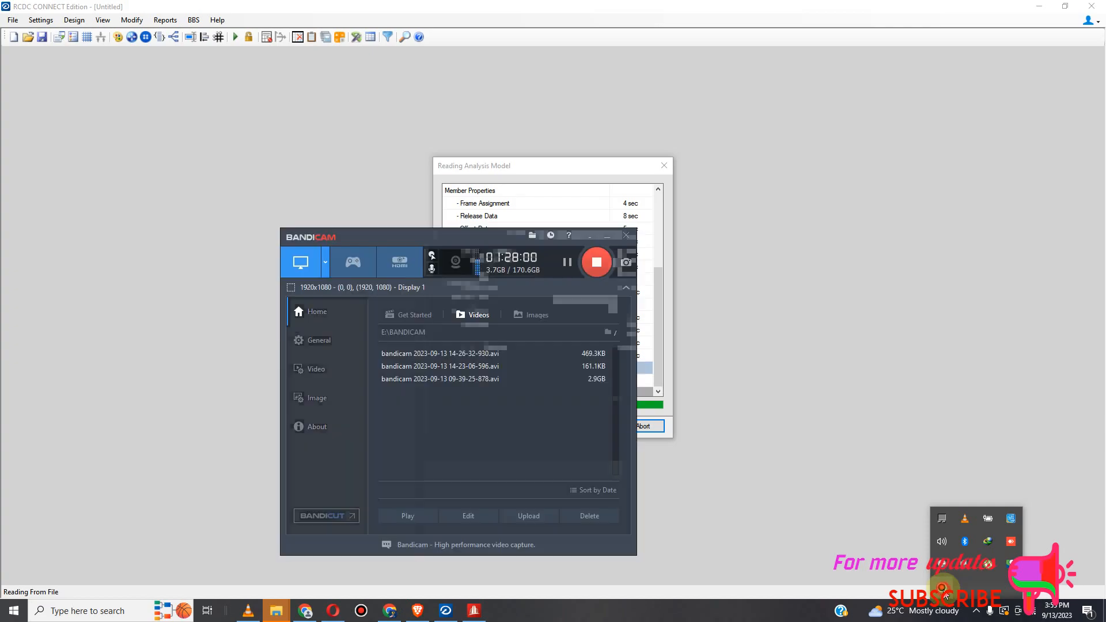